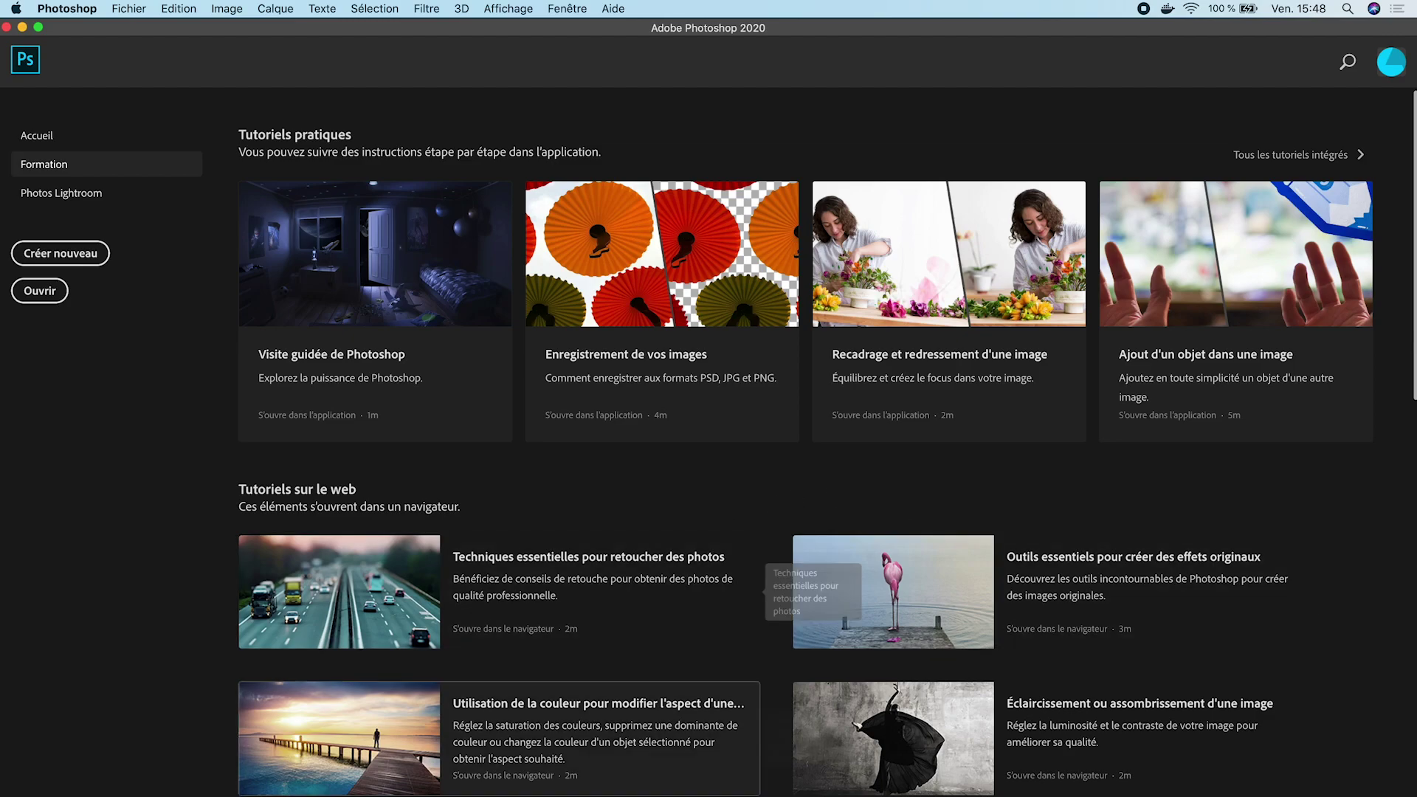
Preview the example thumbnail handstand.jpg from the Photoshop folder in Aperçu, shrinking its window, and quit the viewer.
key("super+o")
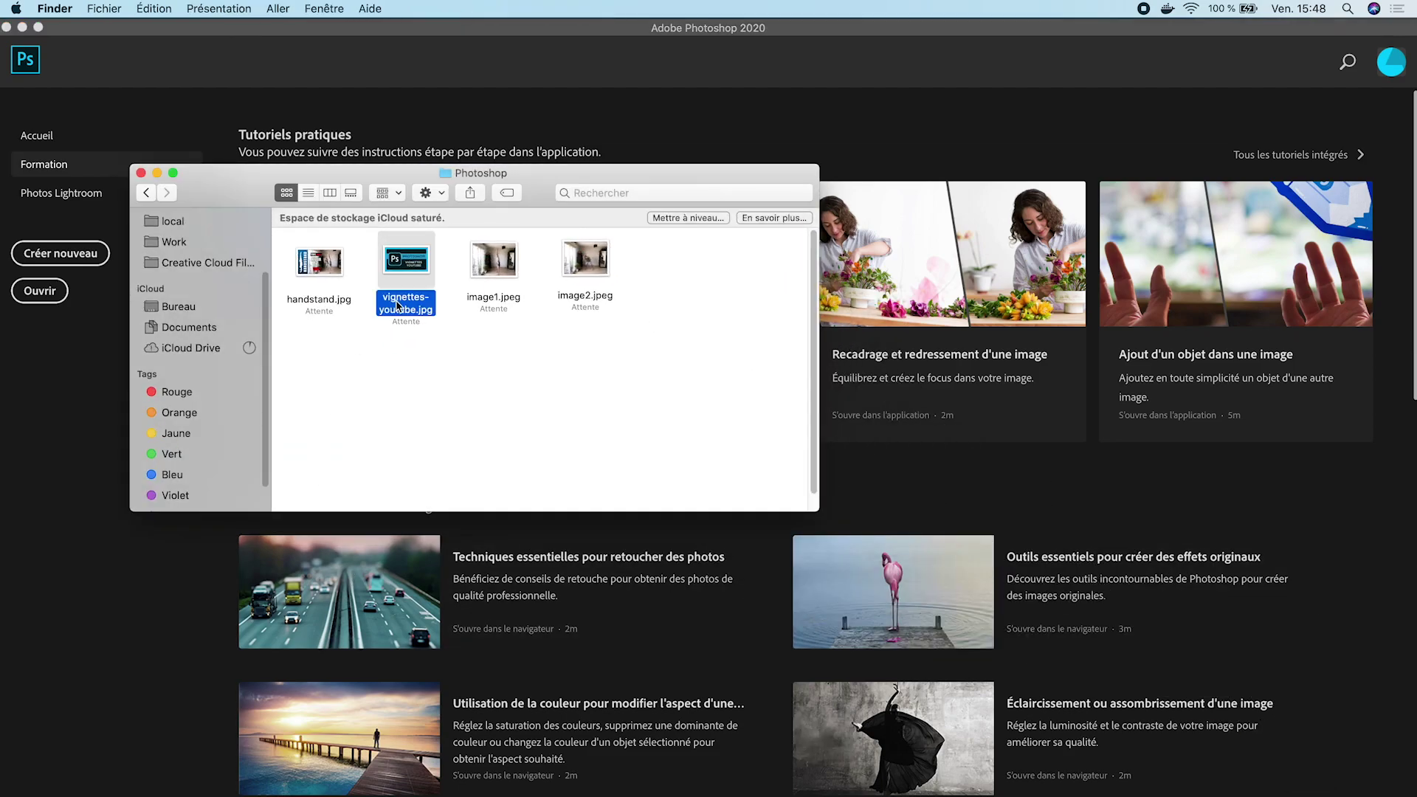
double_click(302, 267)
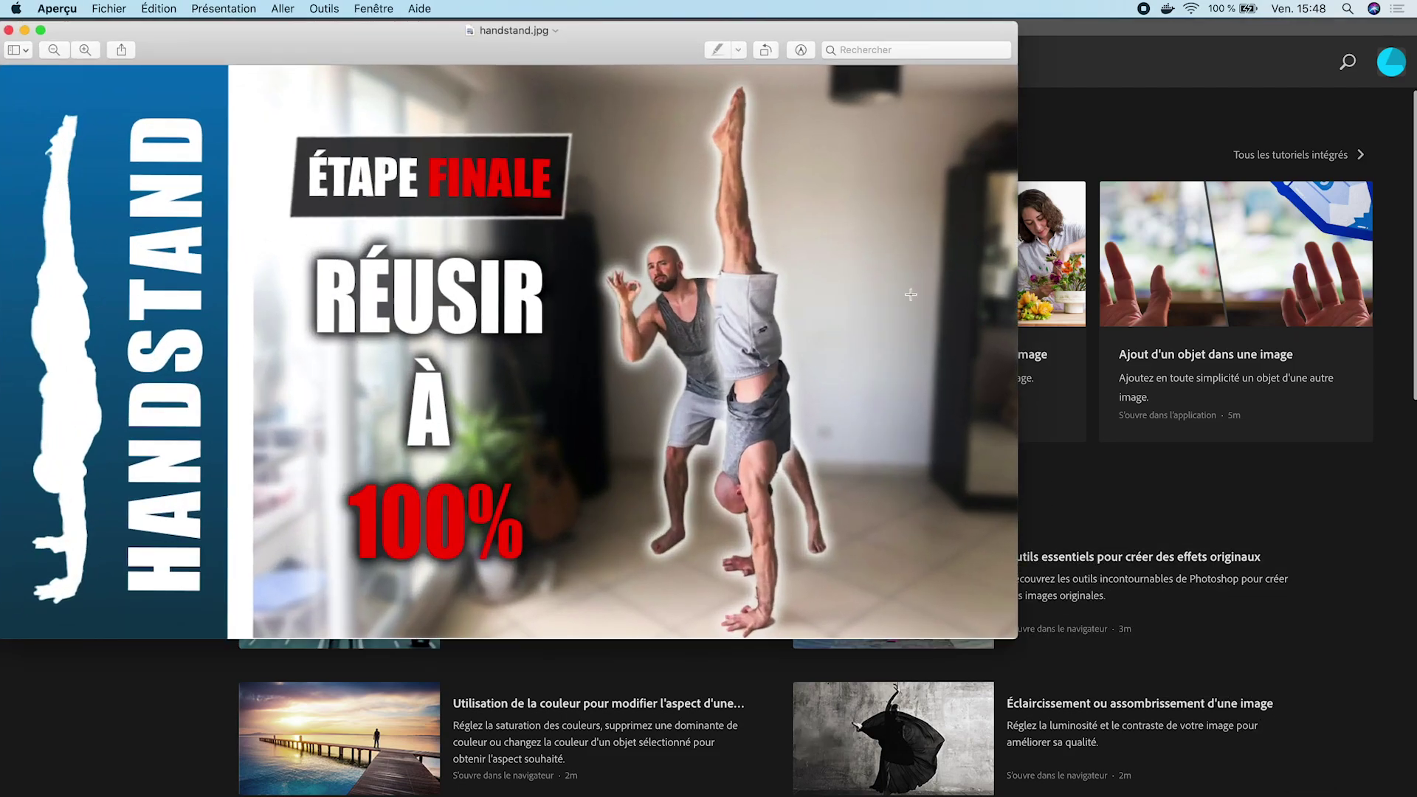
left_click_drag(1019, 301, 883, 306)
left_click_drag(519, 46, 601, 82)
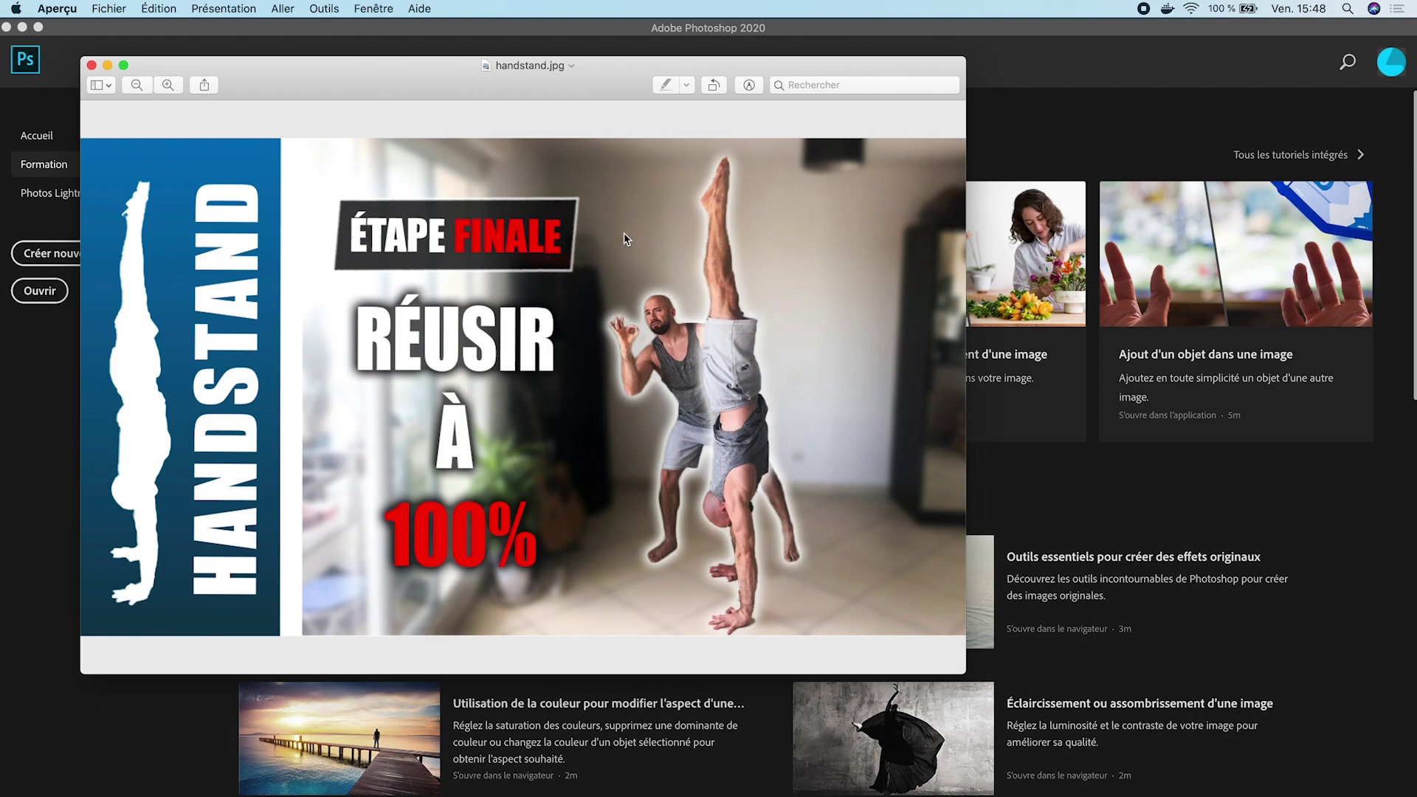
left_click_drag(341, 93, 337, 95)
key("super+q")
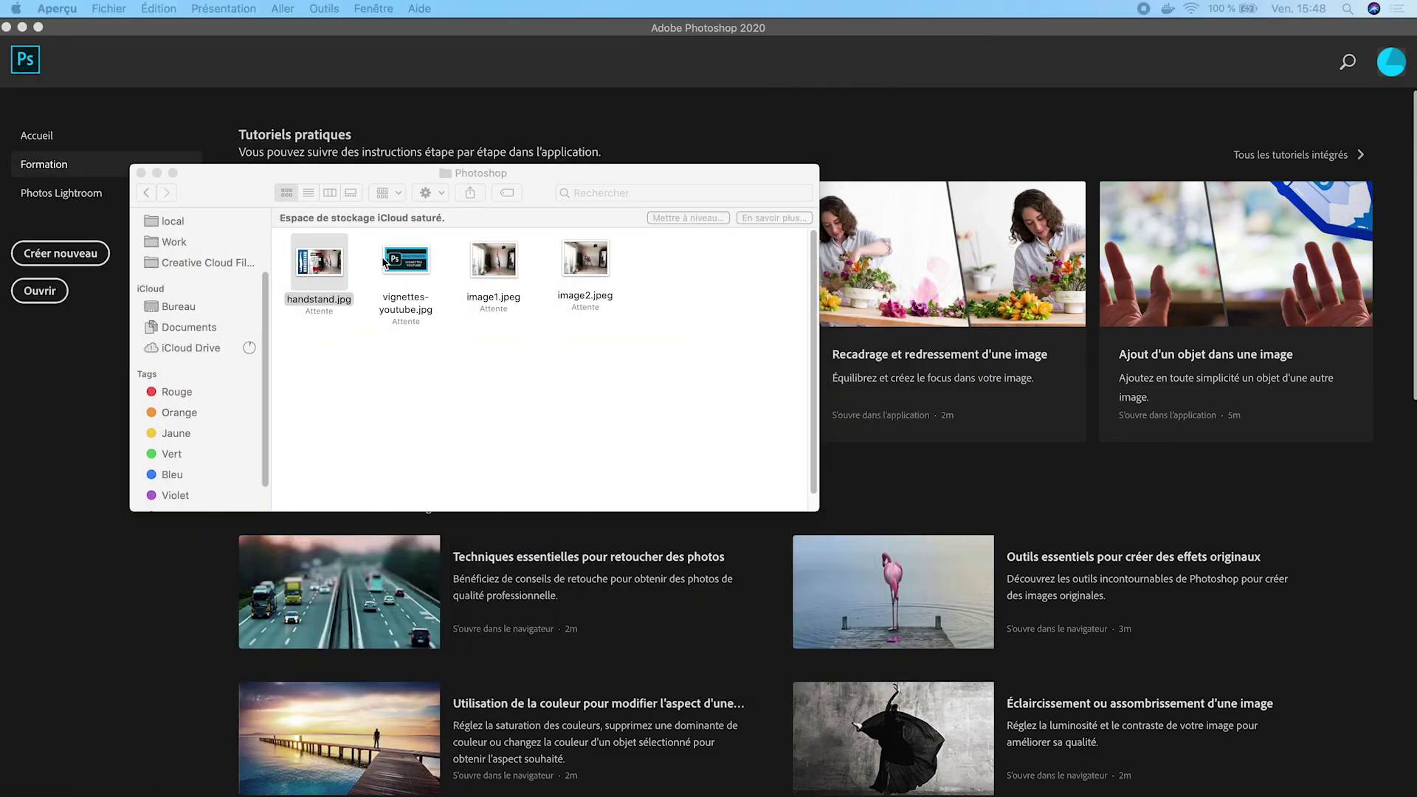
Preview the example thumbnail vignettes-youtube.jpg in a narrower window, then quit the viewer and put the Finder window away.
left_click(408, 265)
double_click(408, 264)
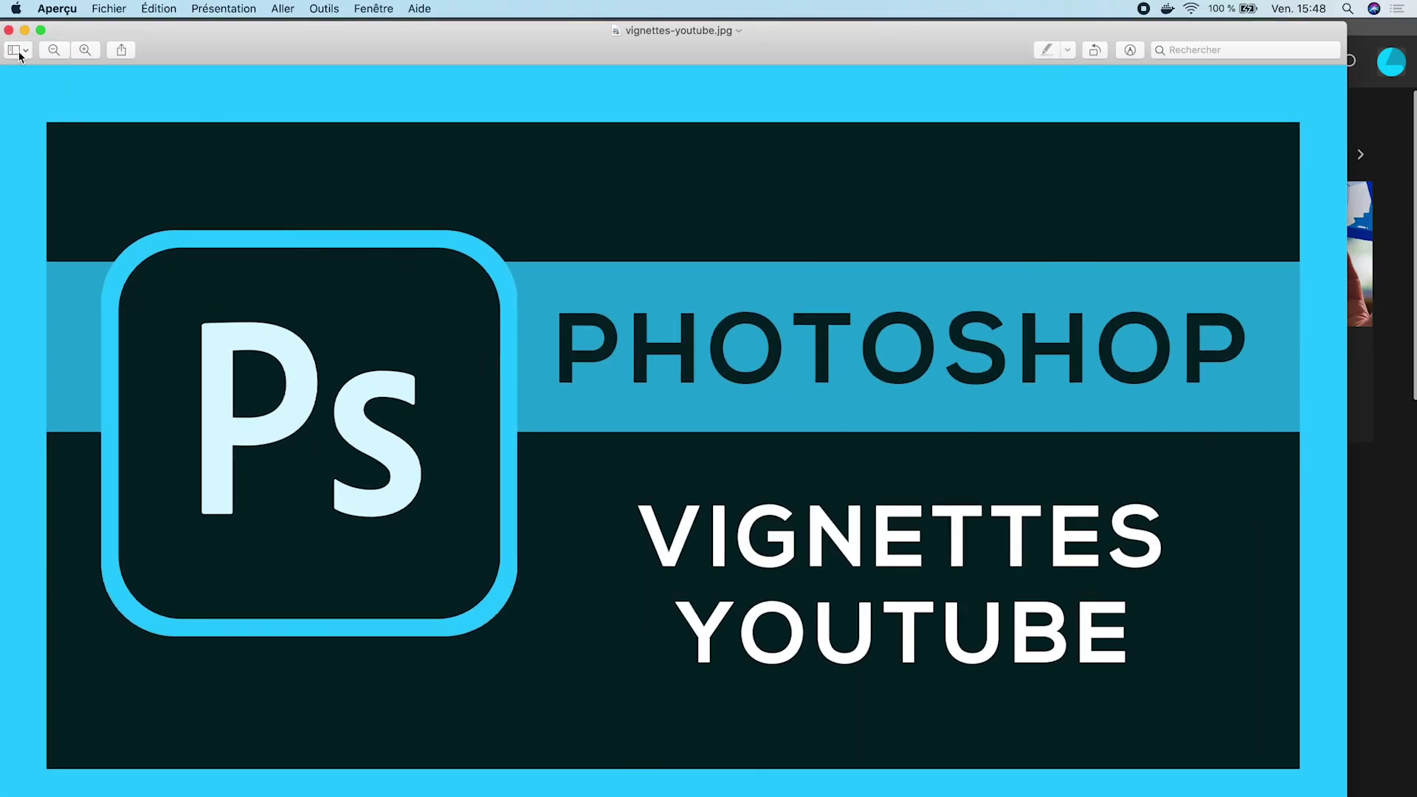
left_click(41, 31)
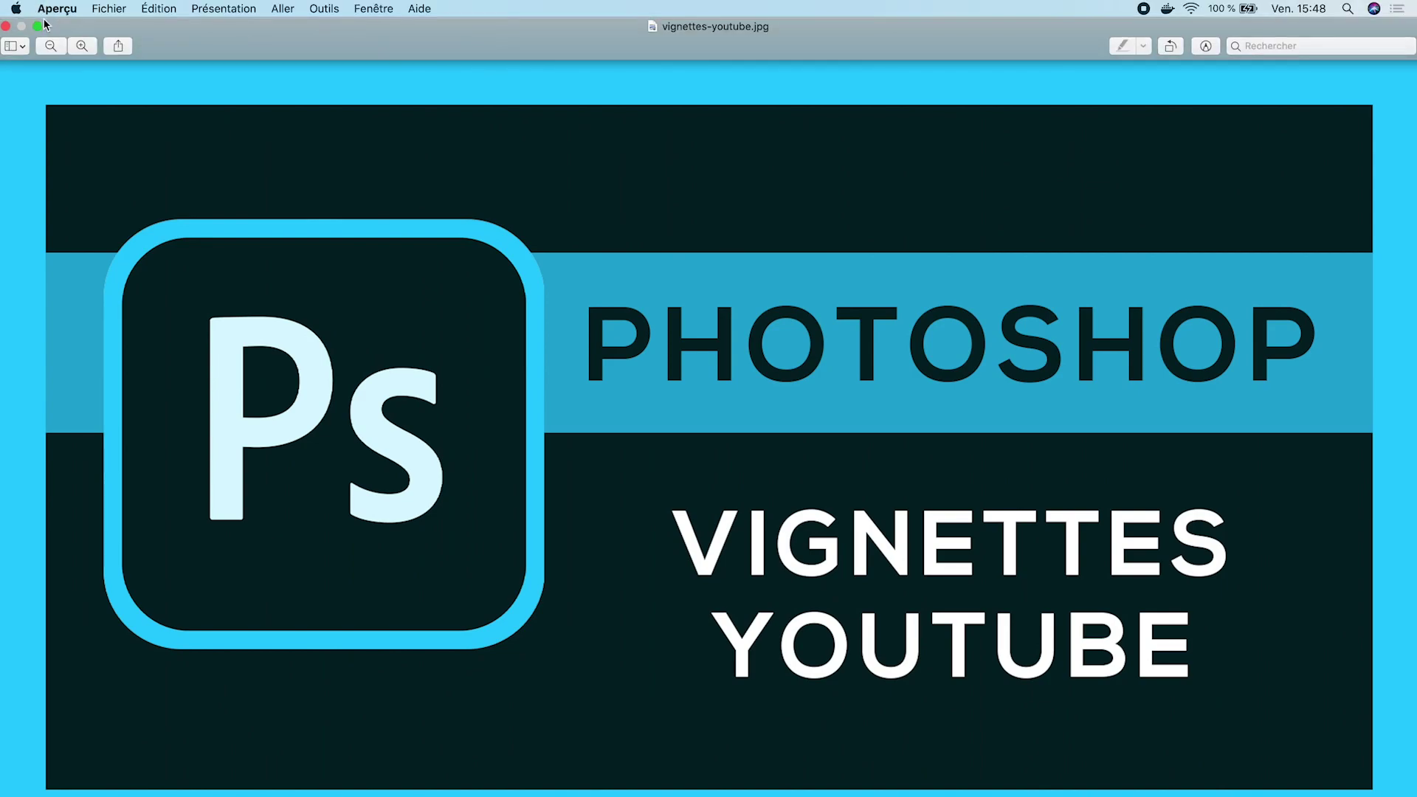
left_click(41, 28)
left_click_drag(1322, 447, 834, 465)
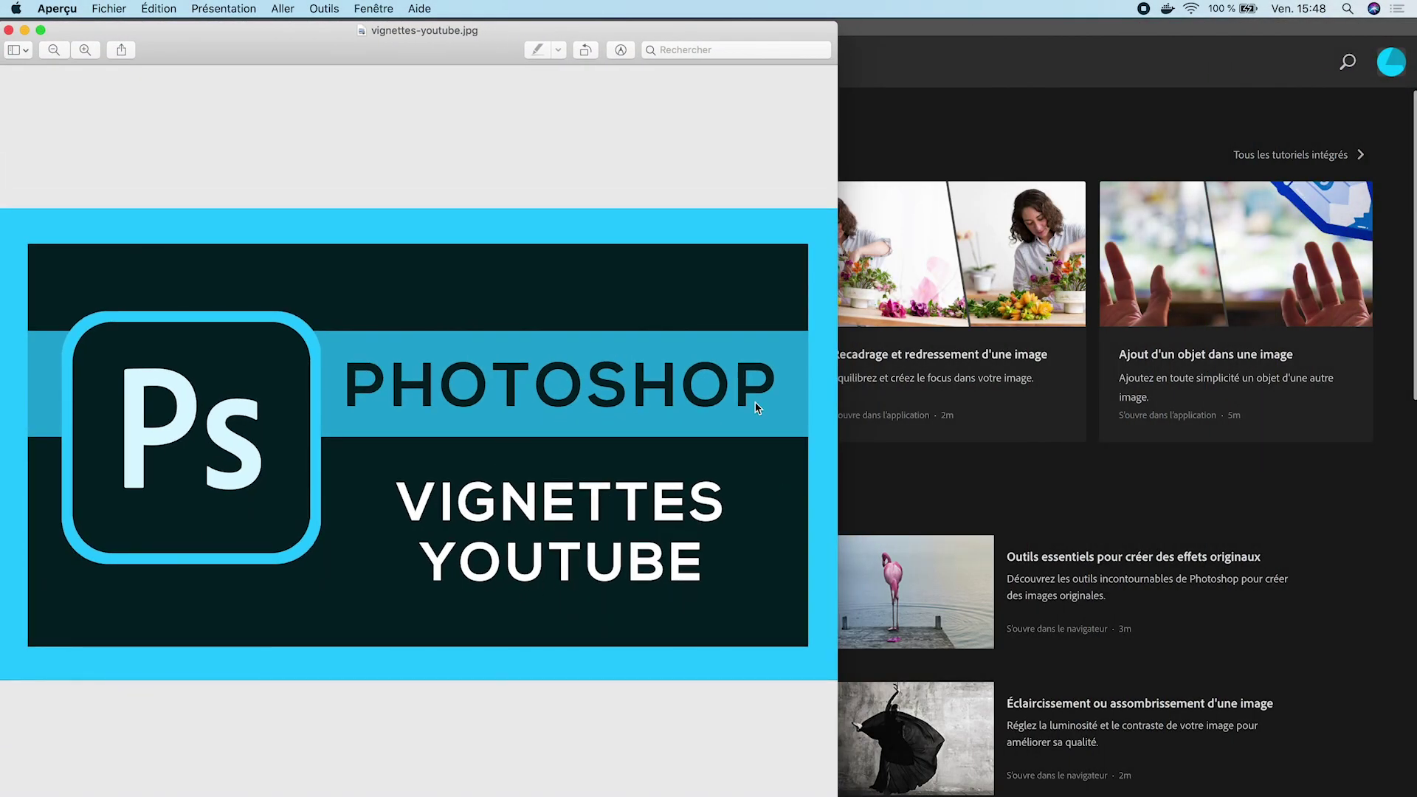
left_click_drag(841, 377, 752, 380)
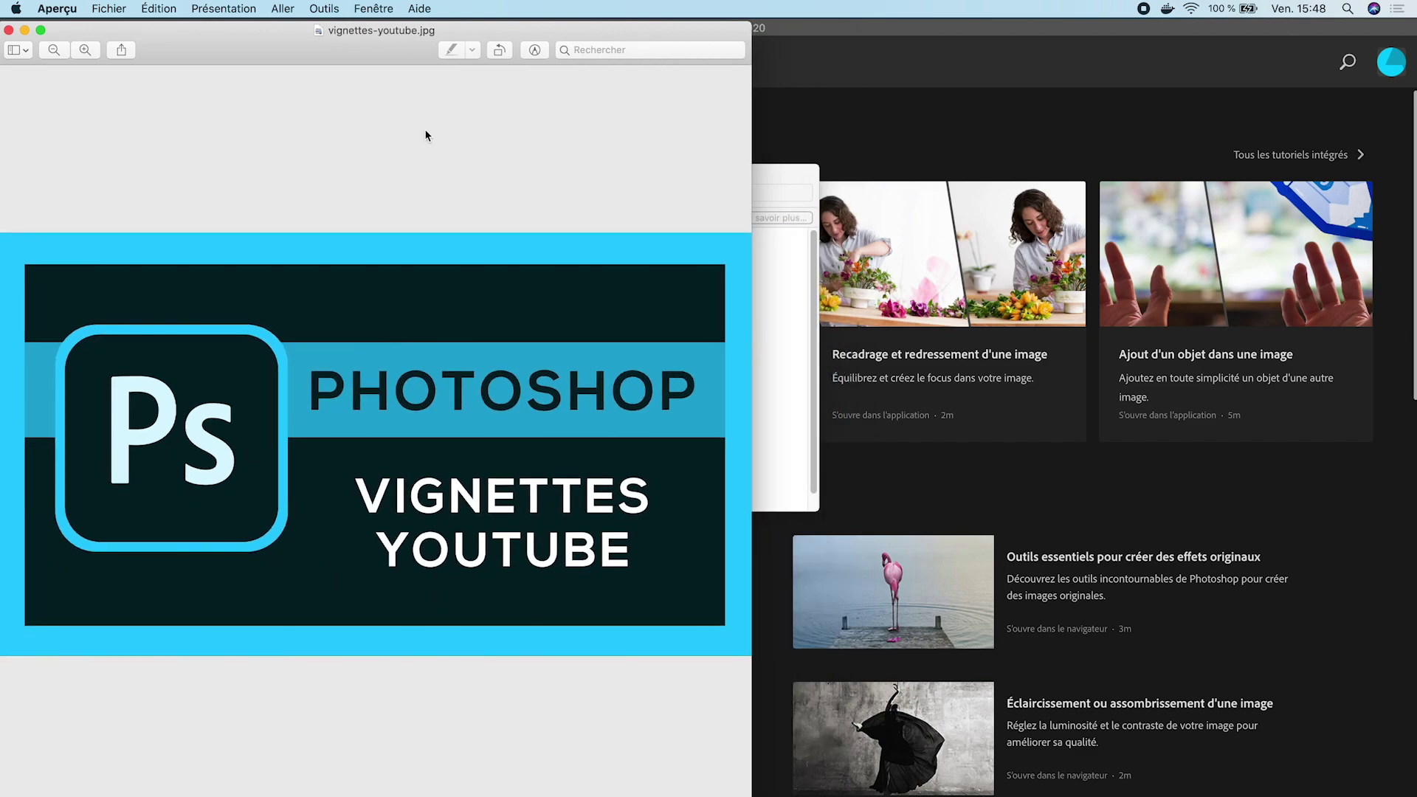
key("super+q")
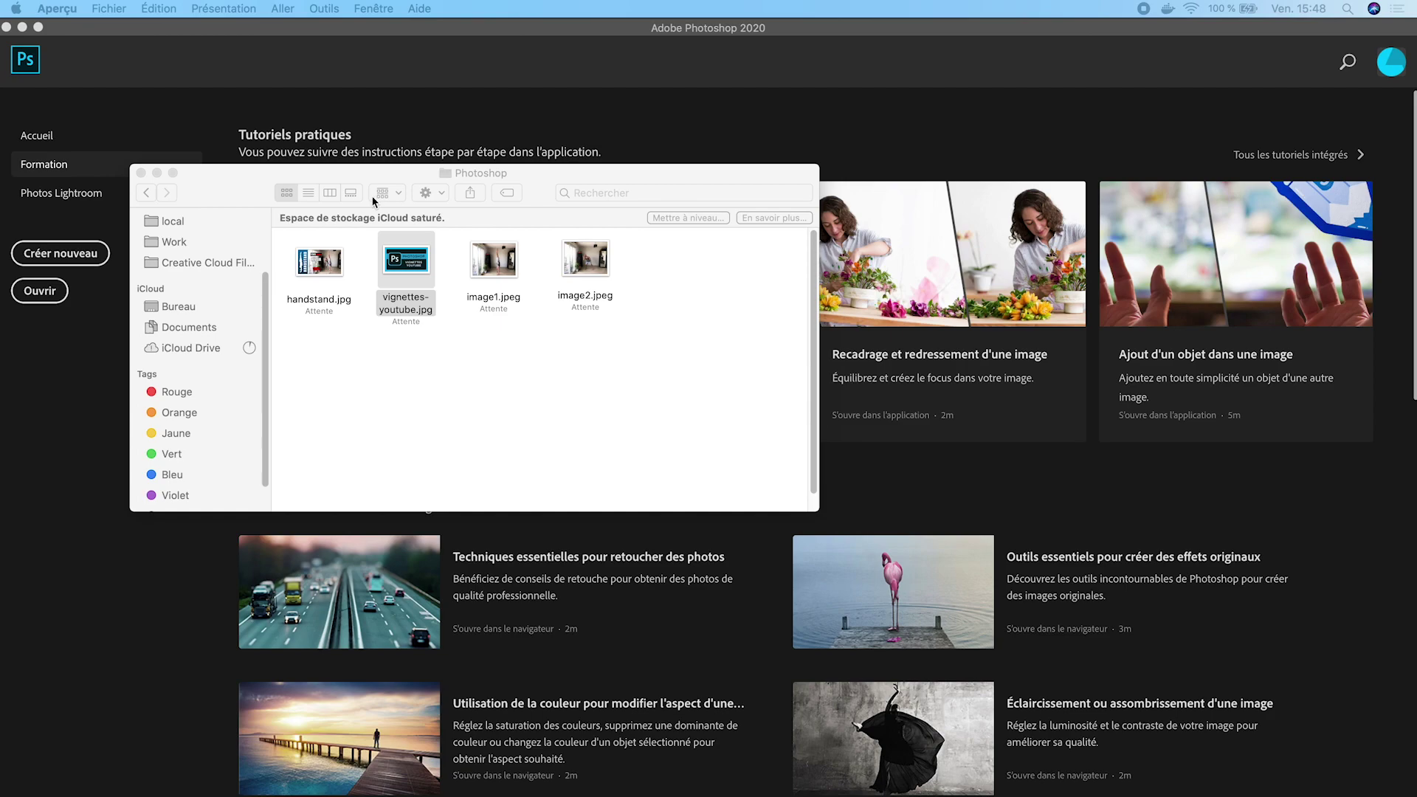
left_click(157, 174)
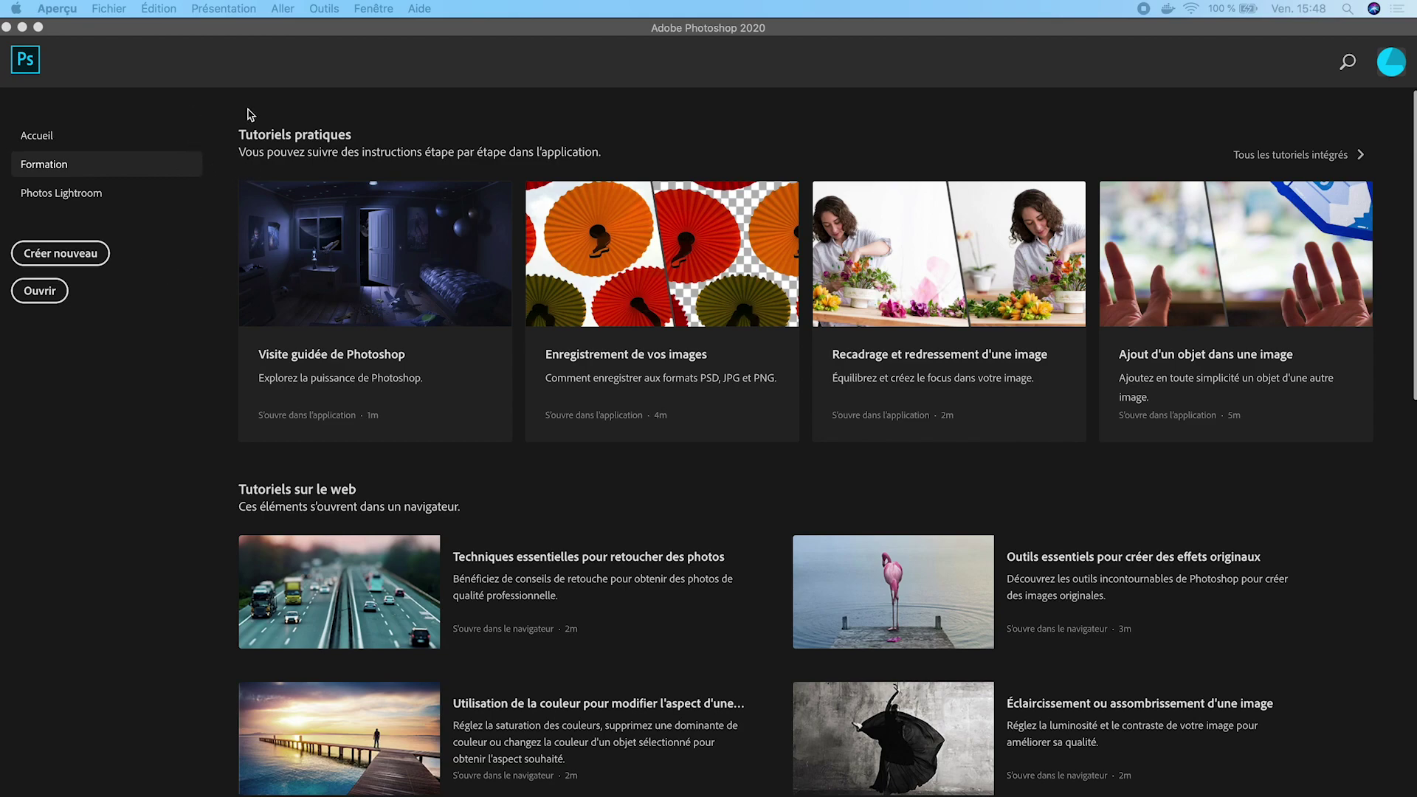
Start a new Photoshop document with the film and video preset HDV/HDTV 720 p, 1280 x 720 px at 72 ppi.
left_click(104, 7)
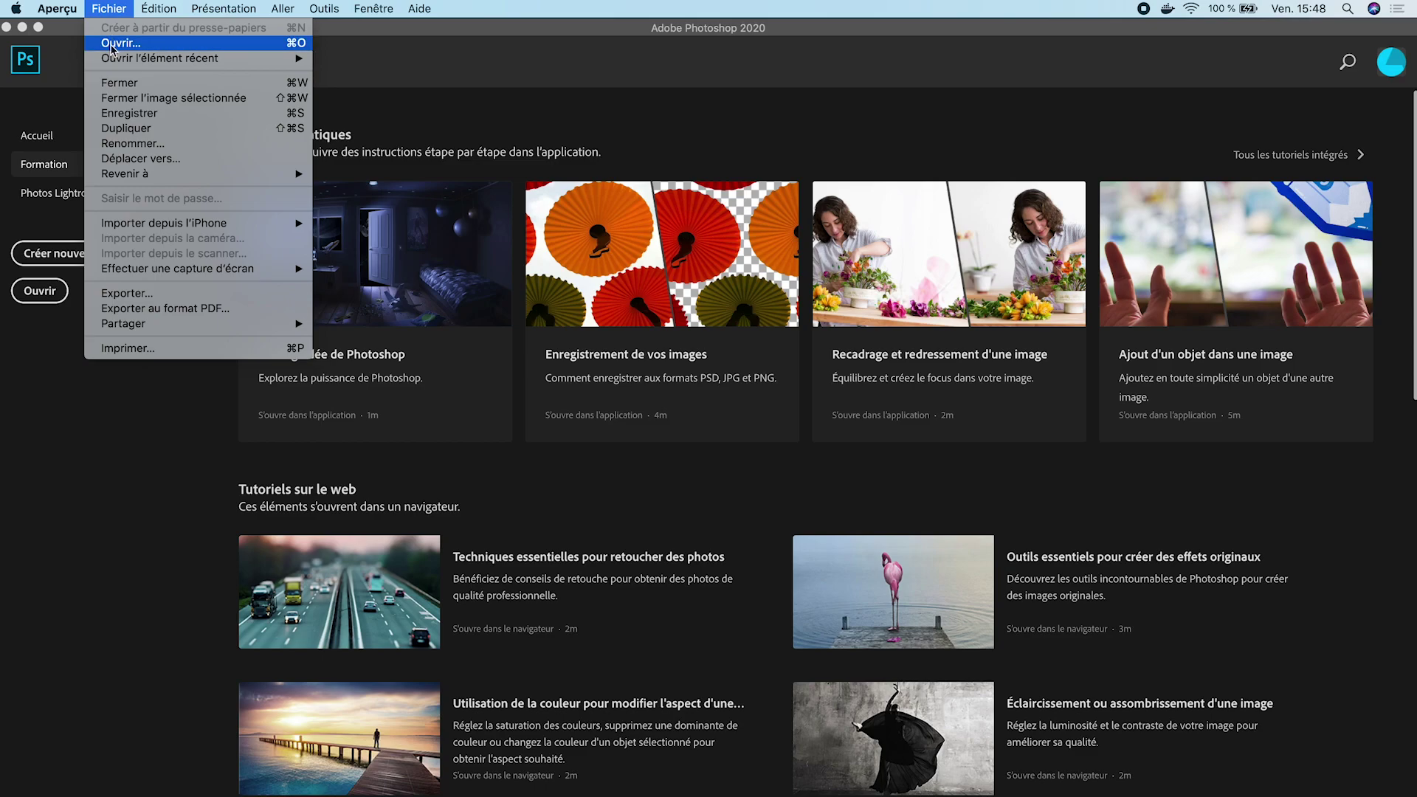
left_click(116, 418)
left_click(130, 8)
left_click(137, 28)
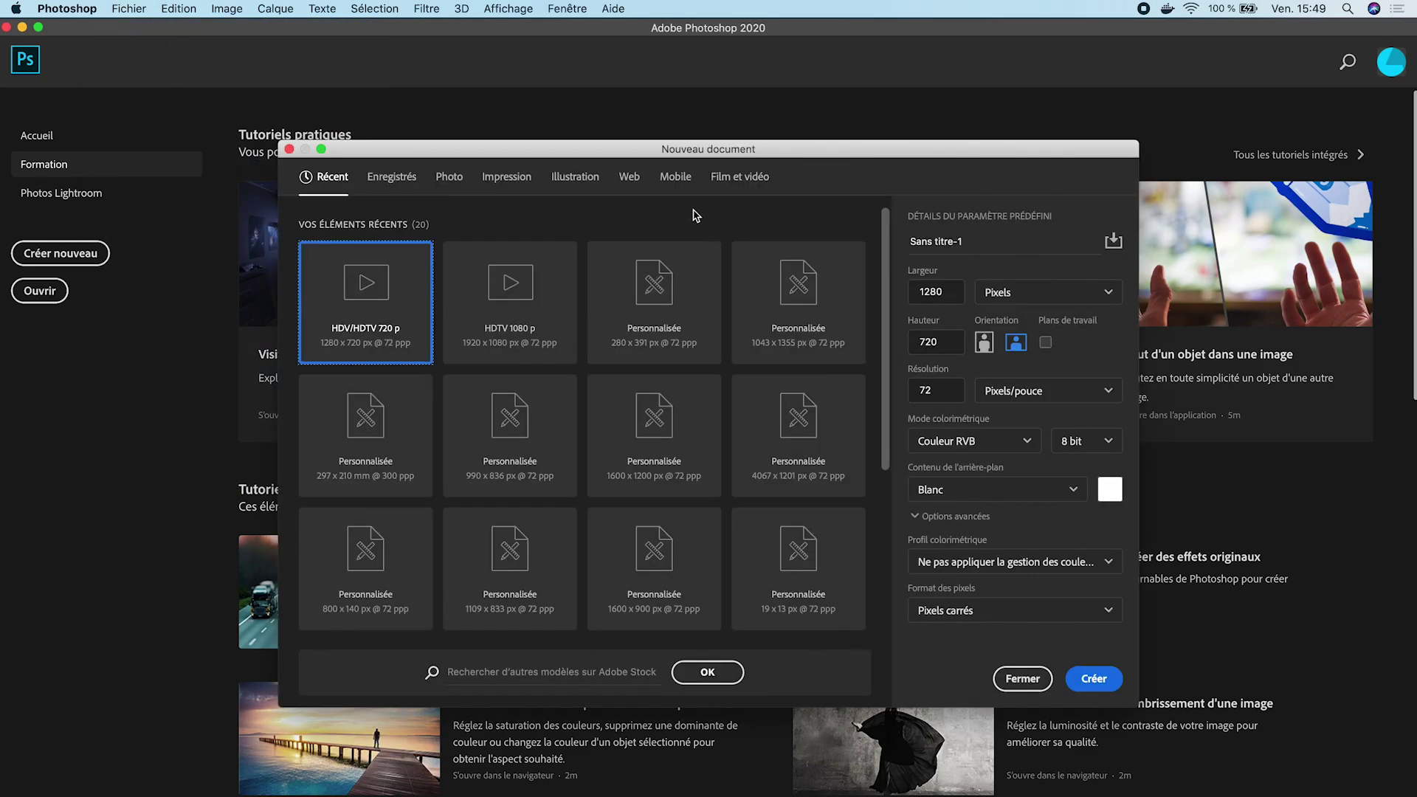
left_click(724, 187)
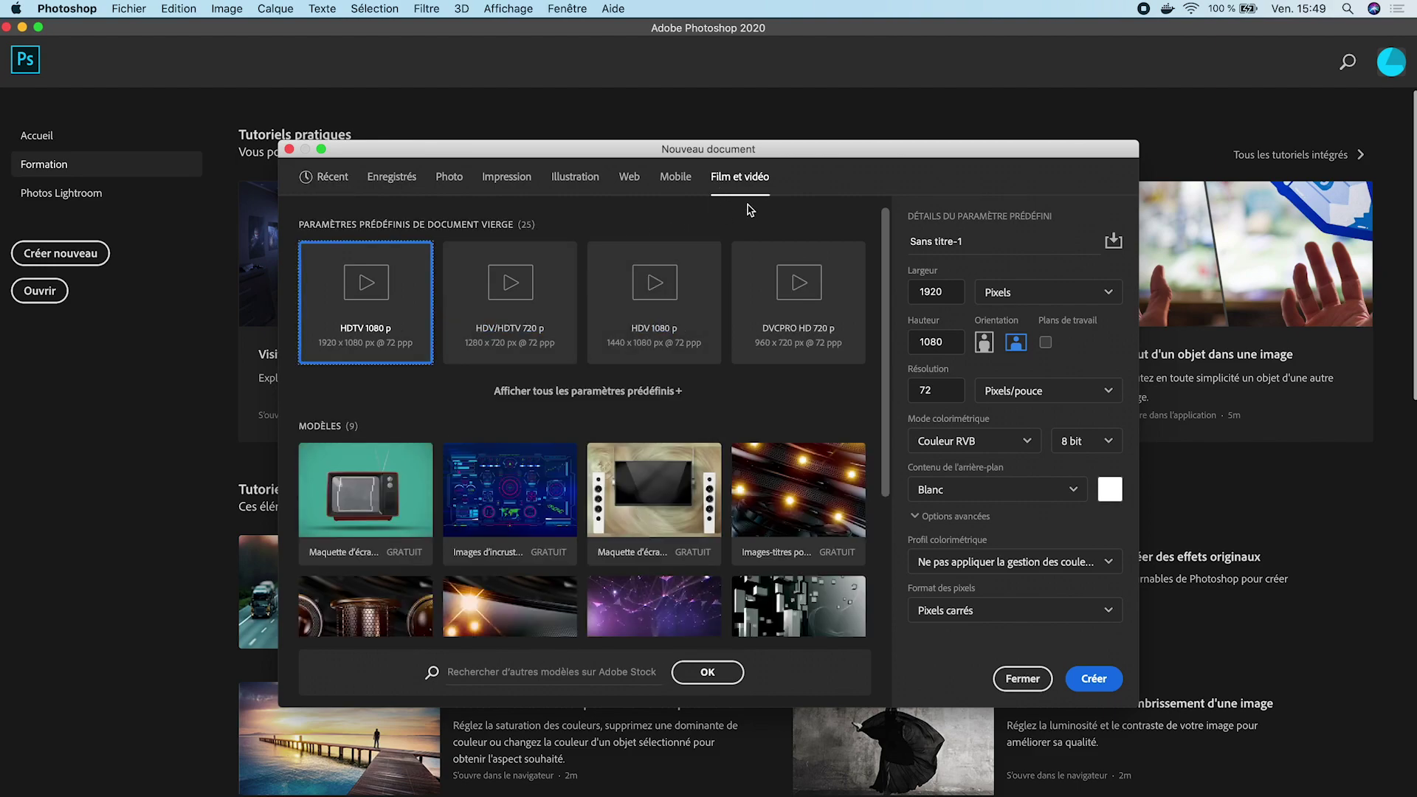
left_click(552, 279)
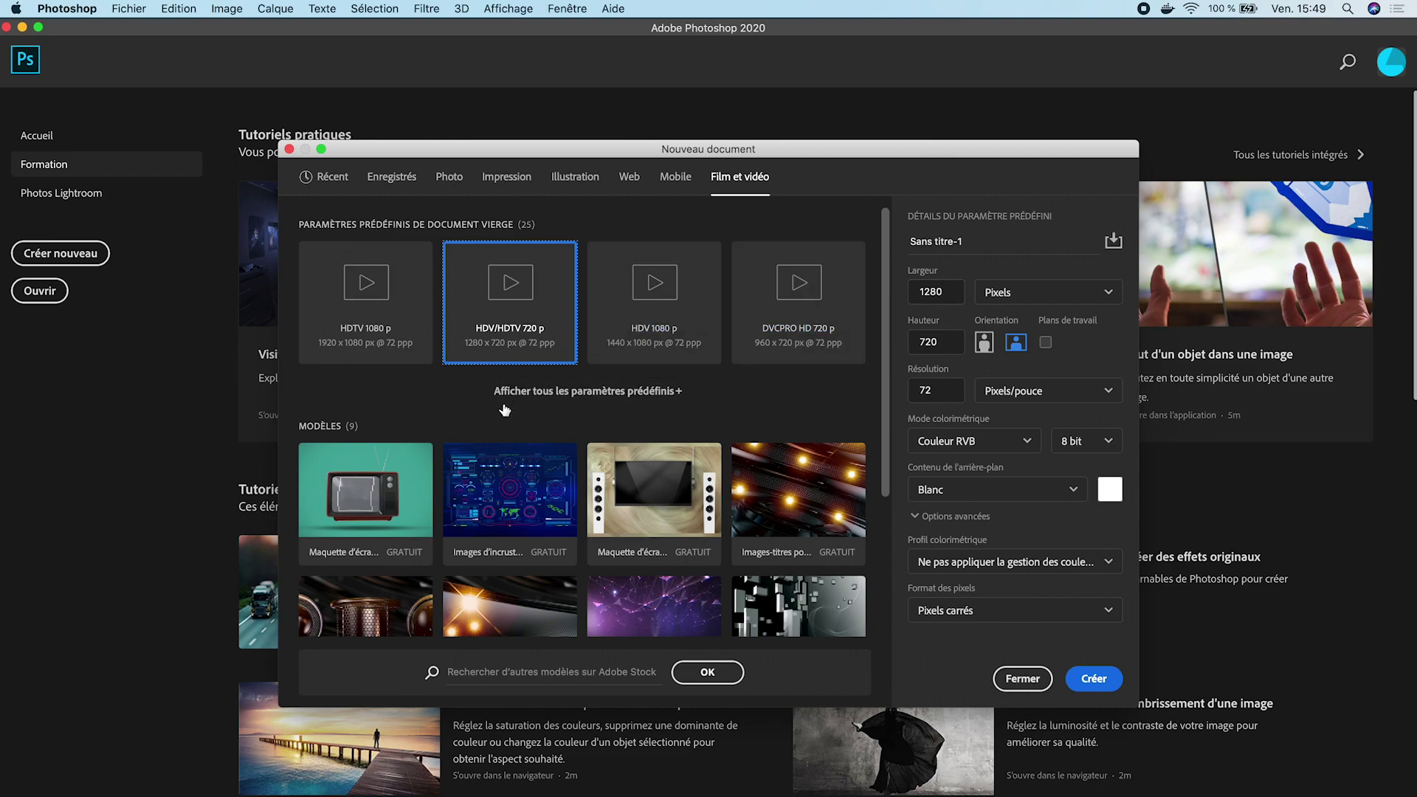
left_click(357, 358)
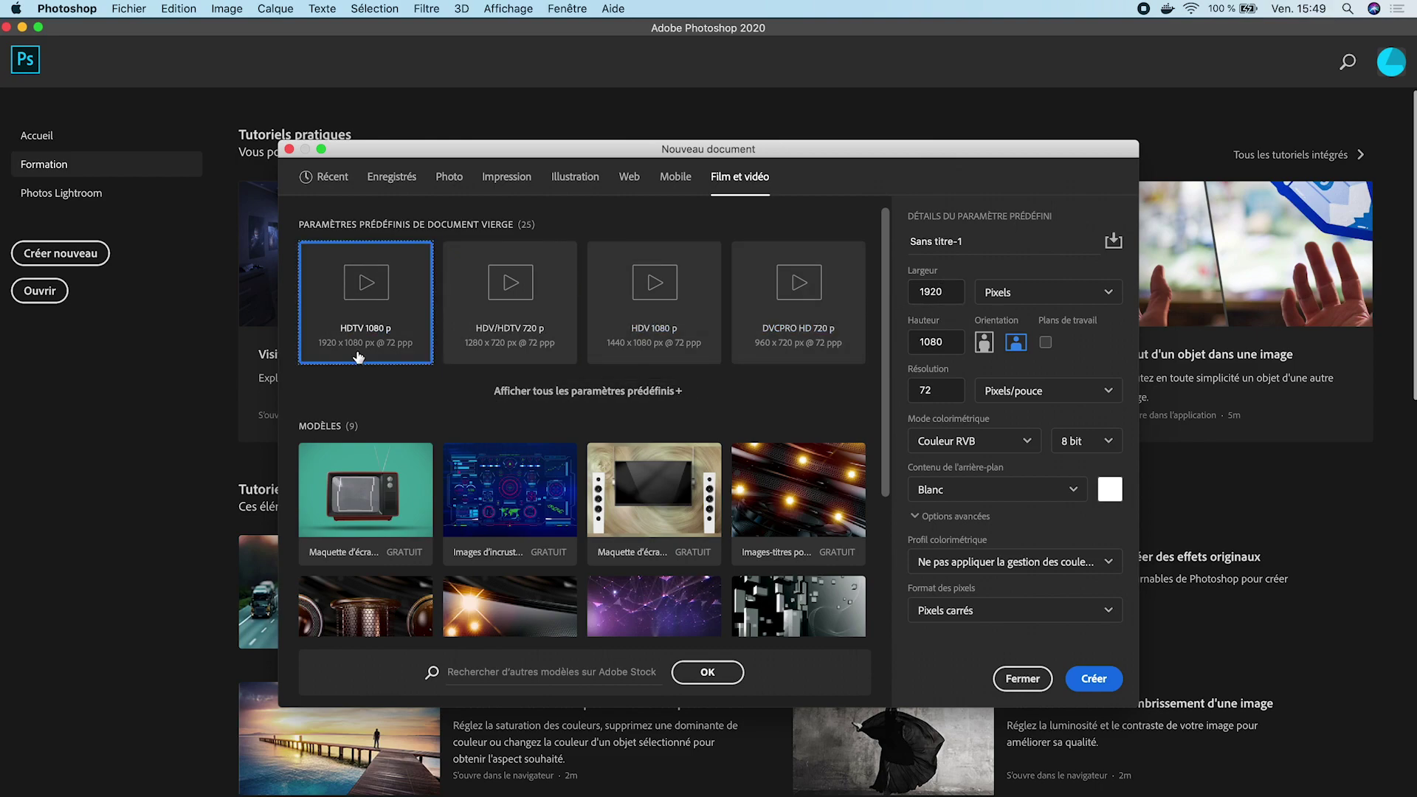
left_click(506, 343)
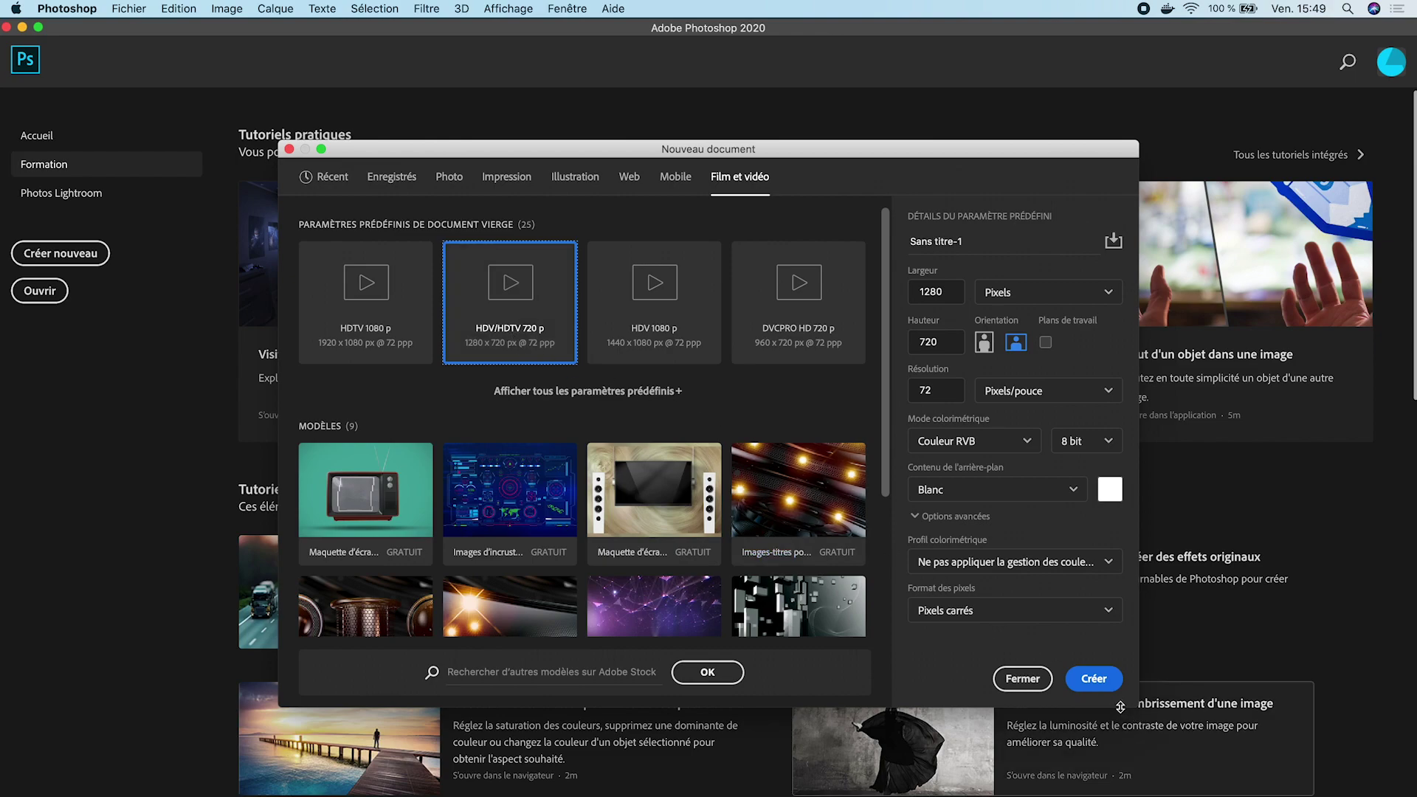
Name the new document "Vignette Youtube" and create it.
key("Tab")
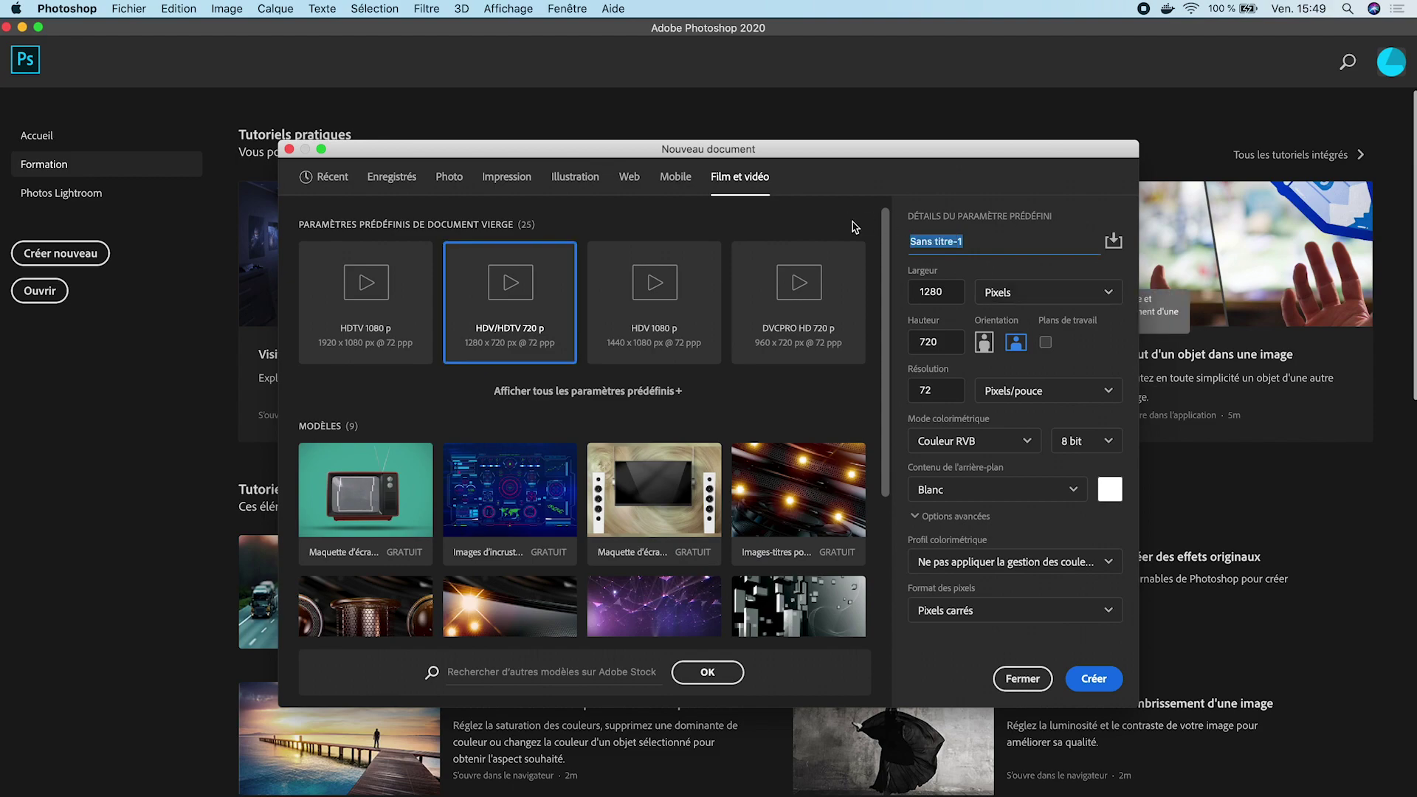
type("Vignette Youtube")
left_click(1087, 678)
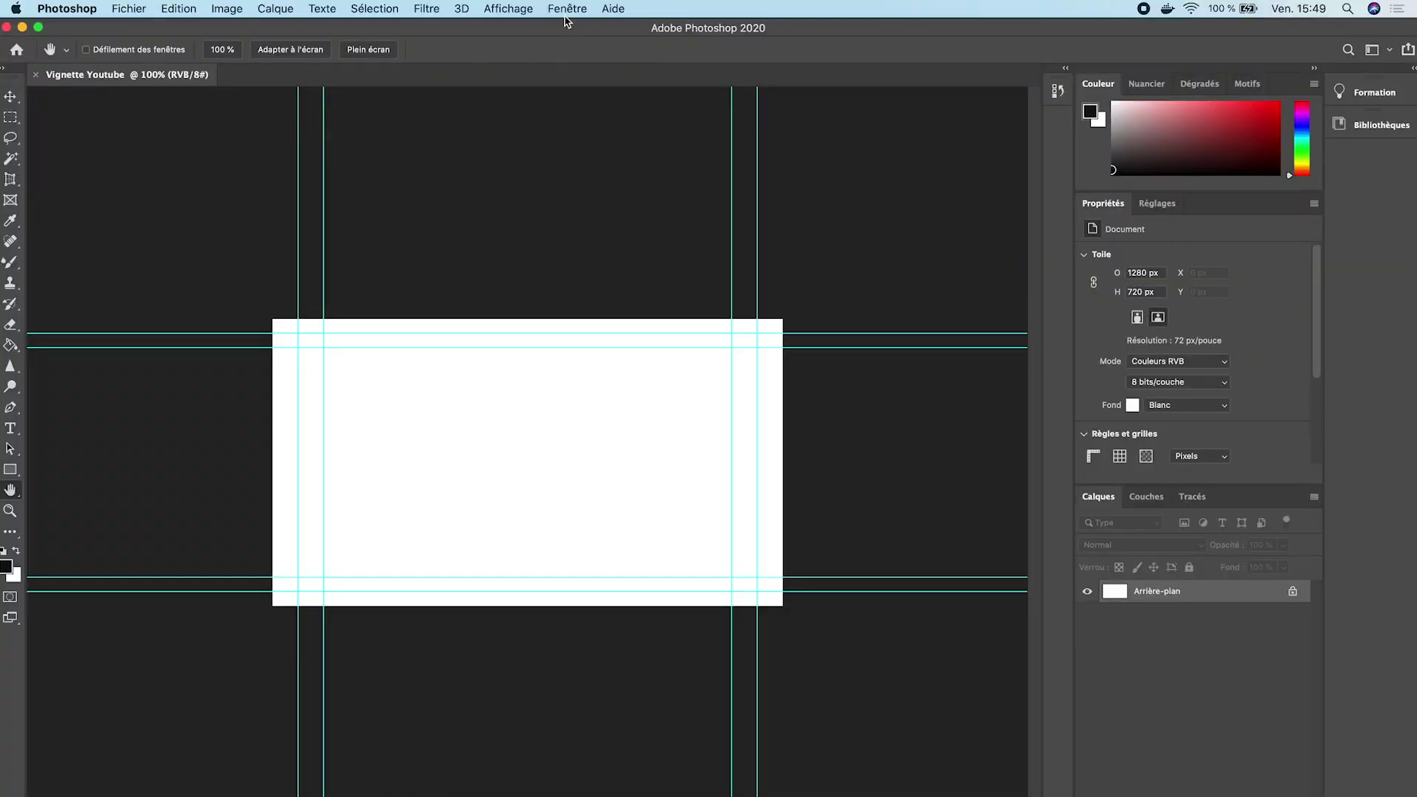
left_click(566, 10)
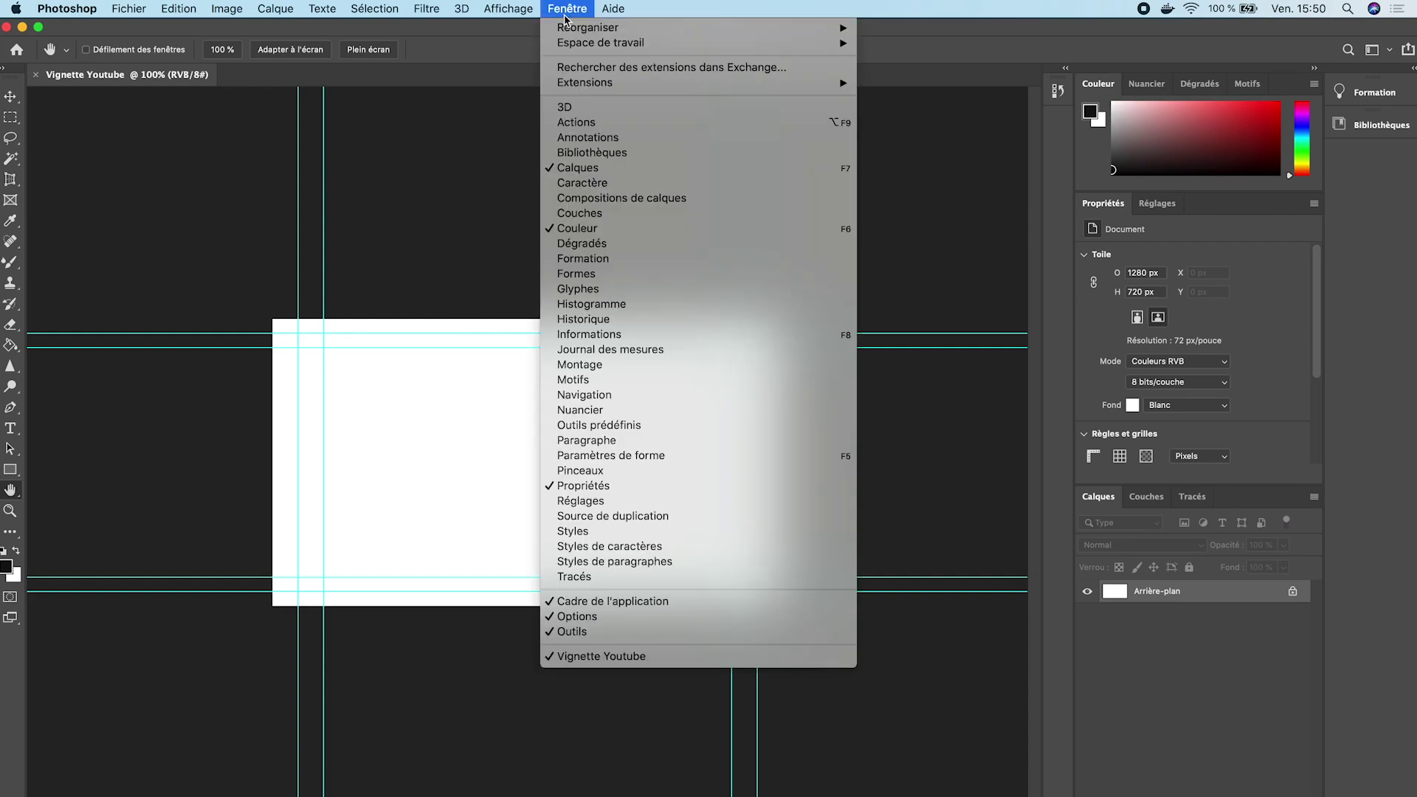
mouse_move(569, 42)
left_click(578, 14)
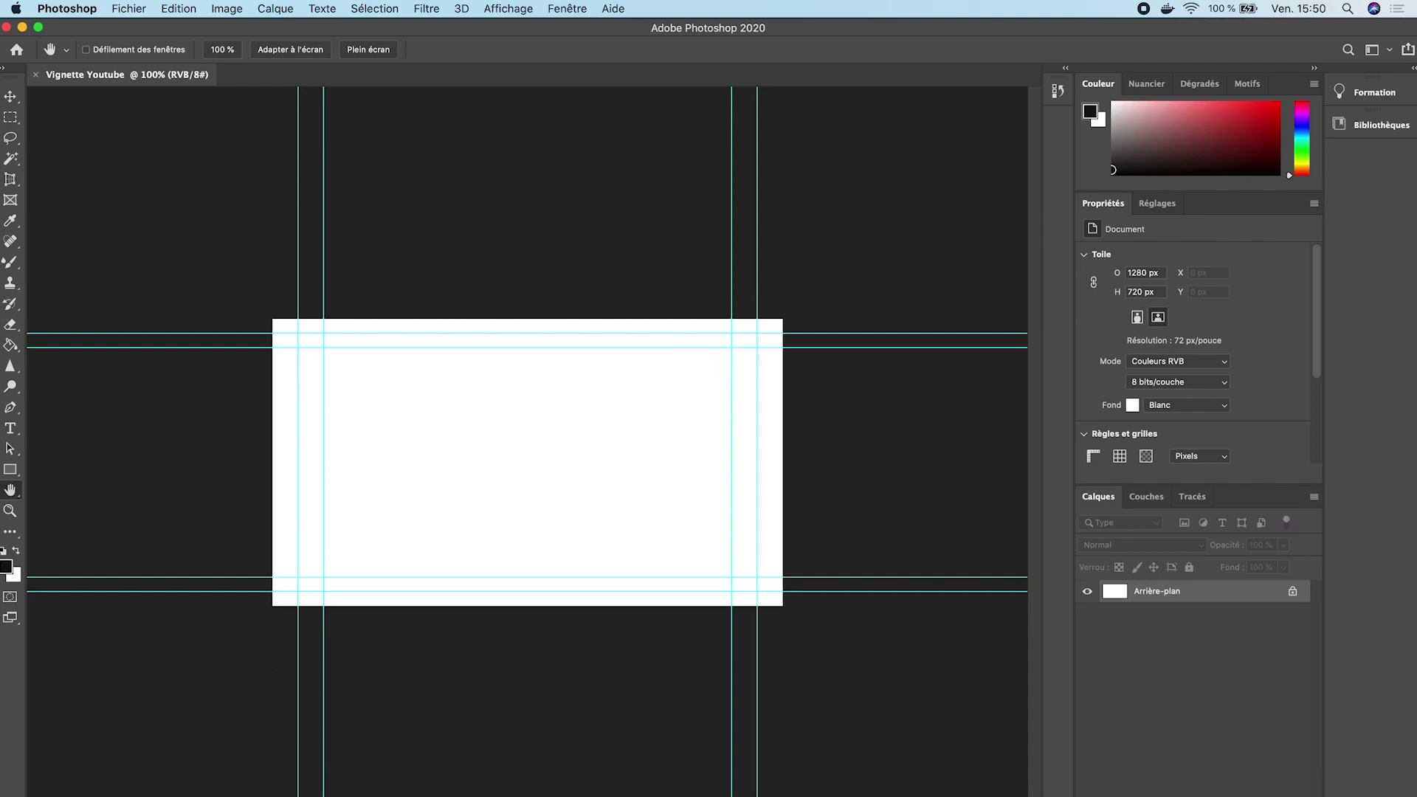
Locate the source photos image1.jpeg and image2.jpeg in Finder's Photoshop folder, then return to Photoshop.
left_click_drag(0, 178, 0, 180)
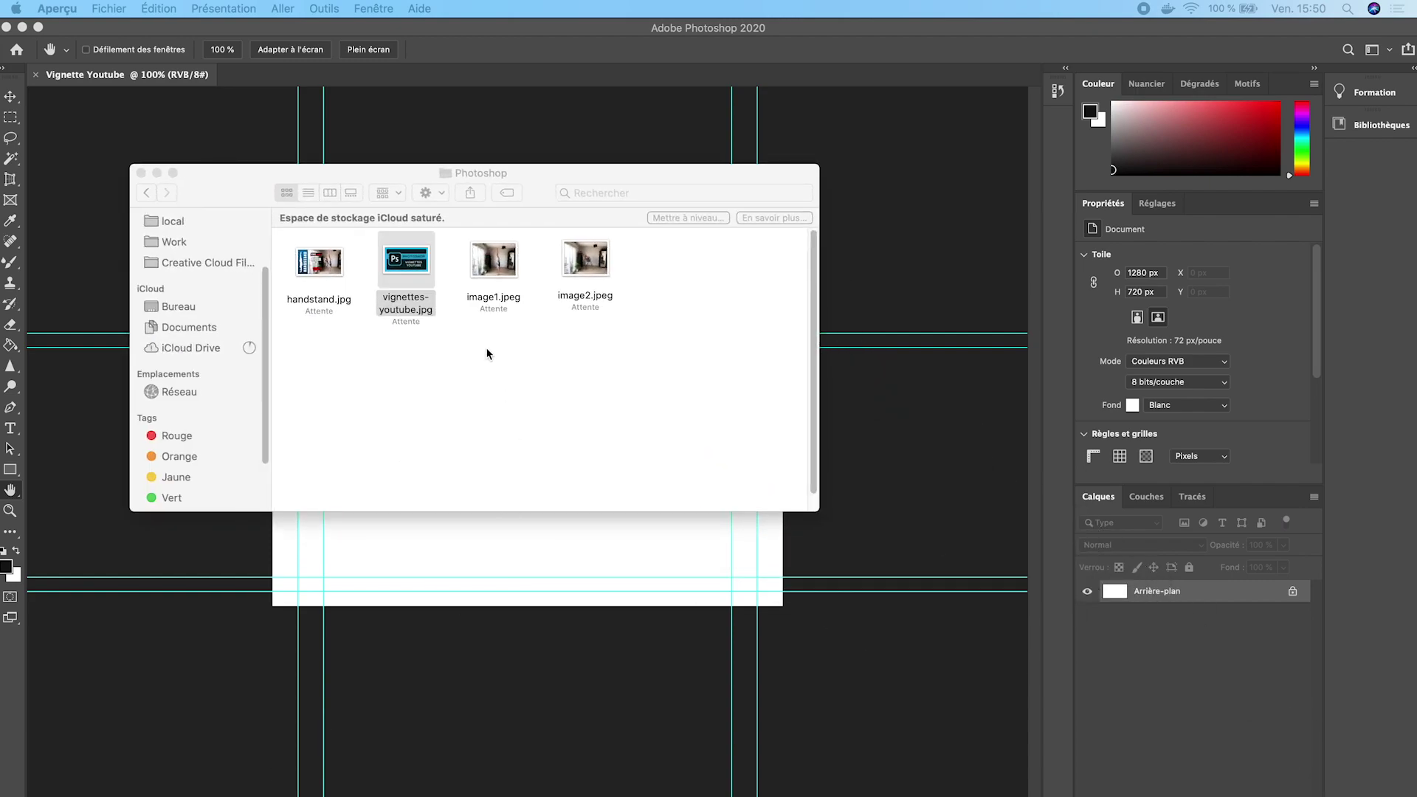
left_click(626, 326)
left_click_drag(635, 321, 519, 275)
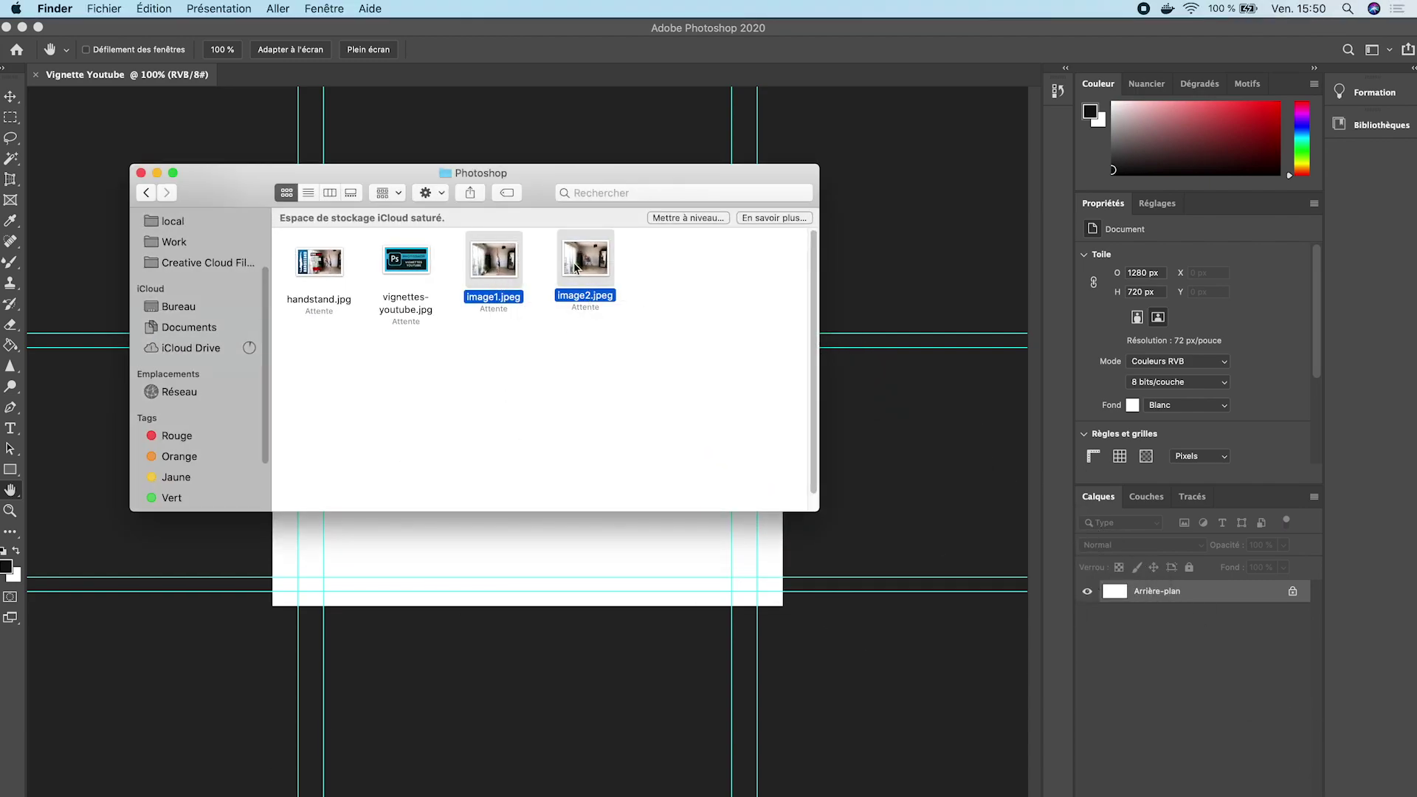
left_click(529, 343)
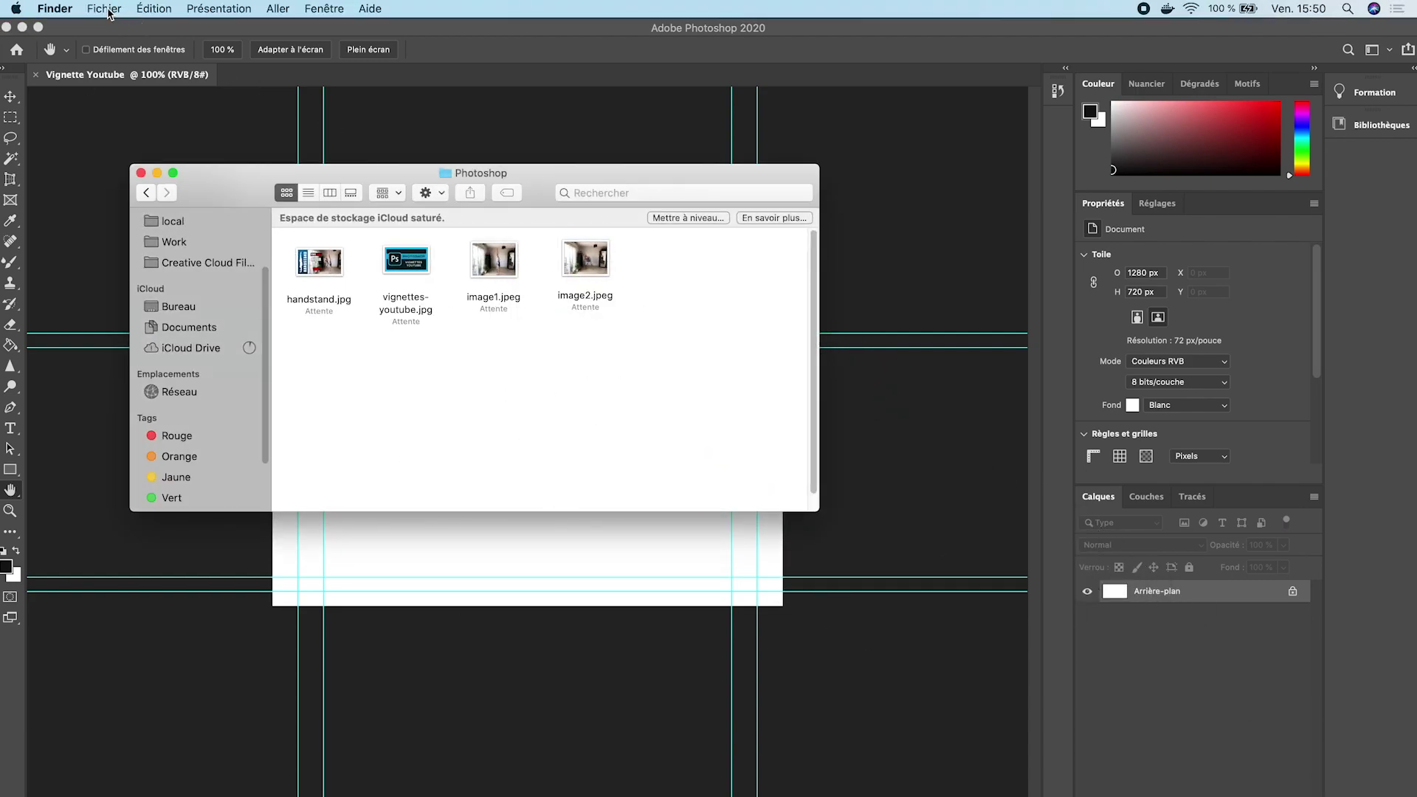
left_click(105, 8)
left_click(414, 171)
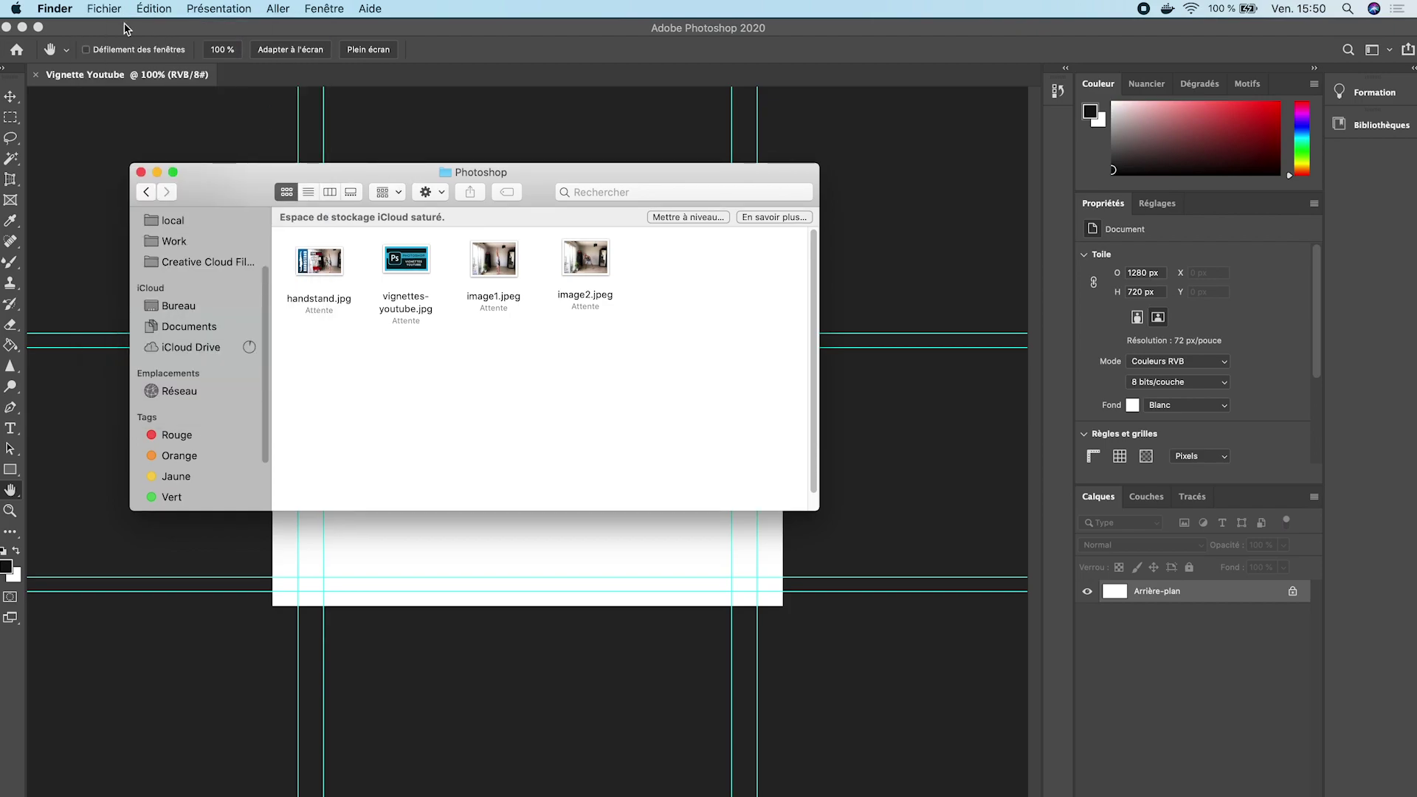
left_click(156, 172)
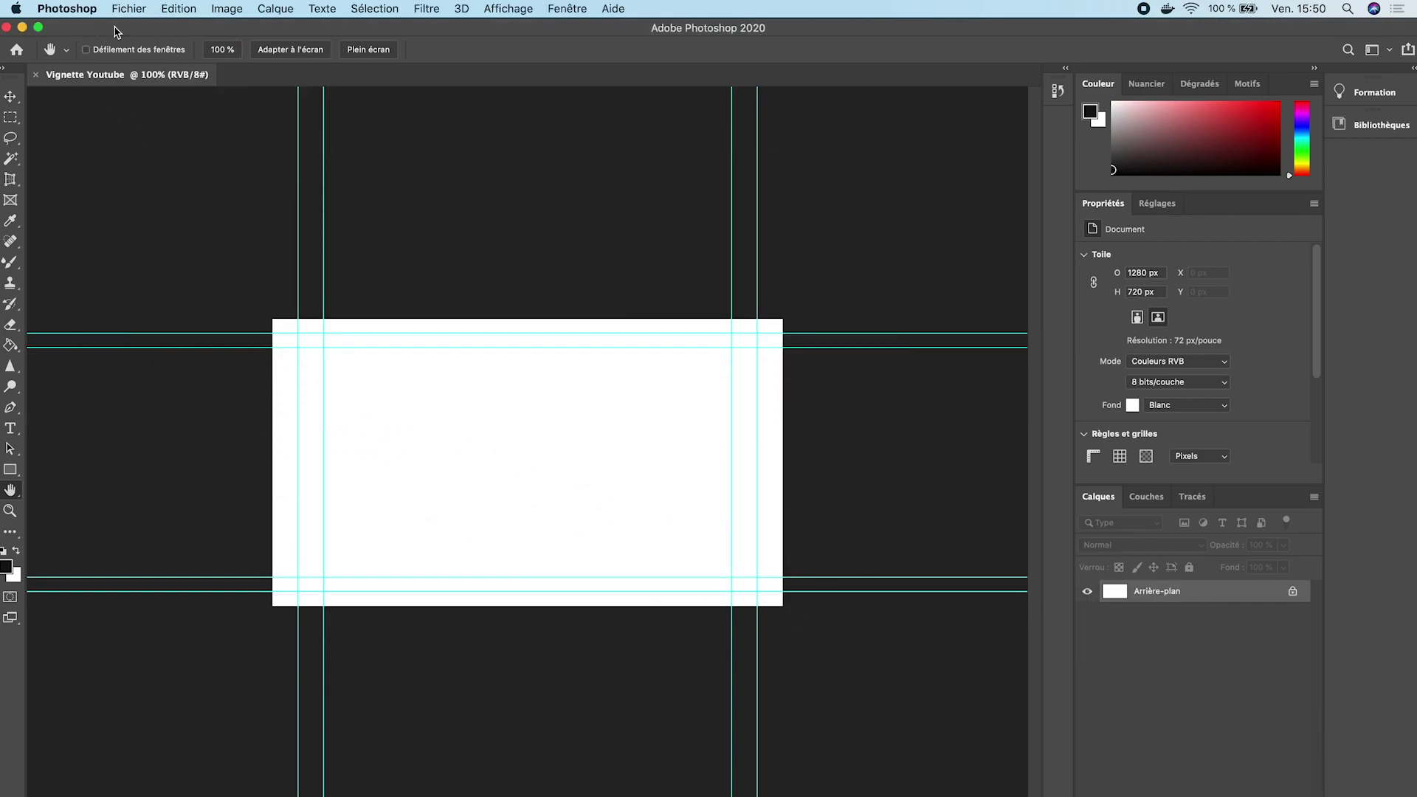
left_click(123, 10)
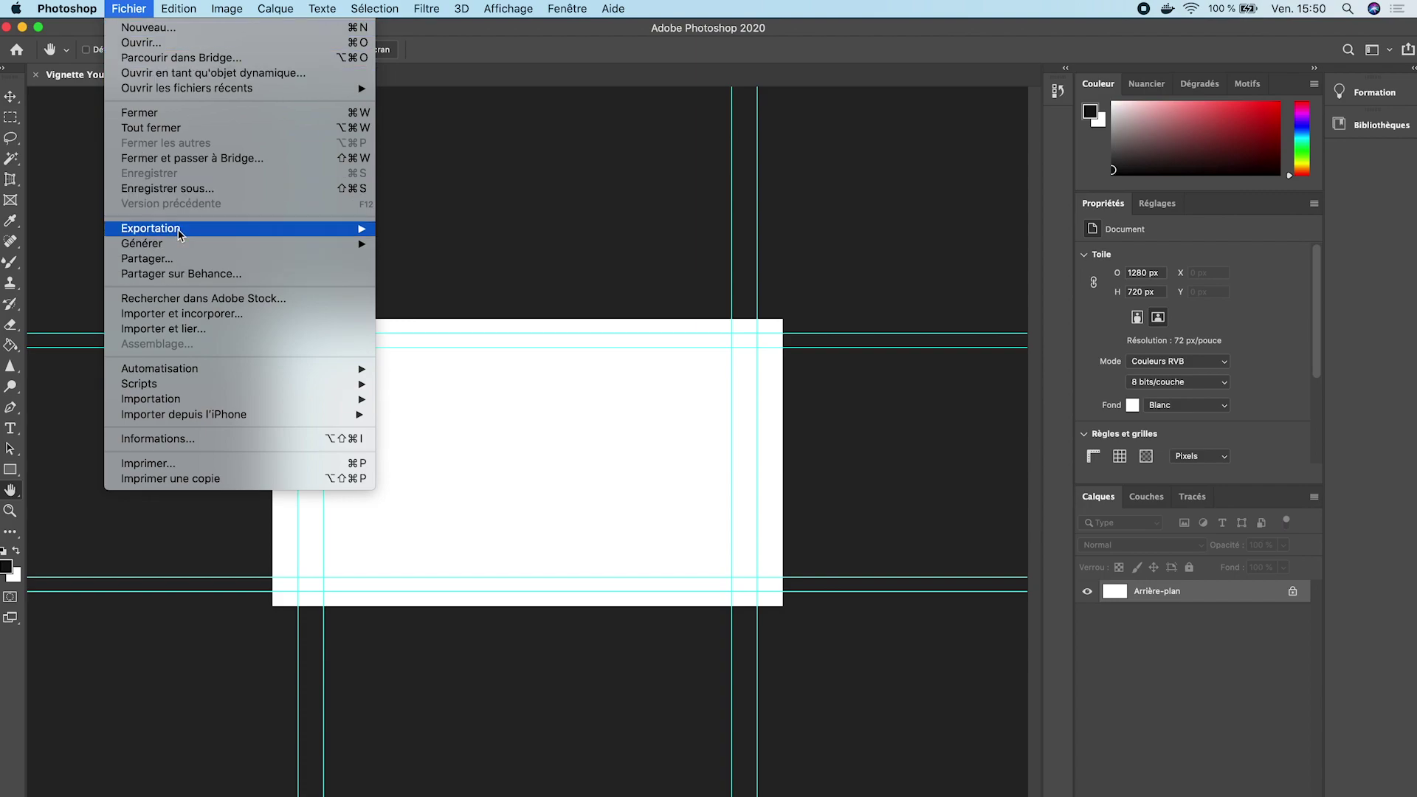
mouse_move(175, 404)
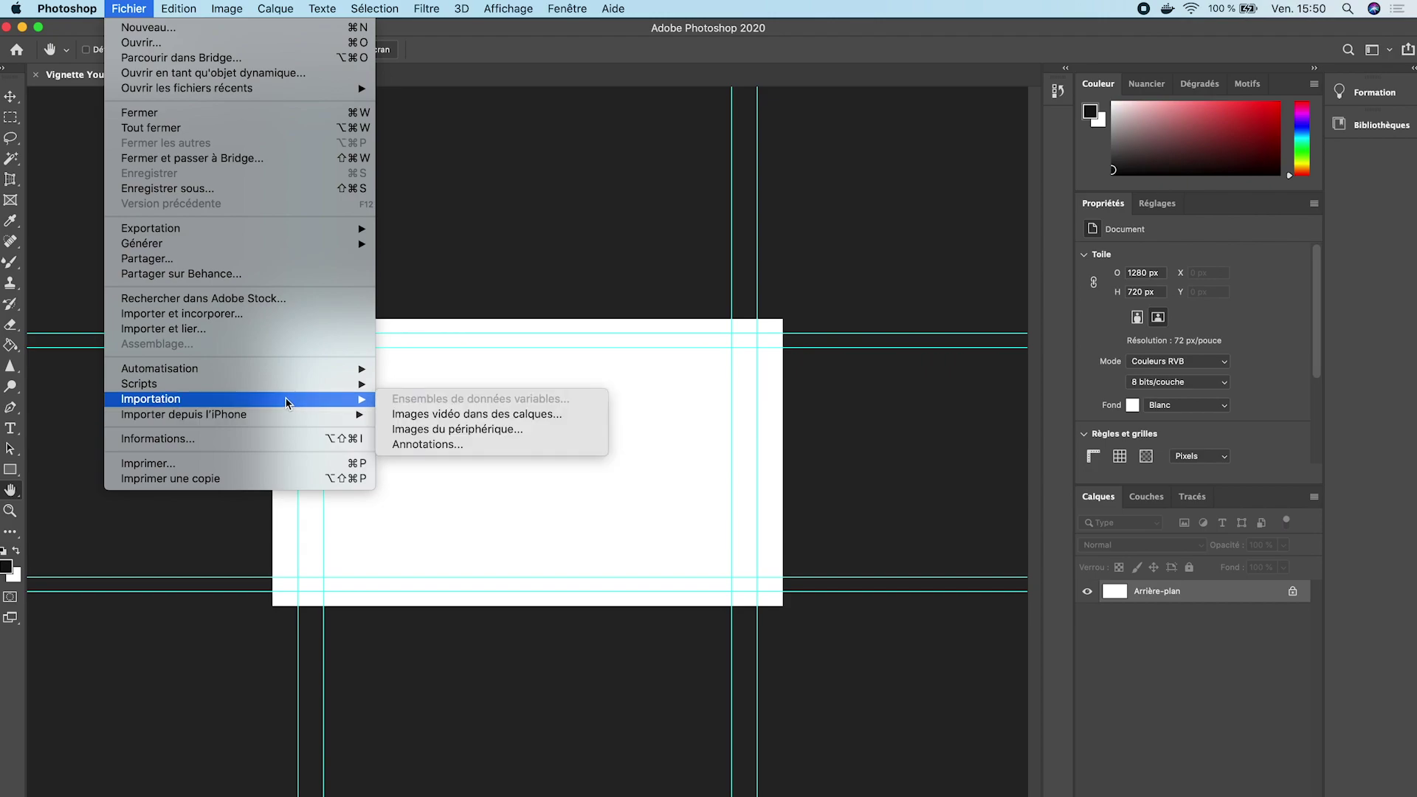
left_click(497, 431)
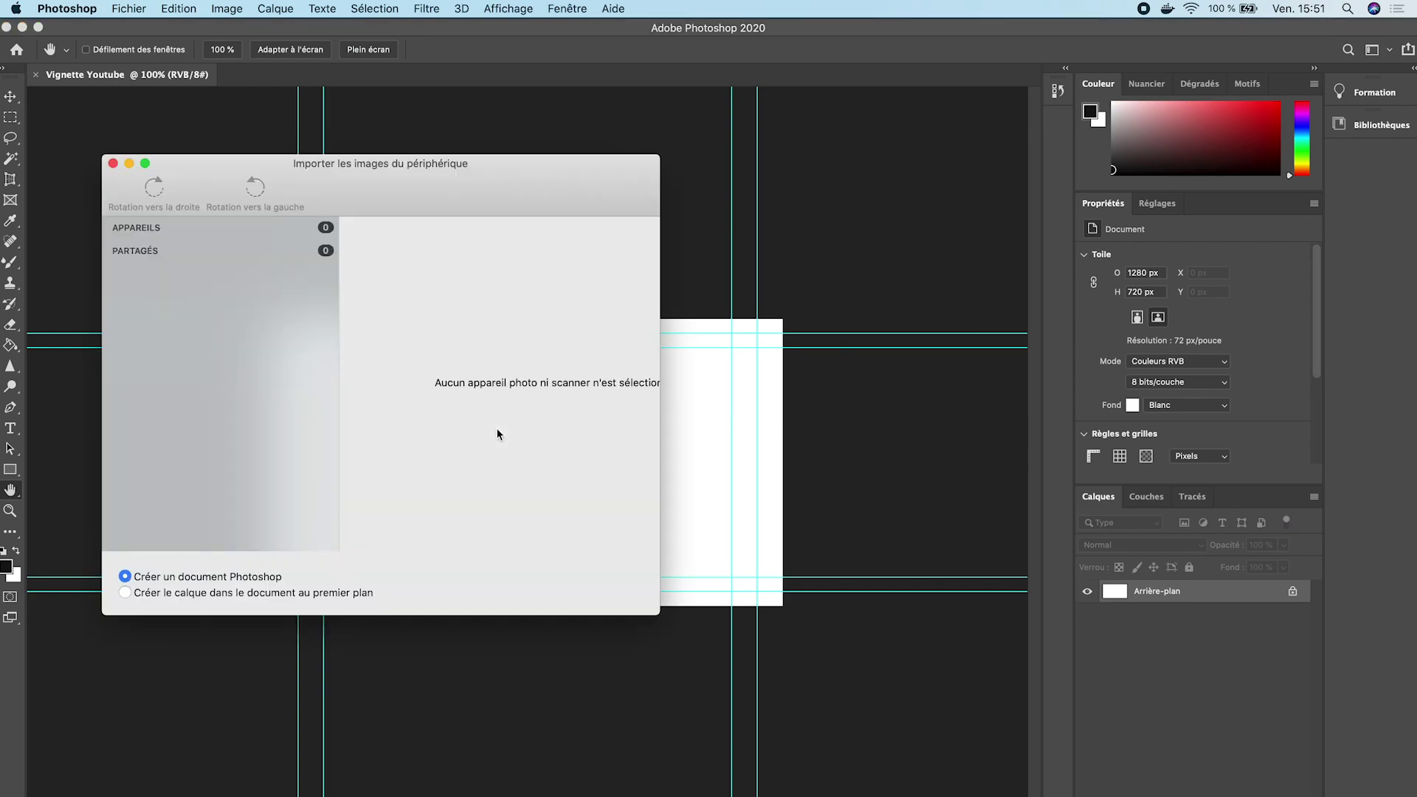
left_click(113, 164)
Place image1.jpeg from the Youtube > Photoshop folder as an embedded image, keeping its proposed size and centred position.
left_click(76, 8)
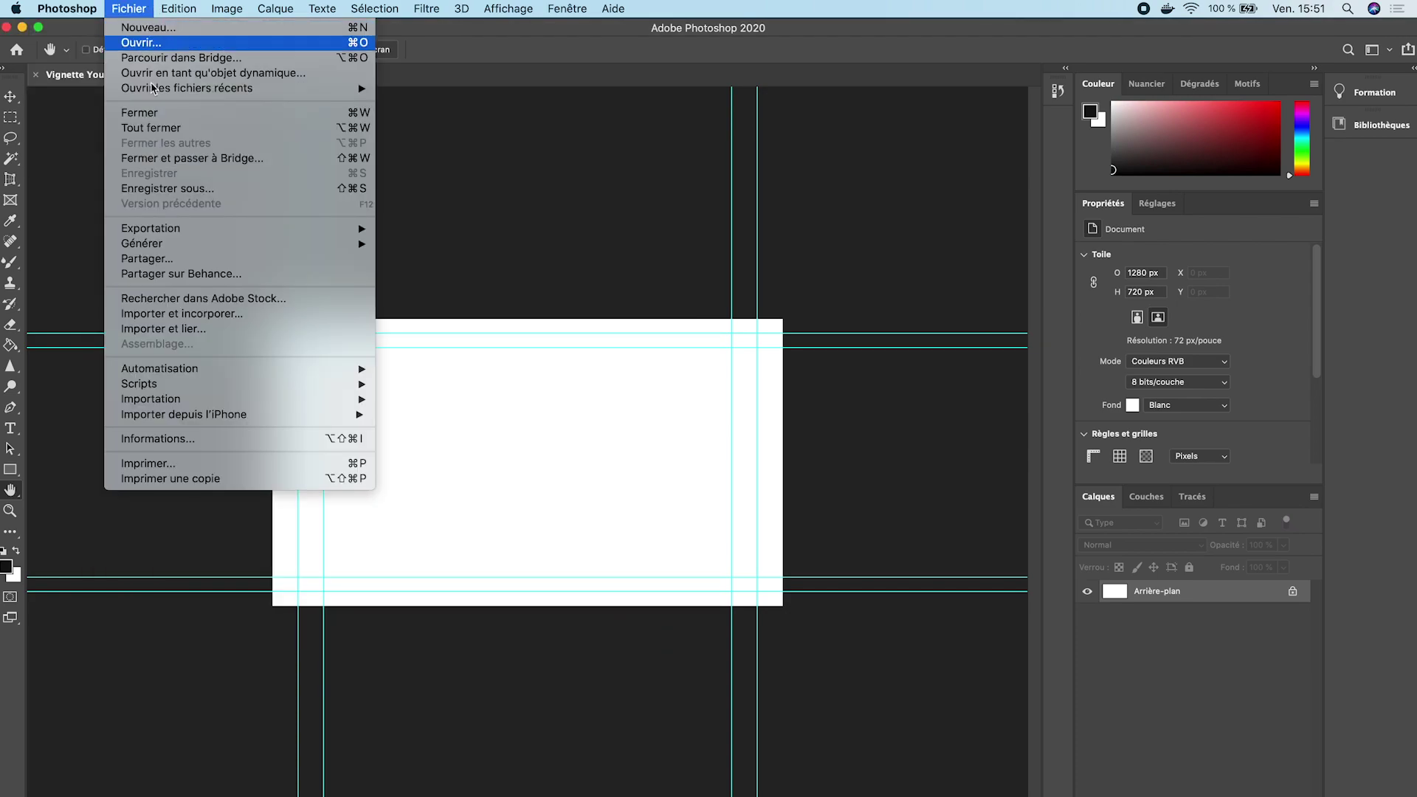
left_click(175, 316)
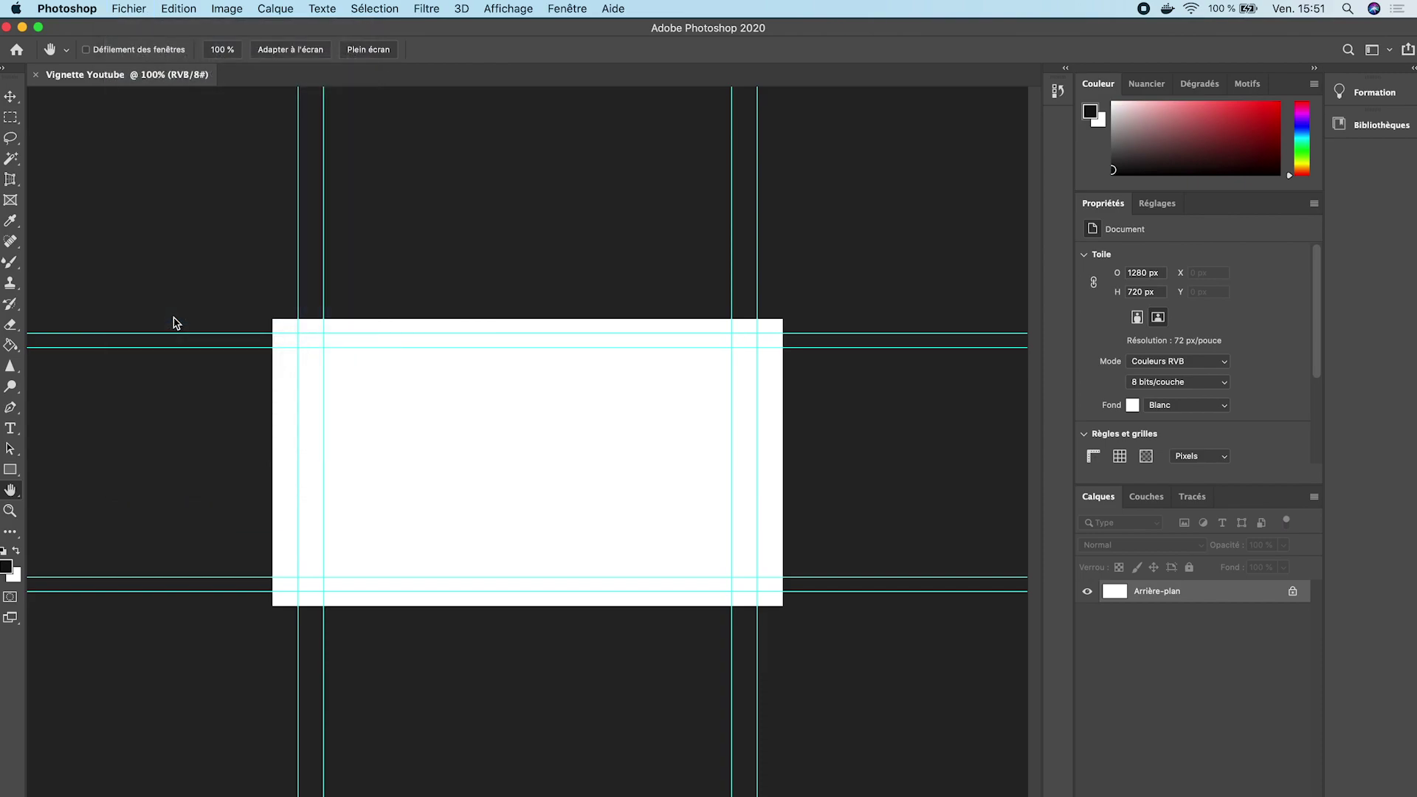
left_click(568, 370)
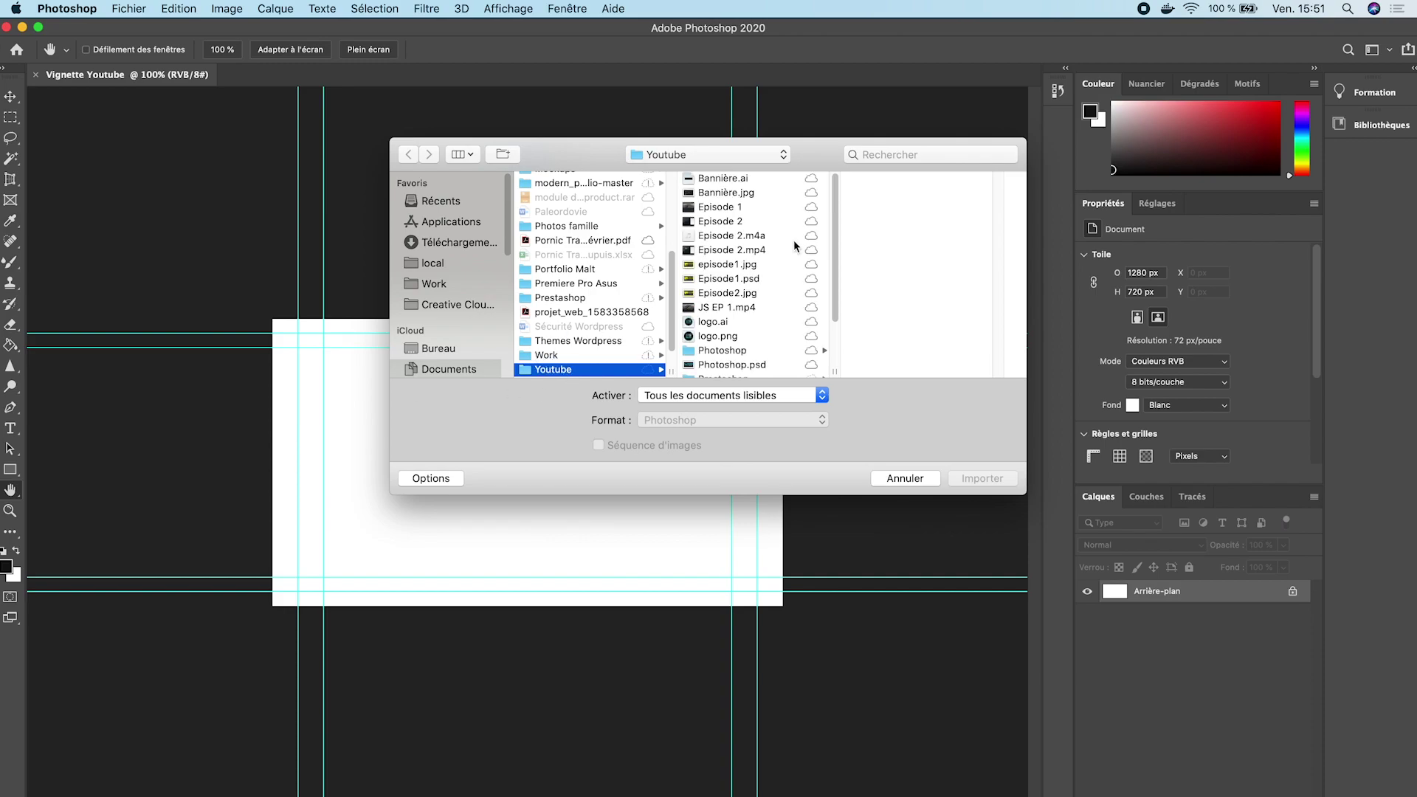
scroll(739, 348, "down", 3)
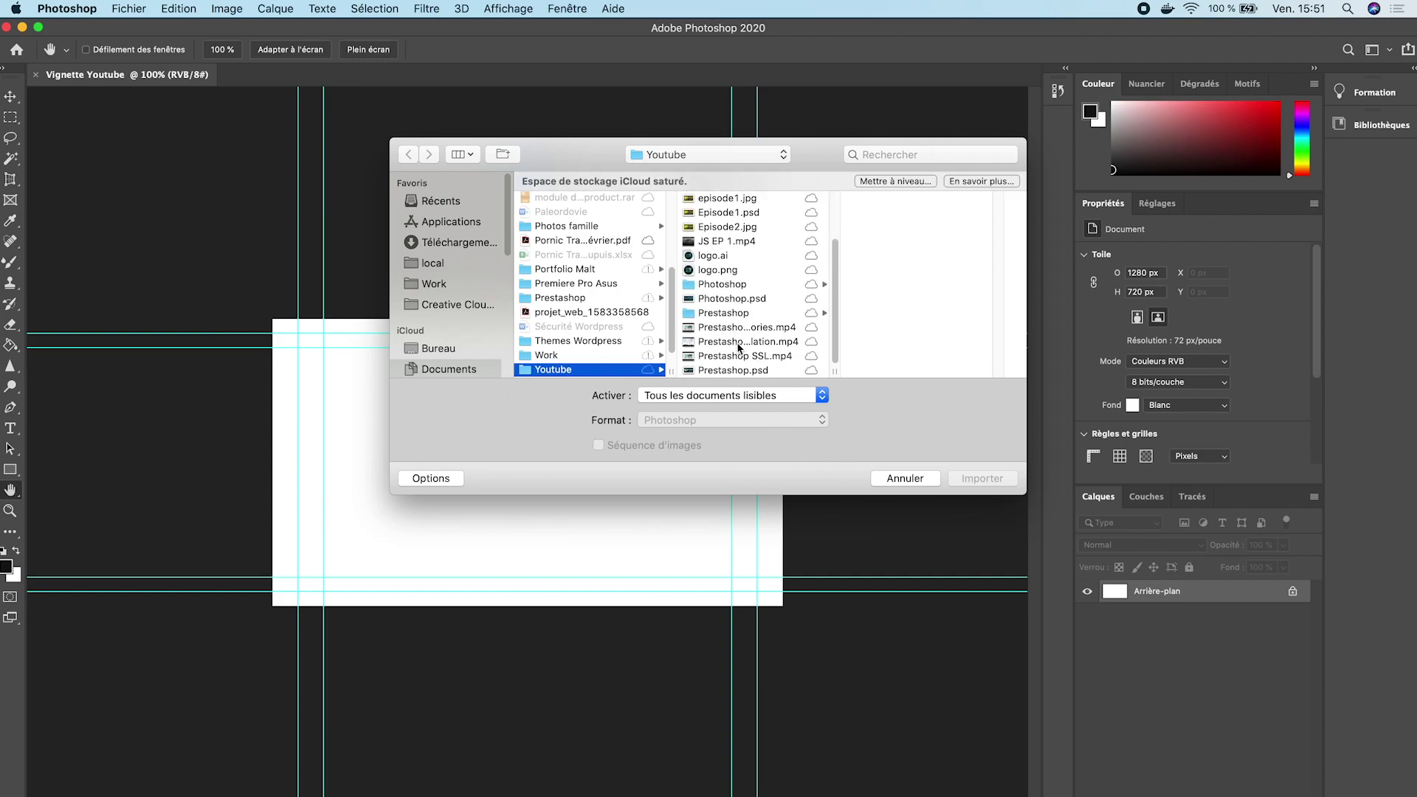
left_click(723, 286)
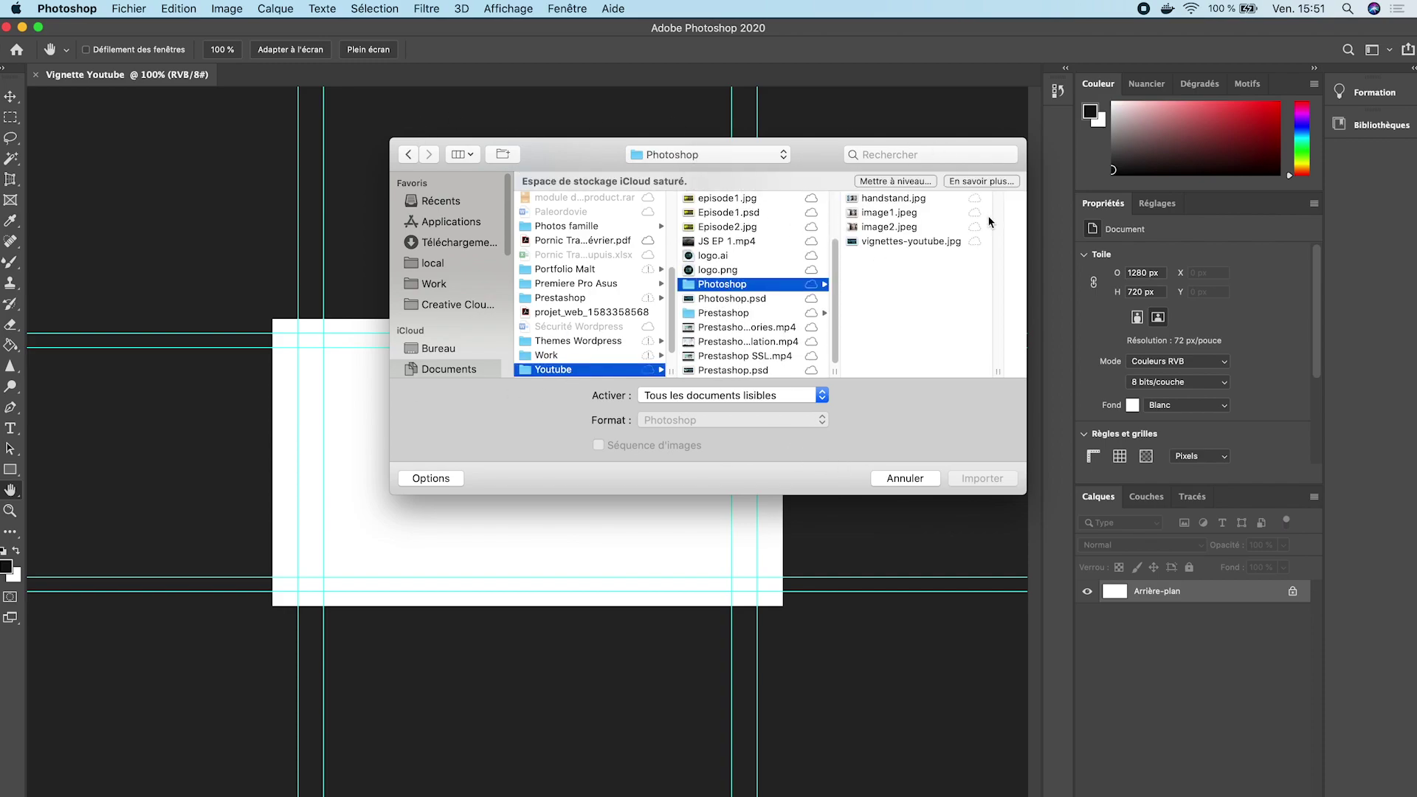
left_click(889, 212)
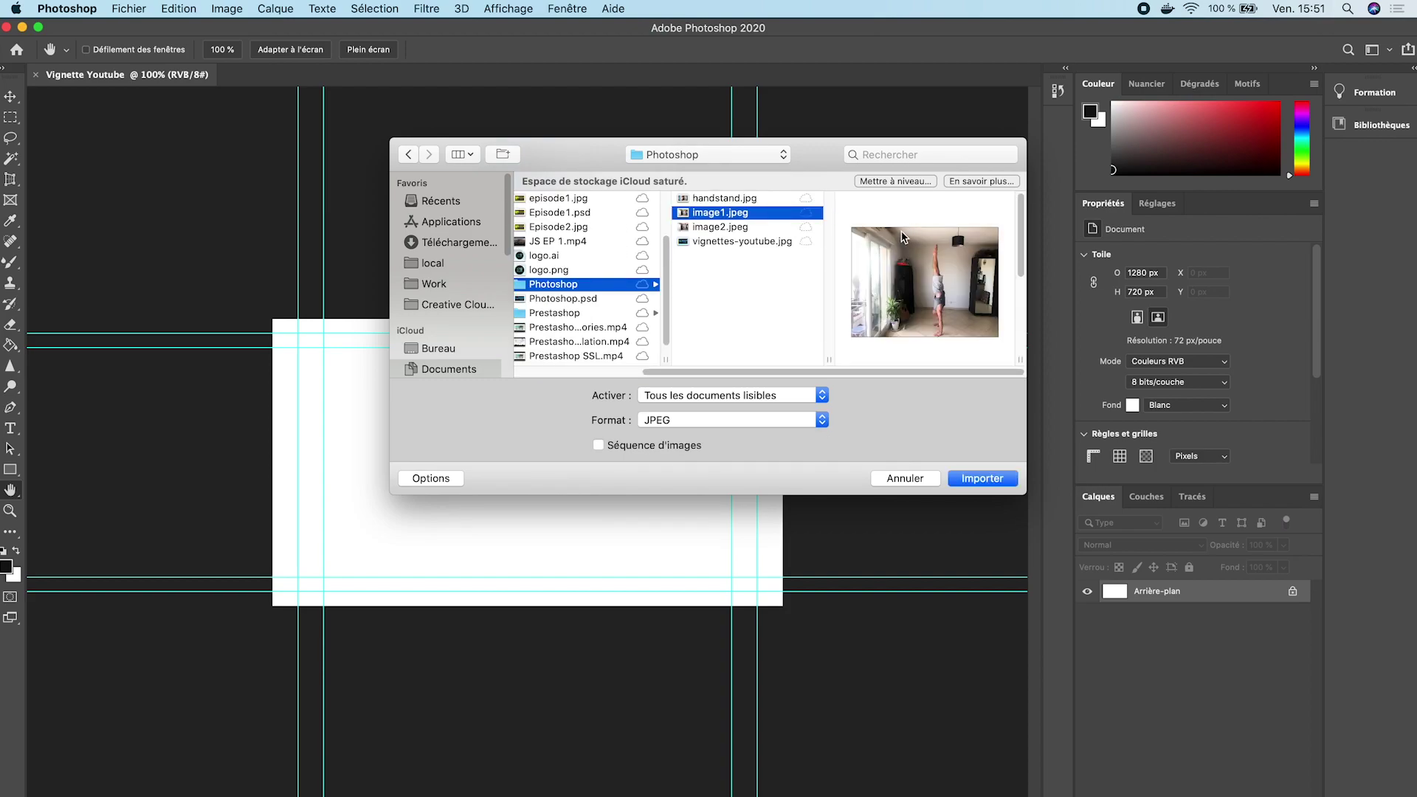
left_click(706, 228)
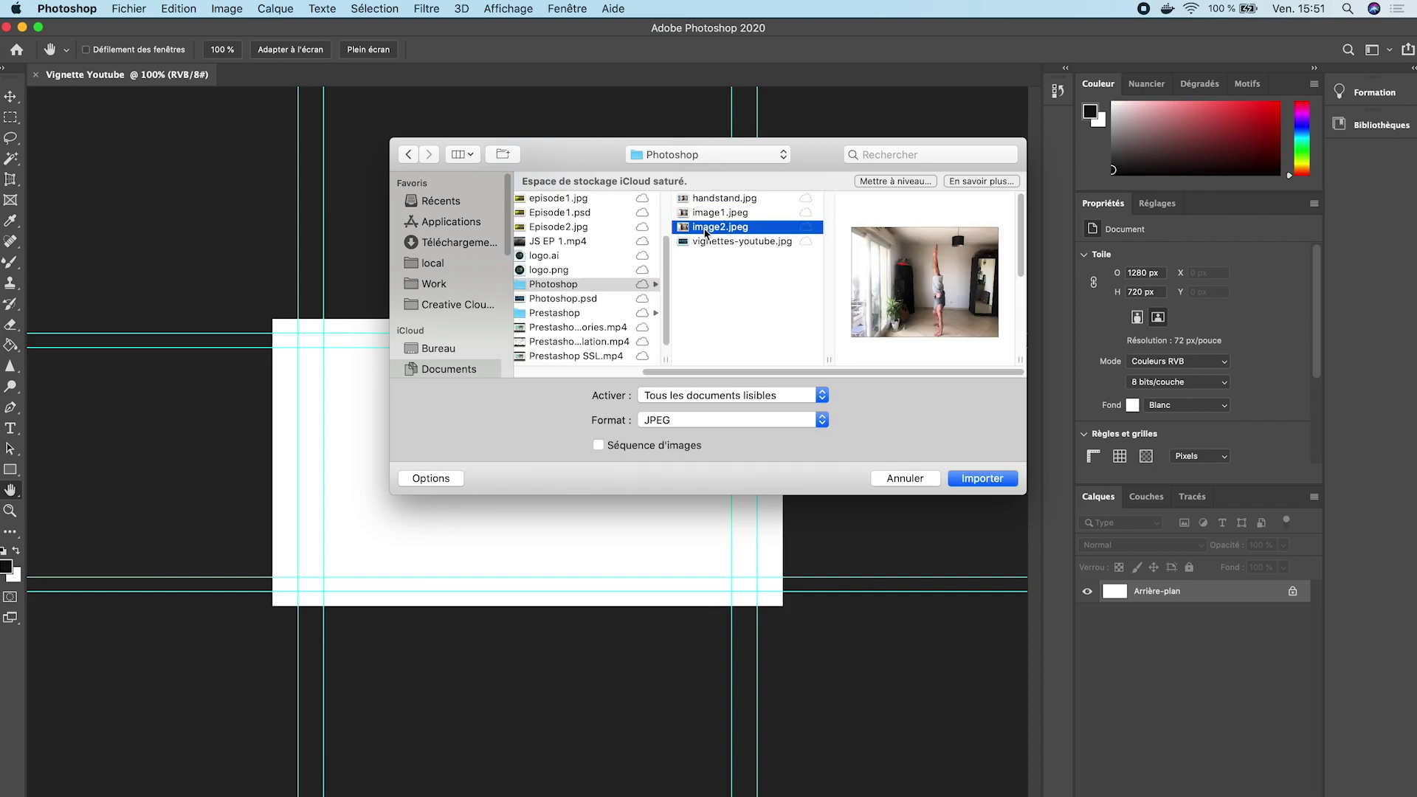
left_click(710, 214)
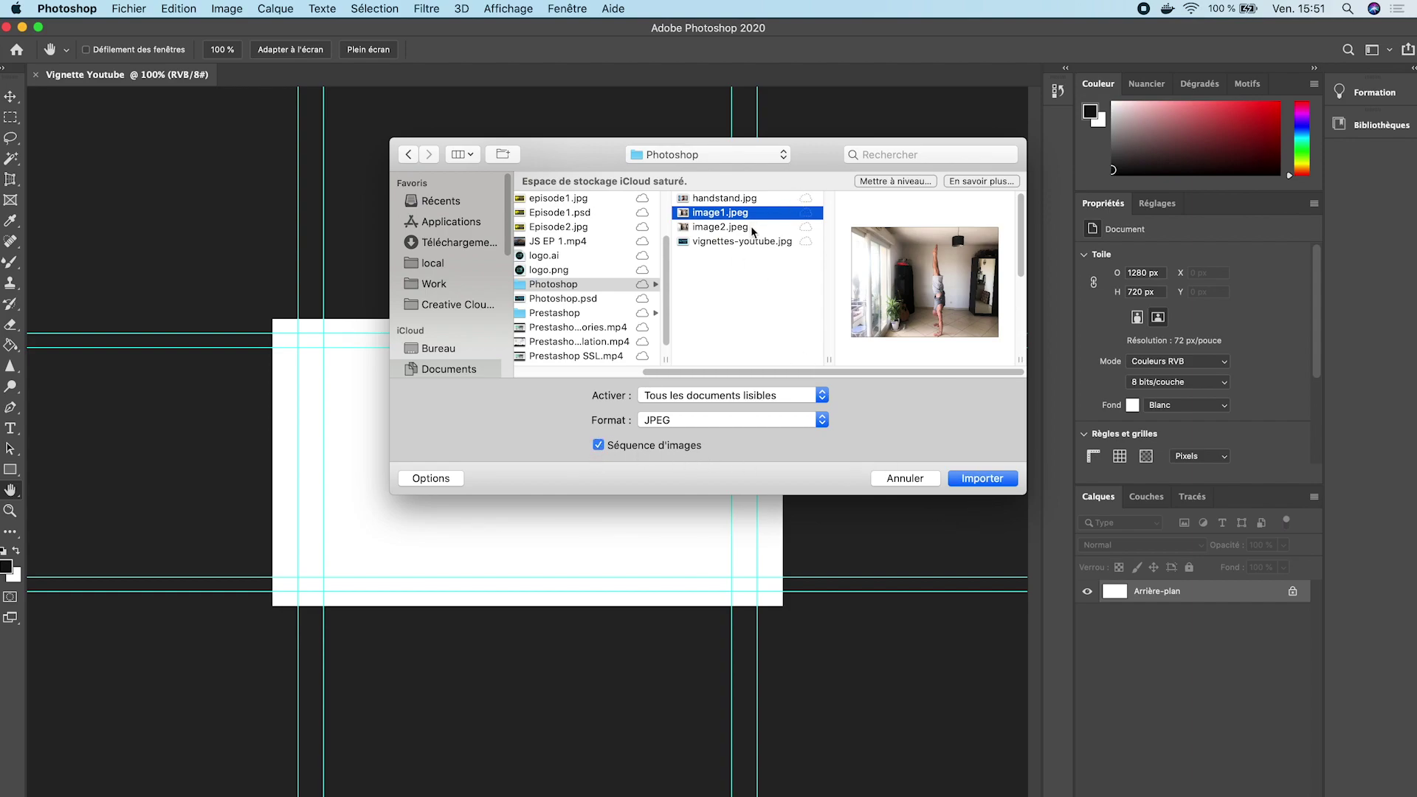
left_click(989, 480)
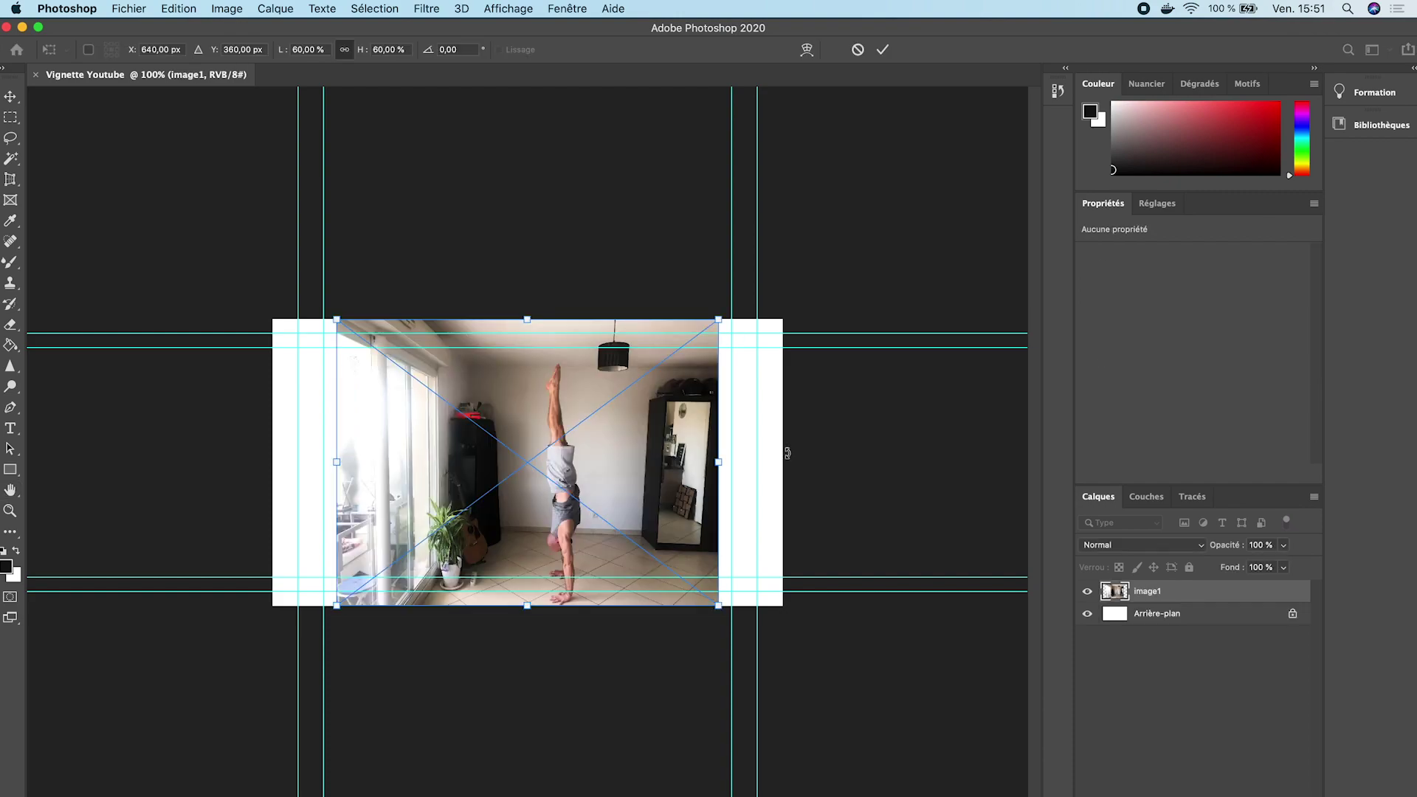
key("Return")
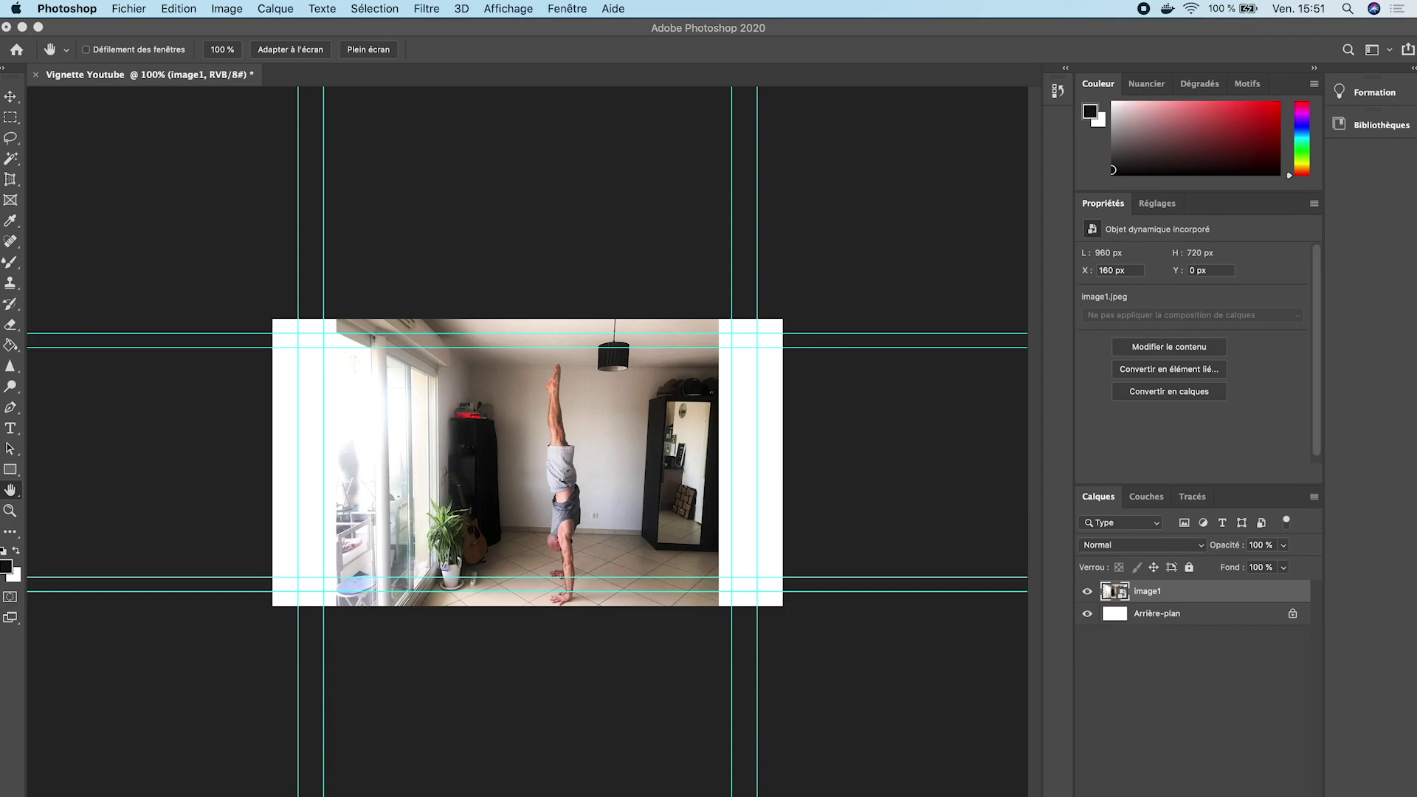
left_click(121, 8)
left_click(559, 349)
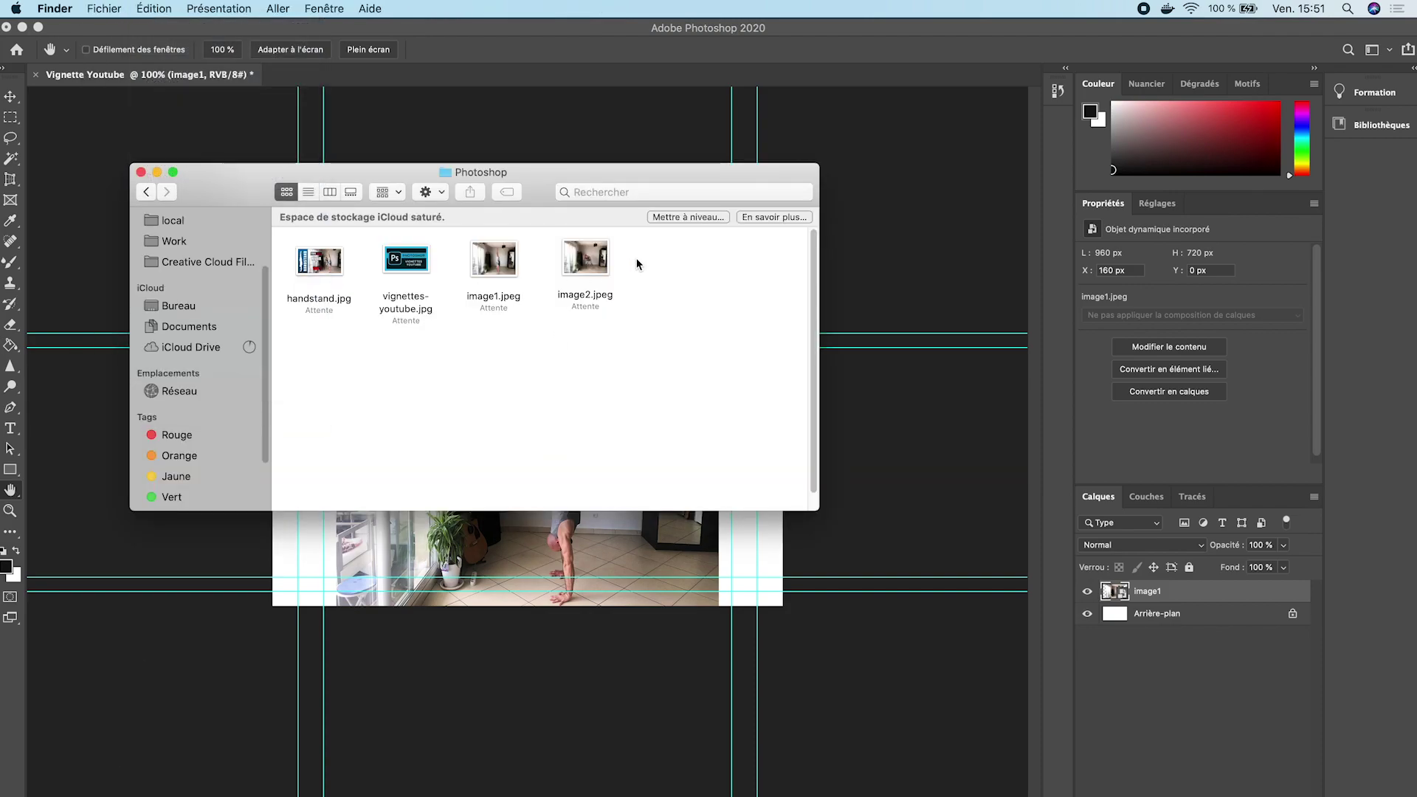
left_click(140, 172)
left_click(104, 9)
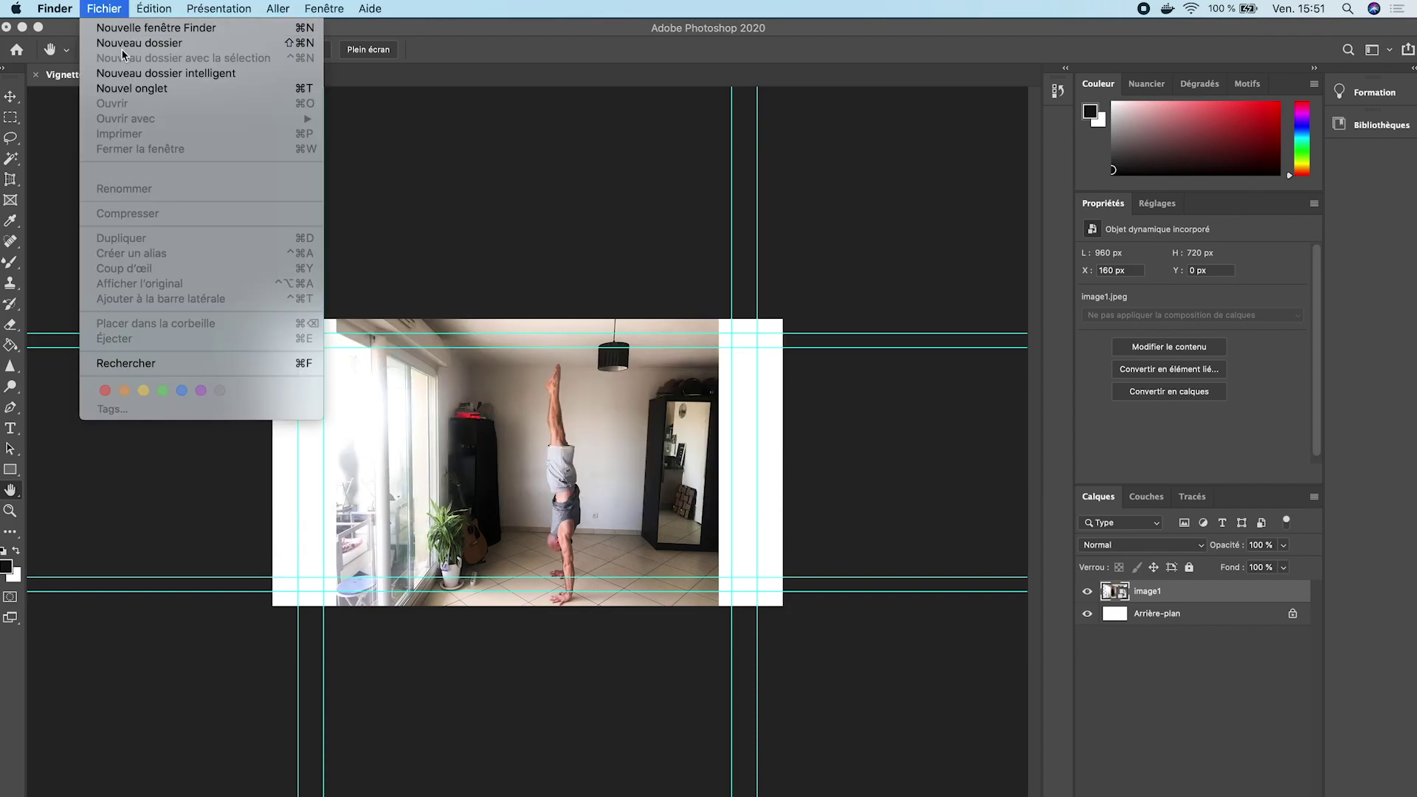
left_click(392, 193)
Place image2.jpeg from the Photoshop folder as an embedded image above image1, keeping its proposed size and position.
left_click(129, 8)
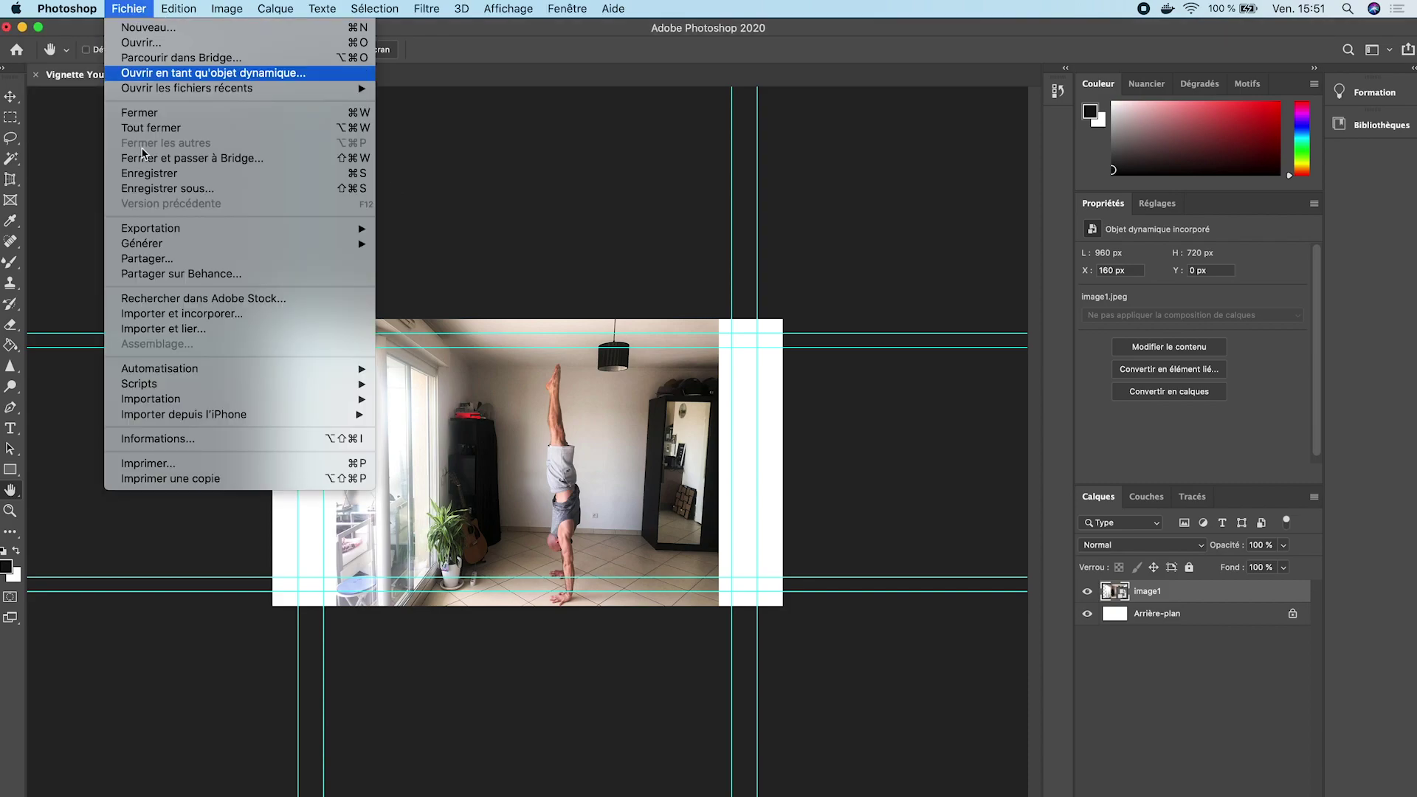
left_click(174, 317)
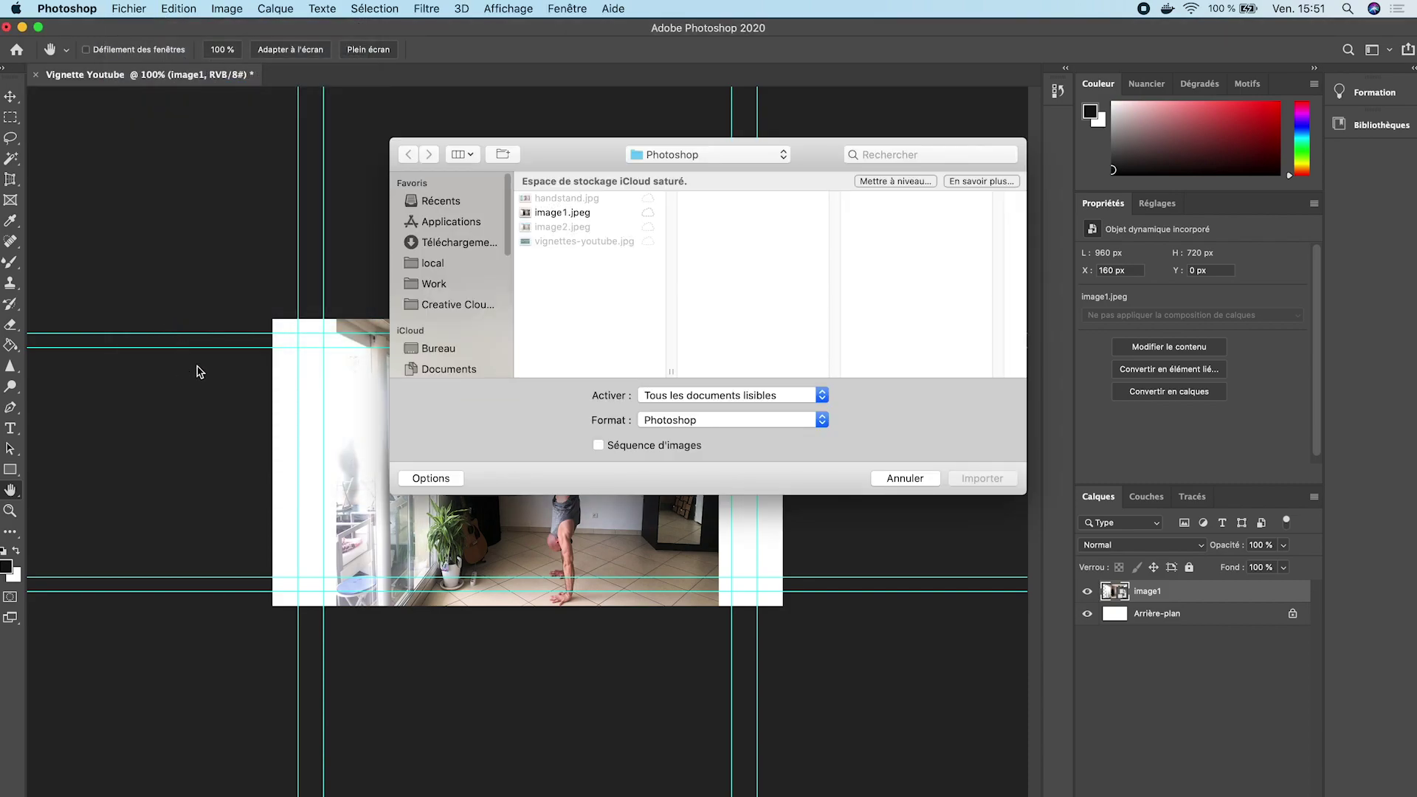
left_click(575, 233)
left_click(980, 480)
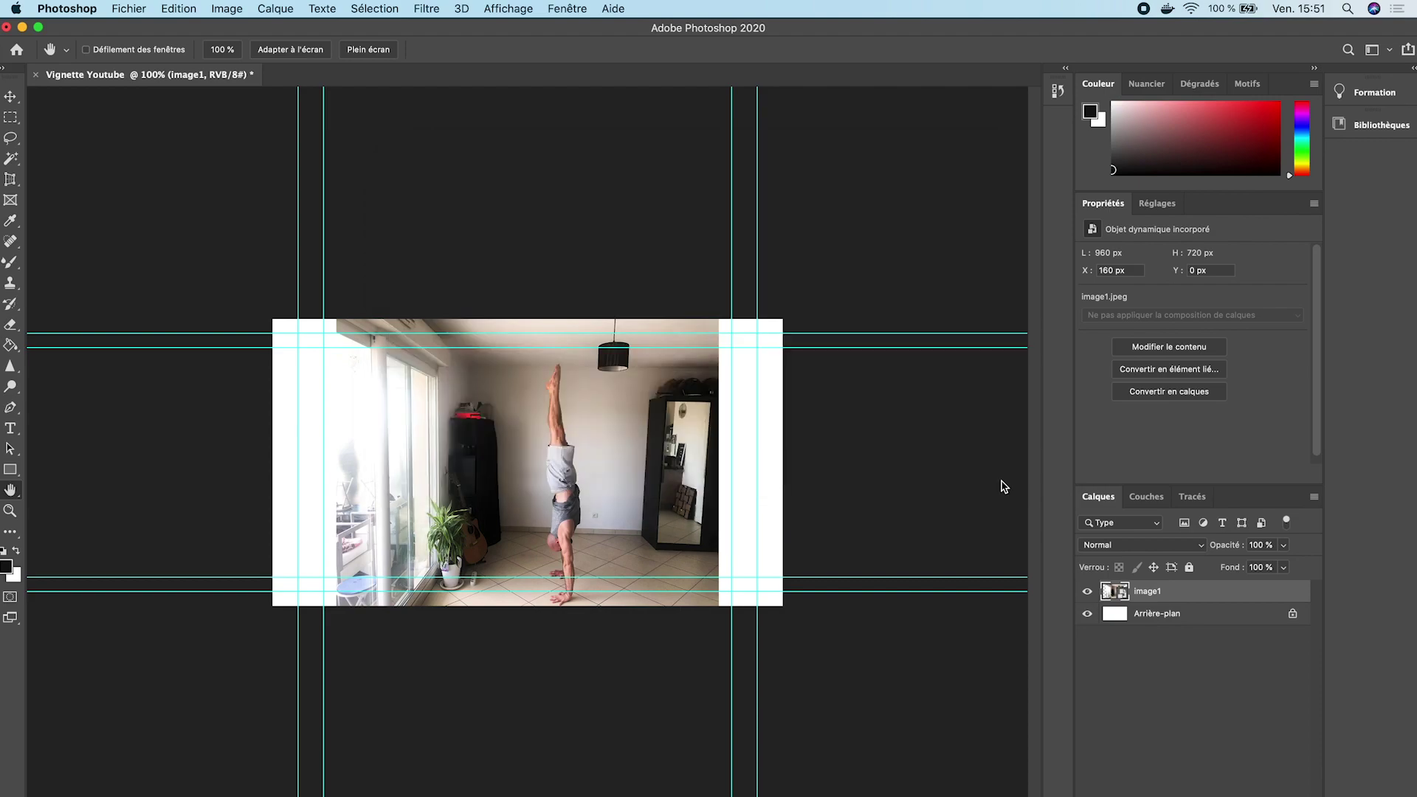
key("Return")
Compare the two placed photos by hiding and showing the image2 layer repeatedly, leaving it visible.
left_click(1086, 593)
left_click(1086, 592)
left_click(1086, 593)
left_click(1086, 593)
left_click(1085, 593)
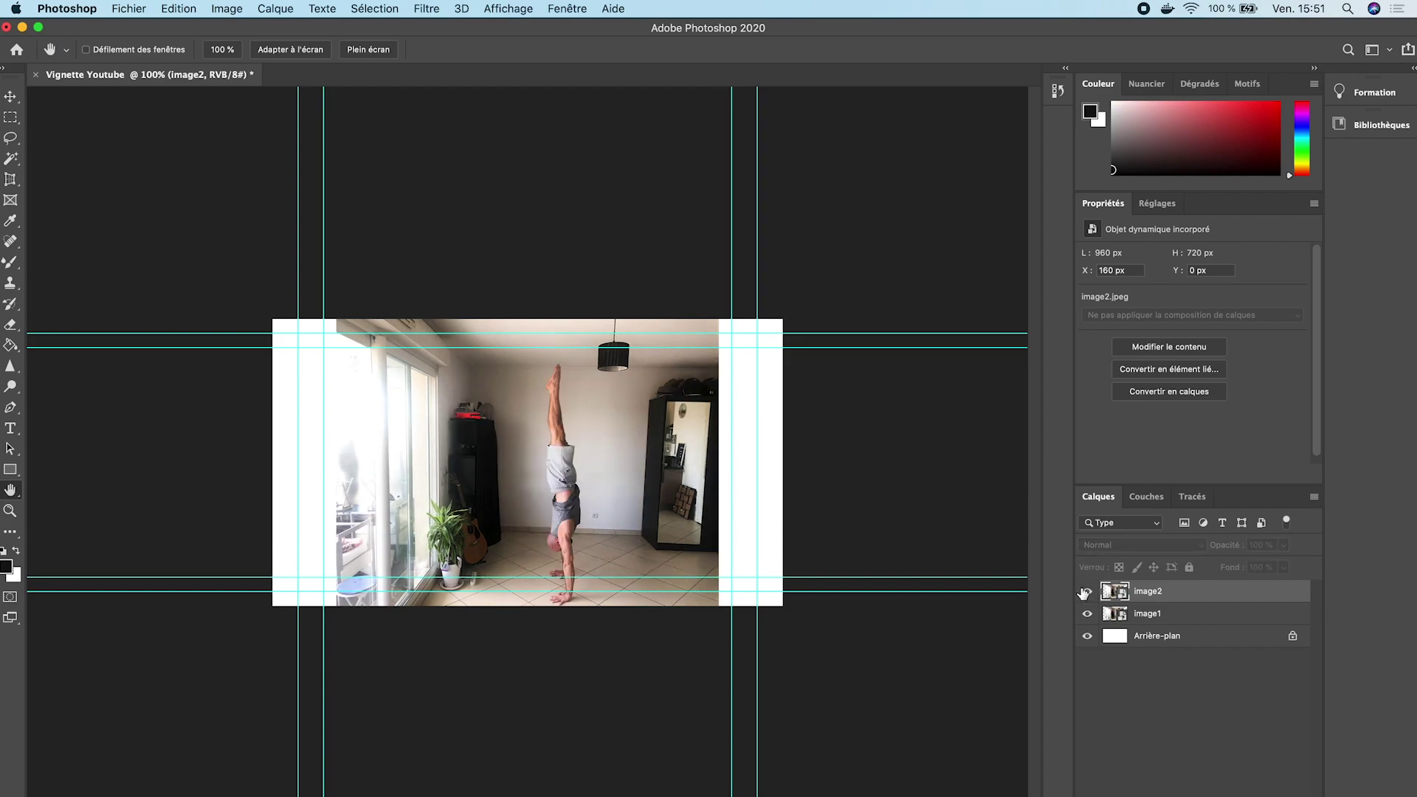
left_click(1086, 593)
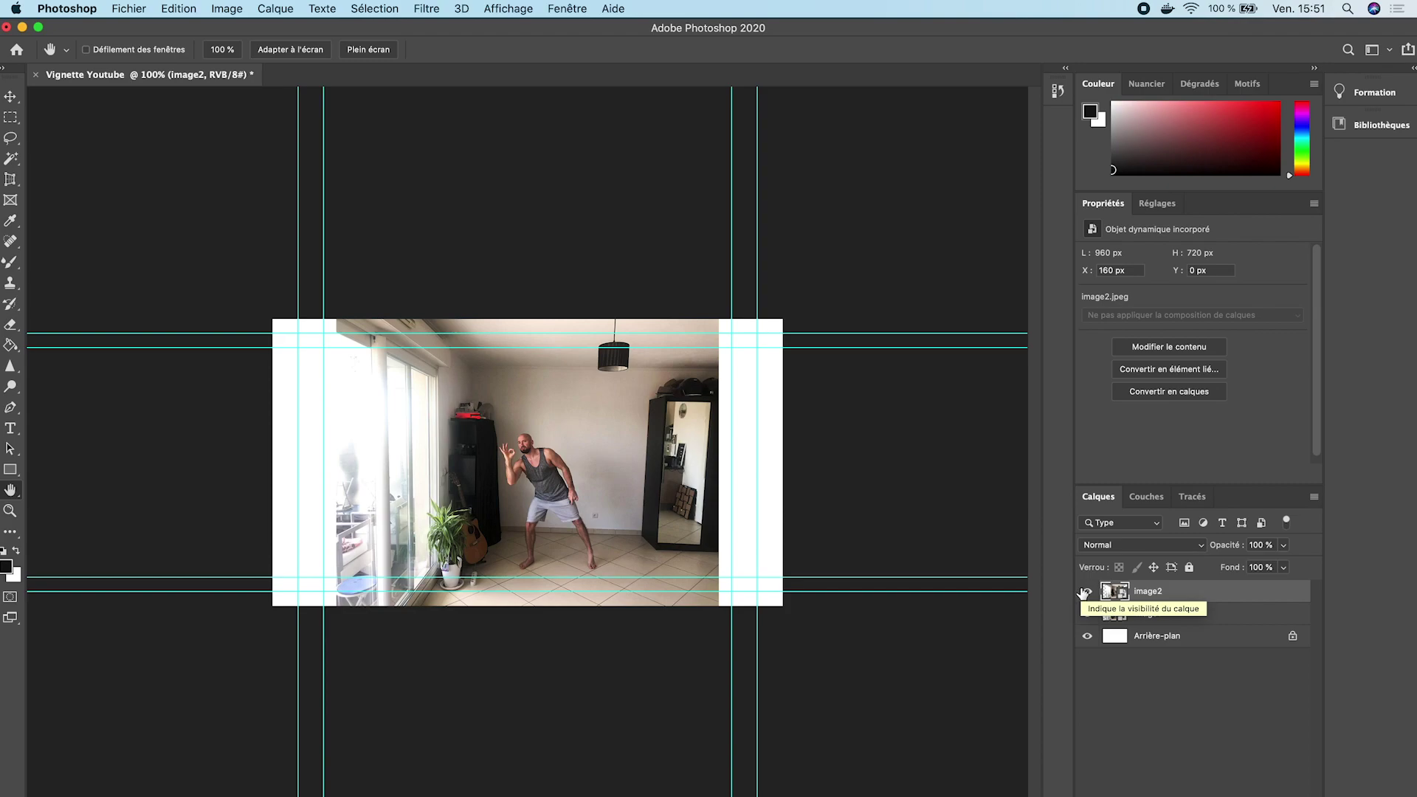
left_click(1085, 593)
left_click(1084, 593)
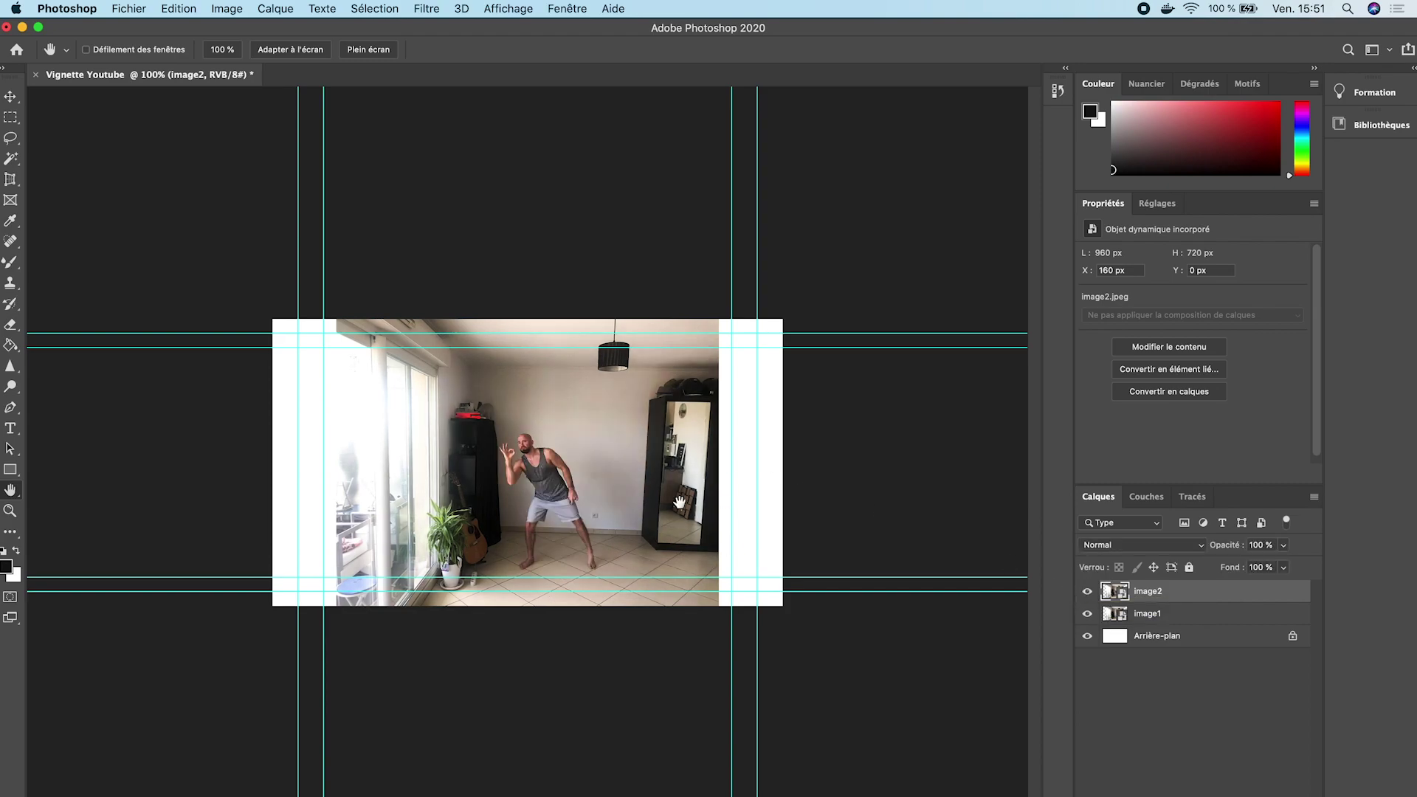
left_click(1089, 593)
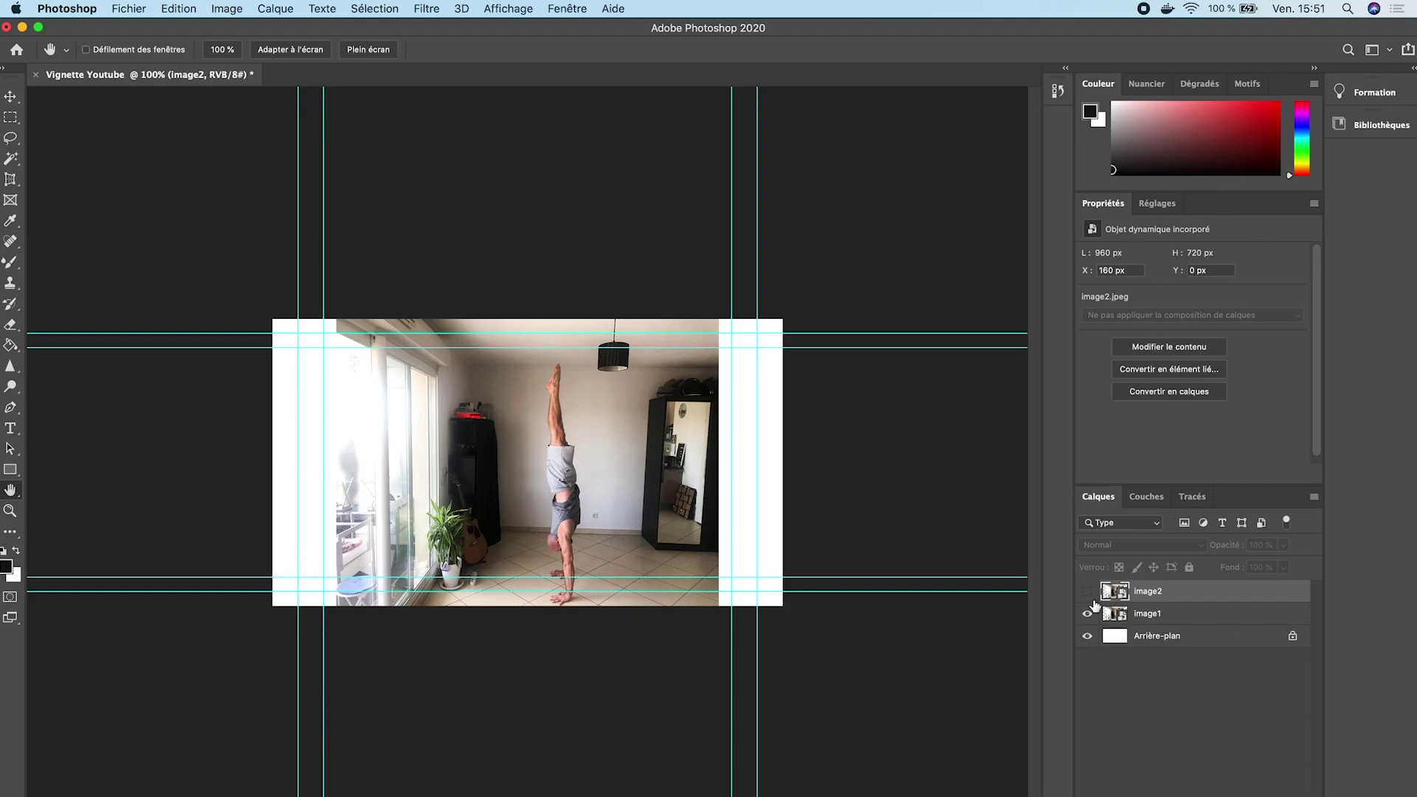
left_click(1087, 591)
Examine the layout of the example thumbnail handstand.jpg in Preview, then return to the Photoshop document.
left_click_drag(2, 152, 702, 142)
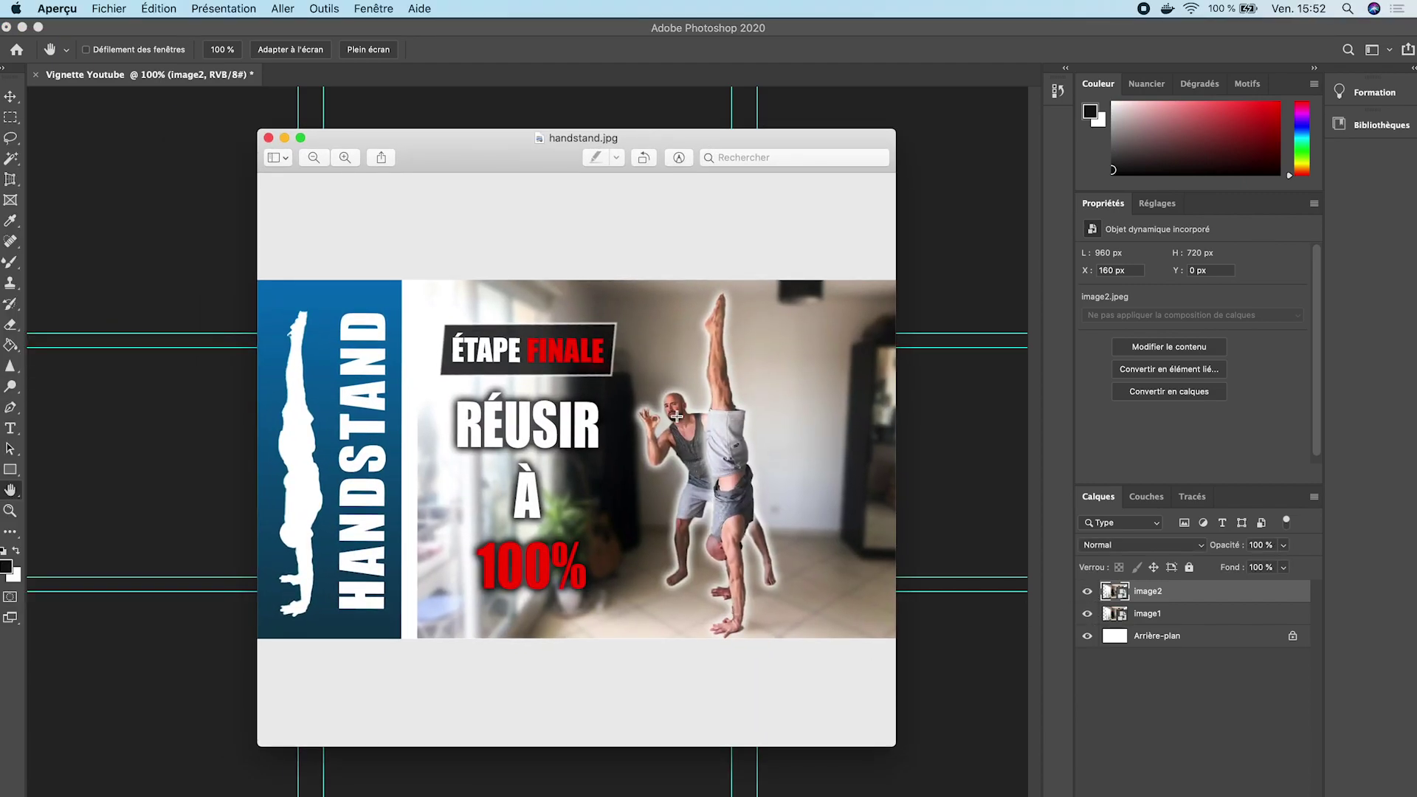
left_click_drag(480, 143, 0, 174)
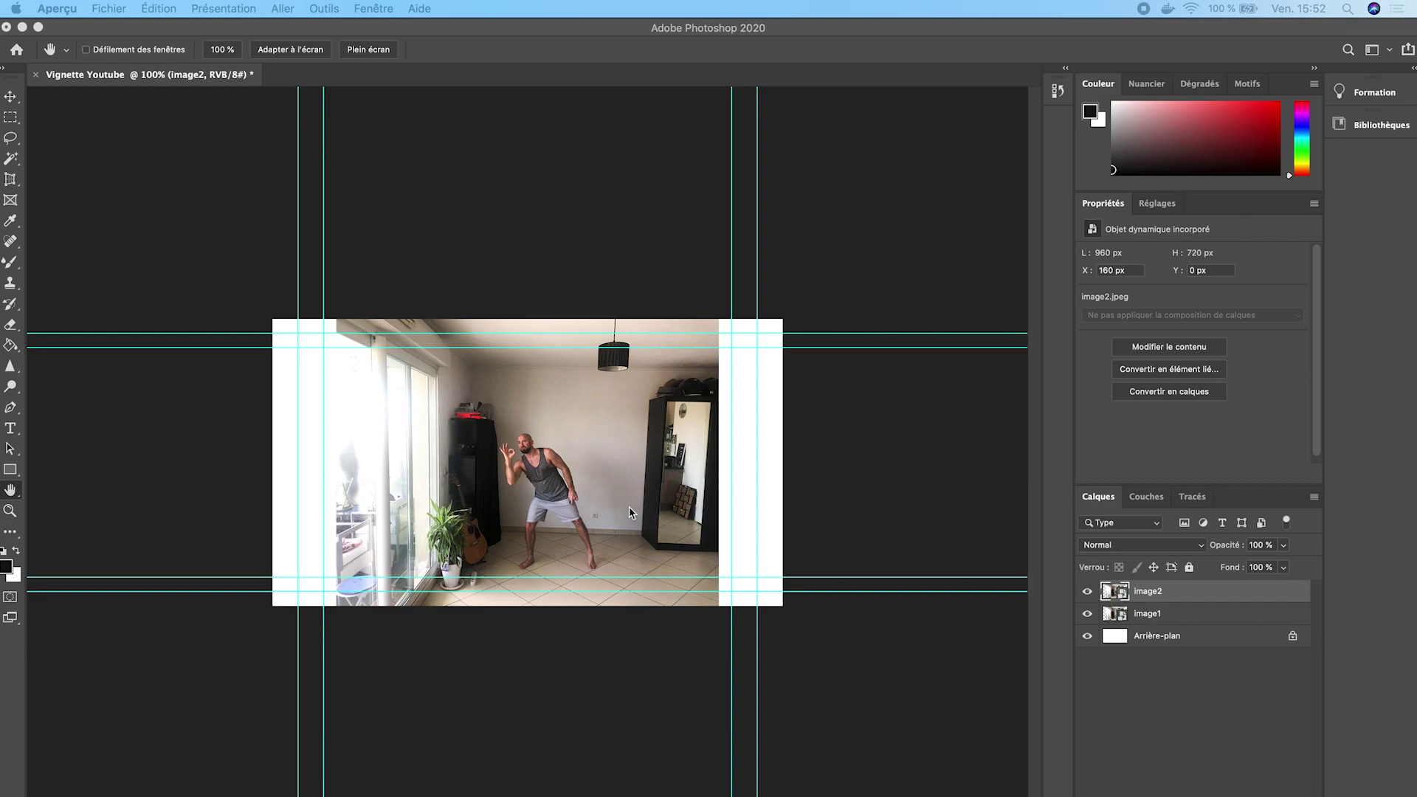
left_click(635, 474)
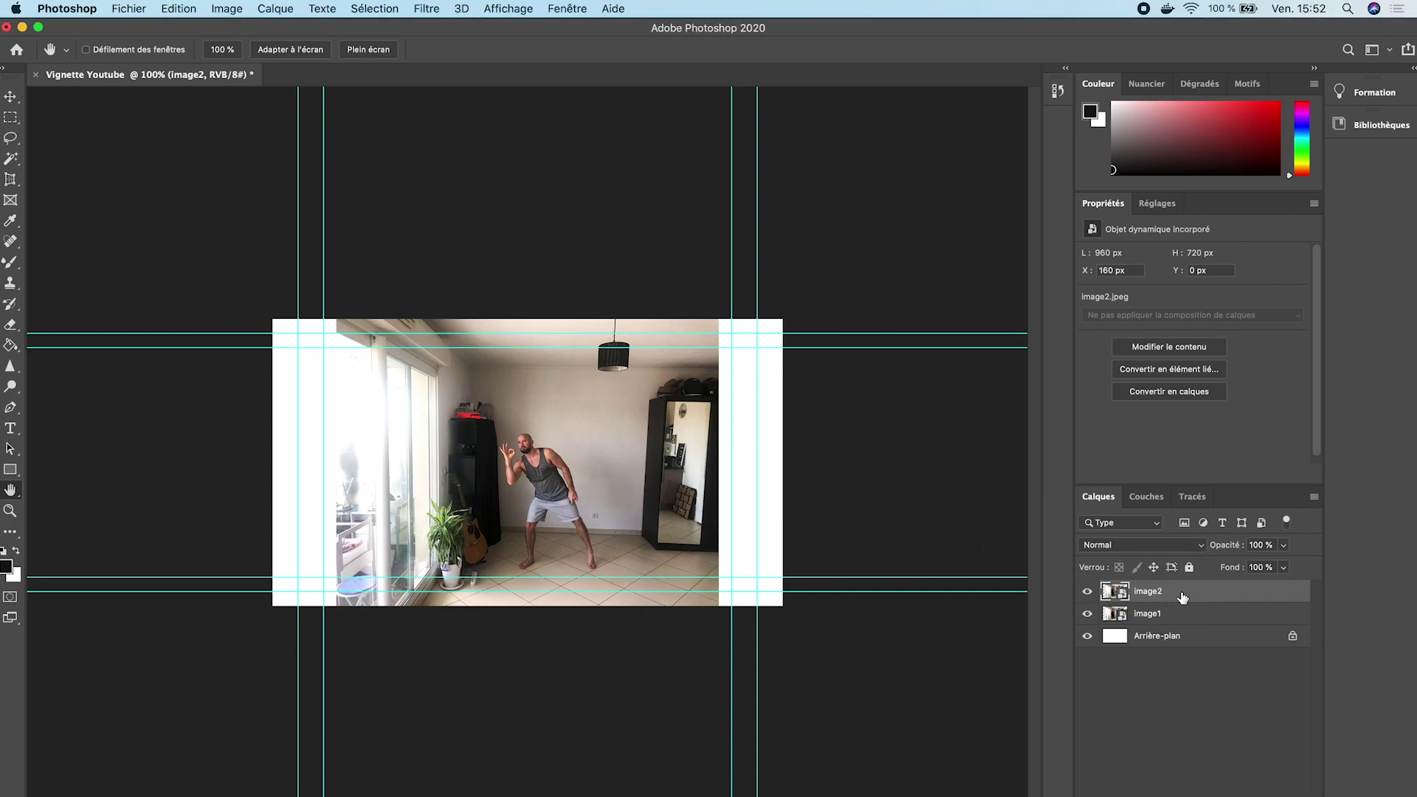
Move the image1 and image2 layers together 160 px right to align with the canvas's right edge, then deselect them.
left_click(1183, 613)
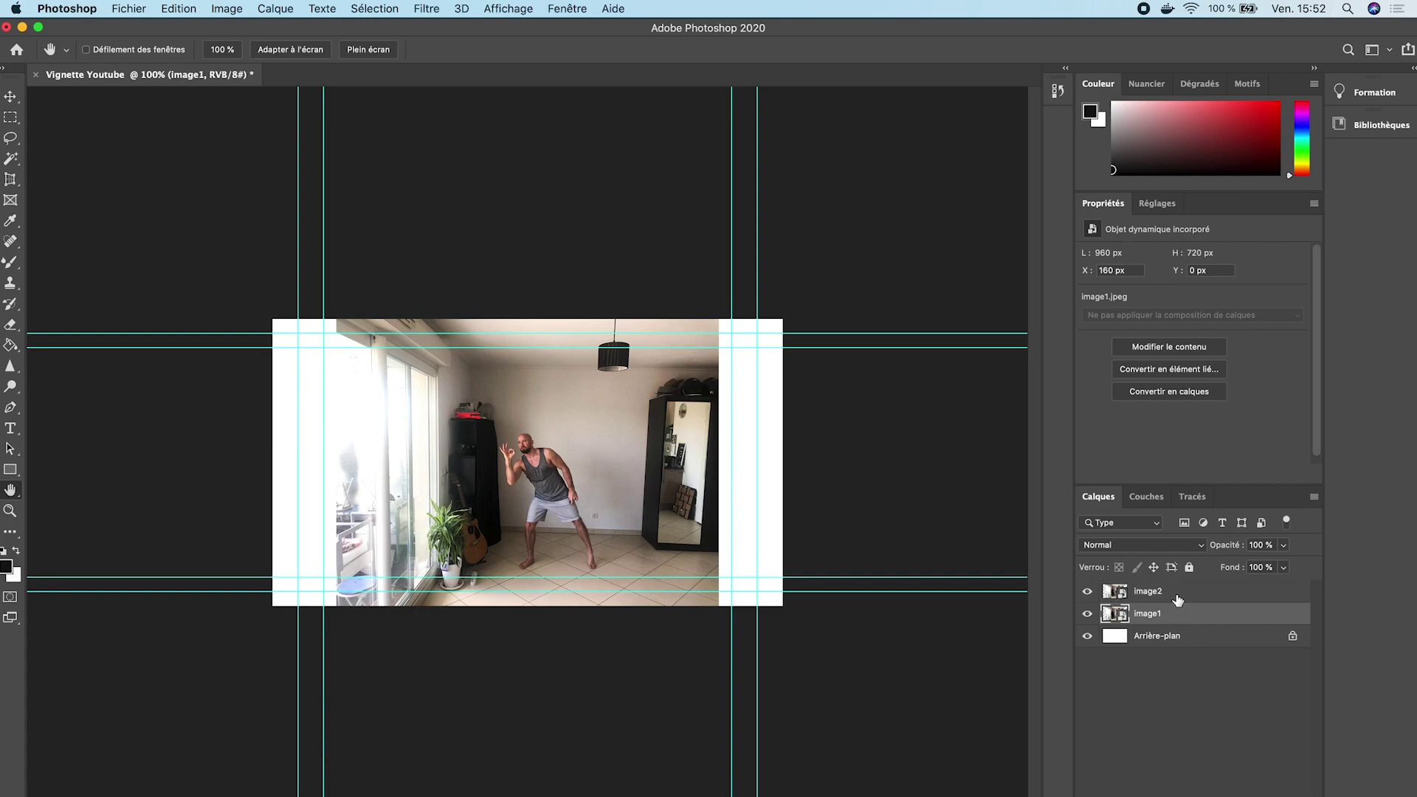
left_click(1178, 596)
left_click(11, 96)
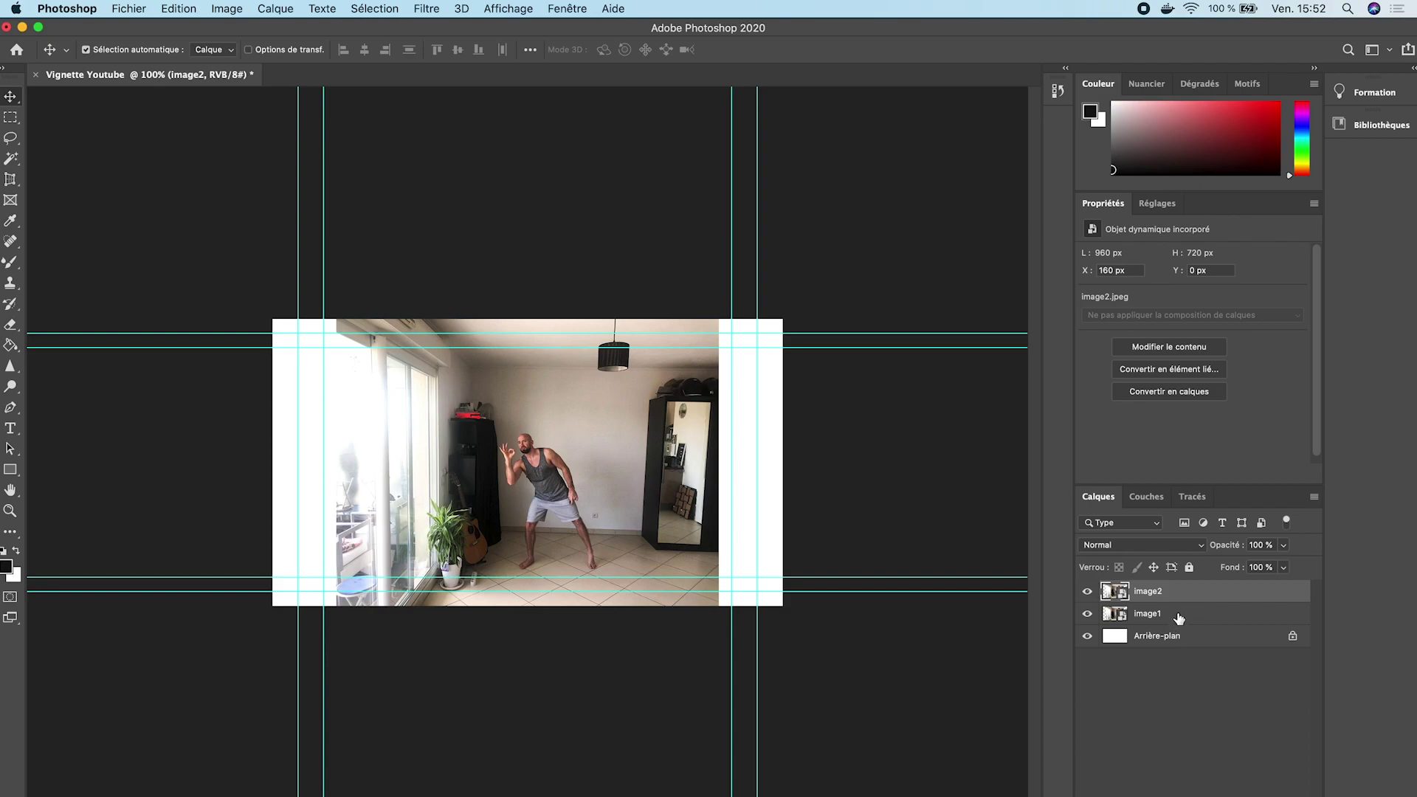
left_click(1179, 618, "shift")
left_click_drag(609, 488, 672, 487)
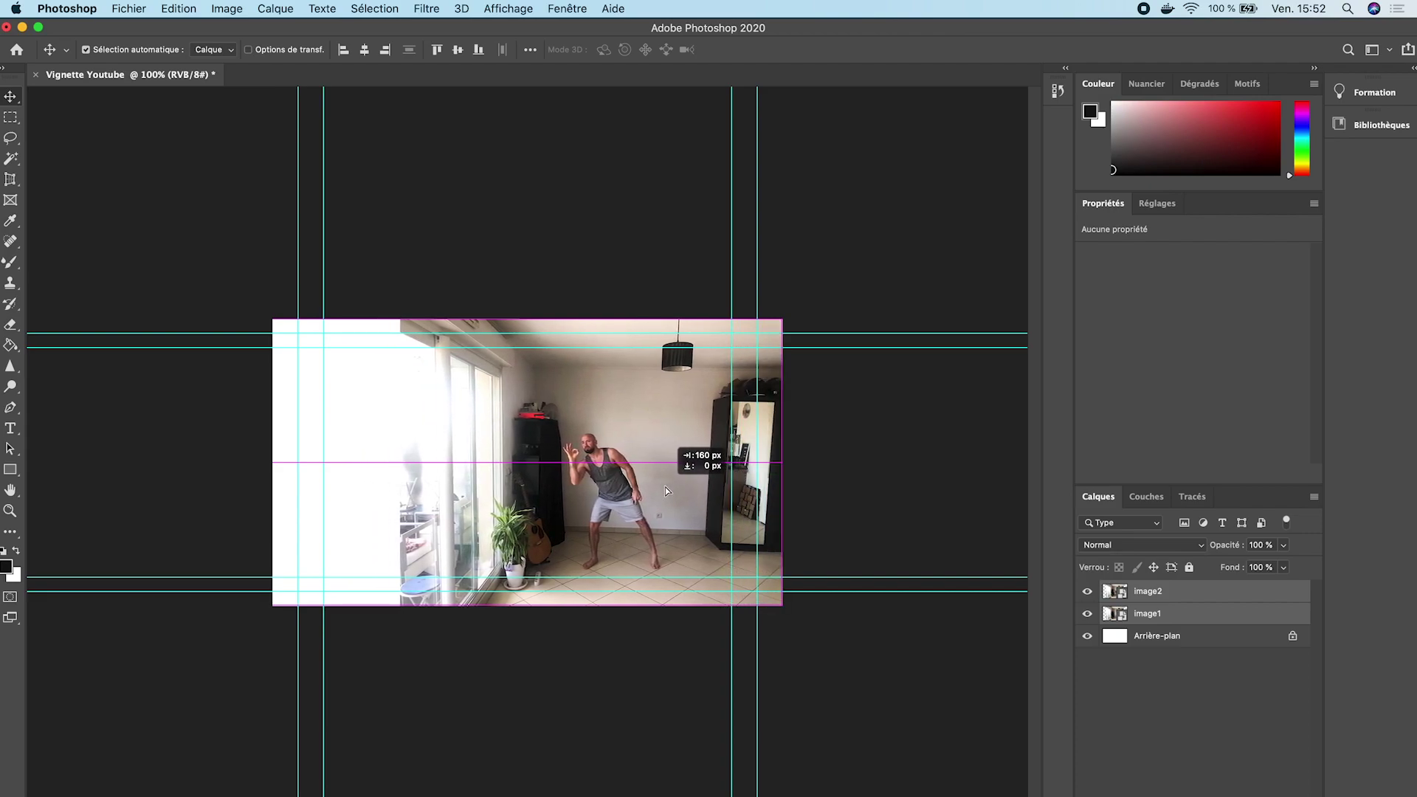
left_click_drag(923, 577, 921, 575)
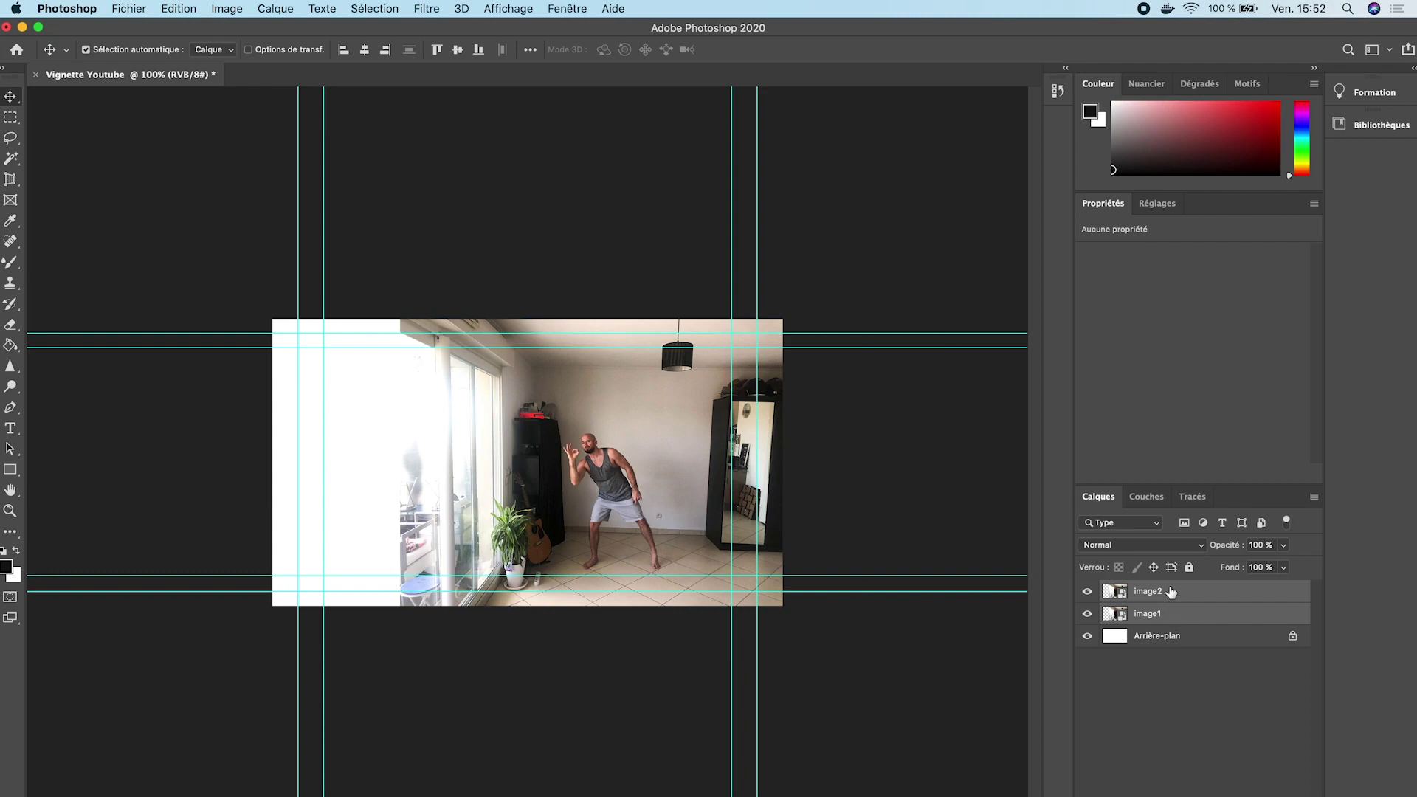
left_click(108, 185)
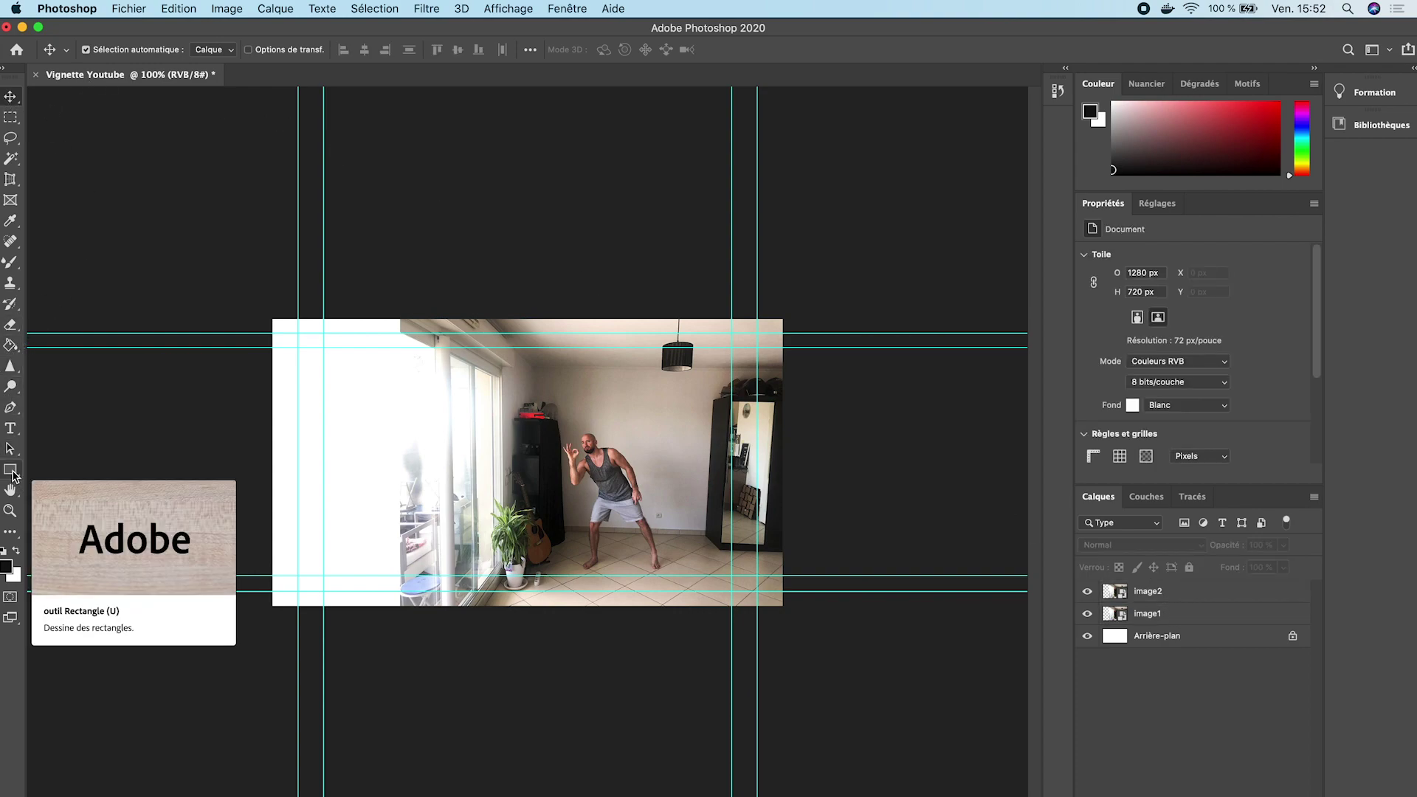
Draw a rectangle about 316 x 723 px over the blank strip beside the photo and fill it with the recent dark blue-violet.
left_click(11, 470)
left_click_drag(272, 319, 399, 607)
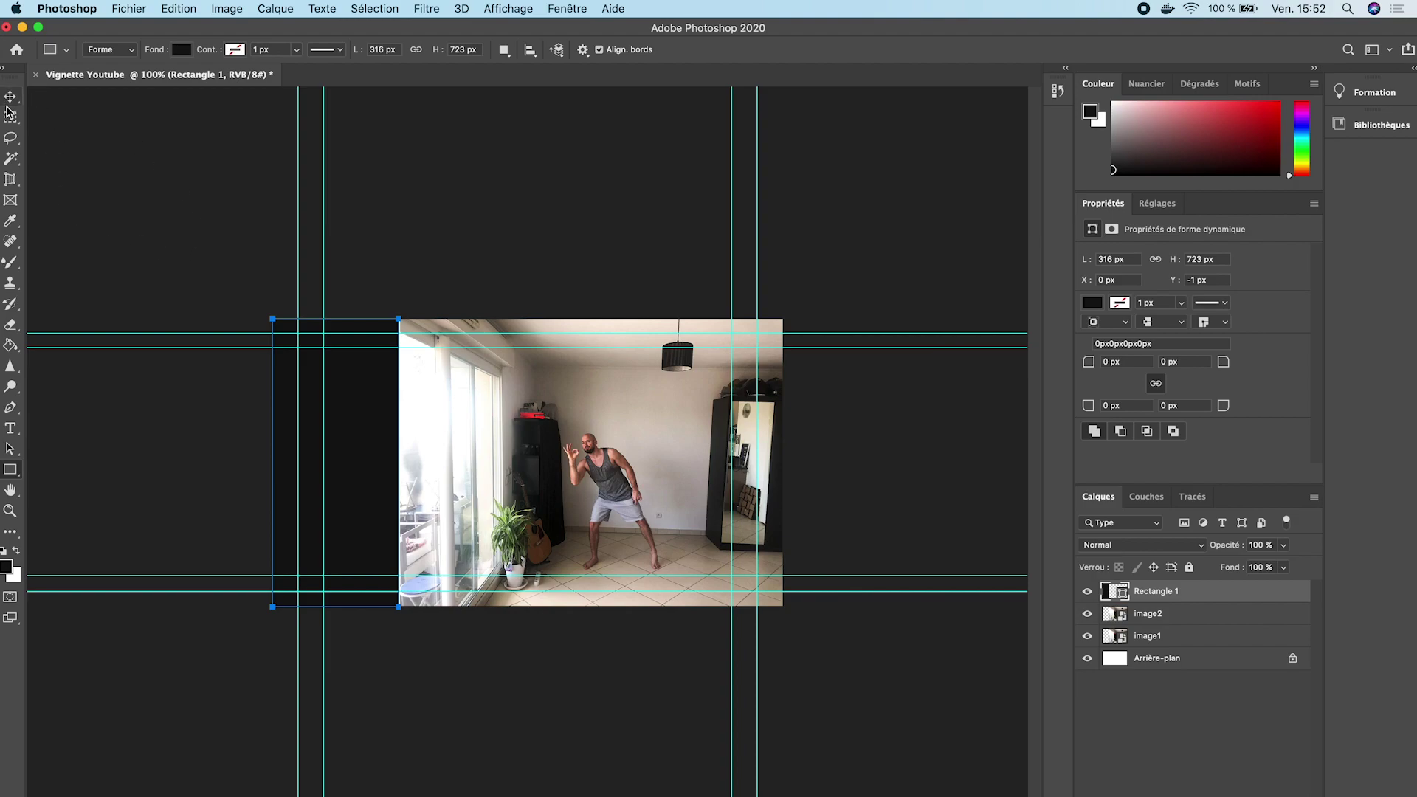
left_click(1093, 303)
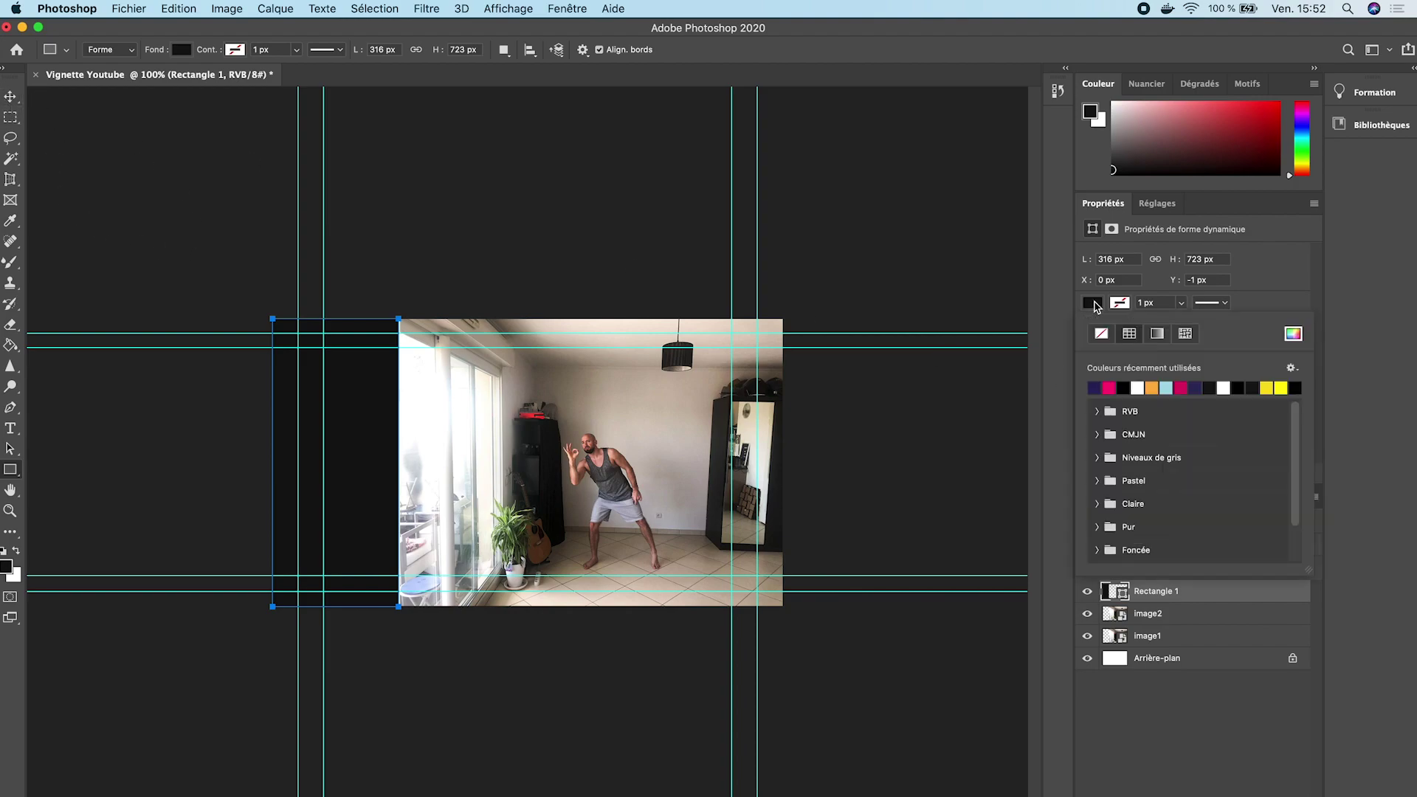
left_click(1138, 387)
left_click(1094, 387)
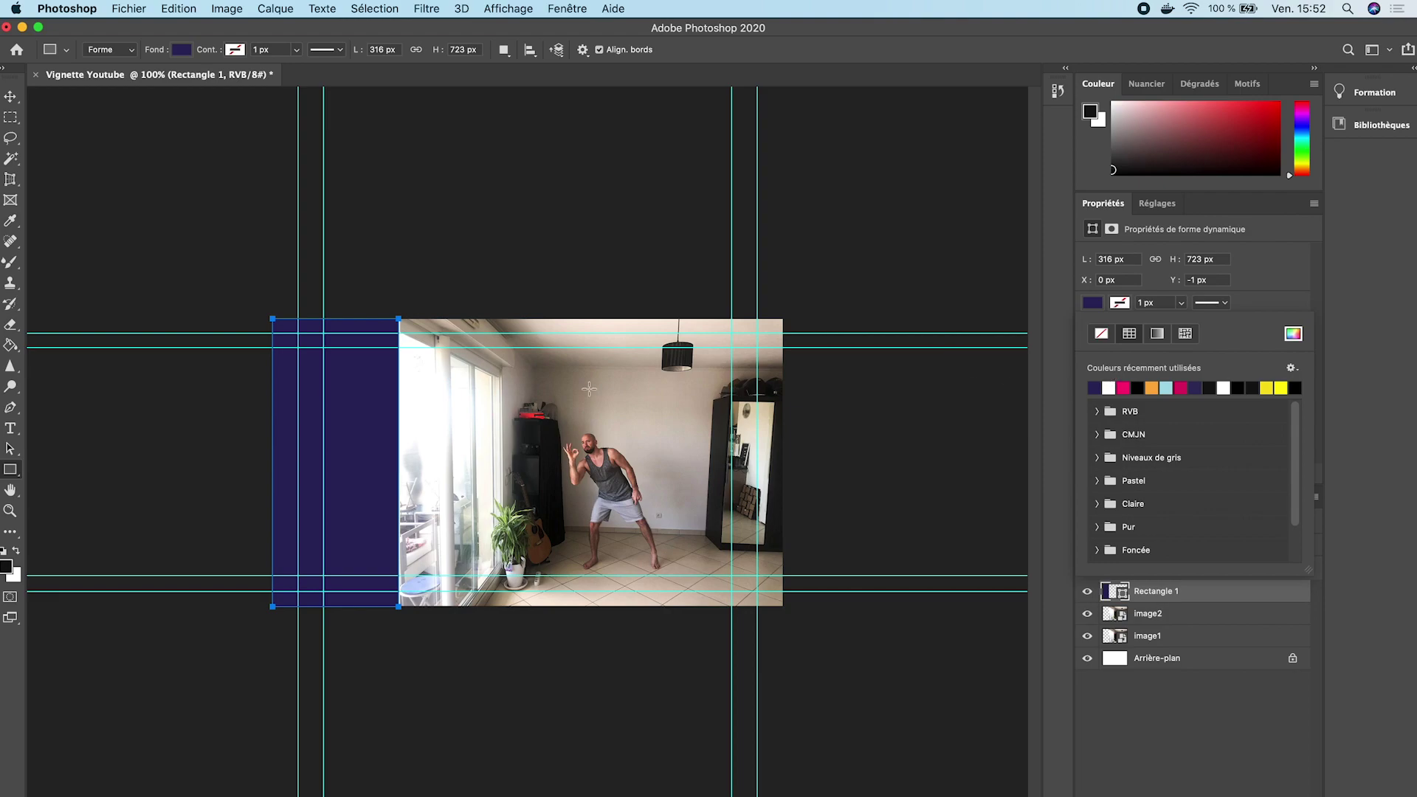
Widen the dark blue-violet rectangle to 320 px with Free Transform so it meets the photo's left edge.
key("v")
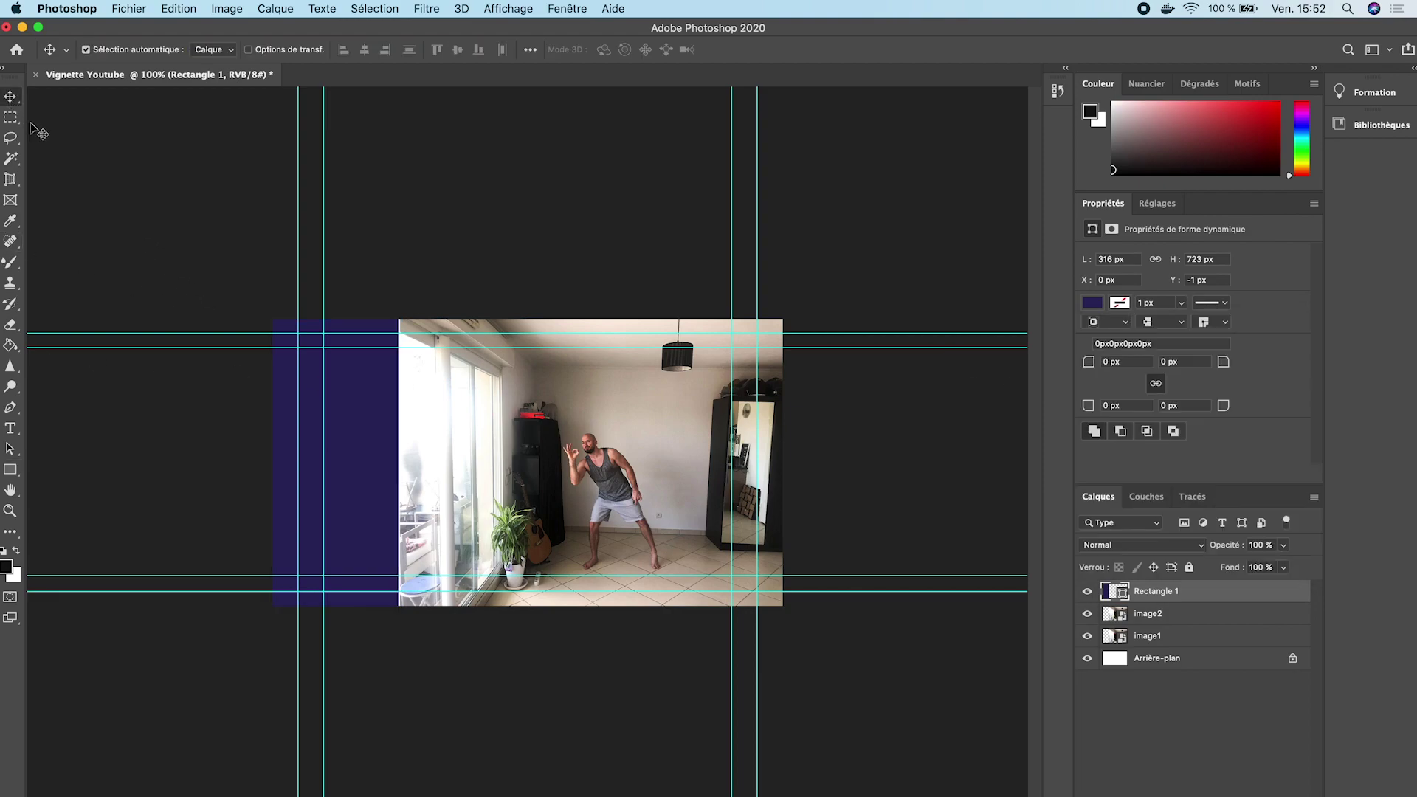
left_click(244, 306)
left_click(344, 415)
scroll(334, 534, "up", 3)
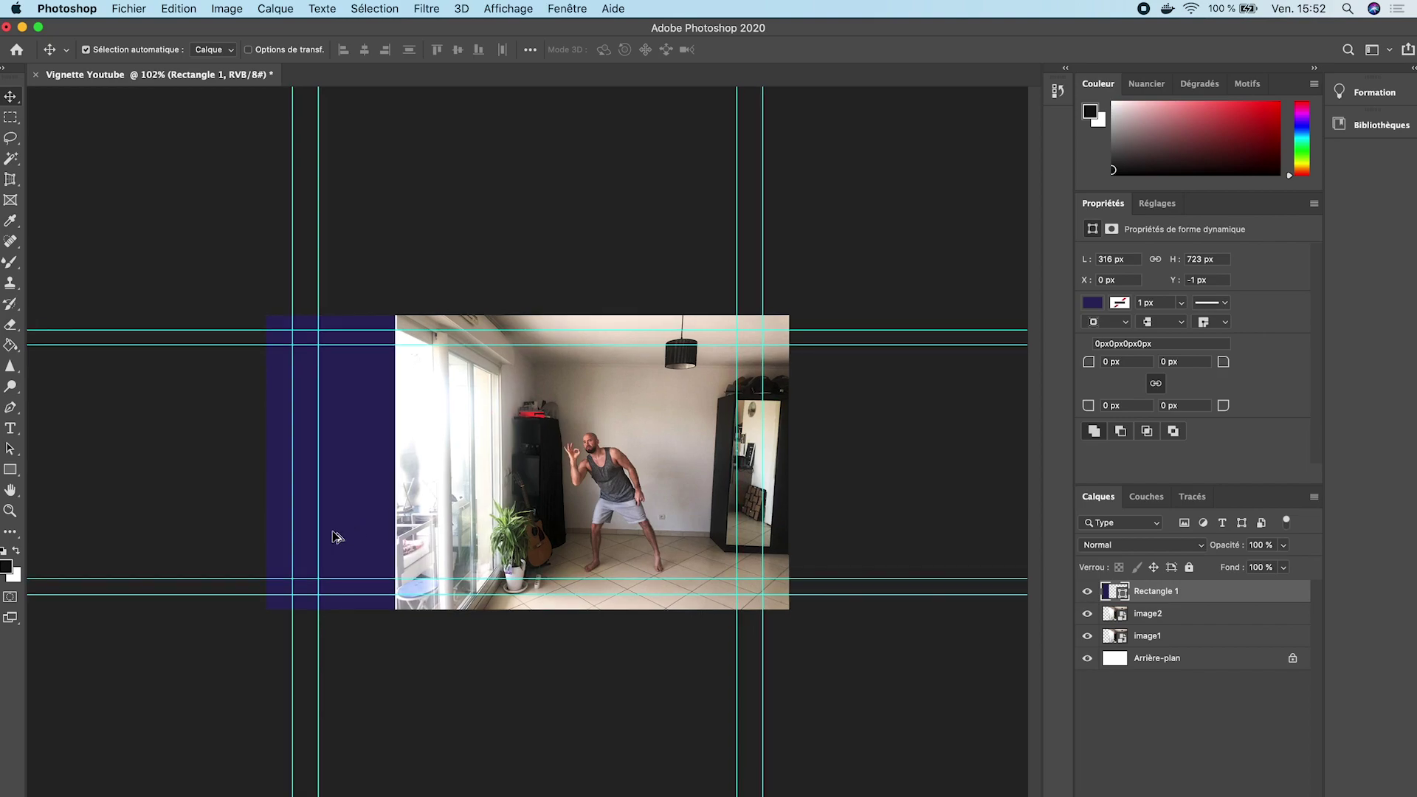
scroll(334, 534, "down", 2)
scroll(335, 534, "up", 4)
scroll(334, 534, "down", 2)
scroll(334, 534, "down", 1)
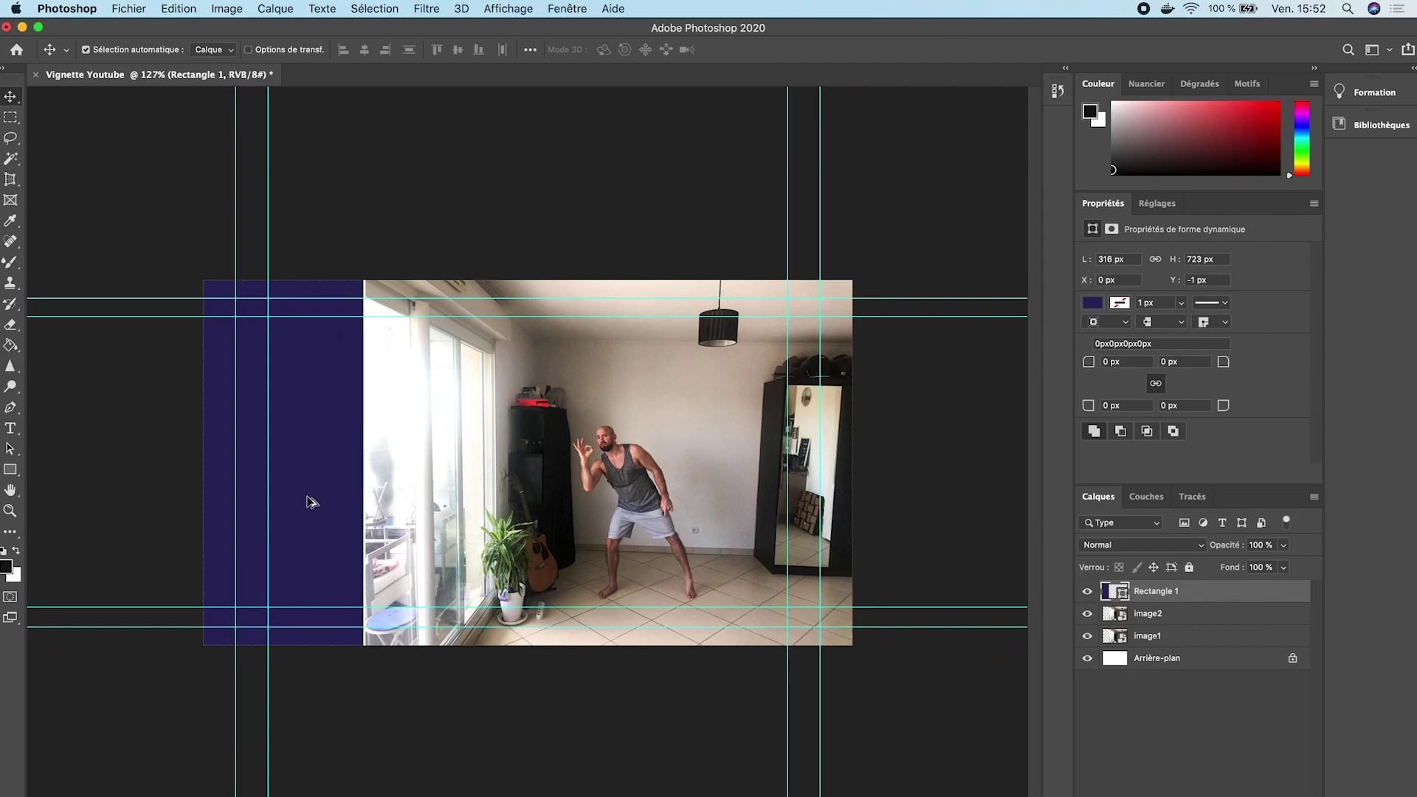
scroll(311, 502, "down", 1)
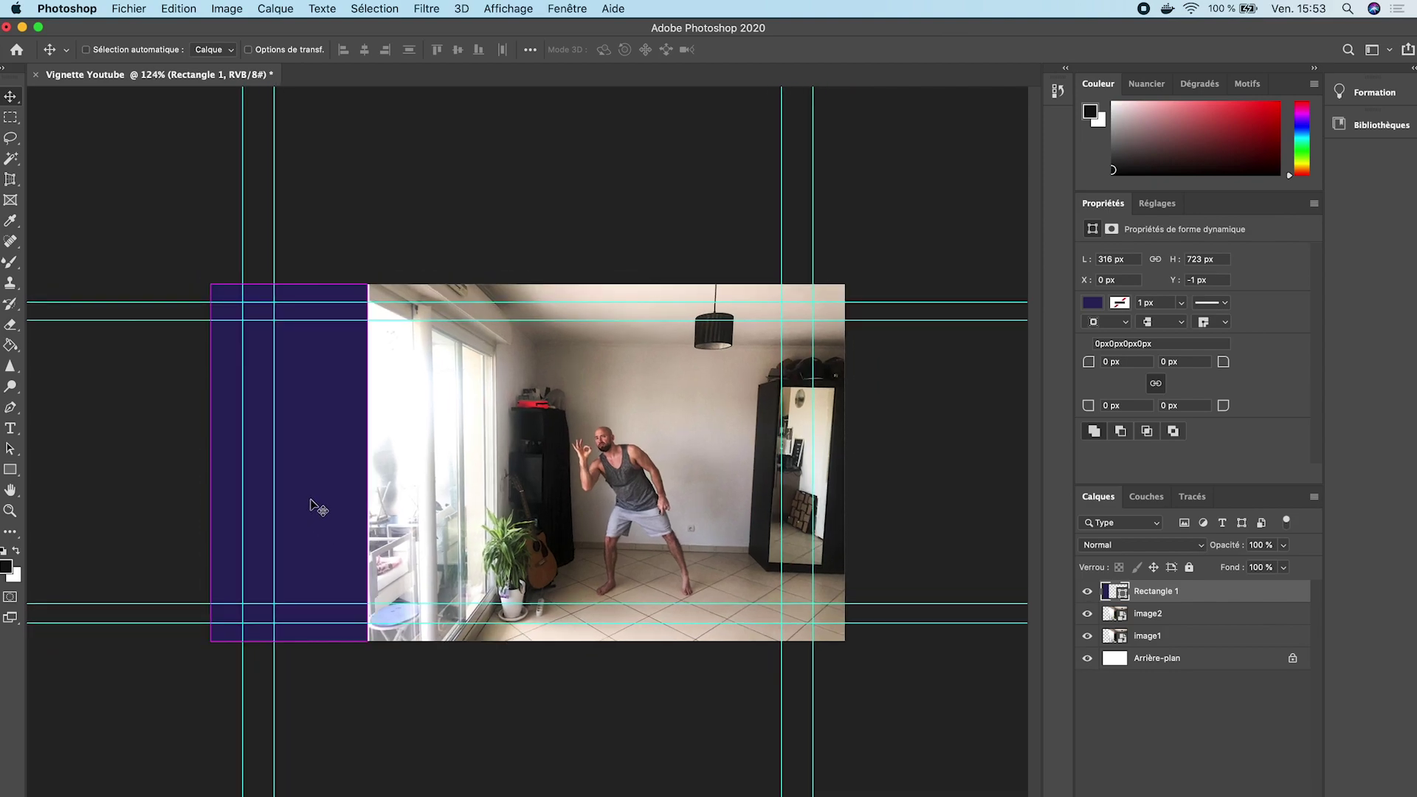
key("ctrl+t")
left_click_drag(367, 470, 364, 470)
key("Return")
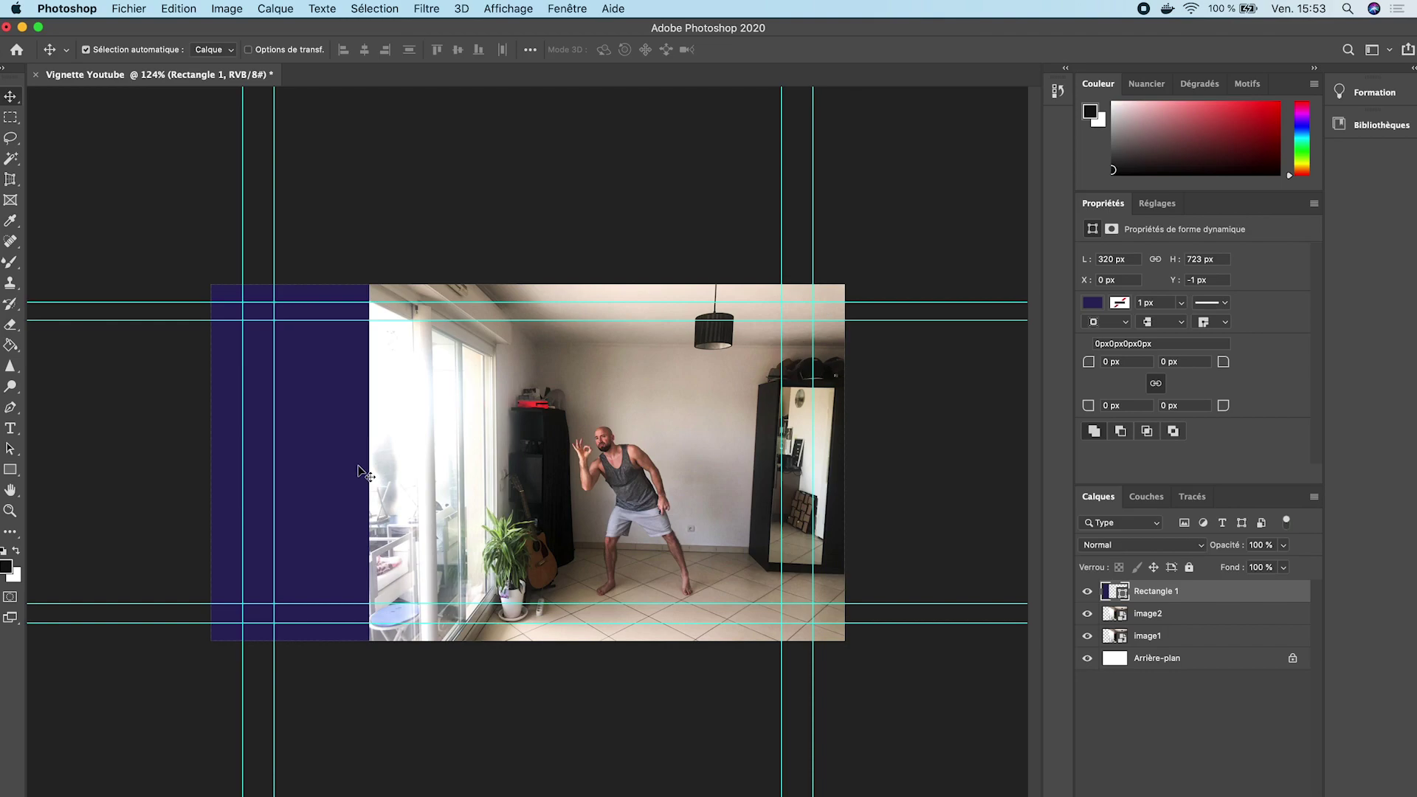
Inspect the boundary between the dark blue-violet rectangle and the photo up close, then view the whole canvas.
left_click(11, 510)
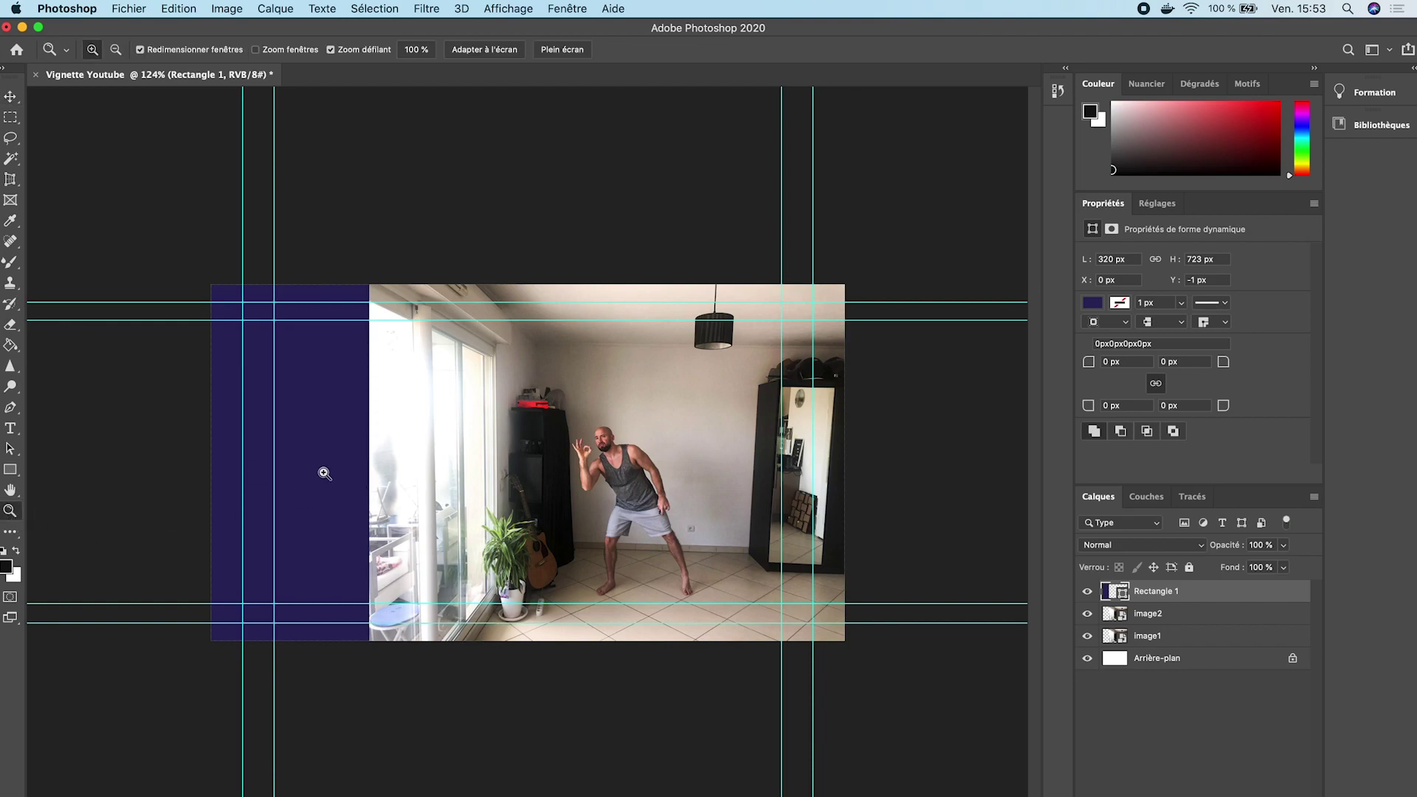
left_click(322, 468)
left_click(115, 50)
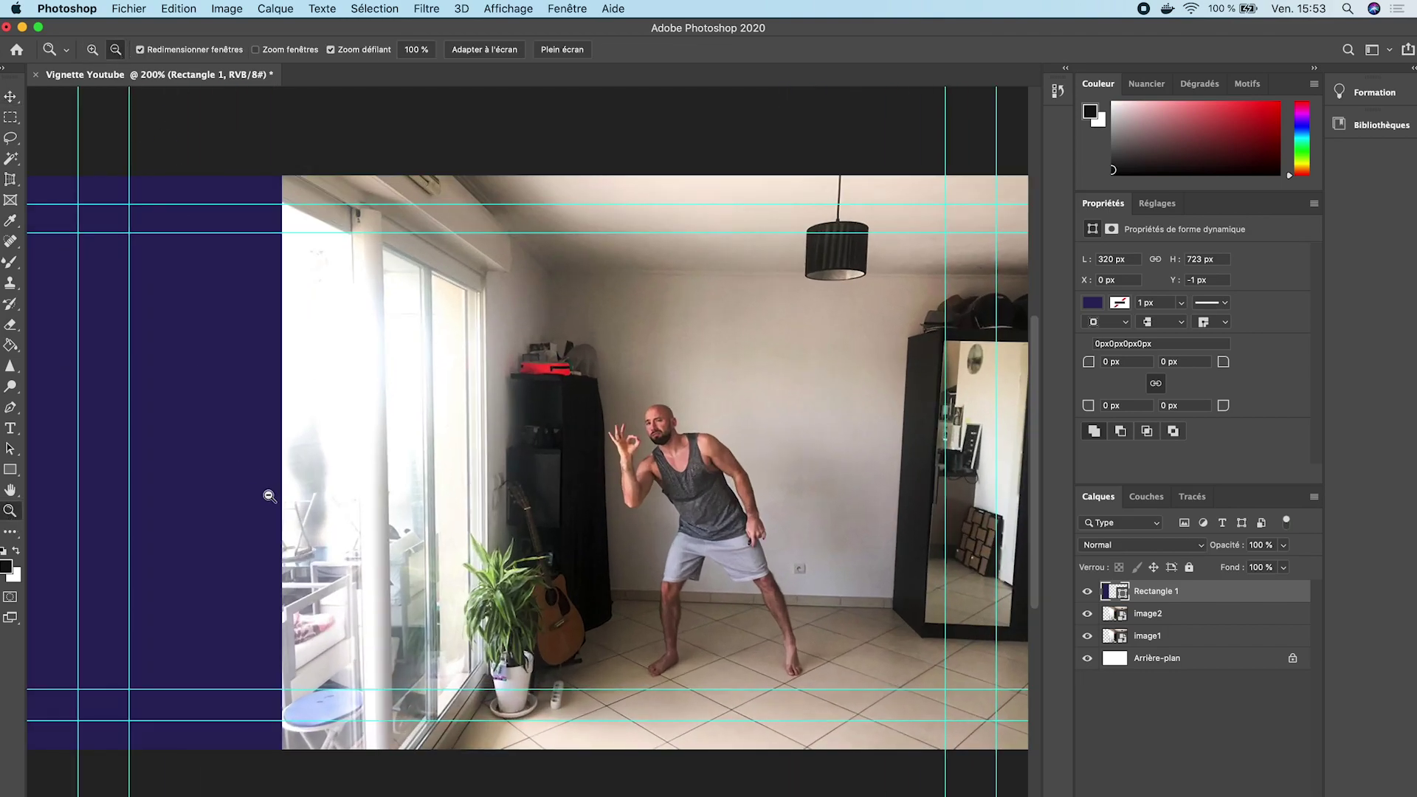
left_click(269, 493)
left_click(92, 50)
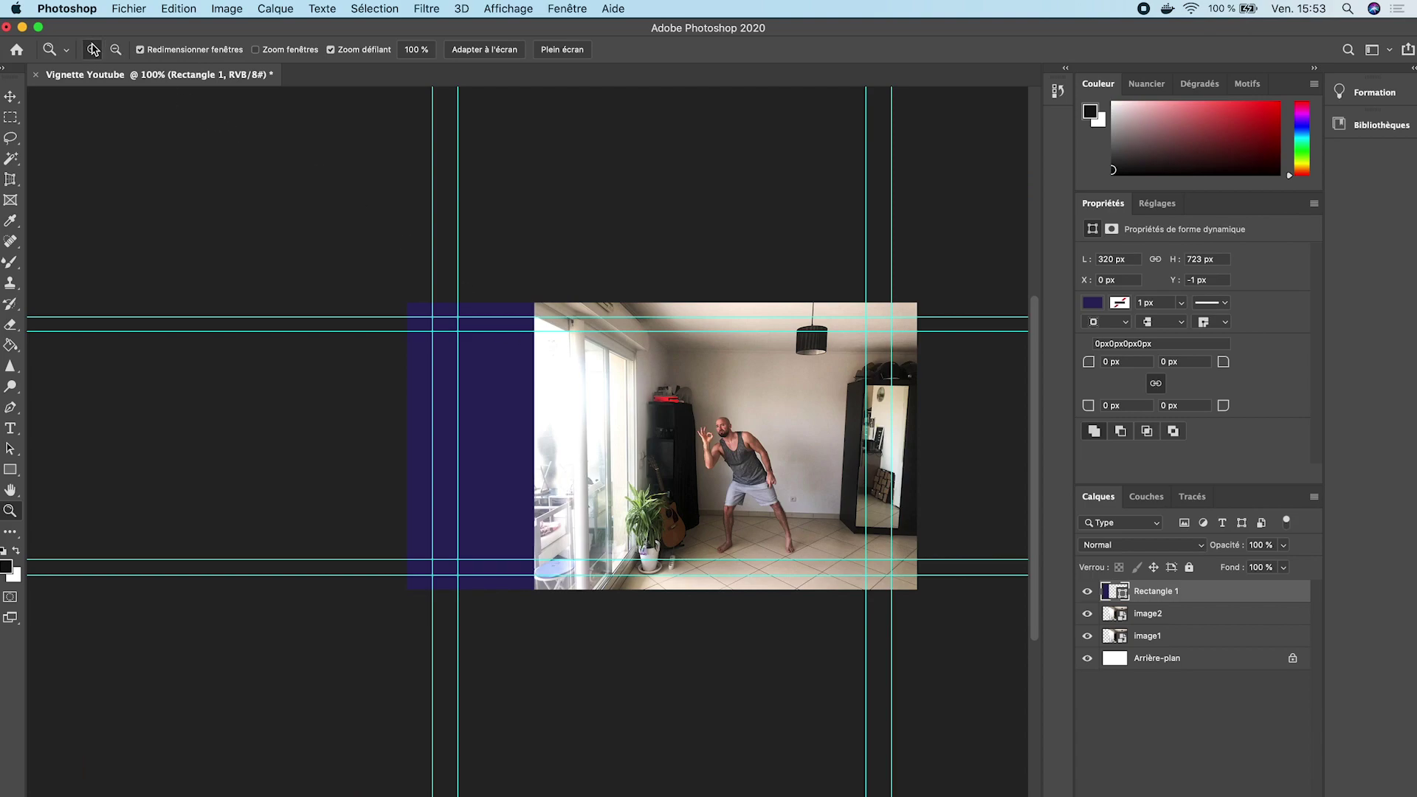
left_click(533, 415)
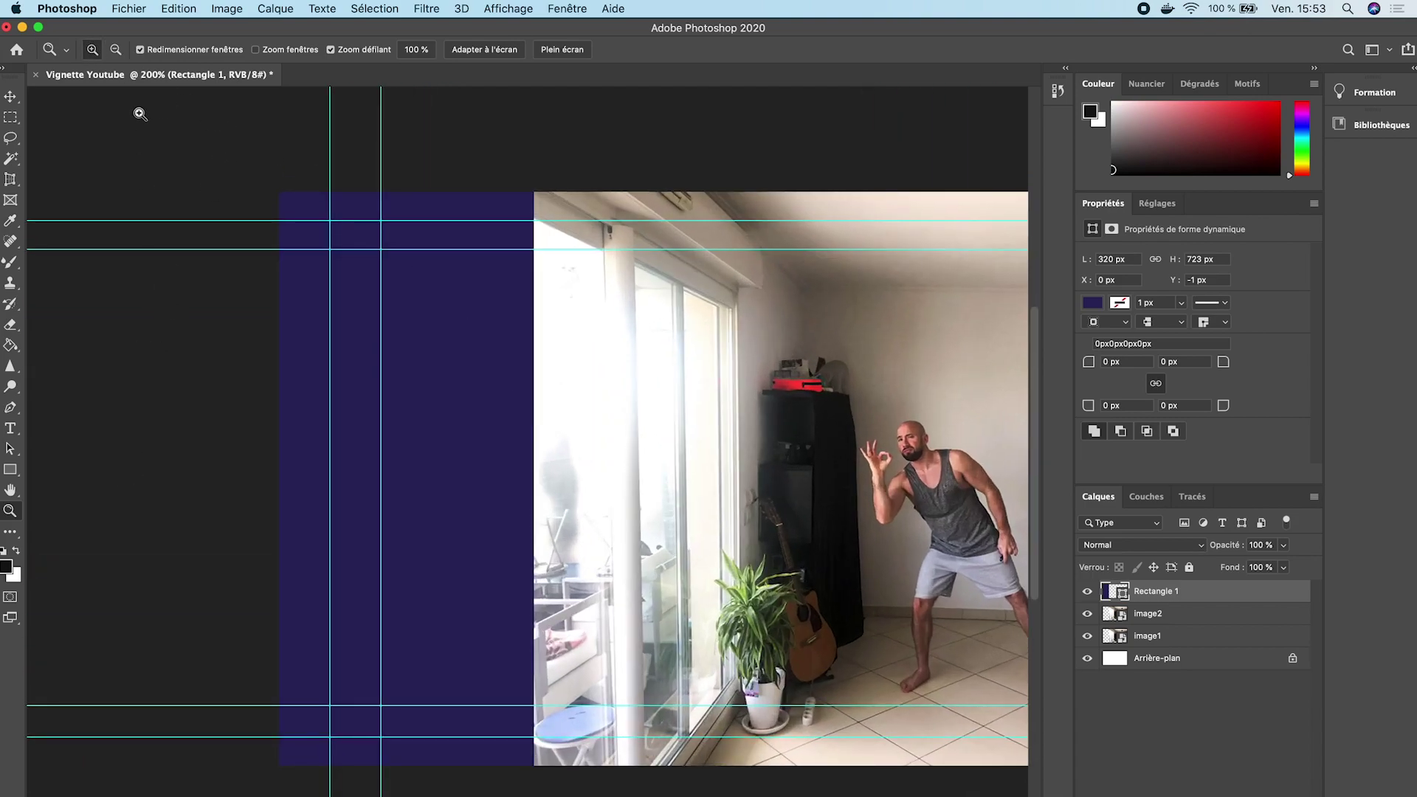
left_click(396, 396, "alt")
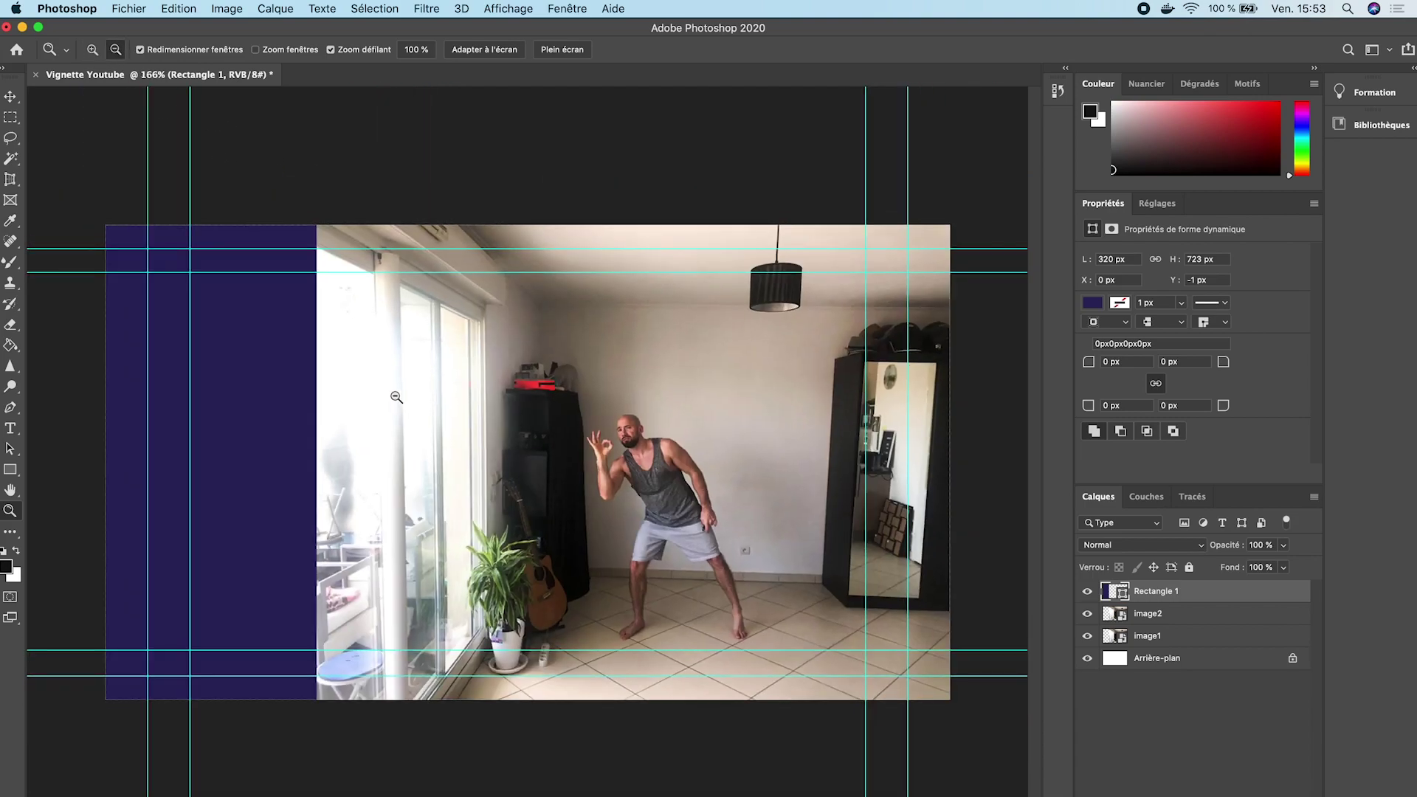
key("v")
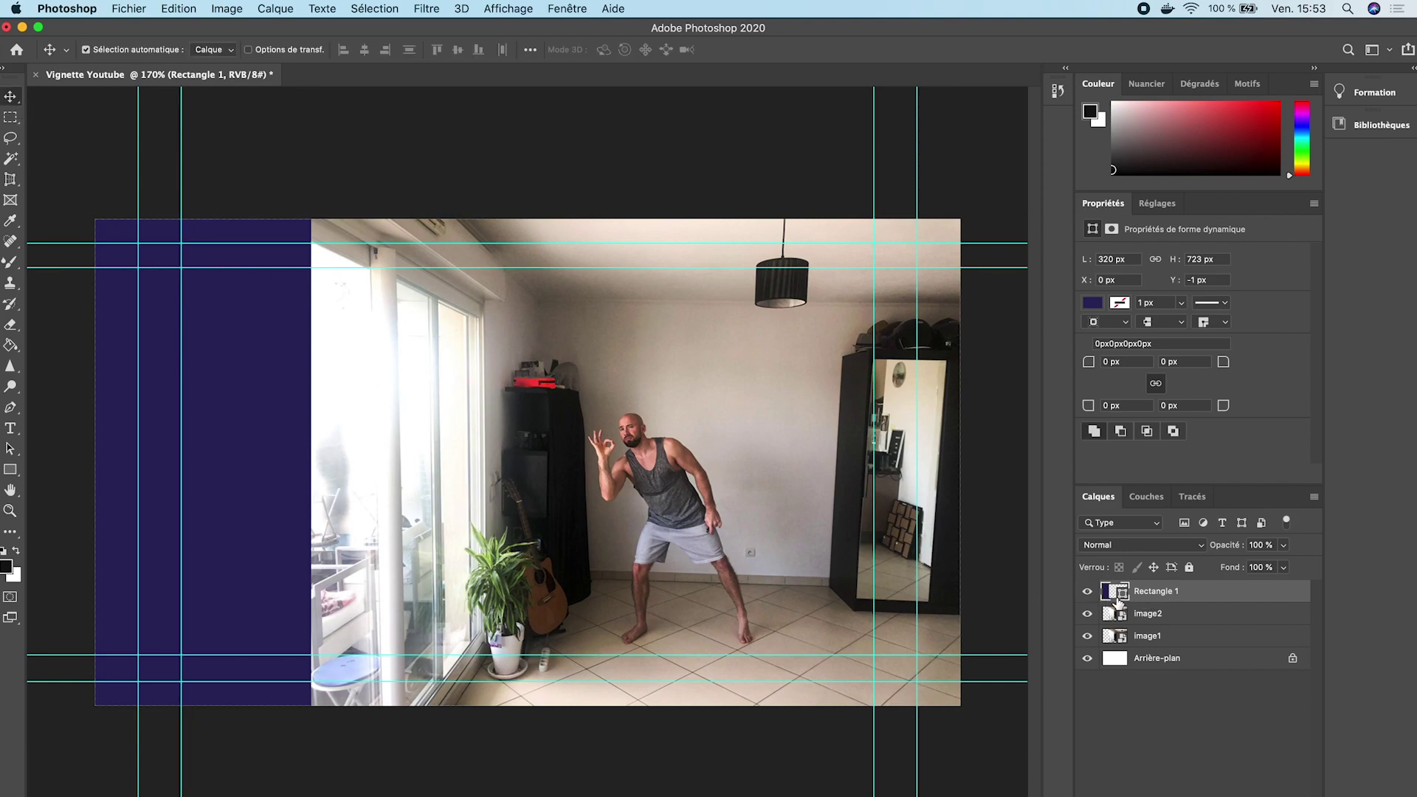
Add a dark-to-blue linear Gradient Overlay layer style to the Rectangle 1 layer.
double_click(1113, 593)
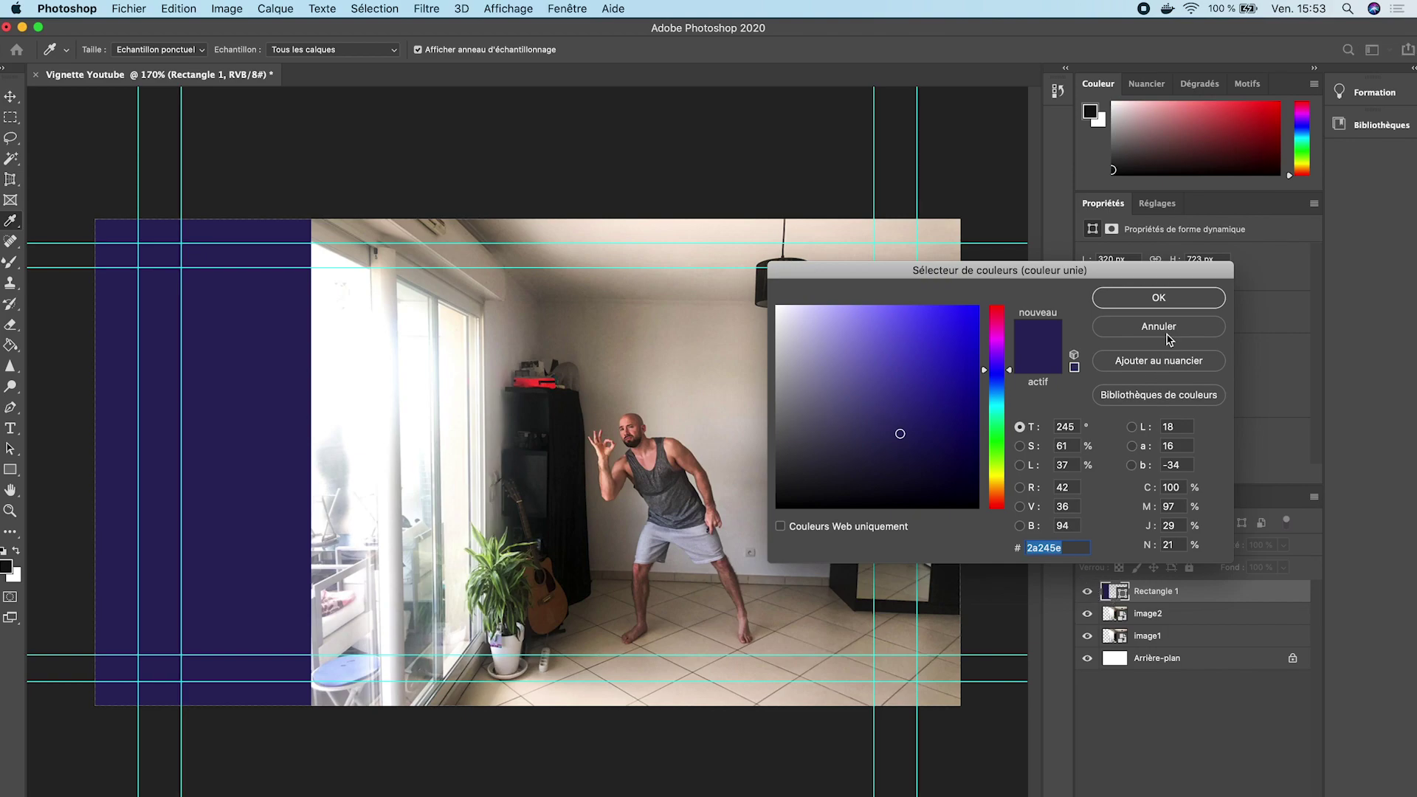
key("Escape")
double_click(1190, 595)
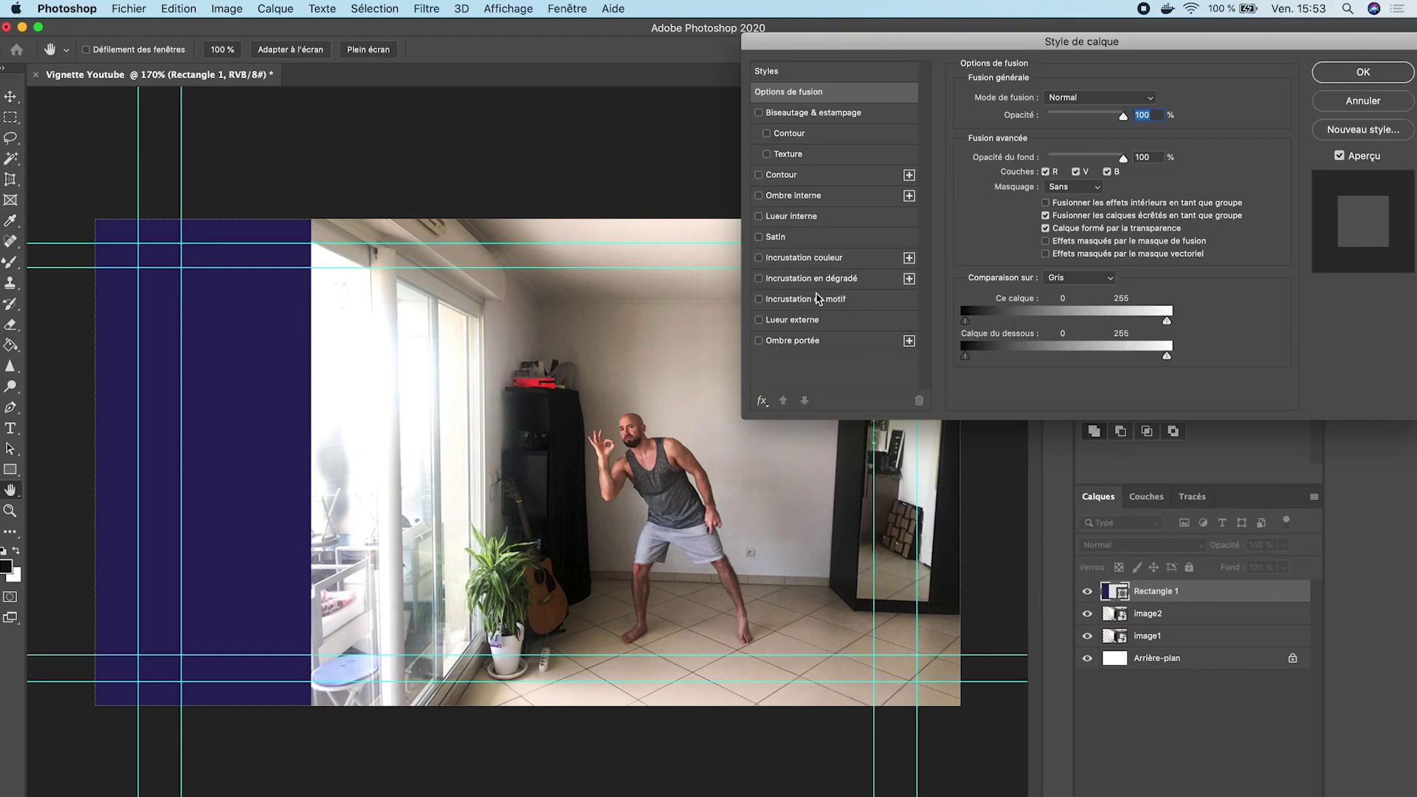
left_click(760, 280)
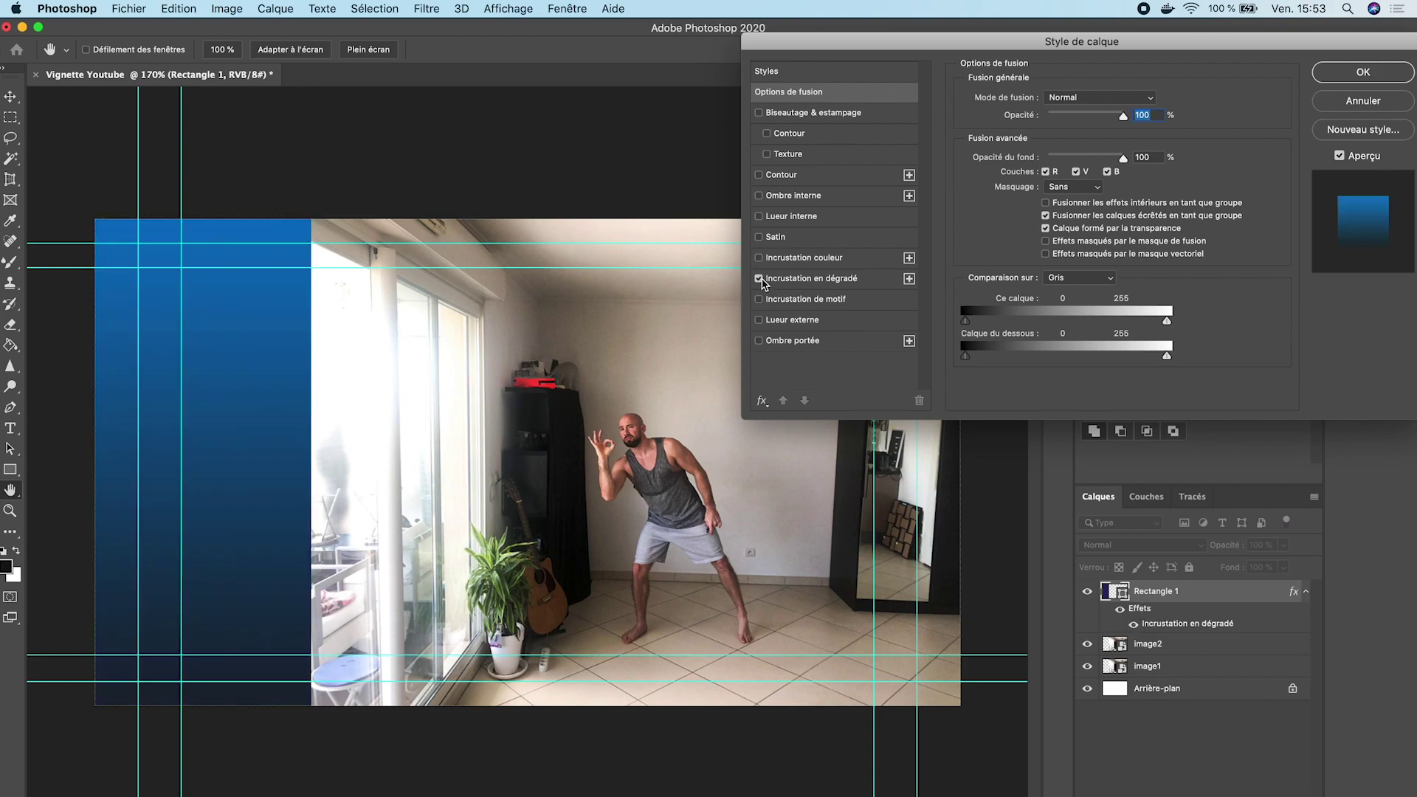
left_click(788, 282)
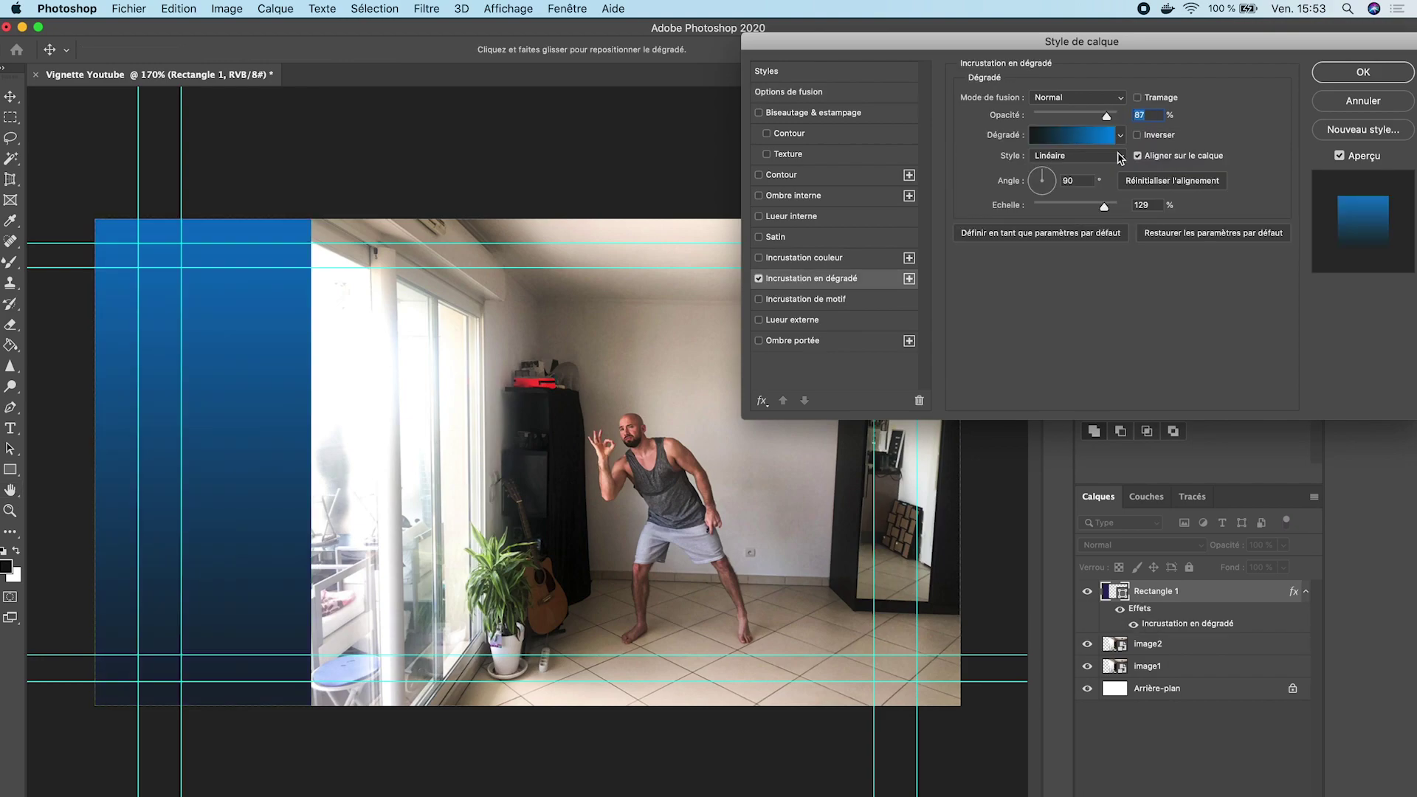
Edit the overlay's gradient, checking both end colours and moving the blue colour stop to position 100%.
left_click(1067, 138)
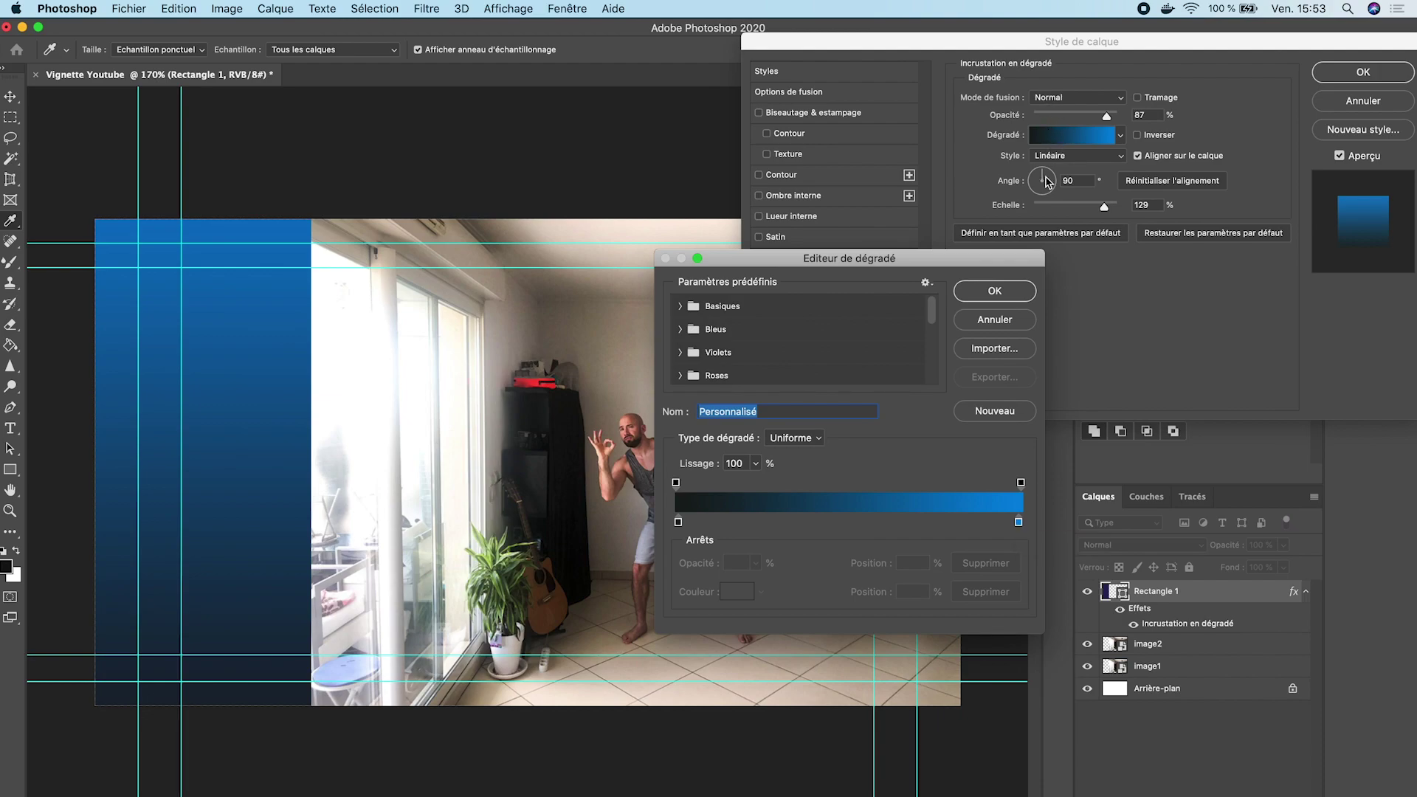
left_click(1019, 522)
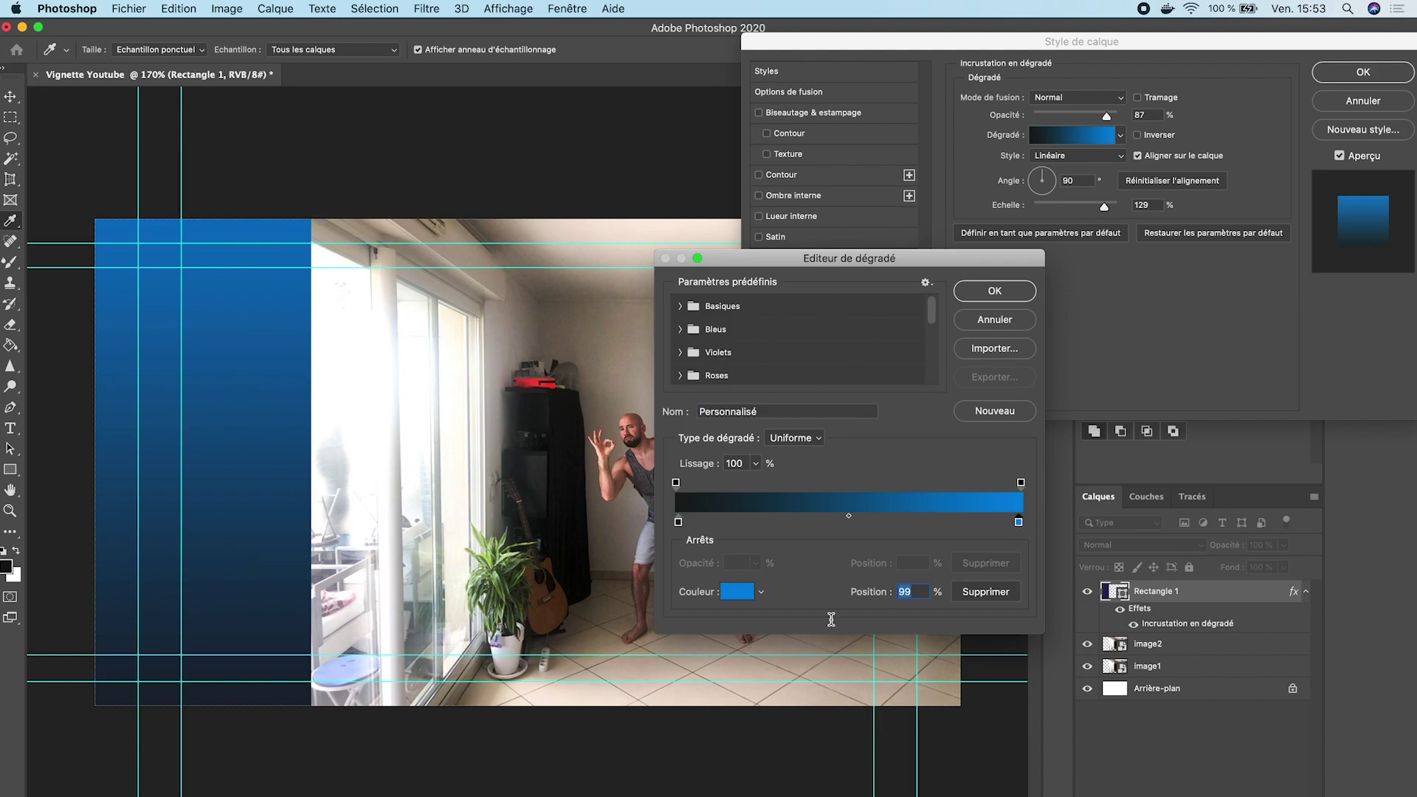
left_click(727, 593)
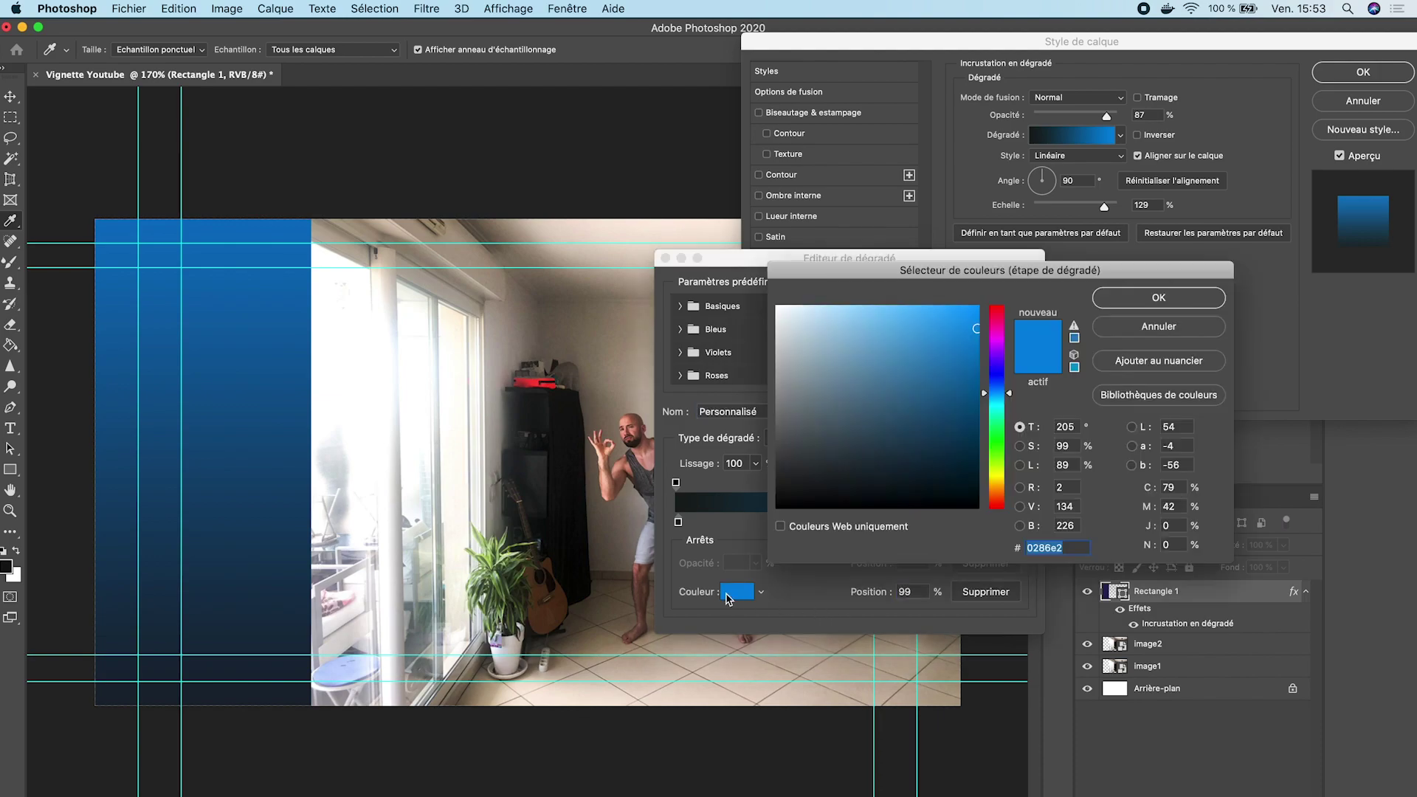
left_click(1146, 330)
left_click(679, 522)
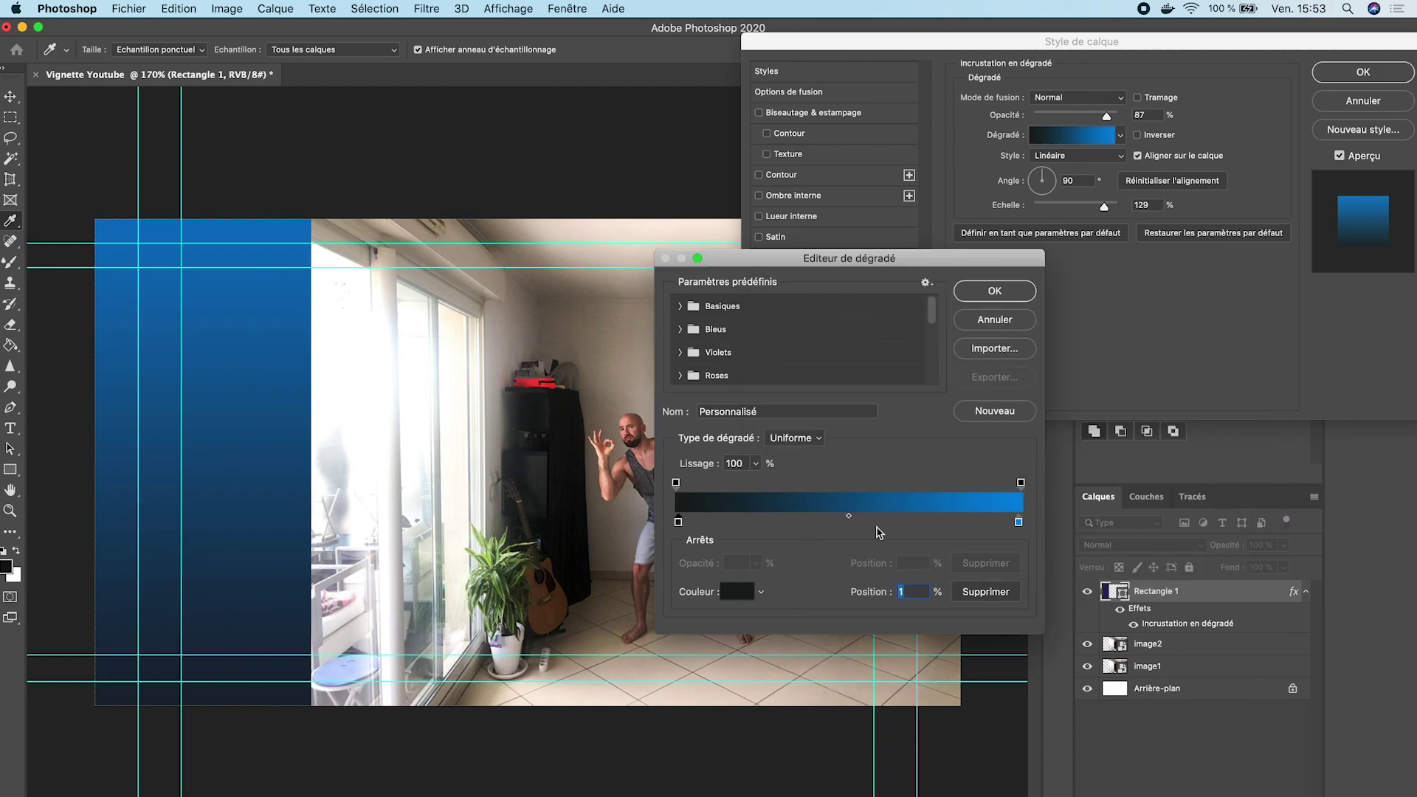
left_click(1019, 523)
mouse_move(1019, 523)
left_mouse_down()
mouse_move(931, 526)
mouse_move(1037, 525)
left_mouse_up()
left_click(742, 596)
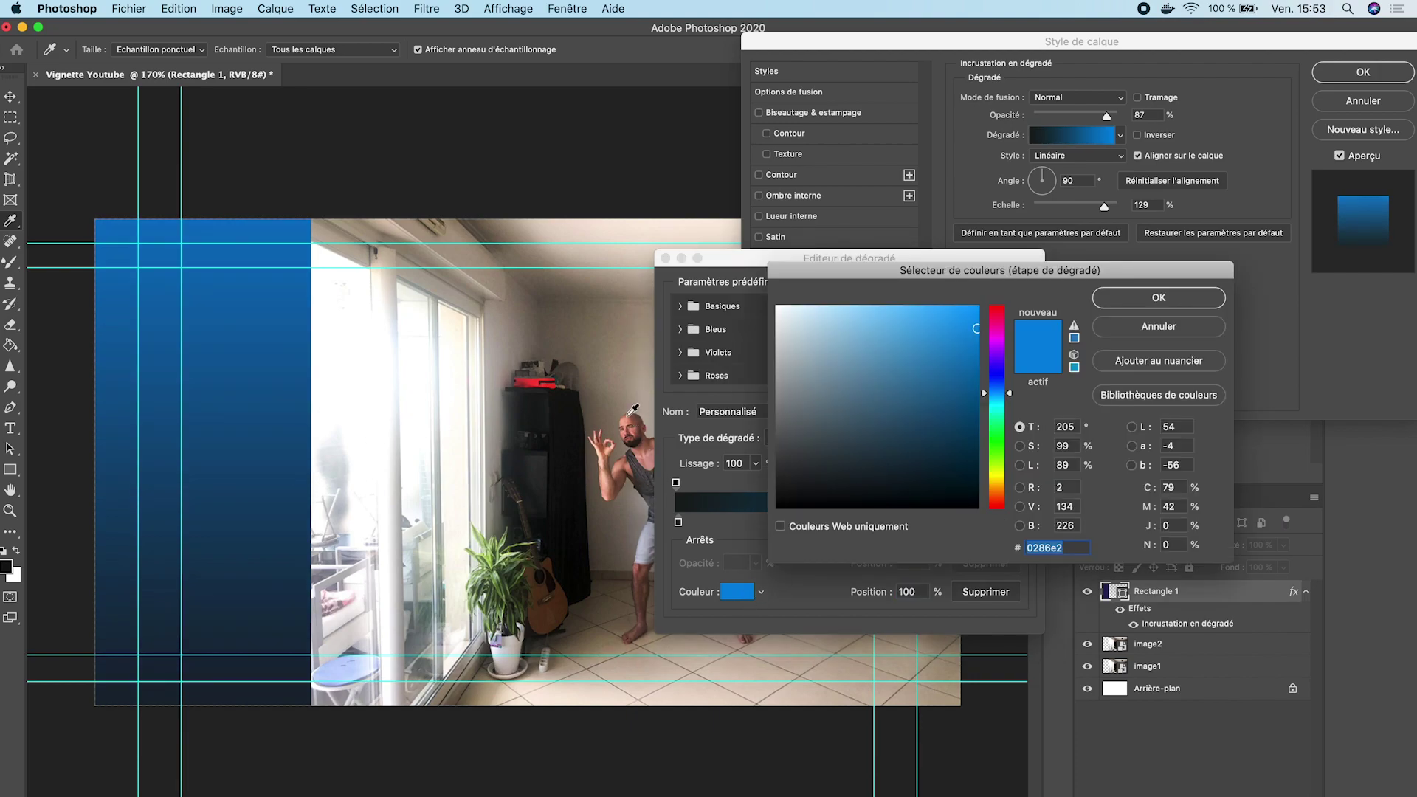
left_click(594, 356)
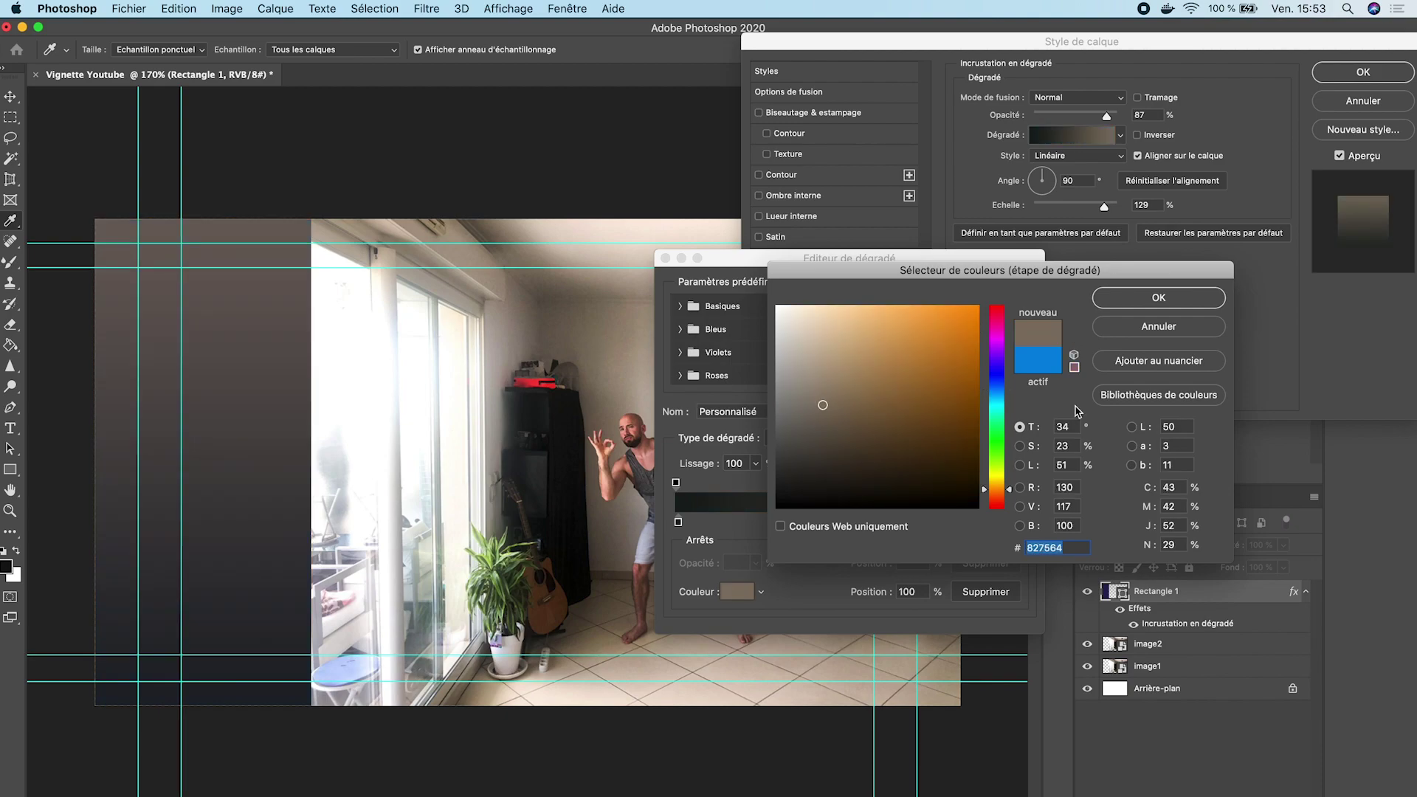
left_click(1181, 328)
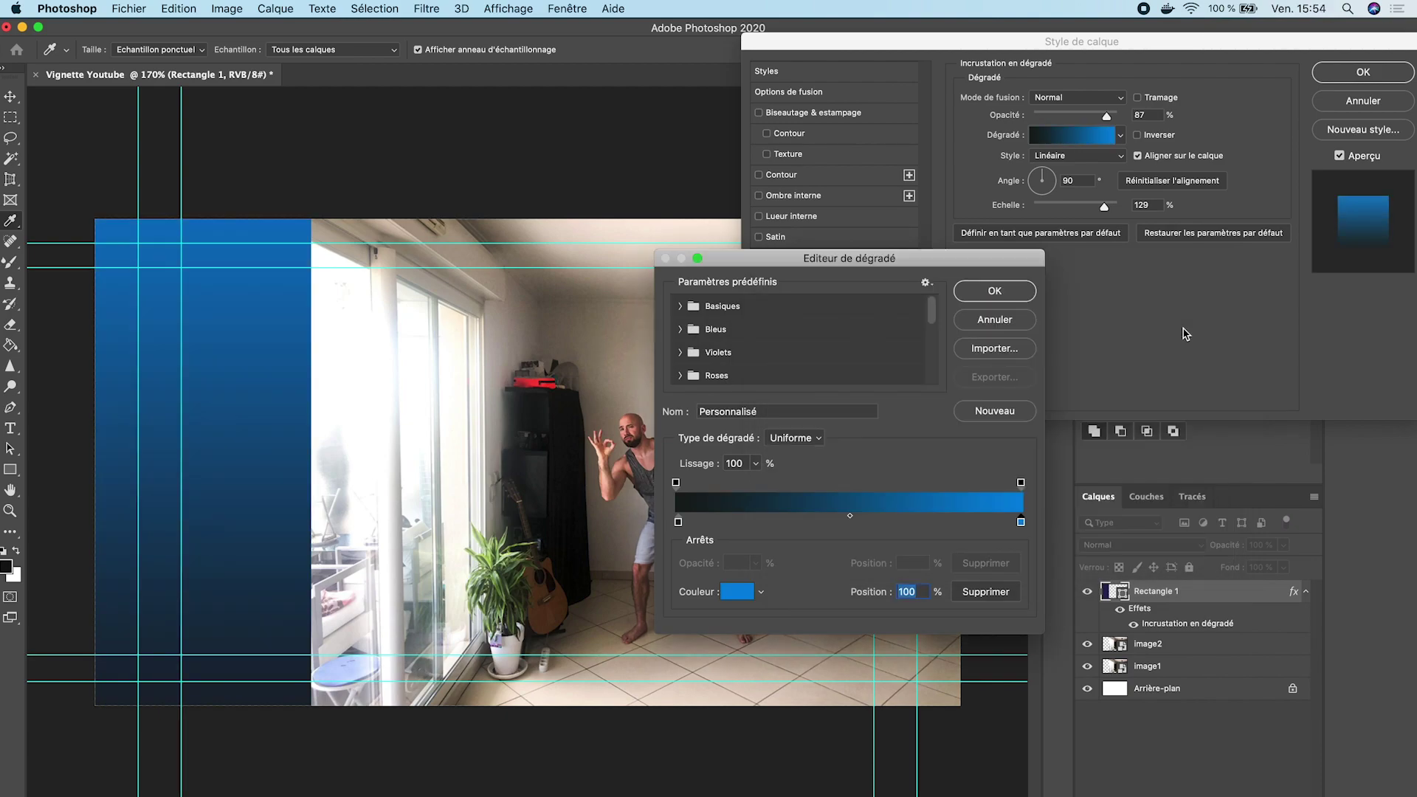
Accept the gradient, add a white outside stroke of 22 px to Rectangle 1 and apply the layer style.
left_click(1016, 298)
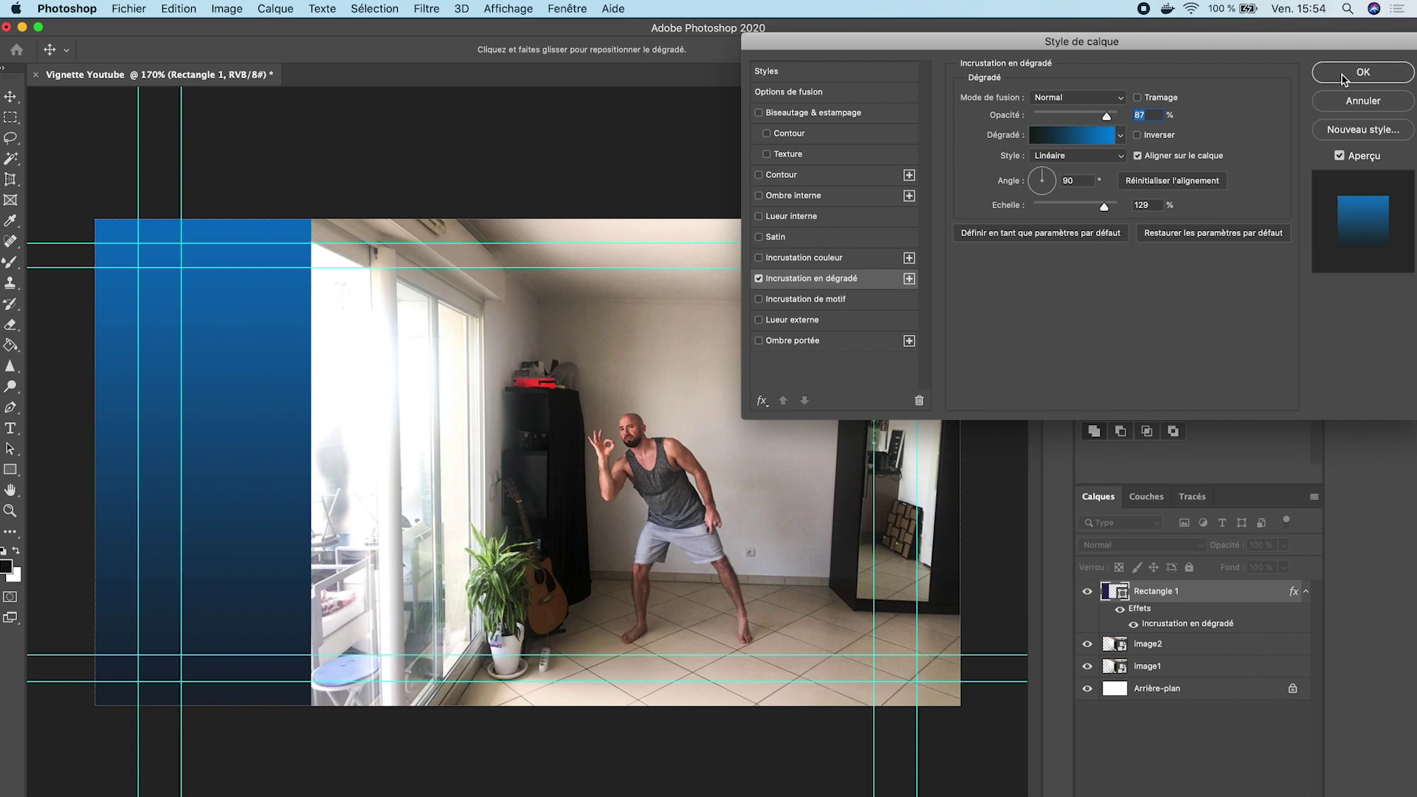
left_click(759, 176)
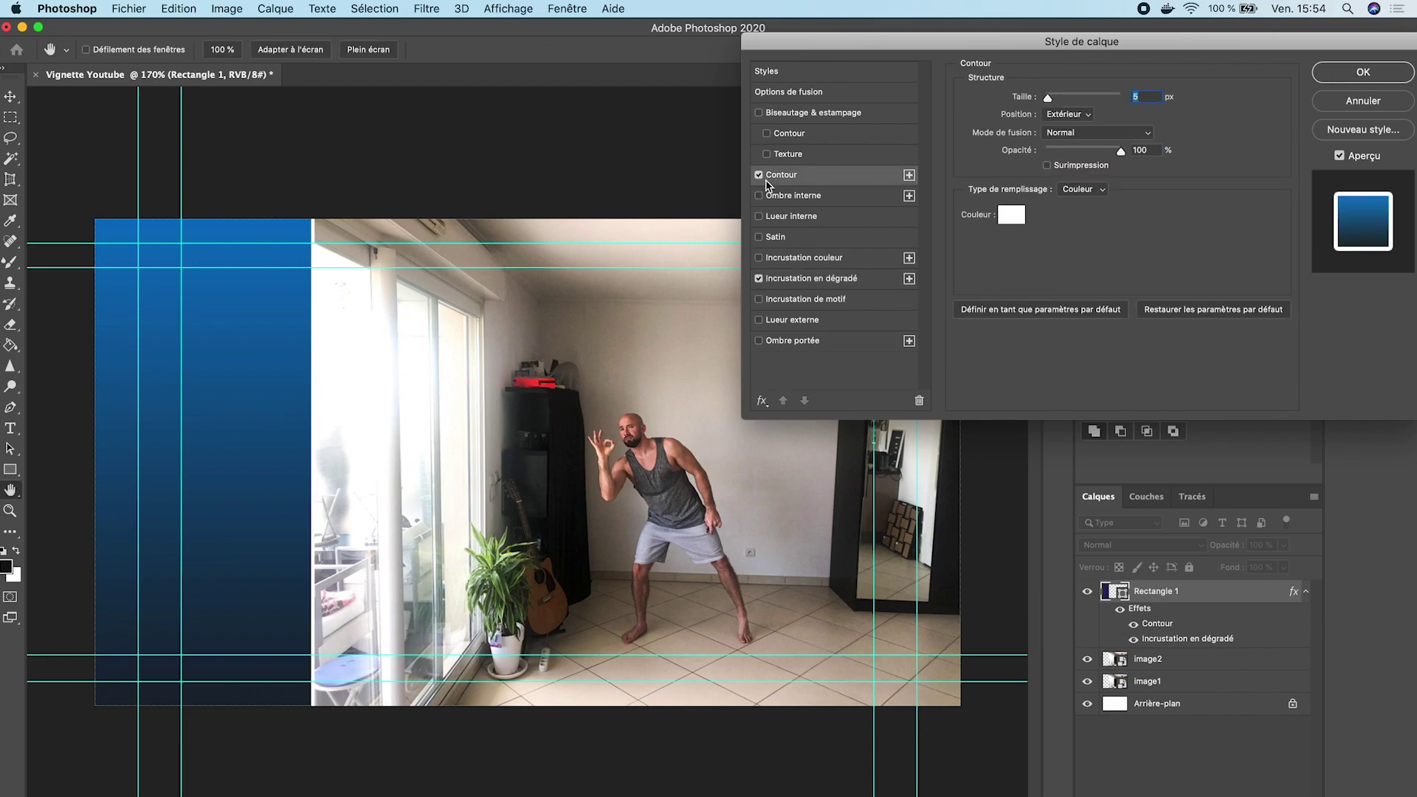
left_click_drag(1048, 97, 1054, 102)
left_click(1063, 113)
left_click(1059, 113)
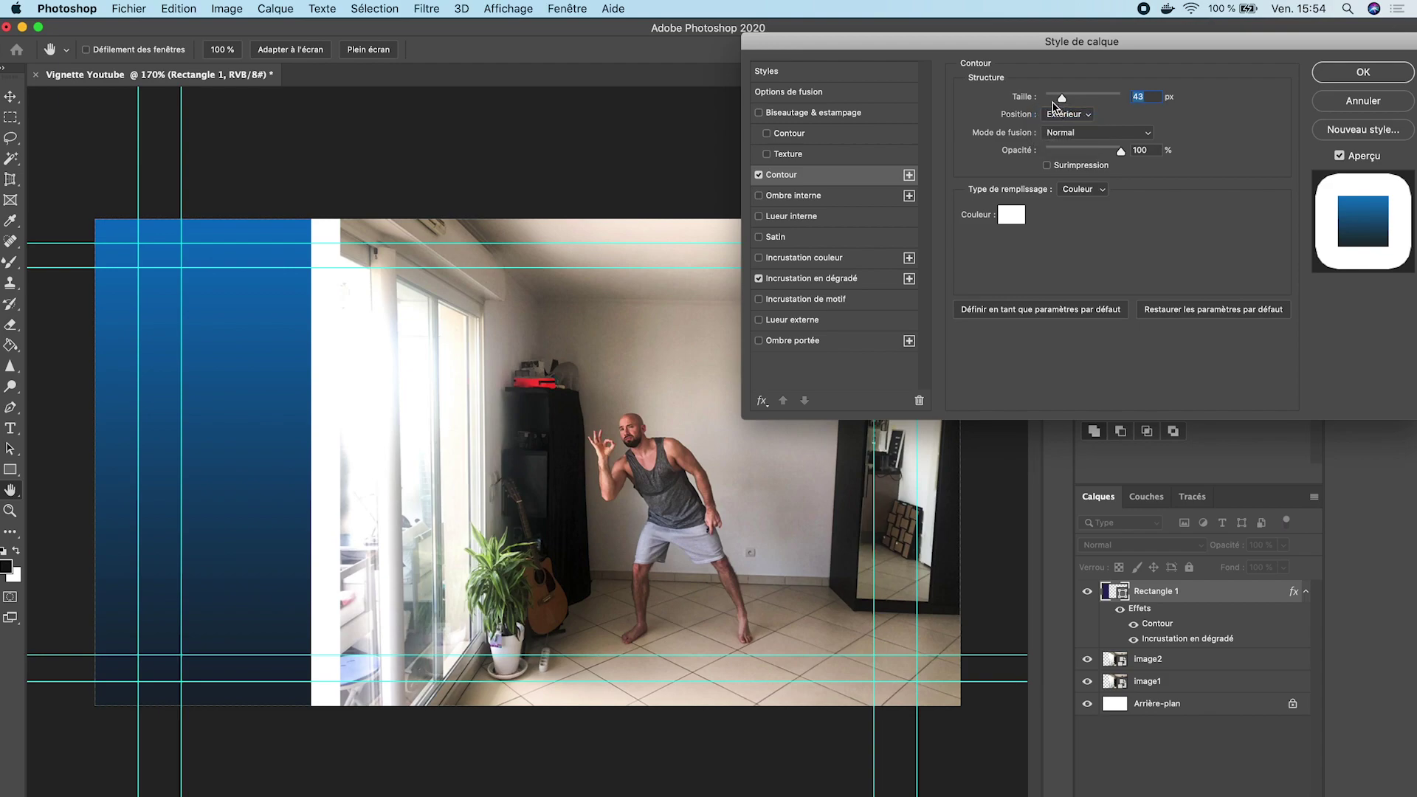
left_click_drag(1056, 102, 1055, 106)
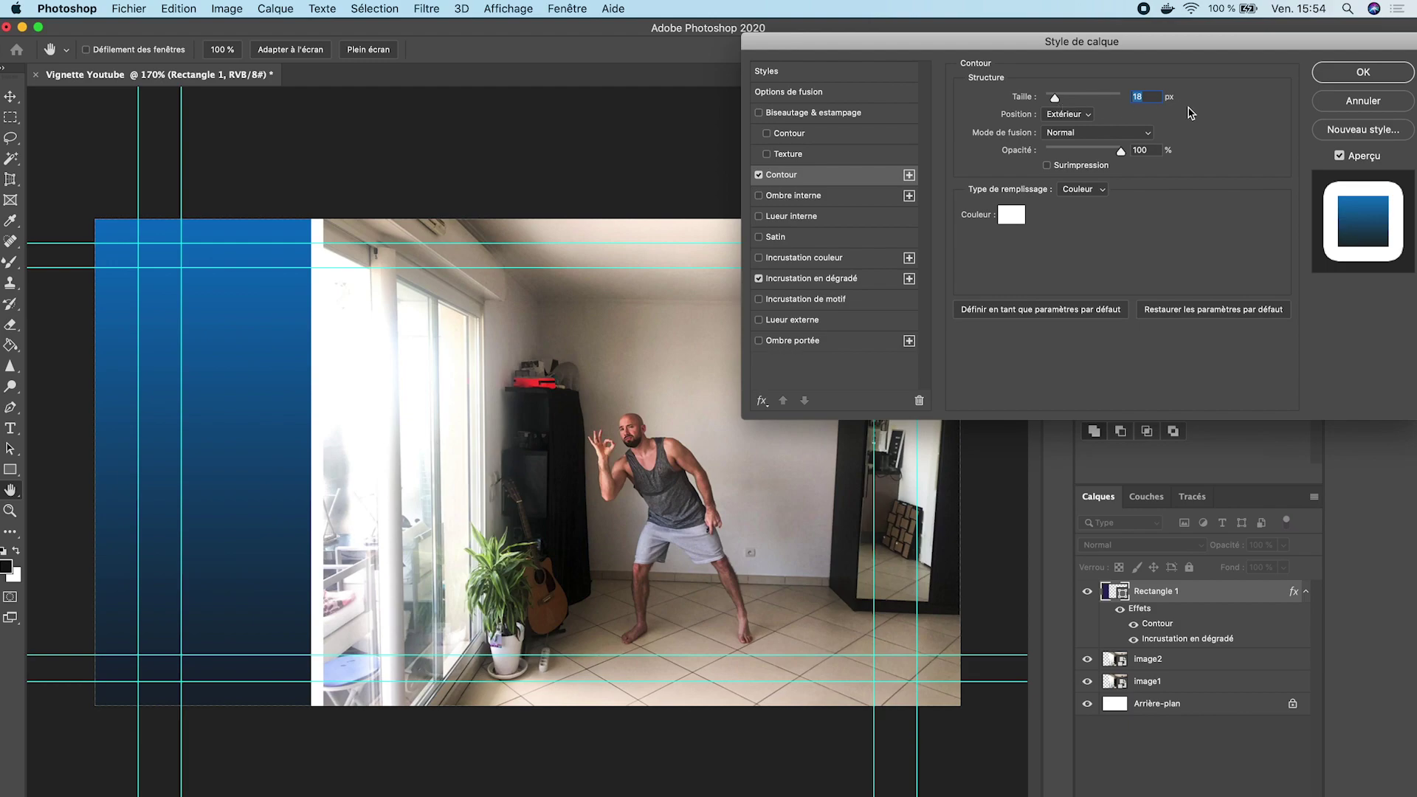
key("Up")
key("Up")
key("Up")
key("Up")
key("Up")
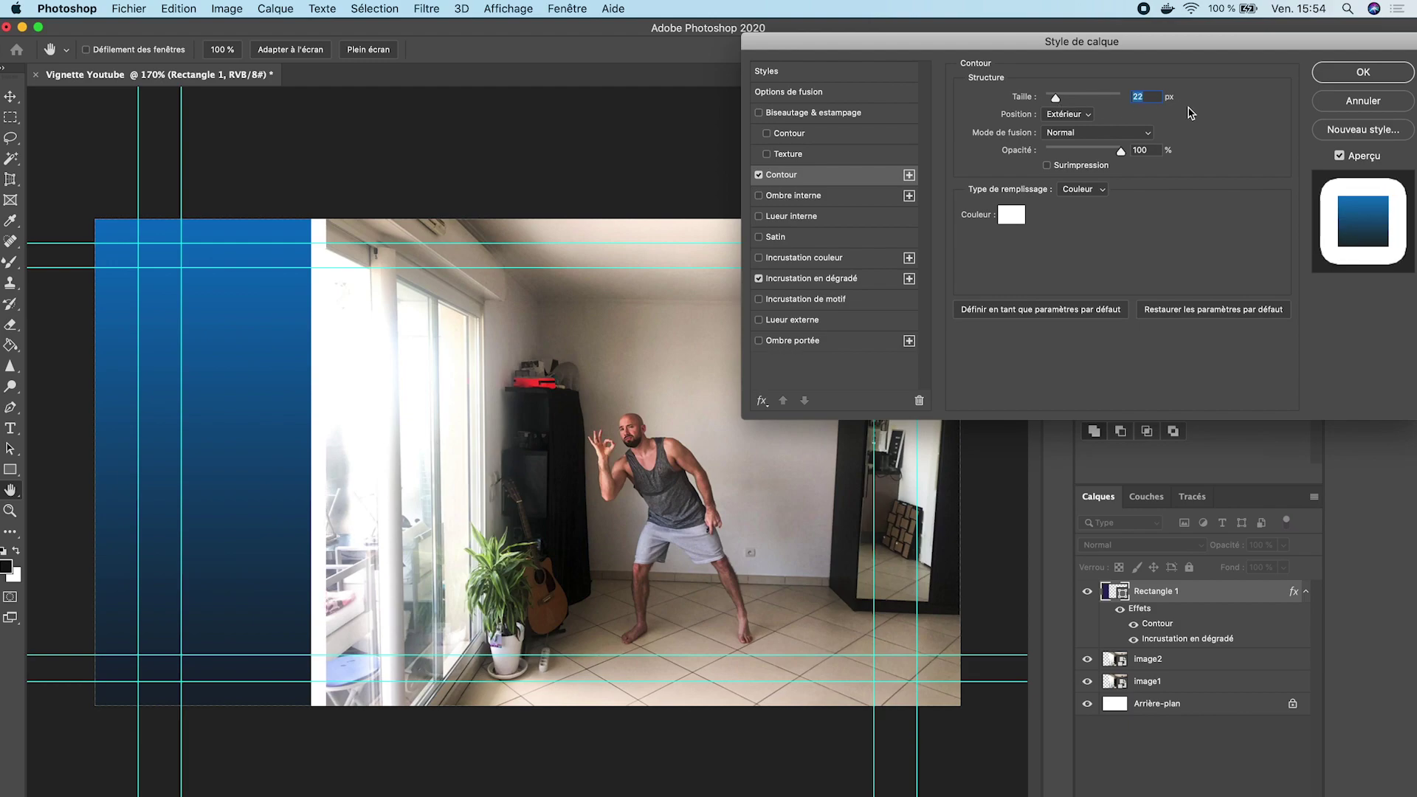
left_click(1354, 78)
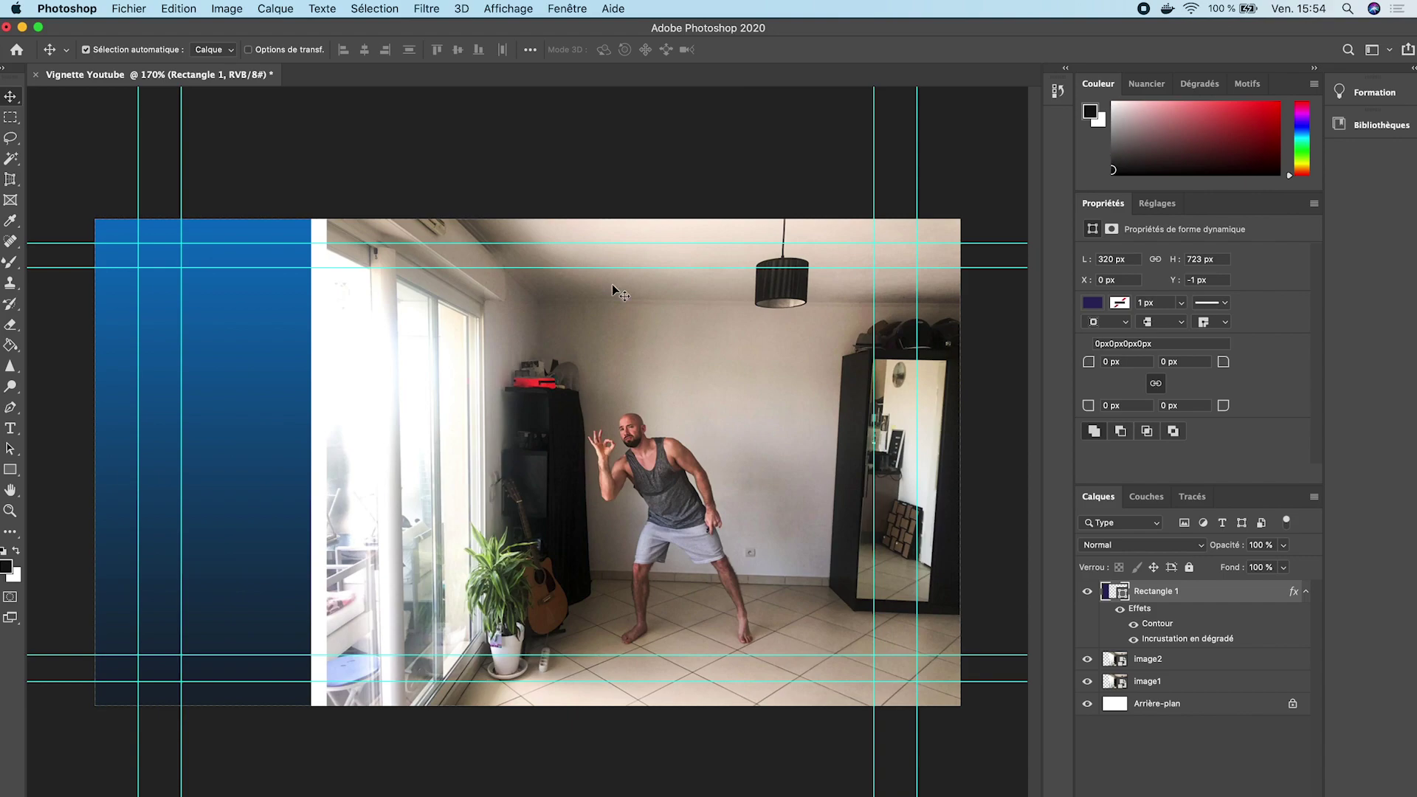
Move the gradient rectangle over the photo and back, snapping it to the canvas edges at X 0 px, Y 0 px.
left_click_drag(264, 369, 691, 324)
left_click_drag(634, 481, 206, 515)
left_click_drag(181, 414, 183, 413)
mouse_move(228, 474)
left_mouse_down()
mouse_move(317, 480)
mouse_move(300, 448)
mouse_move(291, 480)
mouse_move(215, 493)
left_mouse_up()
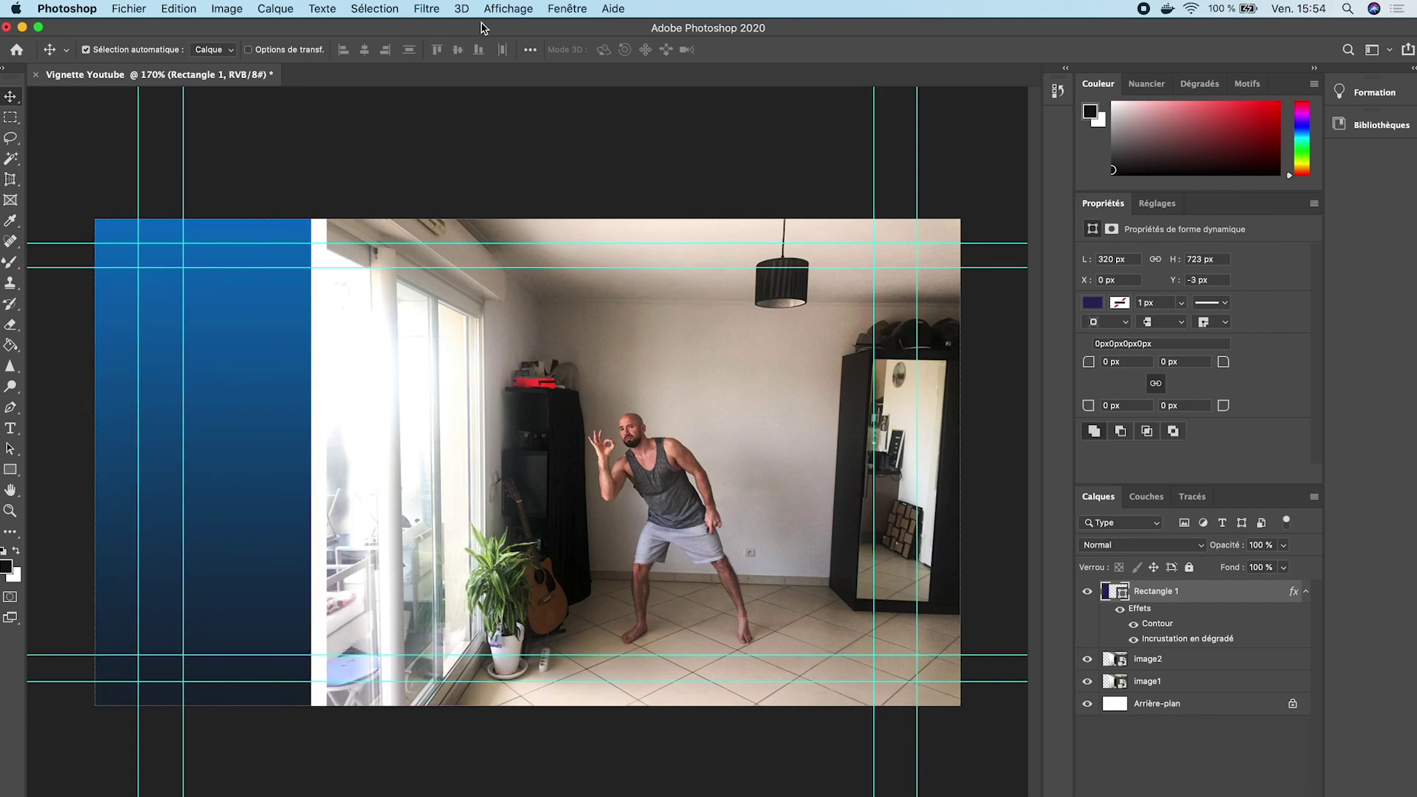
left_click(569, 9)
mouse_move(492, 14)
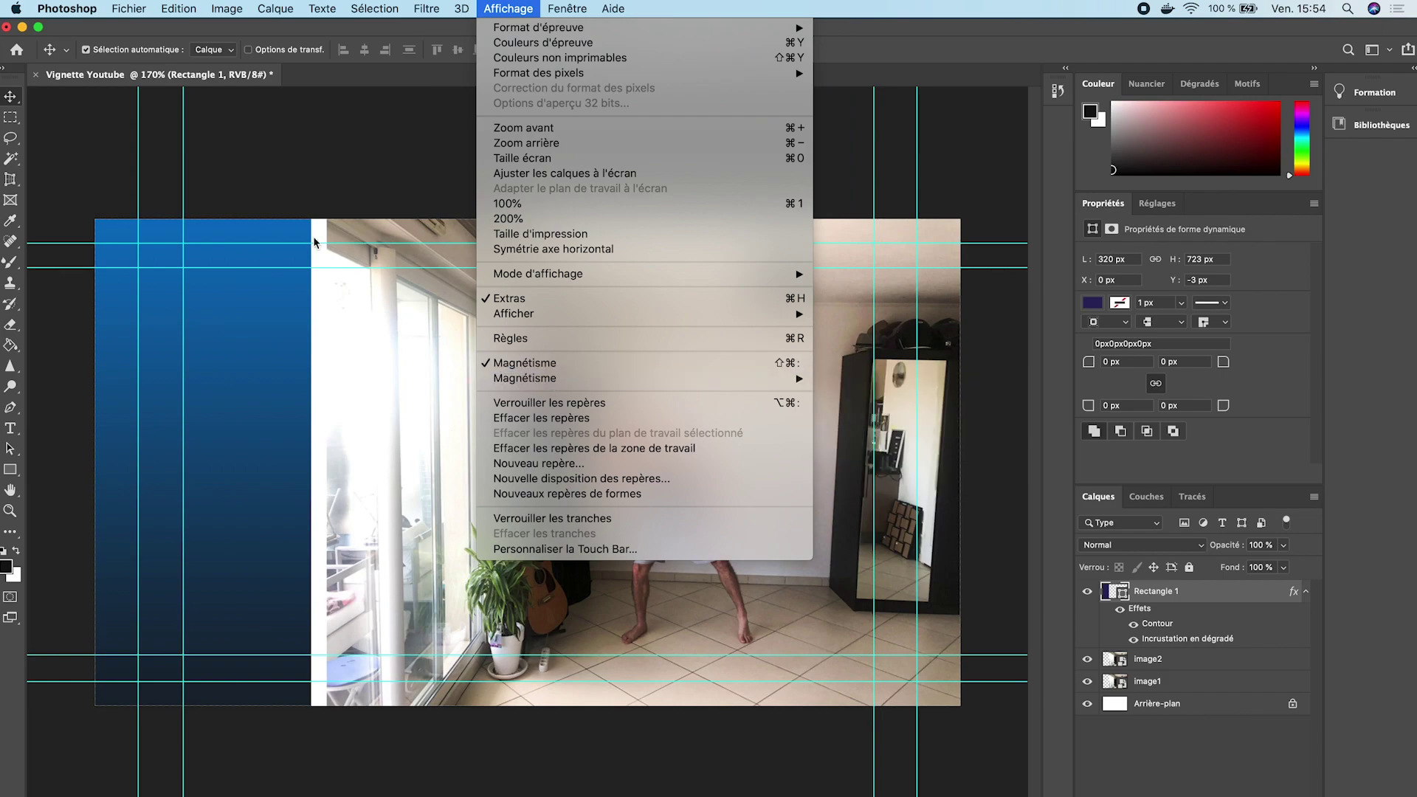
left_click(251, 385)
left_click_drag(228, 450, 237, 468)
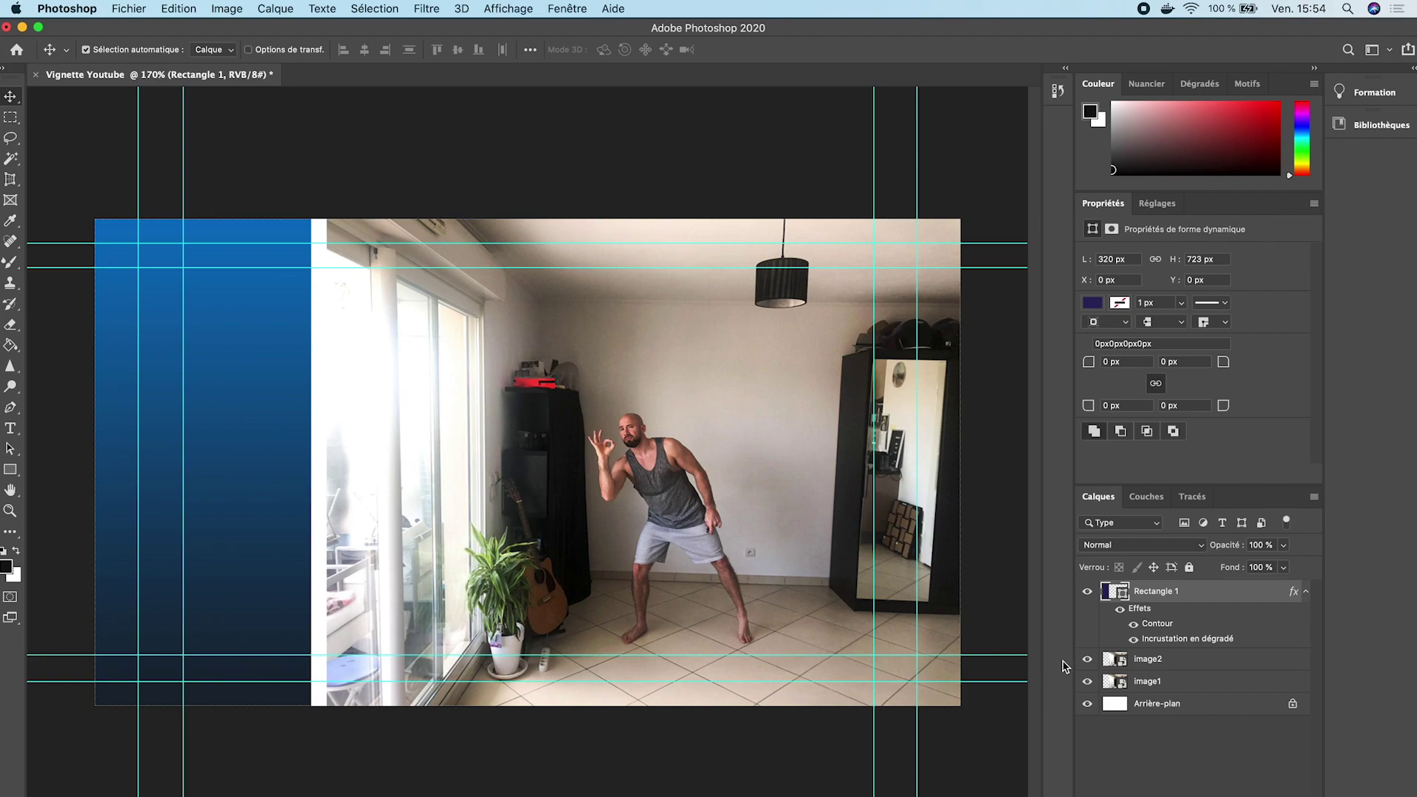
Hide the Image2 layer, then check the example thumbnail handstand.jpg in Preview and put it away.
left_click(1087, 659)
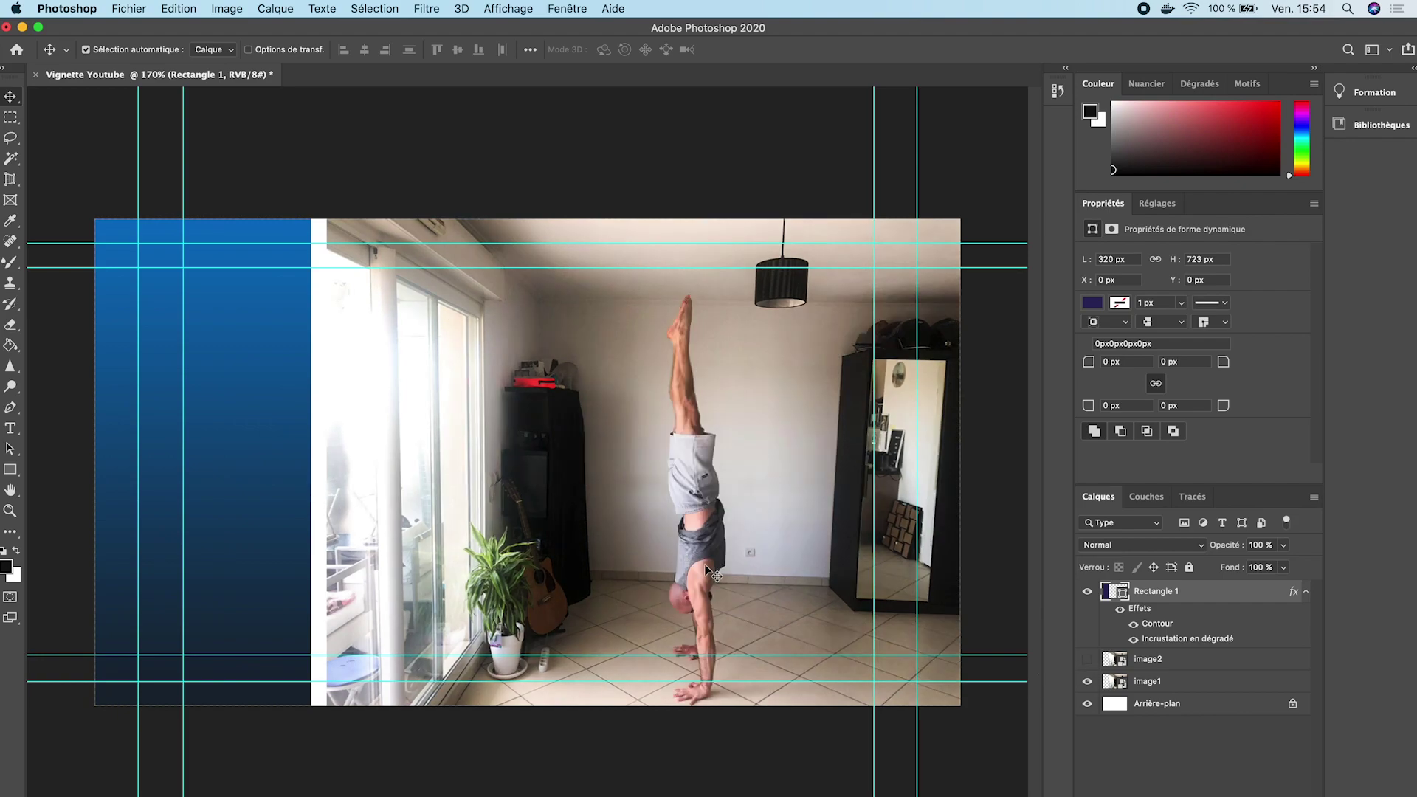
left_click_drag(1, 190, 247, 192)
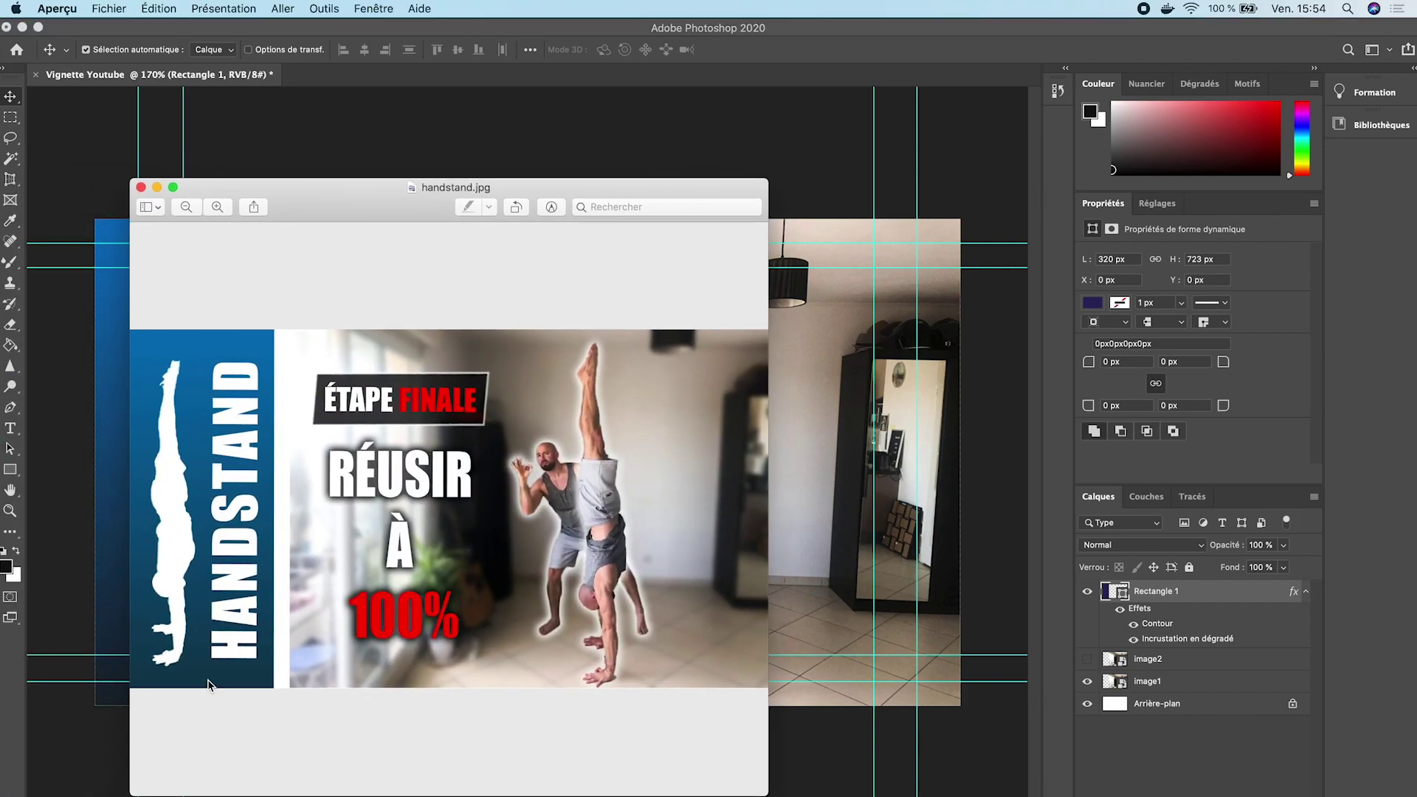
left_click_drag(339, 212, 0, 198)
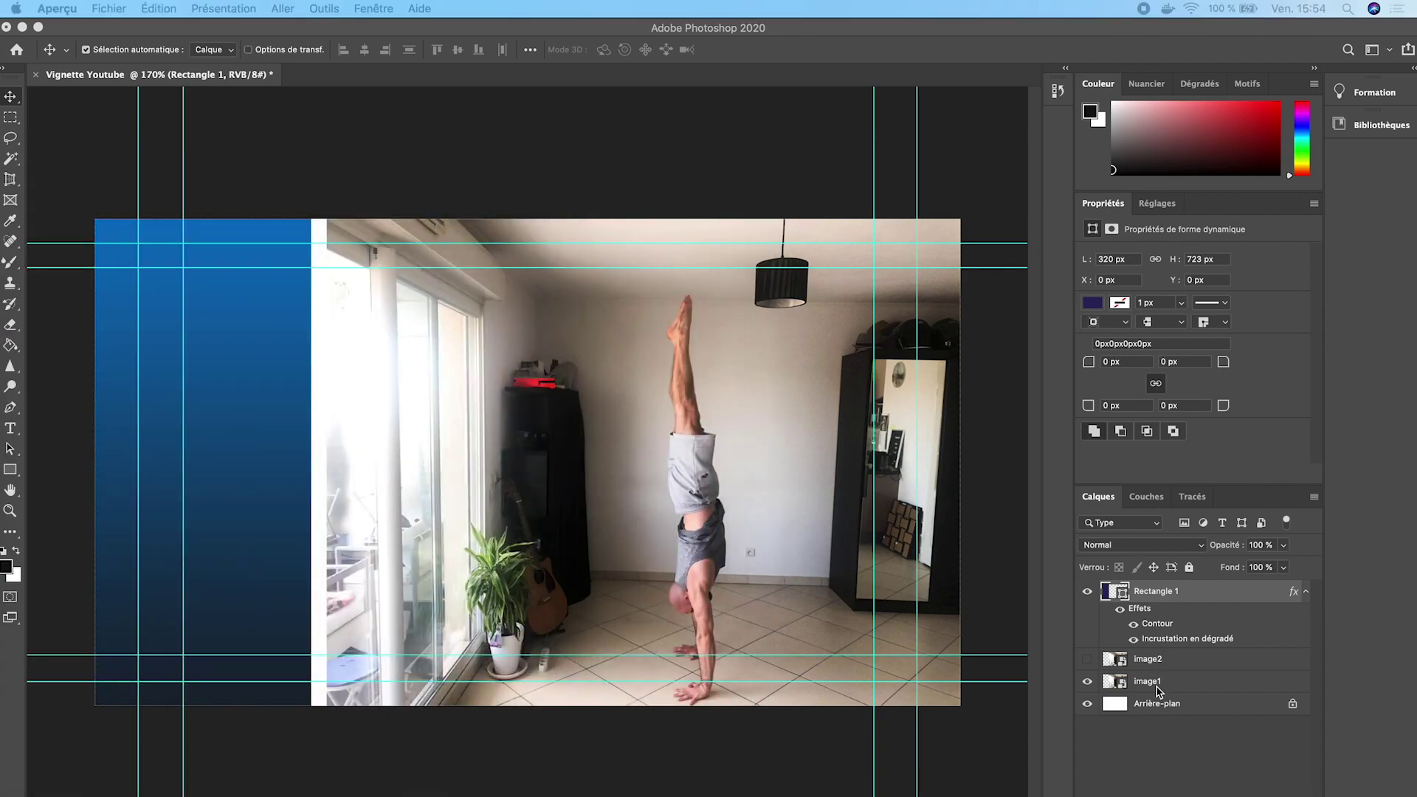
Select the handstand figure on the Image1 layer with the Object Selection tool in Rectangle mode.
left_click(1178, 692)
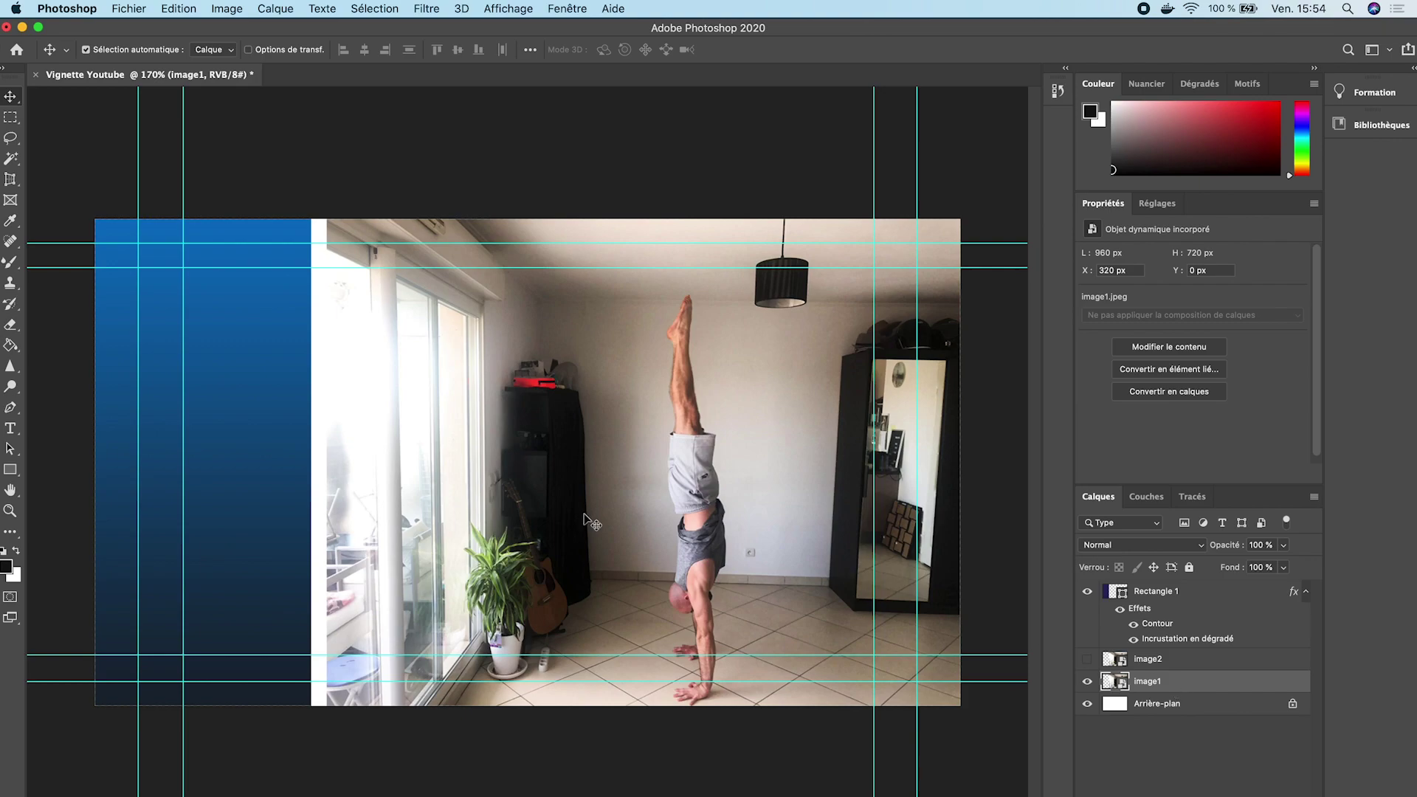
left_click(11, 166)
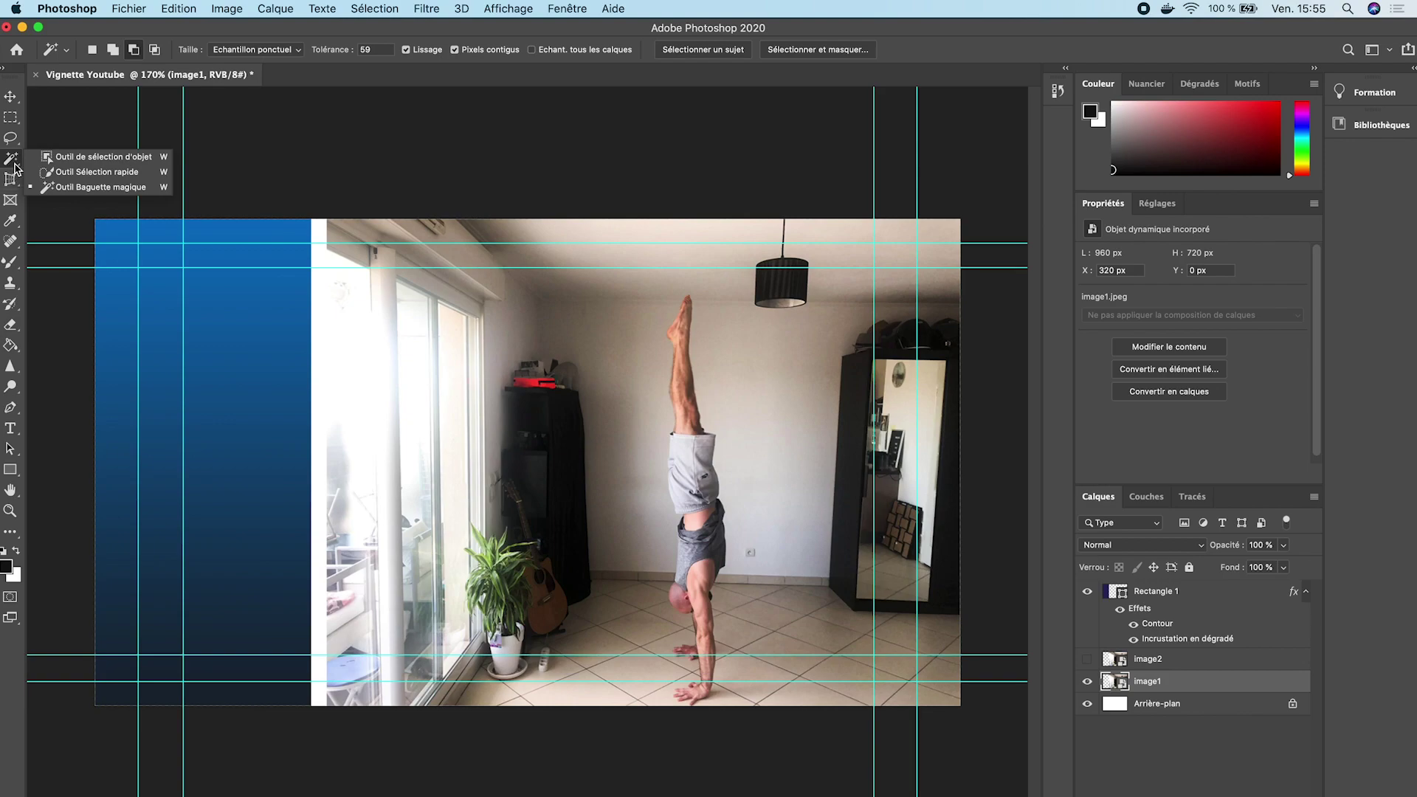
left_click(12, 167)
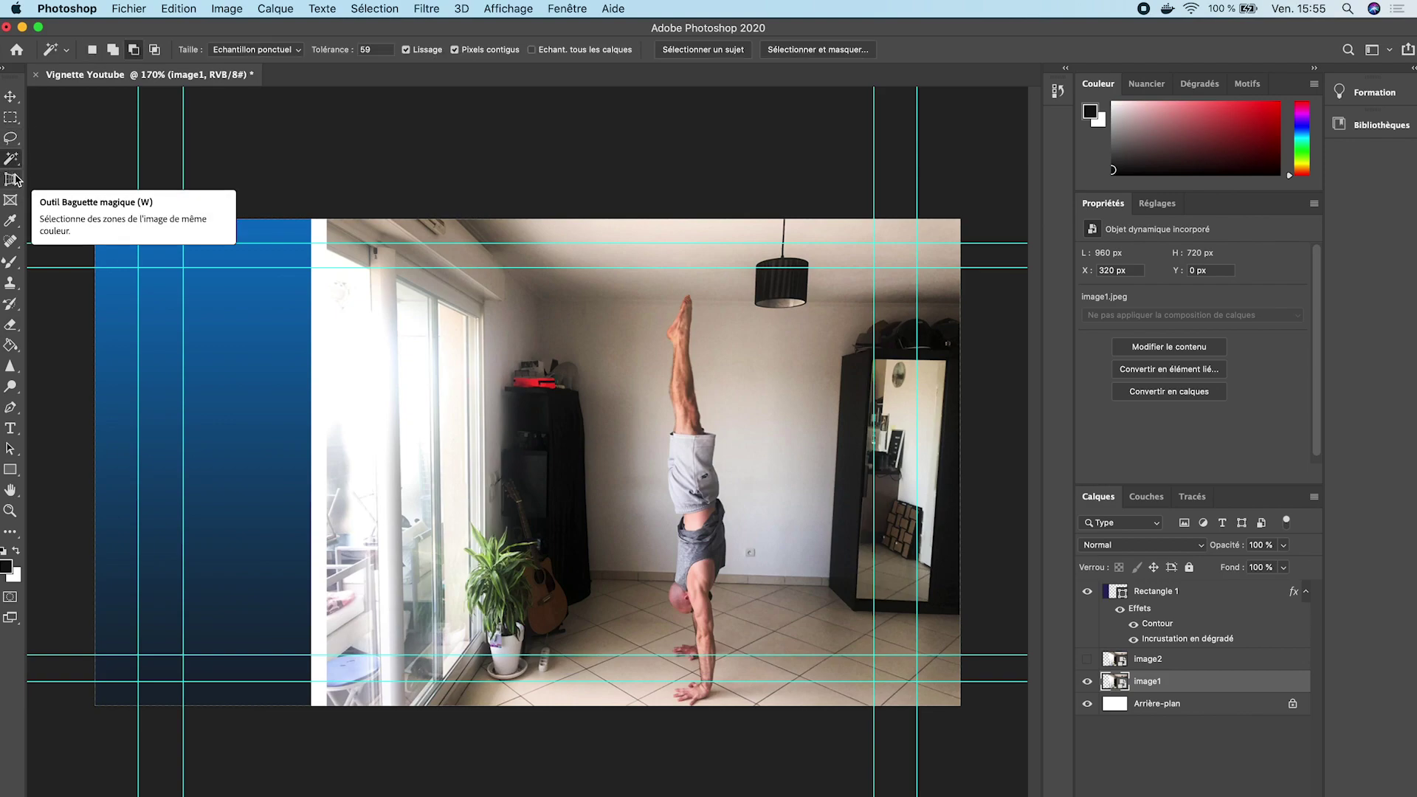
left_click(13, 164)
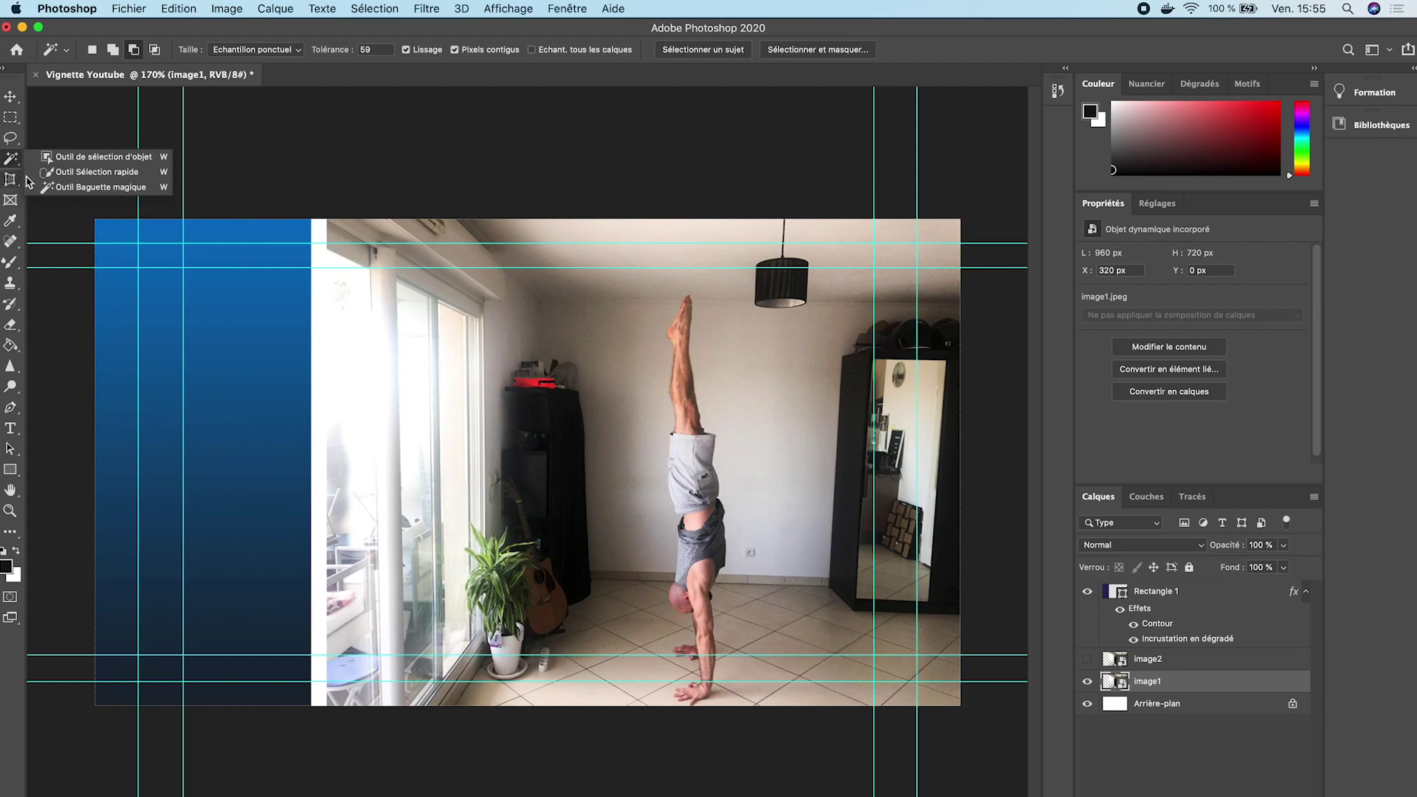
left_click(71, 158)
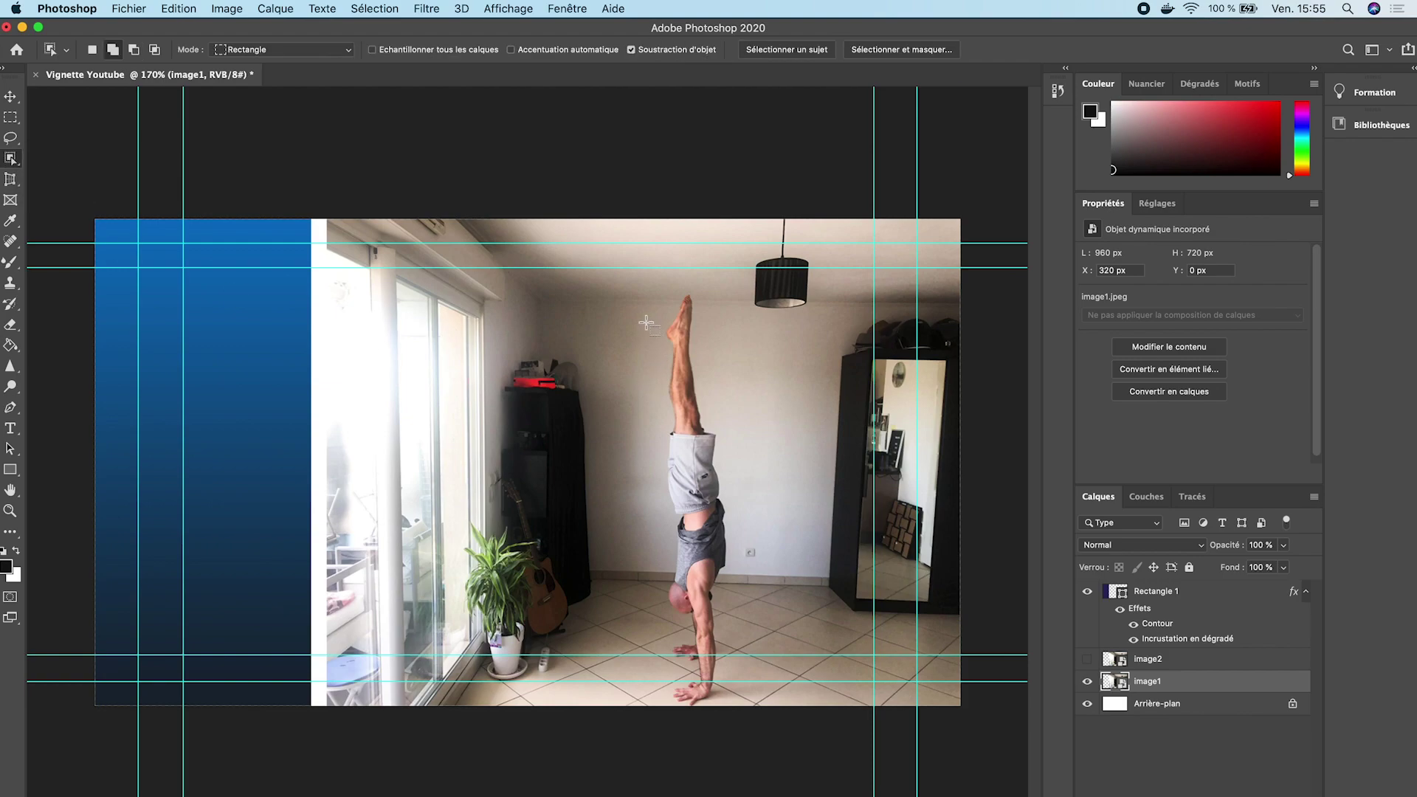
left_click_drag(633, 285, 752, 710)
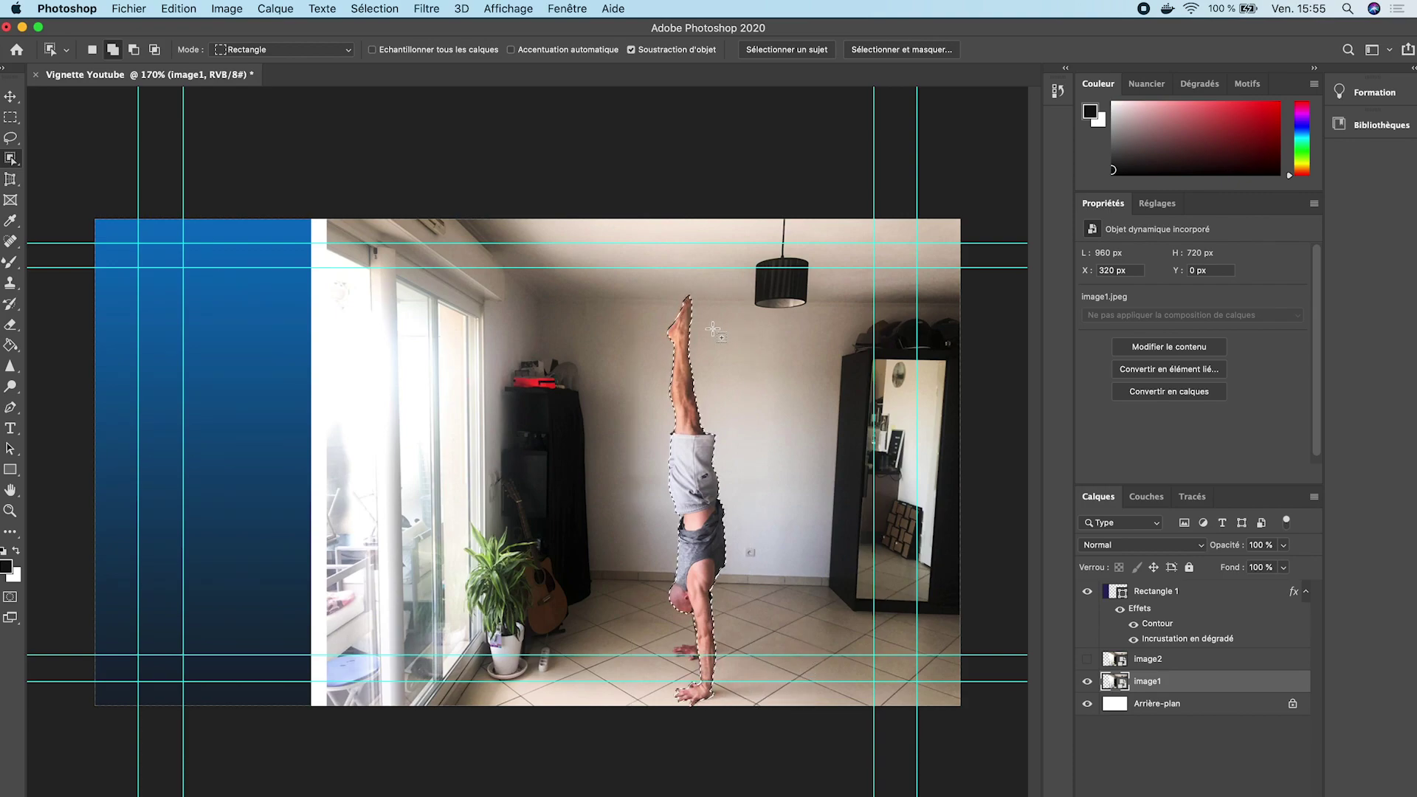
Add the man's rear hand to the selection on the Image1 layer with the Quick Selection tool in add mode.
left_click(10, 510)
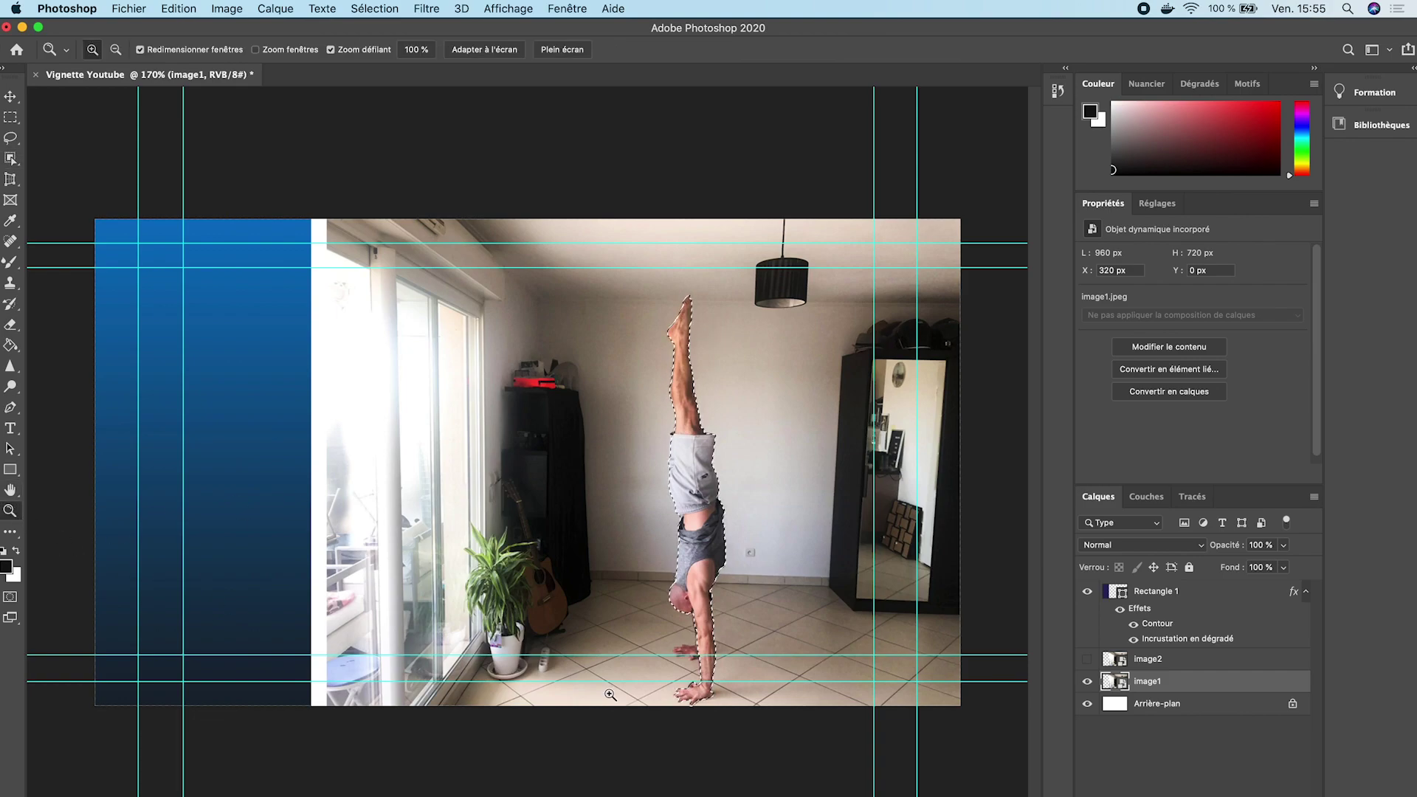
left_click(713, 672)
left_click(718, 679)
left_click(724, 690)
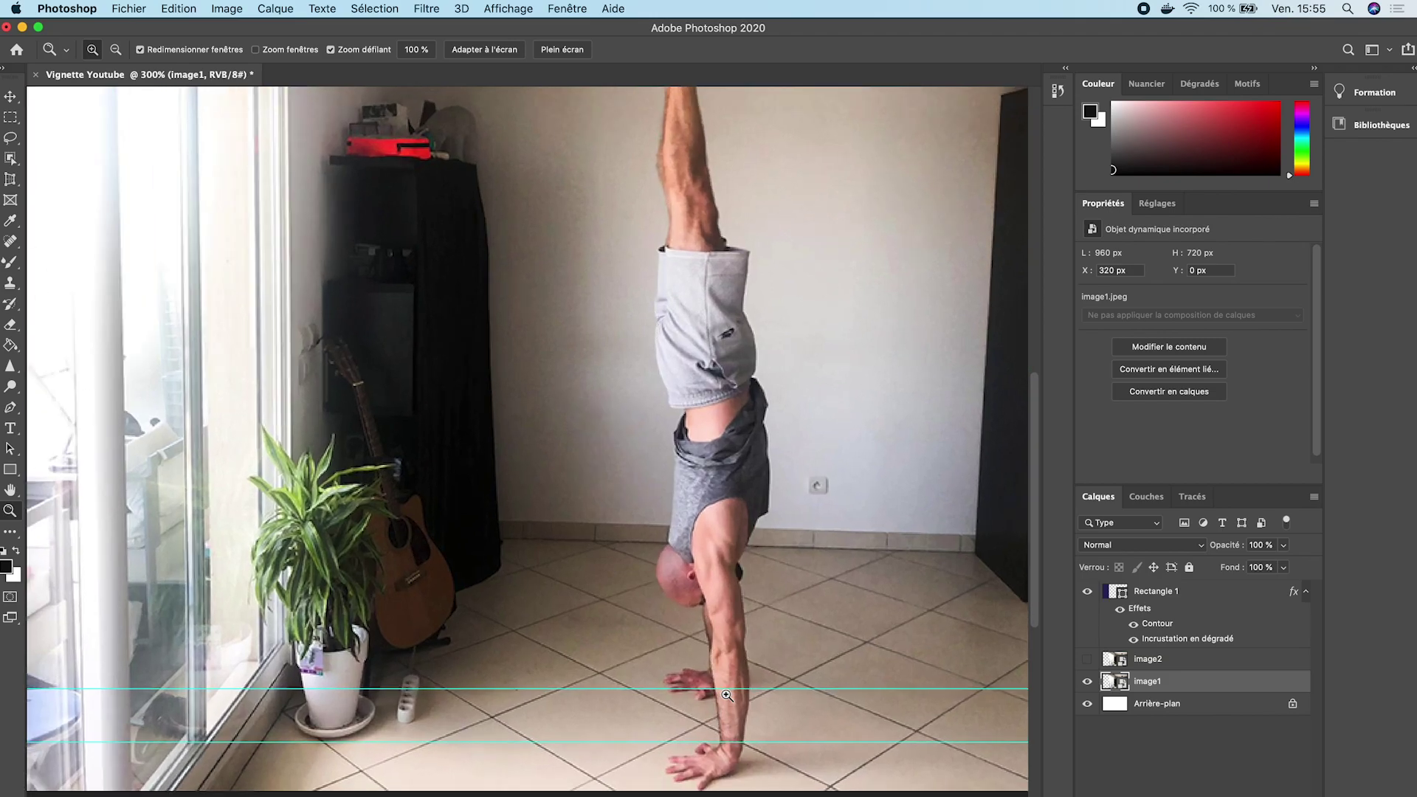
left_click(727, 696)
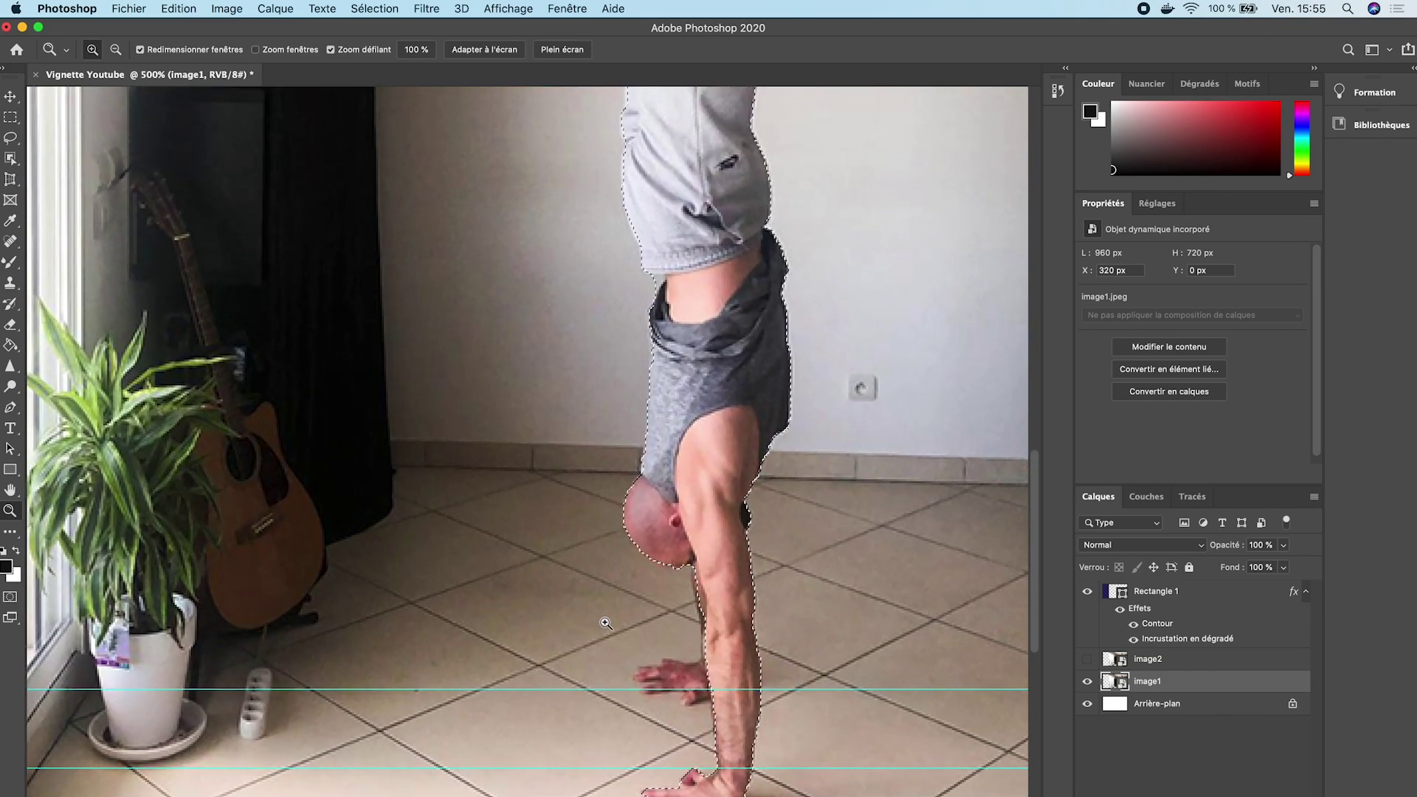
left_click(10, 159)
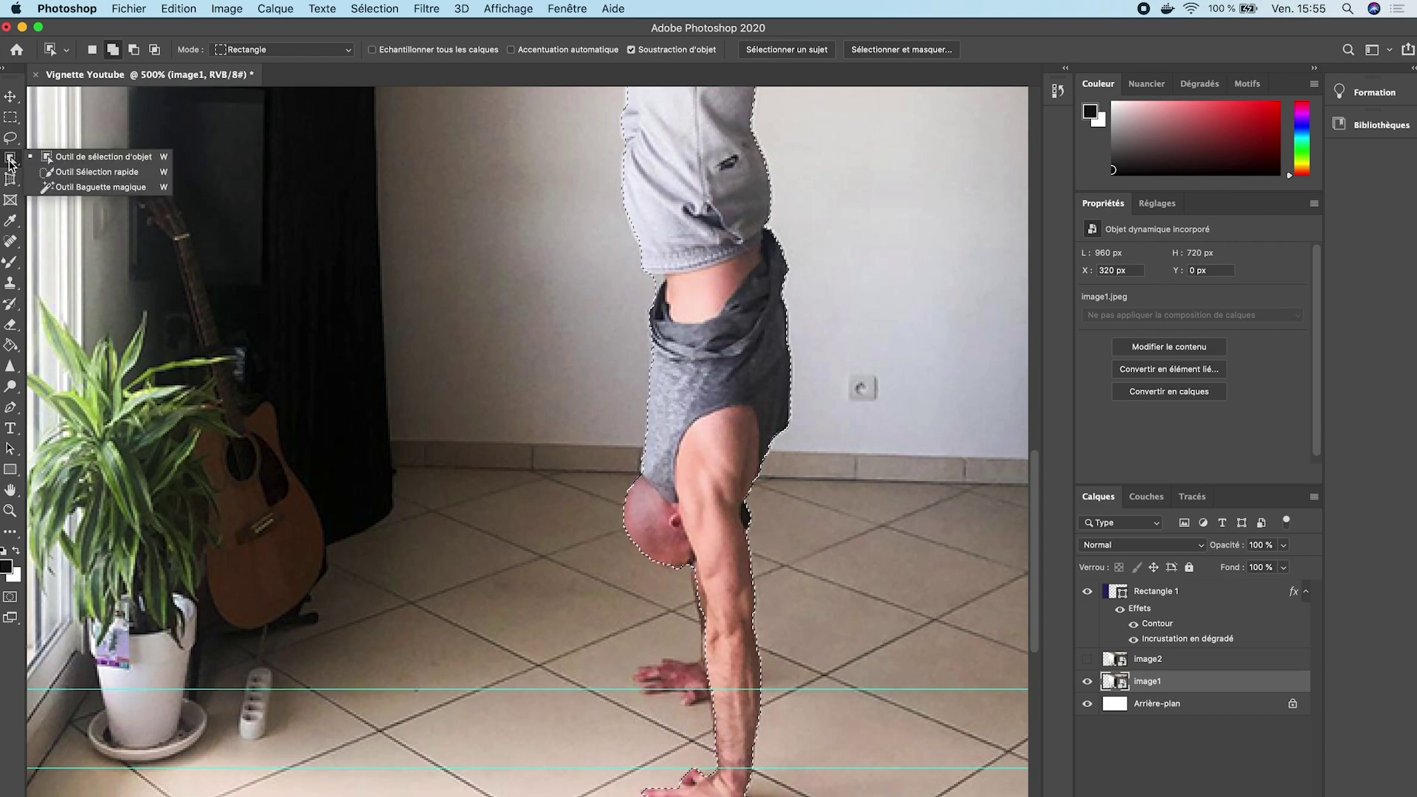
left_click(88, 172)
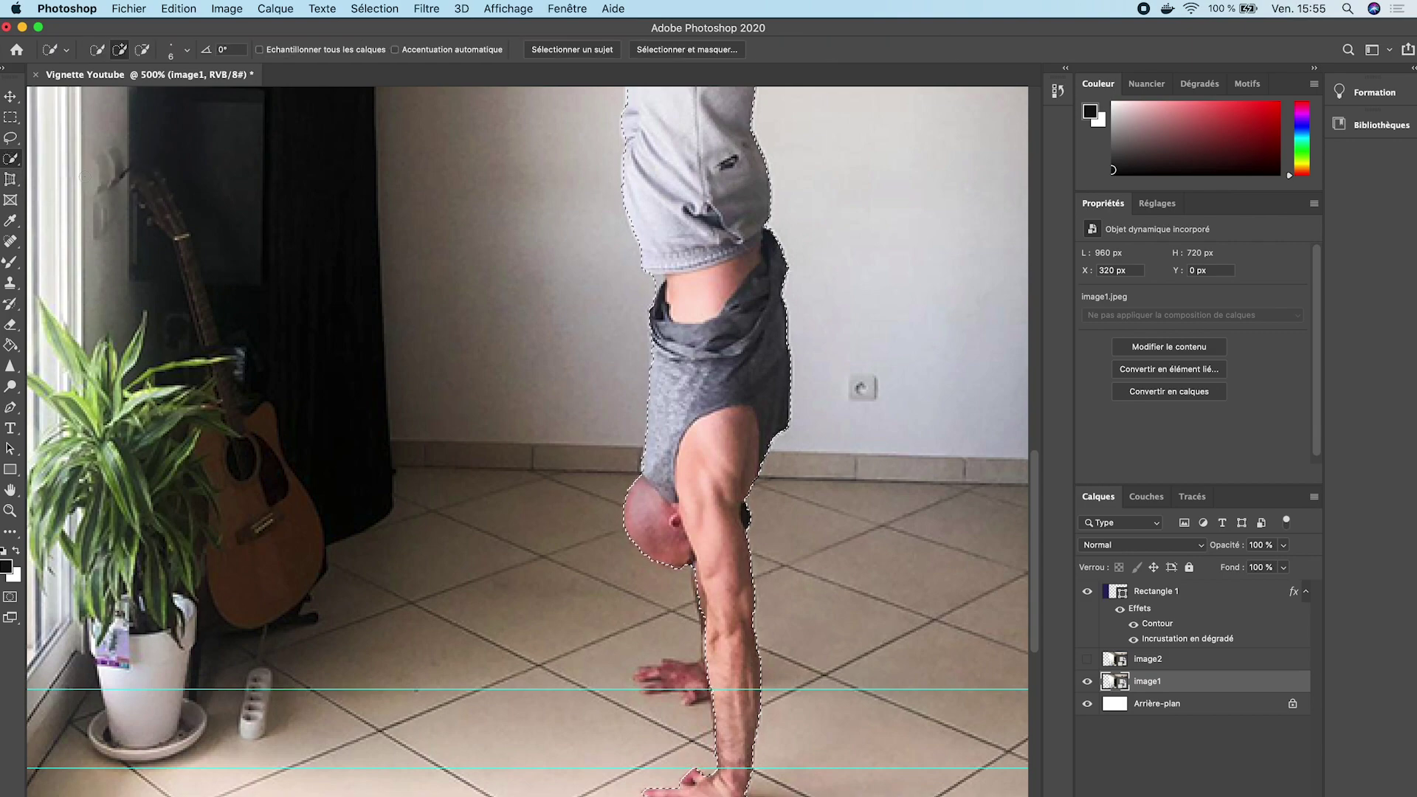
left_click(118, 53)
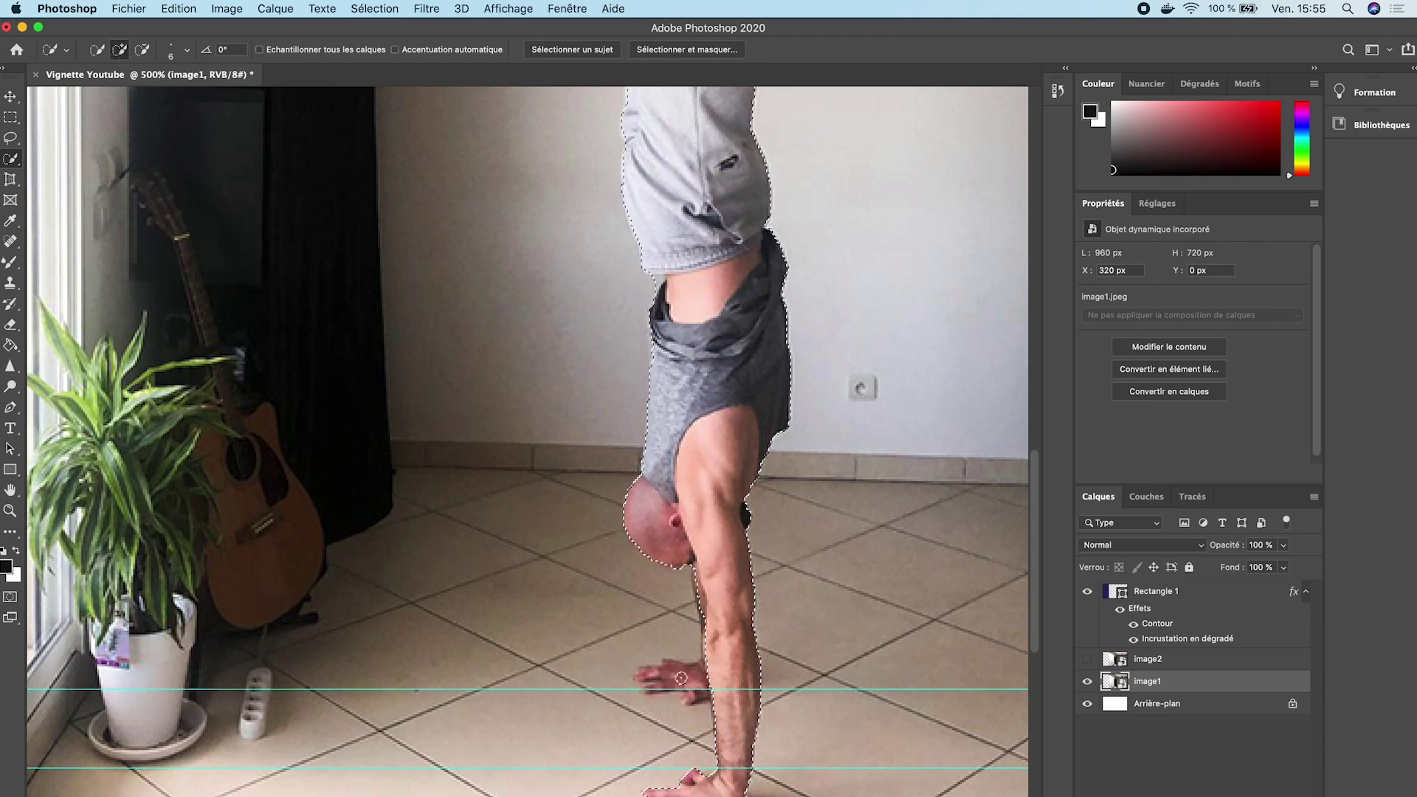
Set the Quick Selection brush size to about 5 px.
left_click(68, 50)
left_click(59, 52)
left_click(64, 52)
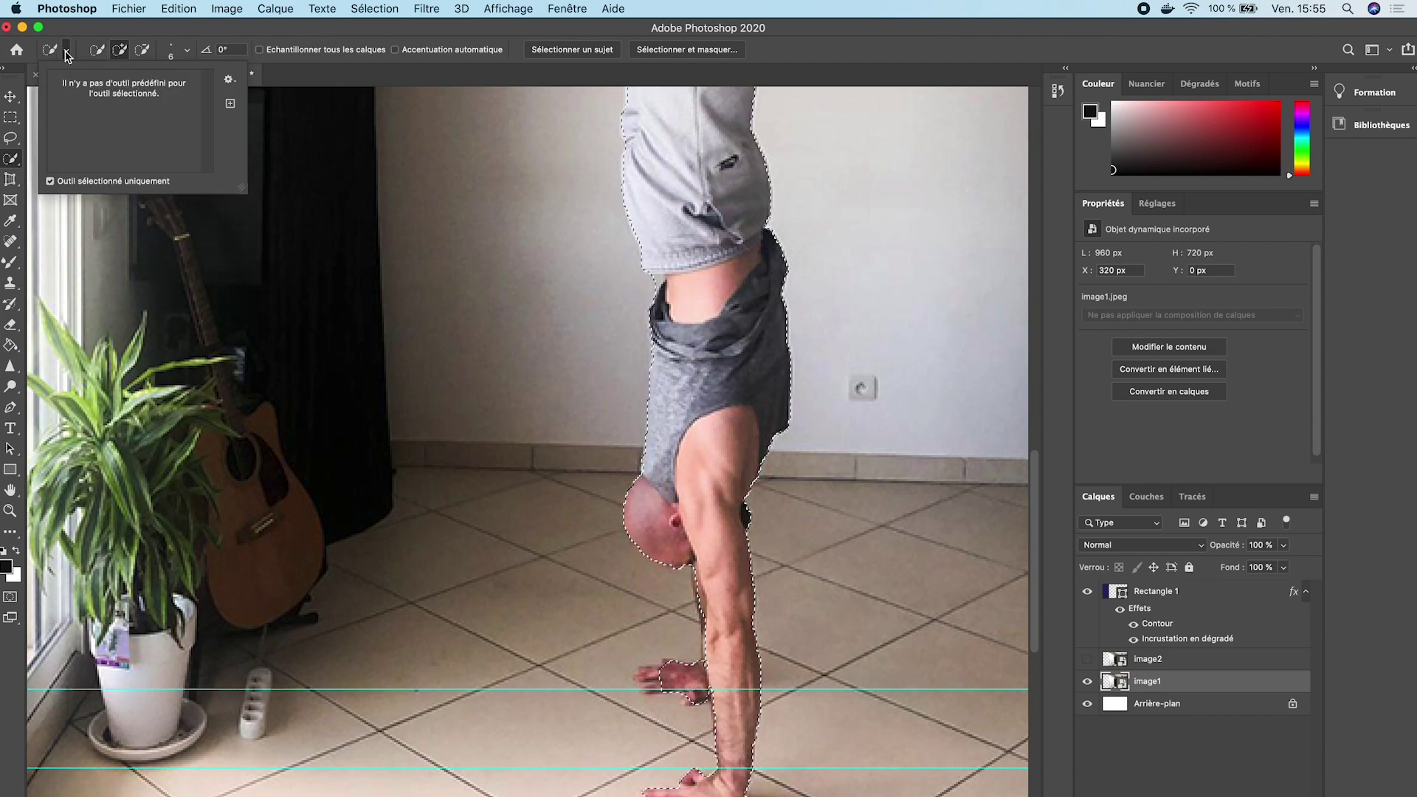
left_click(67, 53)
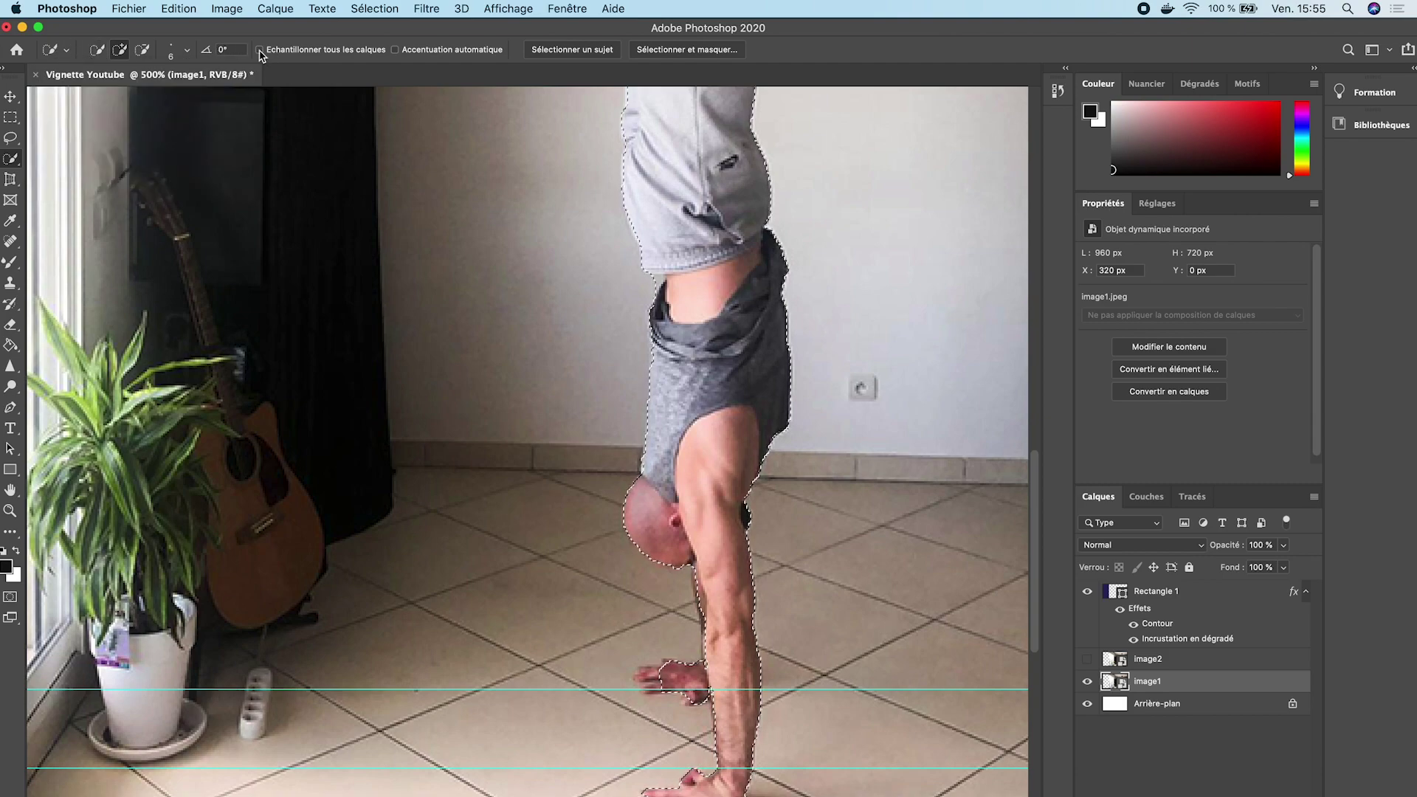
left_click(190, 51)
mouse_move(110, 93)
left_mouse_down()
mouse_move(127, 93)
mouse_move(107, 95)
left_mouse_up()
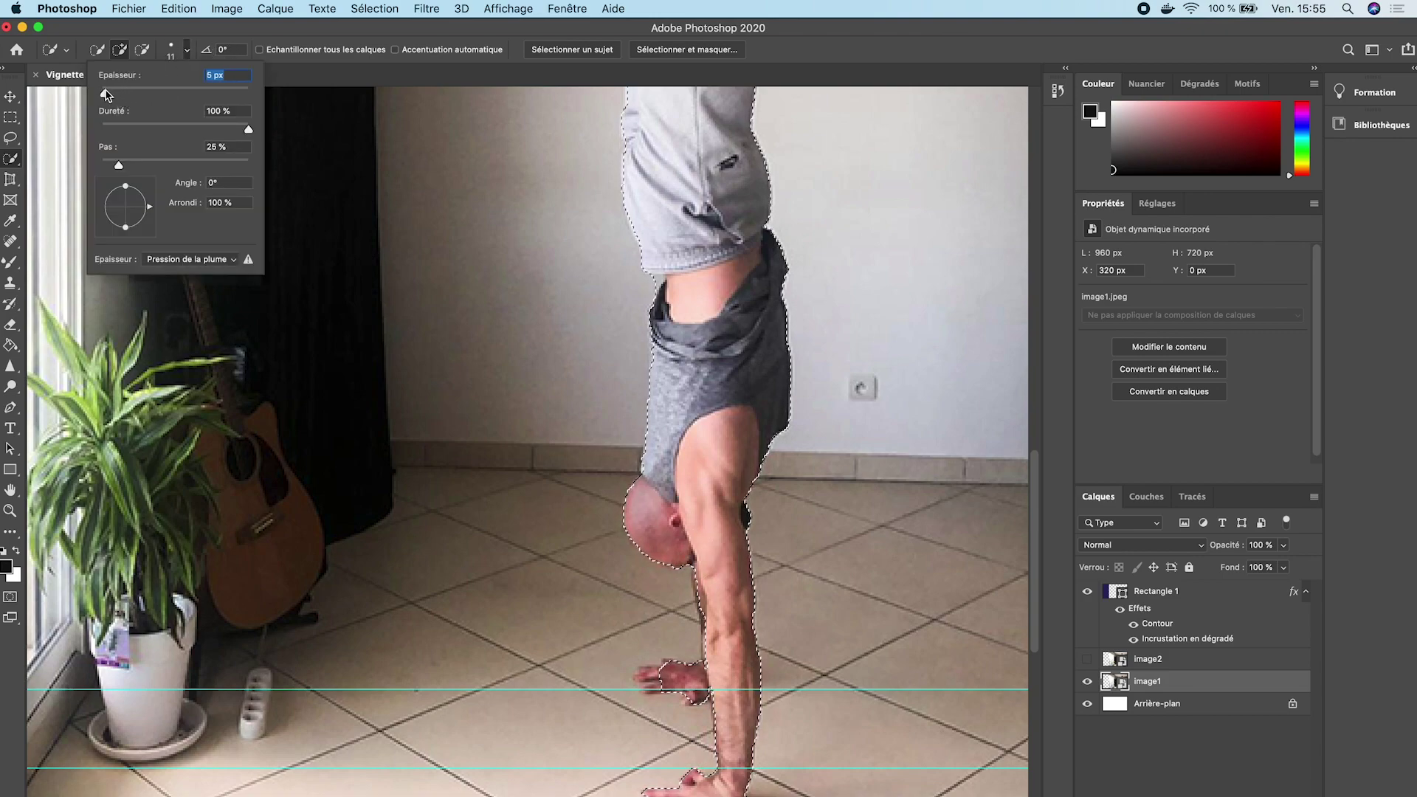
Extend the selection over the floor tile around the rear hand and subtract that floor area again.
left_click(653, 688)
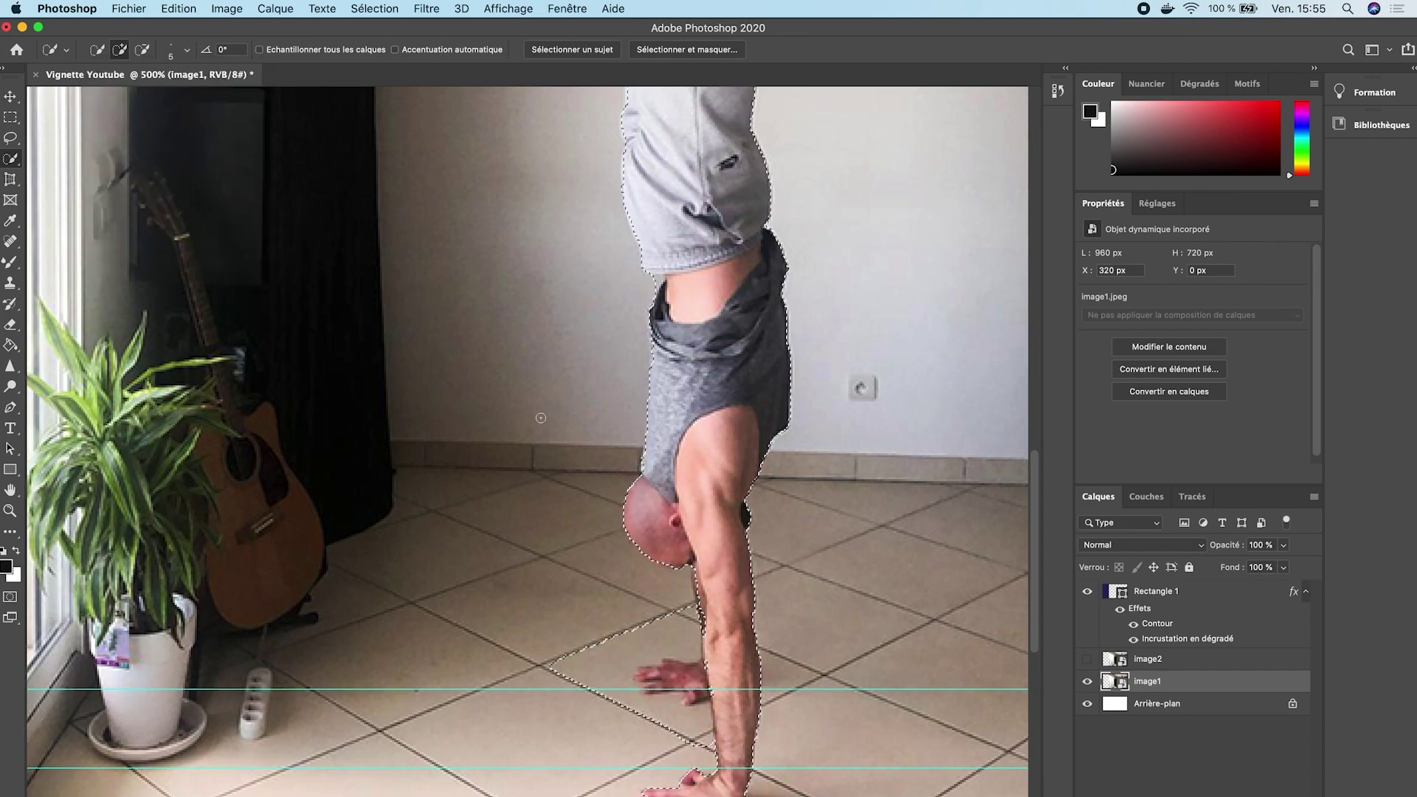
left_click(146, 54)
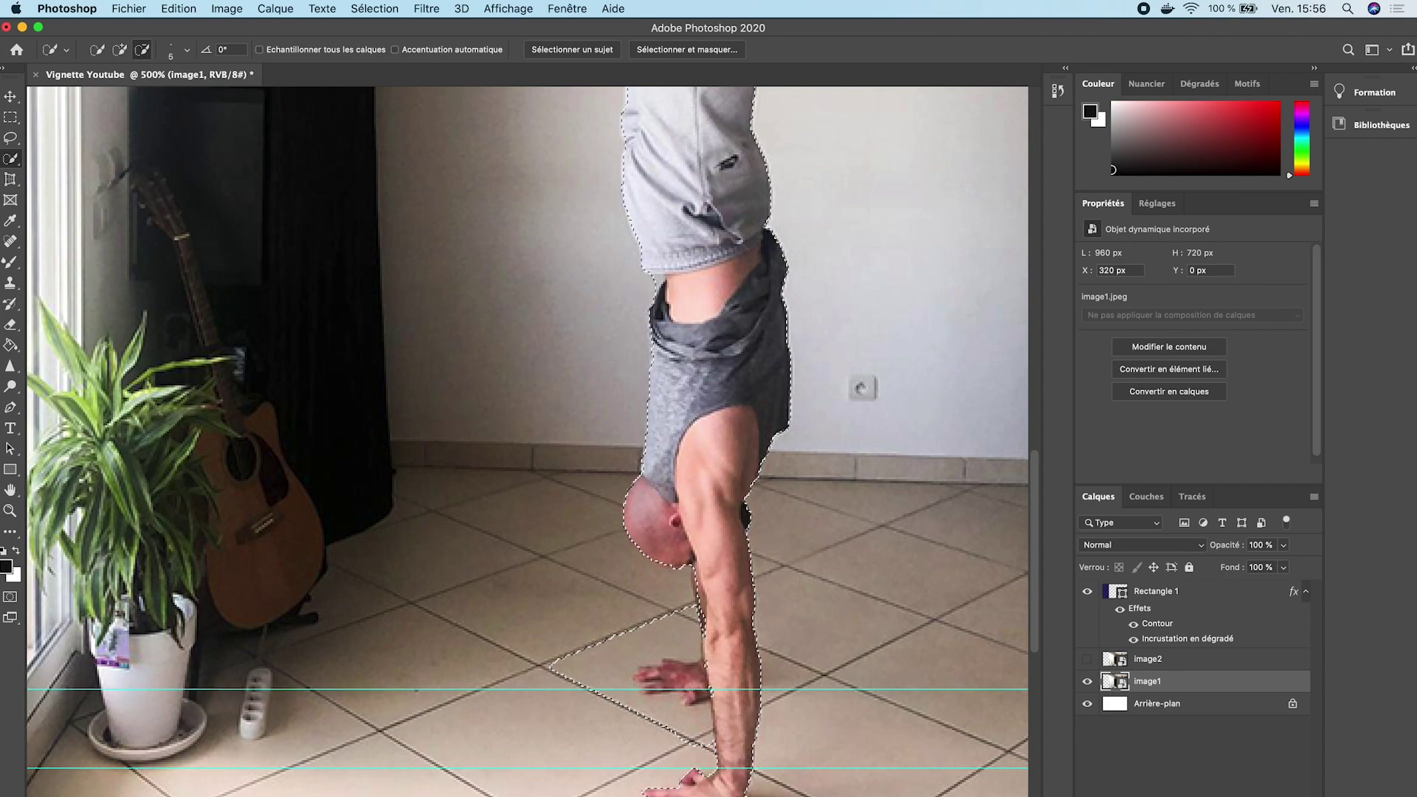
left_click(667, 621)
left_click(177, 9)
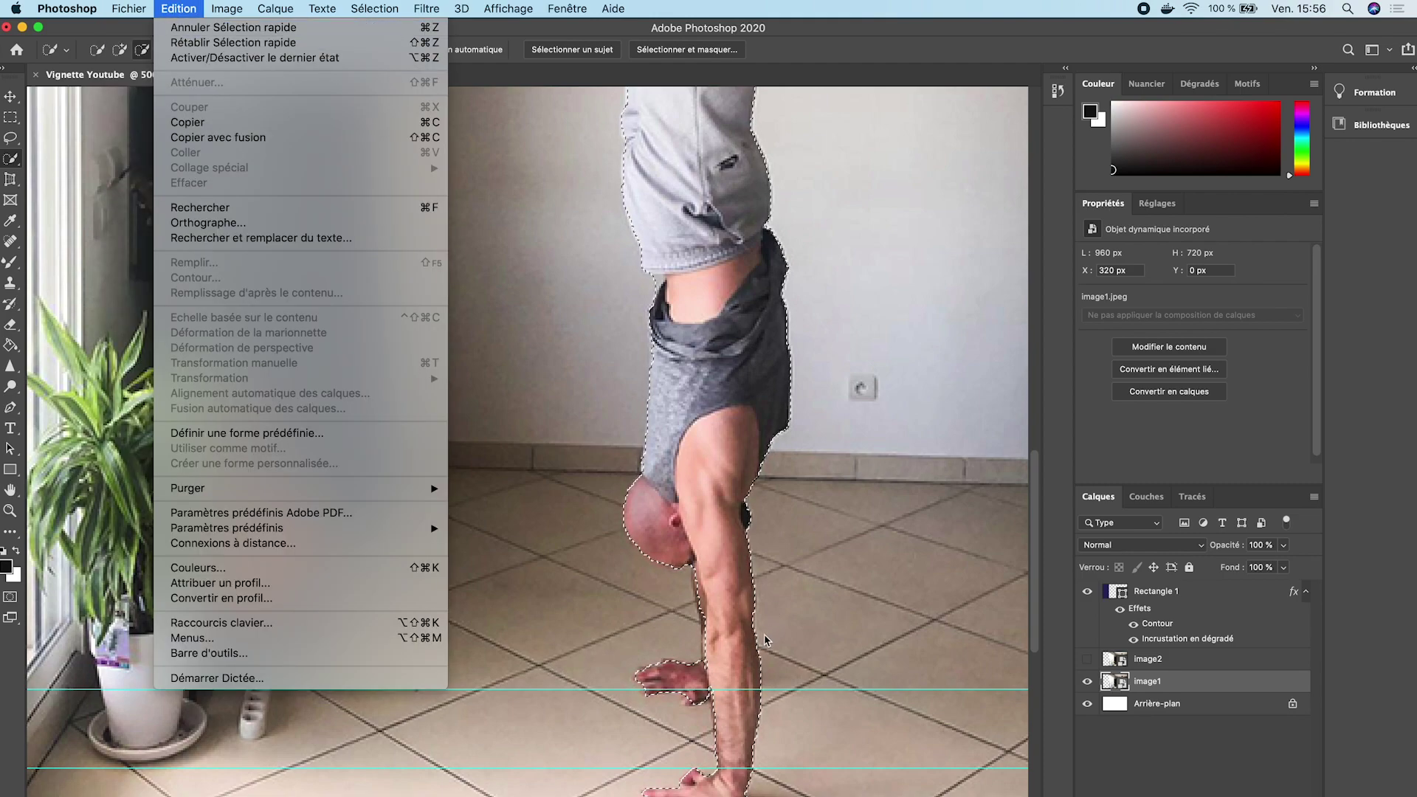
left_click(645, 676)
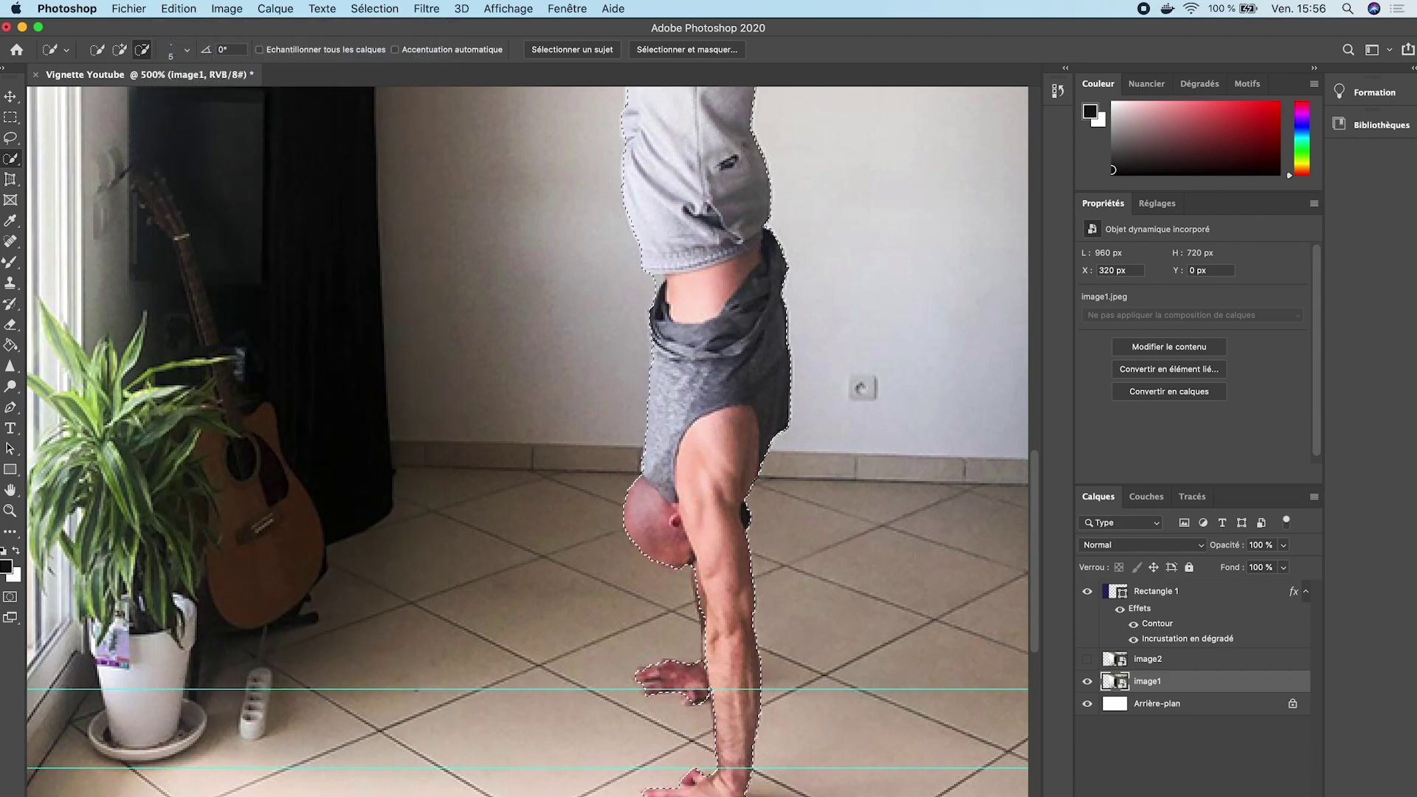
Examine the selection outline along the whole figure, from the hands up to the feet and back to the head.
left_click(122, 50)
left_click(144, 51)
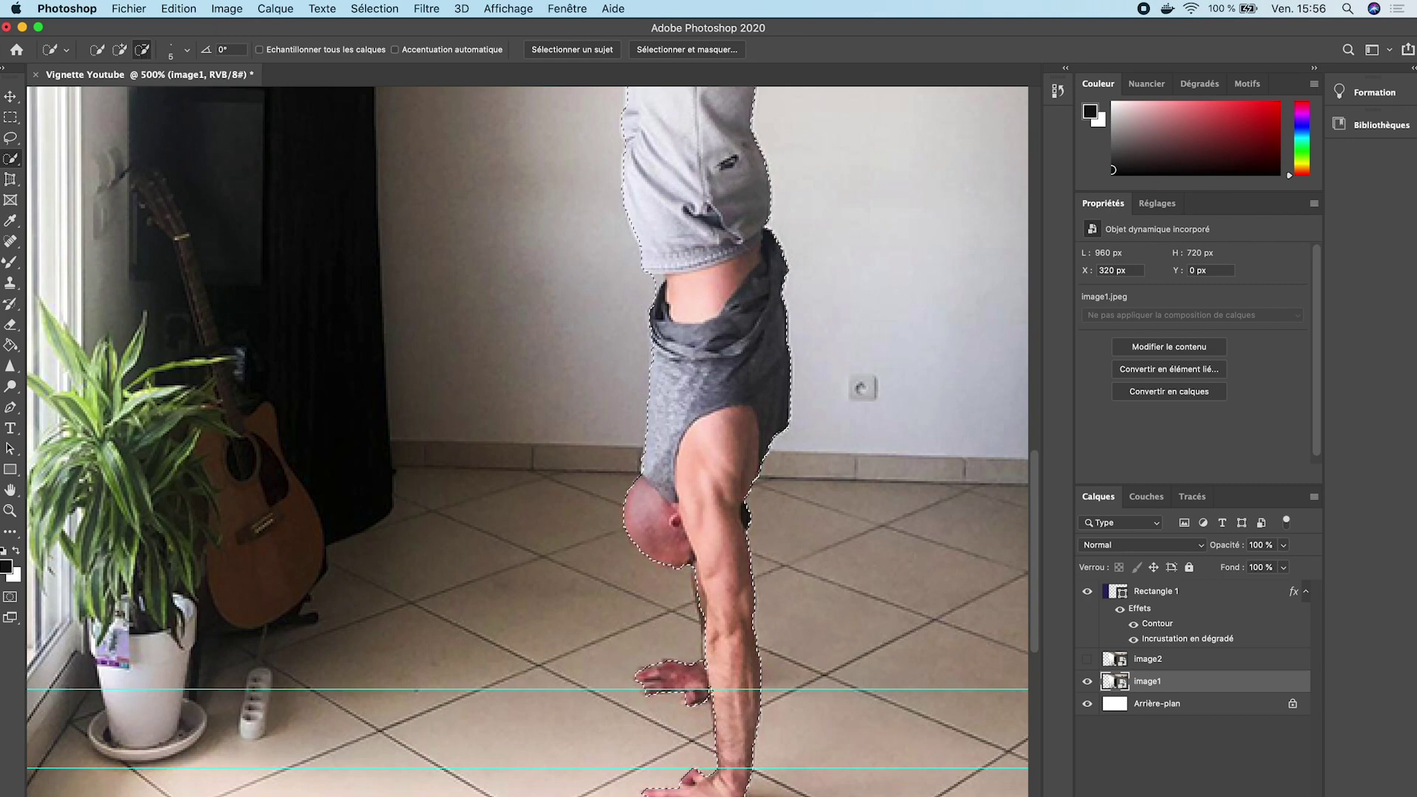
left_click(119, 50)
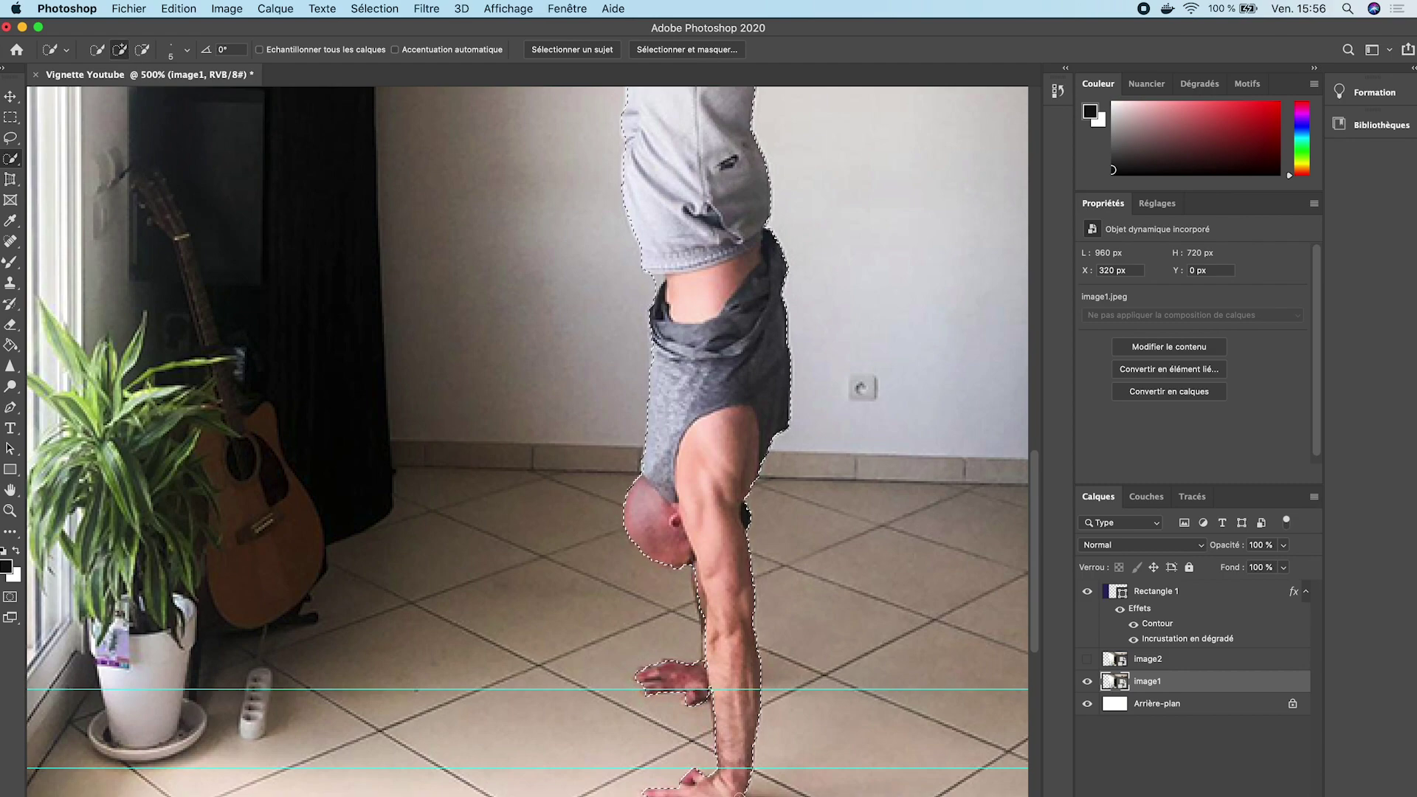
scroll(744, 560, "up", 10)
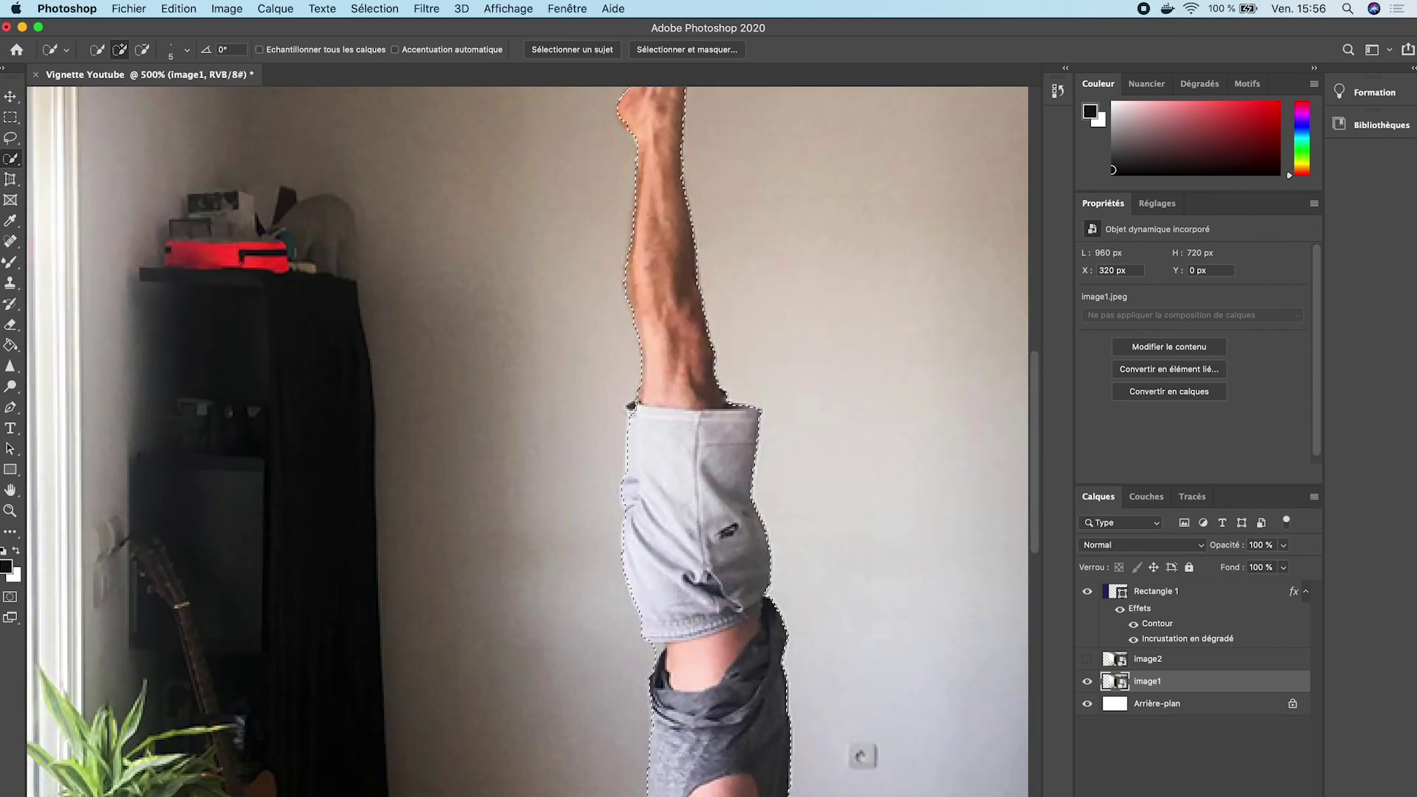
scroll(527, 440, "up", 5)
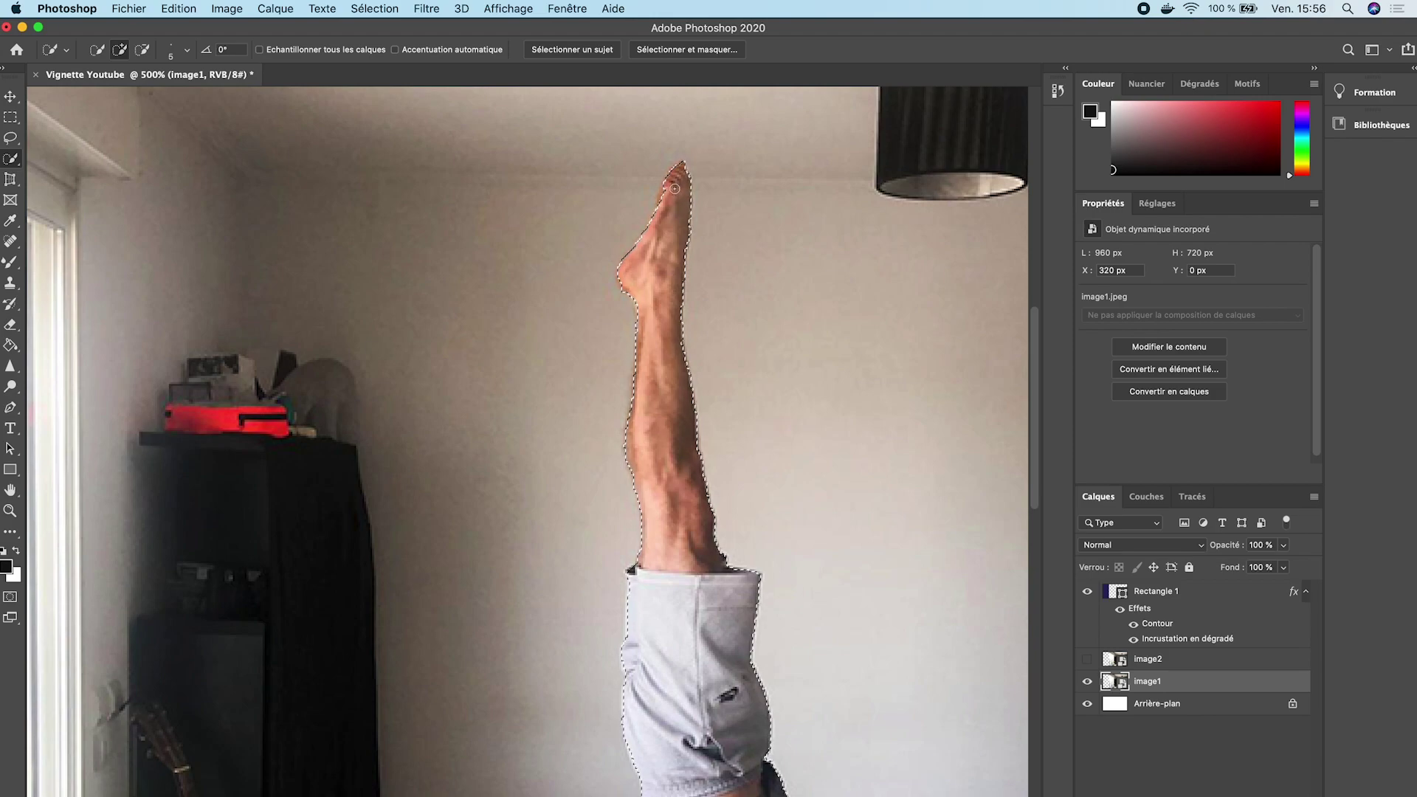
scroll(340, 279, "down", 3)
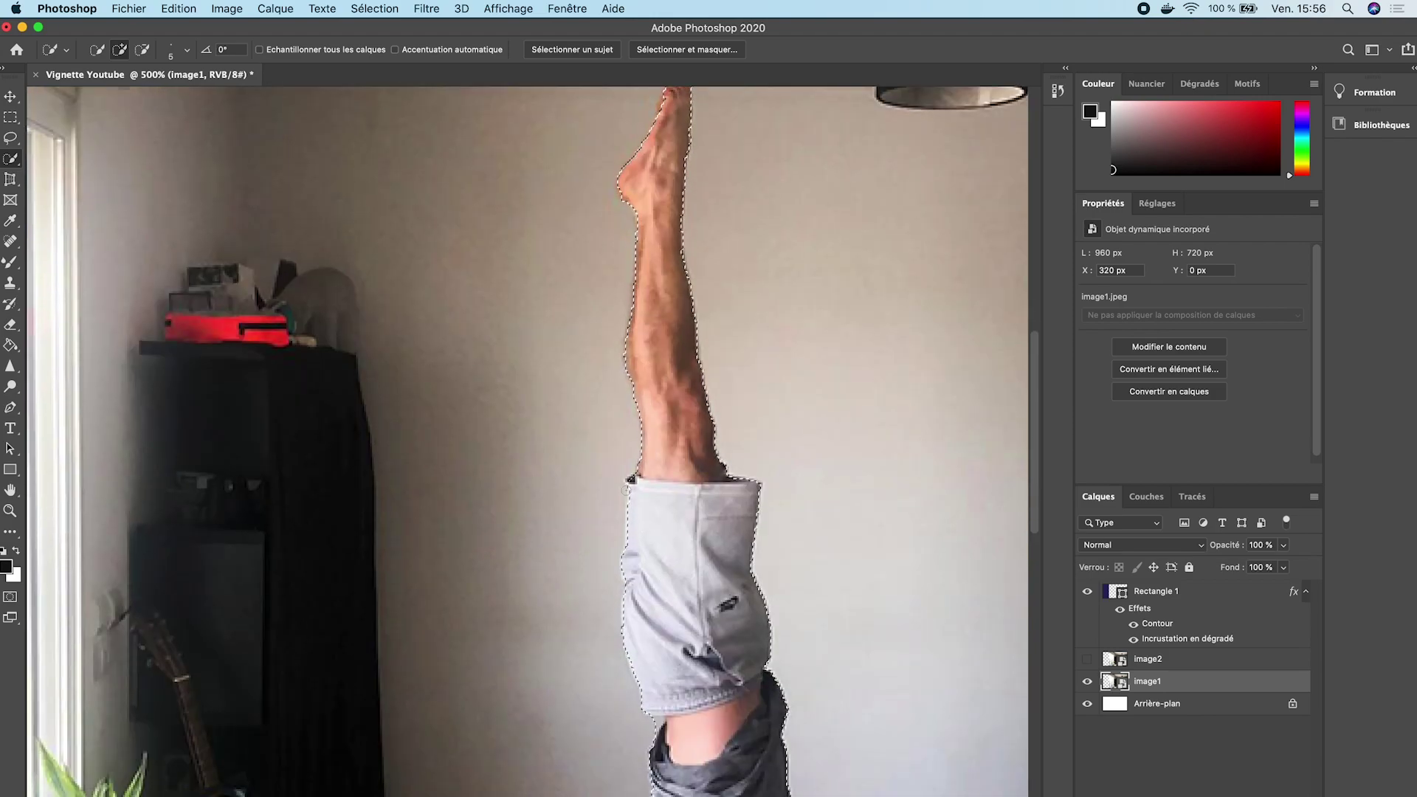
scroll(861, 598, "down", 7)
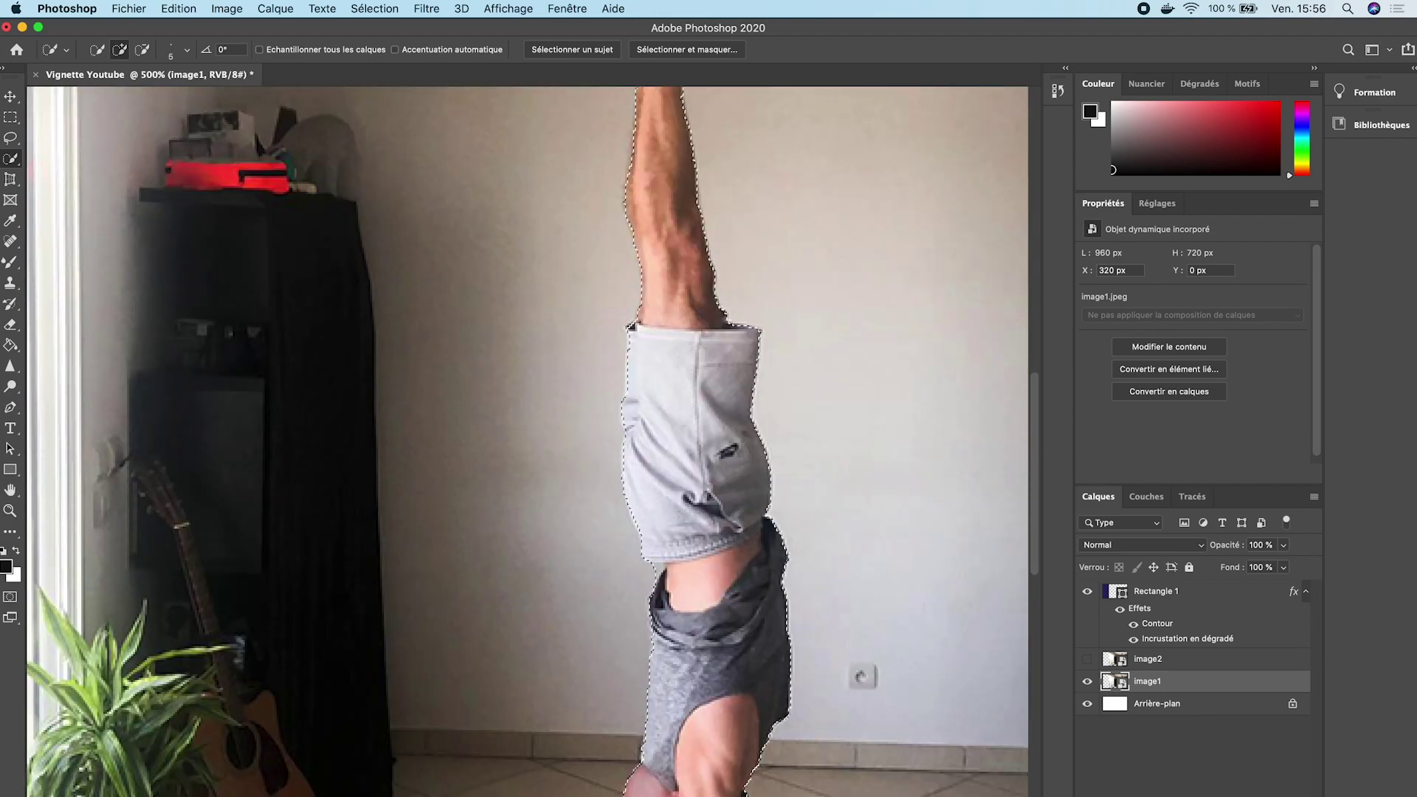
scroll(708, 573, "down", 9)
scroll(707, 573, "up", 1, "alt")
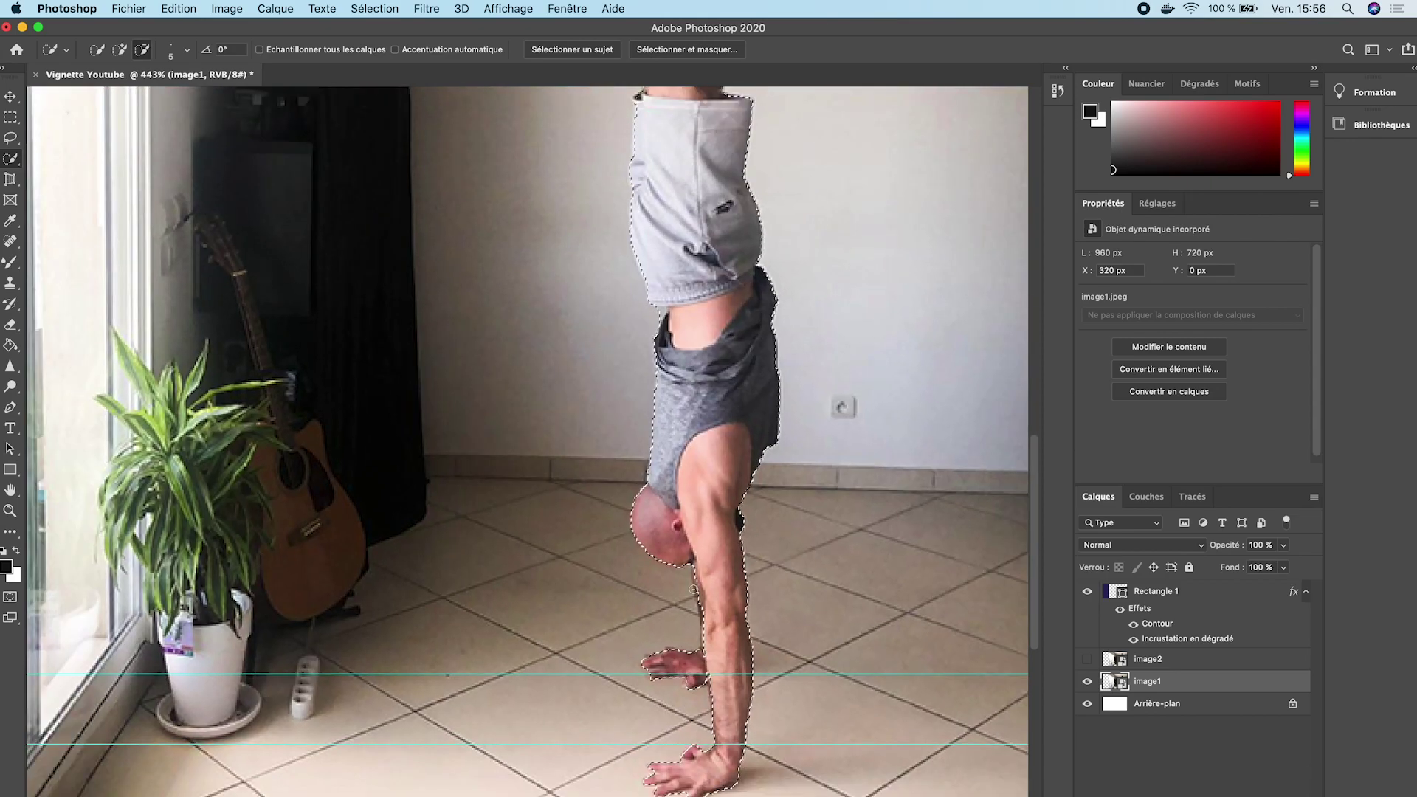
scroll(707, 573, "up", 4, "alt")
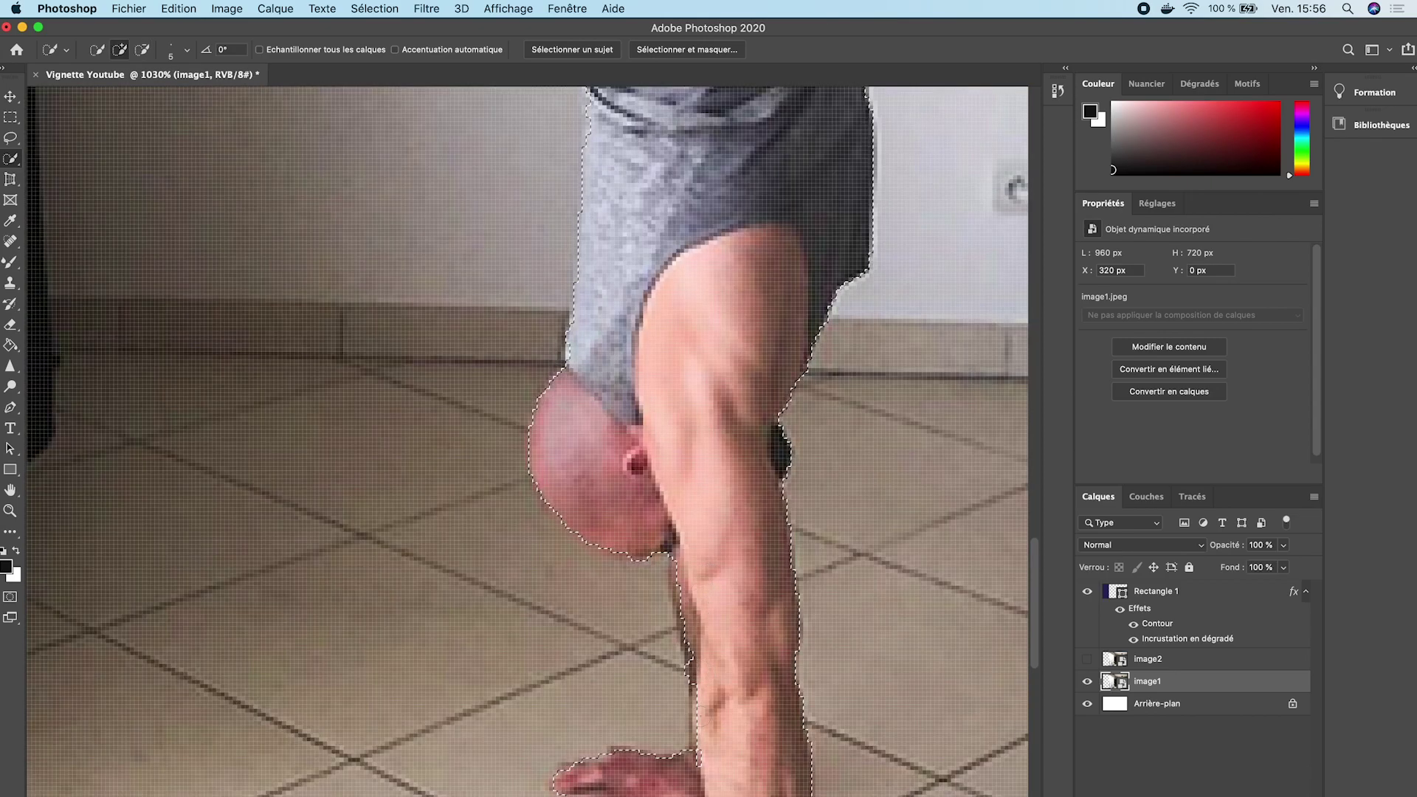
Undo the last change to the figure's selection.
key("super+z")
scroll(687, 580, "down", 10)
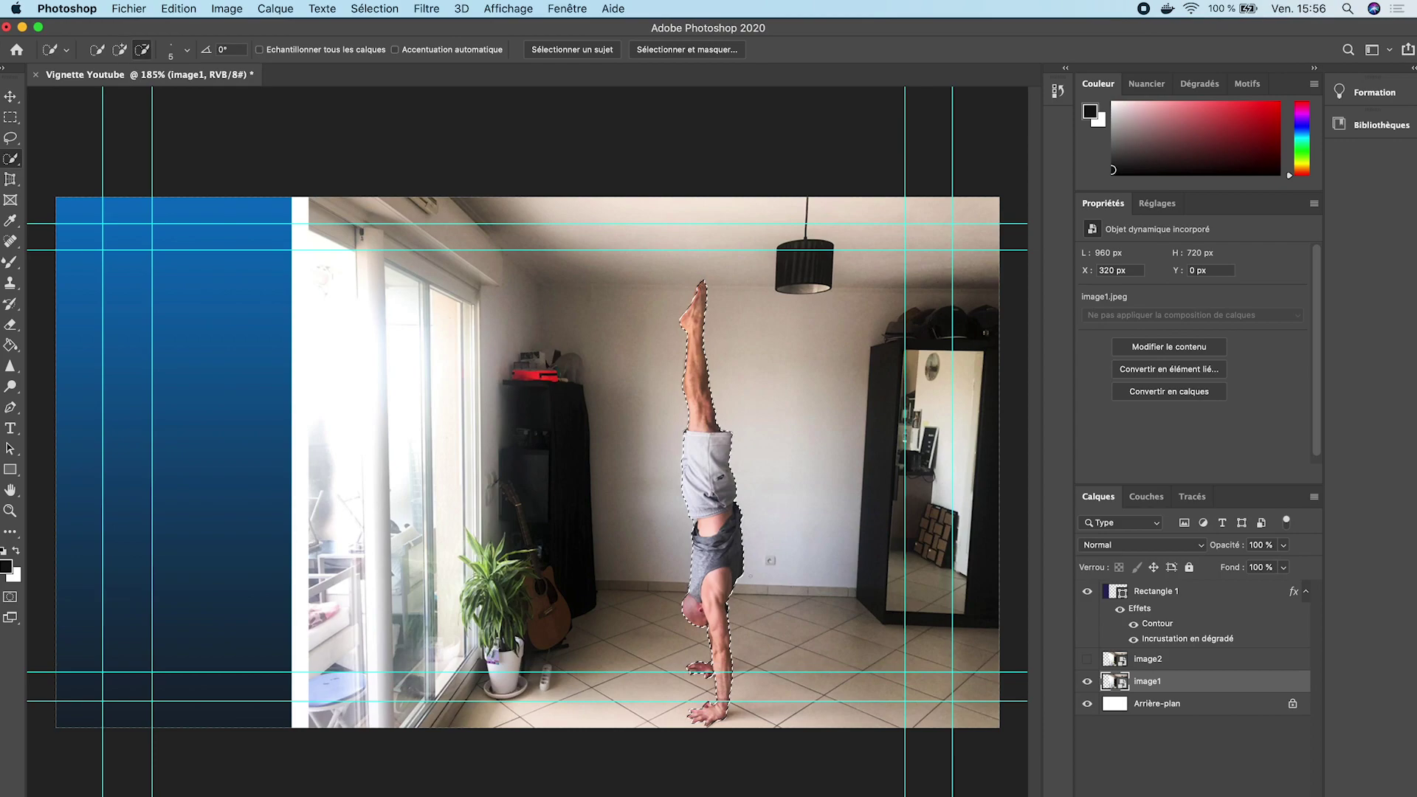
scroll(695, 590, "up", 2)
key("alt")
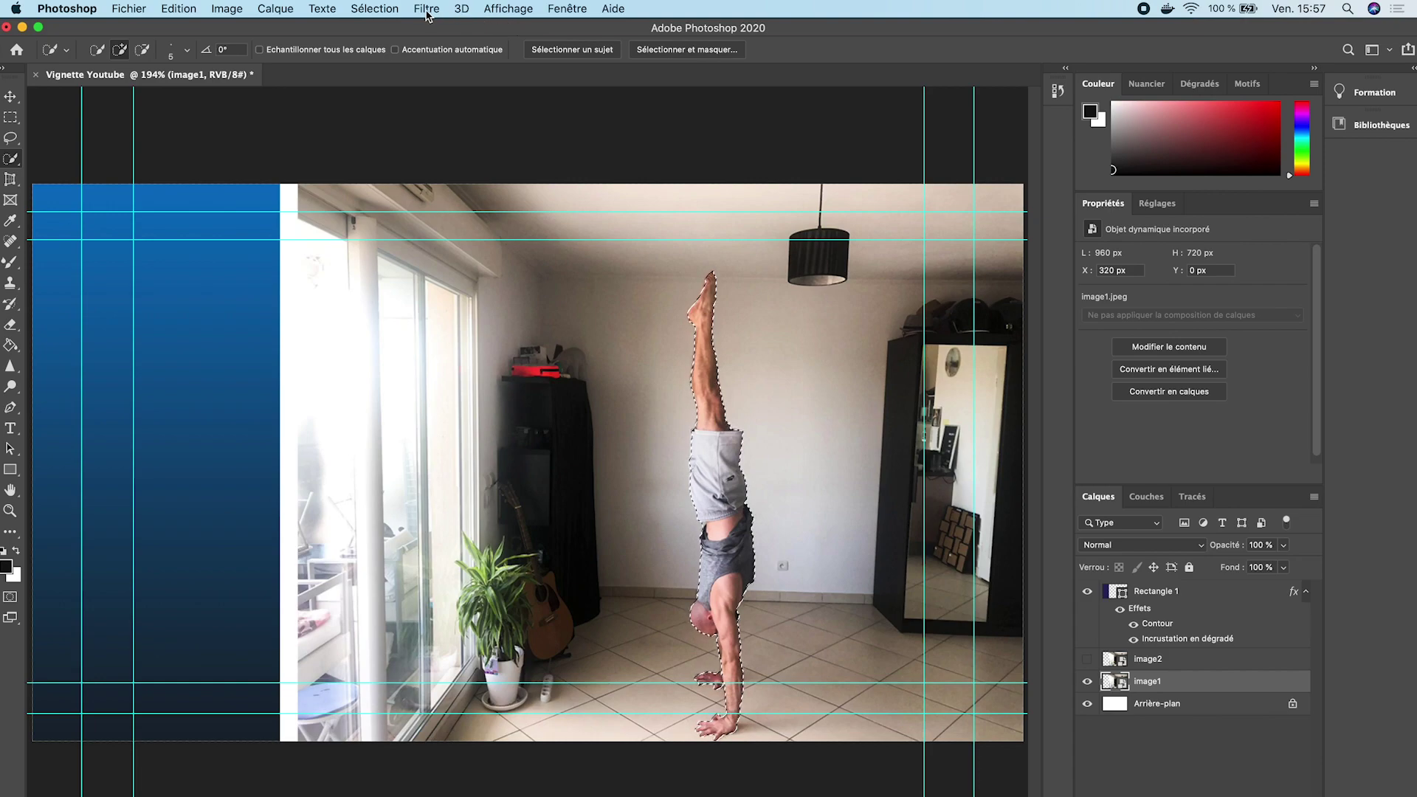
Open the figure's selection in Select and Mask and set the preview opacity to 100 %.
left_click(374, 9)
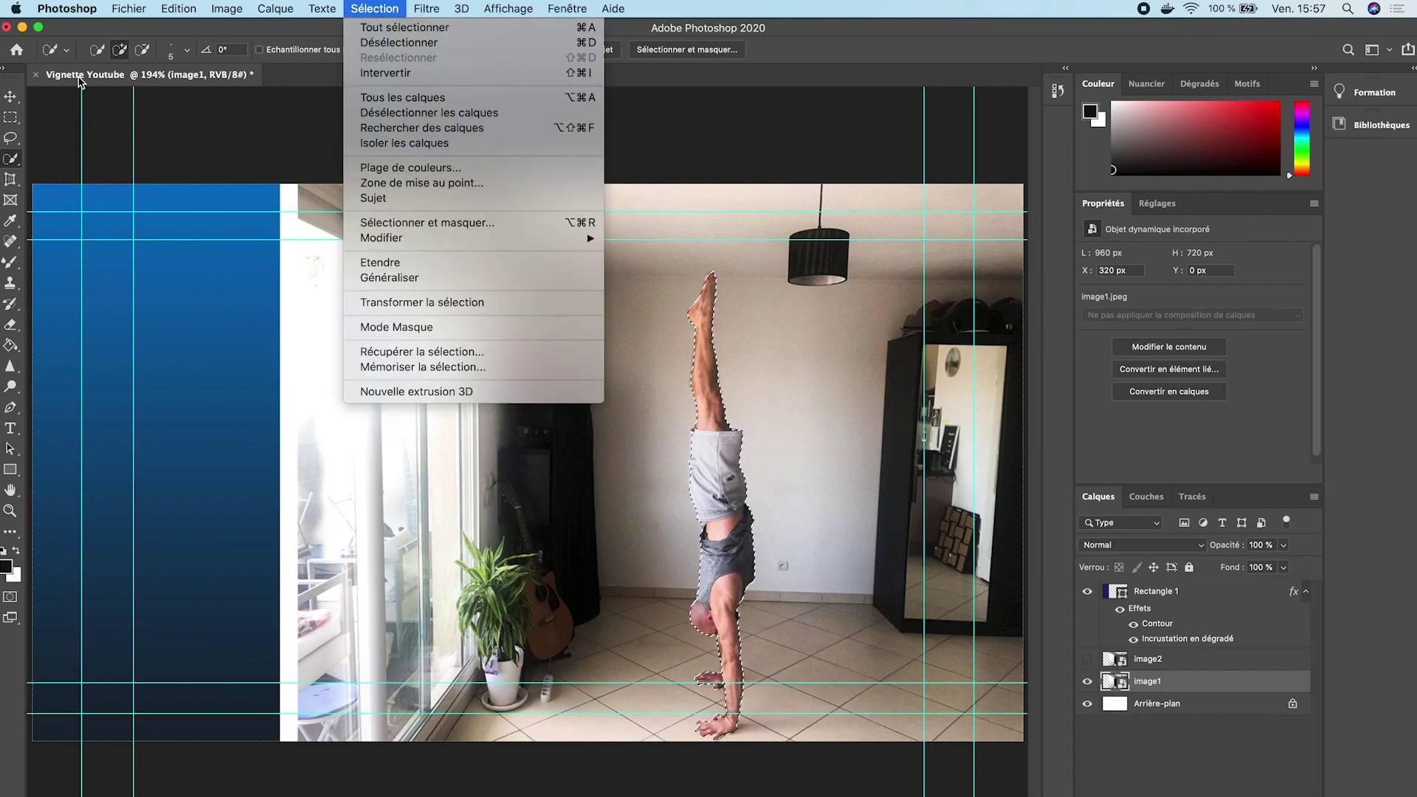
left_click(10, 97)
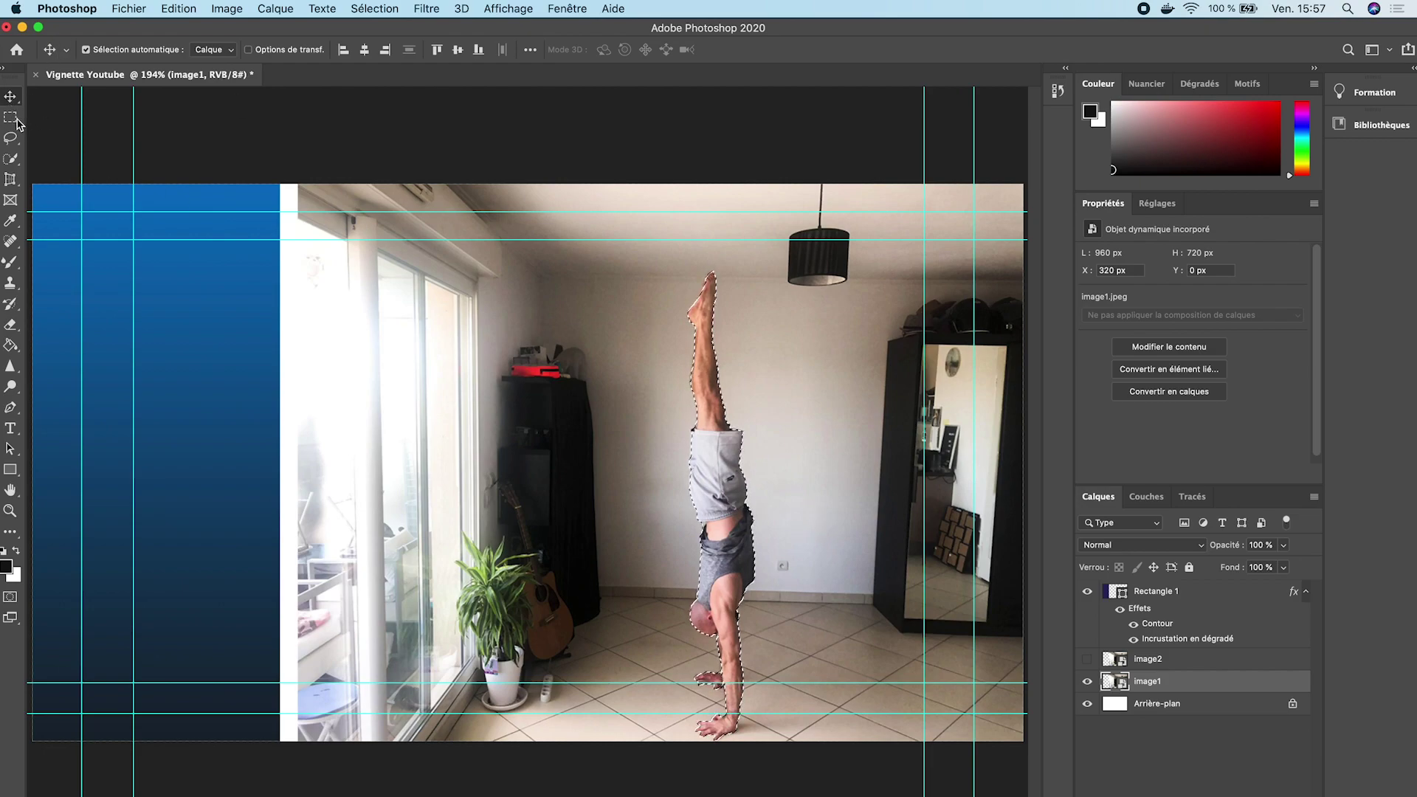
left_click(17, 118)
left_click(632, 51)
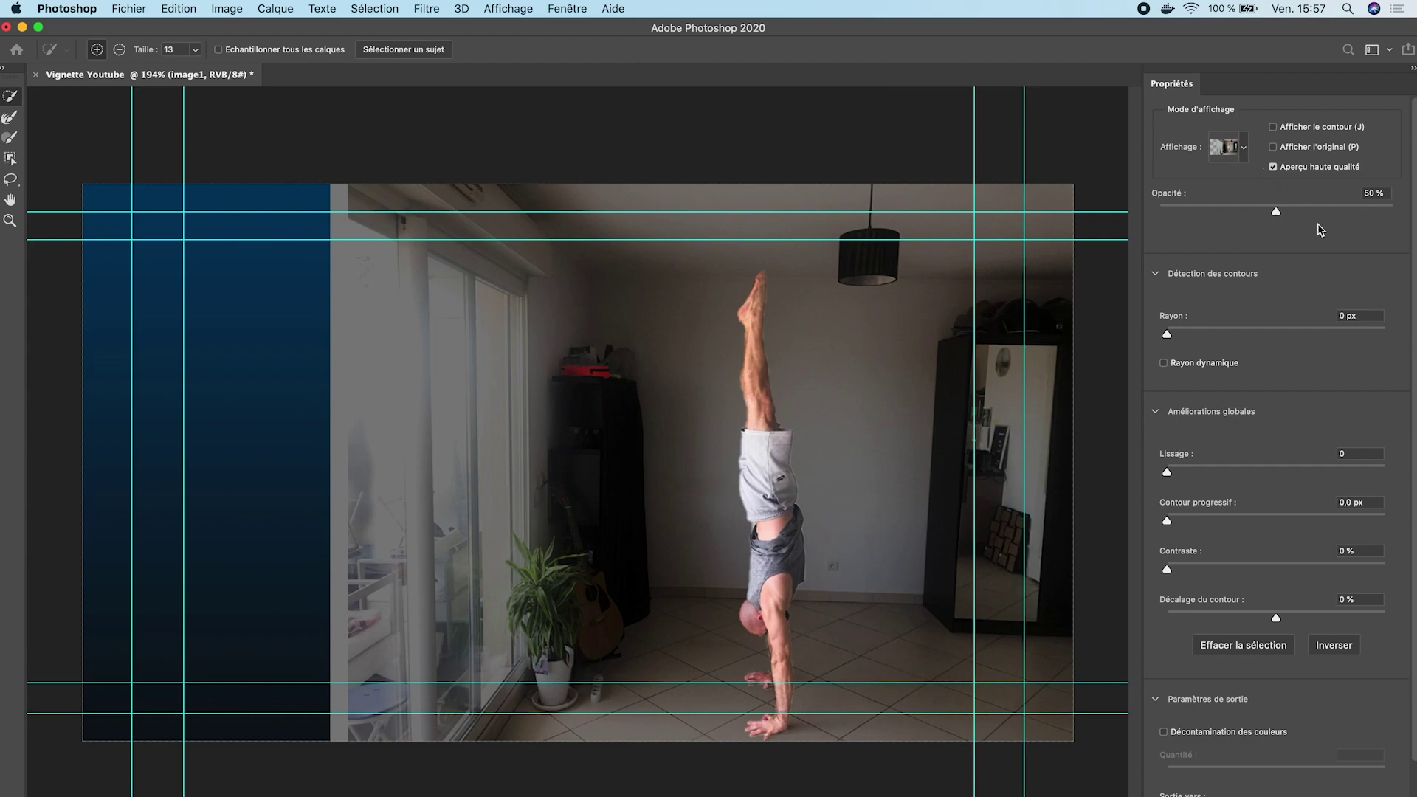
left_click_drag(1278, 213, 1392, 212)
scroll(837, 518, "up", 5, "alt")
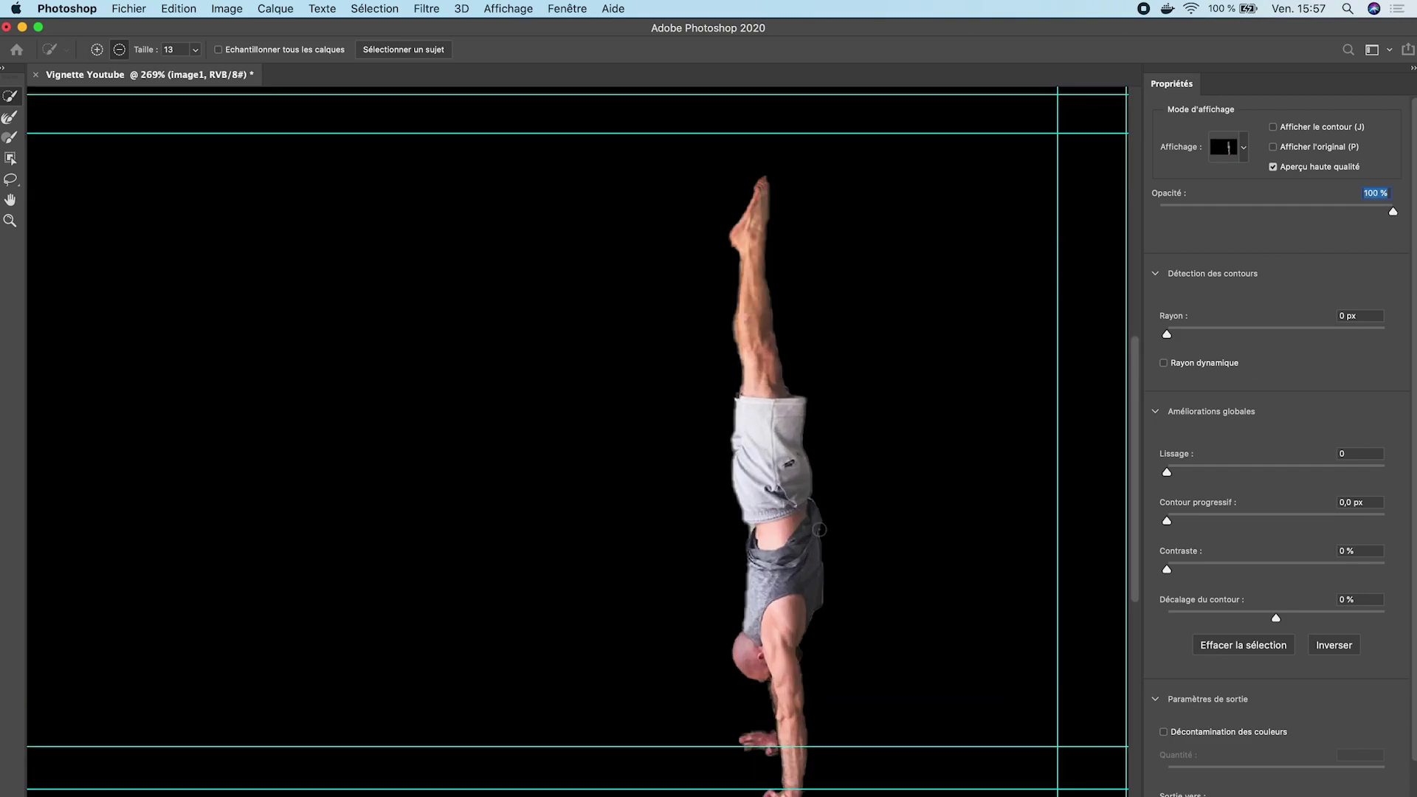
Refine the mask edge with an edge detection radius of 1 px and a smoothing of 10.
left_click(1348, 316)
key("Up")
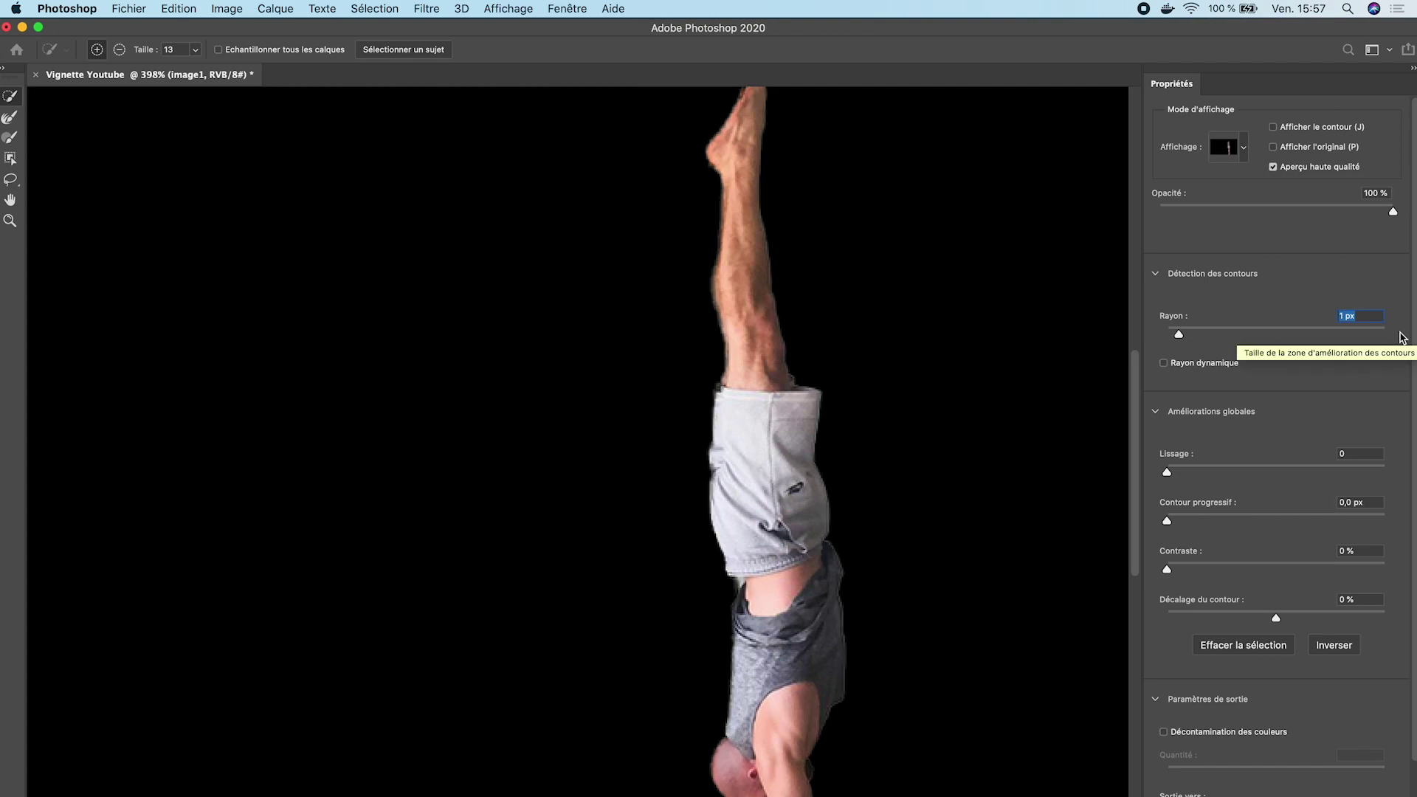
left_click(1345, 454)
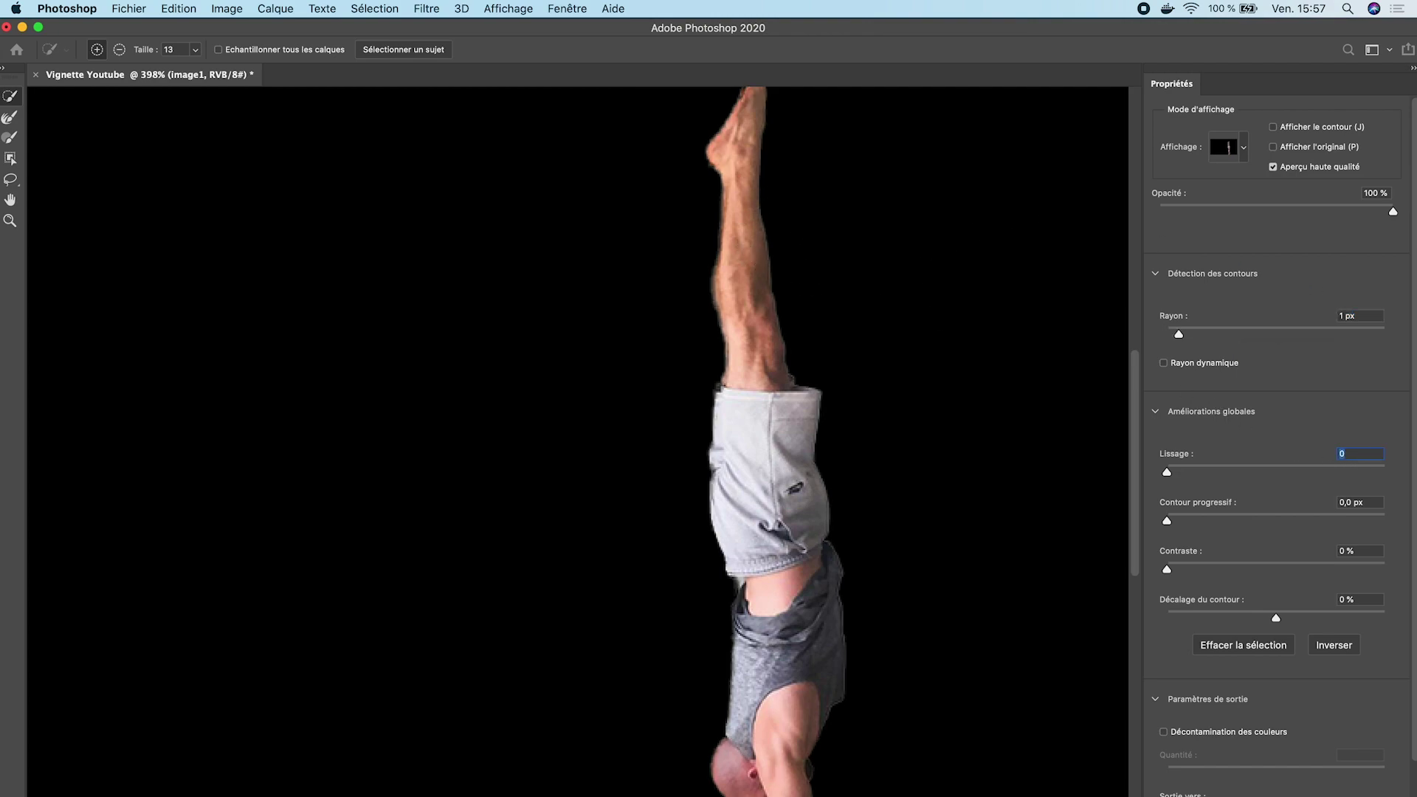
key("shift+Up")
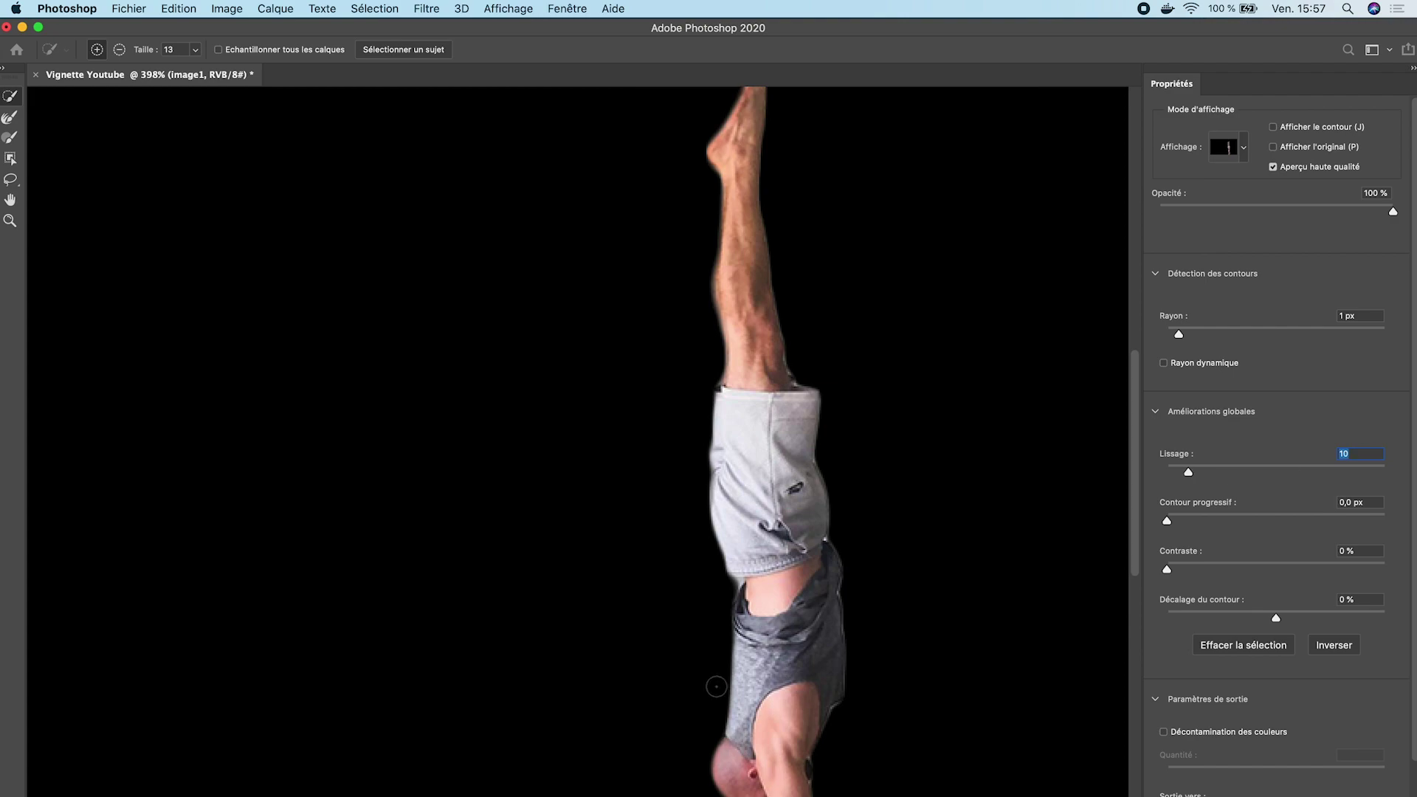
scroll(866, 647, "down", 5)
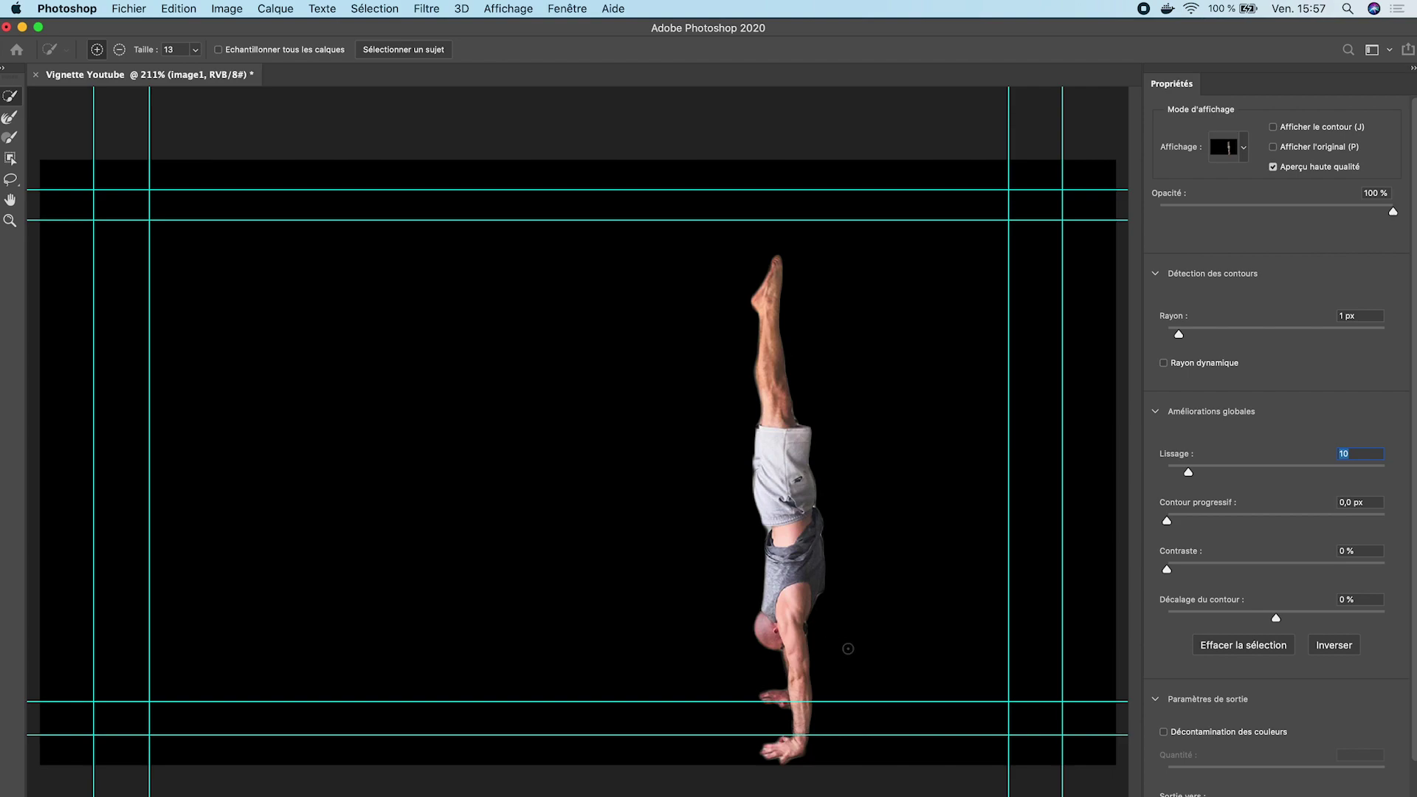
Try a Shift Edge of -3 % on the mask and reset it to 0 %, leaving Contrast at 0 %.
left_click(1358, 599)
key("Down")
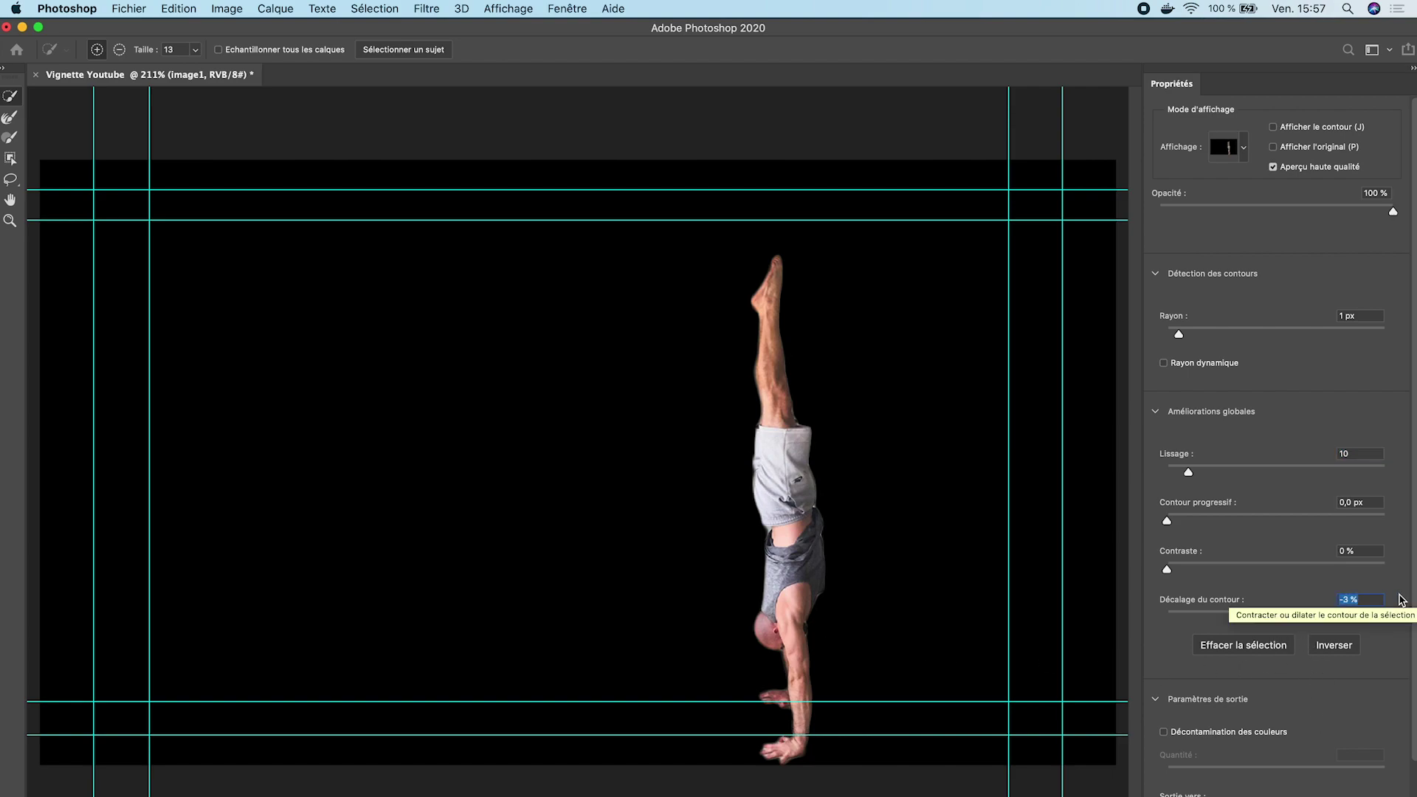
scroll(753, 579, "up", 5)
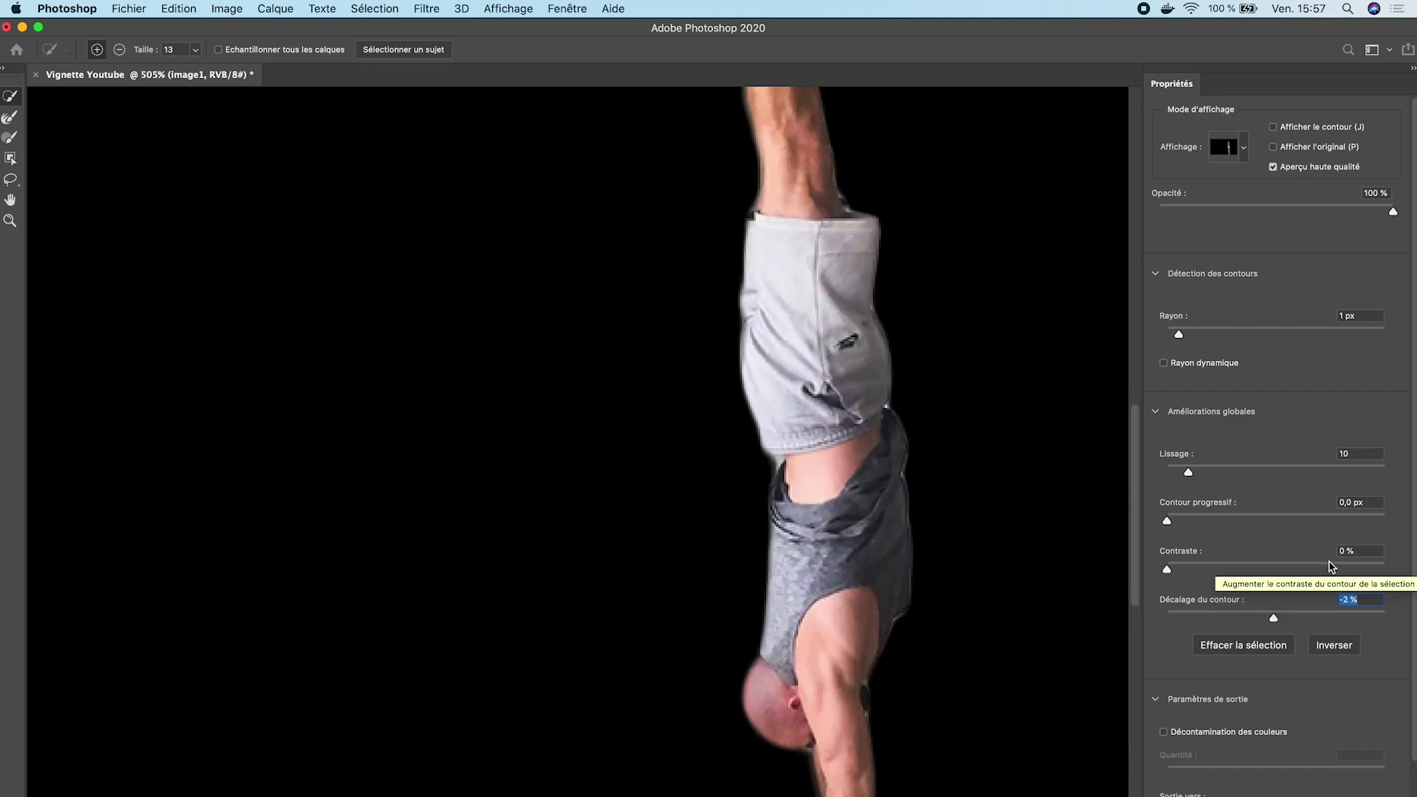
left_click(1357, 551)
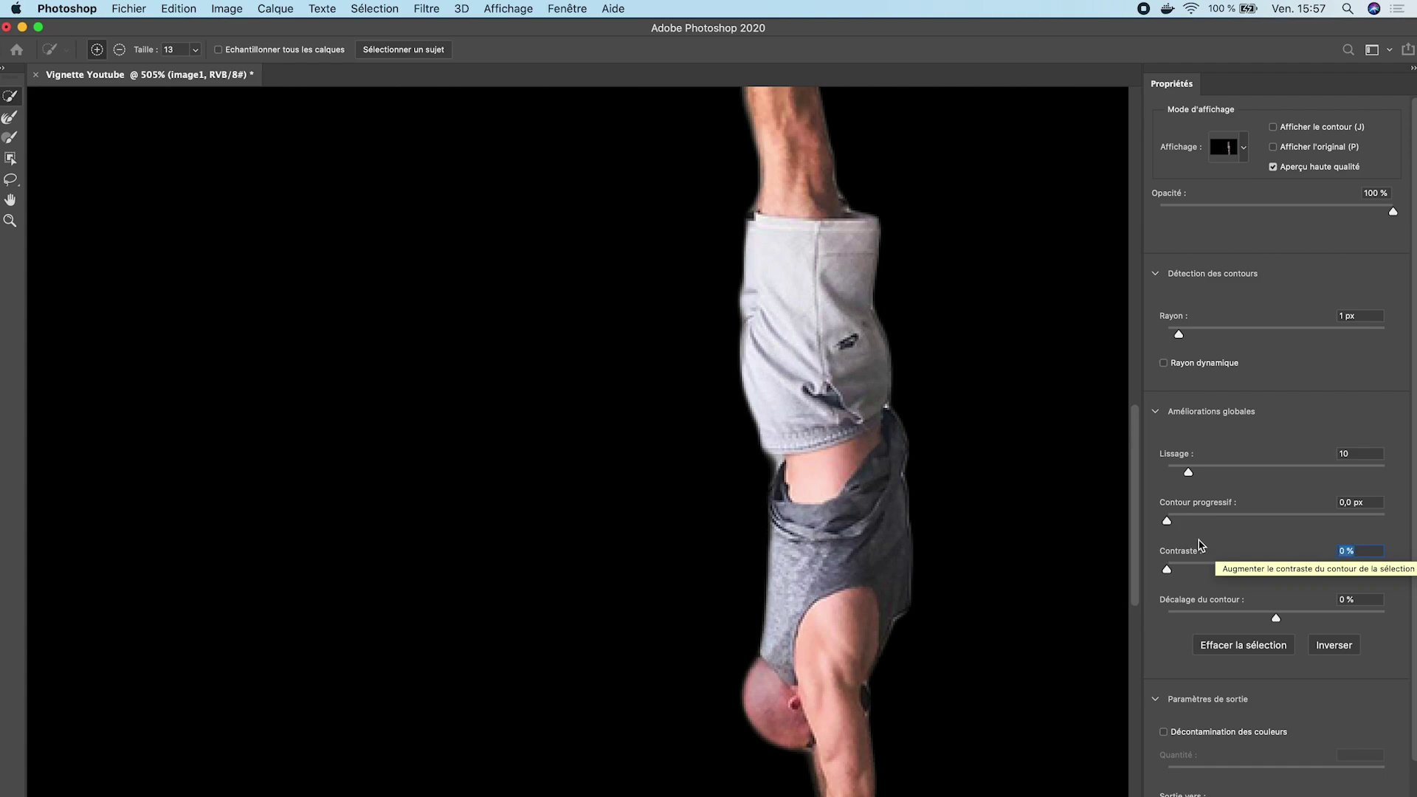
scroll(951, 567, "down", 5)
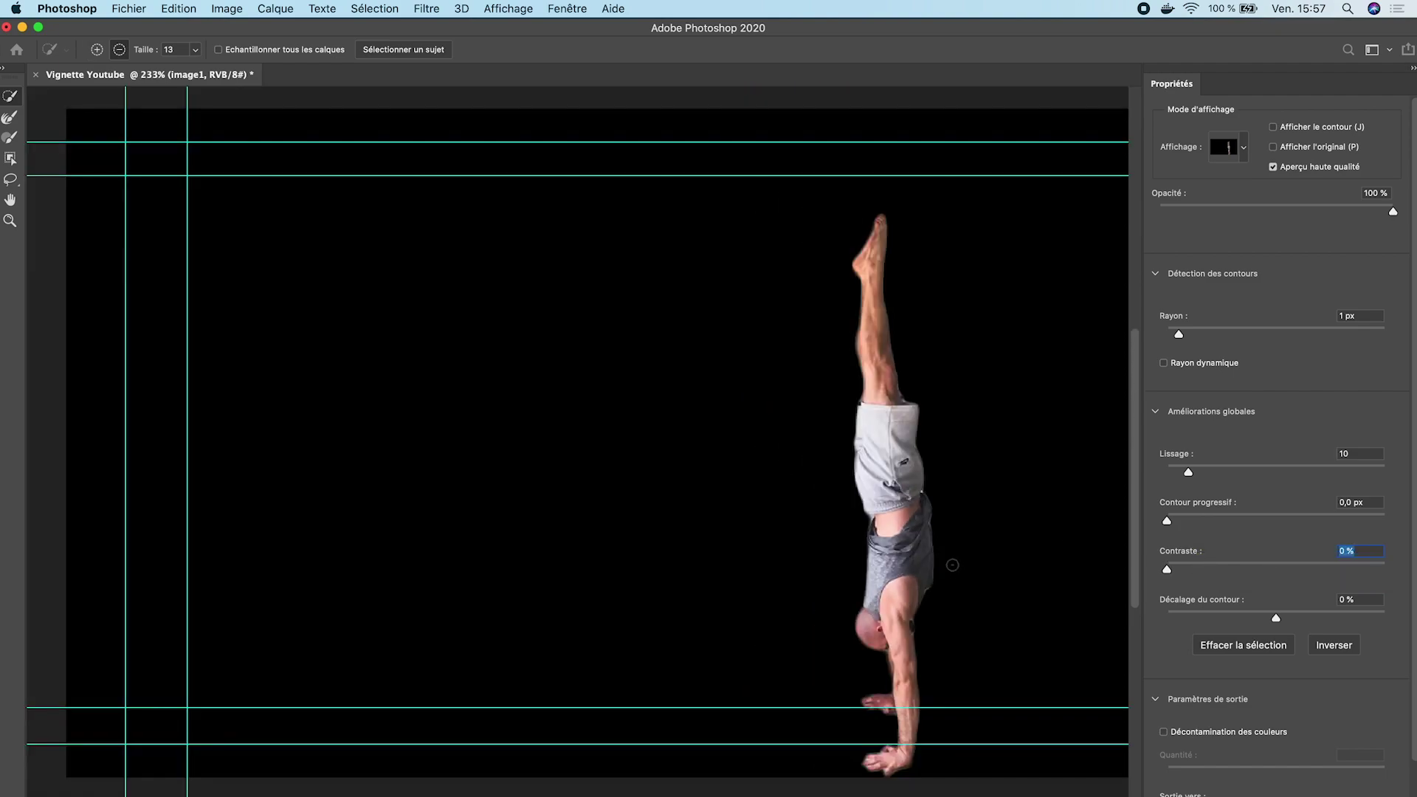
Accept the refined mask as a selection and copy the handstand figure onto its own layer above image1.
key("Return")
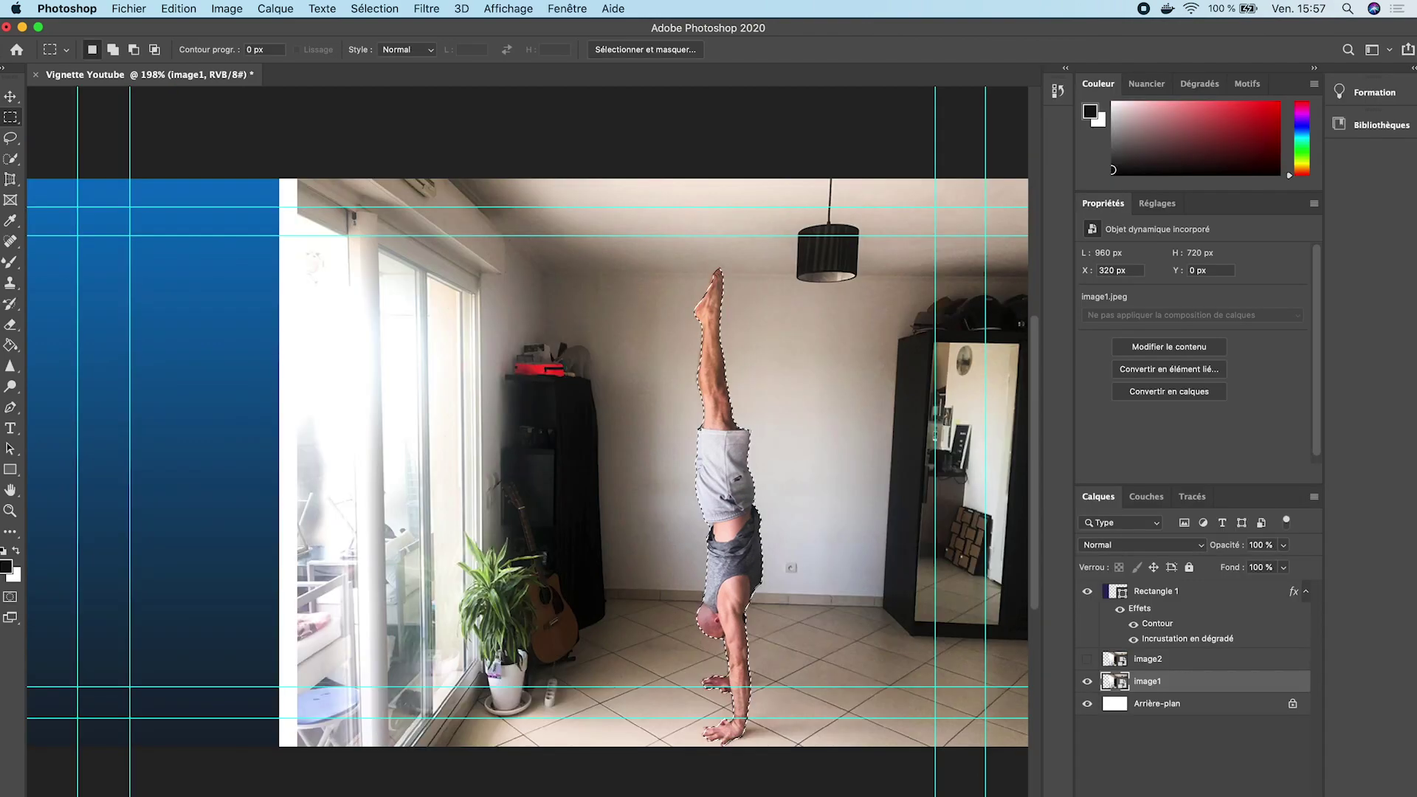
right_click(716, 487)
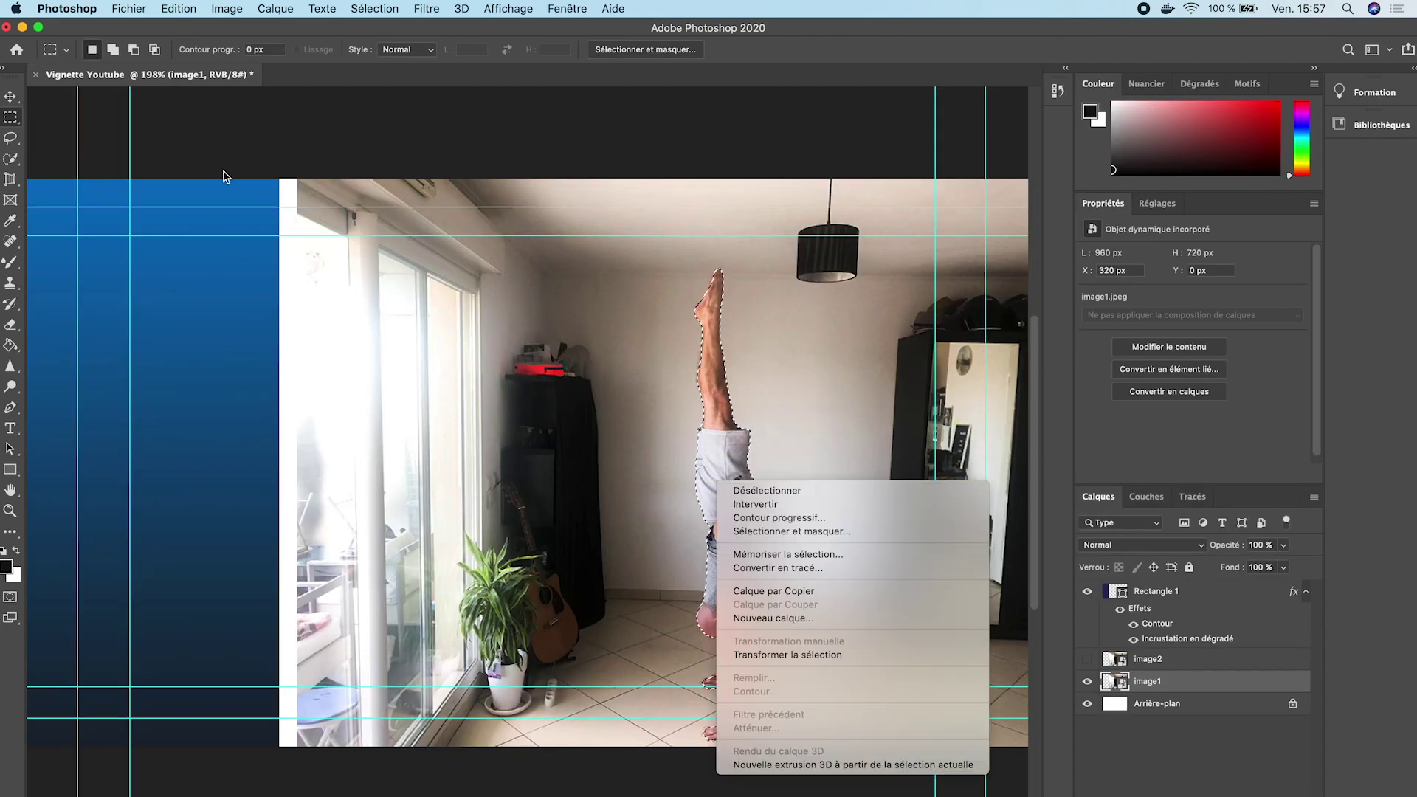
left_click(11, 98)
left_click(11, 98)
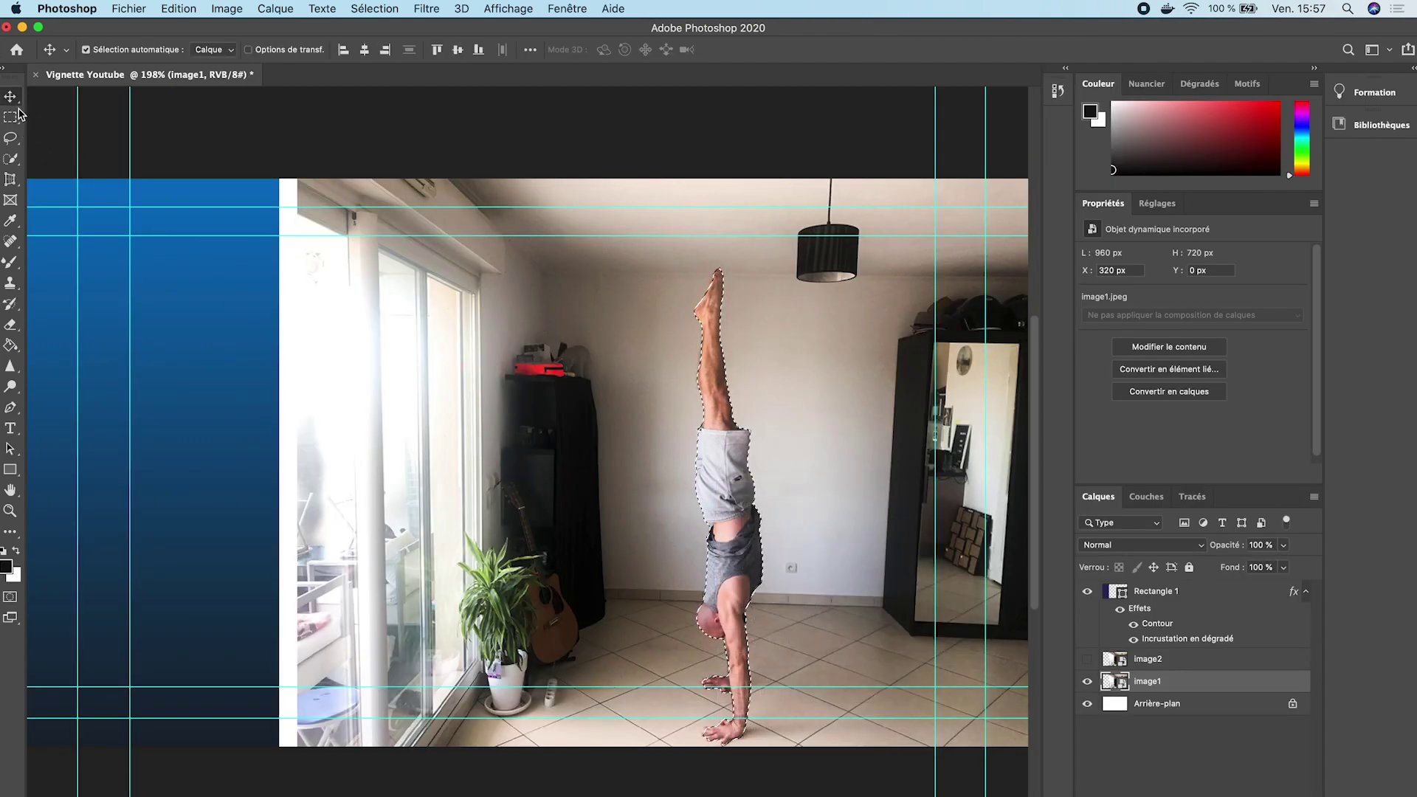
right_click(724, 515)
left_click(12, 103)
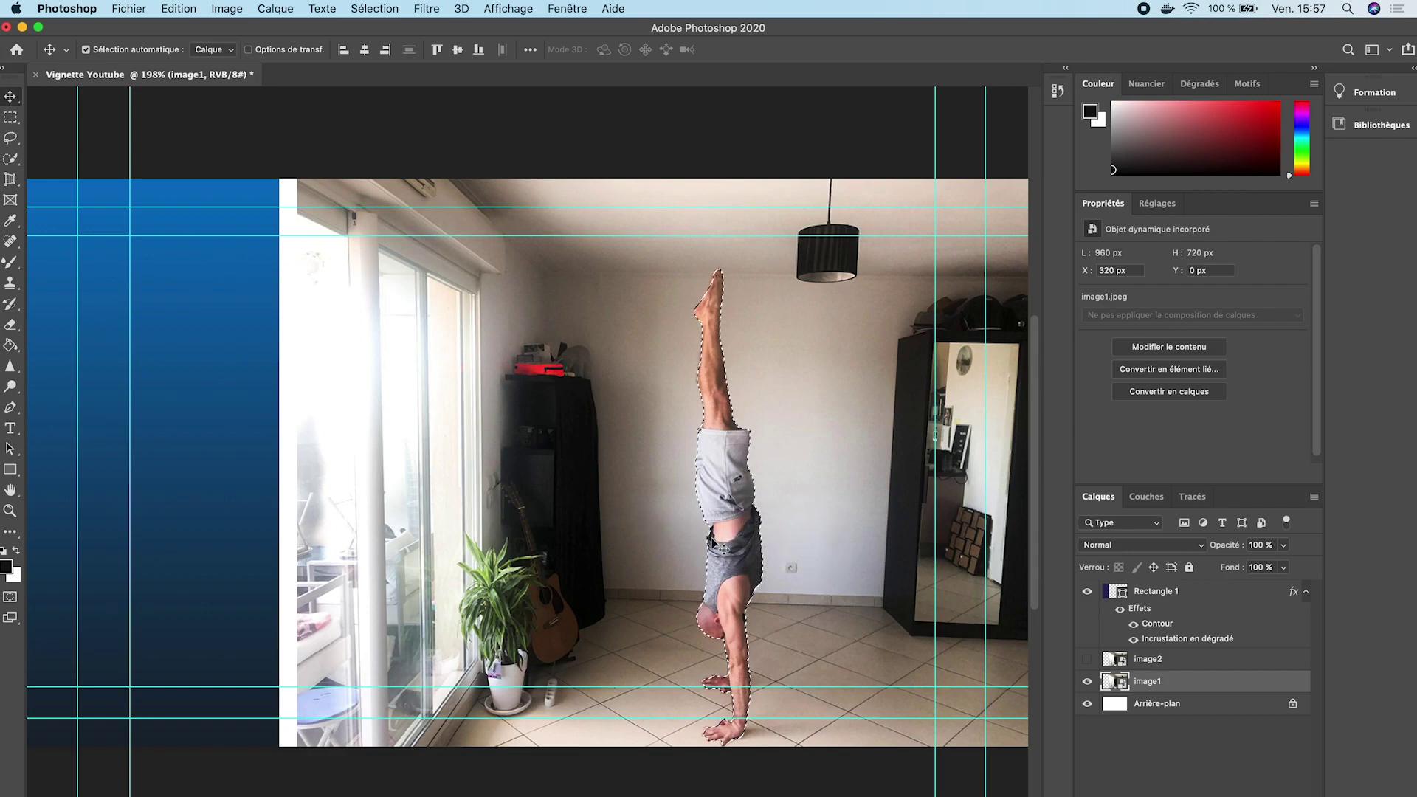
key("super+c")
key("super+v")
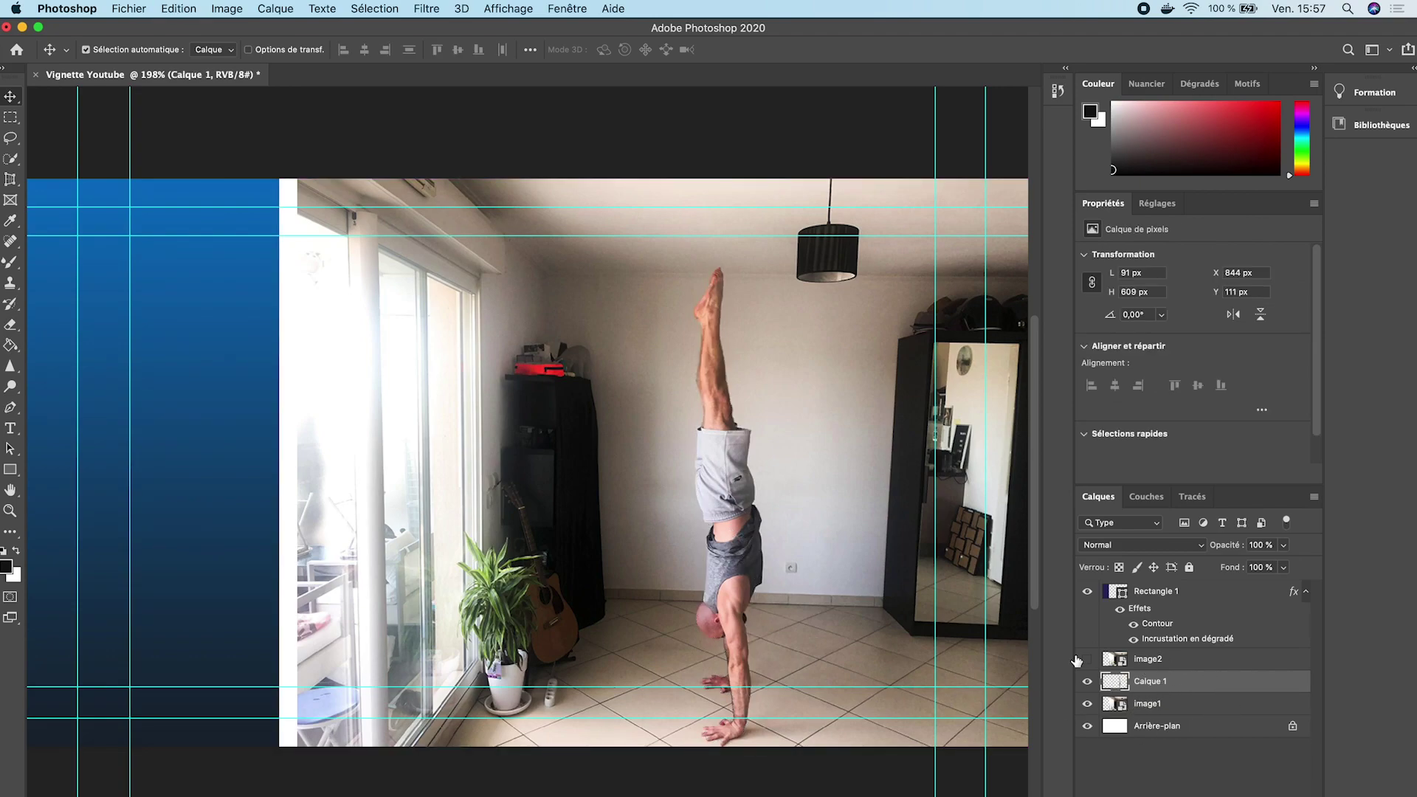
Duplicate the cut-out handstand figure on a new layer and place the copy over the window area, at about X 523 px, Y 46 px.
mouse_move(734, 543)
left_mouse_down()
mouse_move(626, 541)
mouse_move(732, 551)
left_mouse_up()
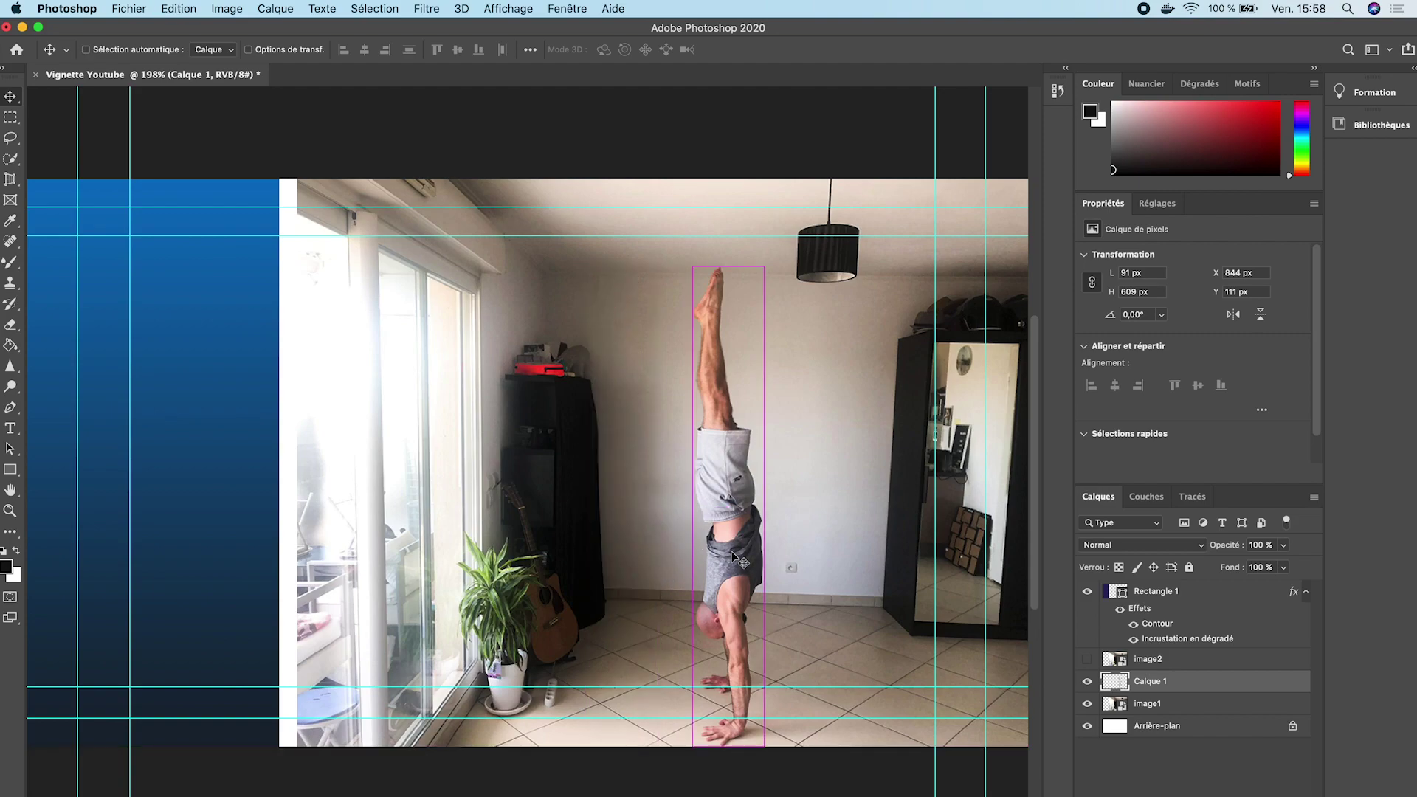
key("super+c")
key("super+v")
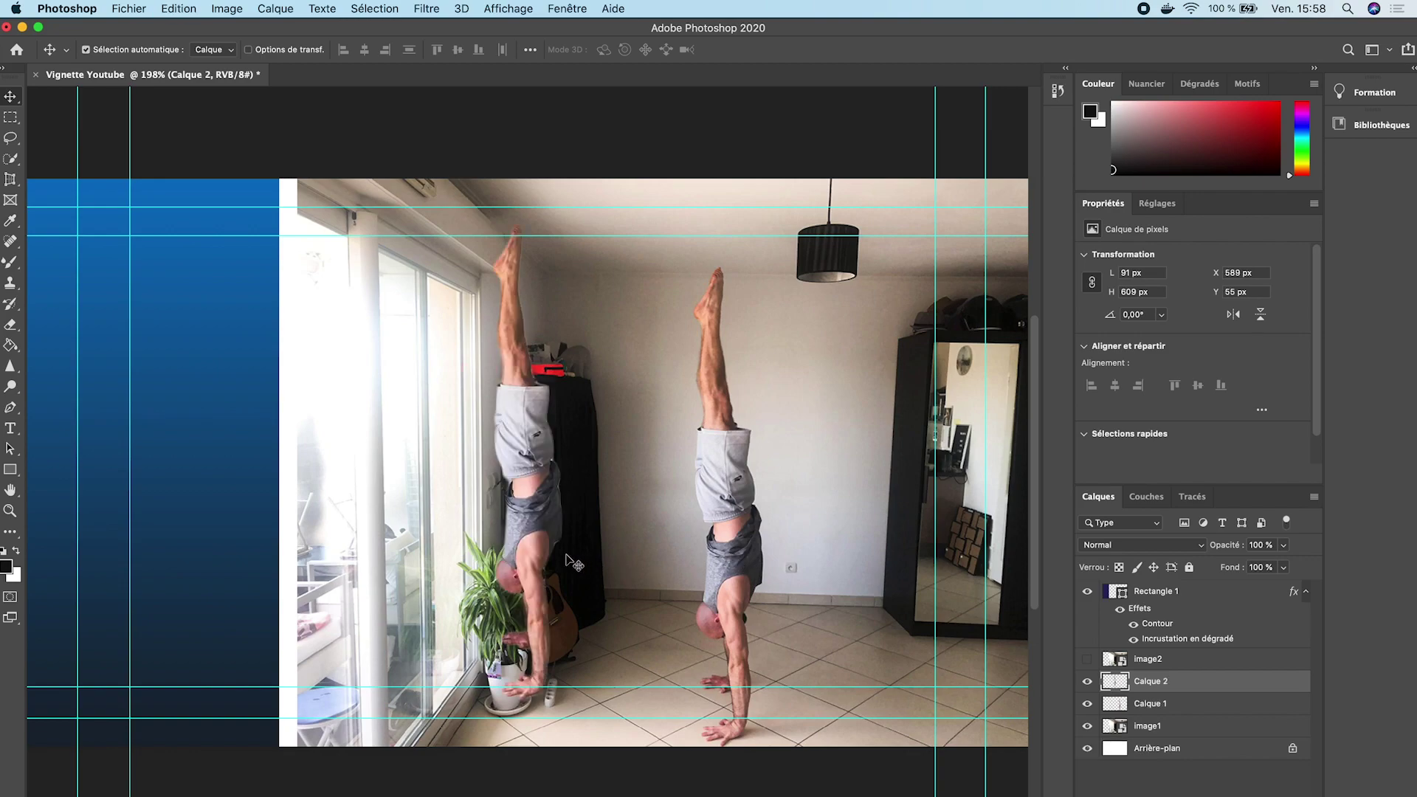
key("super+z")
key("super+shift+z")
key("super+z")
key("super+shift+z")
left_click_drag(609, 542, 487, 487)
mouse_move(734, 537)
left_mouse_down()
mouse_move(787, 537)
mouse_move(754, 539)
left_mouse_up()
key("super+z")
left_click(469, 451)
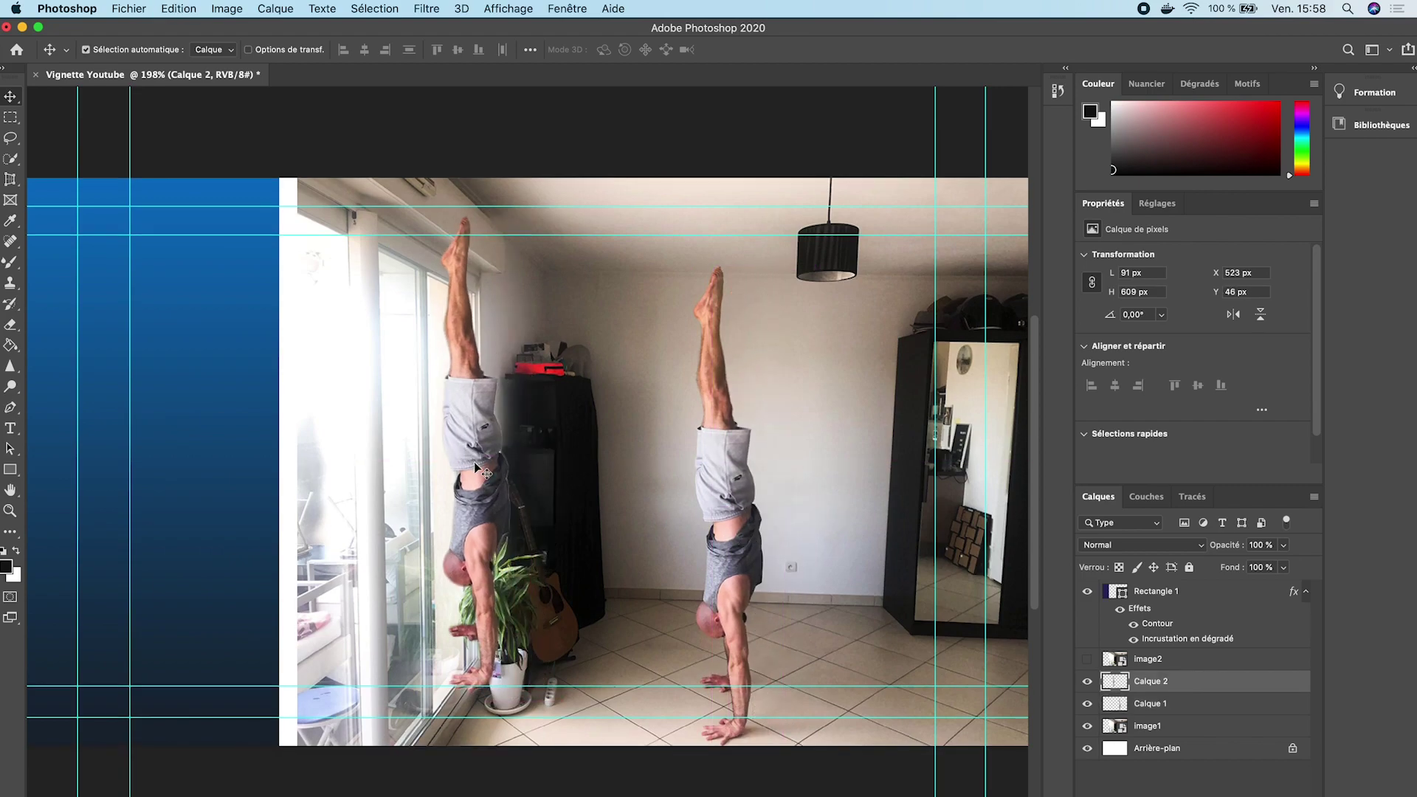
Apply a white Color Overlay layer style to the duplicated figure on Calque 2.
double_click(1190, 687)
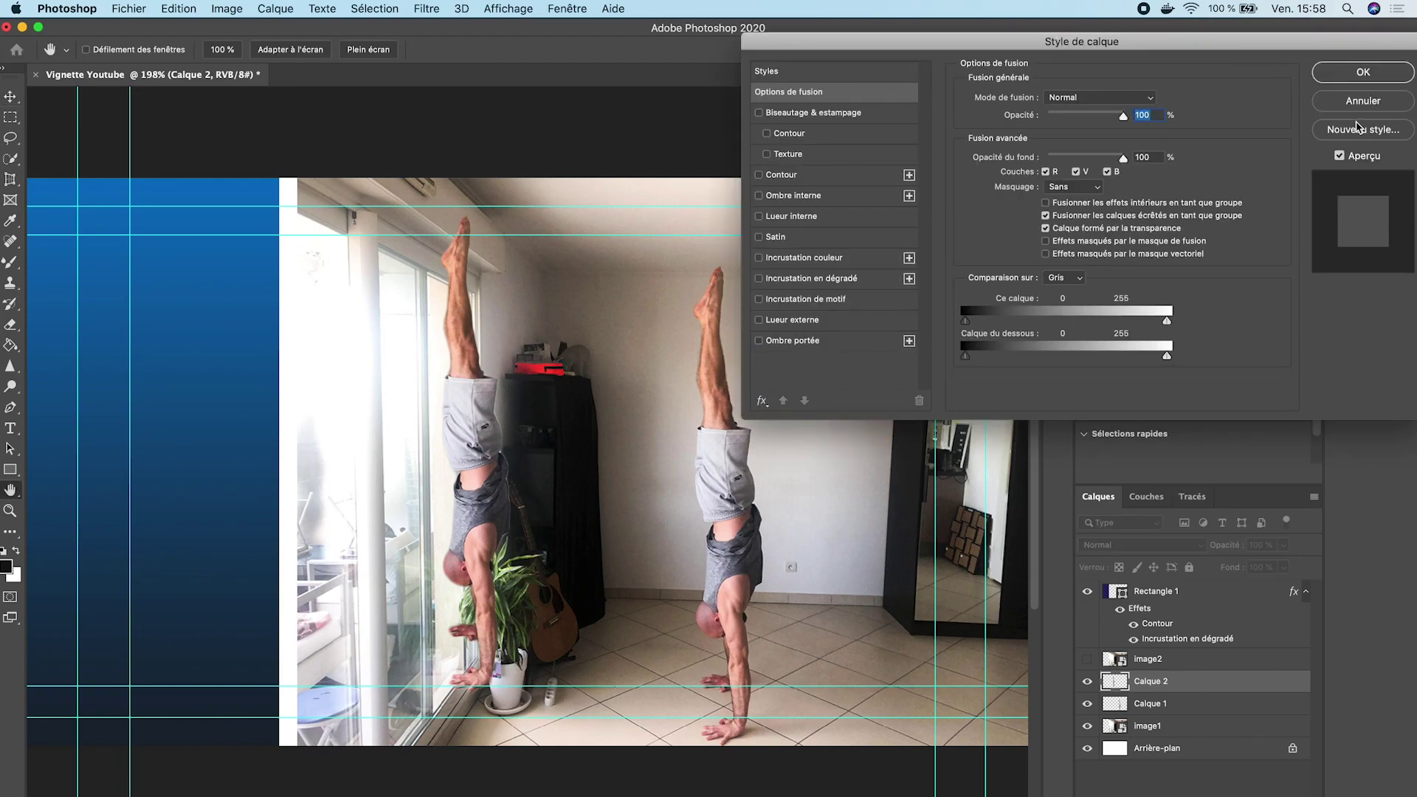
key("Escape")
double_click(1208, 684)
left_click(759, 257)
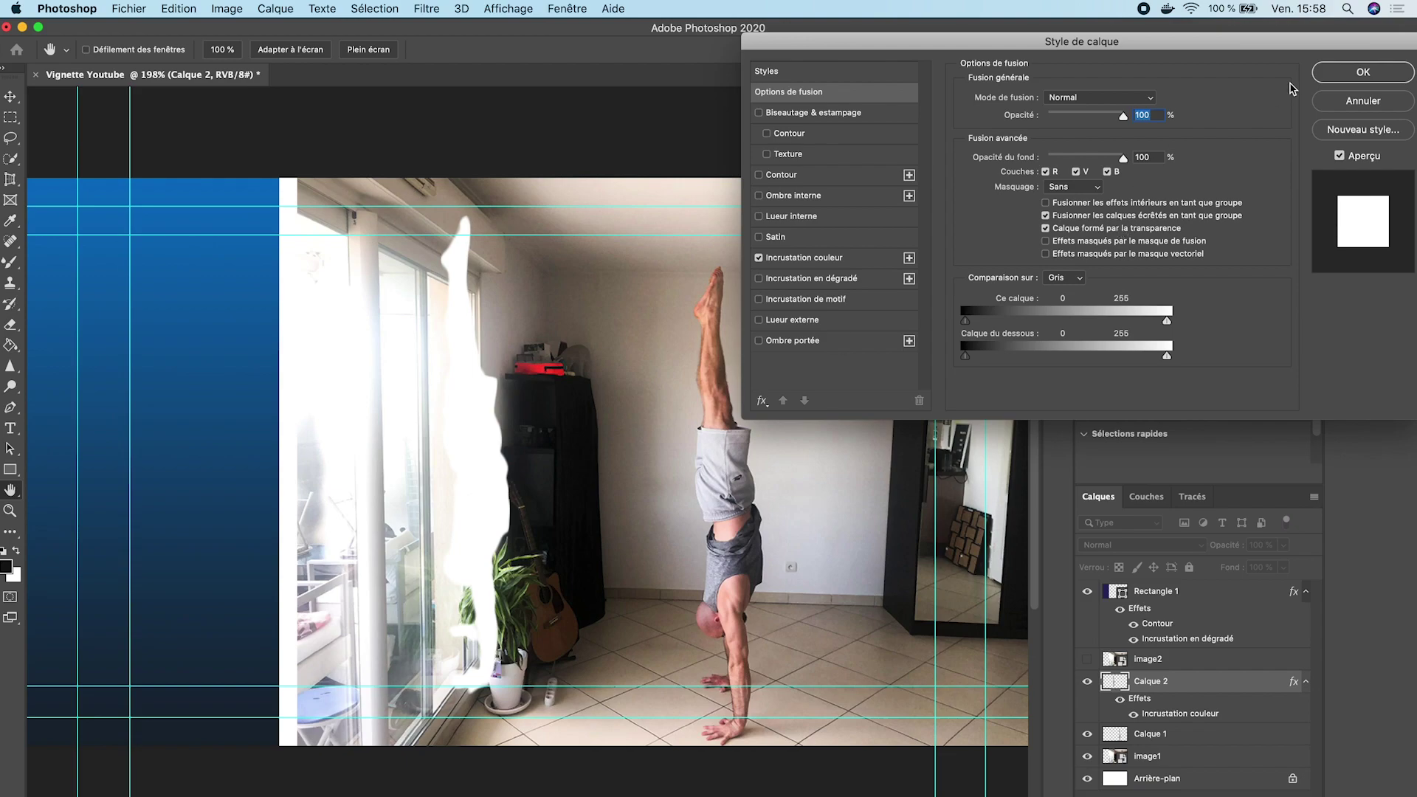
left_click(1328, 73)
Bring Calque 2 above Rectangle 1 in the layer stack and move the white silhouette onto the blue band, at about X 50 px, Y 72 px.
key("v")
scroll(443, 443, "down", 2)
left_click_drag(414, 484, 486, 502)
left_click_drag(1178, 713, 1171, 591)
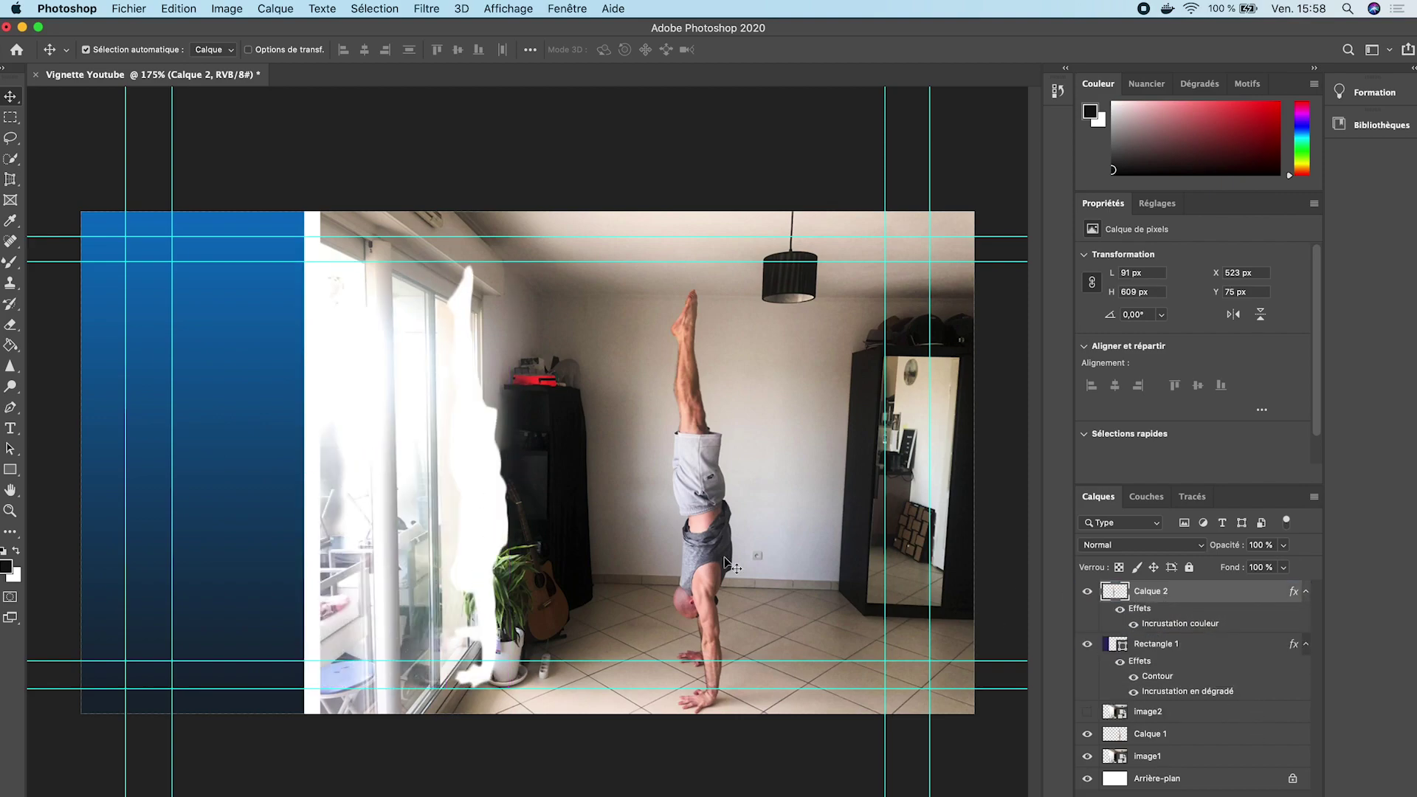
left_click_drag(495, 505, 157, 504)
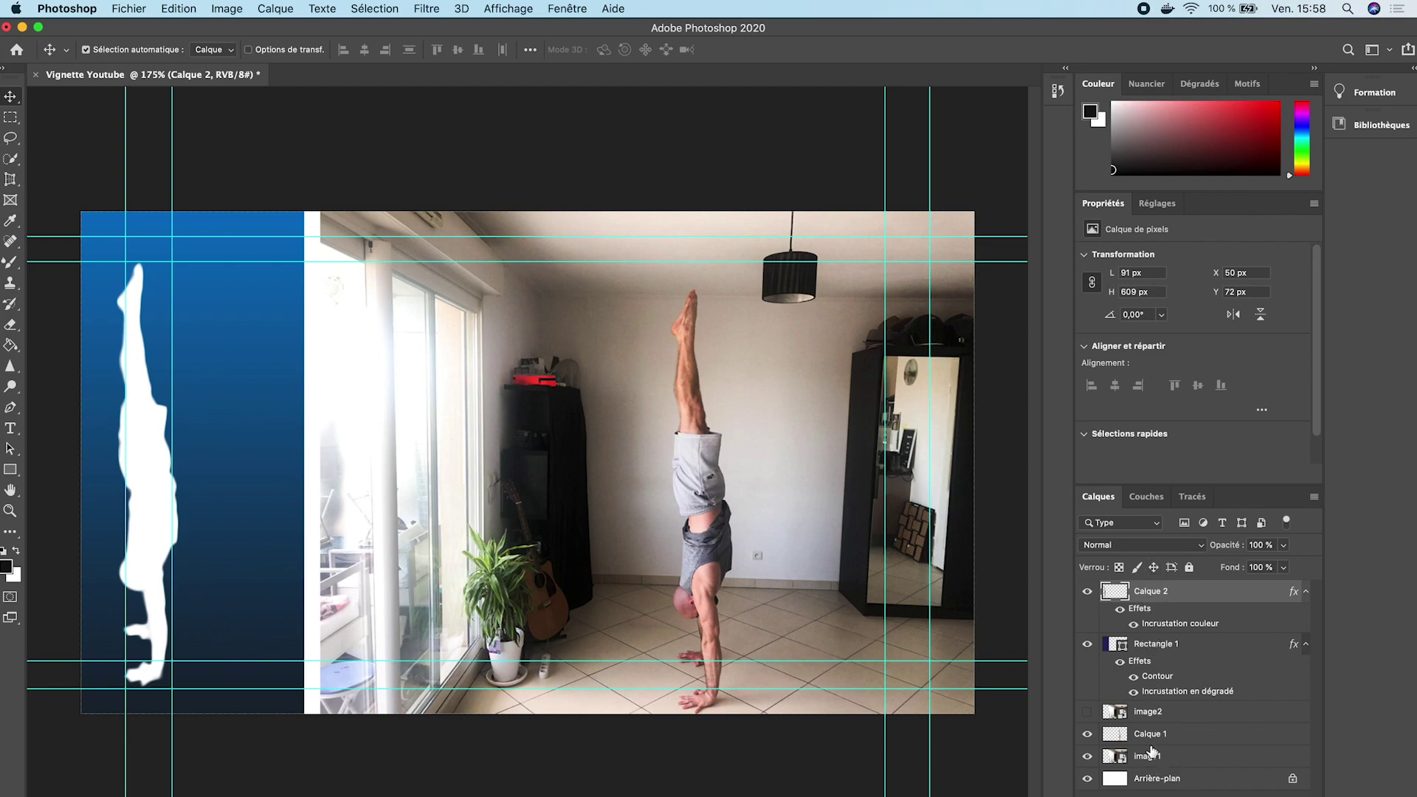
Try placing the image2 layer above Rectangle 1 and showing it, undoing each trial shift of the photos.
left_click_drag(1158, 720, 1155, 633)
left_click_drag(446, 555, 376, 557)
key("super+z")
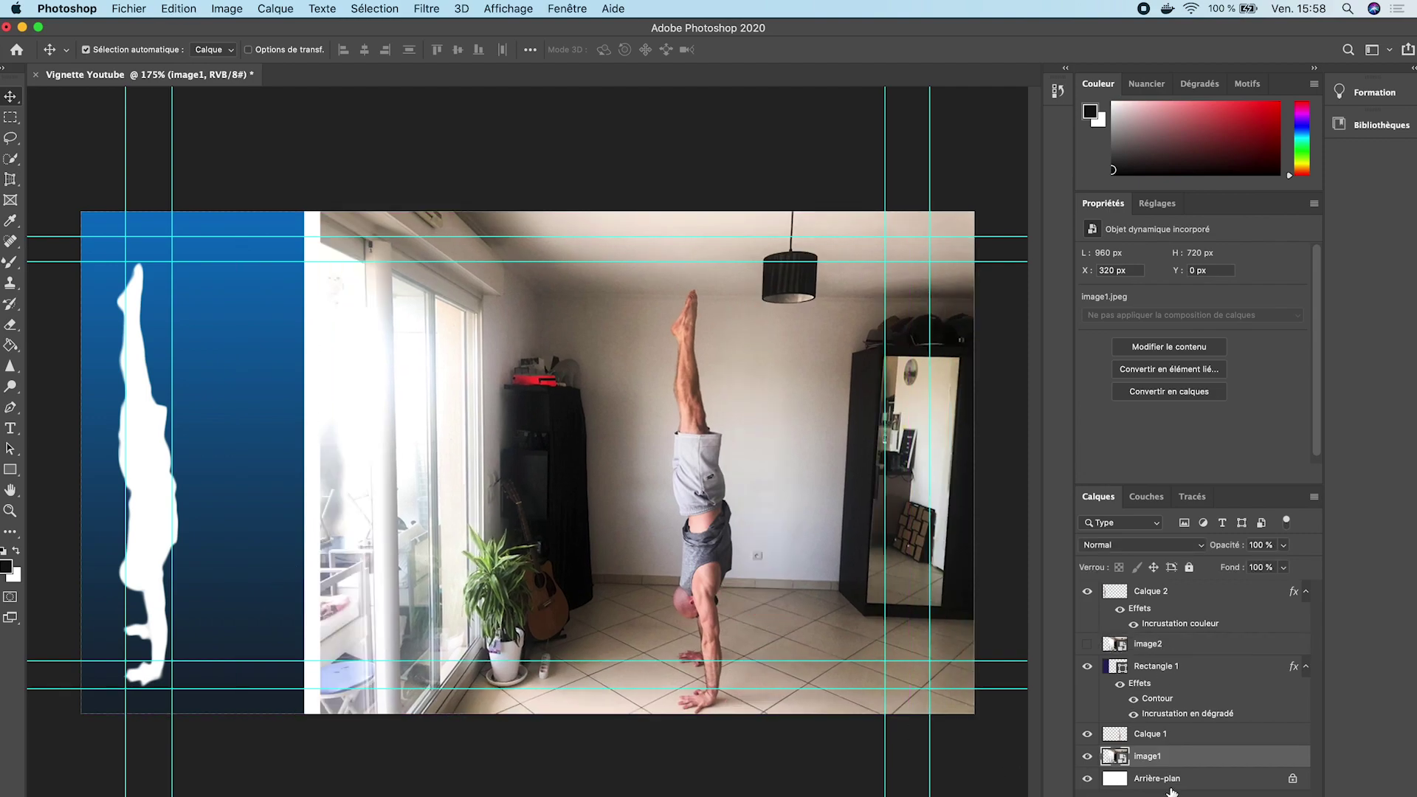
left_click(1146, 650)
left_click_drag(523, 563, 452, 564)
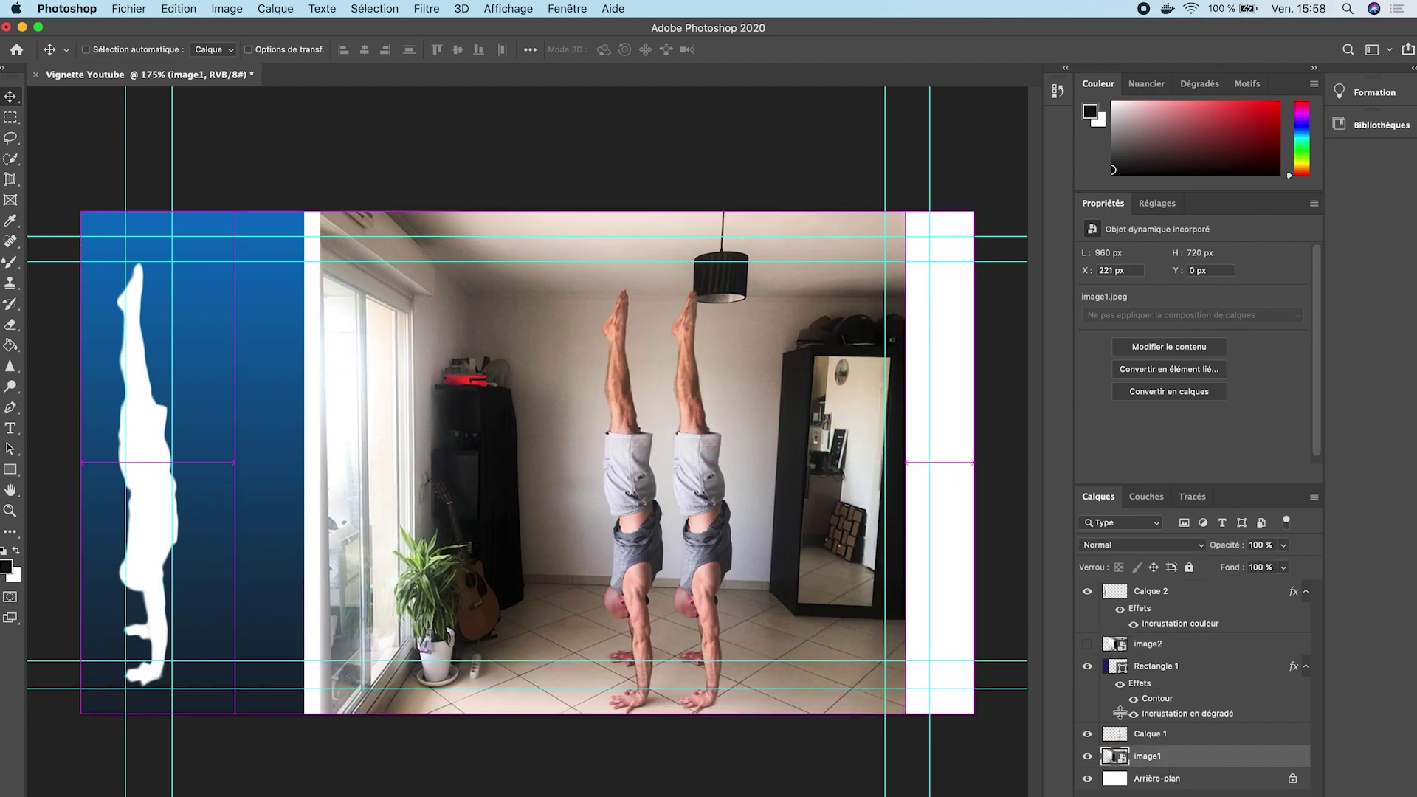
key("super+z")
left_click(1152, 644)
left_click(1087, 644)
left_click_drag(590, 567, 454, 568)
key("super+z")
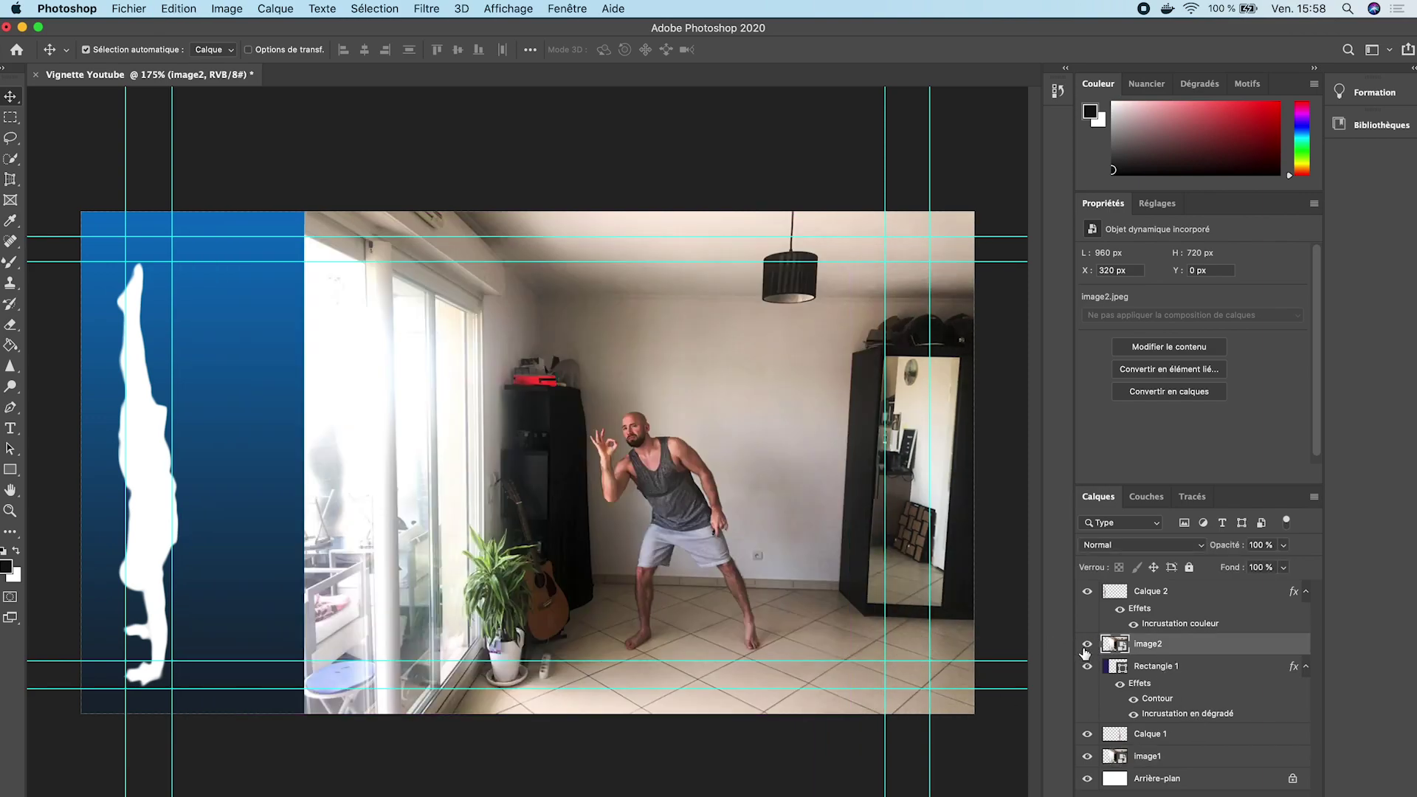
Hide the image2 layer and reorder it directly below Calque 1, above image1.
left_click(1086, 647)
left_click(1089, 645)
left_click(1089, 644)
left_click(1088, 645)
left_click(1089, 645)
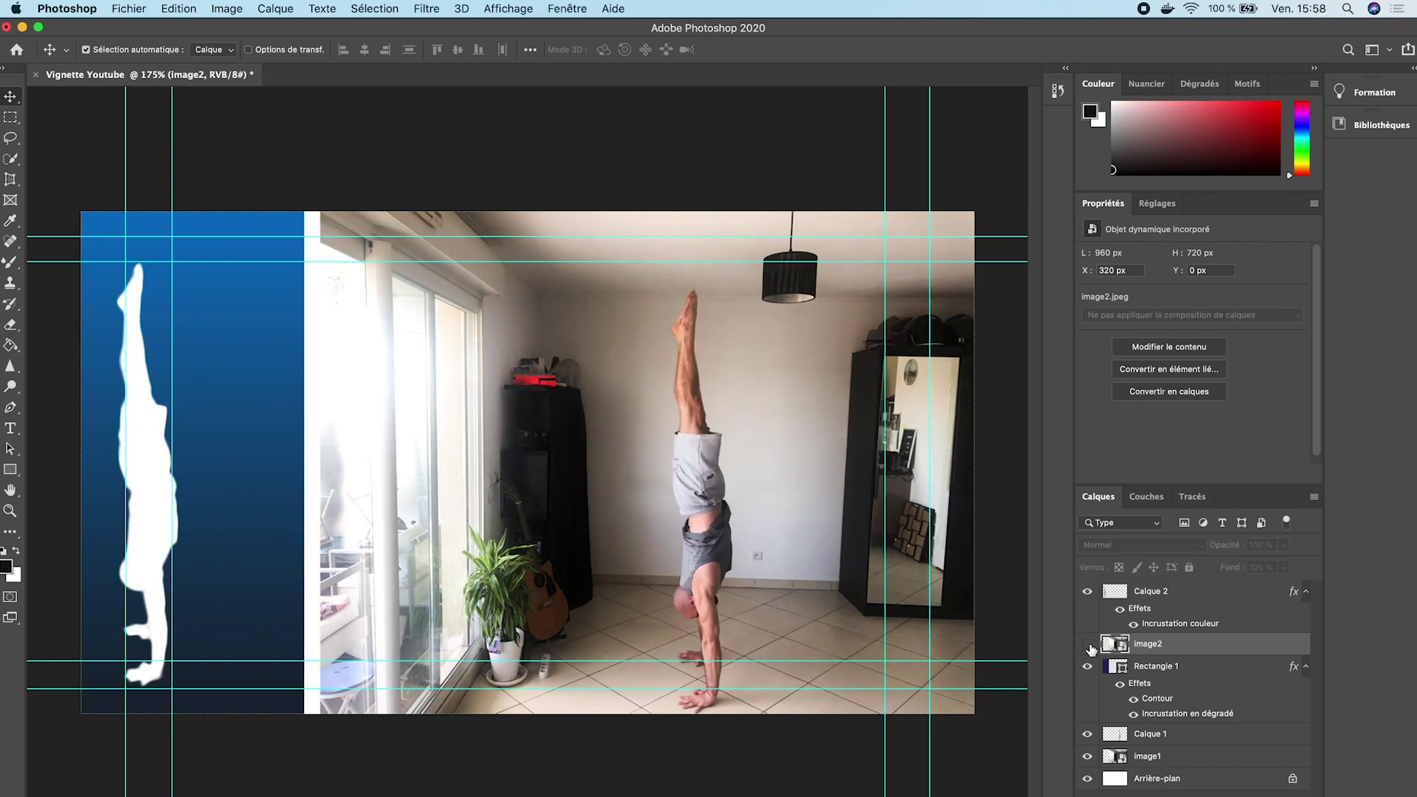
left_click_drag(1172, 653, 1169, 740)
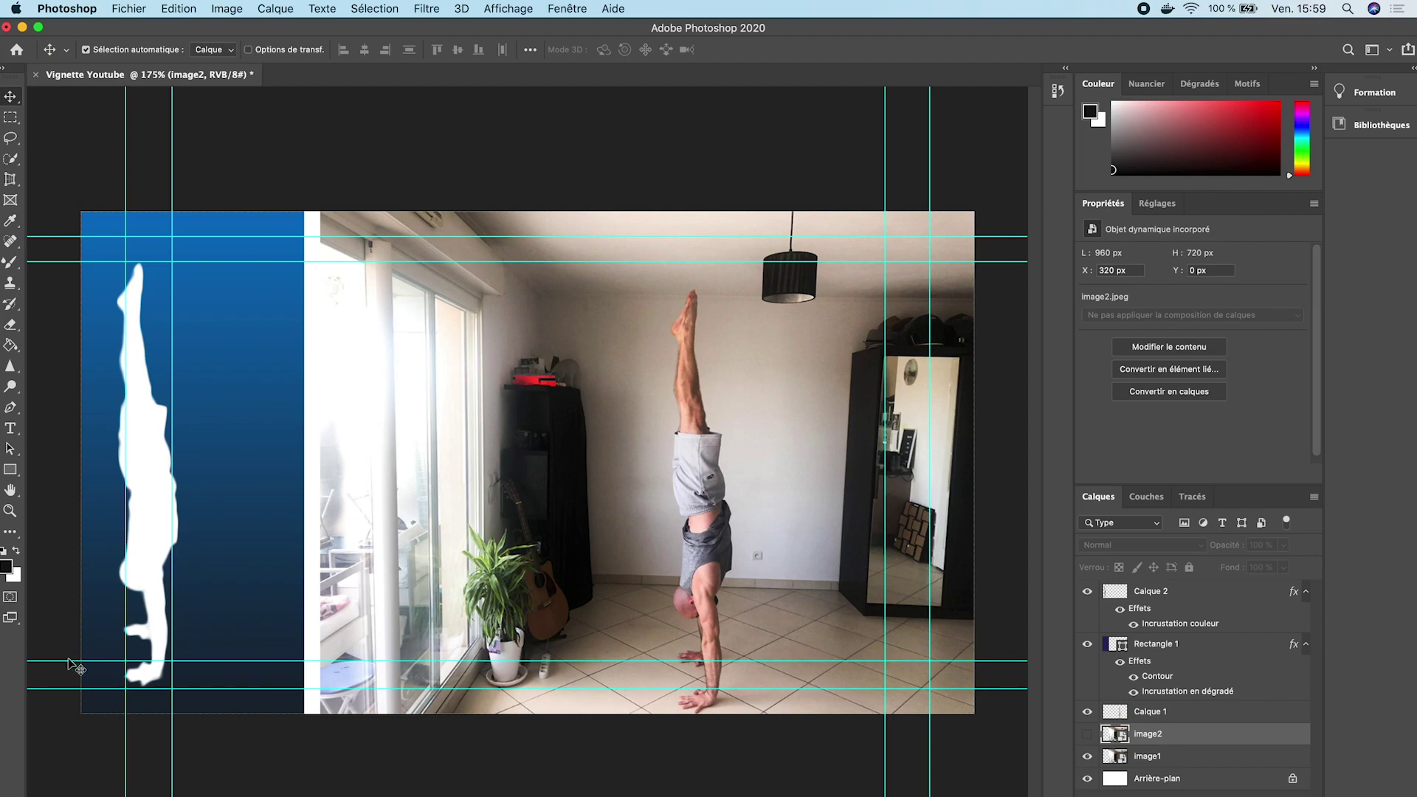
Check the reference thumbnail handstand.jpg in Preview and shift the white silhouette to about X 40 px, Y 75 px on the blue band.
scroll(152, 679, "up", 5)
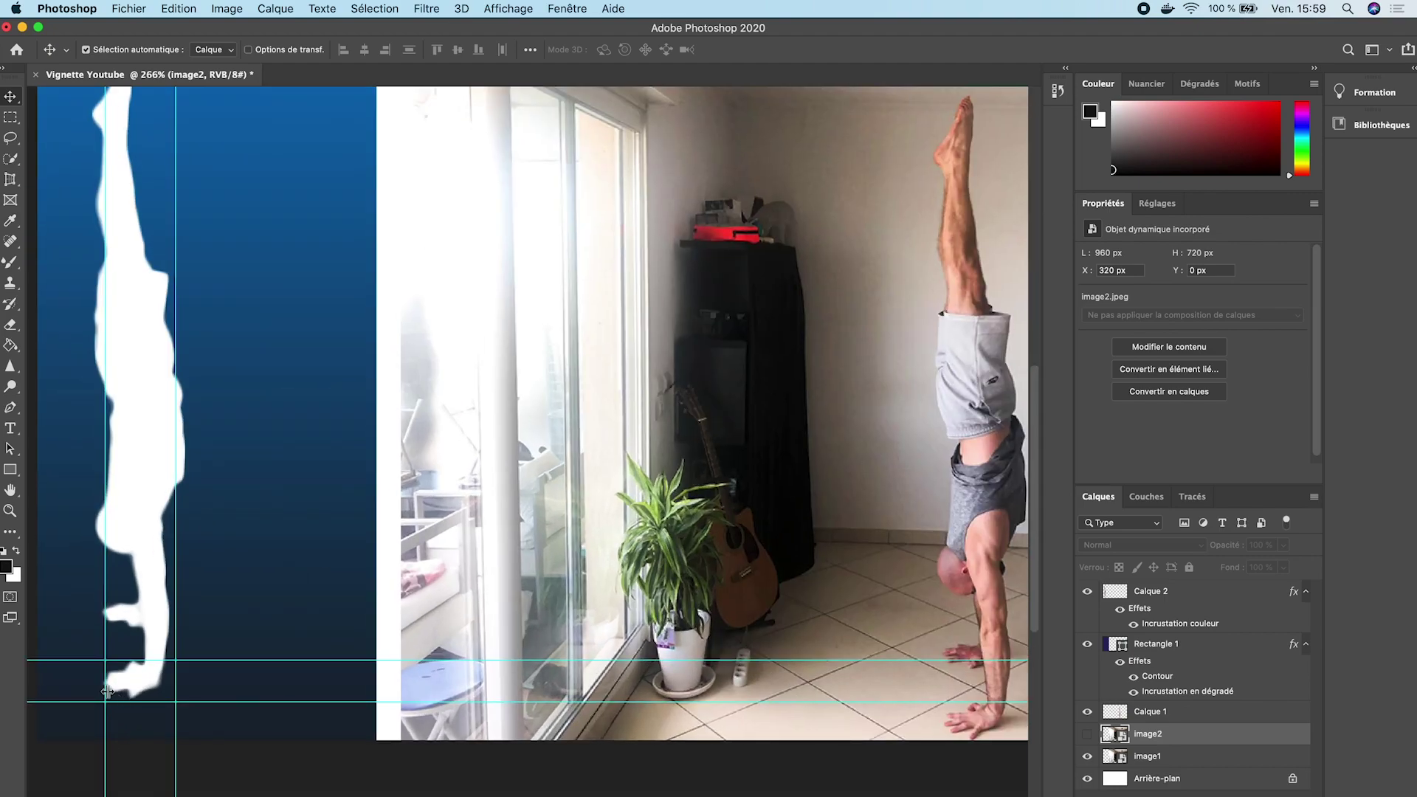
scroll(124, 692, "down", 3)
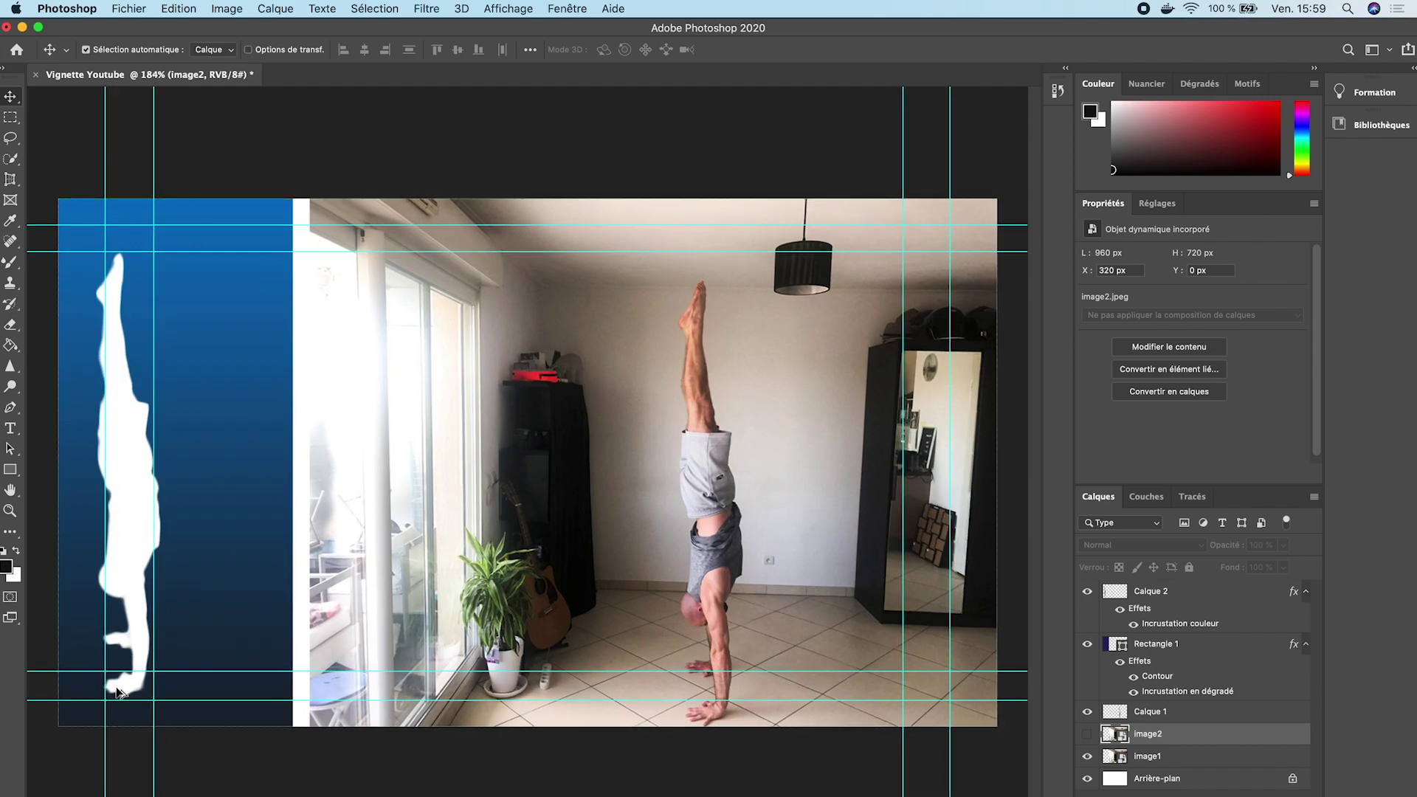
key("super+Tab")
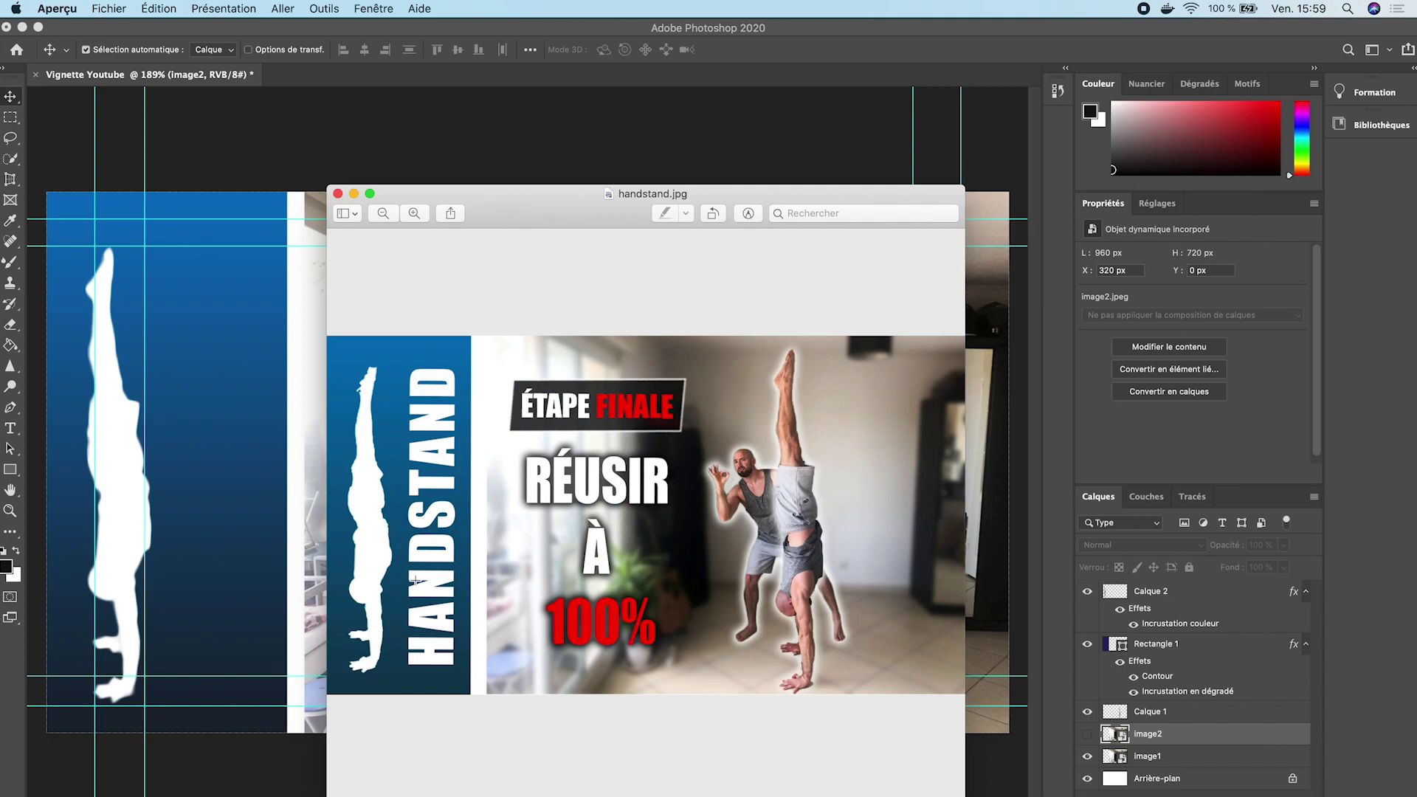
left_click_drag(516, 197, 0, 170)
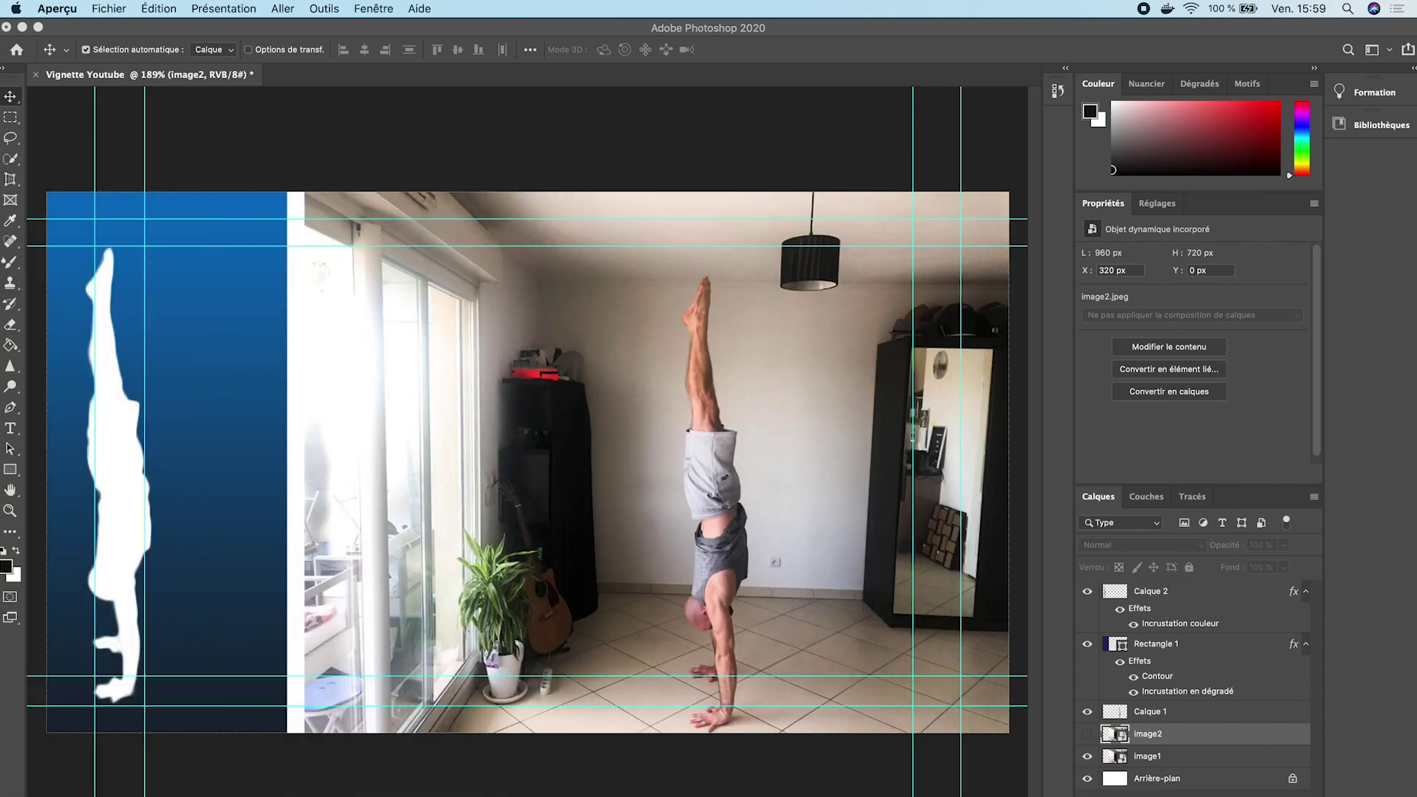
left_click(104, 436)
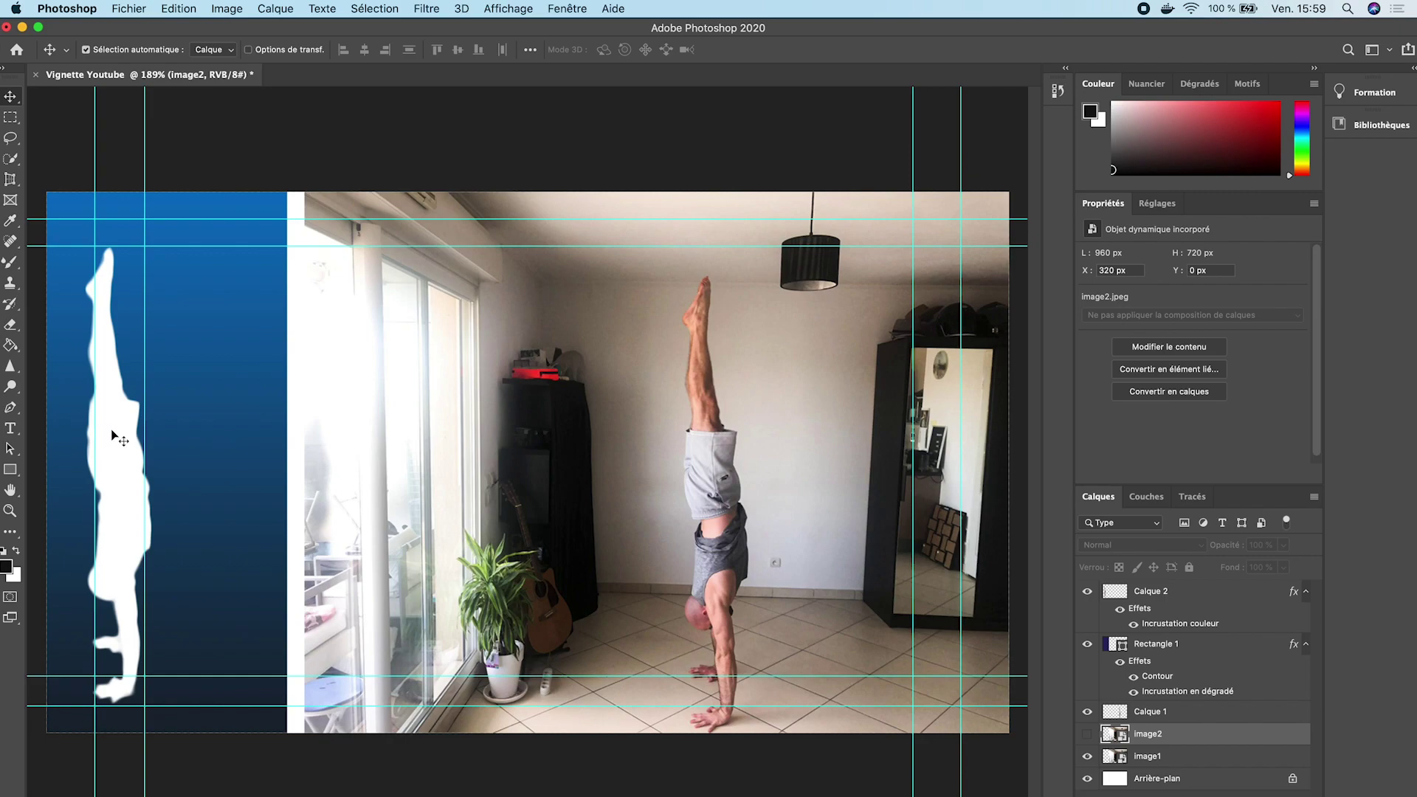
left_click(131, 458)
left_click_drag(132, 459, 111, 483)
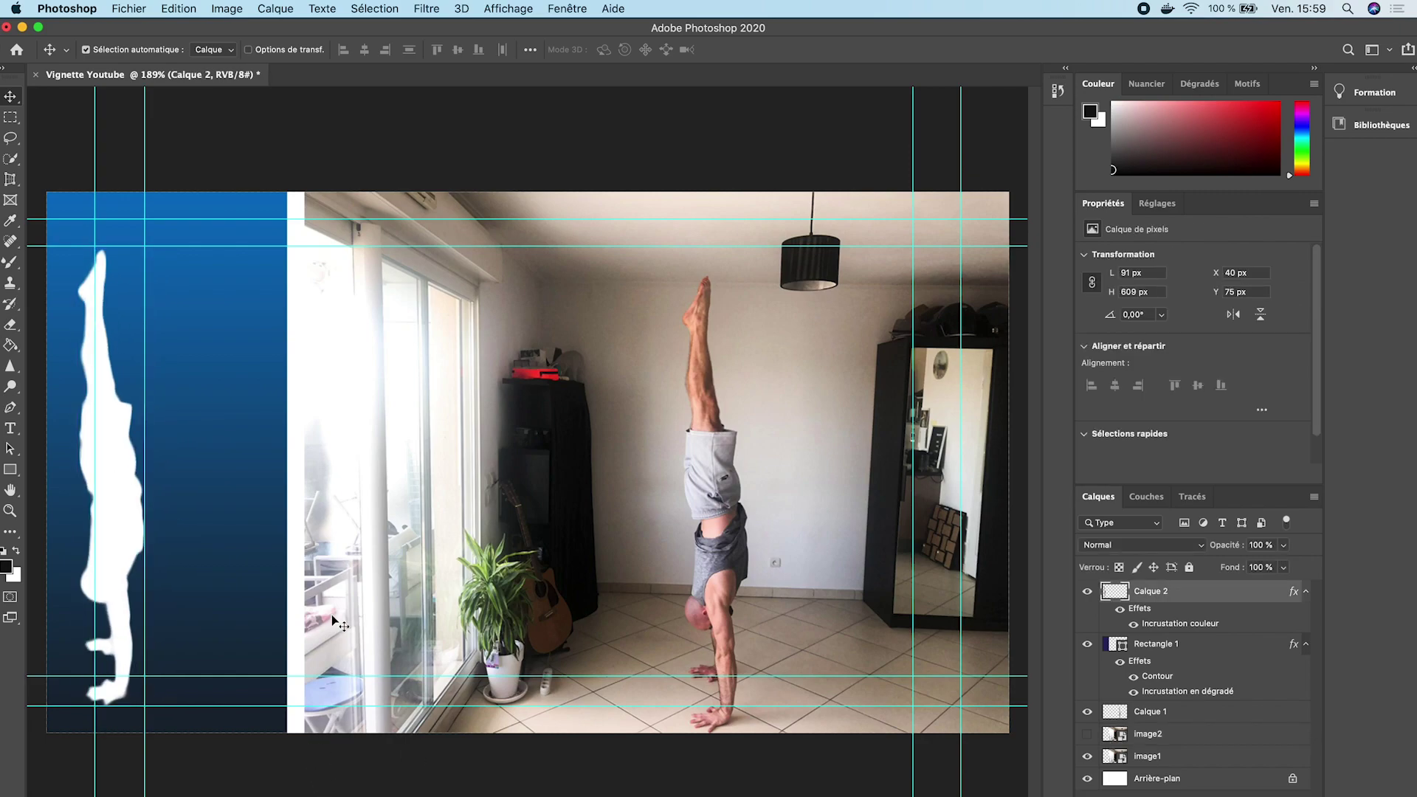
scroll(423, 536, "down", 2)
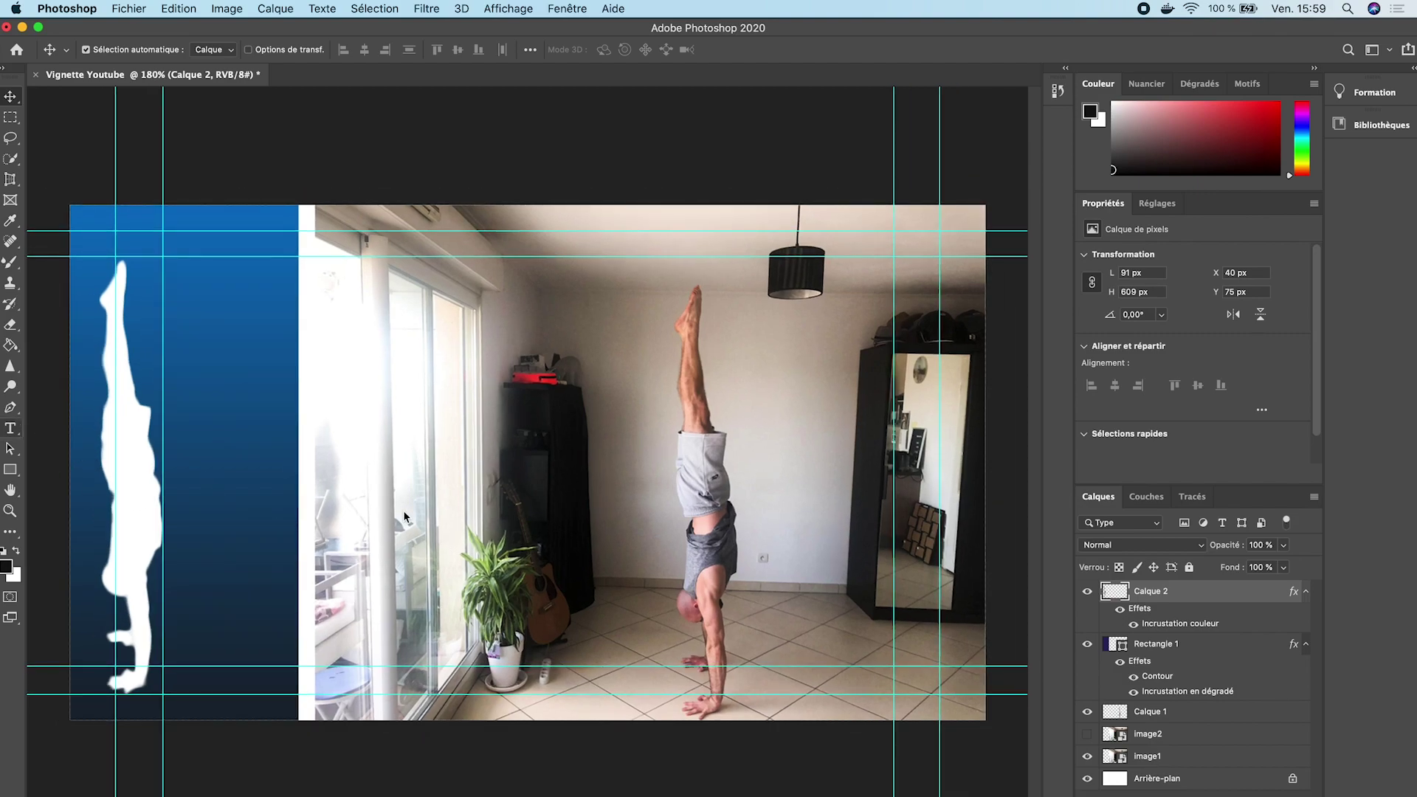
left_click_drag(352, 337, 706, 586)
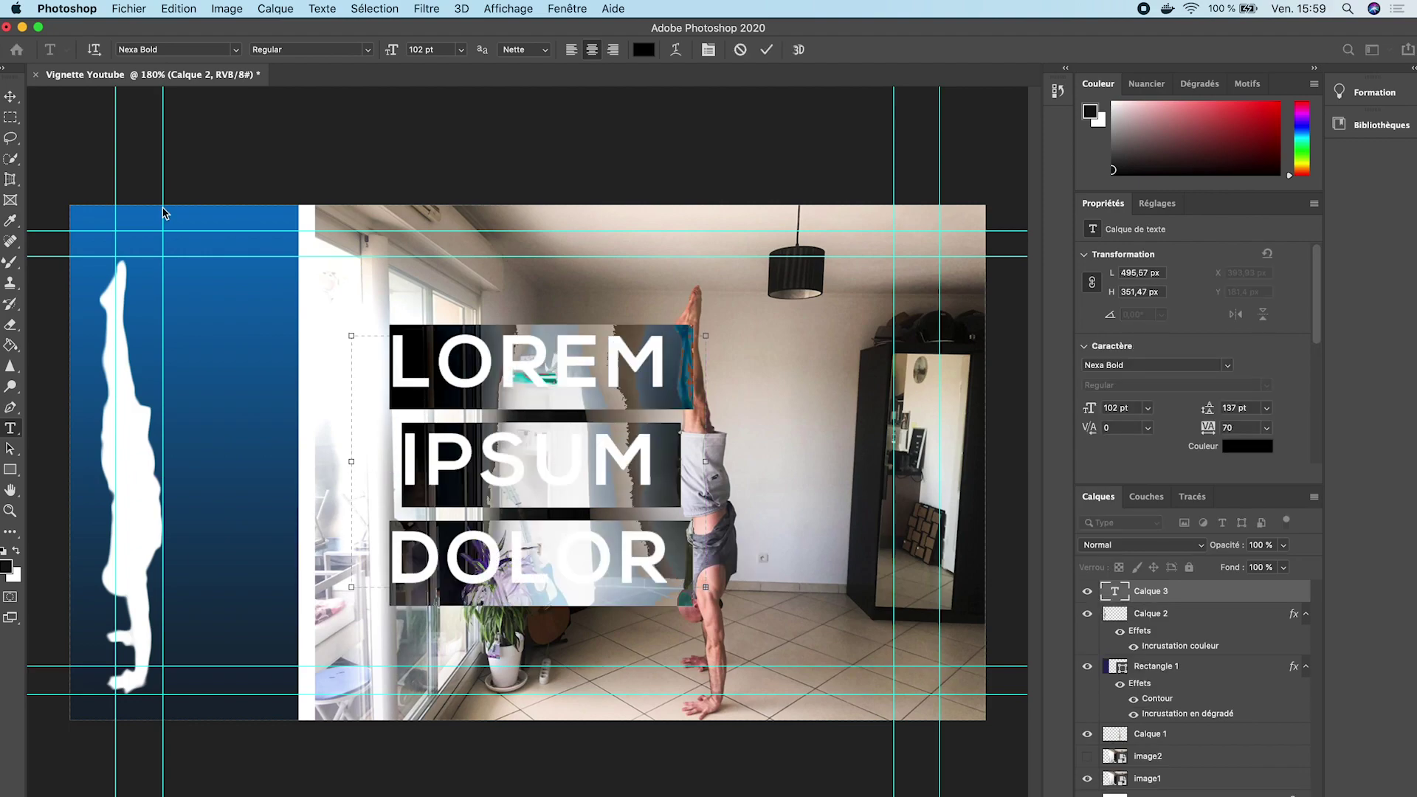
left_click(10, 97)
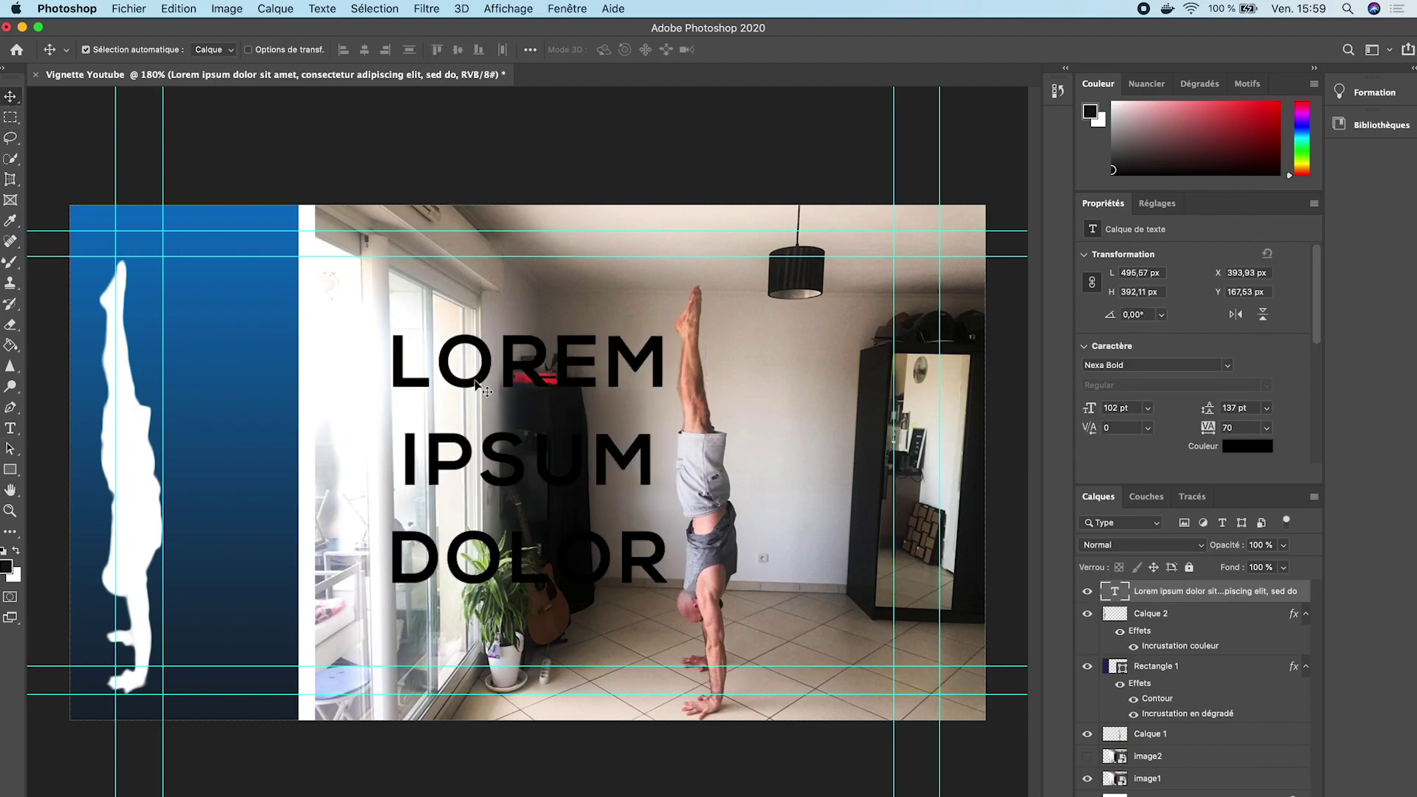
key("BackSpace")
Add a point text layer reading HANDSTAND across the middle of the thumbnail.
left_click(11, 428)
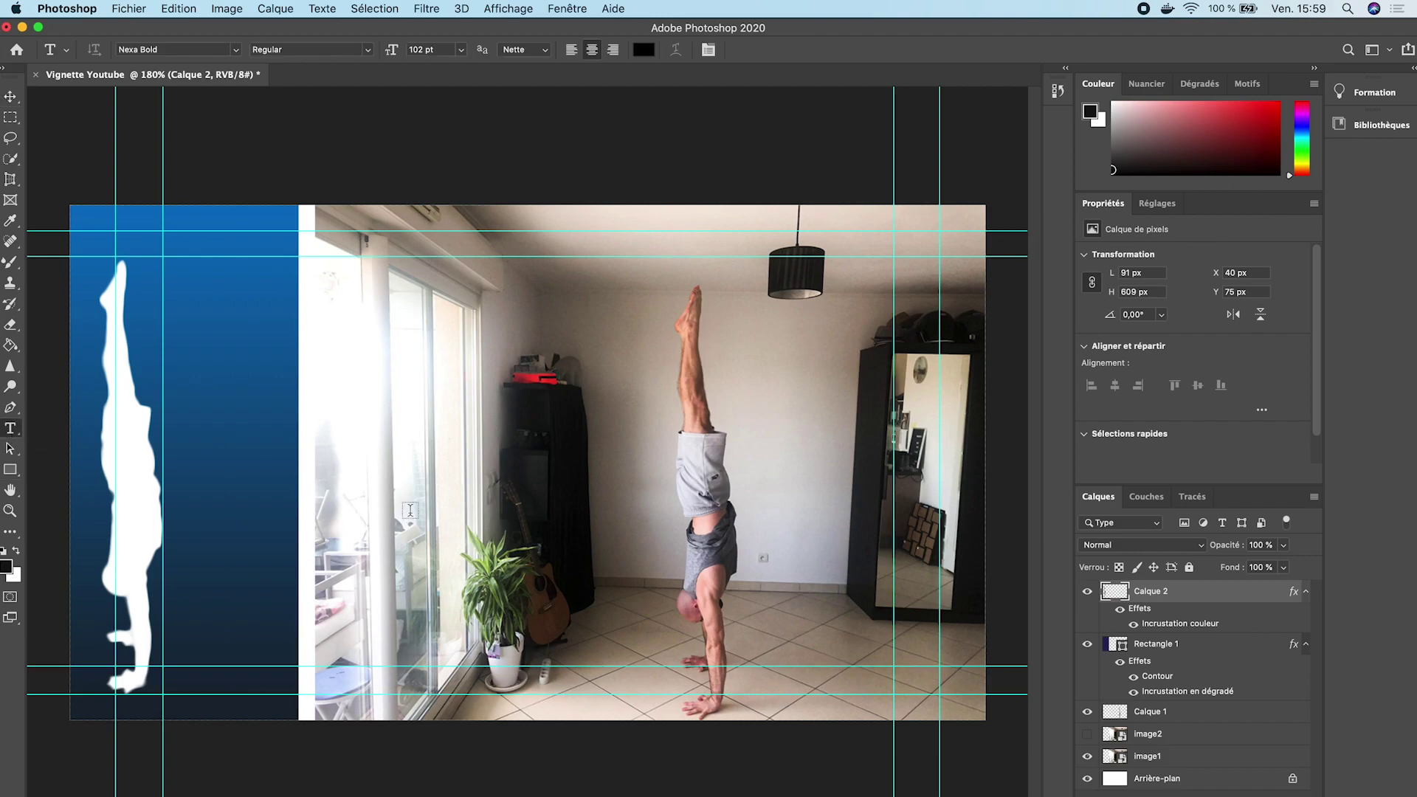
left_click(410, 510)
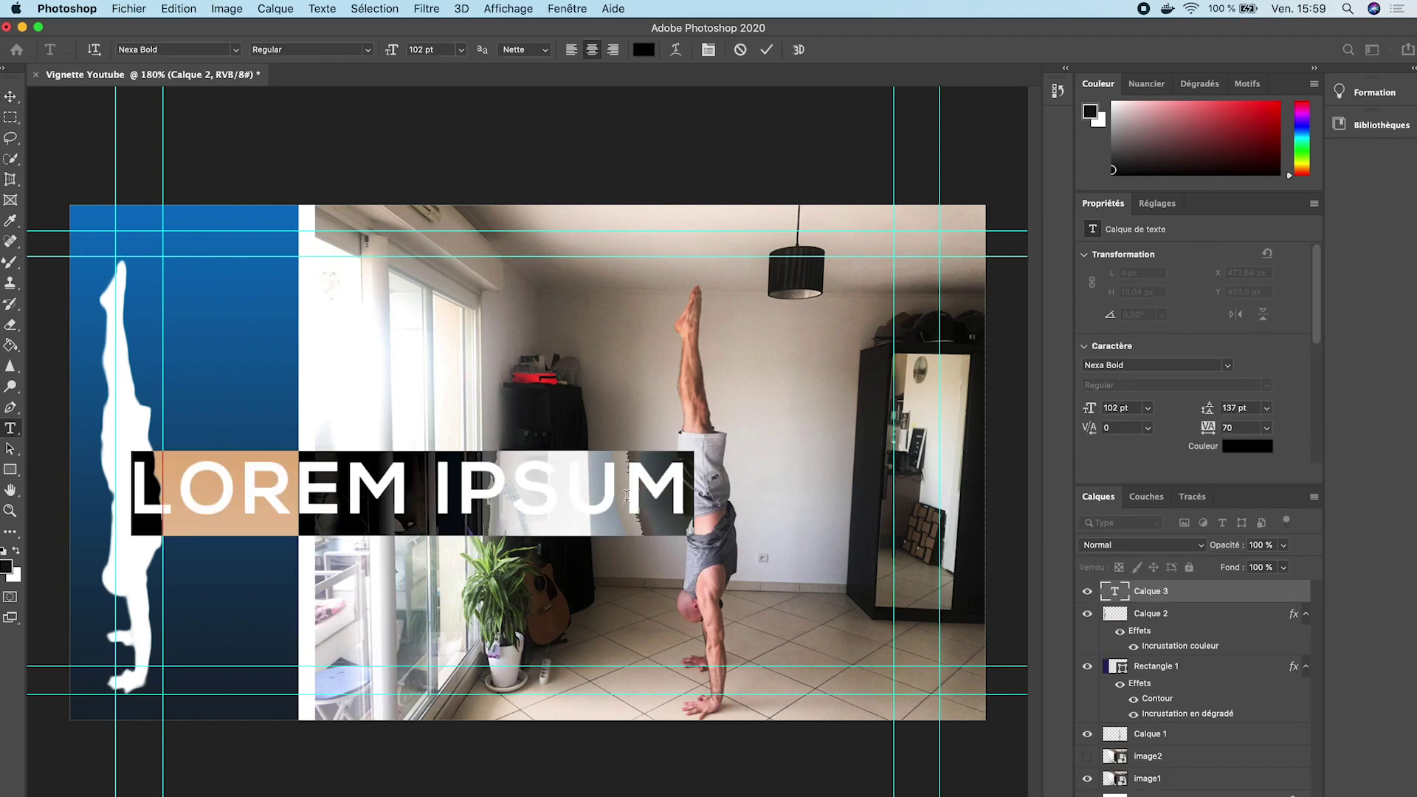
type("HANDSTAND")
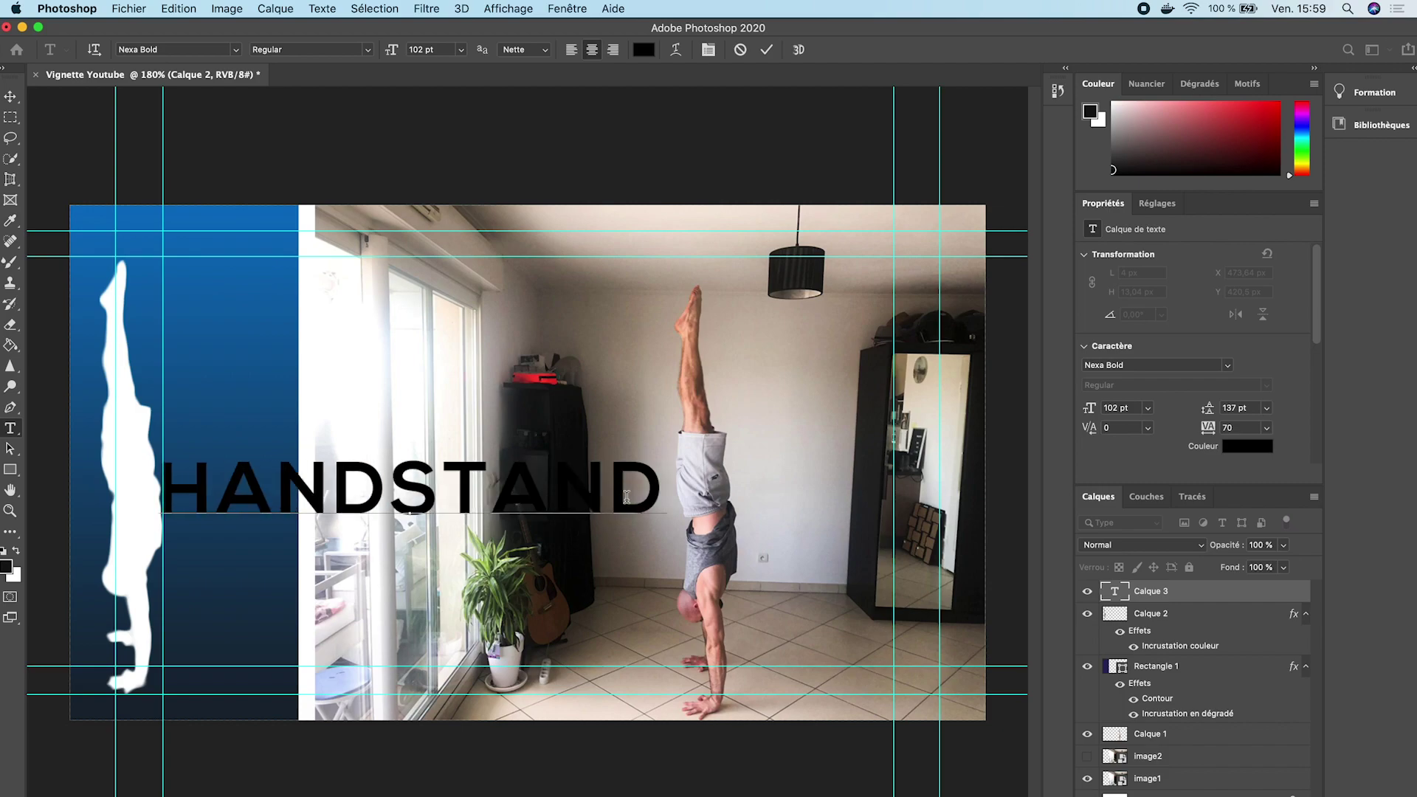
Select the whole HANDSTAND text and set its font to Impact Regular.
key("super+a")
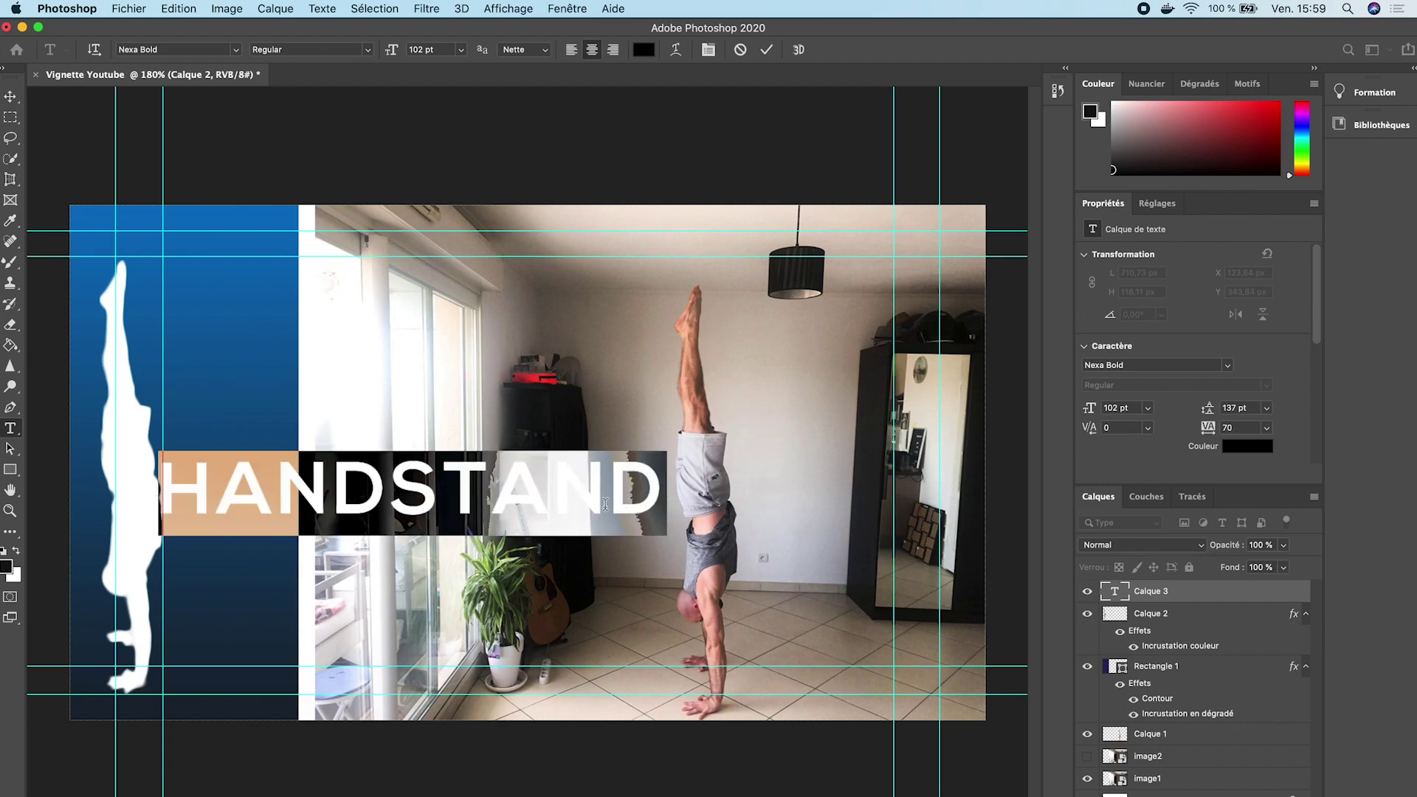
left_click(579, 507)
left_click_drag(648, 492, 151, 459)
left_click(182, 52)
type("IMP")
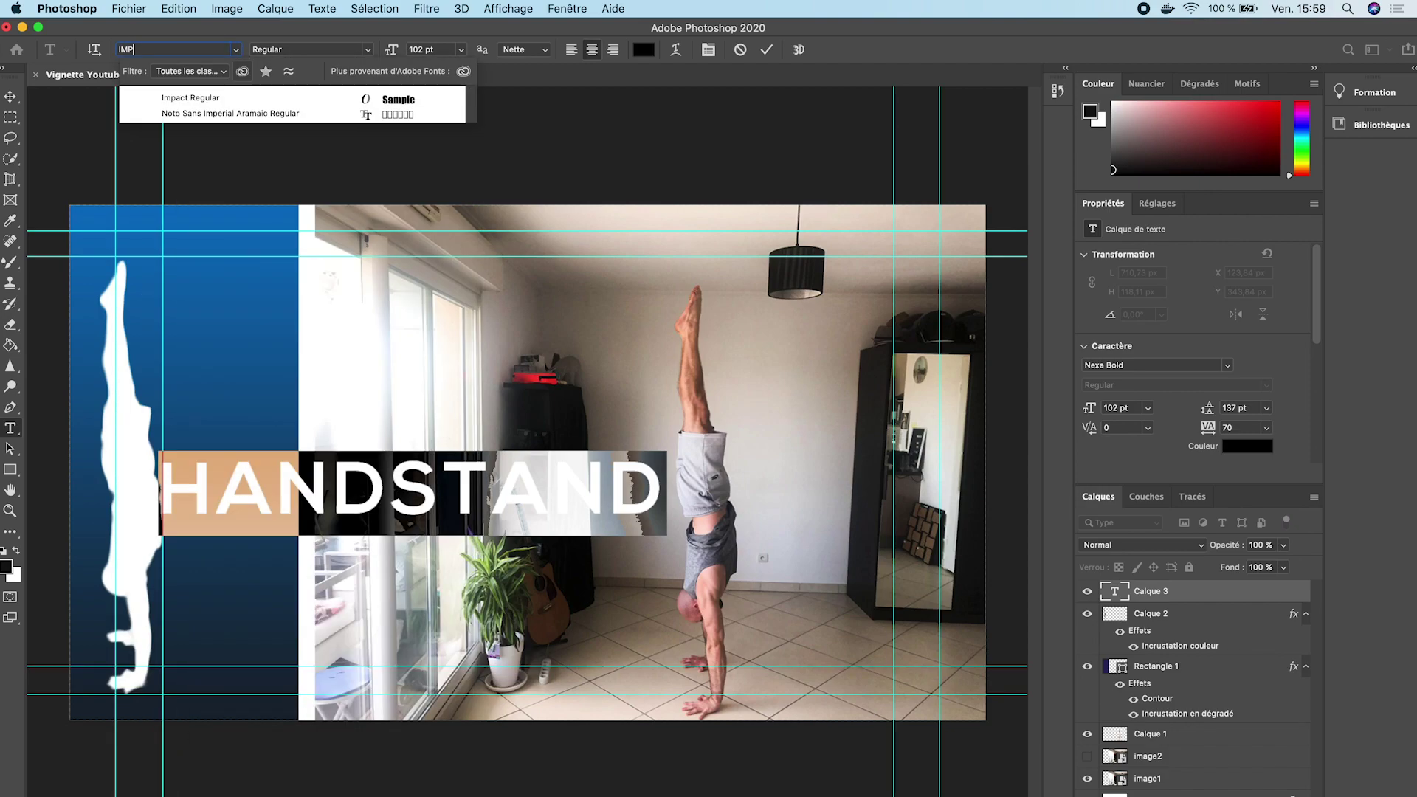
left_click(215, 99)
left_click(347, 501)
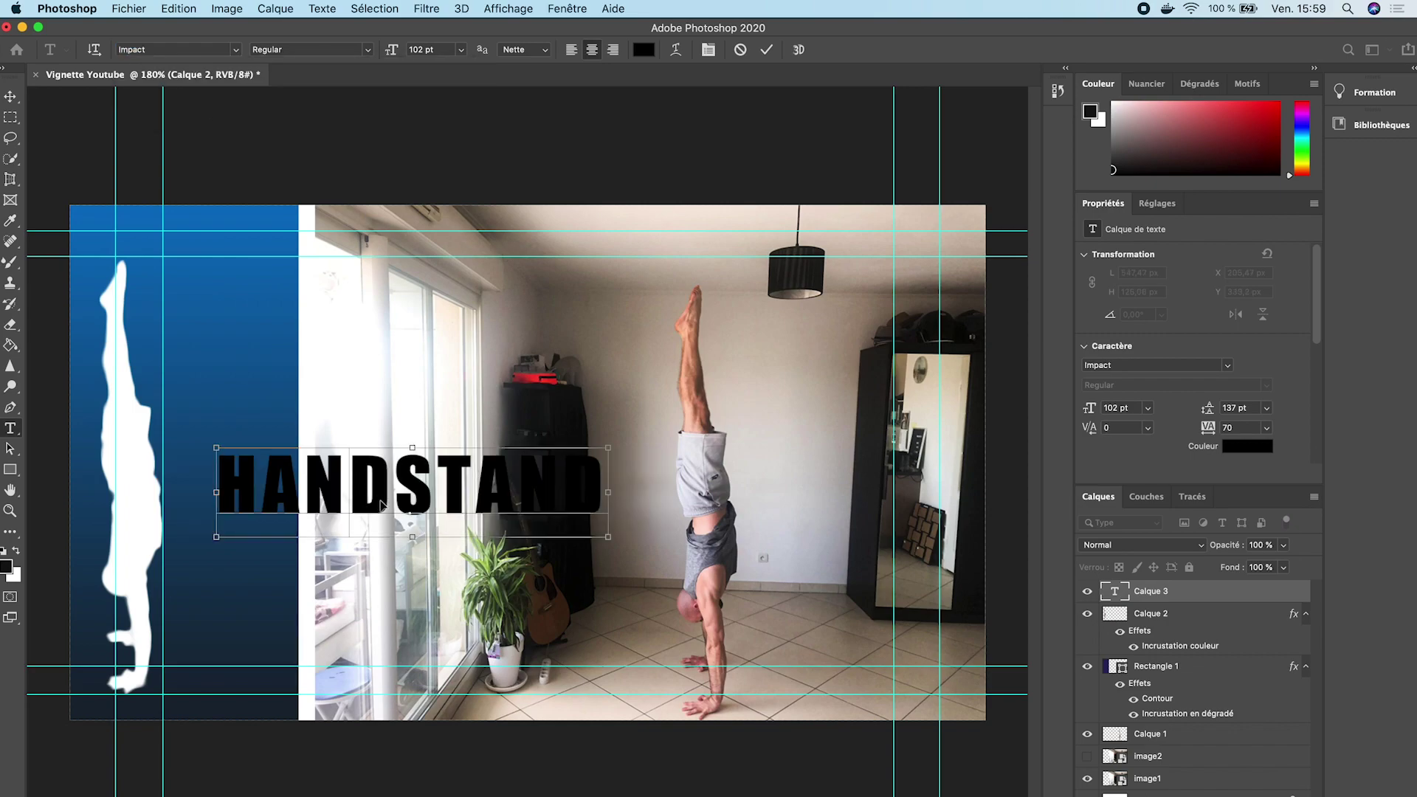
Set the HANDSTAND text colour to white (ffffff).
left_click(644, 49)
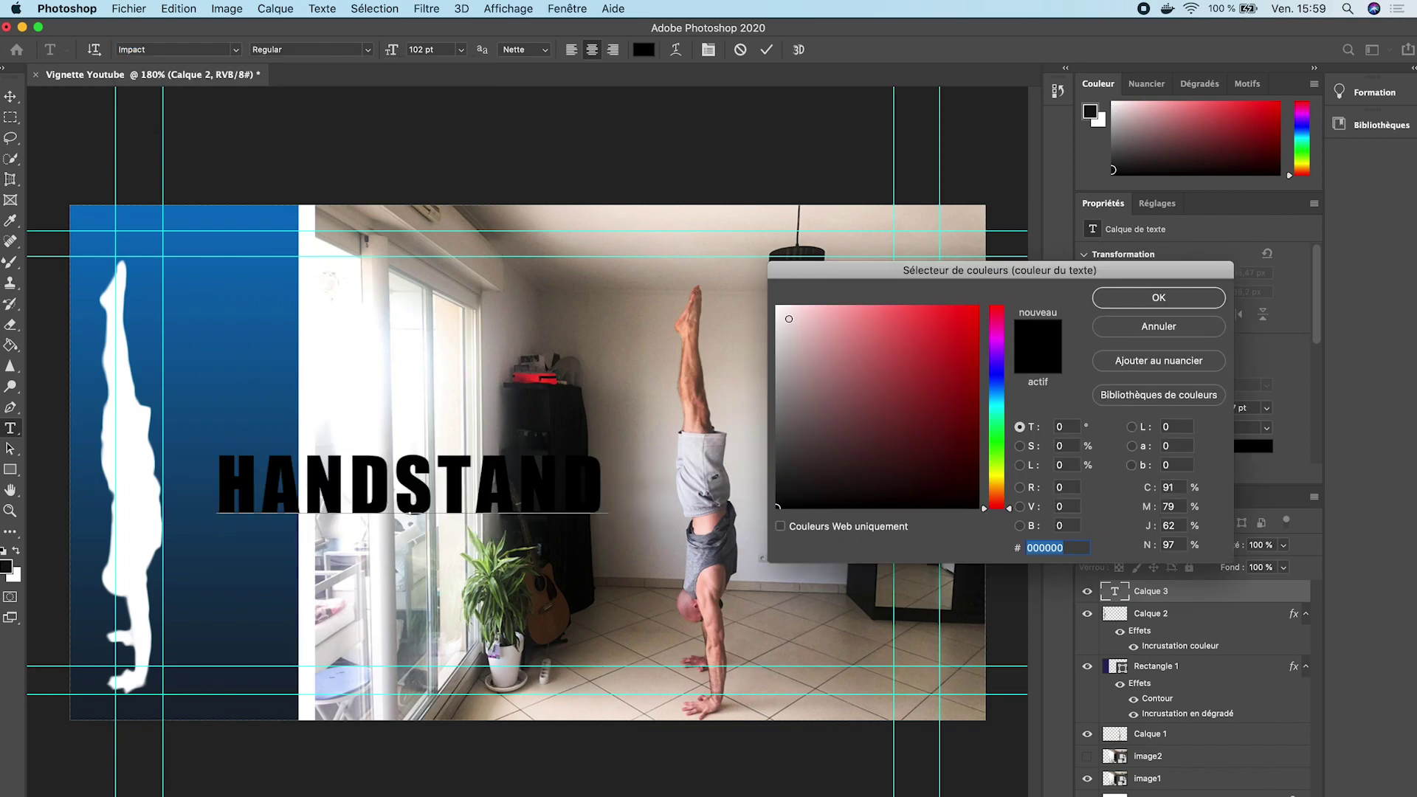
left_click(777, 307)
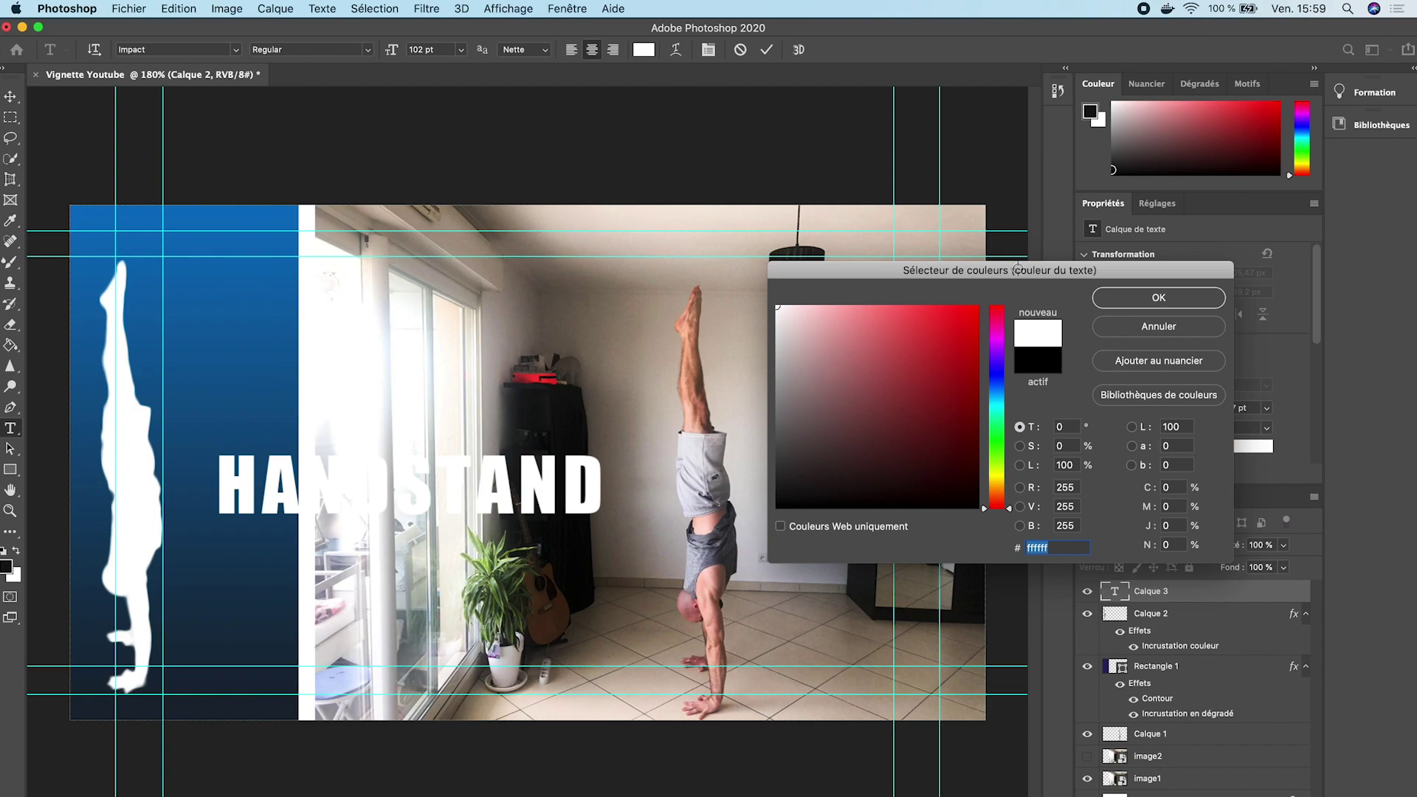
left_click(1119, 305)
left_click(459, 504)
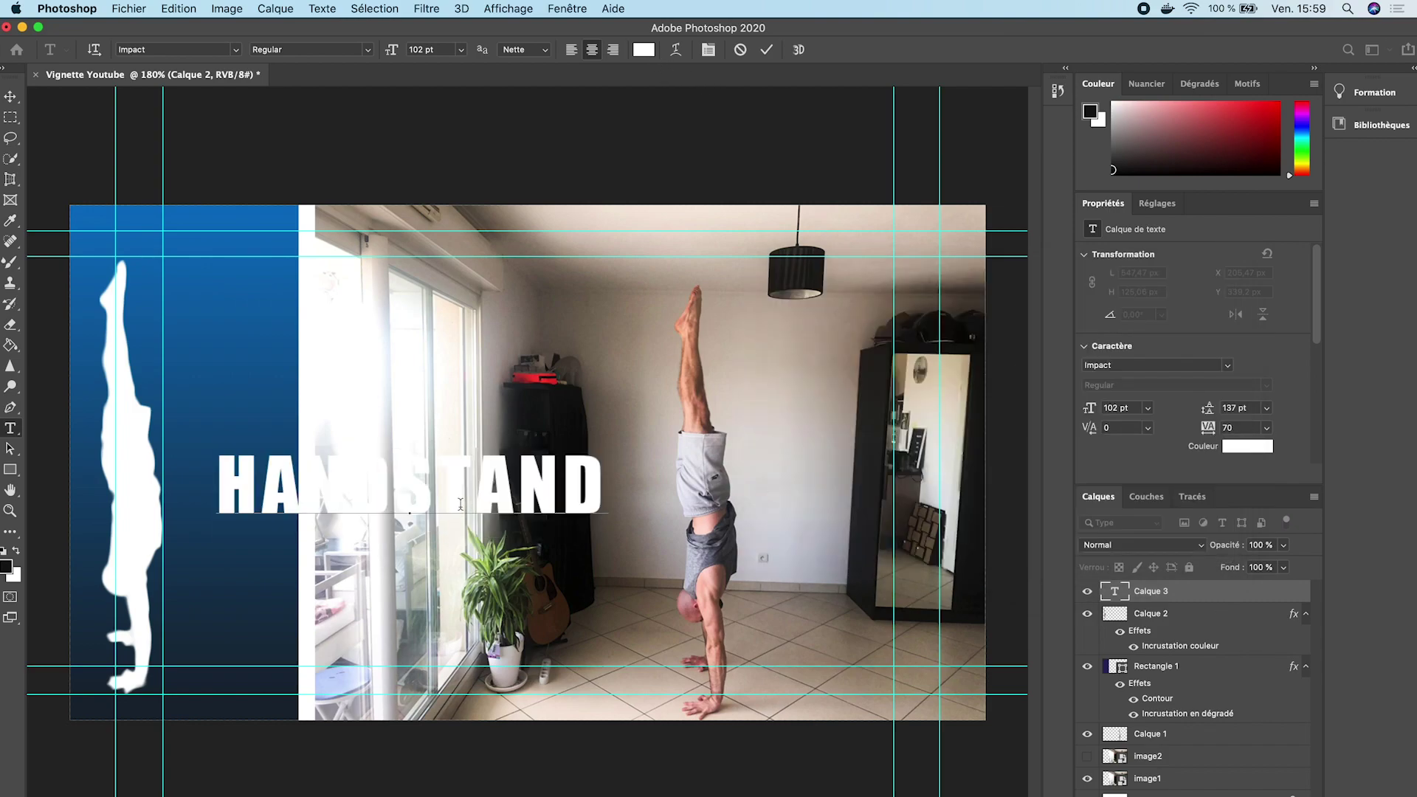
Set the font size of the whole HANDSTAND text to 121 pt.
double_click(419, 496)
left_click(418, 50)
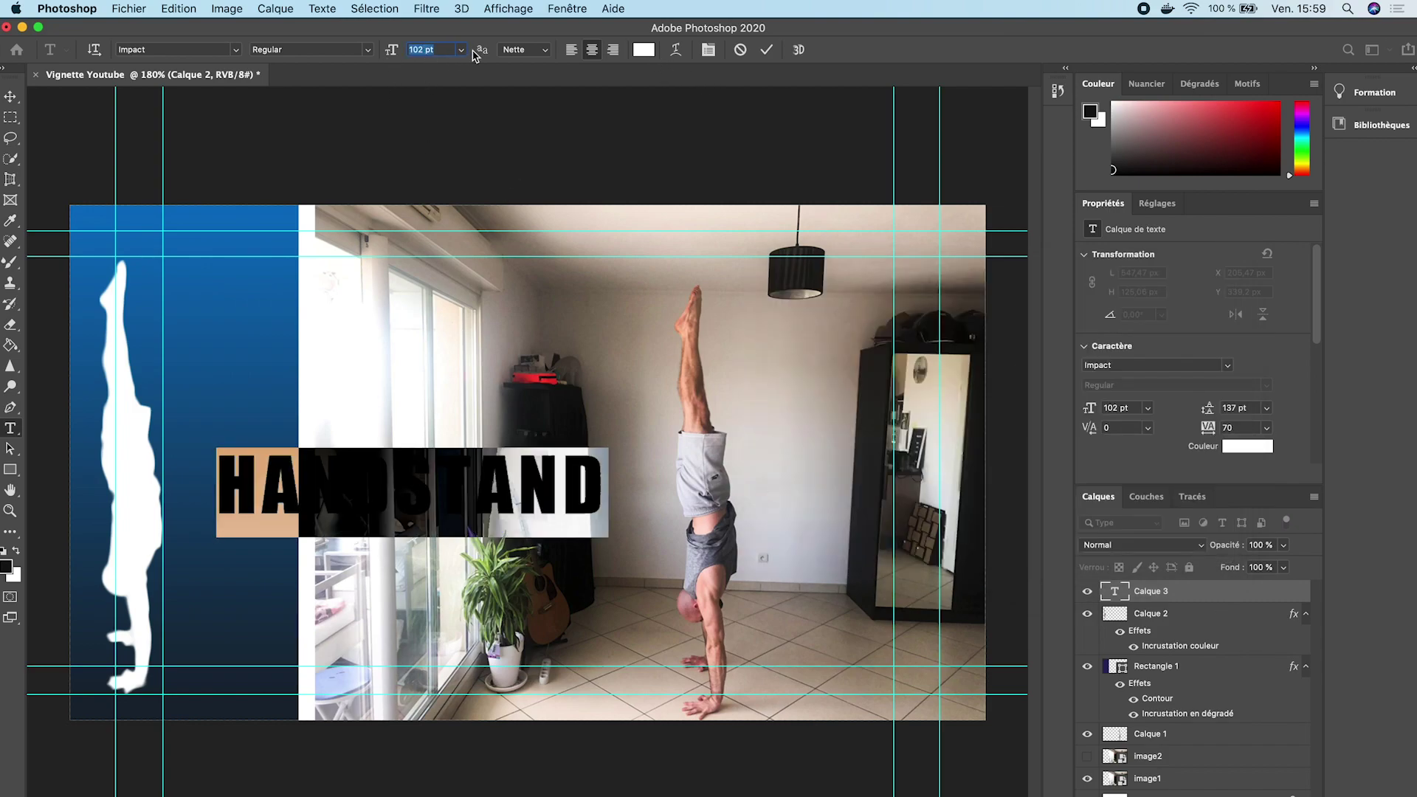
key("Up")
key("Up")
key("Up")
key("Up")
key("Up")
key("Up")
key("Up")
key("Up")
key("Up")
key("Up")
key("Up")
key("Up")
key("Up")
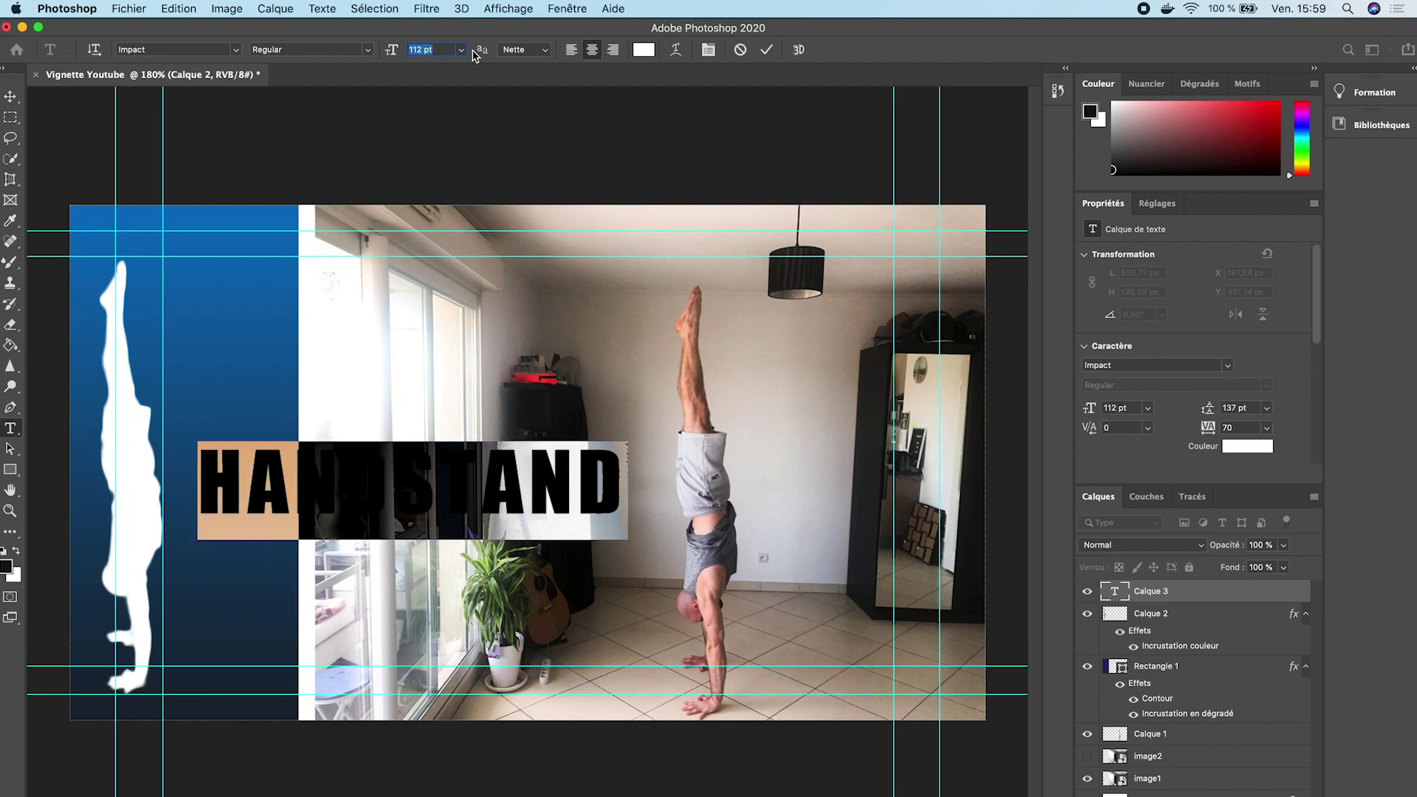
key("Up")
key("Up")
key("Up")
key("Up")
key("Up")
key("Up")
key("Up")
key("Up")
key("Up")
key("Up")
key("Up")
key("Up")
key("Up")
key("Up")
key("Up")
key("Up")
key("Up")
key("Up")
key("Up")
key("Up")
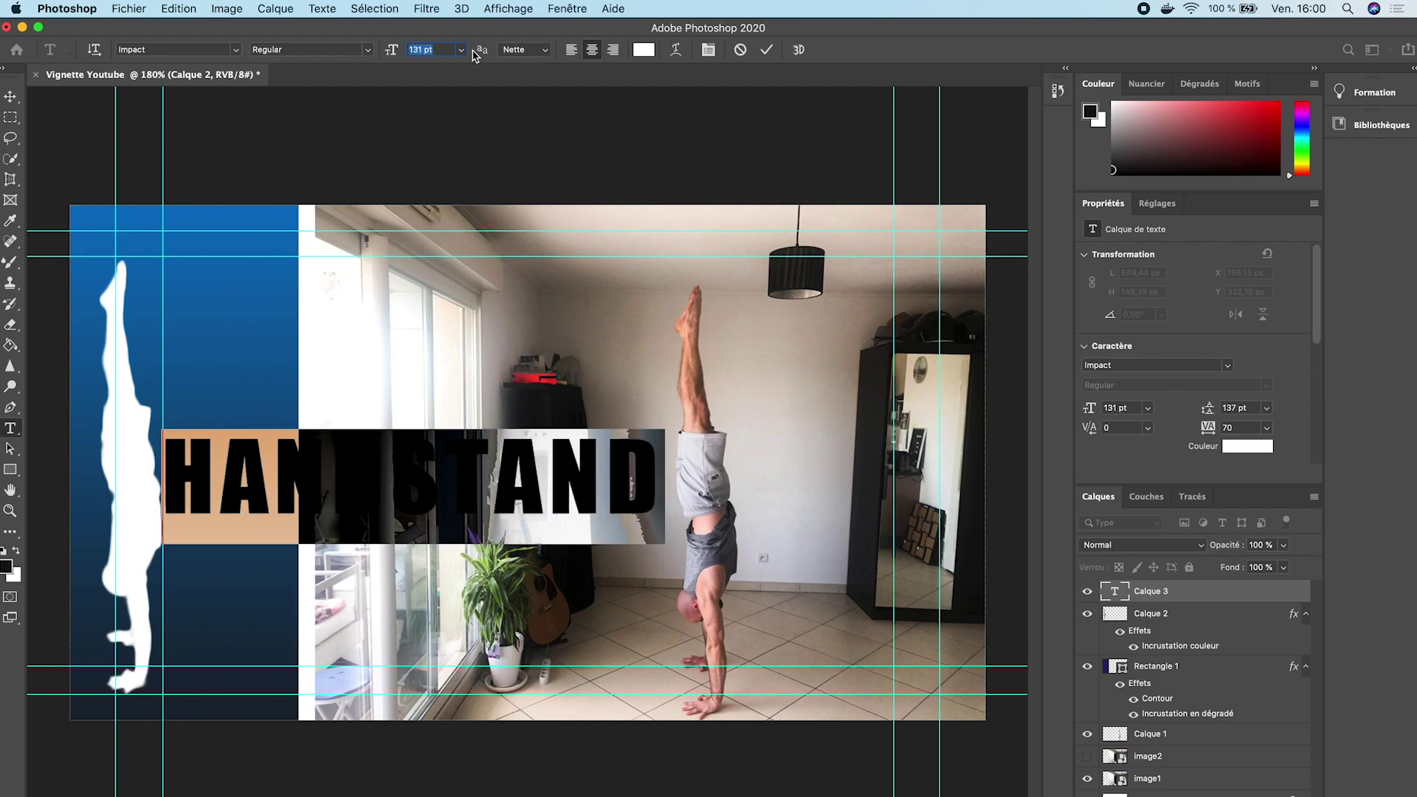
key("Down")
key("Down")
key("Down")
key("Down")
key("Down")
key("Down")
key("Down")
key("Down")
key("Down")
key("Down")
key("Down")
key("Down")
key("Down")
key("Down")
key("Down")
key("Down")
key("Down")
key("Down")
key("Down")
key("Down")
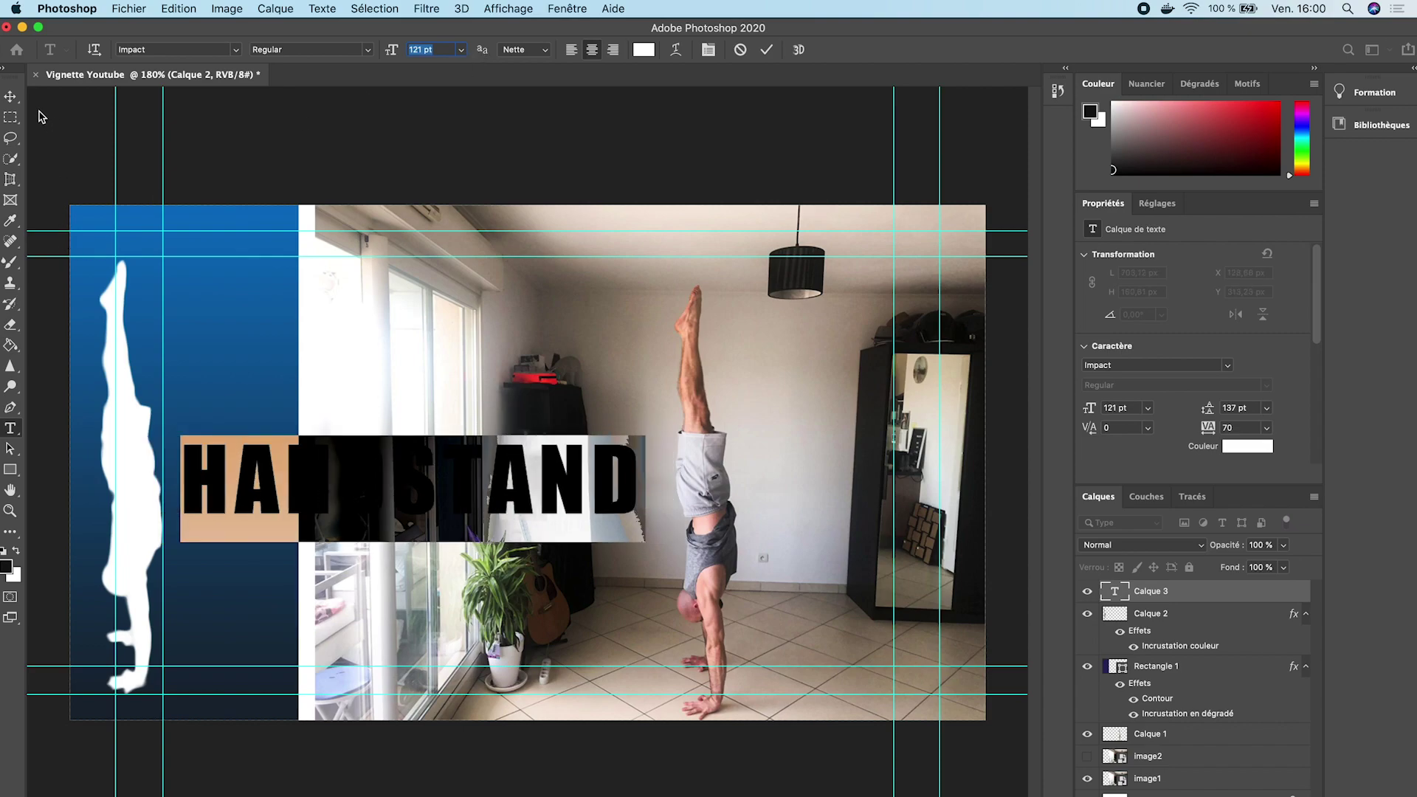
Shift the HANDSTAND text to about X 349 px, Y 372 px and rotate it by -90°.
left_click(10, 96)
left_click_drag(434, 502, 574, 537)
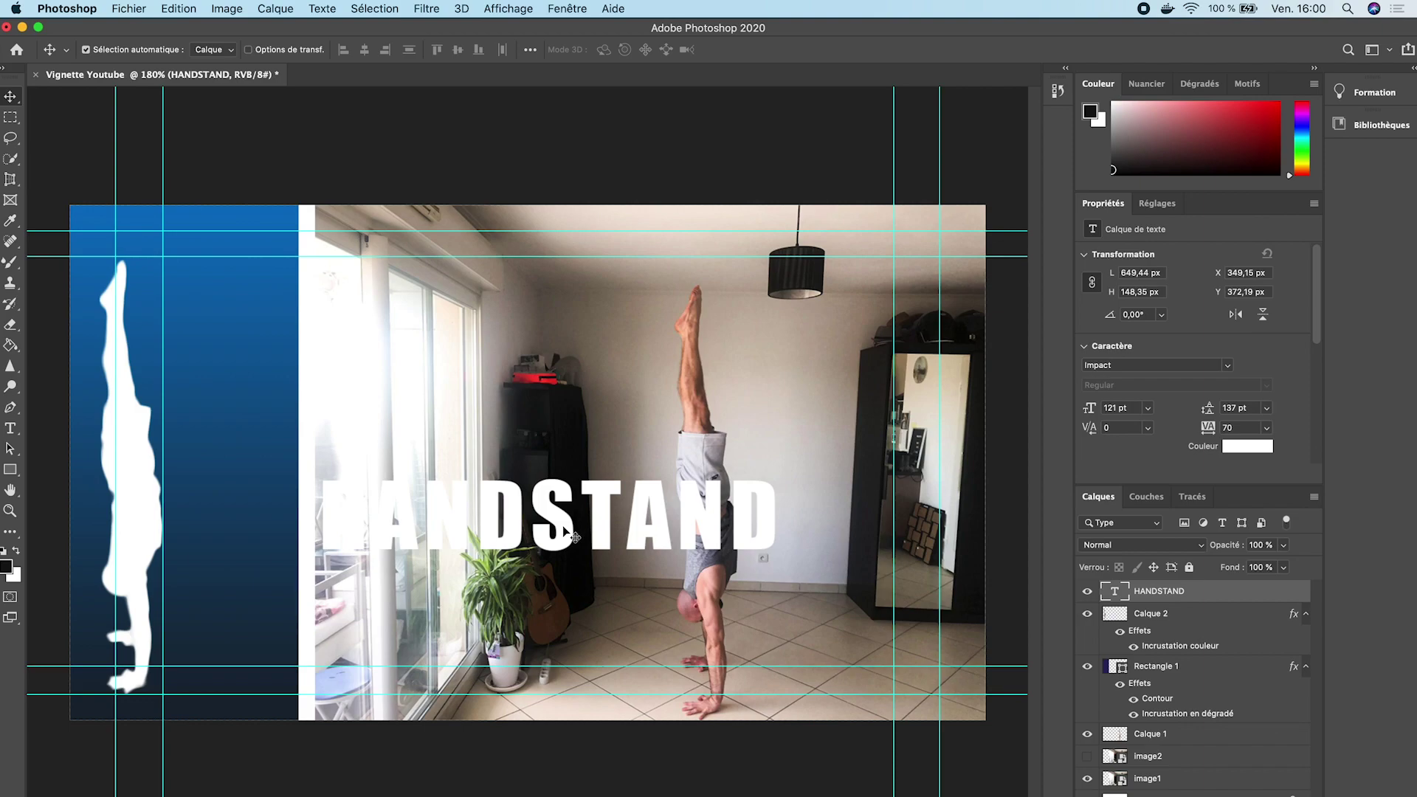
key("super+t")
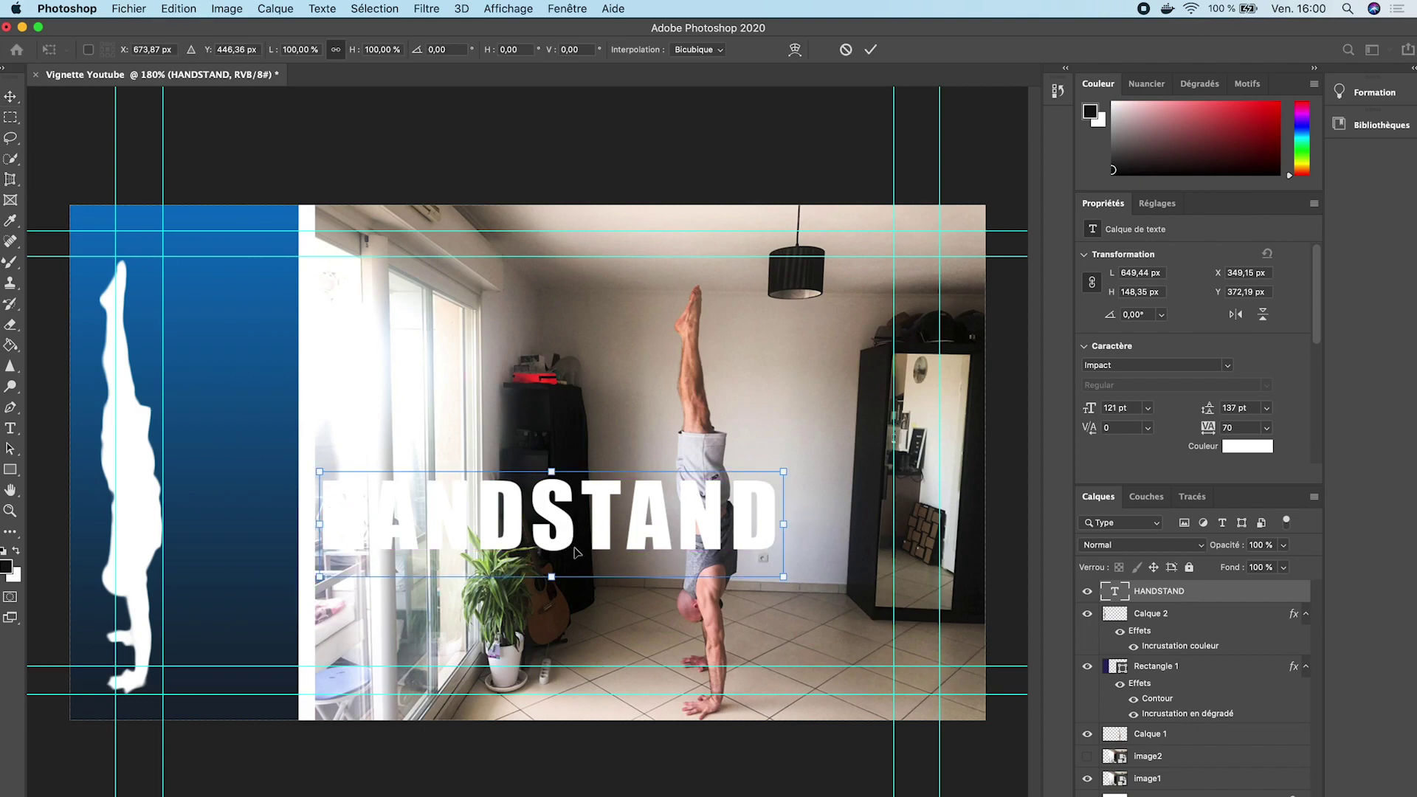
left_click_drag(797, 467, 479, 317)
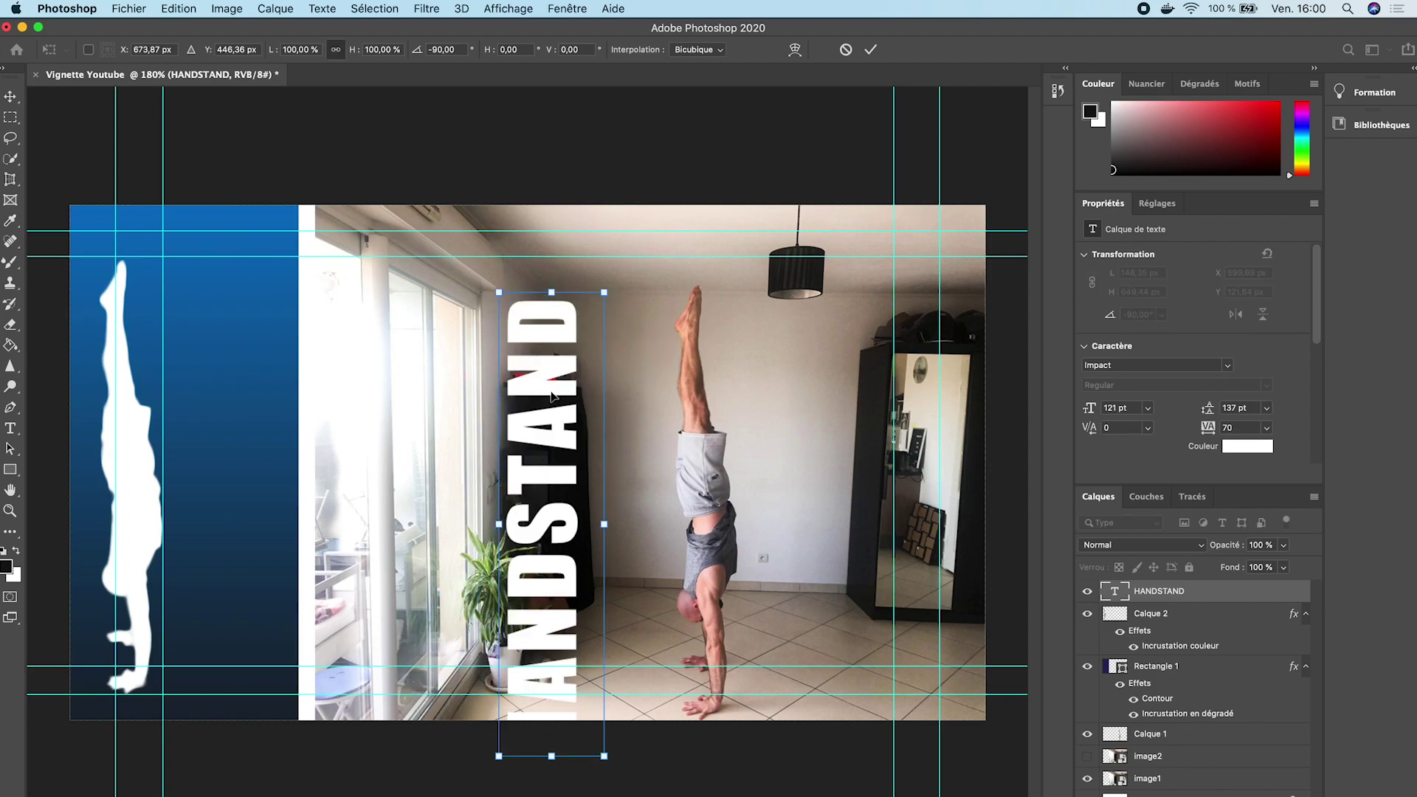
Move the vertical HANDSTAND text onto the blue band beside the silhouette and scale it to about 92.5%.
left_click_drag(552, 396, 245, 329)
left_click_drag(293, 247, 268, 277)
mouse_move(223, 326)
left_mouse_down()
mouse_move(238, 305)
mouse_move(222, 305)
left_mouse_up()
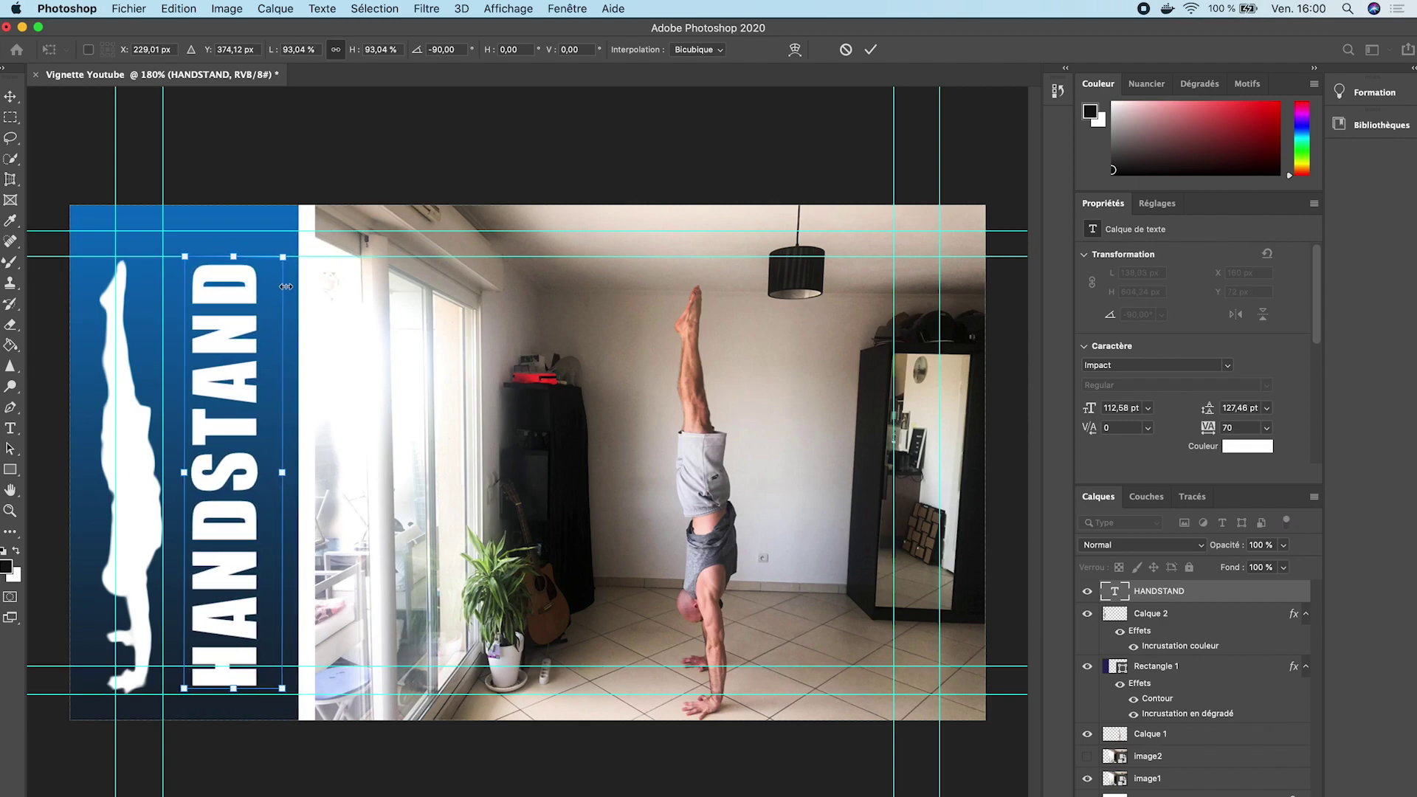
left_click_drag(289, 263, 288, 266)
mouse_move(240, 393)
left_mouse_down()
mouse_move(250, 310)
mouse_move(250, 391)
left_mouse_up()
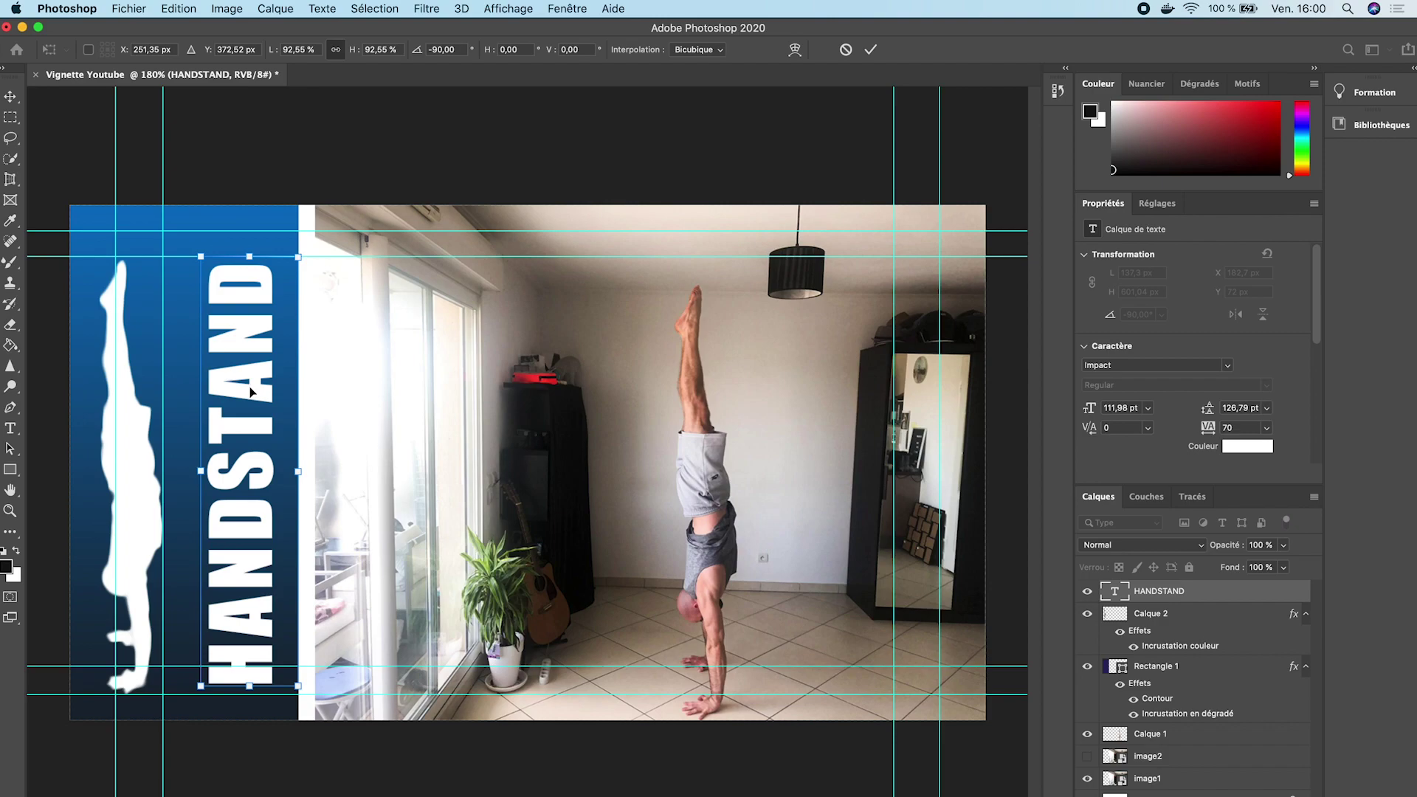
key("Return")
Shift the silhouette to X 64 px, Y 75 px and scale the HANDSTAND text to about 609 px tall at about X 178 px, Y 72 px.
left_click_drag(137, 475, 152, 473)
left_click(251, 679)
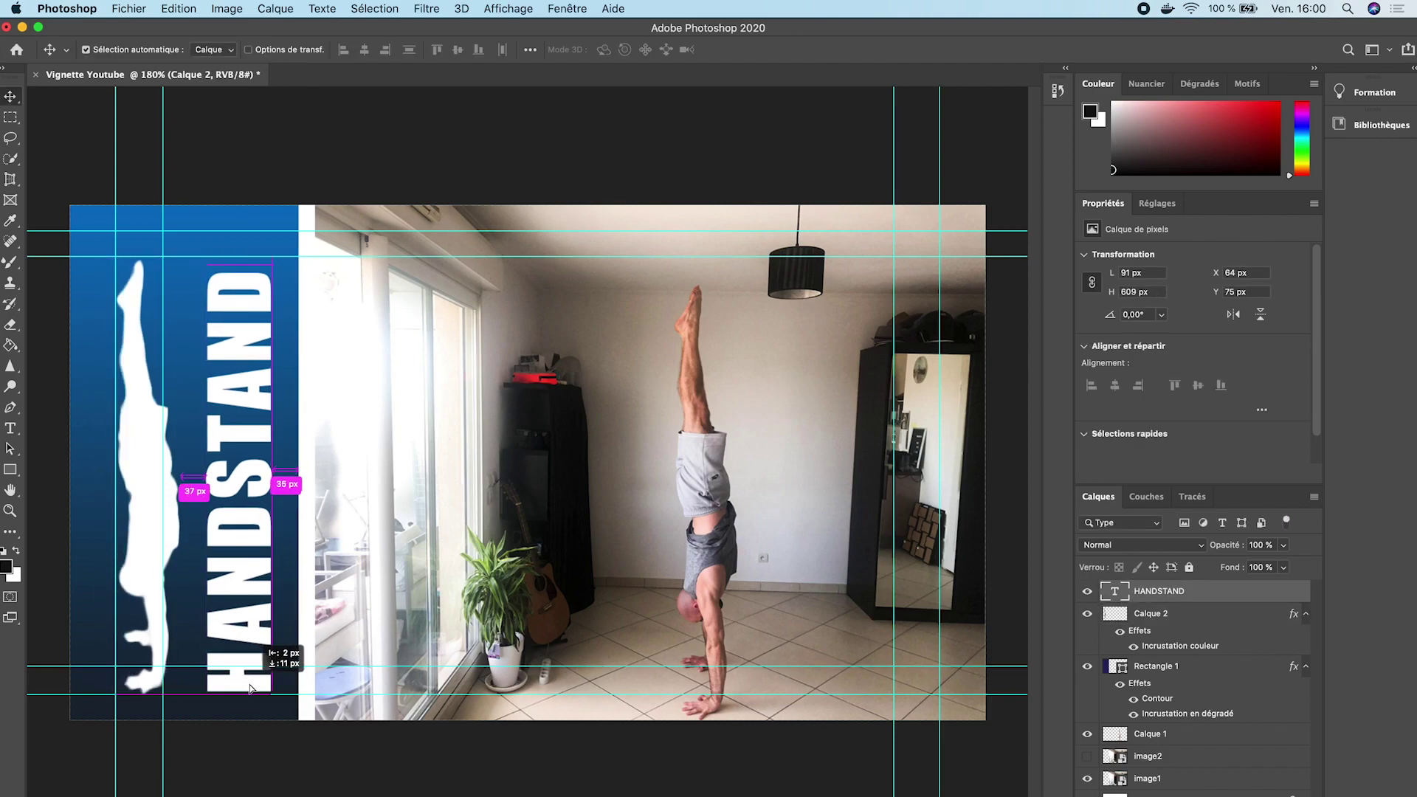
key("super+t")
mouse_move(248, 261)
left_mouse_down()
mouse_move(248, 583)
mouse_move(250, 231)
mouse_move(240, 264)
left_mouse_up()
left_click_drag(248, 292, 247, 259)
key("Return")
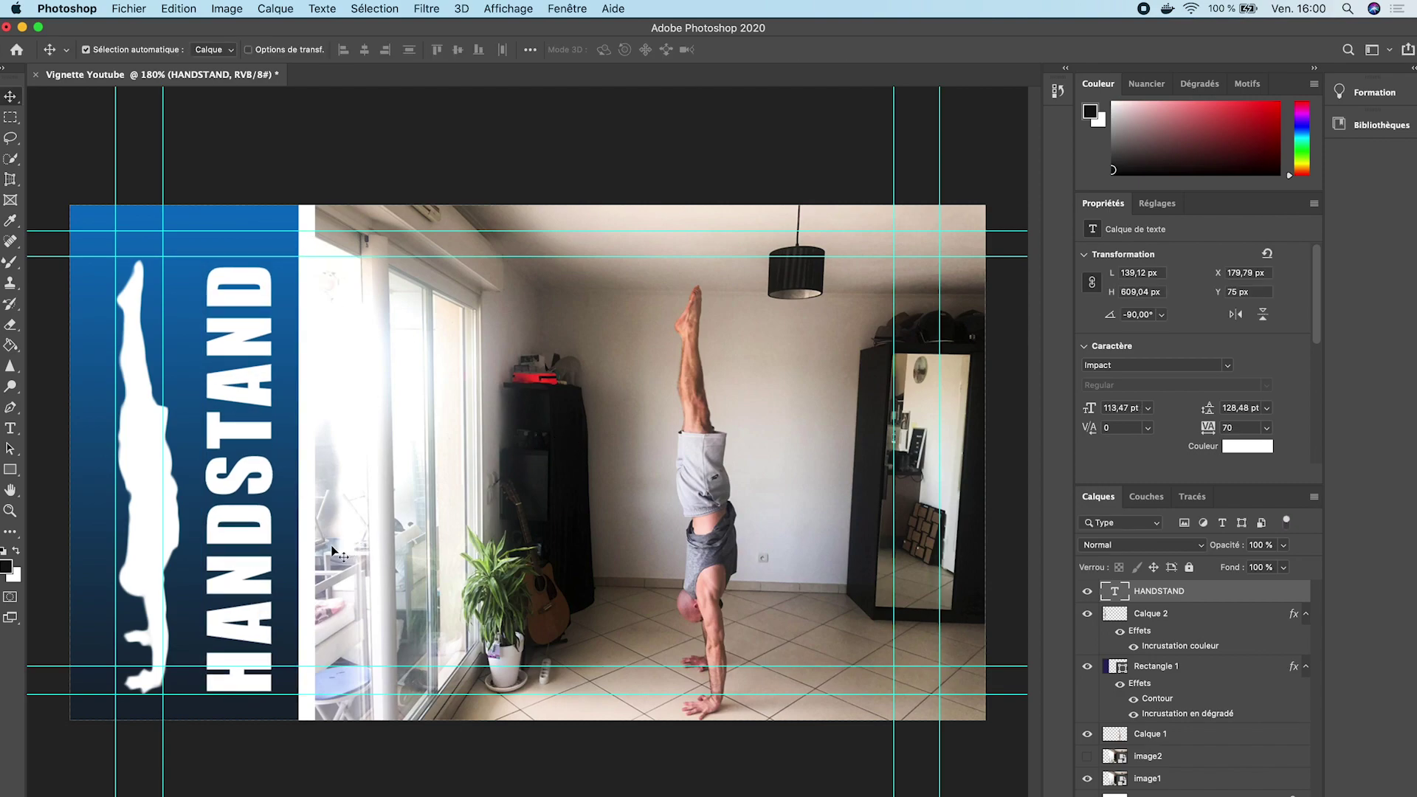
left_click_drag(248, 301, 248, 301)
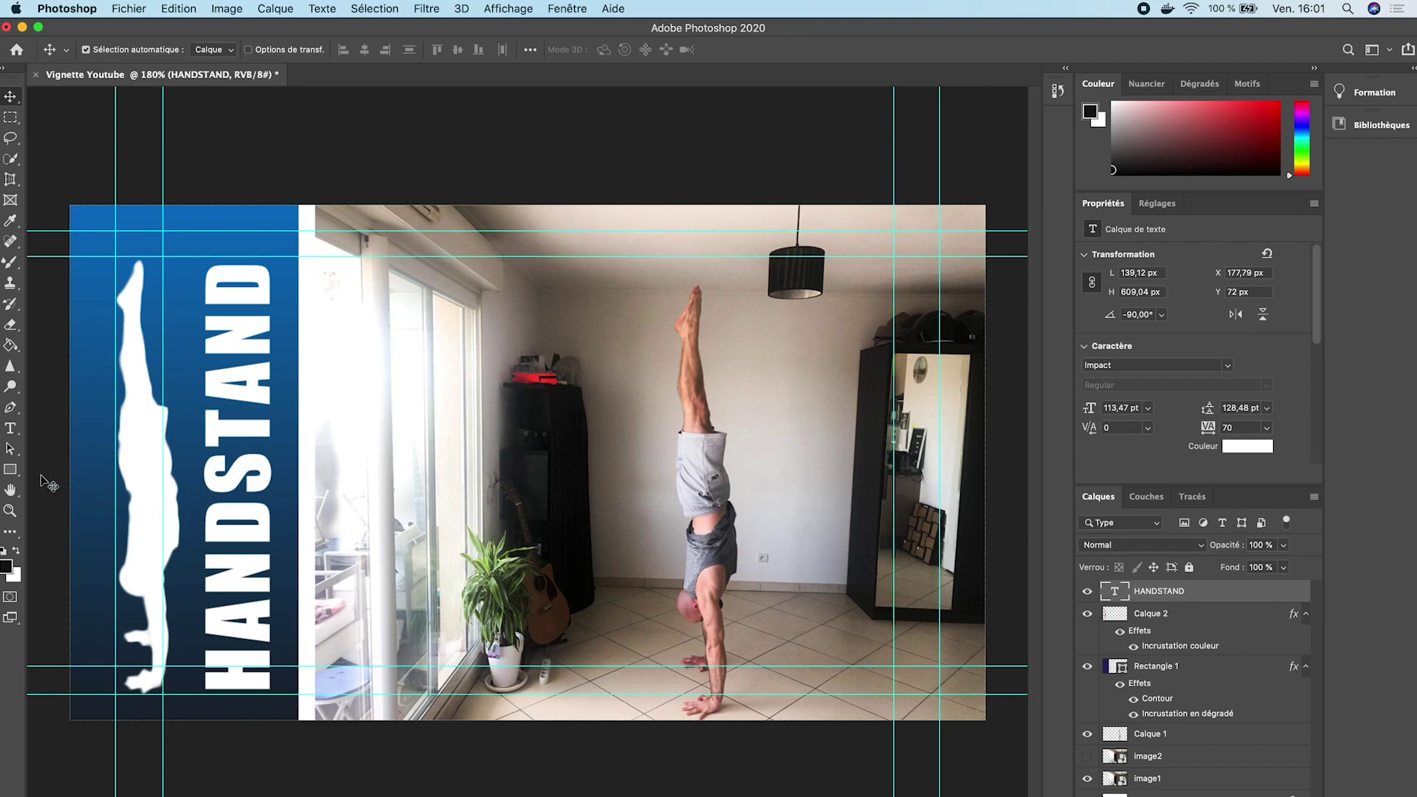
Draw a black rectangle shape about 272 x 80 px over the upper window area at about X 407 px, Y 102 px.
key("u")
left_click_drag(361, 278, 556, 335)
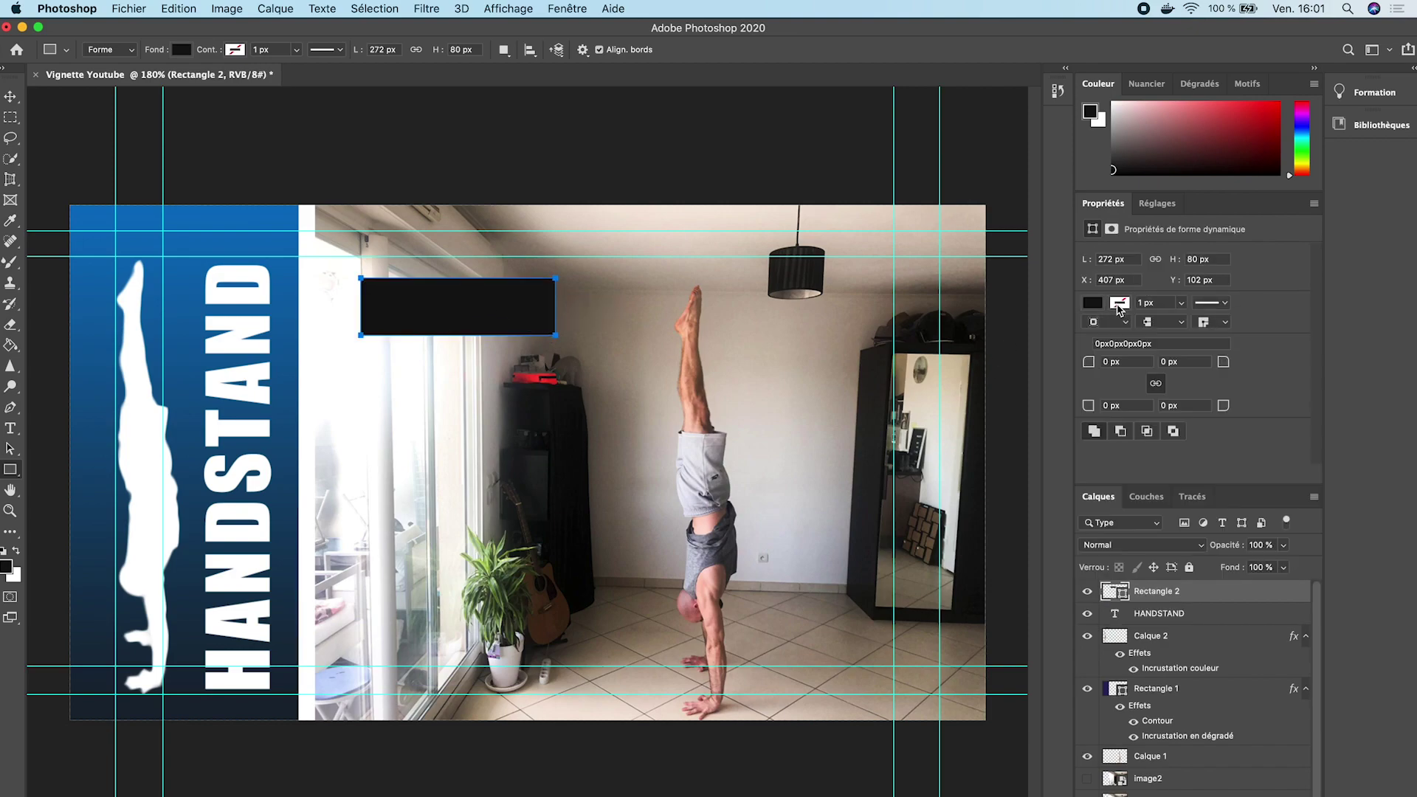
left_click(1120, 306)
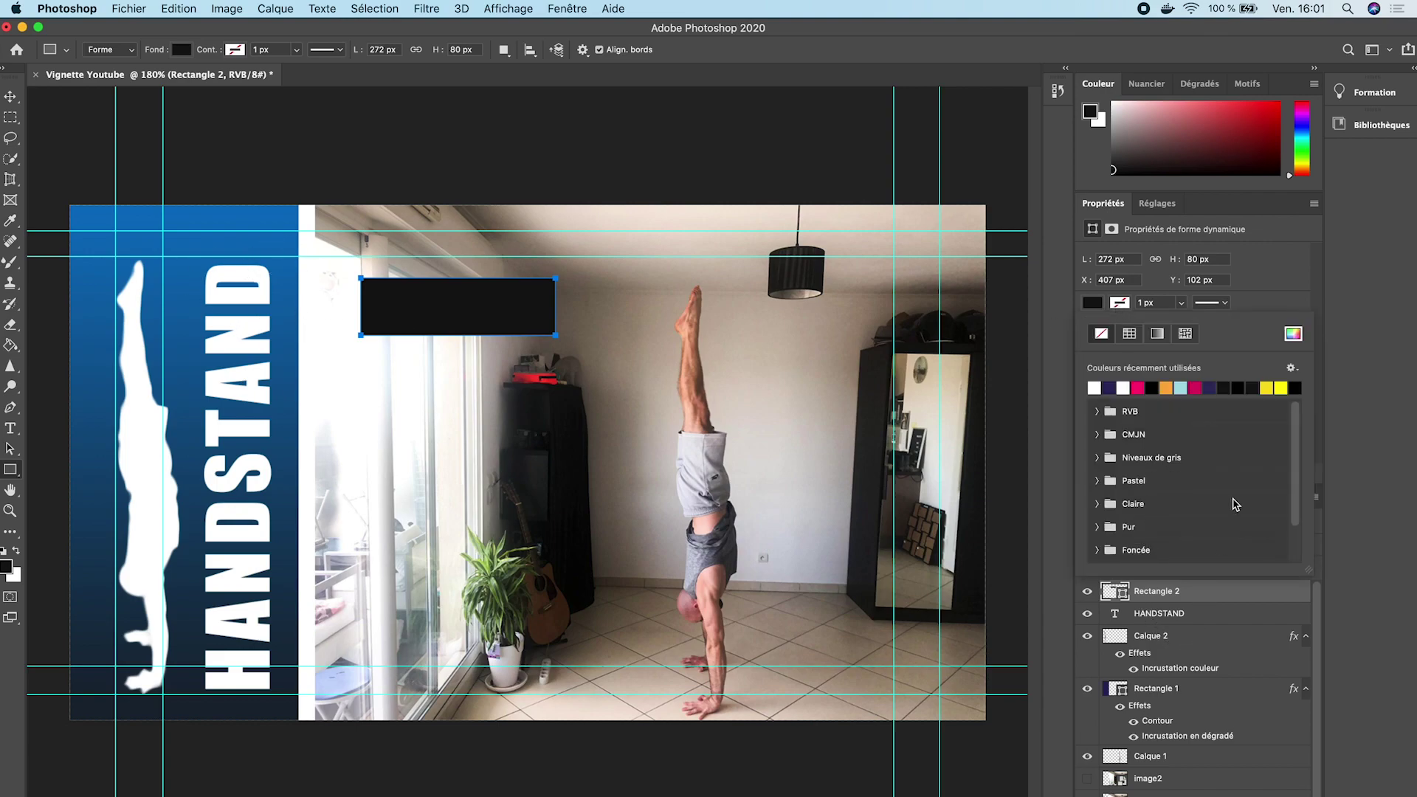
double_click(1206, 689)
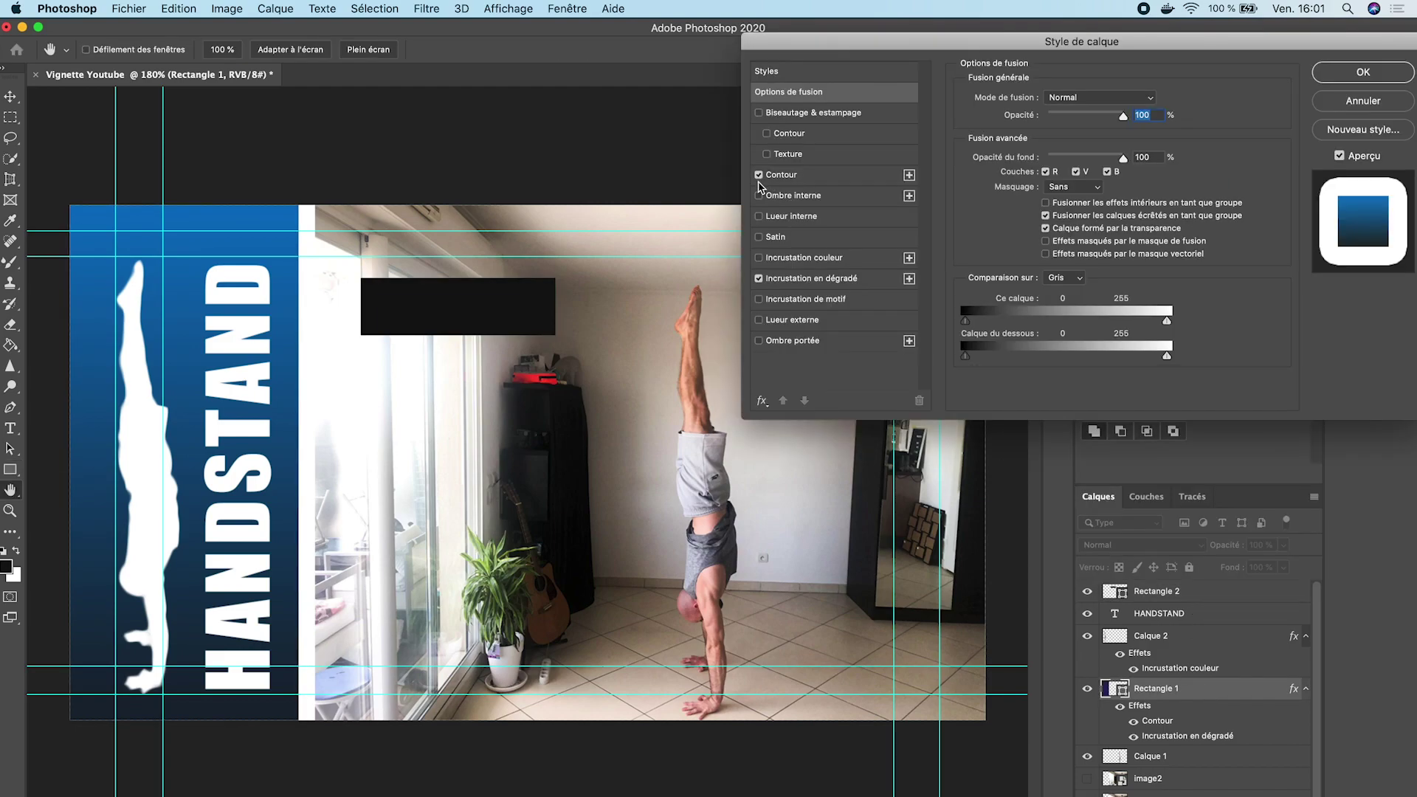
left_click(1327, 107)
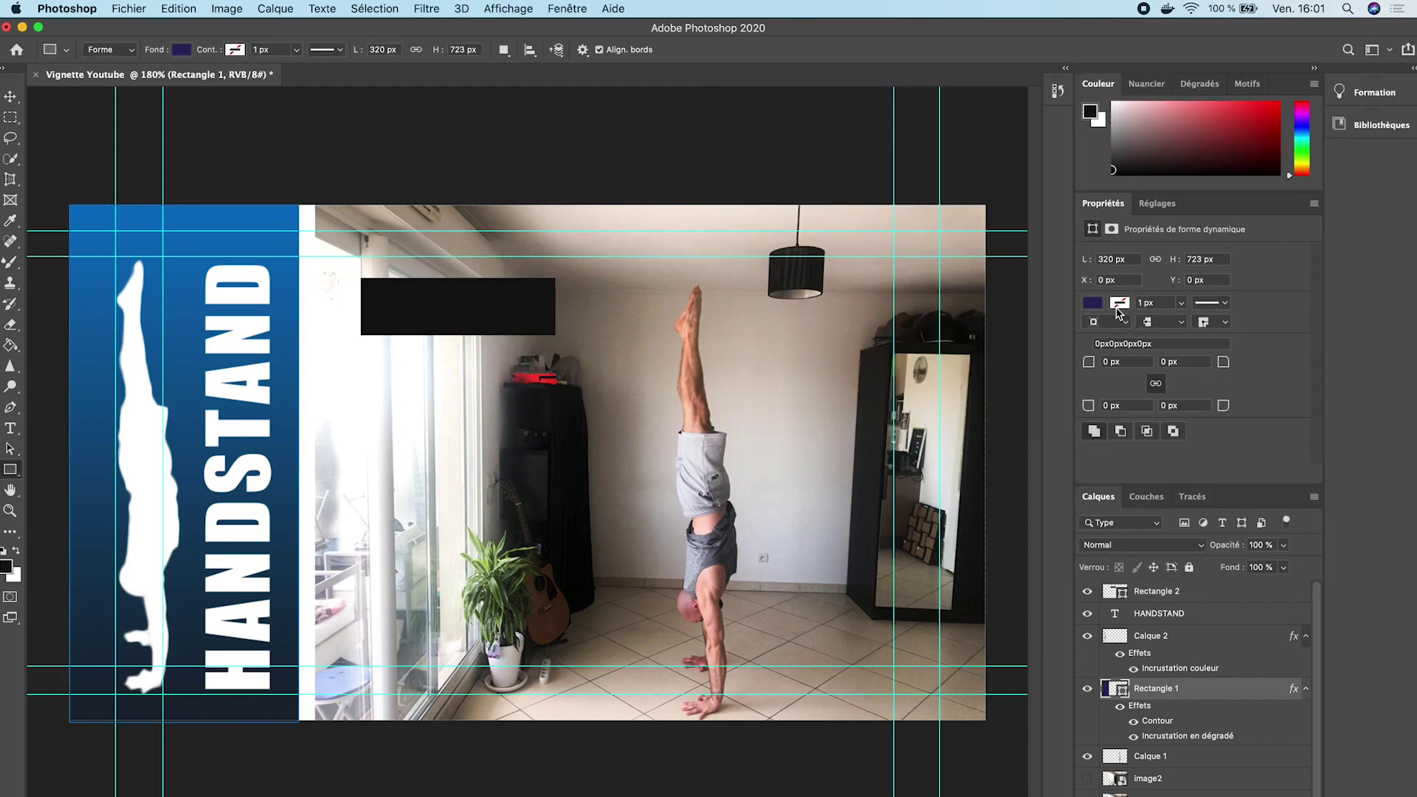
Try a white stroke of about 7.63 px on the blue band rectangle.
left_click(1120, 304)
left_click(1094, 387)
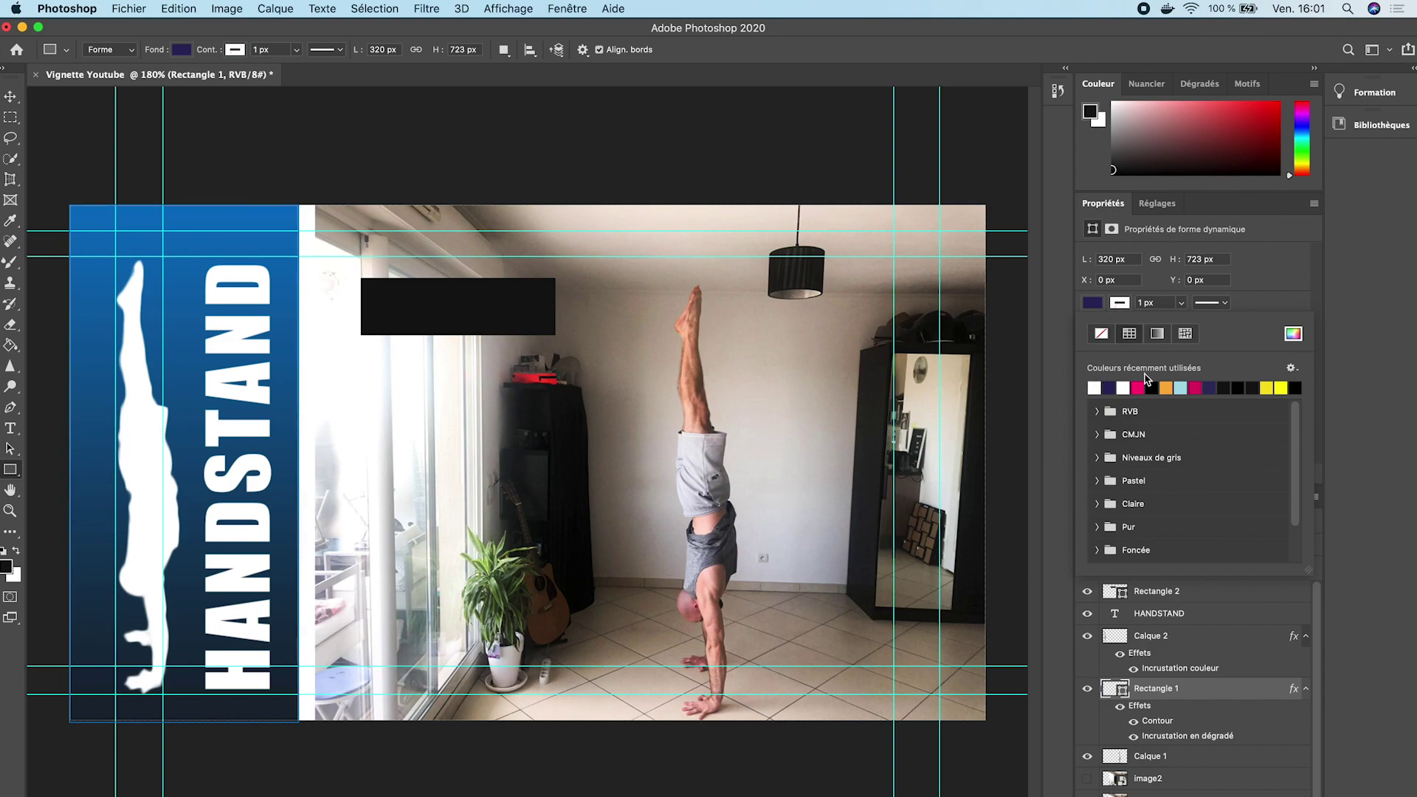
left_click(1144, 304)
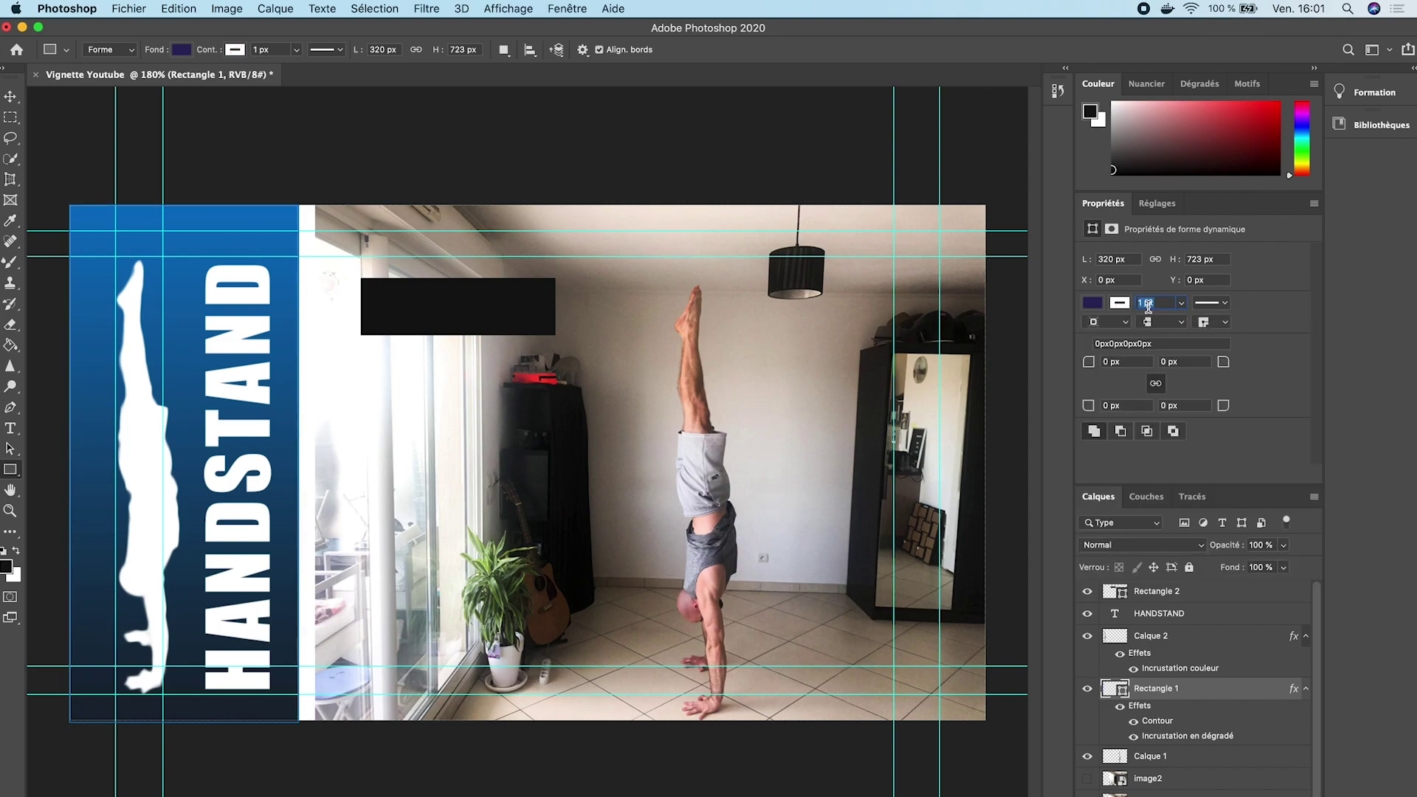
left_click(1181, 303)
left_click_drag(1188, 324, 1191, 322)
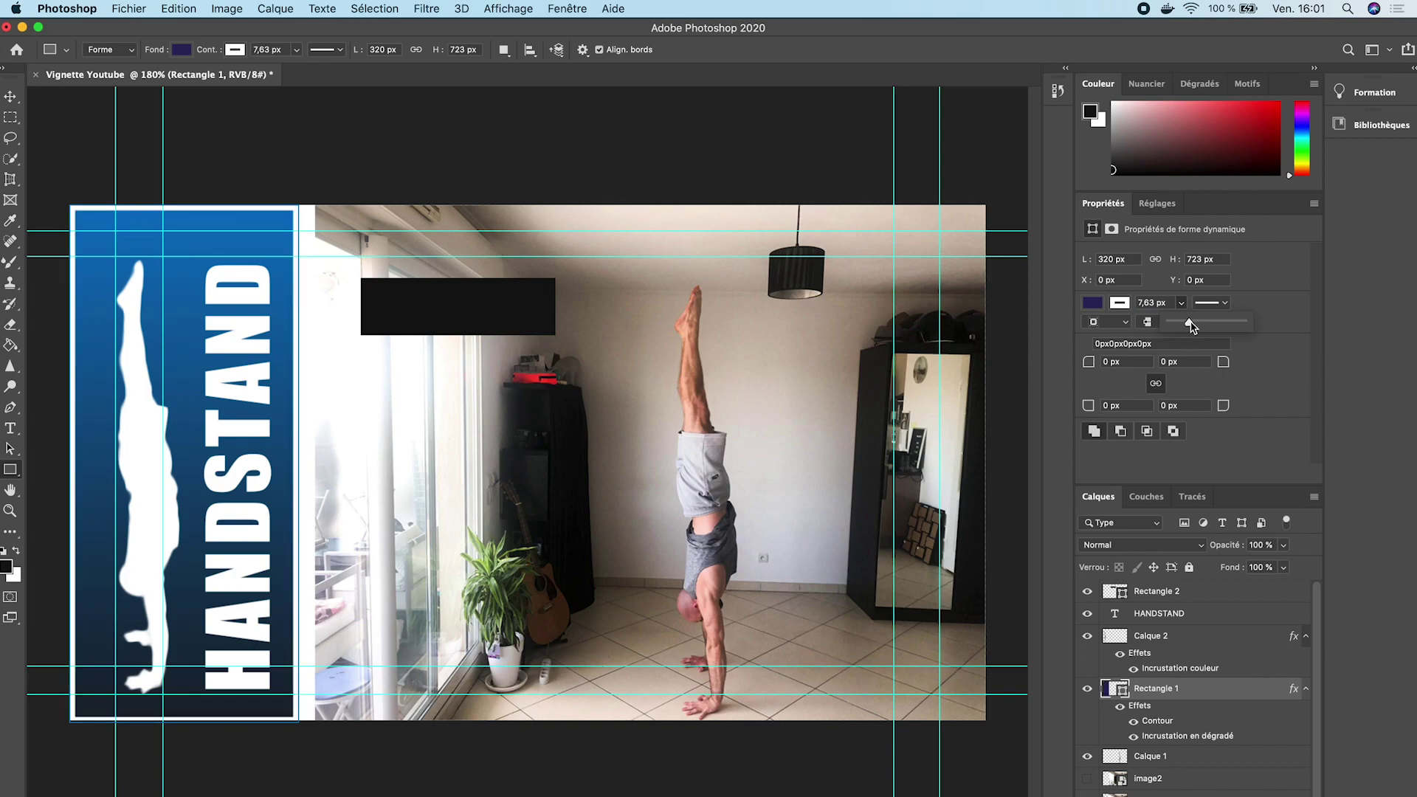
left_click(189, 181)
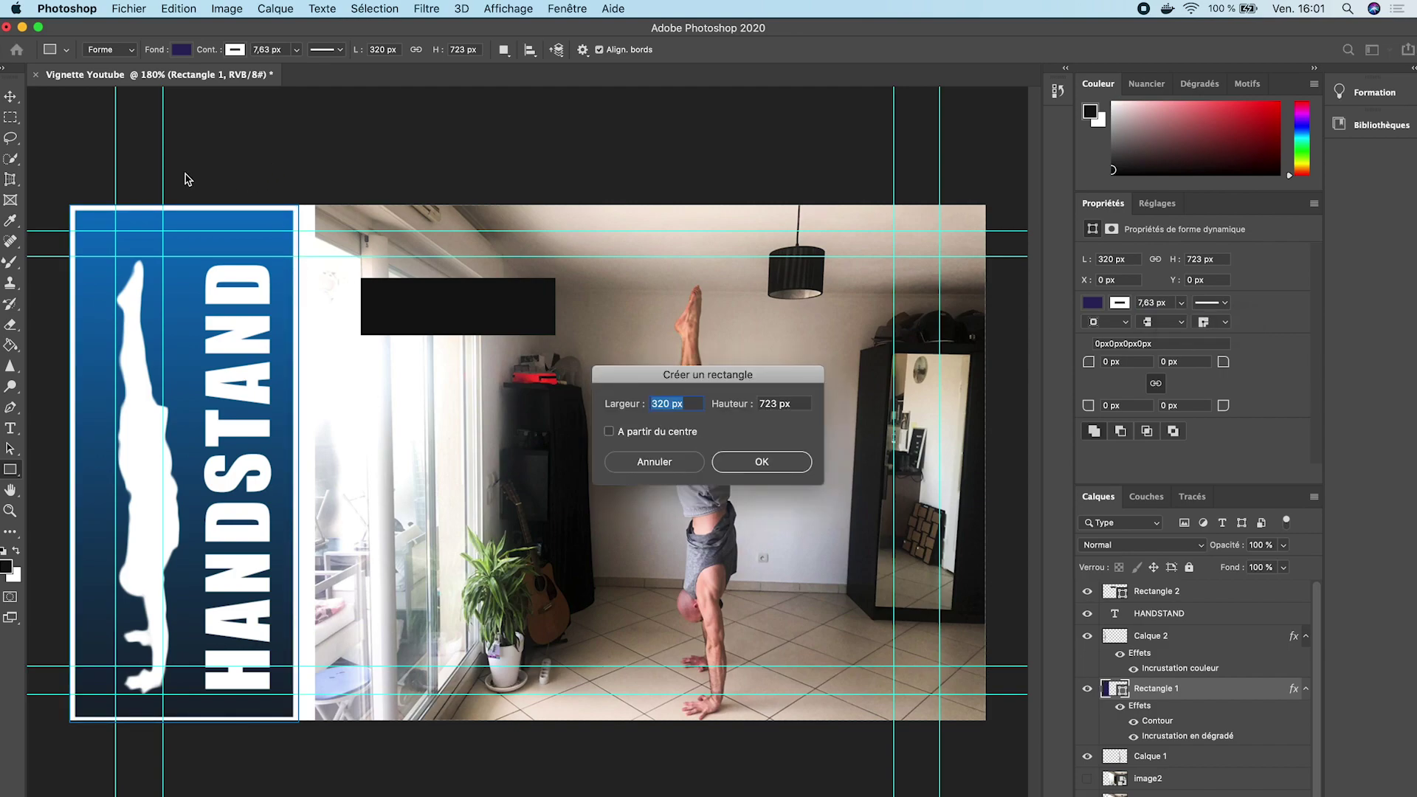
left_click(647, 467)
left_click(10, 96)
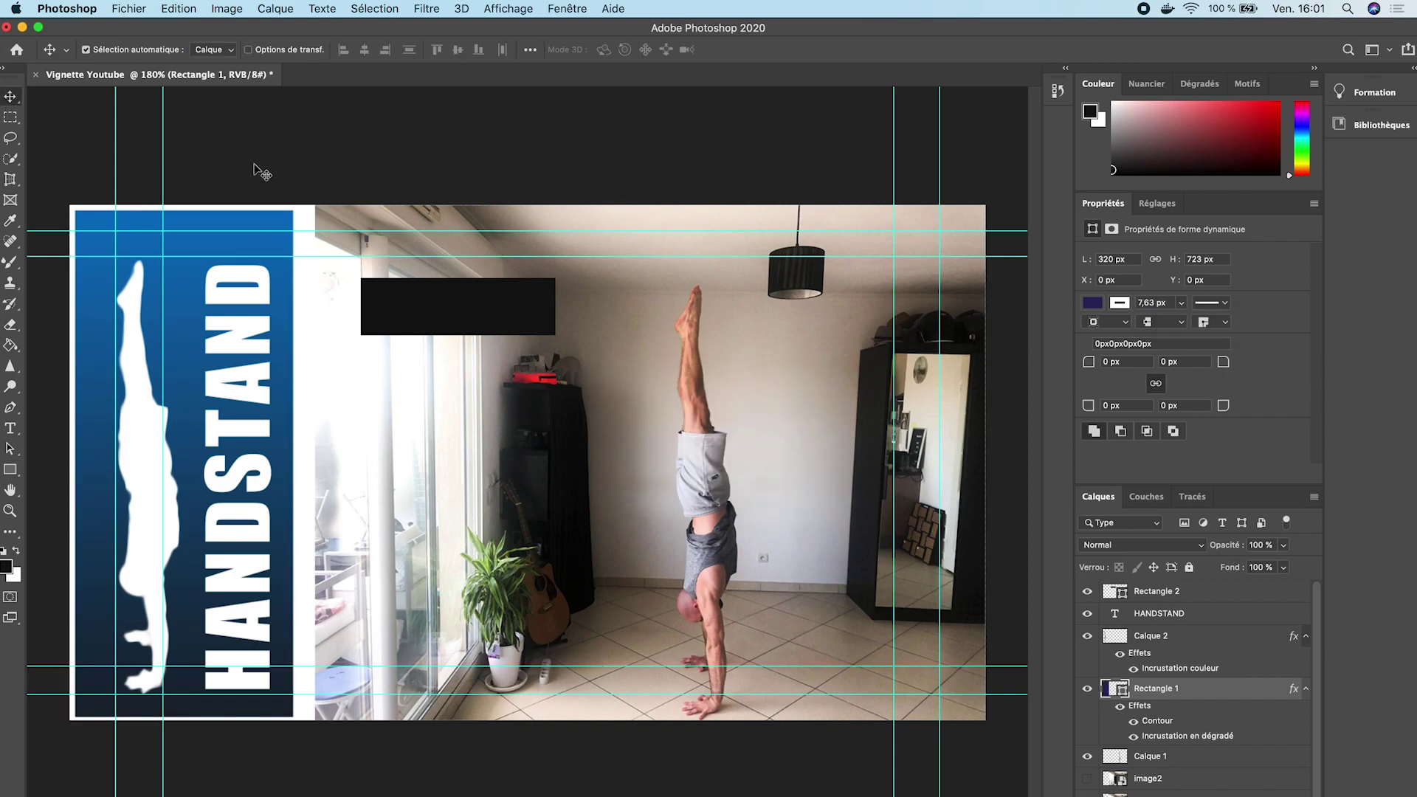
left_click(336, 181)
Give the black rectangle a white stroke of about 5.07 px.
left_click(381, 287)
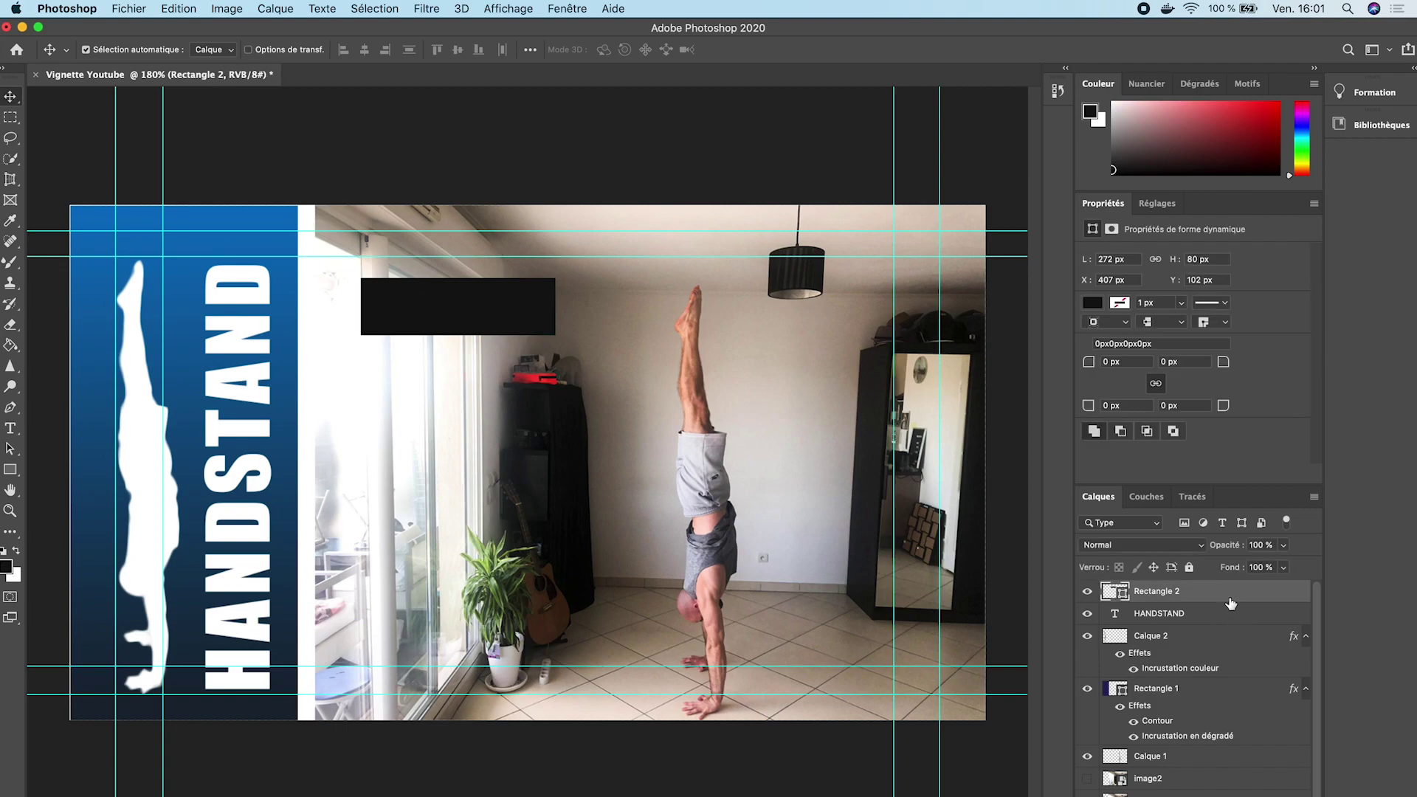
left_click(1117, 304)
left_click(1150, 318)
left_click(1120, 303)
left_click(1099, 384)
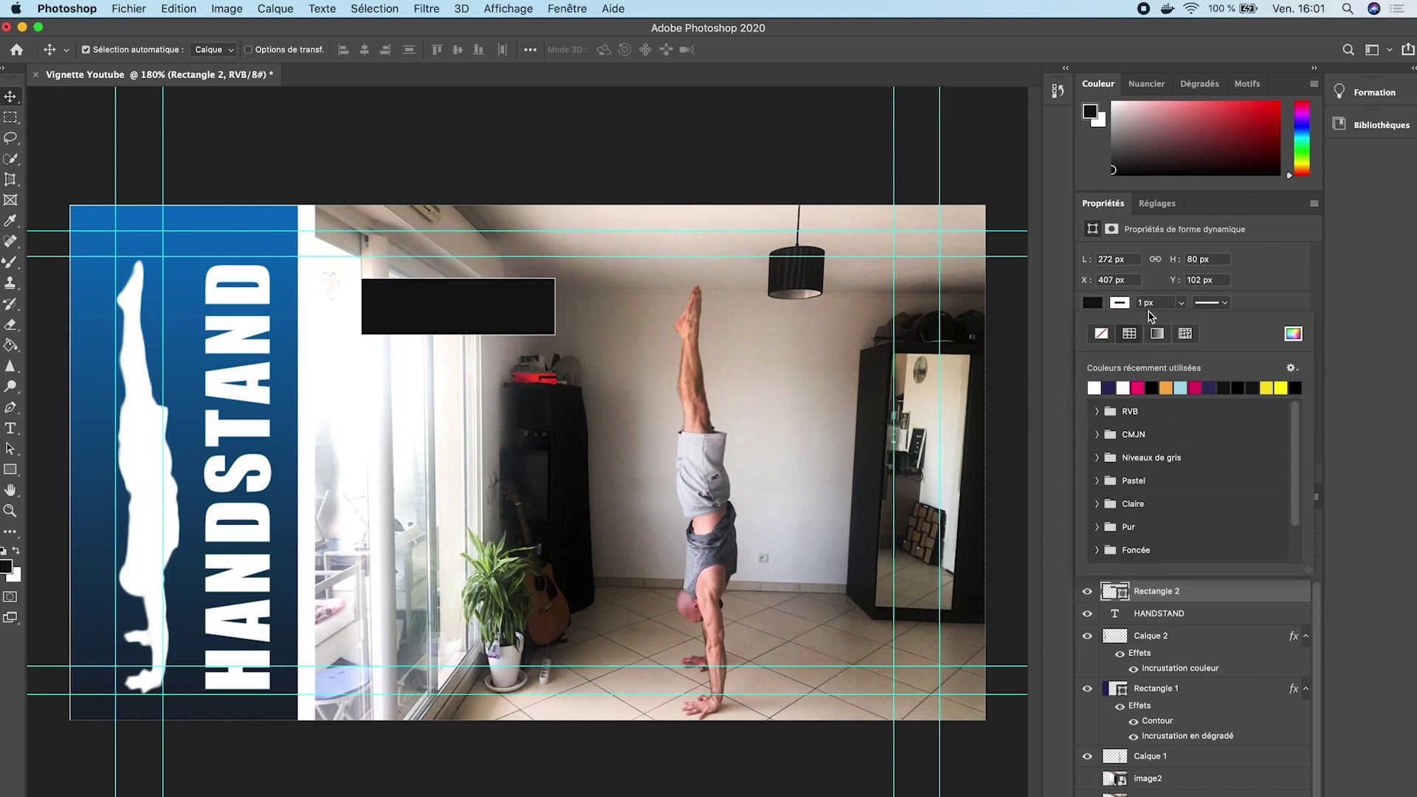
left_click(1181, 303)
left_click_drag(1189, 323, 1186, 324)
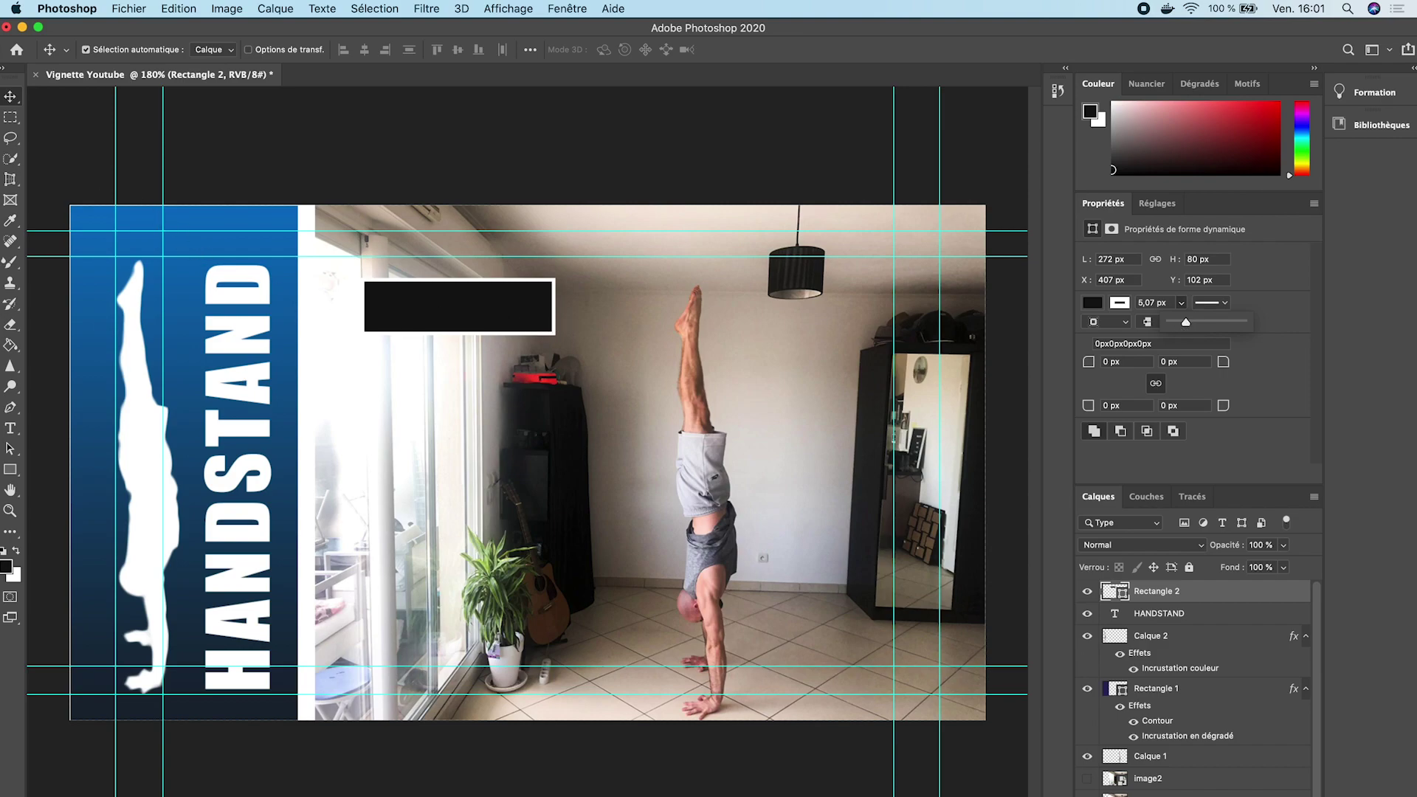
Enlarge the black rectangle to about 296 x 87 px and place it at about X 411 px, Y 111 px.
mouse_move(478, 325)
left_mouse_down()
mouse_move(509, 324)
mouse_move(497, 320)
left_mouse_up()
key("super+t")
key("Return")
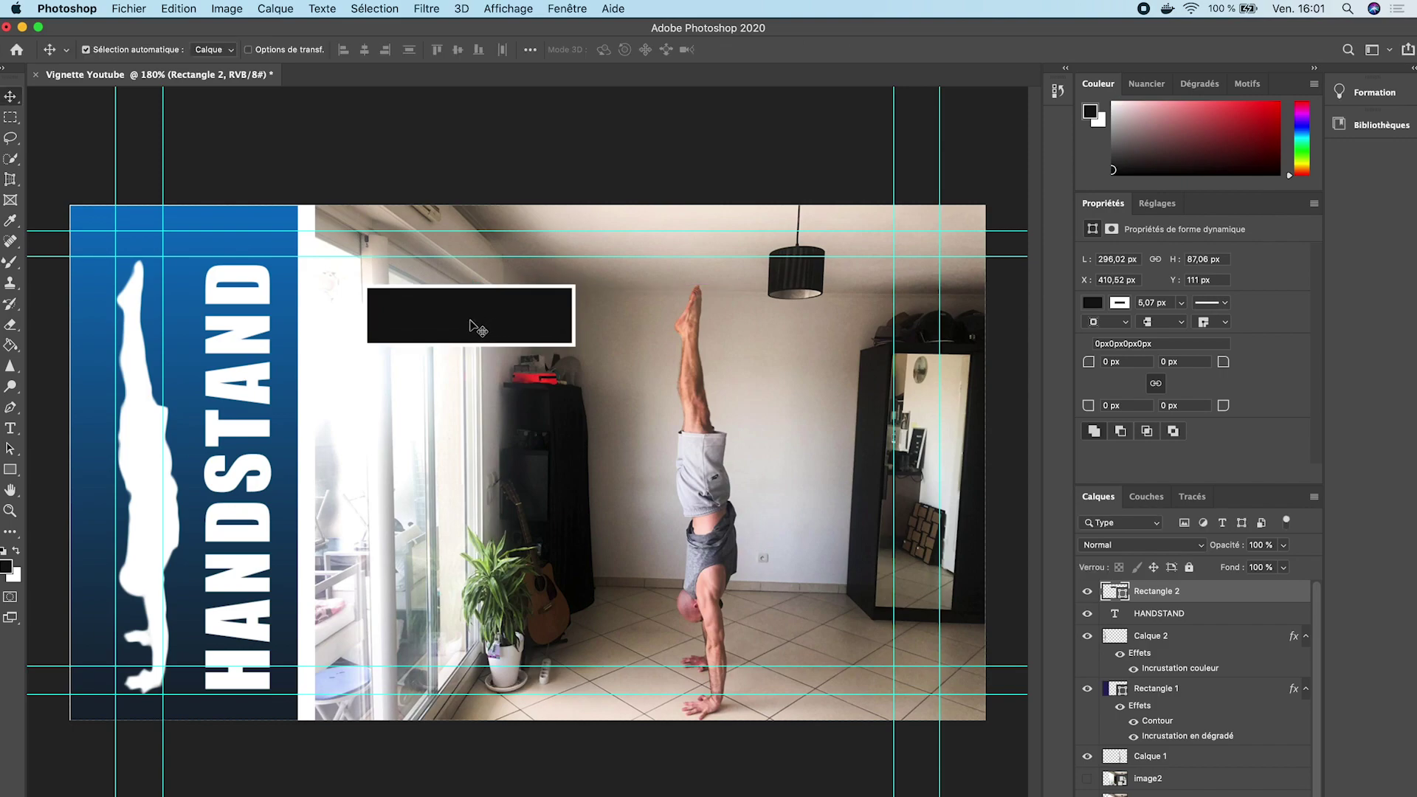
Draw a separate text box about 274 x 63 px just below the black rectangle.
left_click(11, 429)
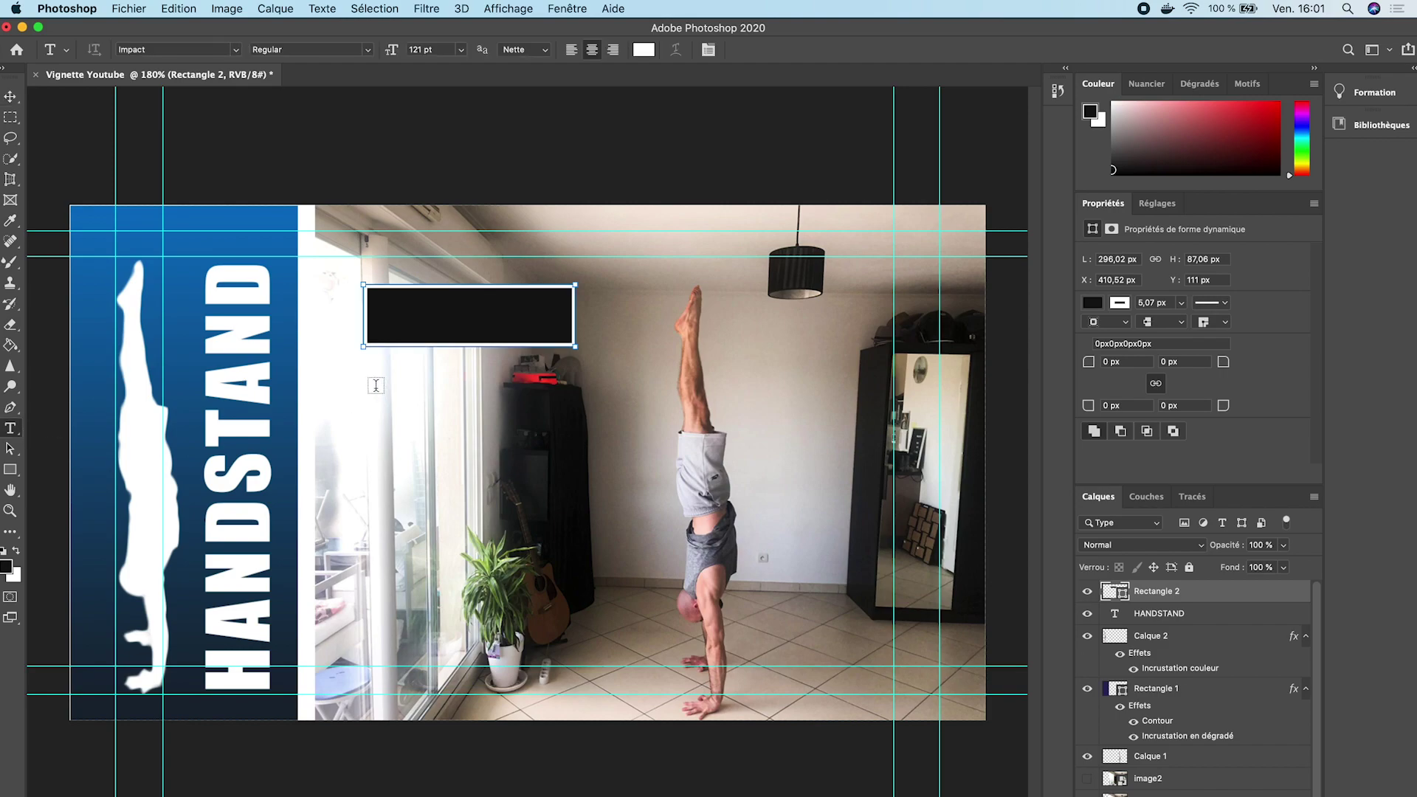
left_click(387, 325)
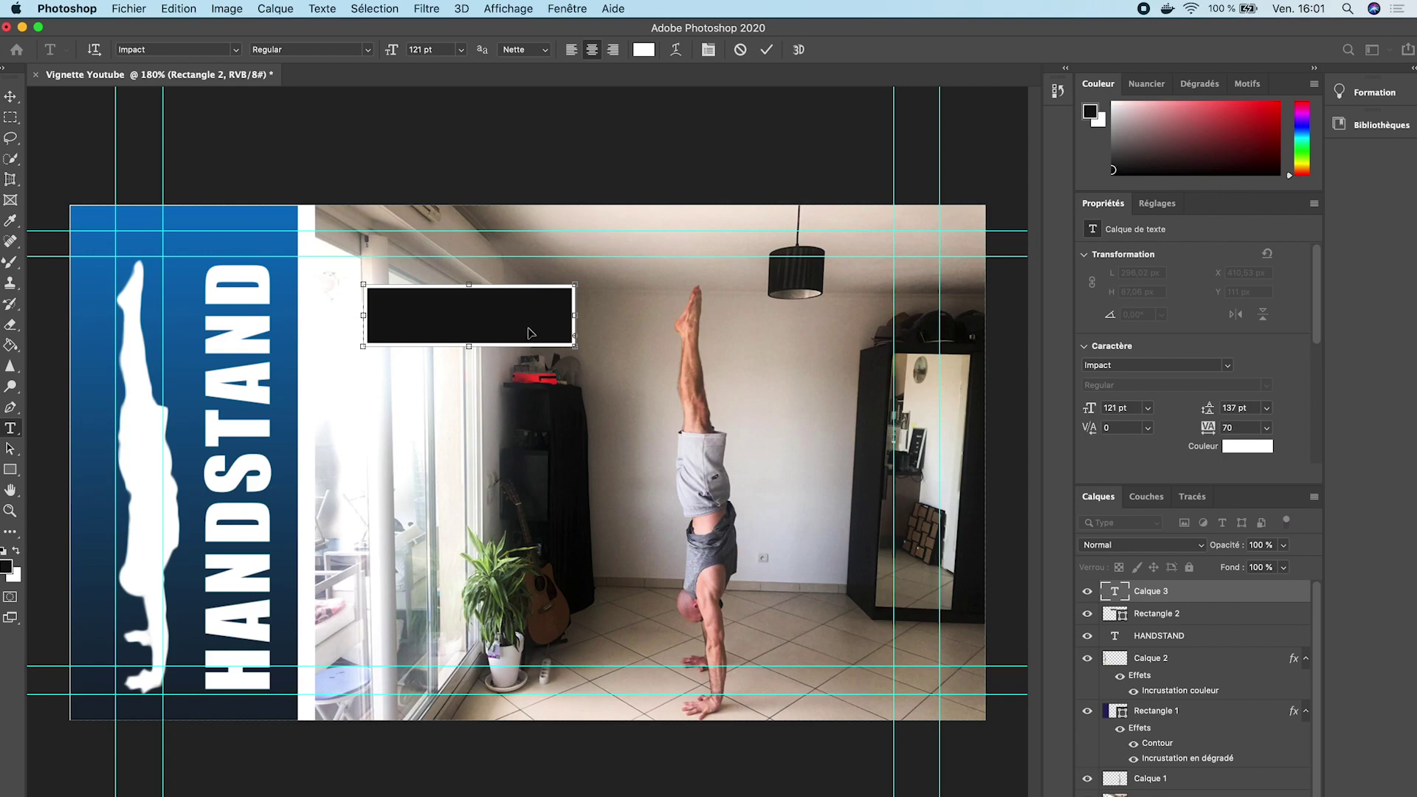
key("Escape")
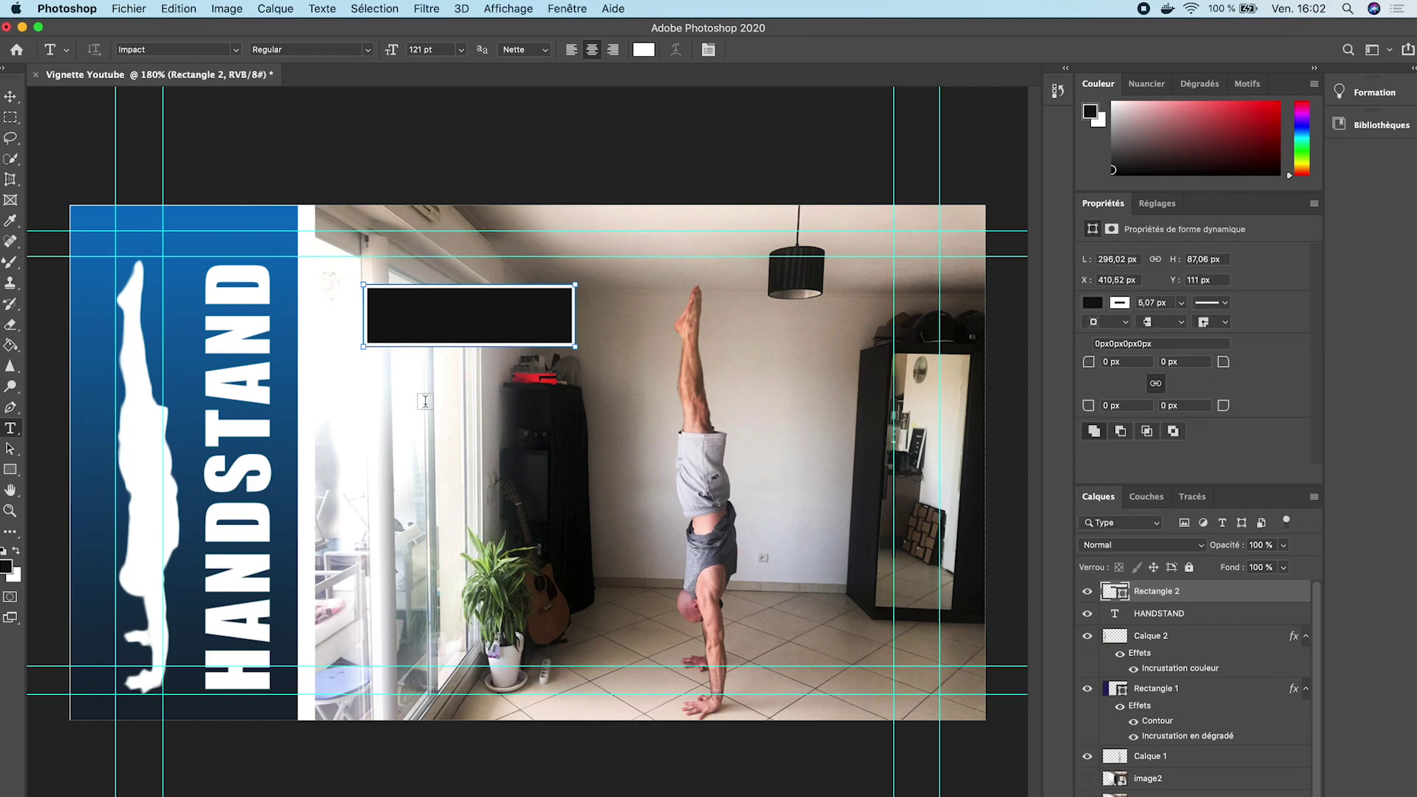
left_click_drag(363, 395, 561, 439)
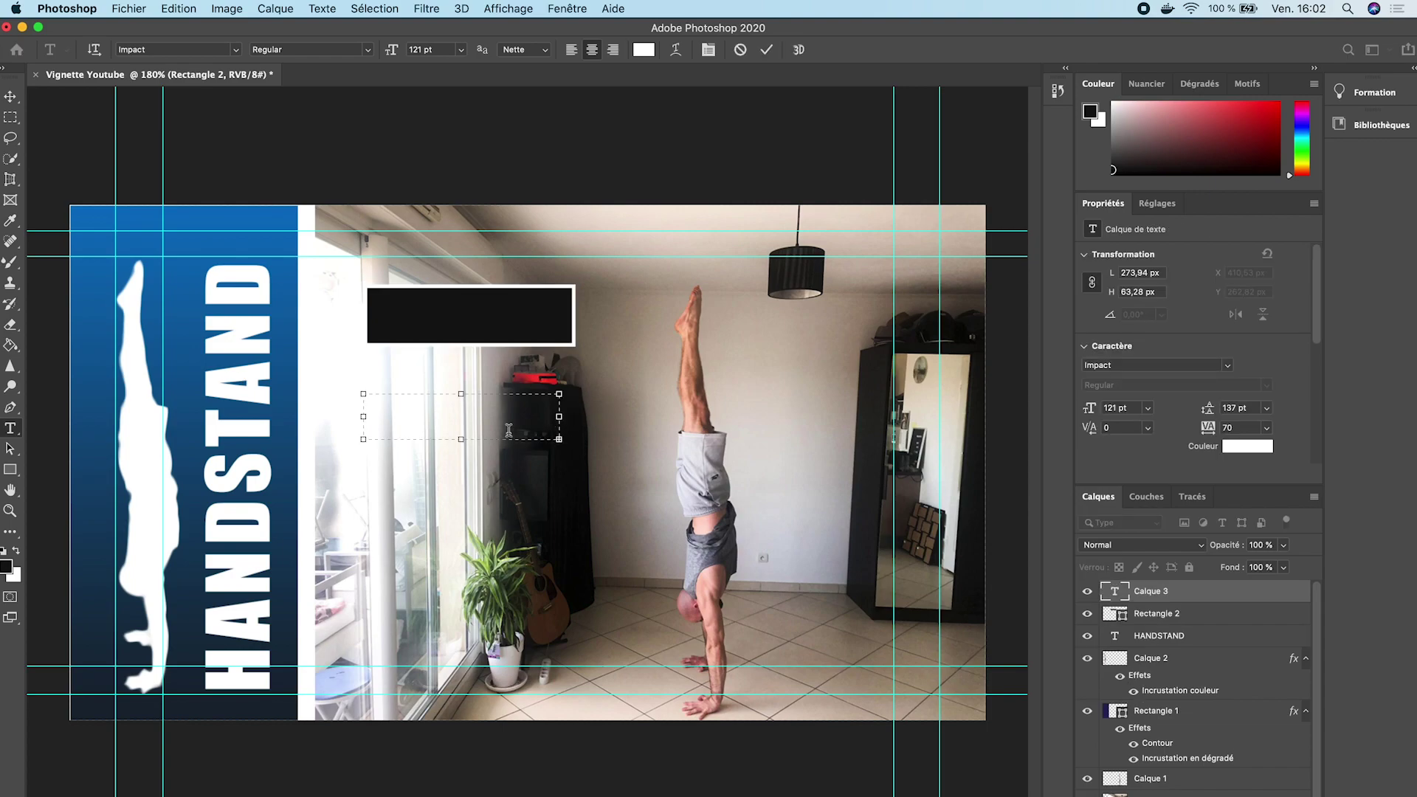
Set the empty text box's font size to 24 pt and its text colour to black (000000).
left_click(460, 50)
left_click(451, 194)
left_click(451, 406)
key("ctrl+a")
key("BackSpace")
left_click(644, 50)
left_click(859, 508)
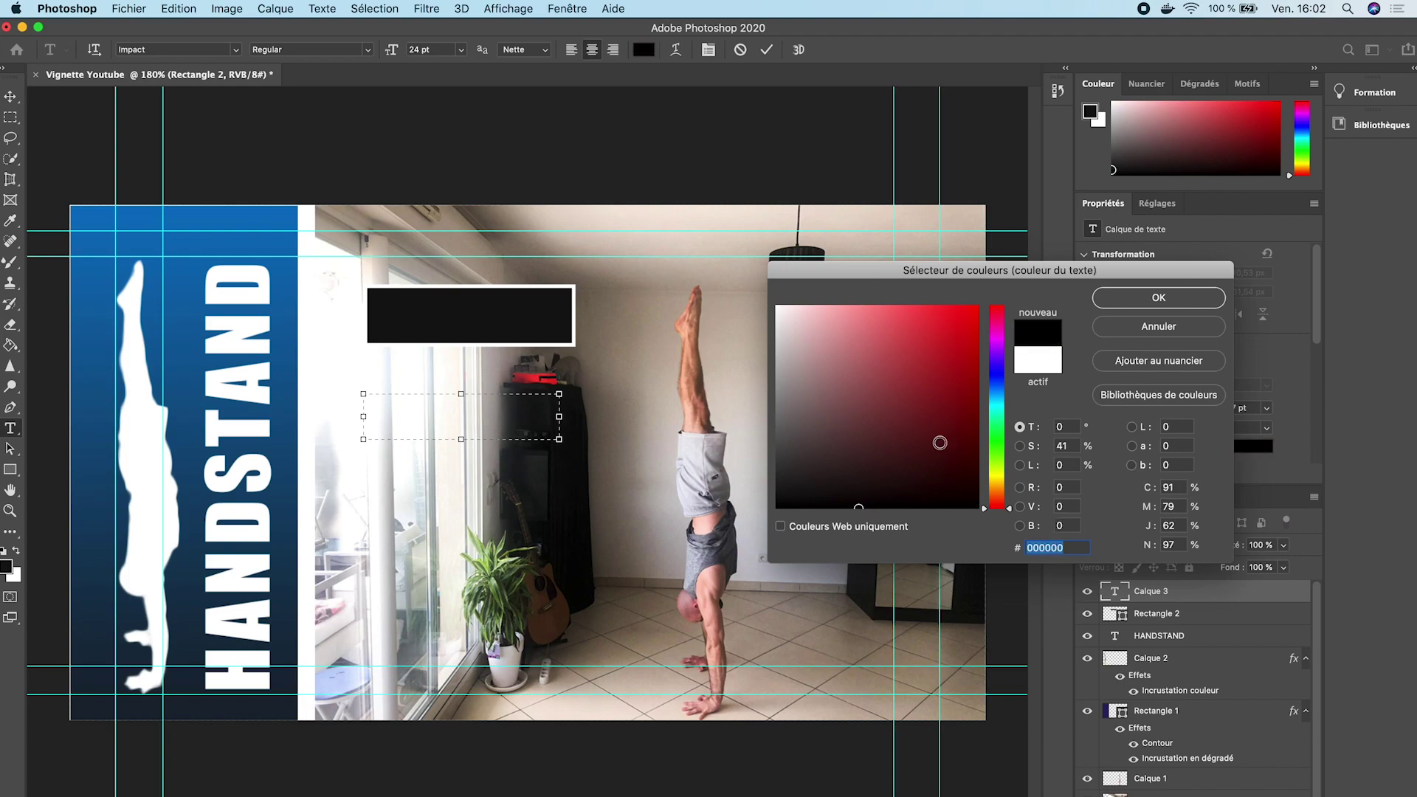
left_click(1141, 296)
Enter the text ÉTAPE FINALE in the text box.
type("ET")
type("APE")
type(" FINALE")
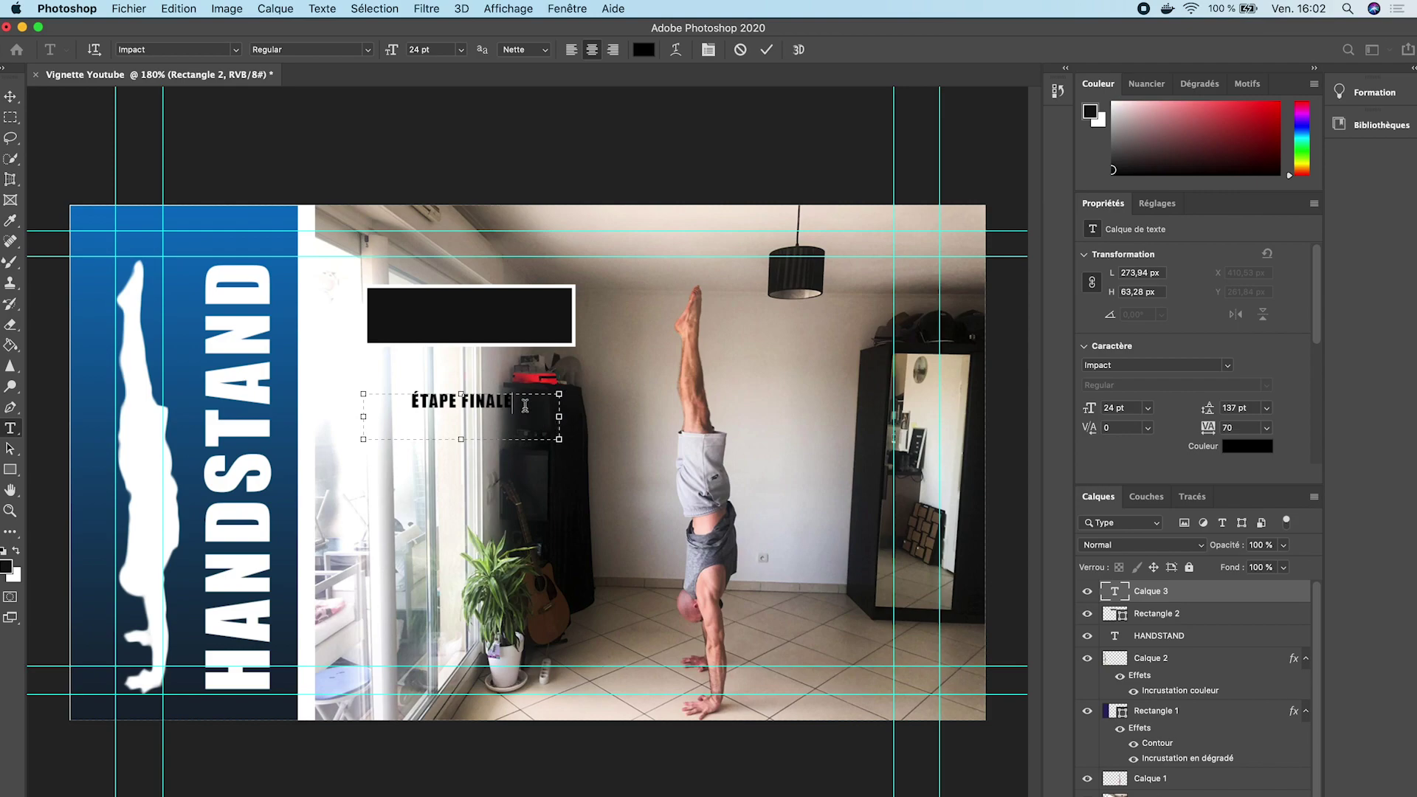
Set the ÉTAPE FINALE text to 44 pt and move it onto the black rectangle at about X 422 px, Y 127 px.
left_click_drag(522, 405, 383, 390)
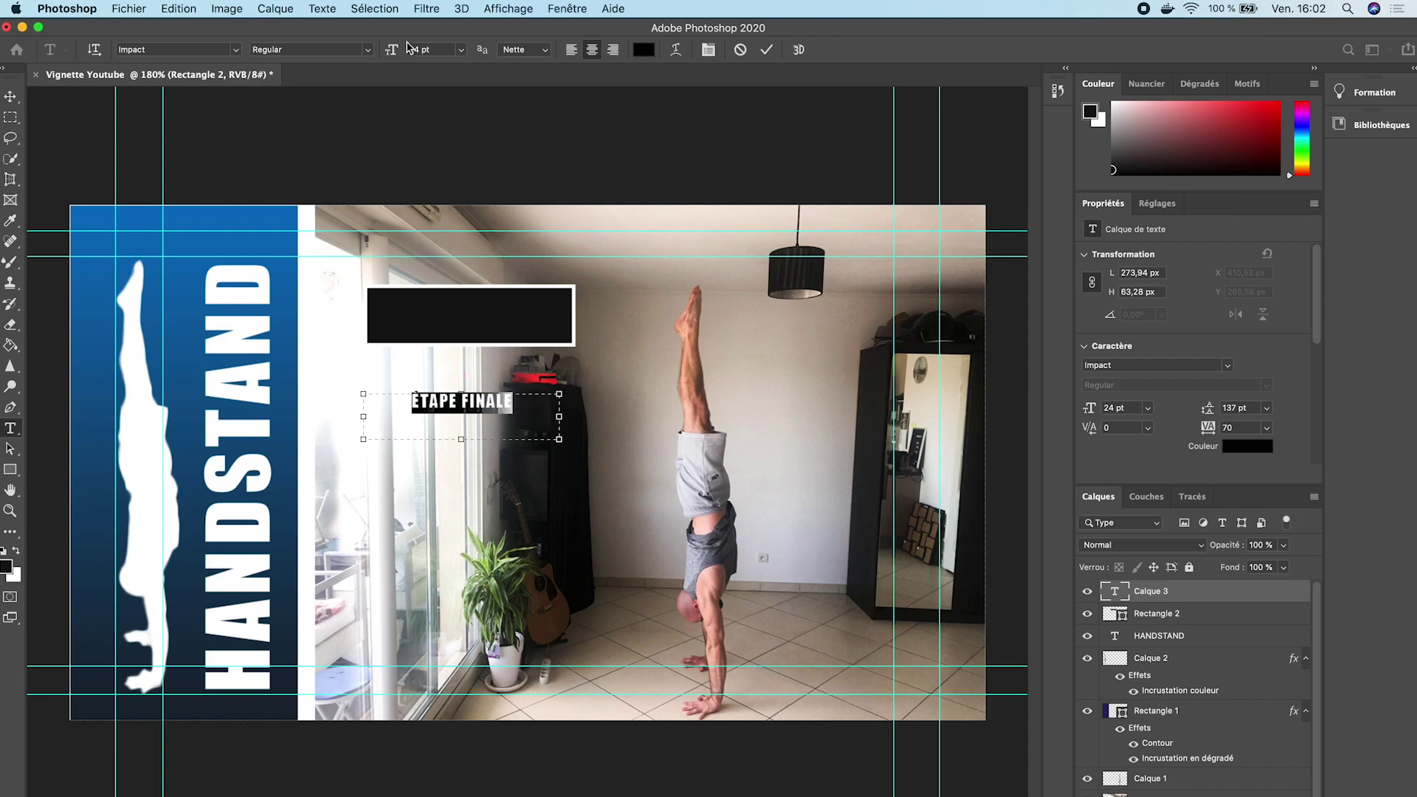
left_click_drag(417, 48, 559, 66)
key("shift+Up")
key("shift+Up")
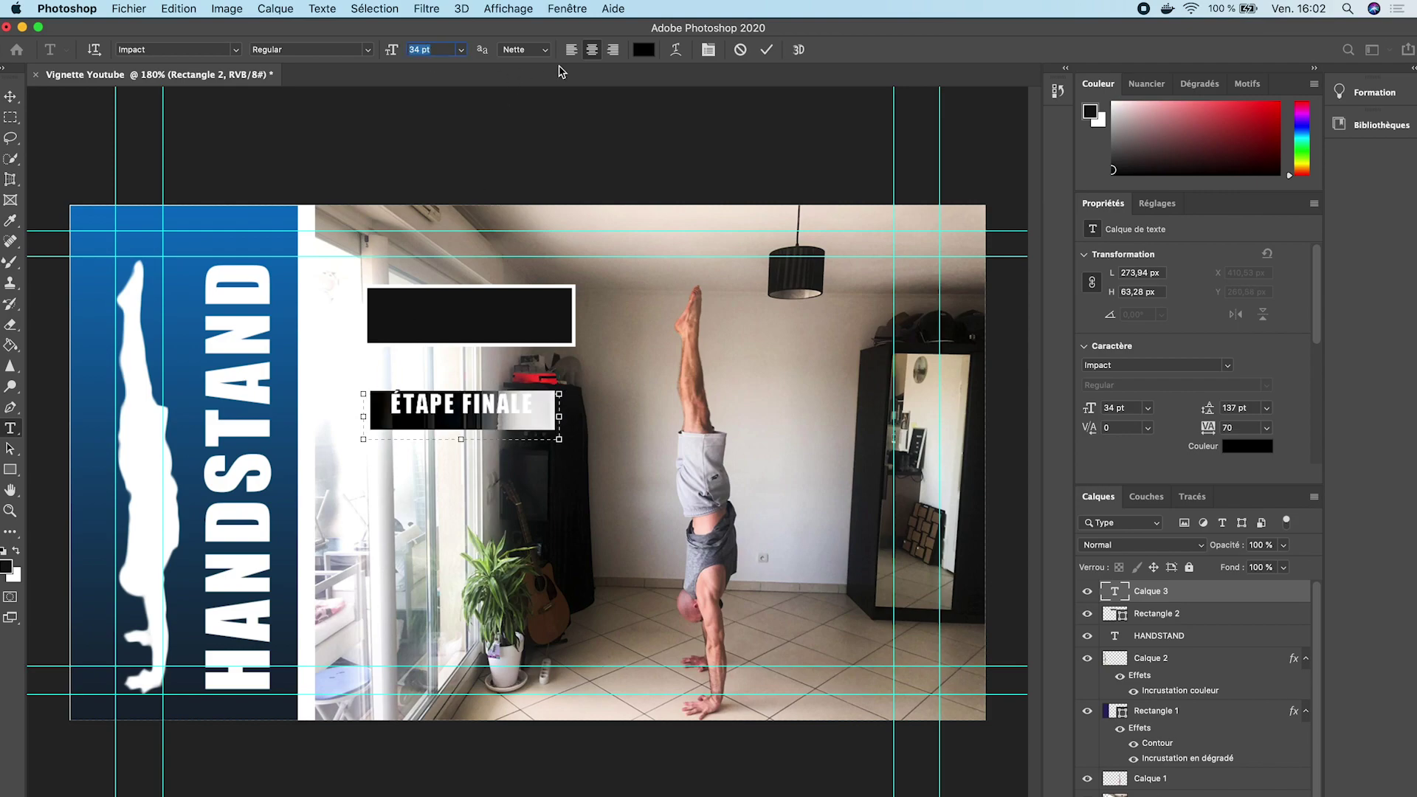
left_click(10, 96)
left_click_drag(481, 400, 487, 324)
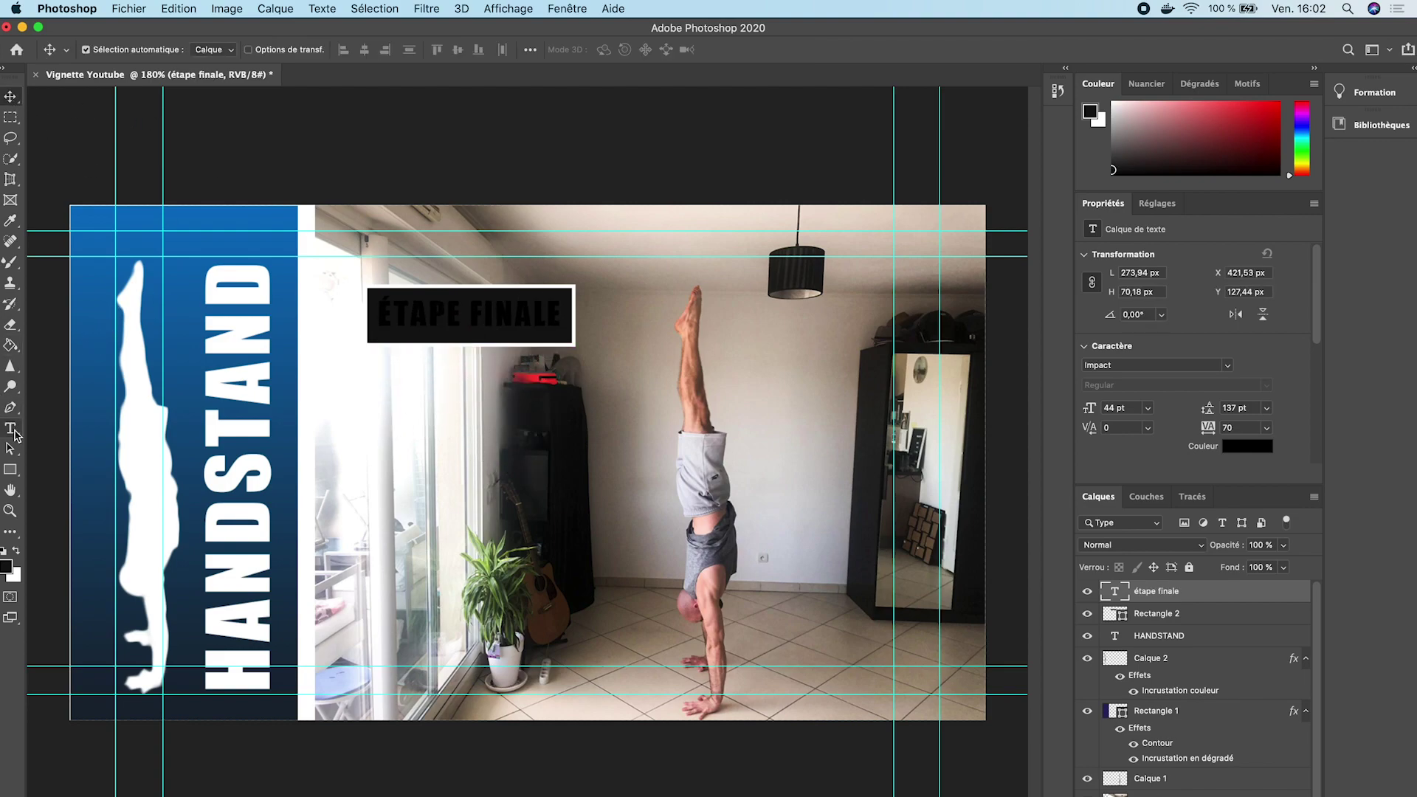
Set the colour of the word ÉTAPE to white.
left_click(10, 428)
left_click(463, 312)
key("super+a")
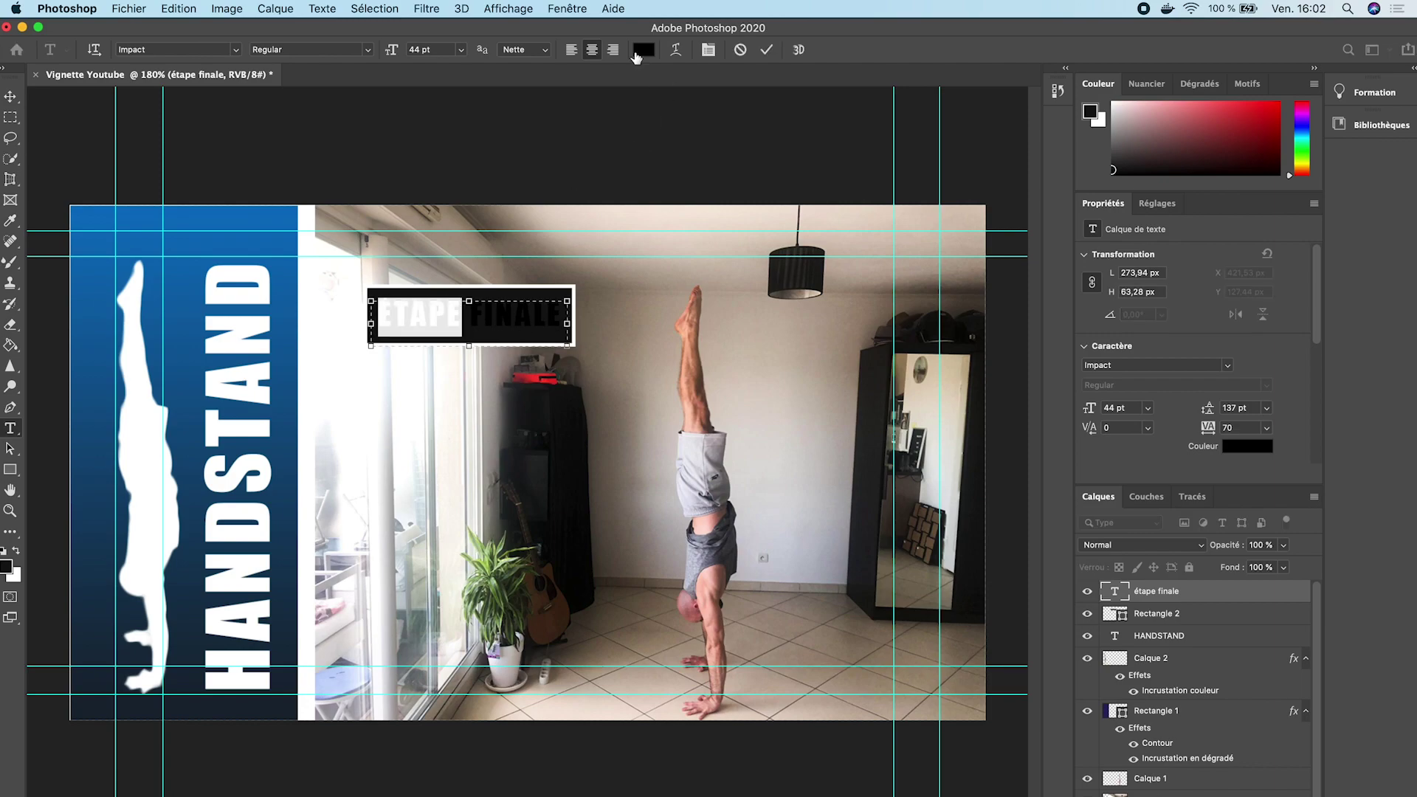
left_click(644, 50)
left_click_drag(845, 362, 714, 283)
left_click(1125, 299)
Set the colour of the word FINALE to red (ff0000).
left_click_drag(463, 313, 654, 313)
left_click(650, 49)
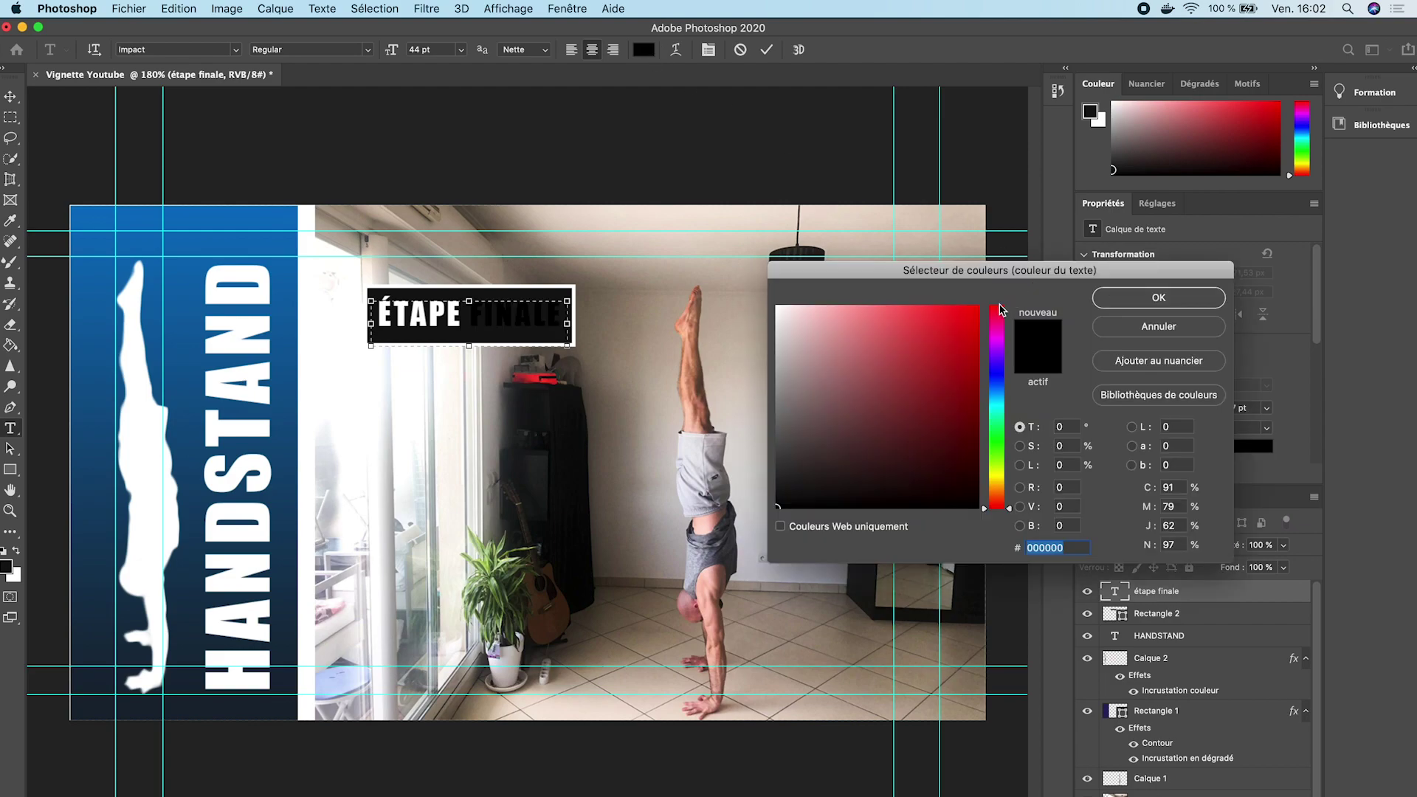
type("ff0000")
left_click(1124, 300)
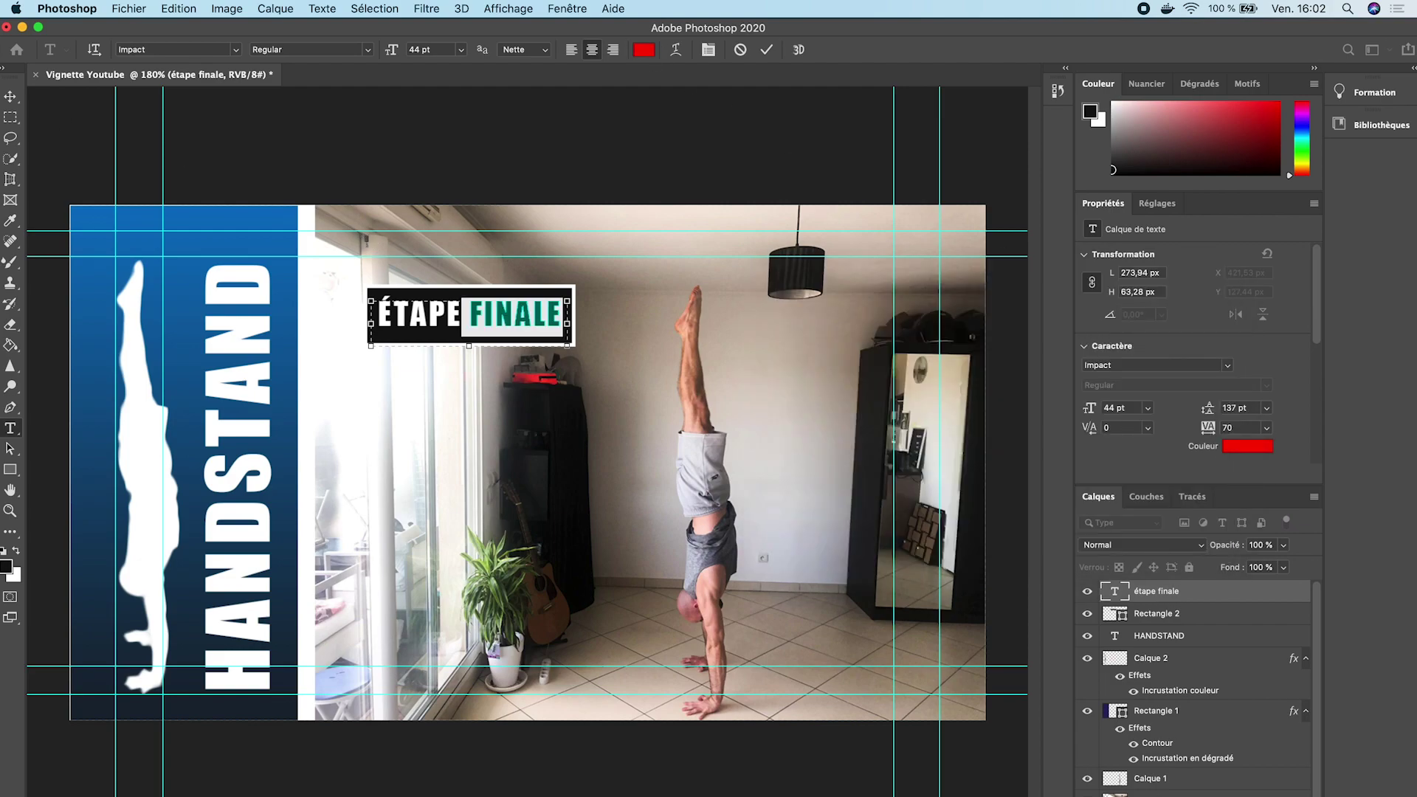
Nudge the ÉTAPE FINALE text down to about Y 131 px to centre it within the black rectangle.
left_click(10, 96)
left_click(194, 217)
left_click(439, 322)
key("Down")
key("Down")
key("Down")
key("Down")
key("Up")
key("Up")
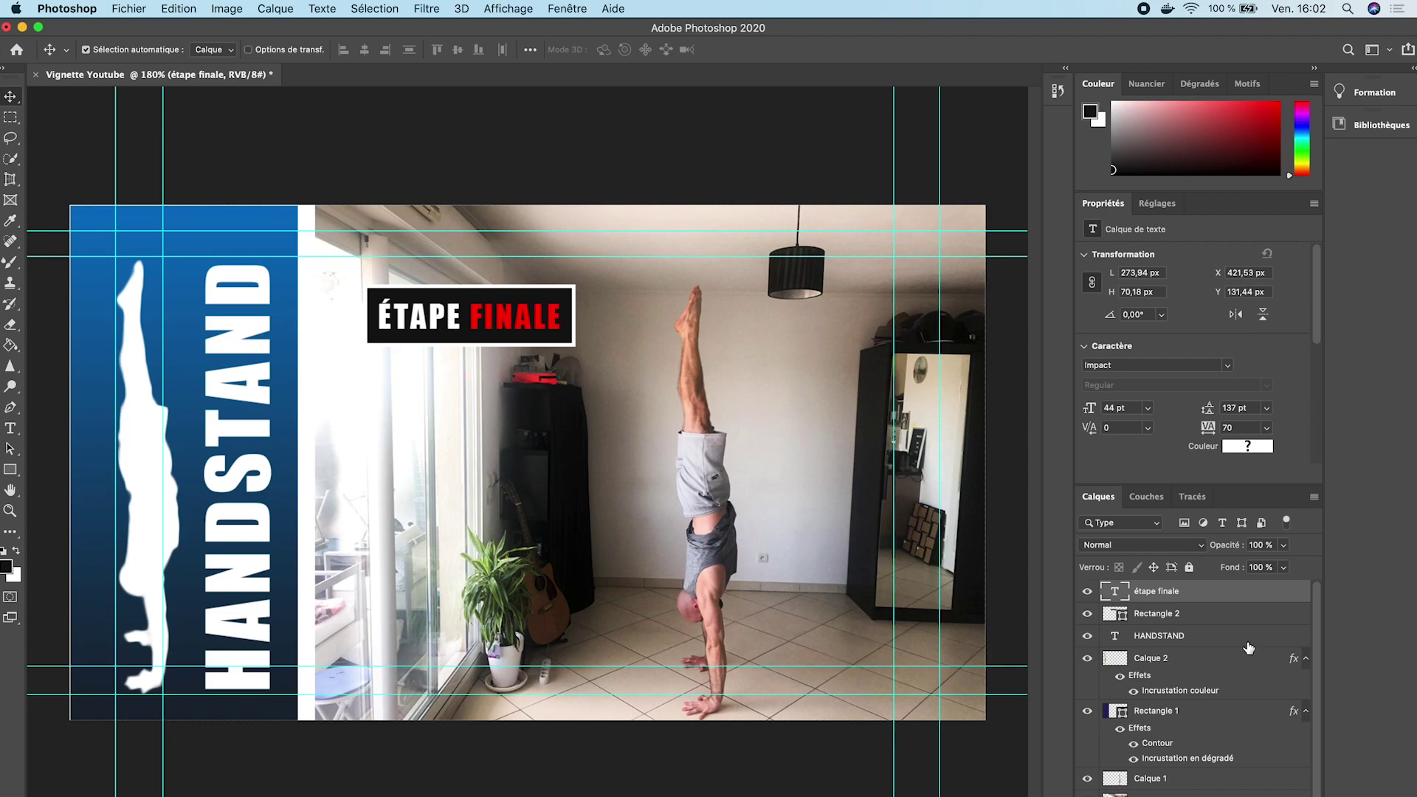
Group the étape finale text layer with Rectangle 2 and name the group "Cadre Etape".
left_click(1218, 619)
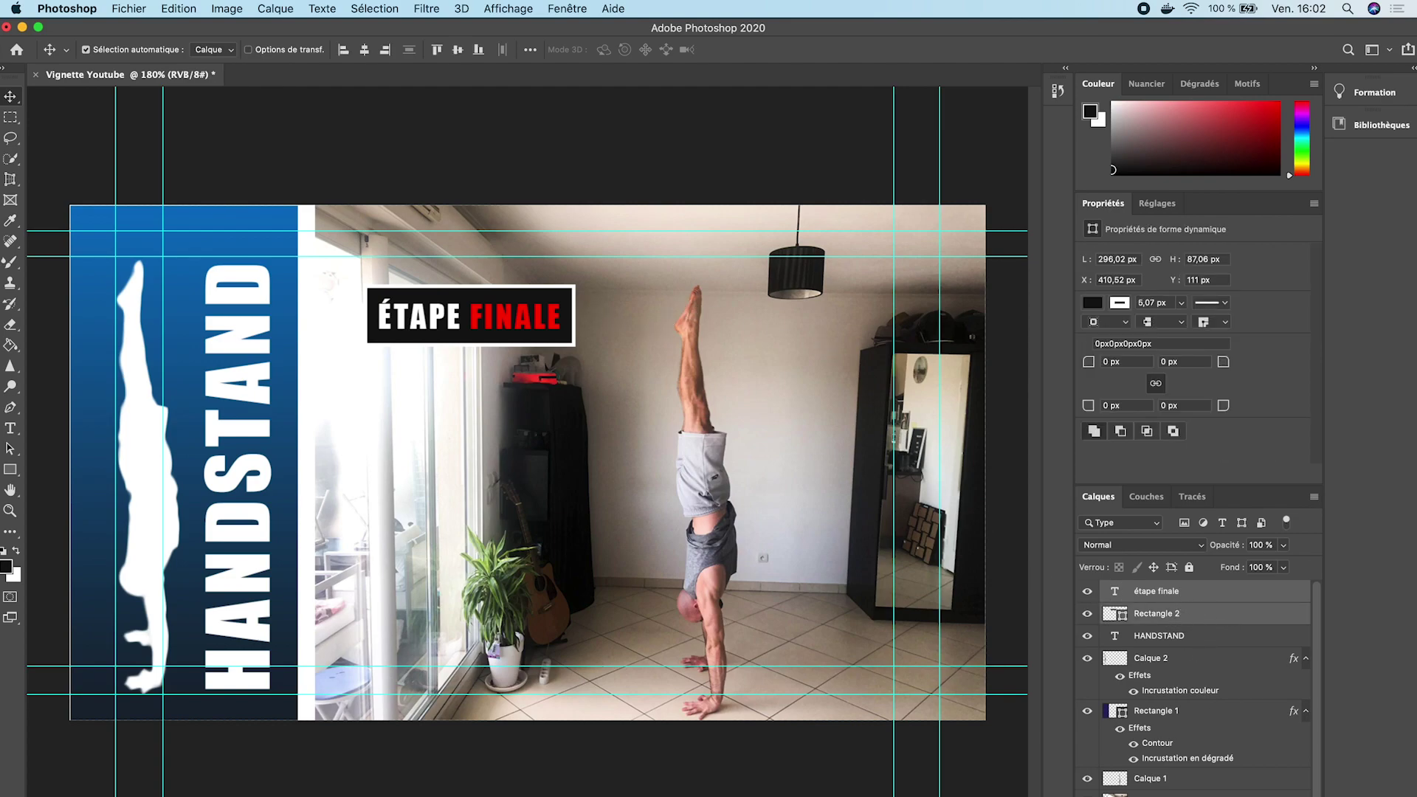
key("super+g")
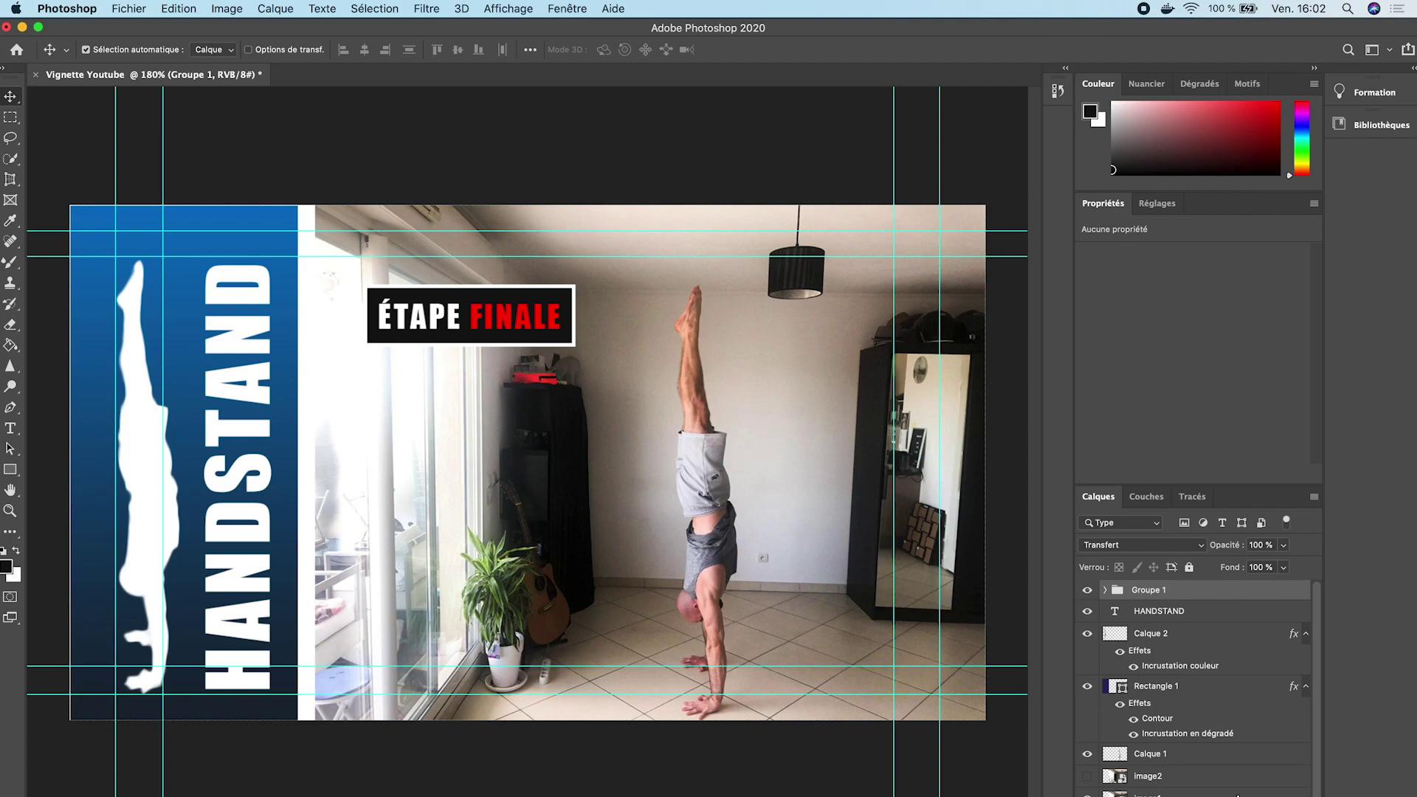
scroll(1319, 789, "down", 1)
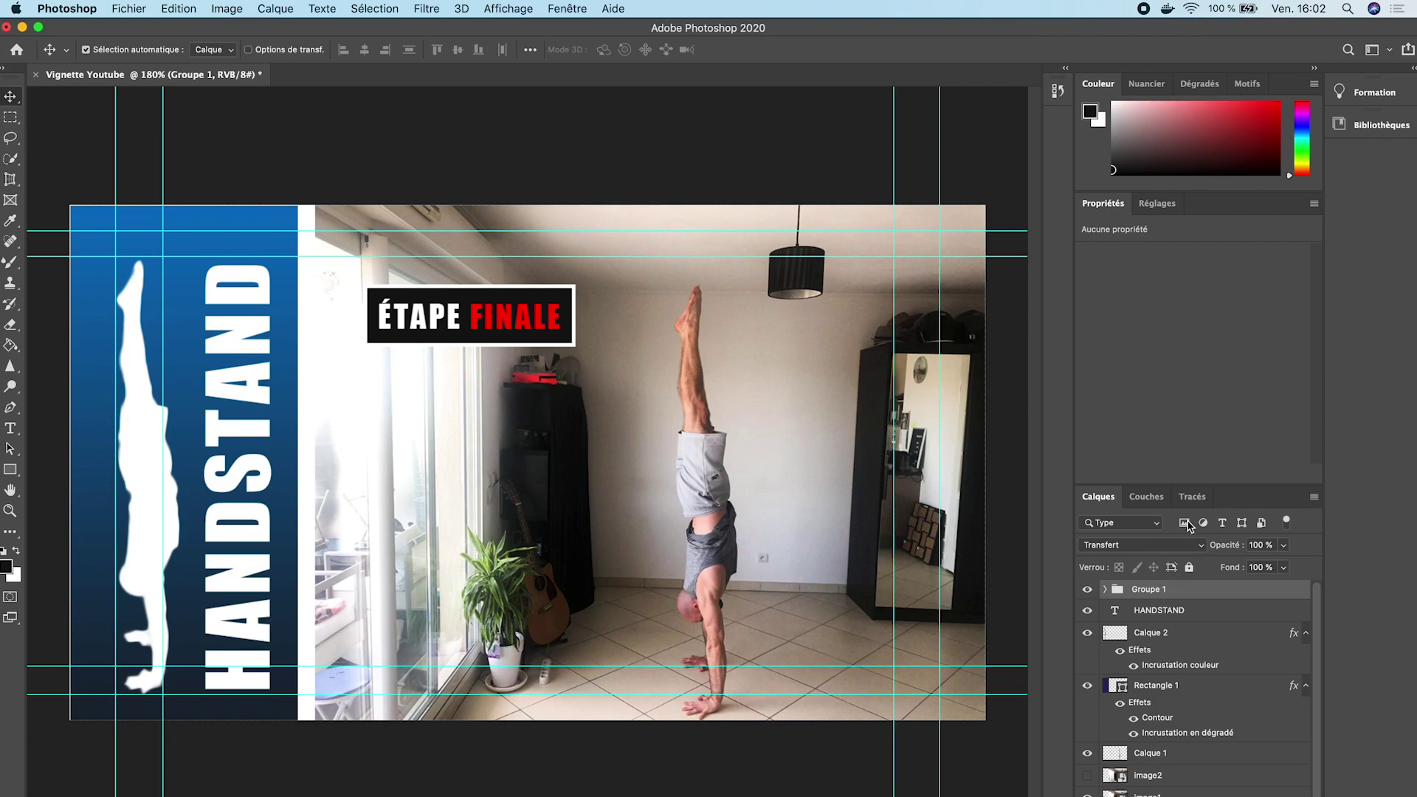
double_click(1155, 590)
type("Cadre Etape")
key("Return")
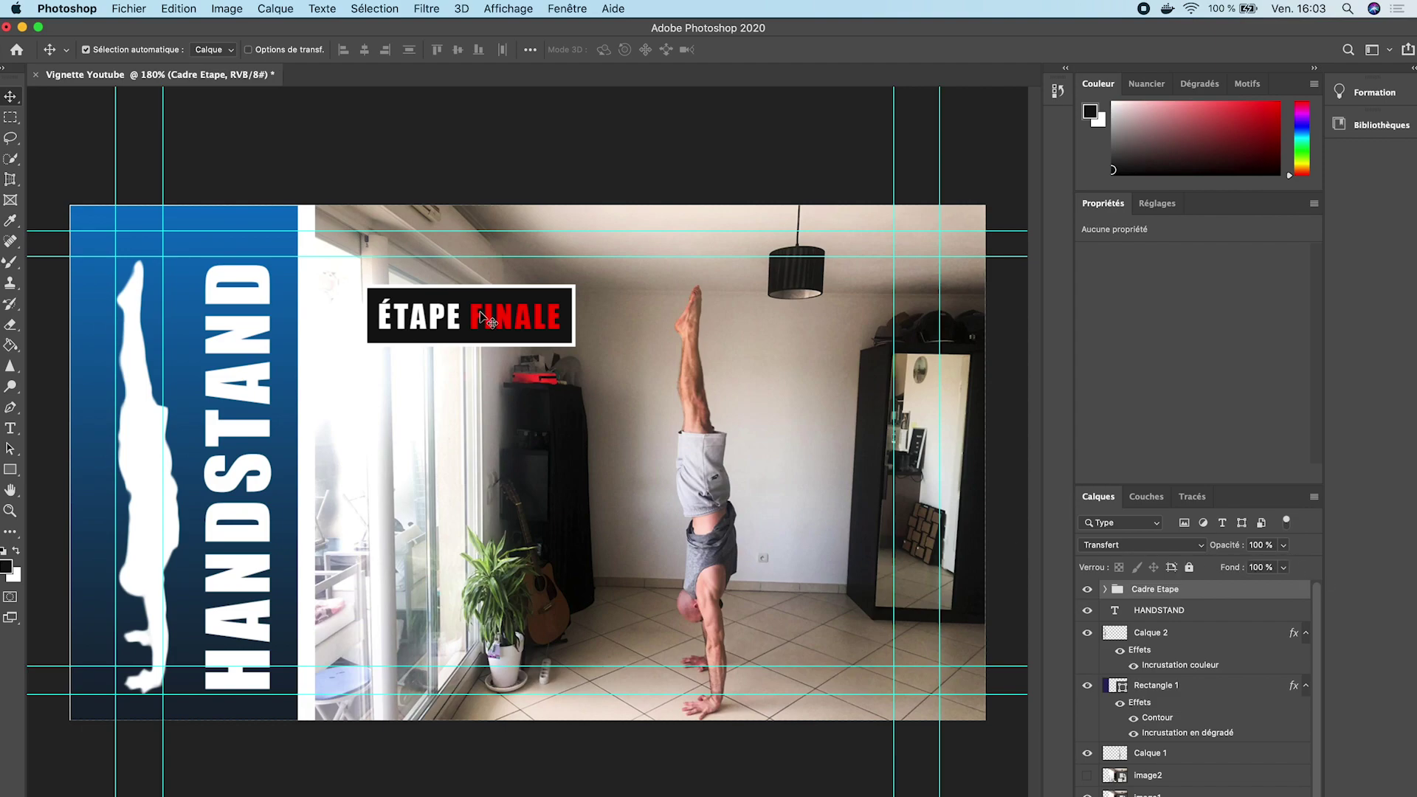
left_click(489, 332)
key("ctrl+t")
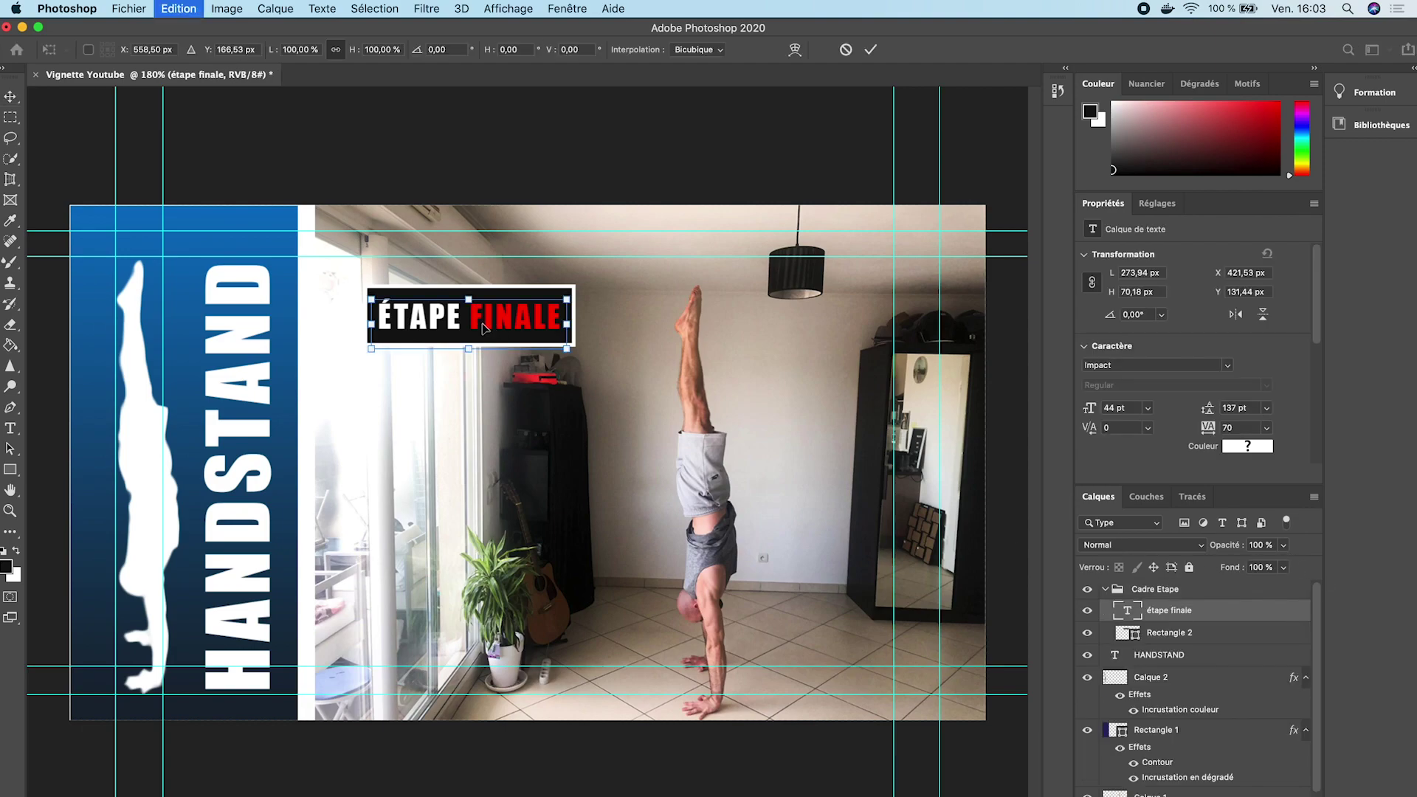
key("Escape")
Enlarge the whole Cadre Etape group proportionally to about 112%.
left_click(1184, 590)
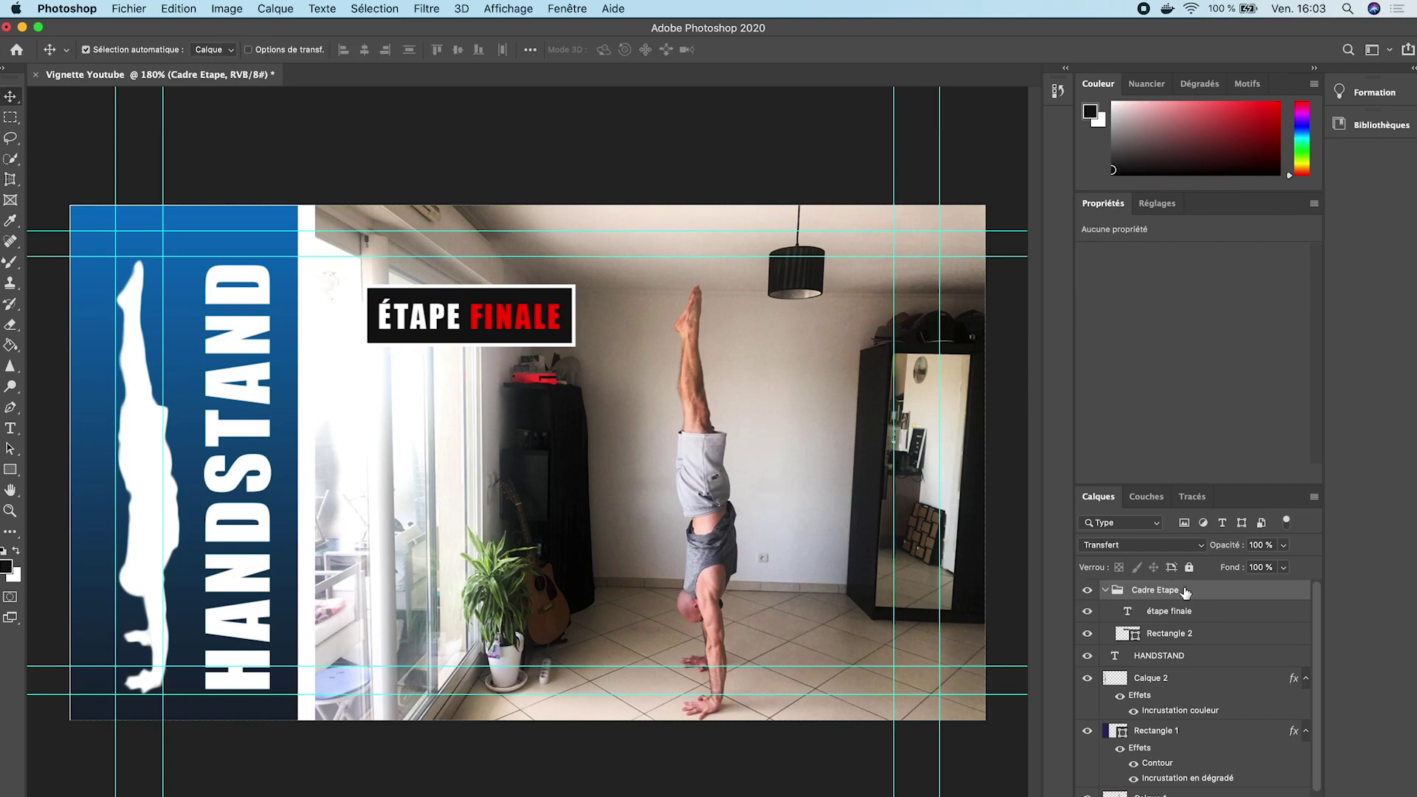
left_click(1105, 591)
key("ctrl+t")
left_click_drag(576, 347, 552, 325)
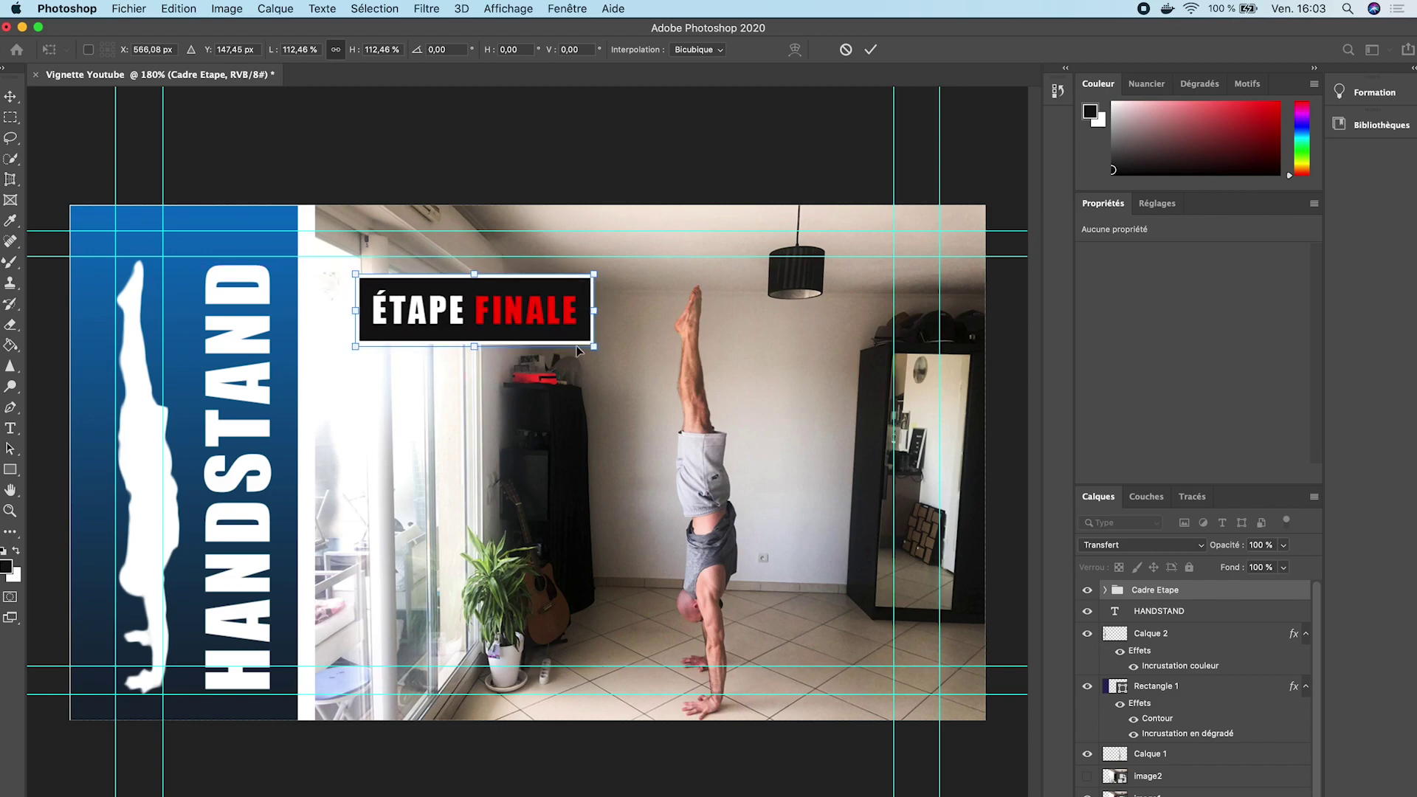
key("Return")
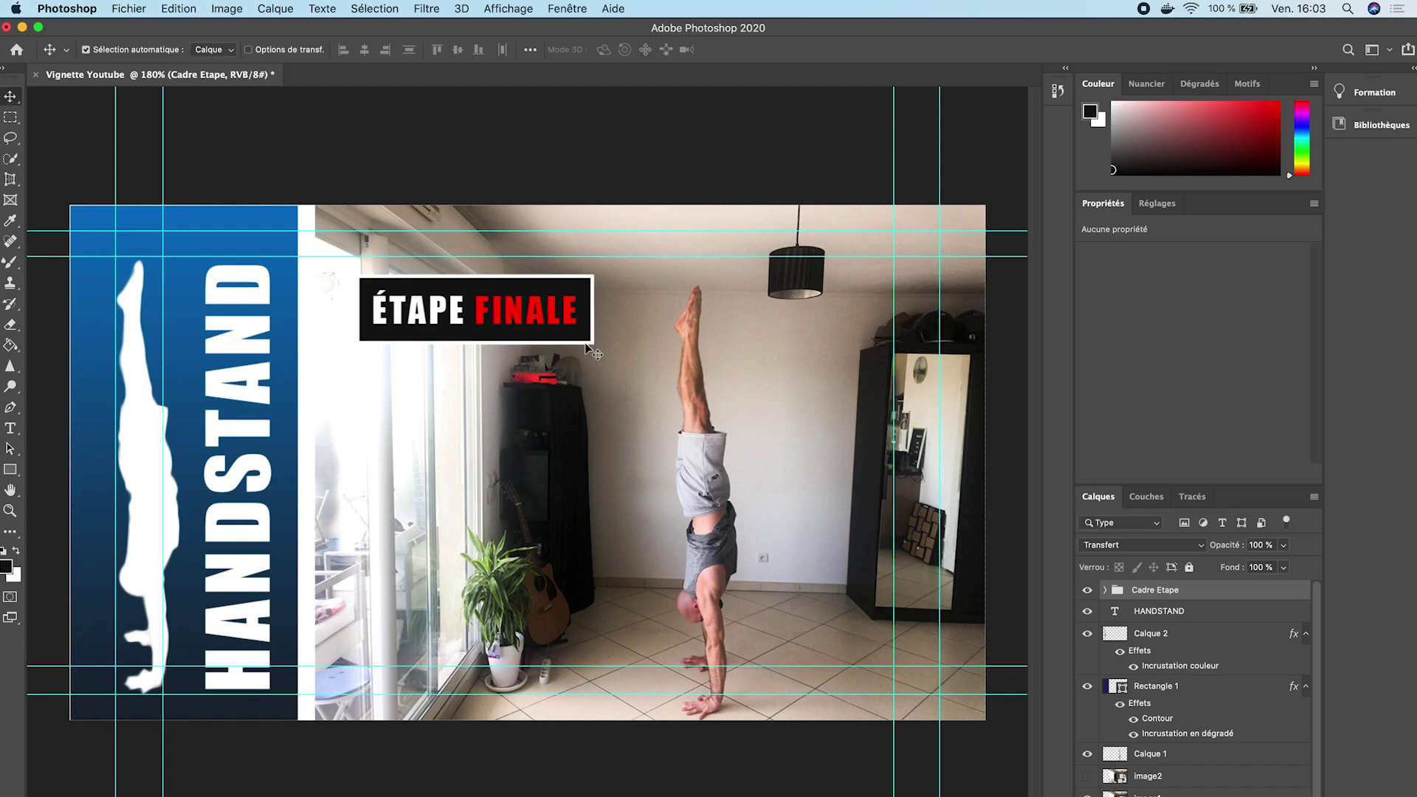
Add a text box about 393 × 394 px below the ÉTAPE FINALE frame reading "RÉUSSIR À 100%", sized 104 pt.
left_click(11, 429)
left_click_drag(348, 382, 629, 666)
type("RÉUSSIR À 100%")
key("super+a")
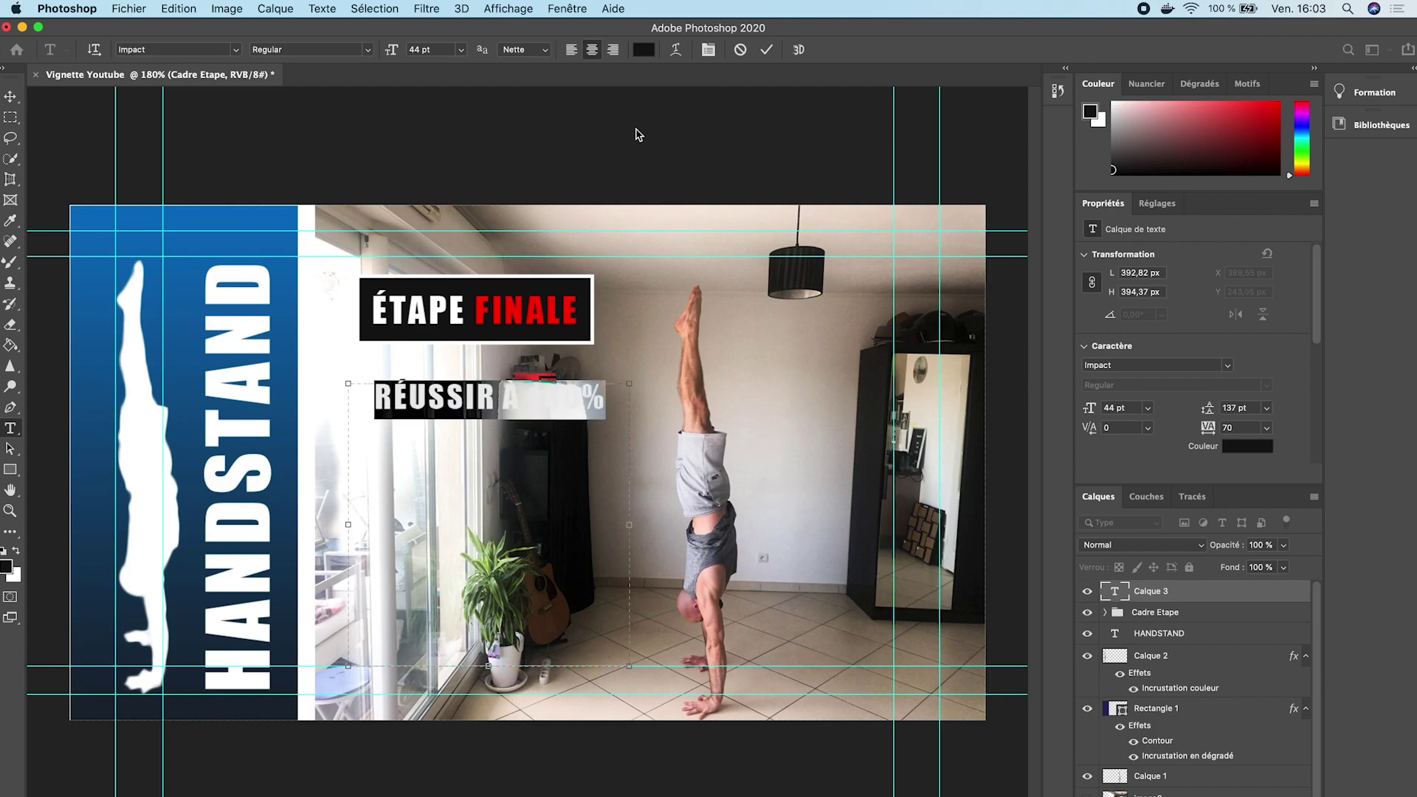
left_click(418, 48)
type("104")
key("Return")
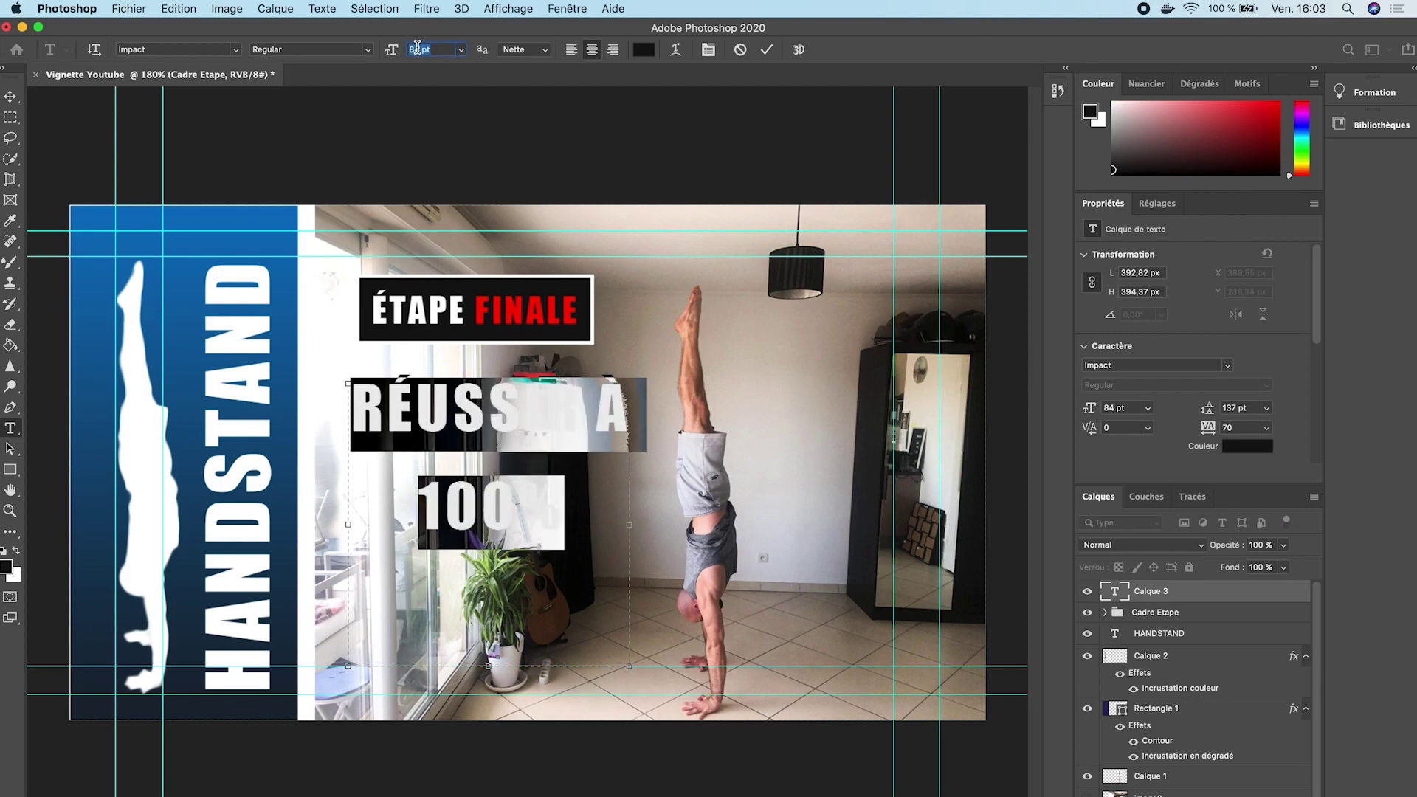
Widen the RÉUSSIR À 100% text box to about 443 px and break the line before "100%".
left_click(483, 474)
left_click_drag(629, 524, 665, 529)
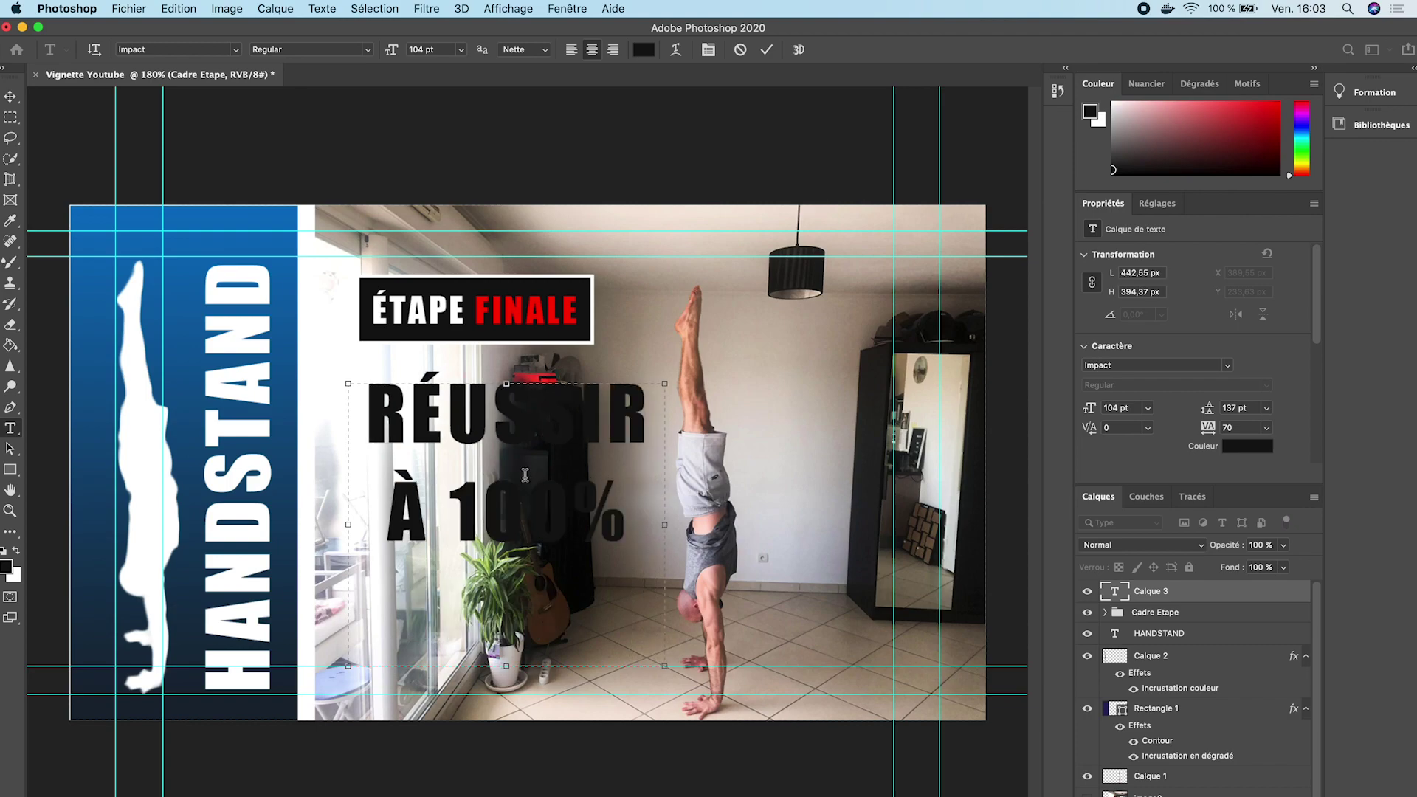
left_click(445, 521)
key("Return")
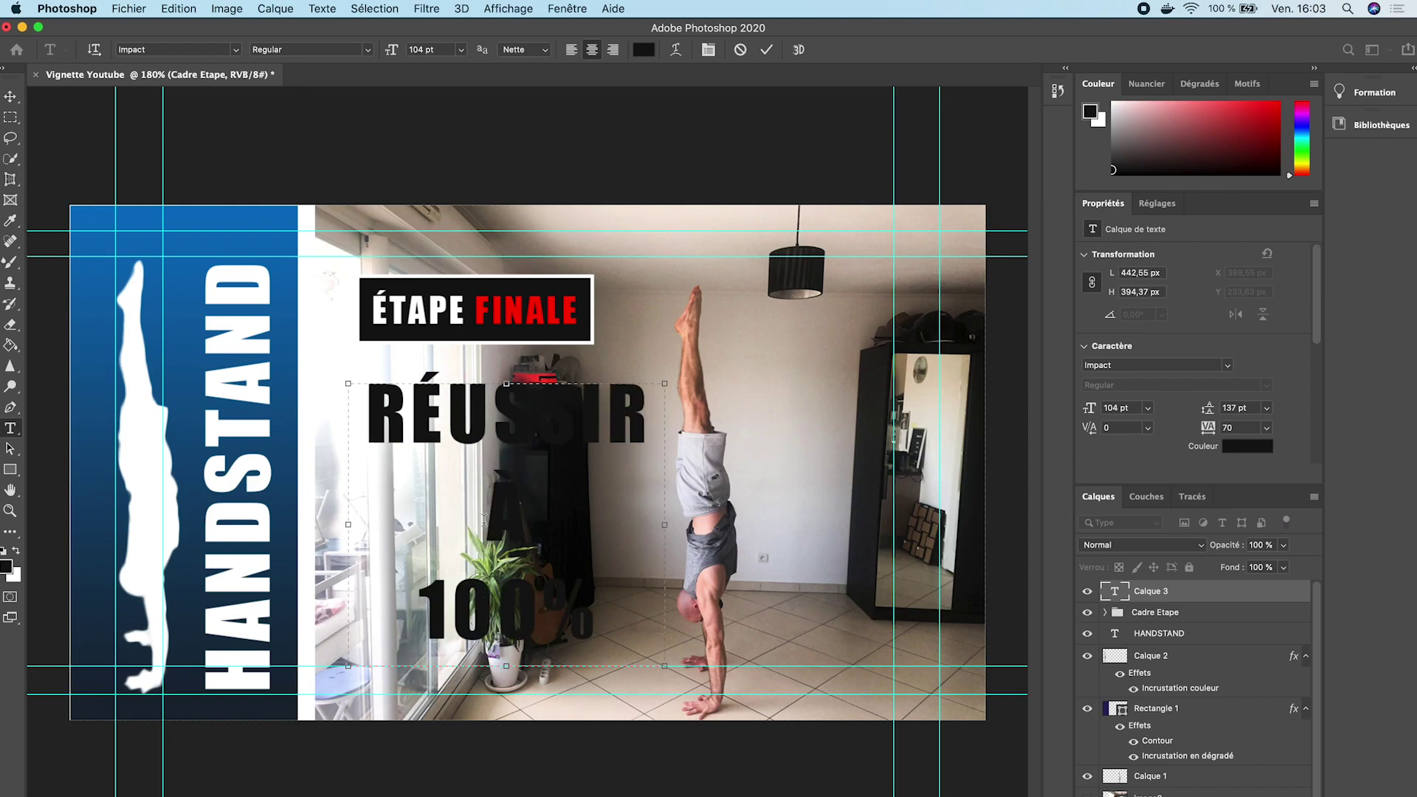
Set the colour of the whole RÉUSSIR À 100% text to white (ffffff).
key("super+a")
left_click(643, 50)
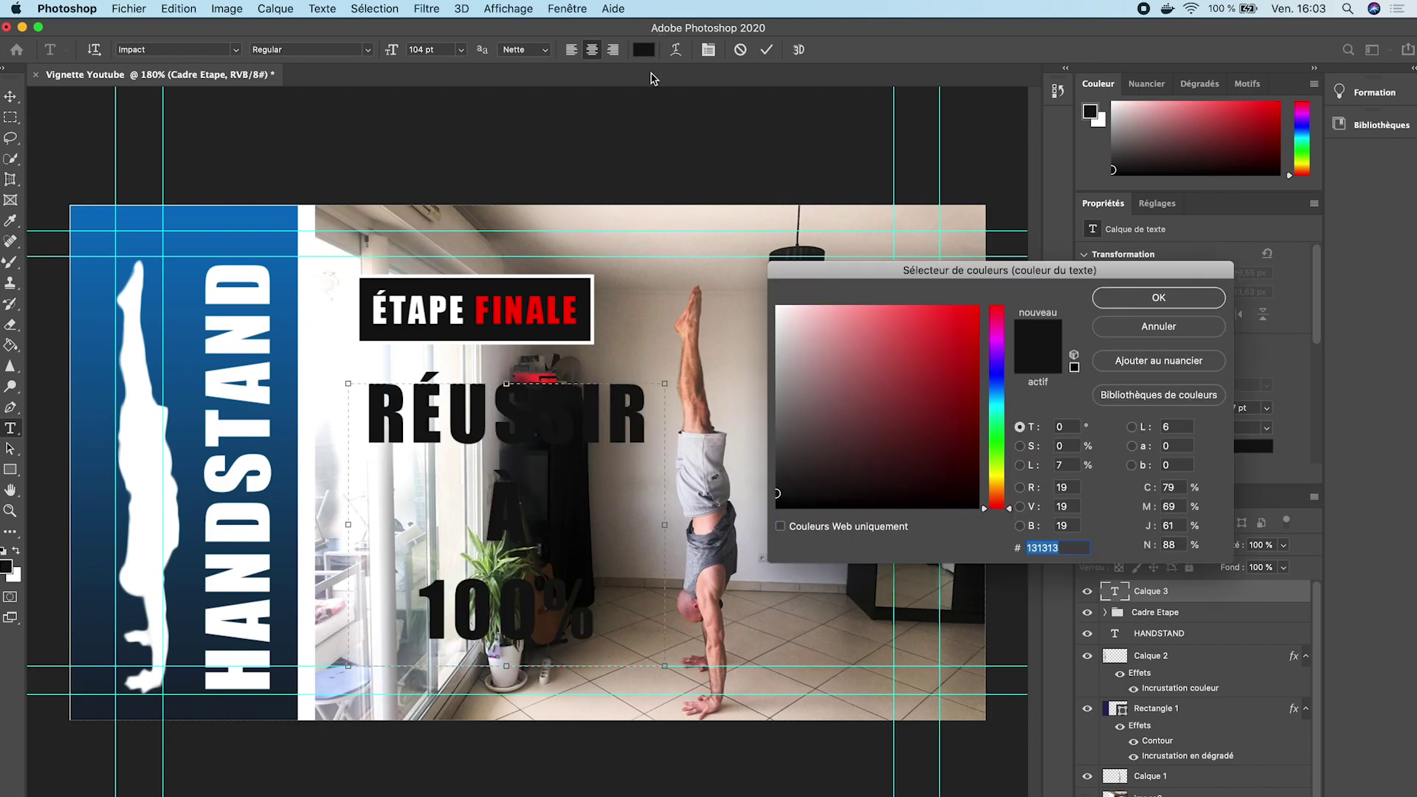
type("ffffff")
left_click(1158, 297)
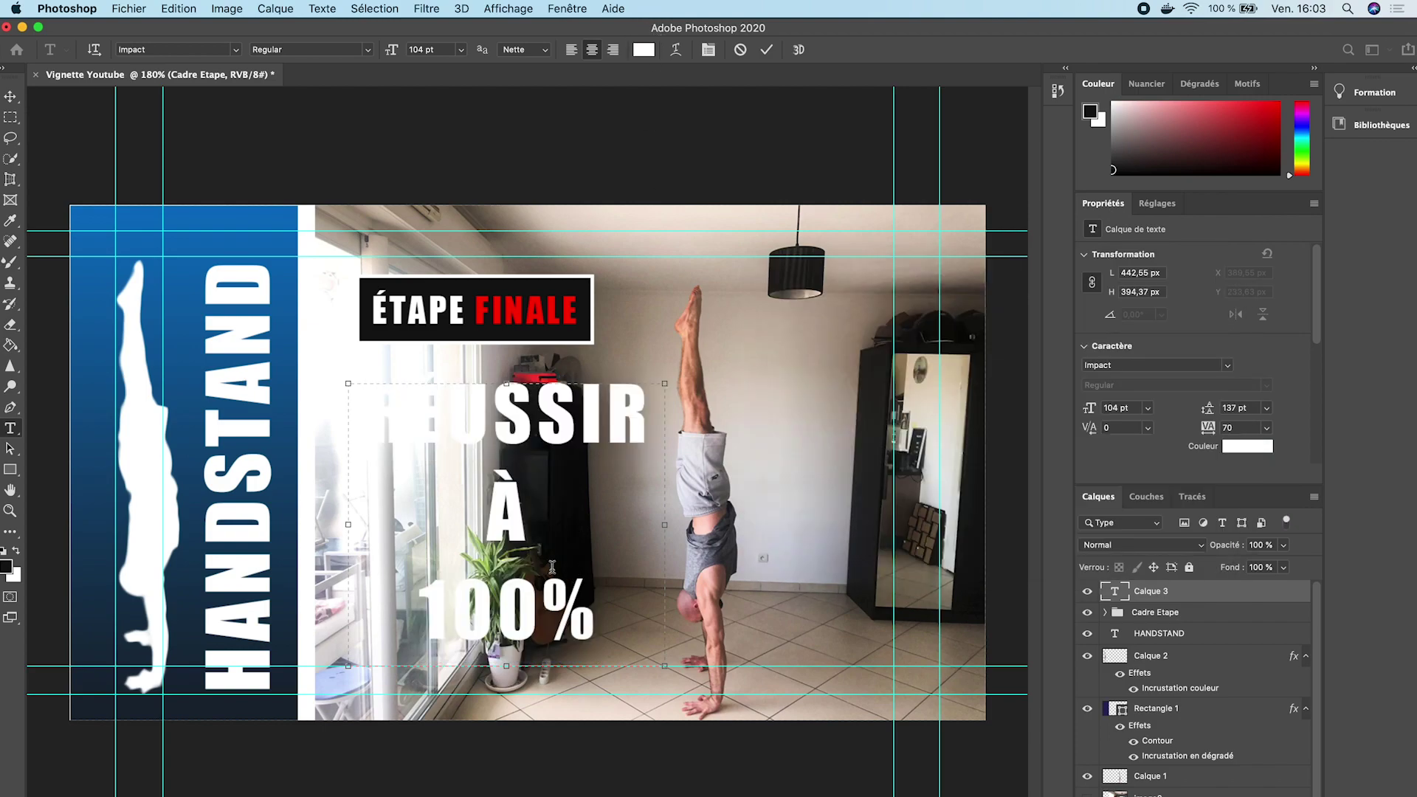
Try to recolour the "100%" text by sampling the red of FINALE with the Eyedropper tool.
left_click_drag(619, 591, 425, 597)
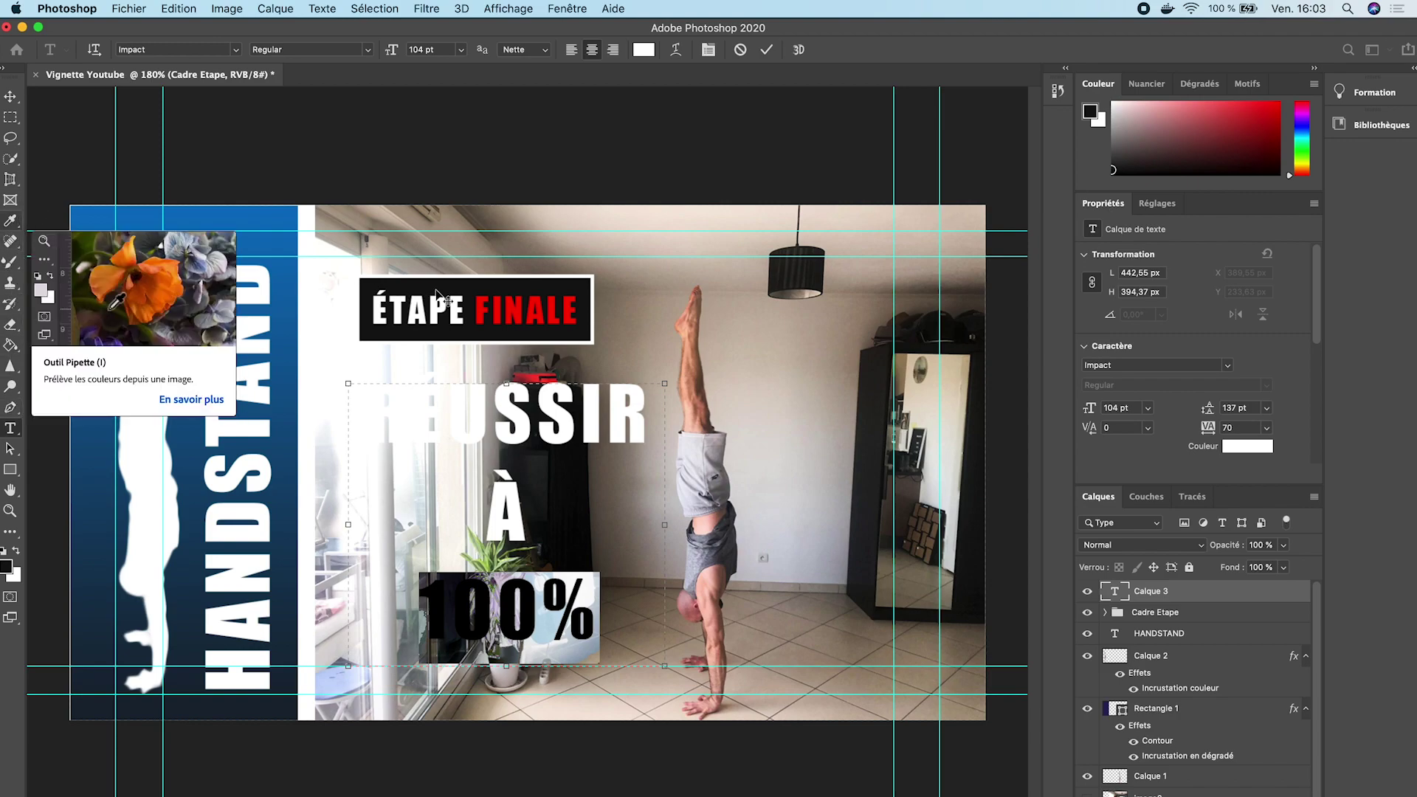
left_click(11, 221)
left_click(513, 307)
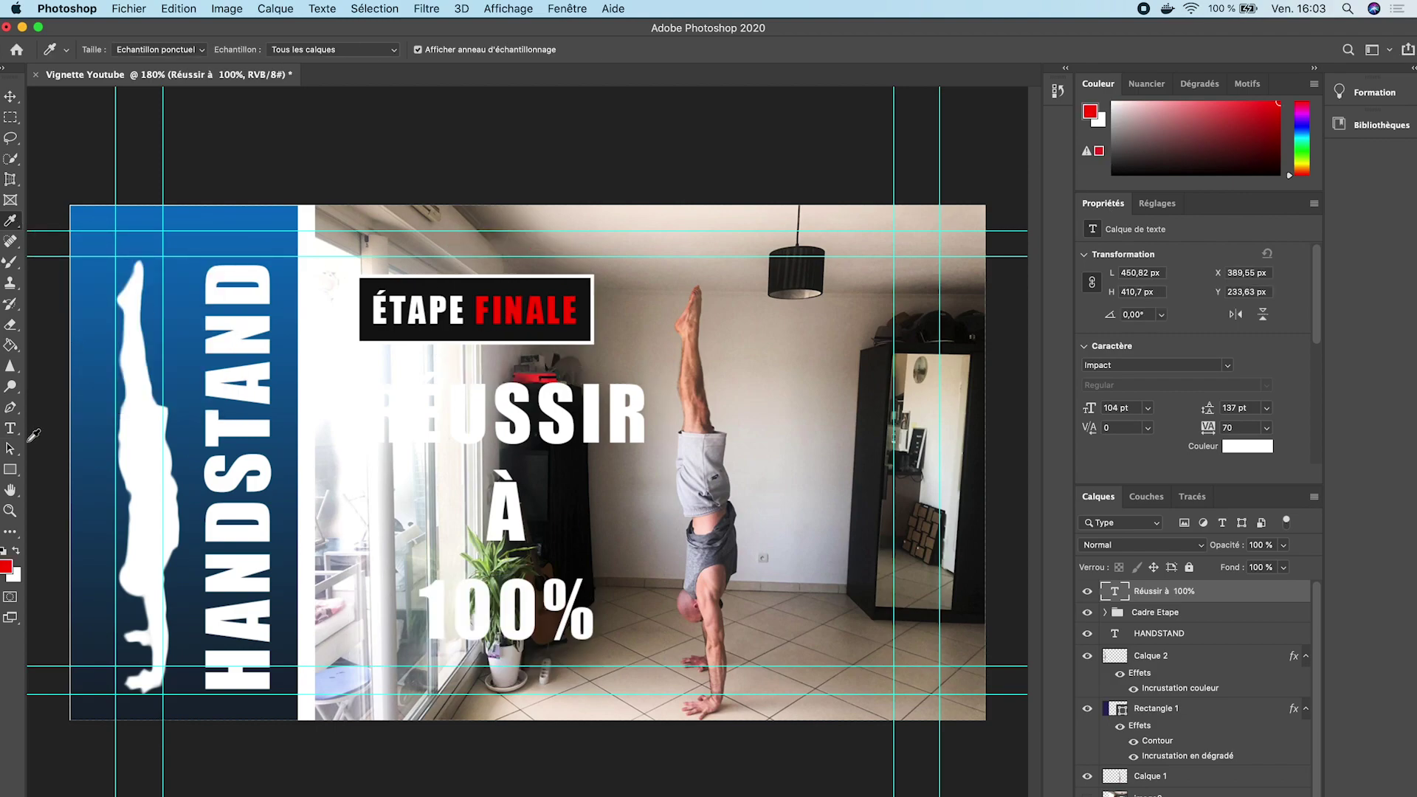
Colour only the "100%" text red (ff0000), sampled from the word FINALE.
left_click(11, 428)
left_click(530, 620)
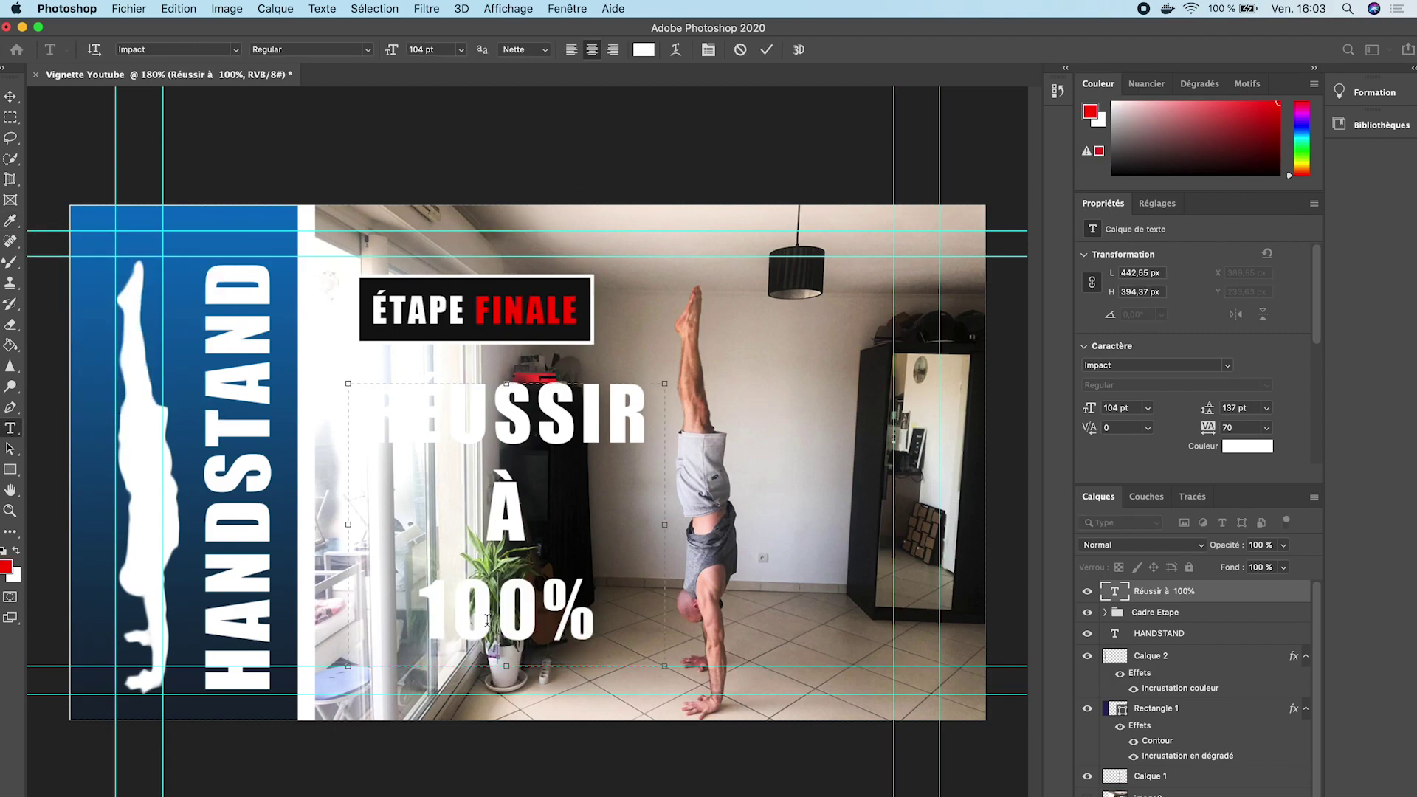
left_click_drag(432, 617, 664, 620)
left_click(644, 49)
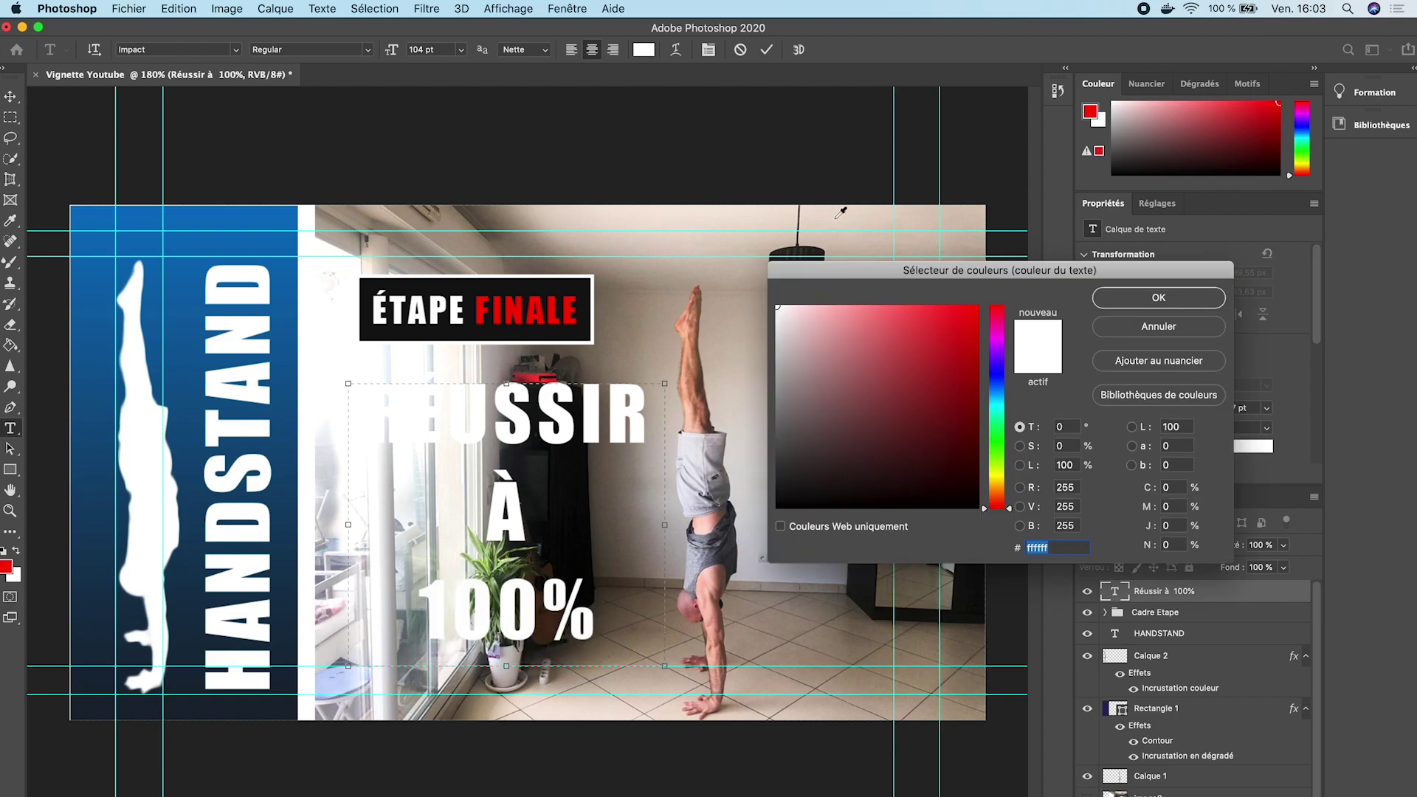
left_click(535, 314)
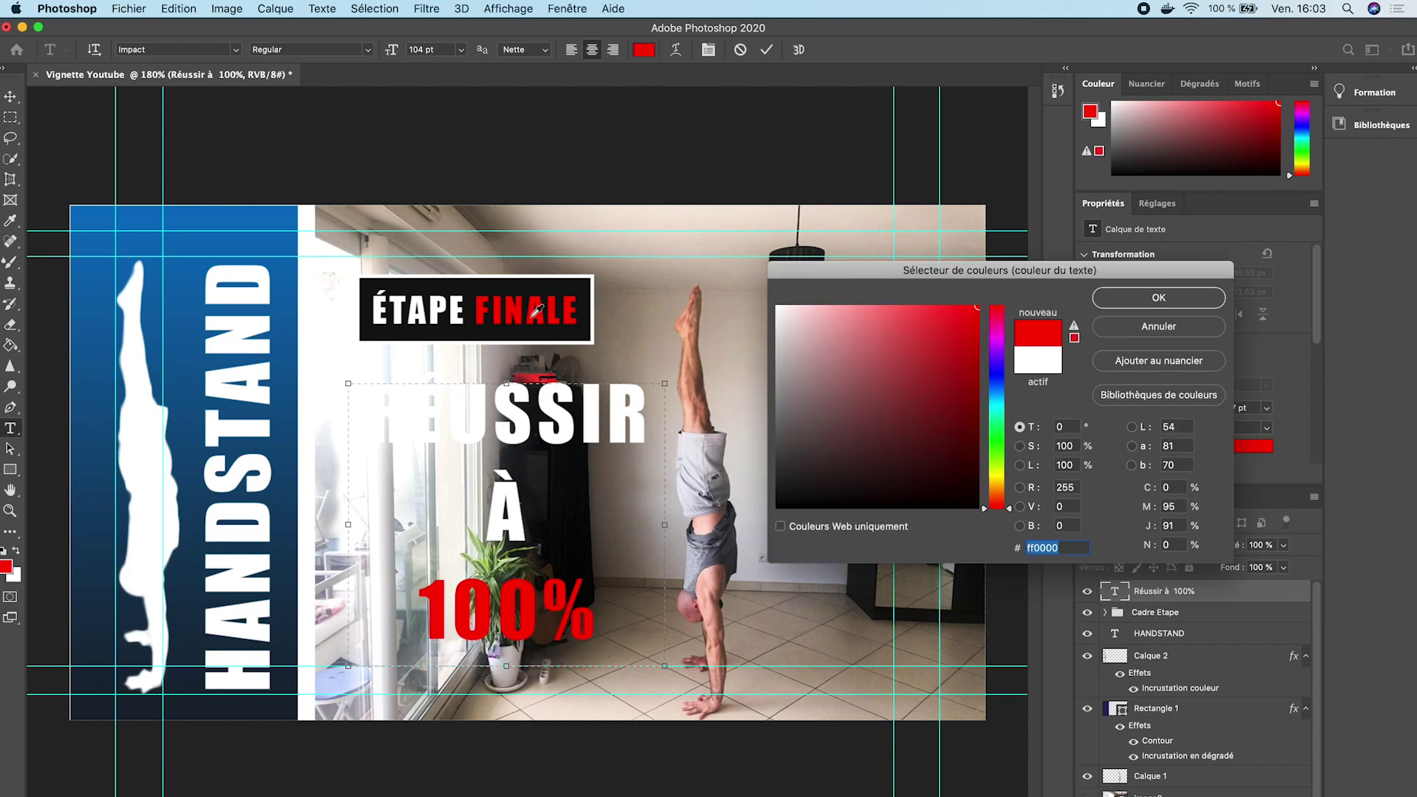
left_click(1172, 301)
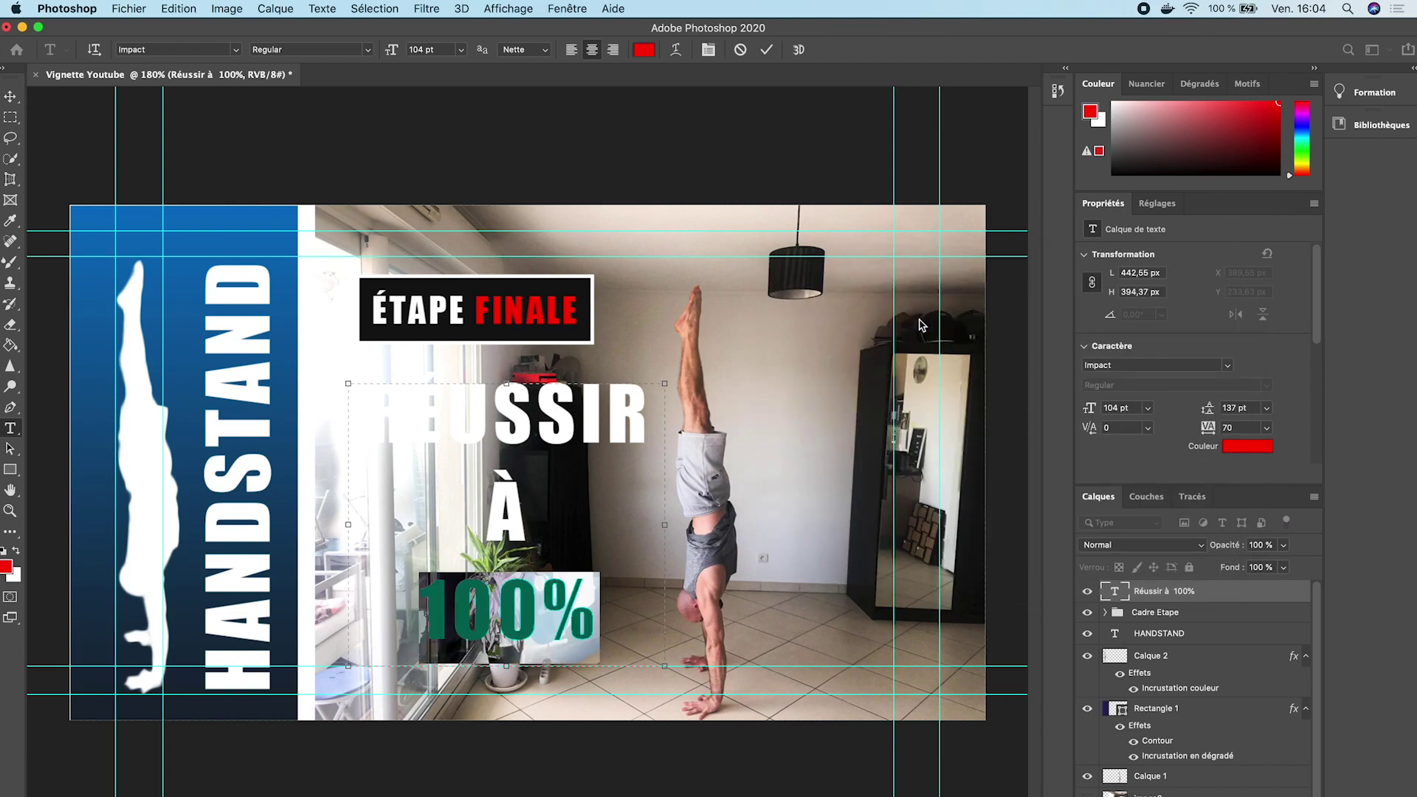
Move the RÉUSSIR À 100% text beneath the ÉTAPE FINALE frame and scale it down to about 92 pt.
left_click(10, 96)
left_click_drag(522, 432, 457, 448)
key("super+t")
left_click_drag(648, 521, 615, 517)
key("Return")
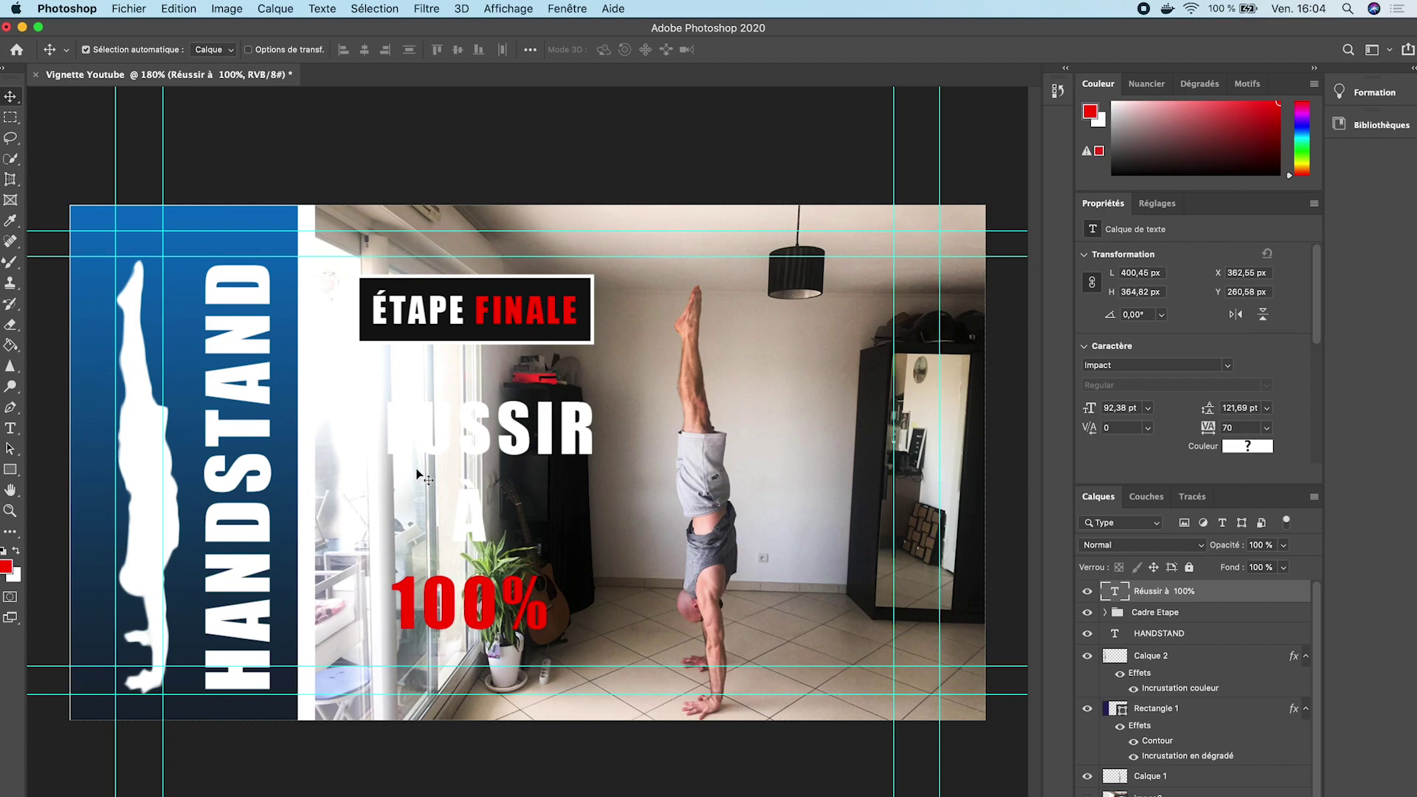
Add a drop shadow with 75% opacity to the RÉUSSIR À 100% text layer.
double_click(1240, 604)
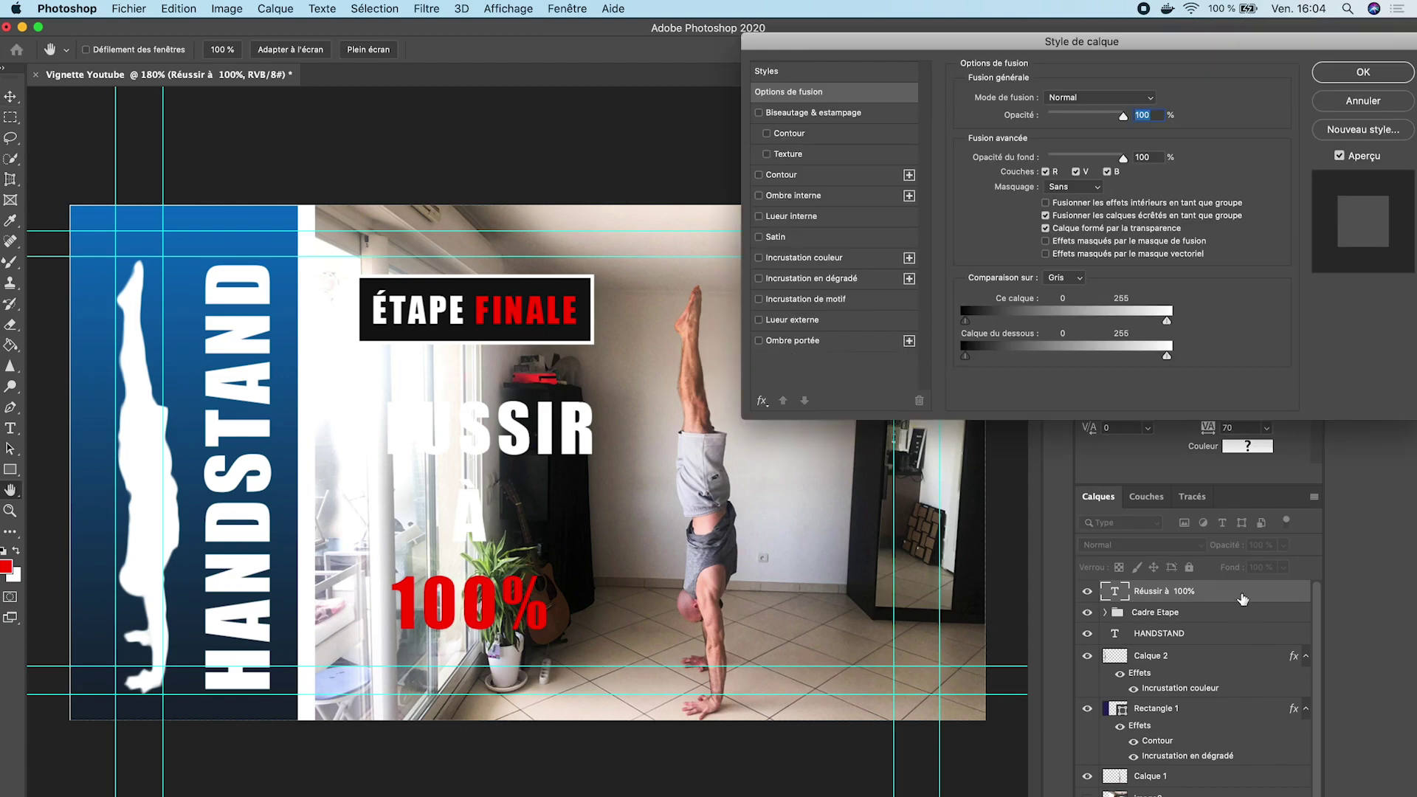
left_click(759, 341)
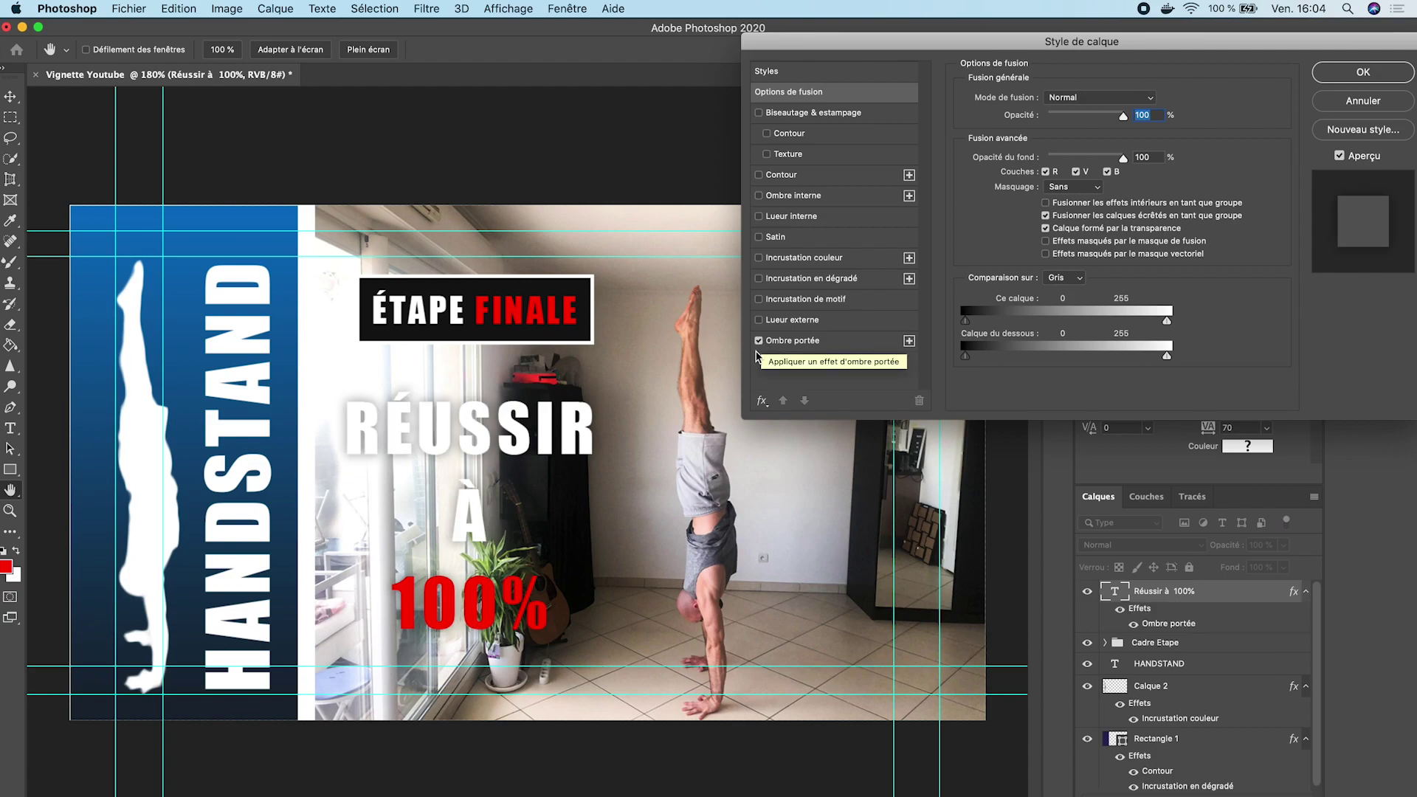
left_click(790, 341)
left_click_drag(1065, 122, 1090, 121)
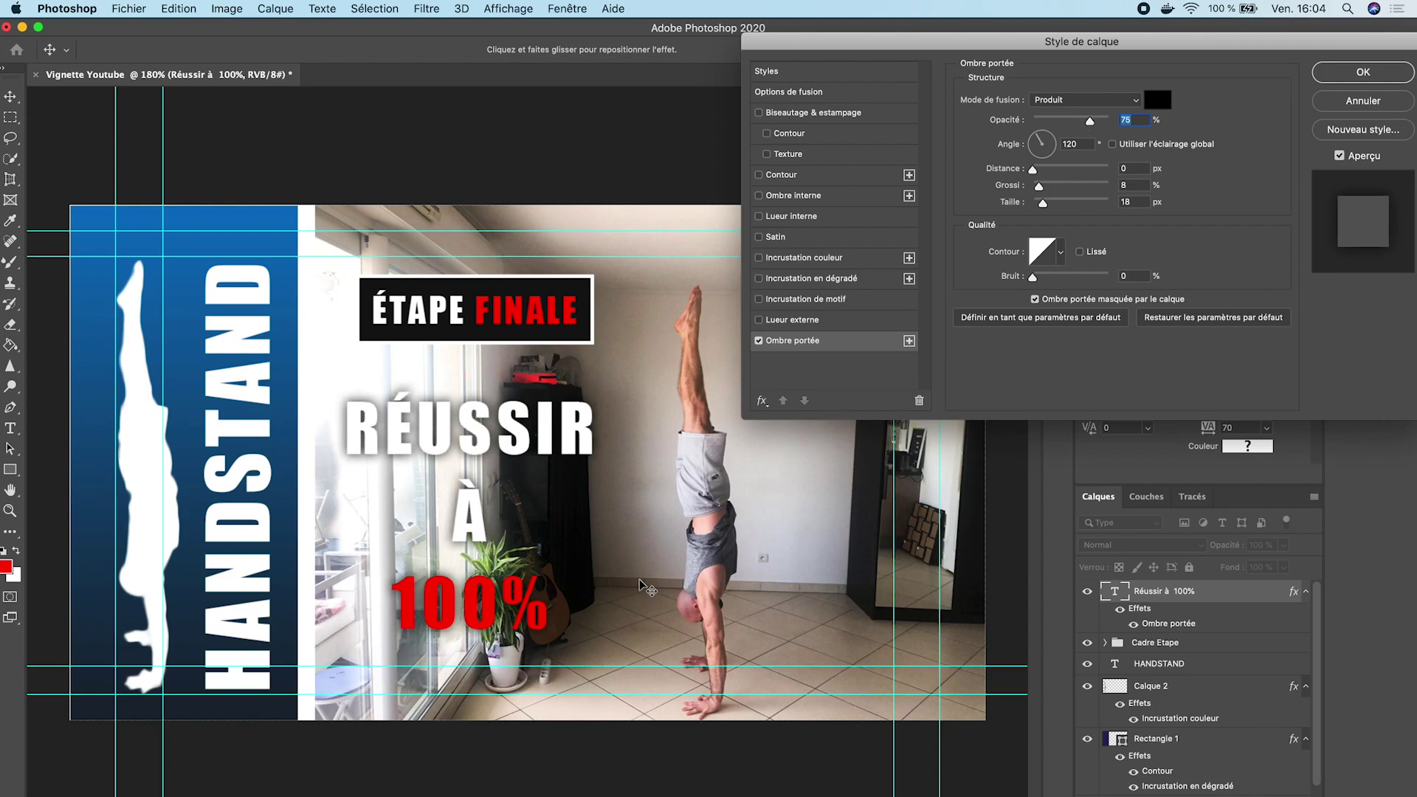
Add an outer glow to the RÉUSSIR À 100% text layer, coloured black (000000), and apply the layer style.
left_click(772, 322)
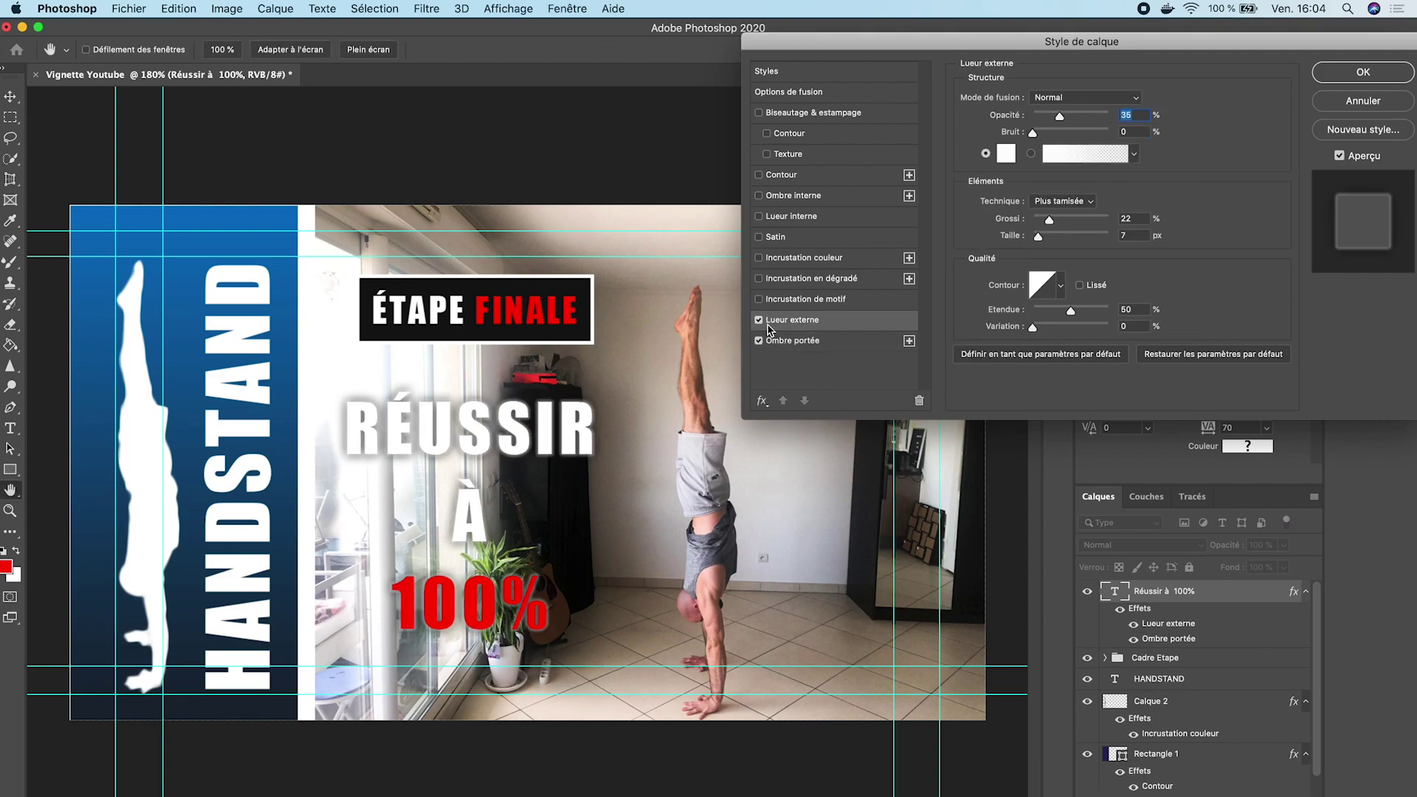
left_click(1007, 153)
left_click_drag(891, 437, 871, 552)
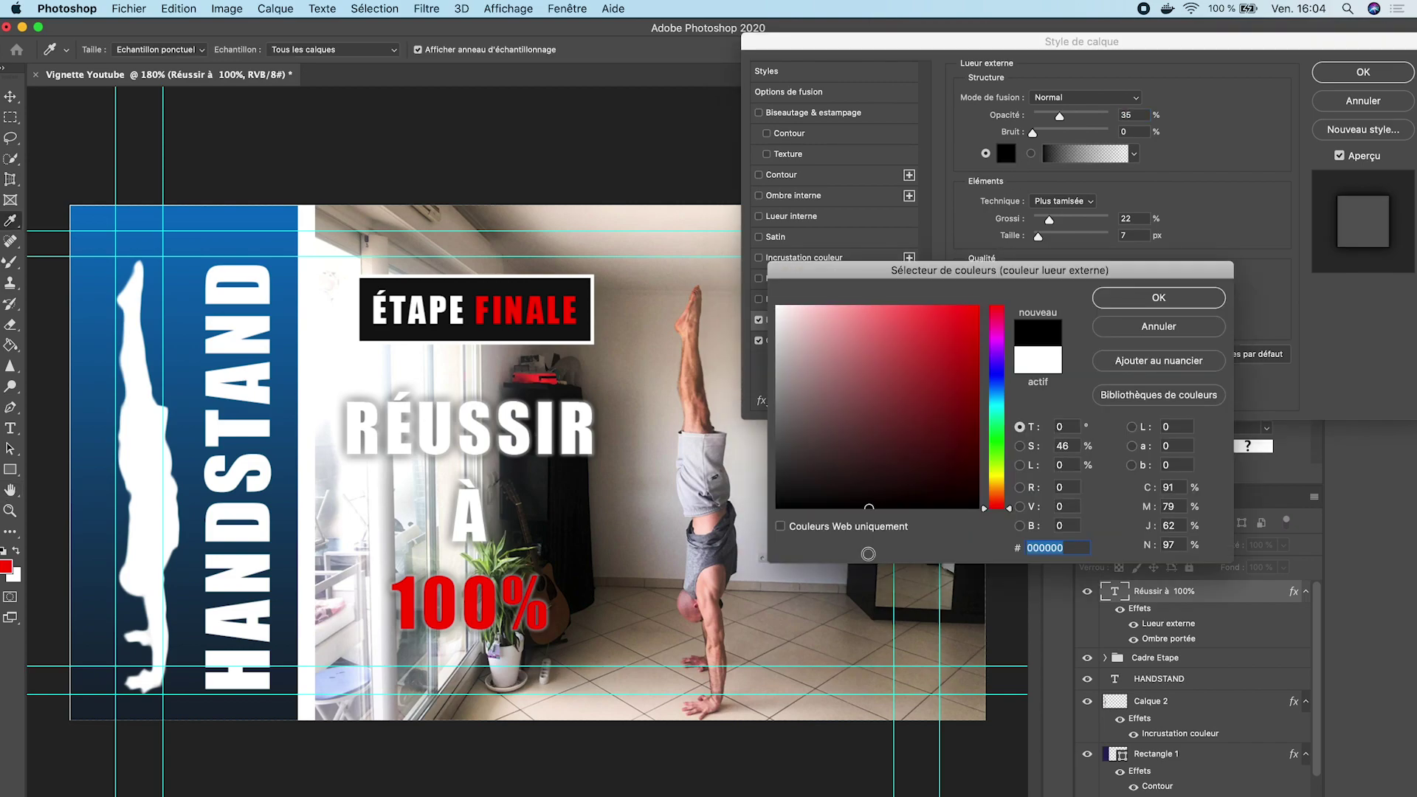
left_click(1143, 299)
left_click(1389, 79)
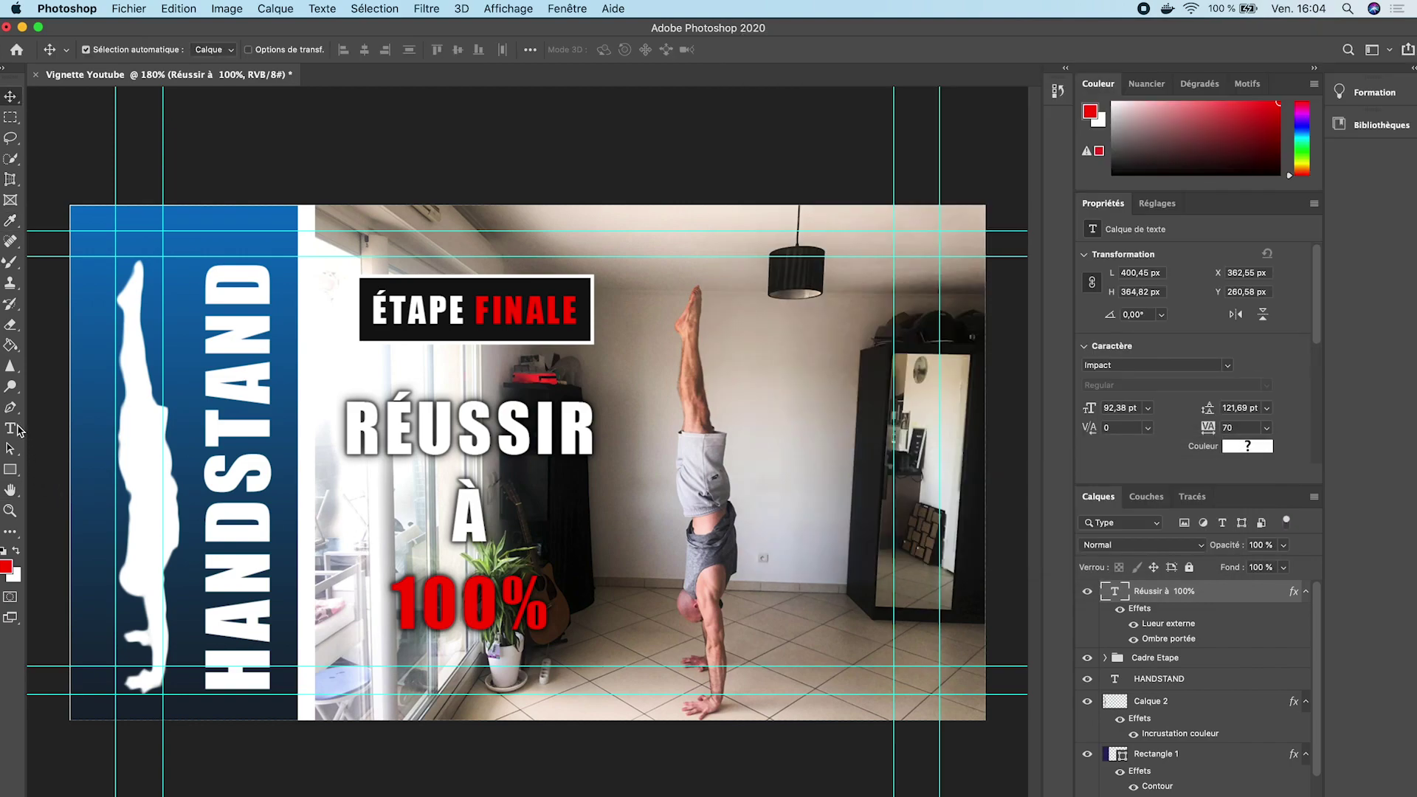
Set the leading of all three lines of the RÉUSSIR À 100% text to 112 pt.
left_click(13, 428)
left_click_drag(547, 599, 347, 424)
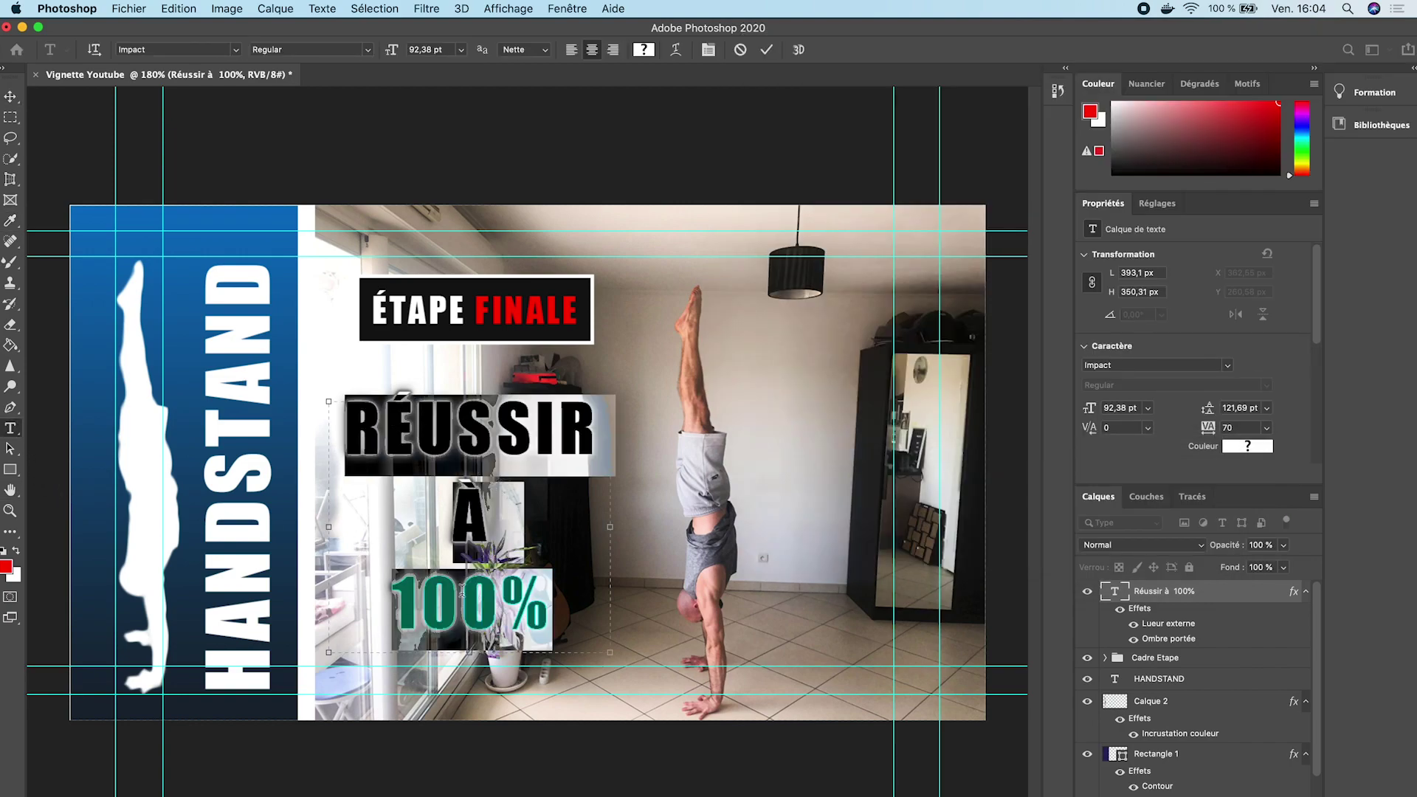
left_click_drag(547, 593, 264, 324)
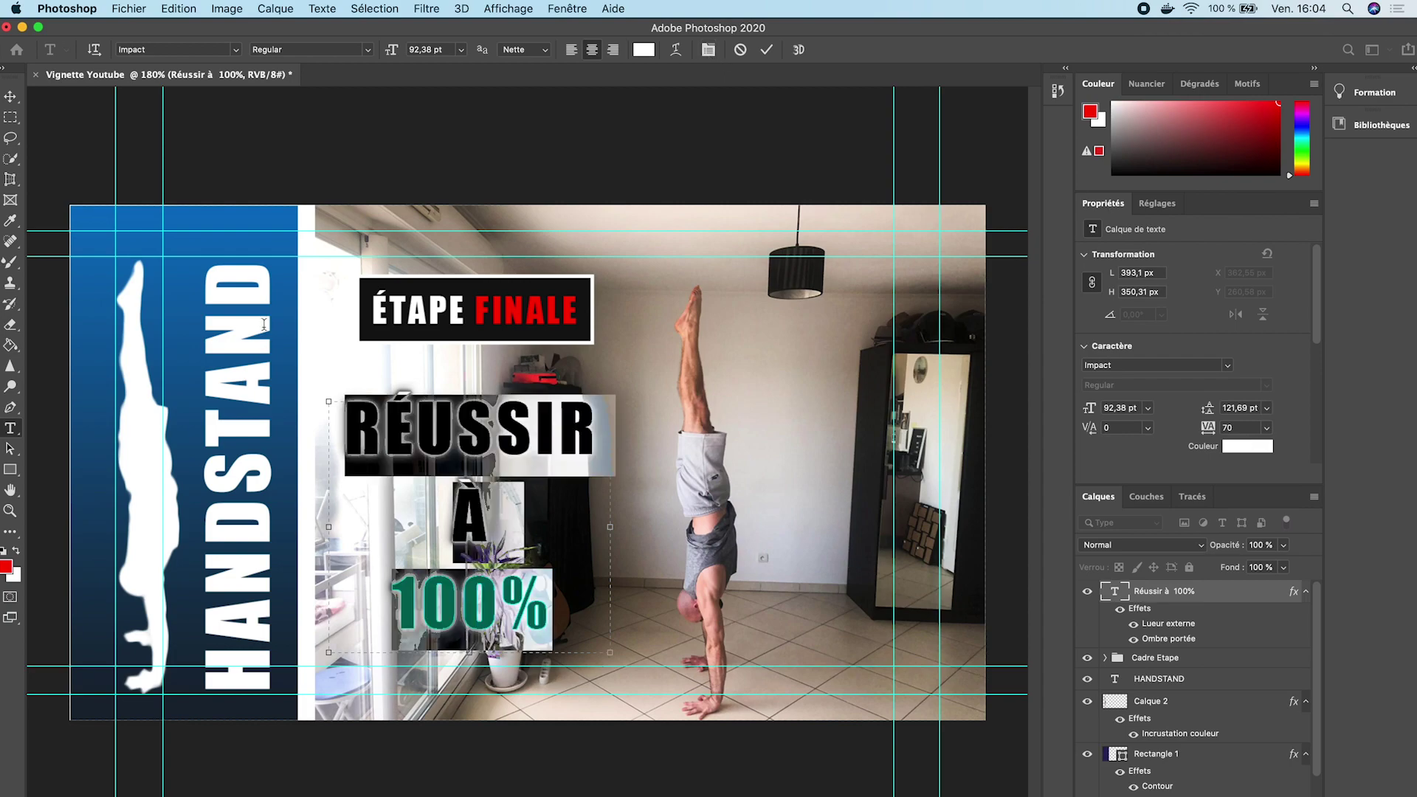
left_click(708, 52)
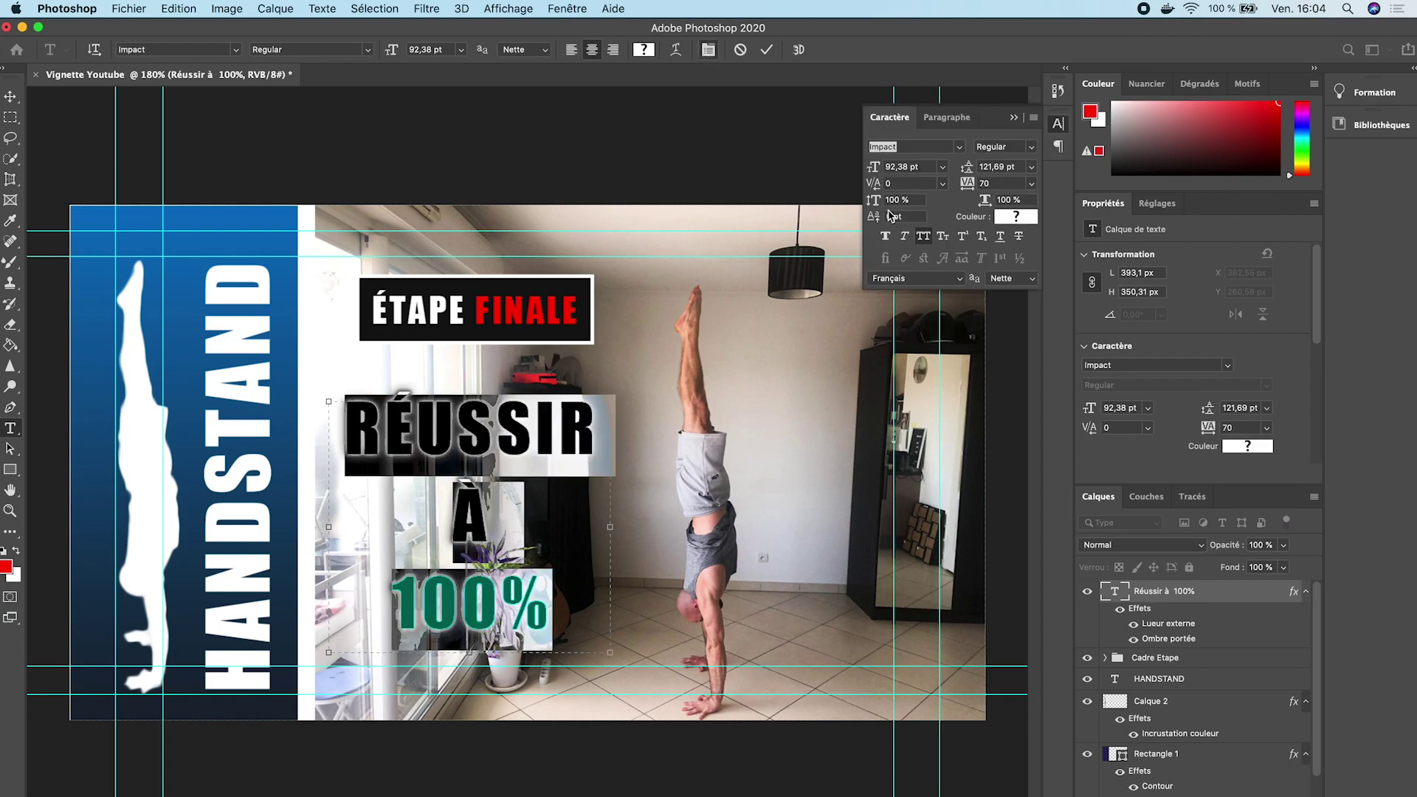
left_click(1034, 169)
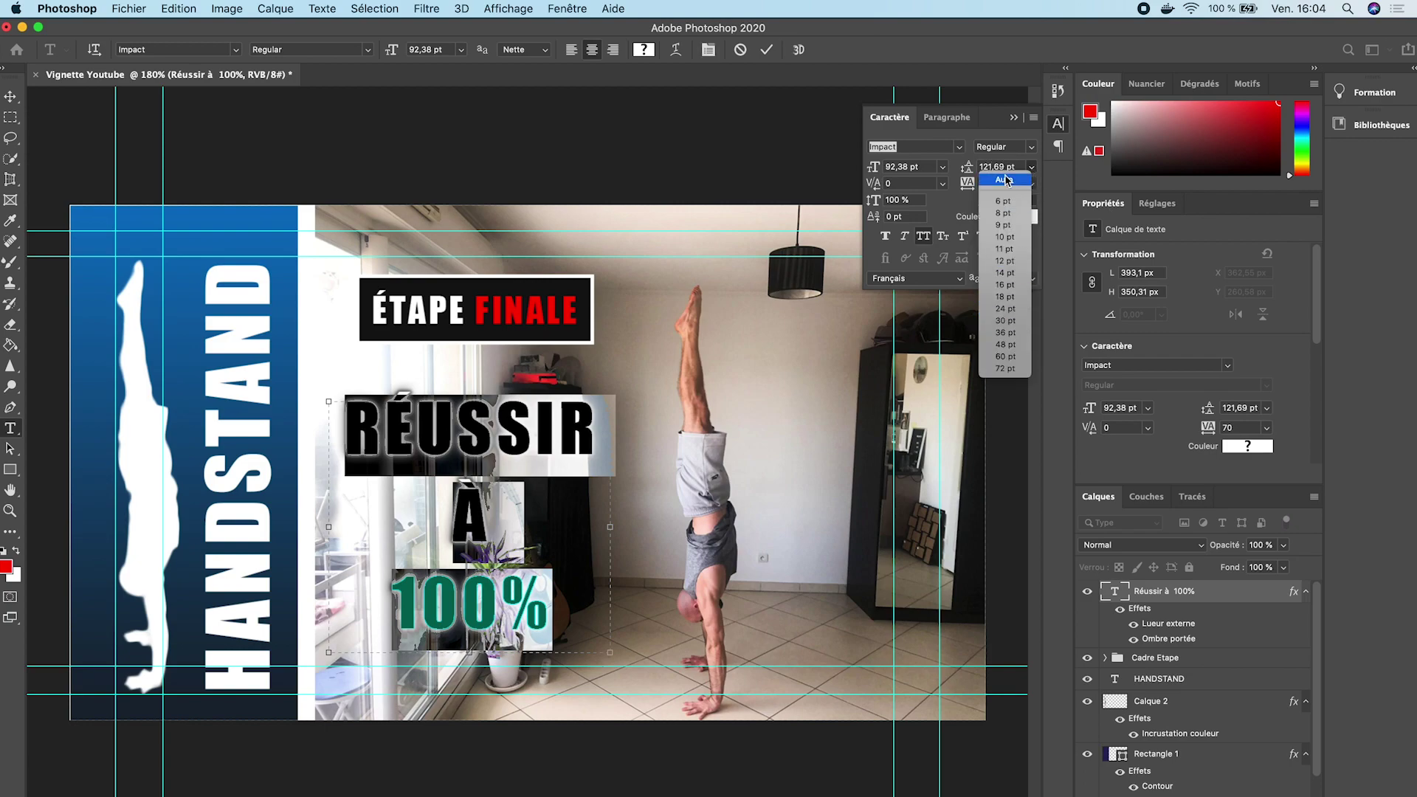
left_click(1002, 369)
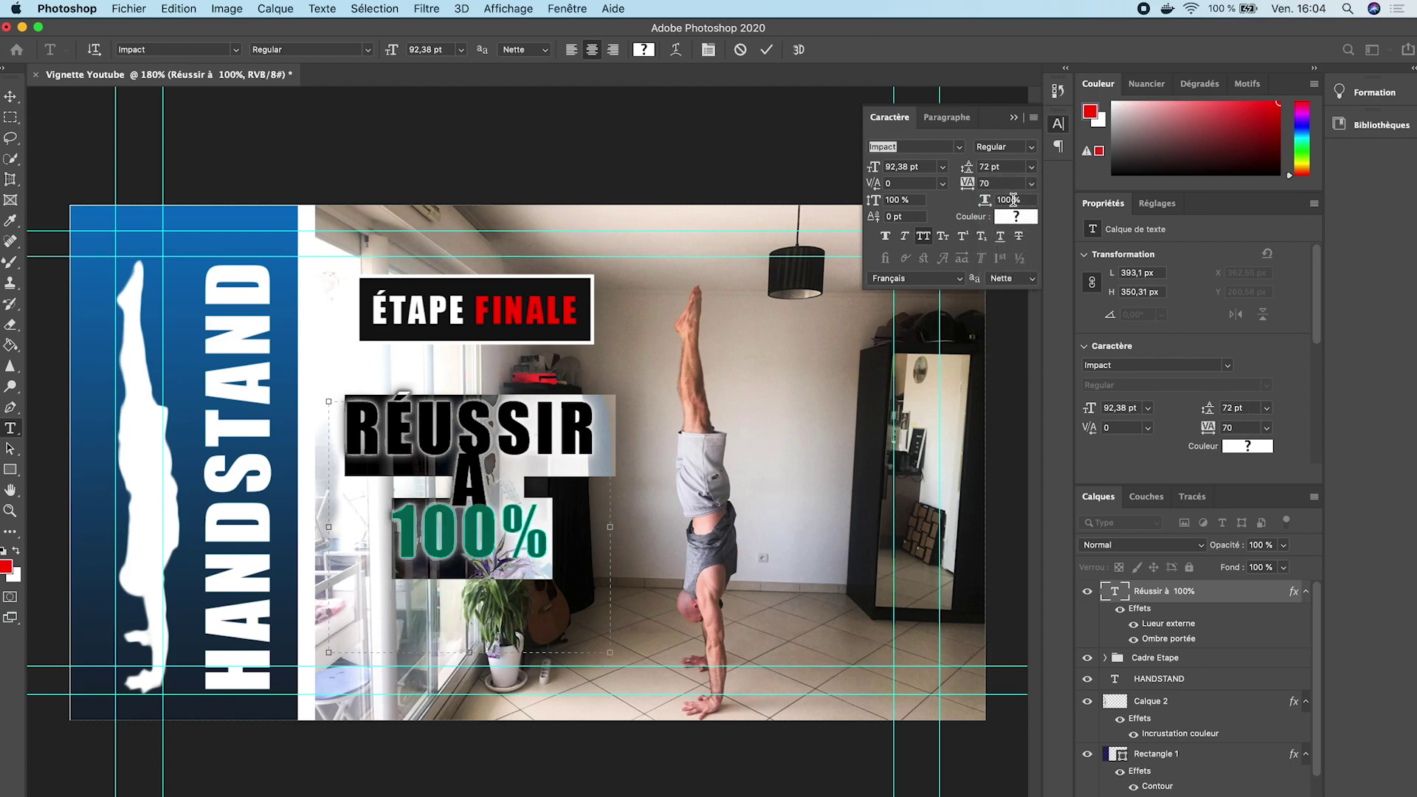
left_click(986, 167)
key("shift+Up")
key("shift+Up")
key("shift+Up")
key("shift+Up")
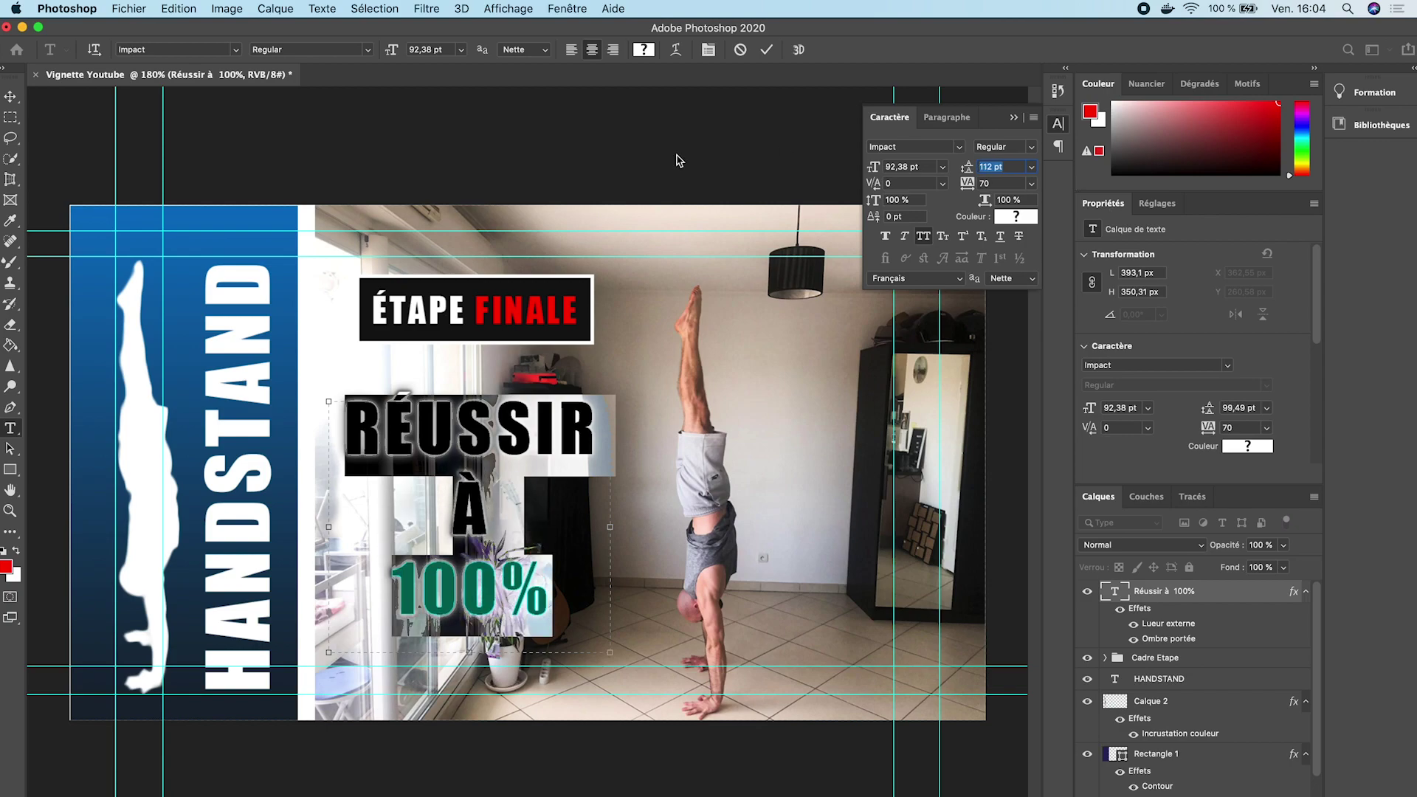
Move the ÉTAPE FINALE frame and its text slightly down together, closer to RÉUSSIR, and close the character settings.
left_click(10, 97)
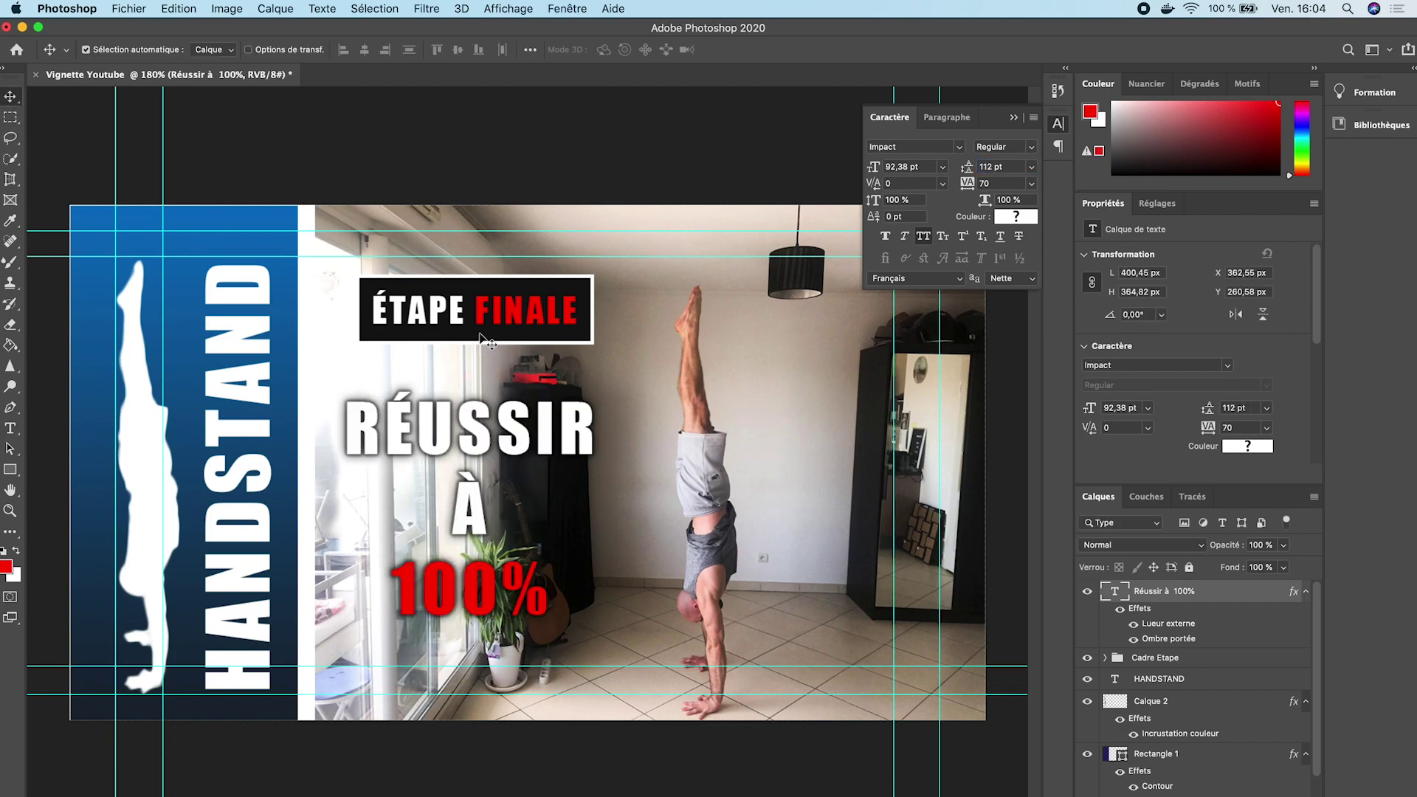
left_click(487, 336)
left_click(487, 341, "shift")
left_click_drag(487, 341, 532, 393)
left_click(733, 388)
left_click(1013, 120)
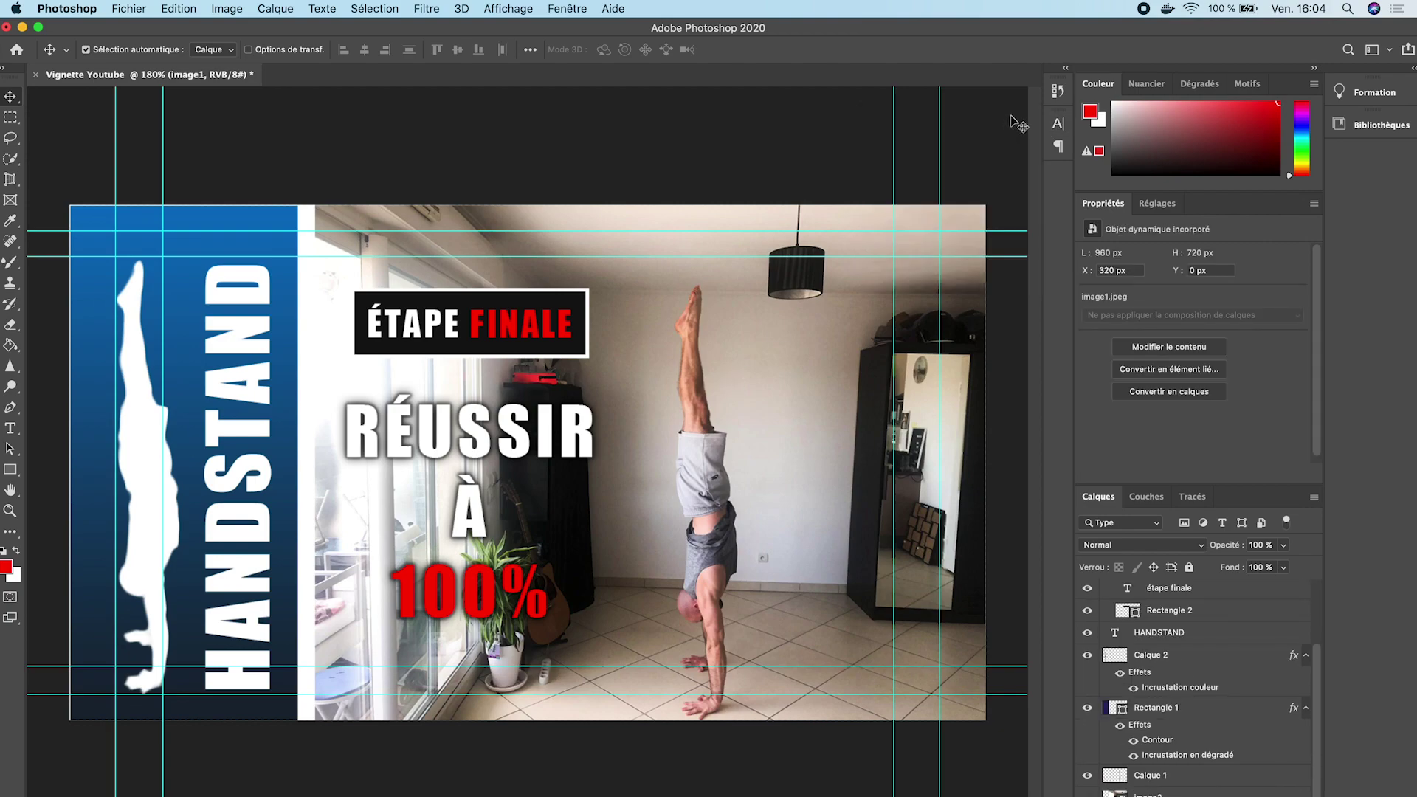
Hide the étape finale text, its Rectangle 2 frame and the RÉUSSIR À 100% text layer.
left_click(1085, 591)
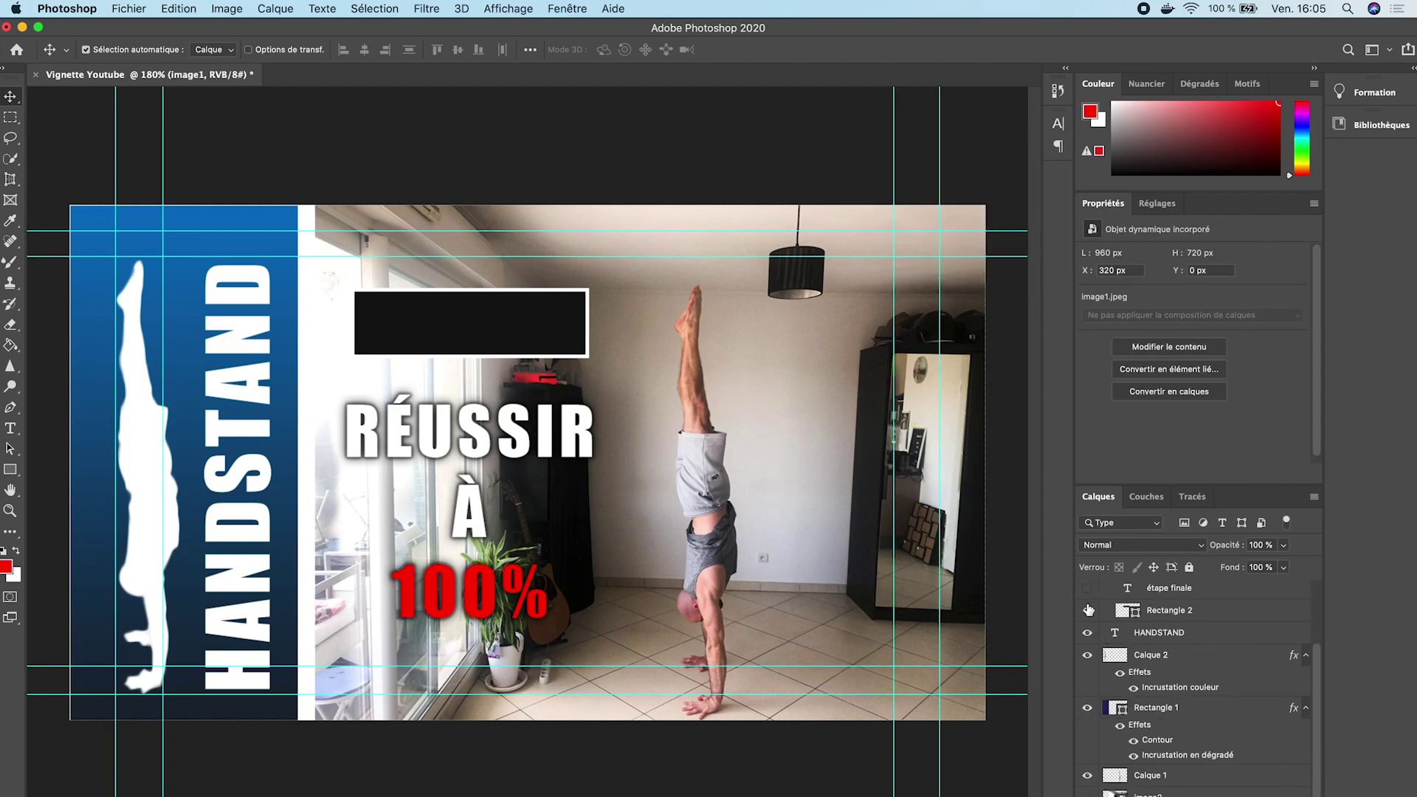
left_click(1086, 611)
left_click(1087, 633)
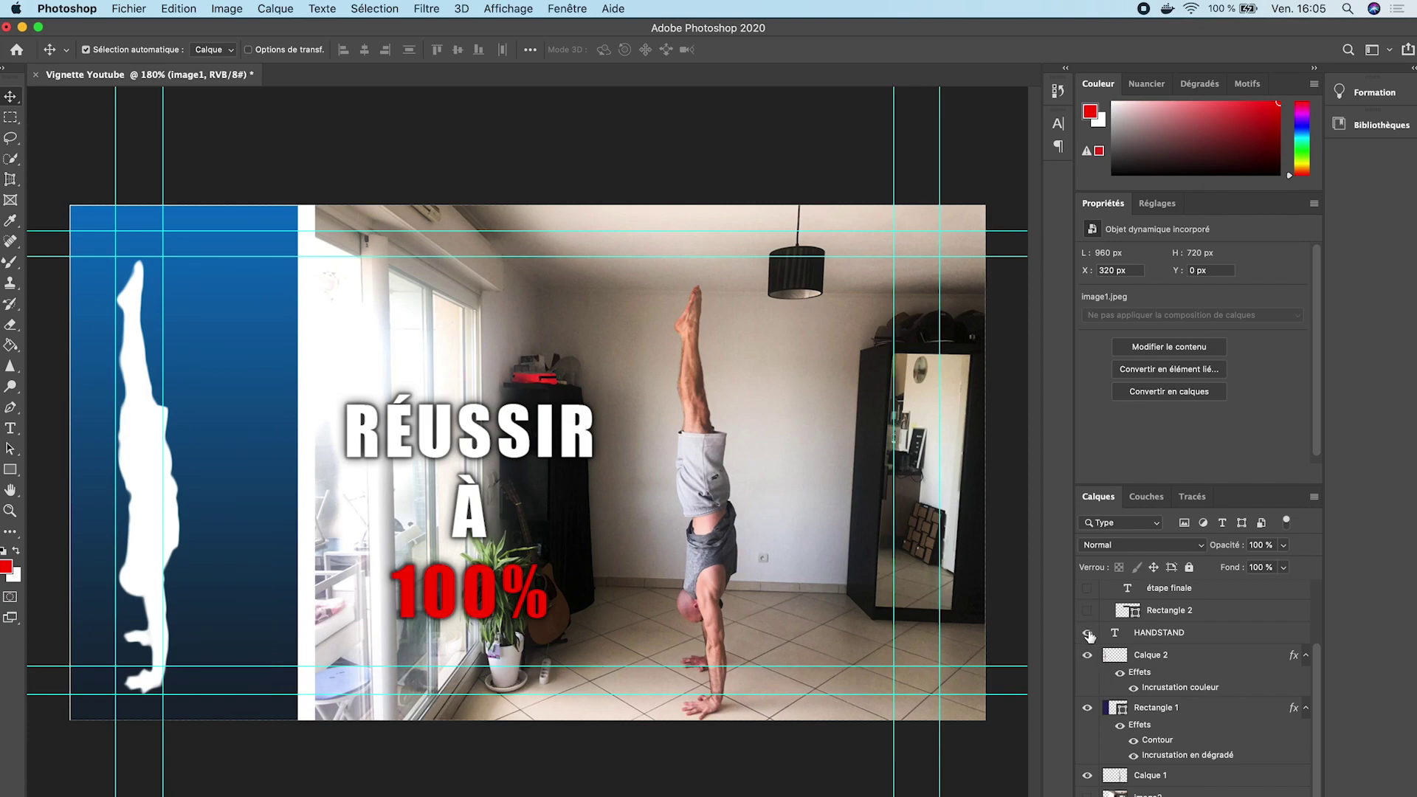
left_click(1088, 633)
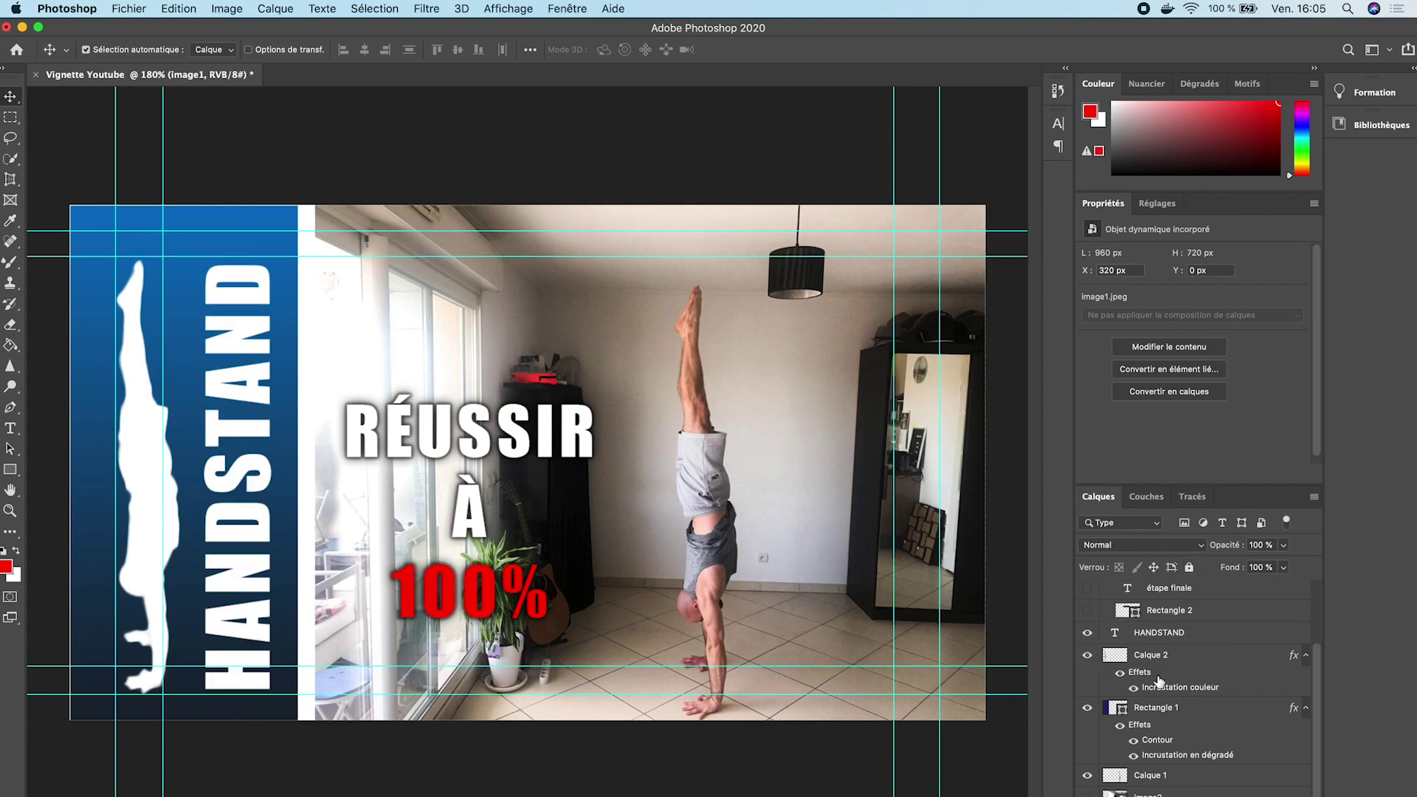
left_click(1088, 655)
left_click(1088, 655)
left_click(440, 604)
left_click(1087, 591)
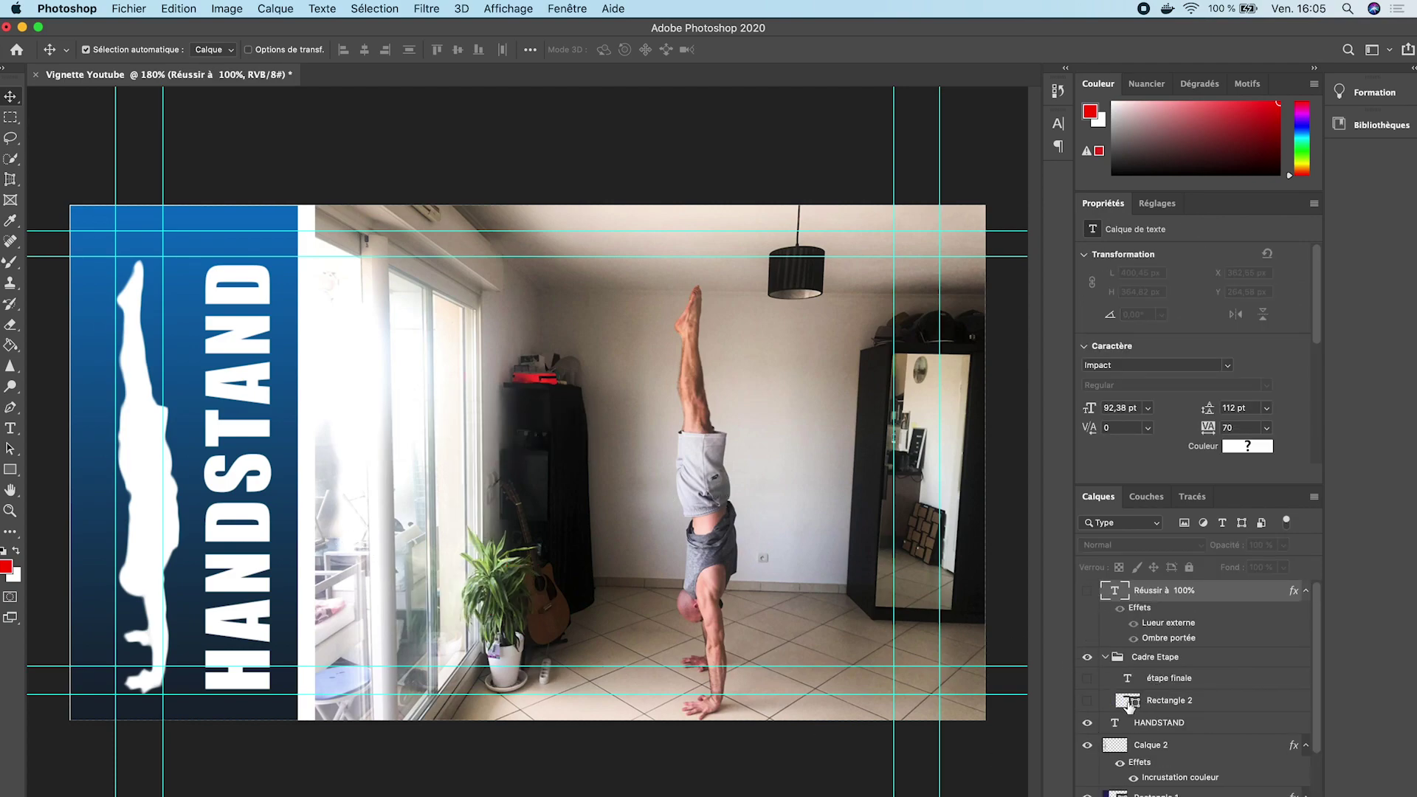
Show the image2 photo of the standing man behind the Calque 1 handstand cutout.
scroll(1091, 793, "down", 4)
left_click(1089, 779)
left_click(1088, 777)
left_click(1088, 794)
left_click(1088, 794)
left_click(1088, 777)
left_click(1088, 775)
left_click(1088, 775)
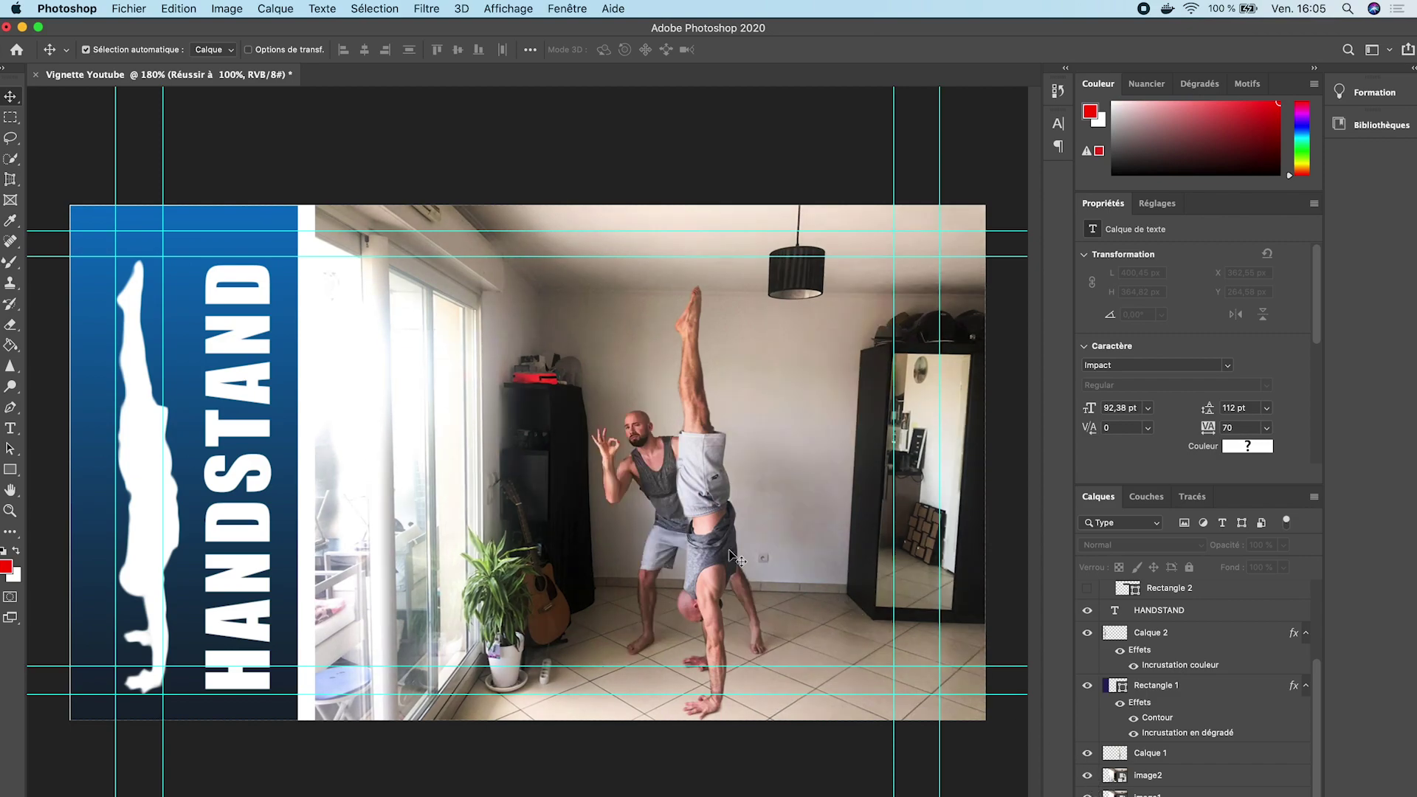
Move the image1 layer above image2, hide image1 and keep the Calque 1 cutout visible over image2.
left_click(1088, 754)
left_click(1088, 754)
left_click(1088, 795)
left_click(1088, 794)
left_click(1089, 755)
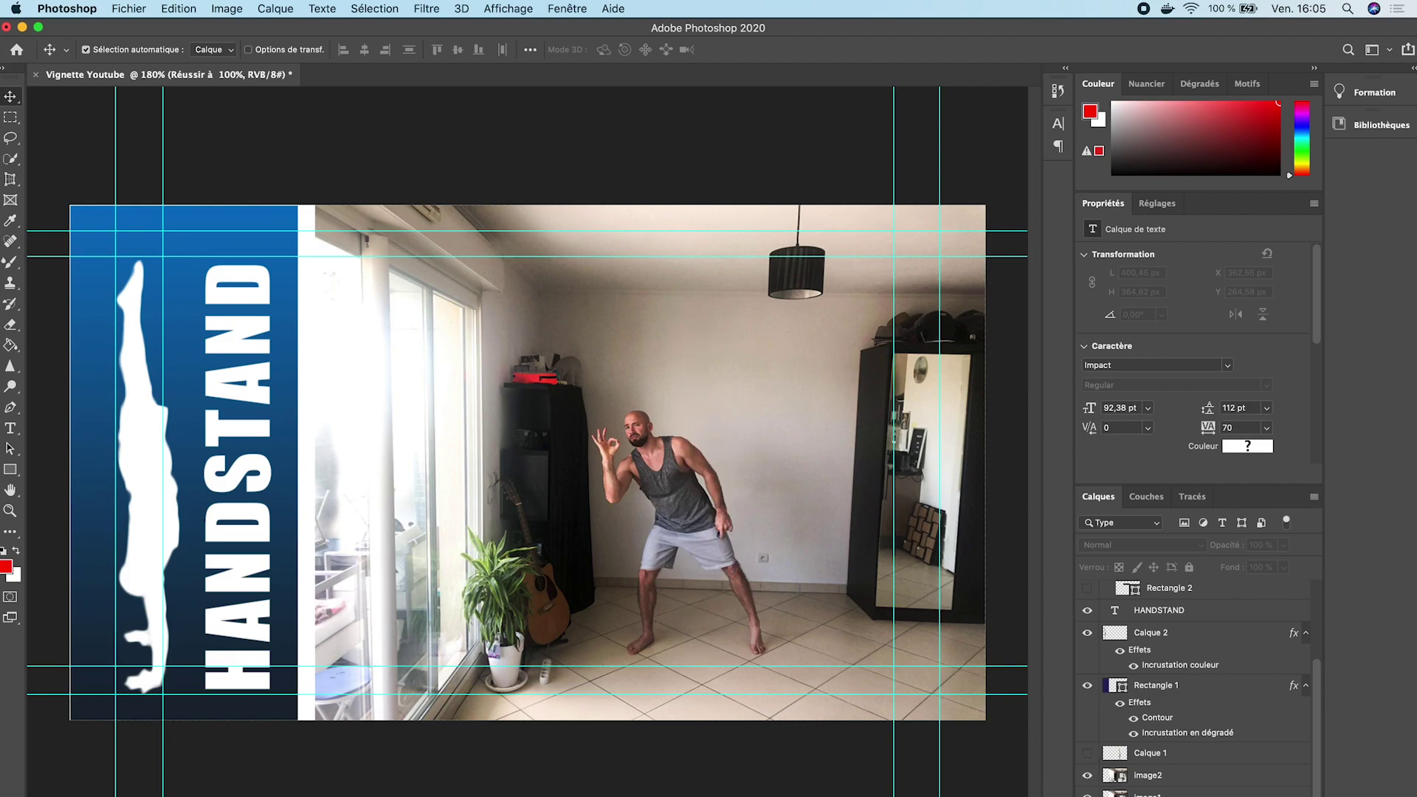
left_click_drag(1151, 792, 1143, 772)
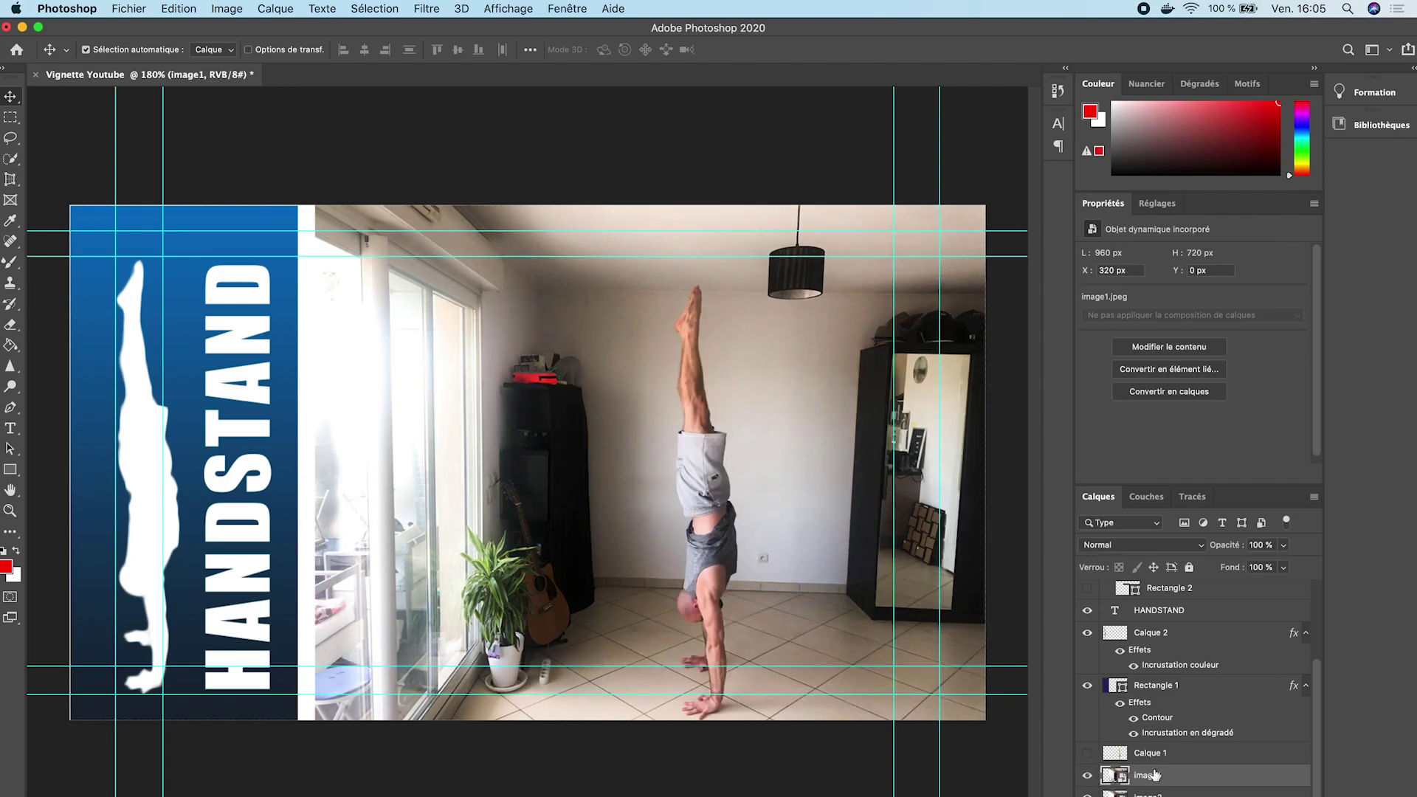
left_click(1088, 775)
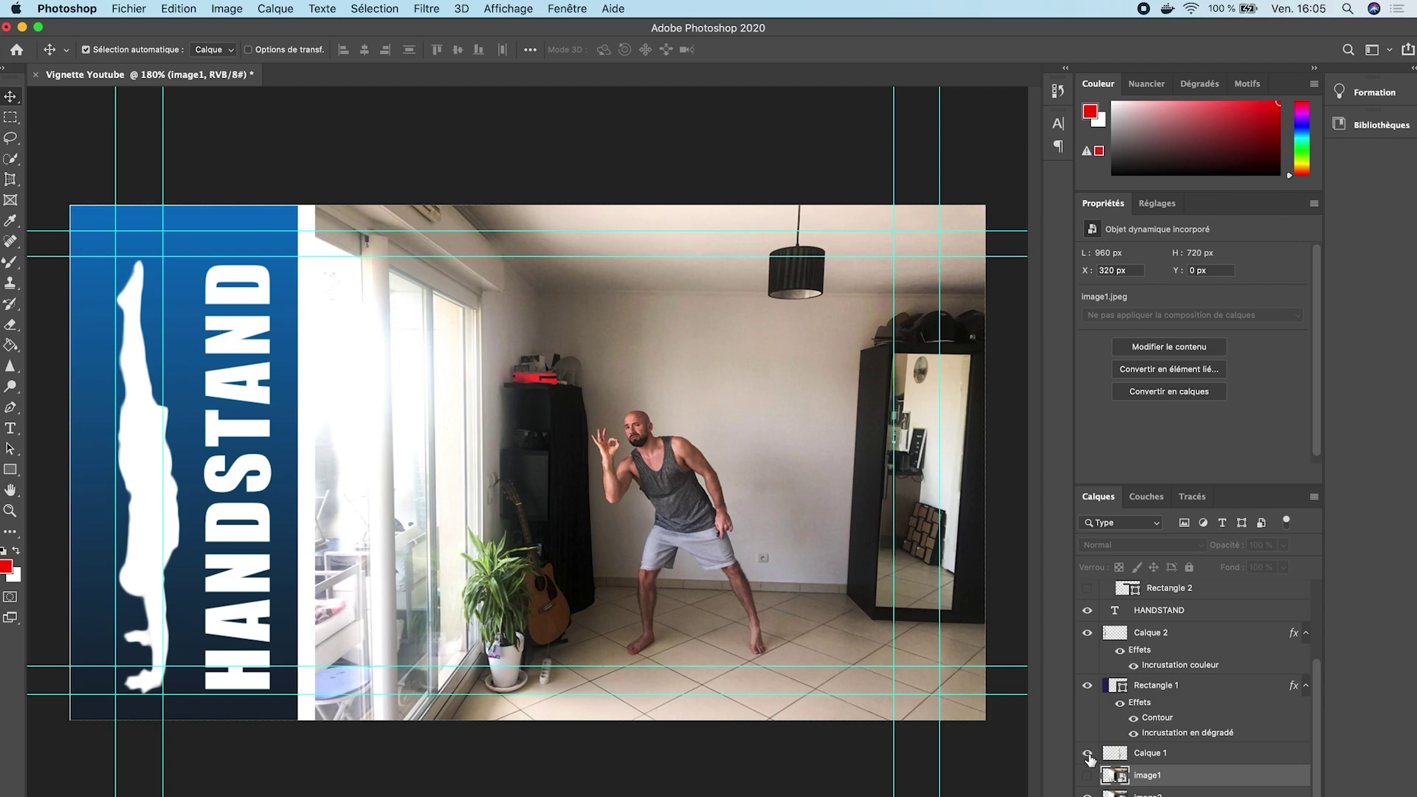
left_click(1090, 756)
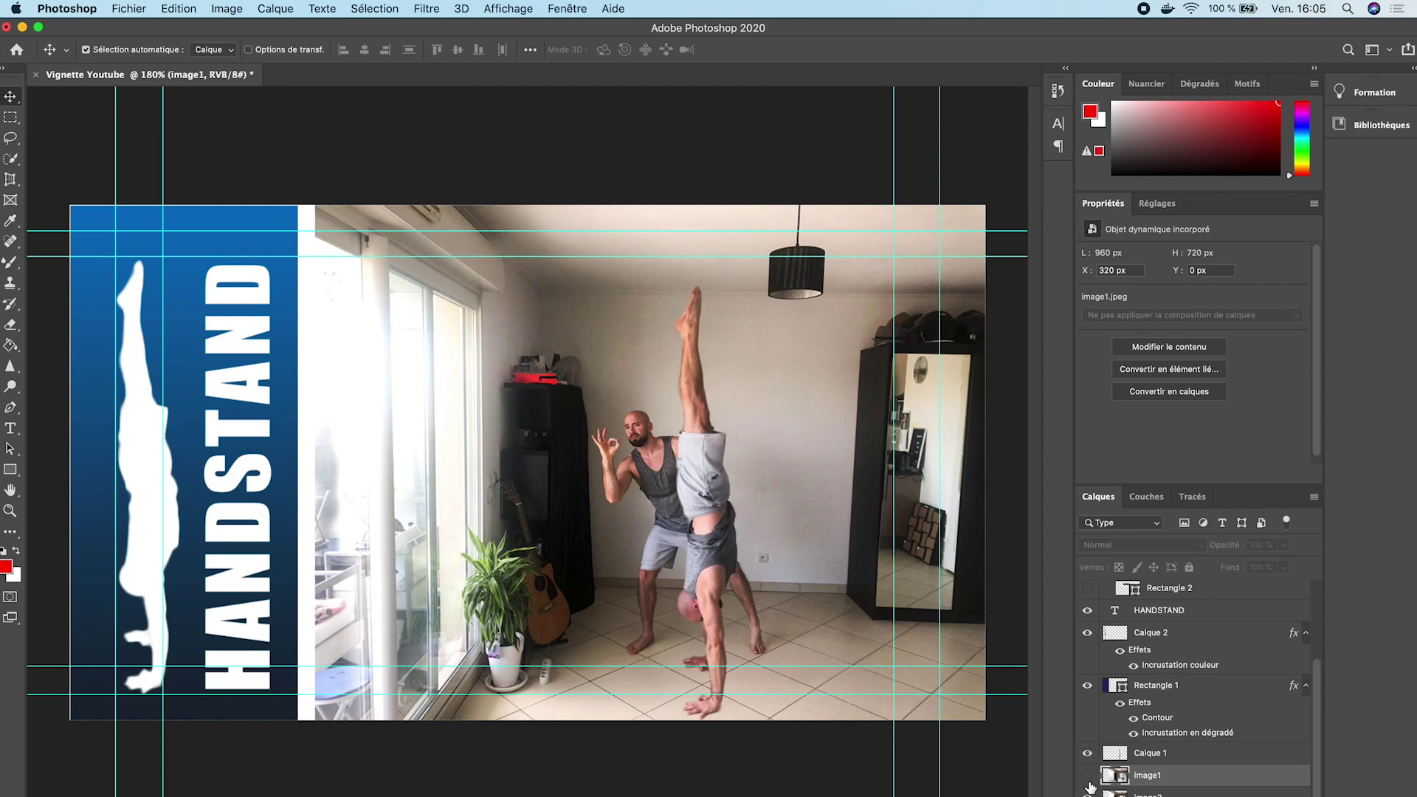
left_click(1088, 776)
left_click(1088, 776)
Add a white outer glow to the Calque 1 handstand cutout.
left_click(1210, 757)
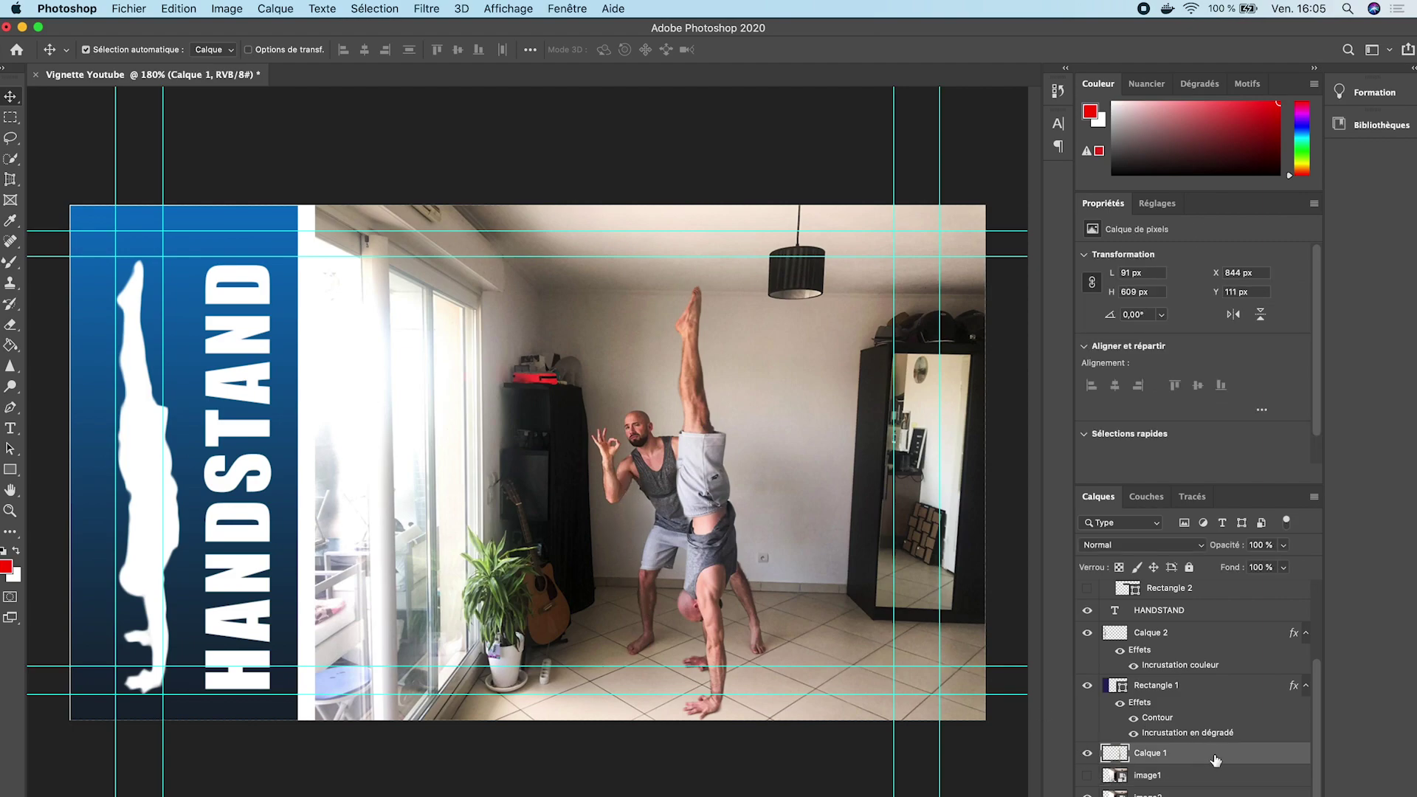
double_click(1206, 759)
left_click(797, 324)
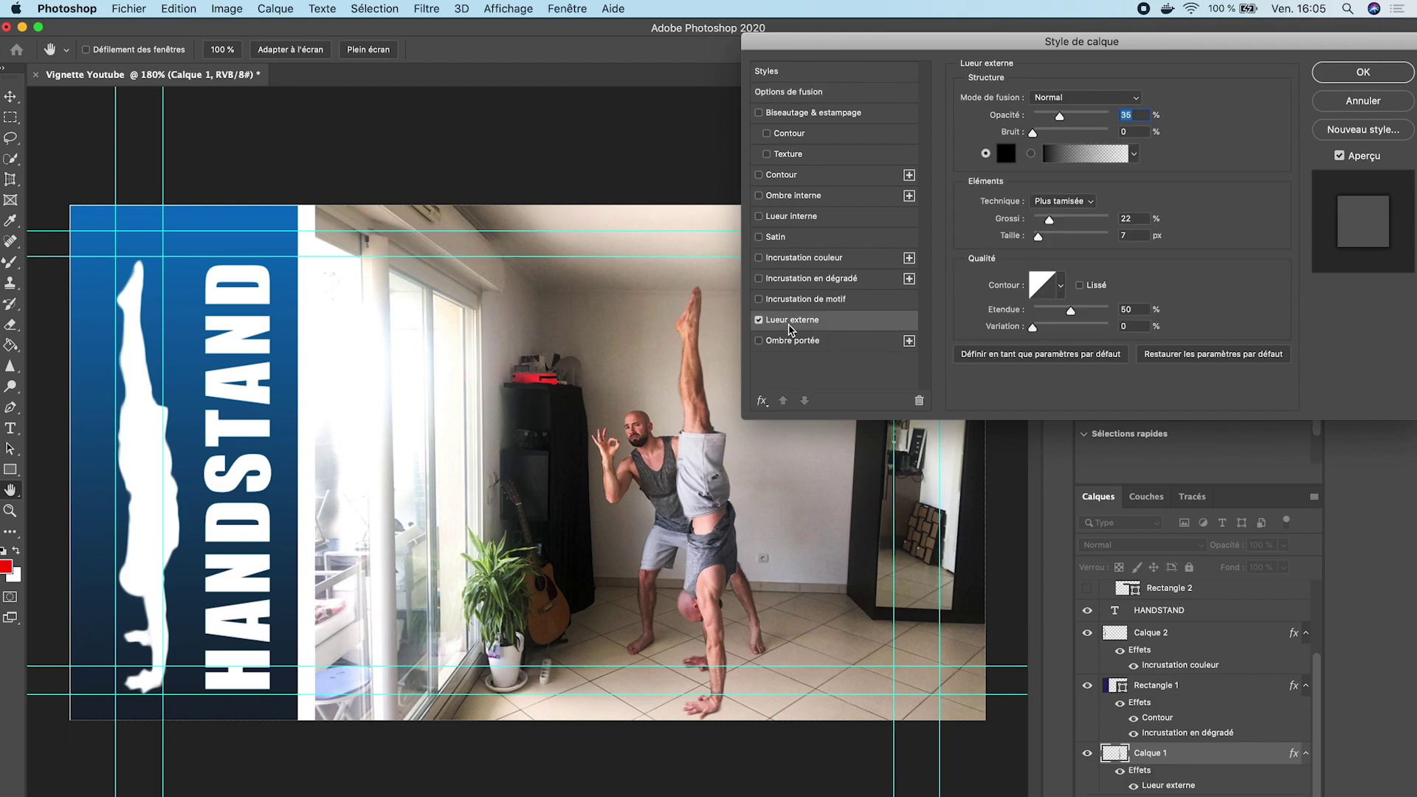
left_click(1006, 155)
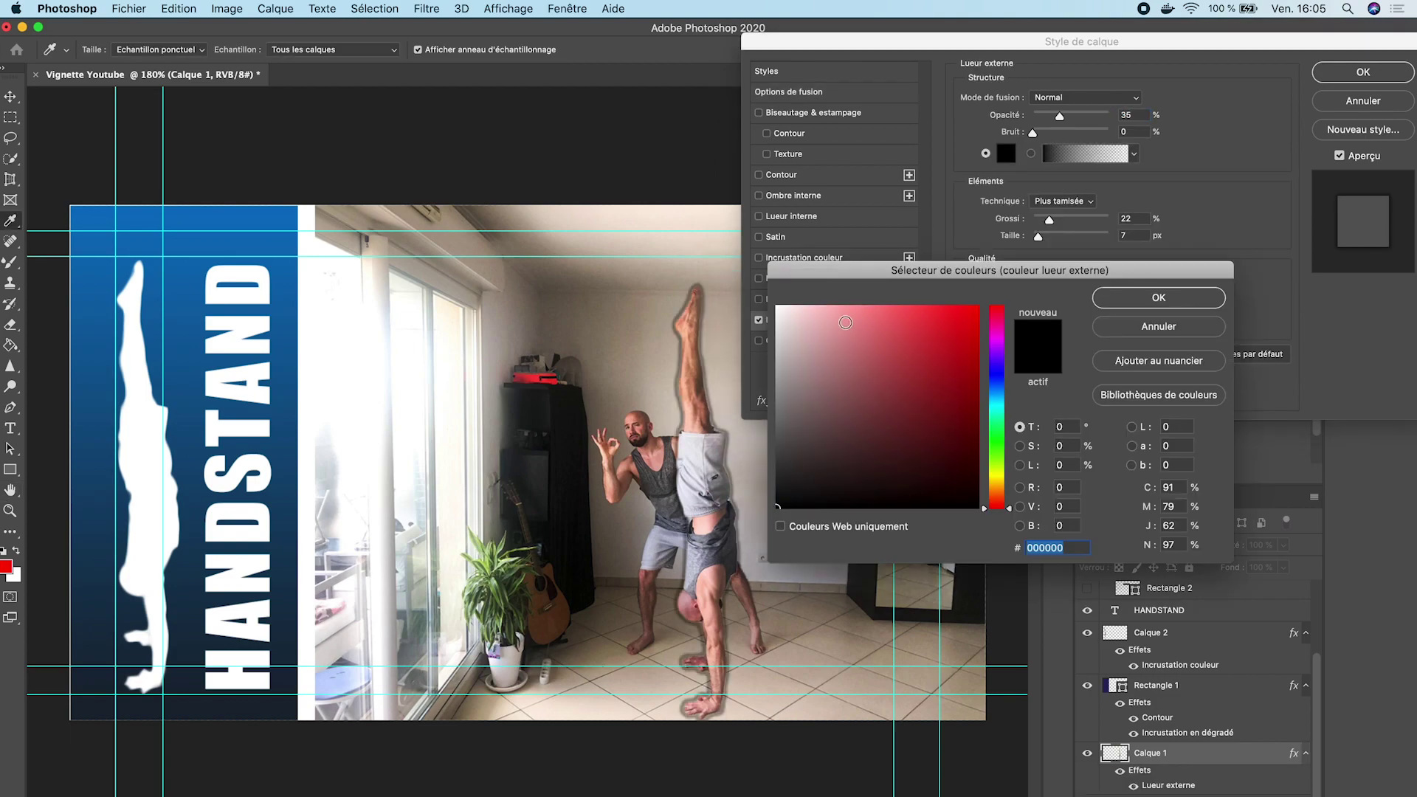
left_click_drag(849, 322, 738, 299)
left_click(1216, 305)
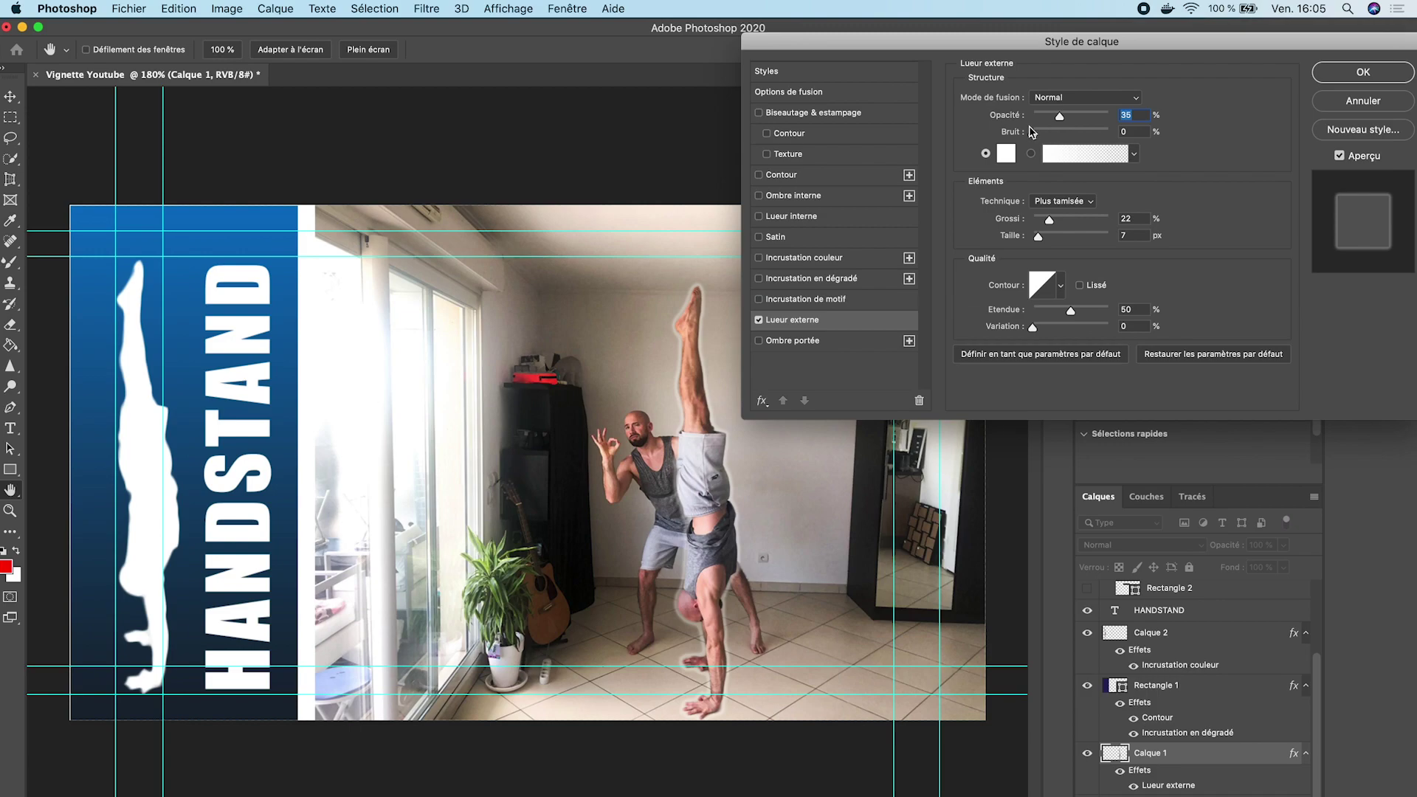
Set the outer glow to 100% opacity, 4% spread and 21 px size, and apply the layer style.
left_click_drag(1074, 121, 1032, 147)
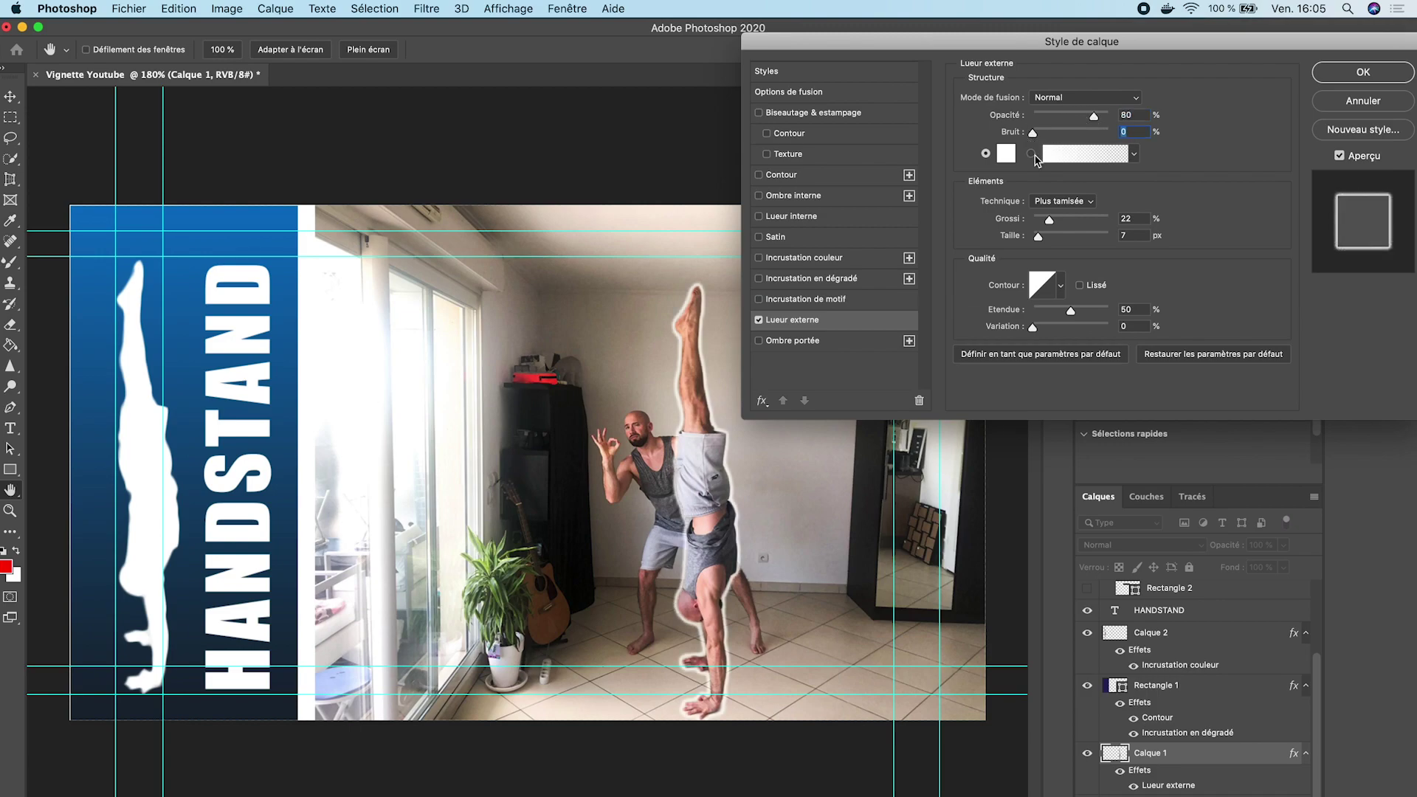
left_click_drag(1049, 220, 1051, 220)
left_click_drag(1095, 120, 1136, 120)
left_click_drag(1046, 244, 1043, 221)
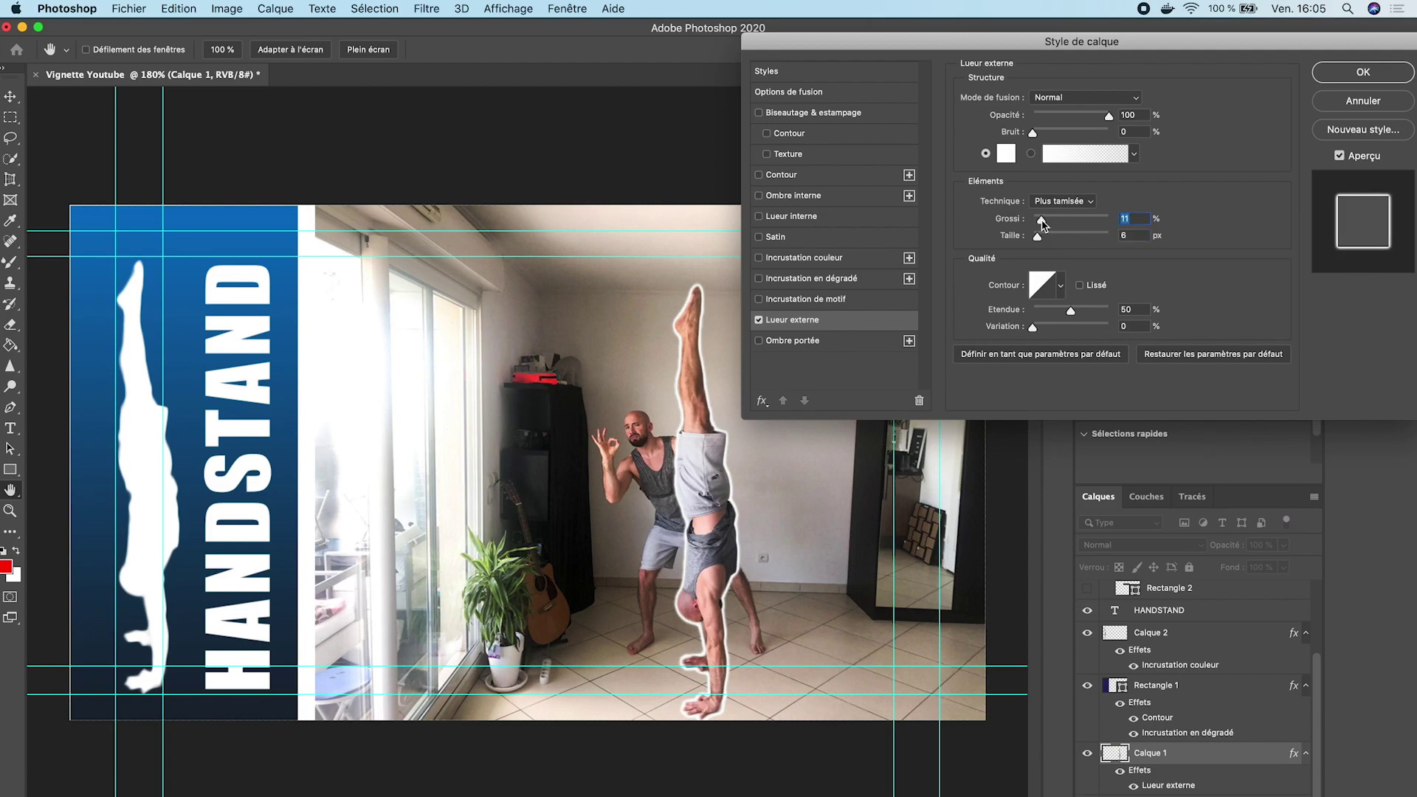
left_click_drag(1051, 239, 1038, 225)
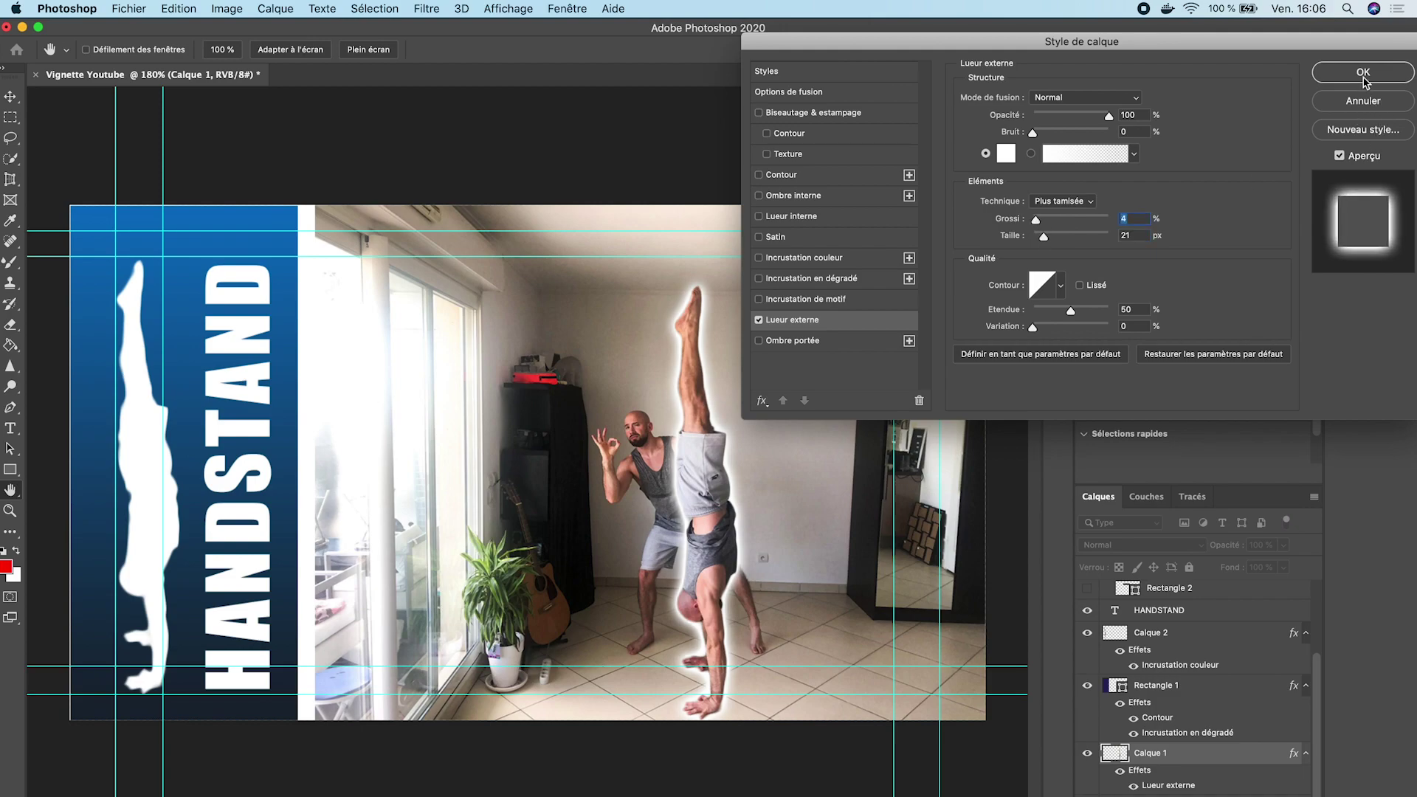
left_click(1363, 74)
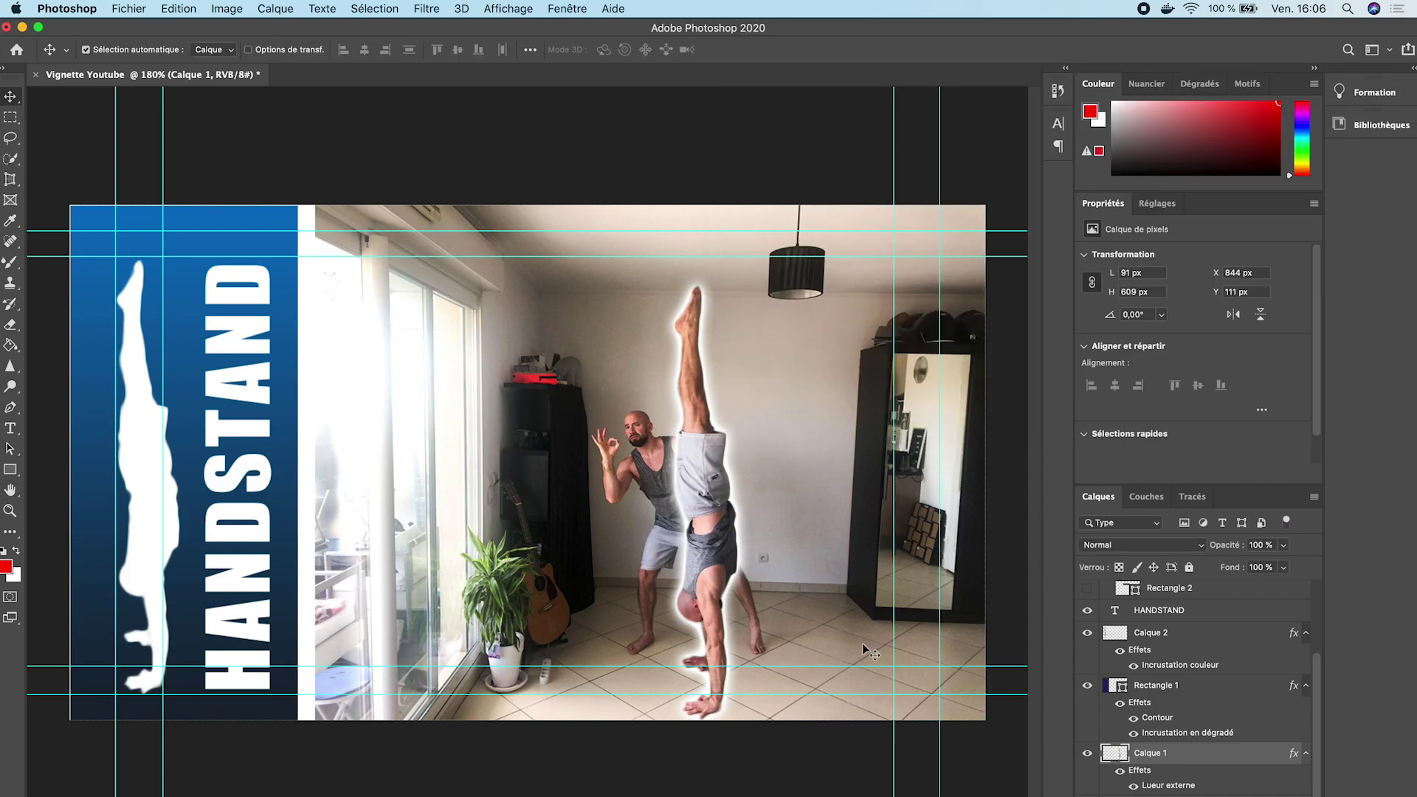
Hide the Calque 1 cutout and choose the Object Selection tool.
left_click(1087, 753)
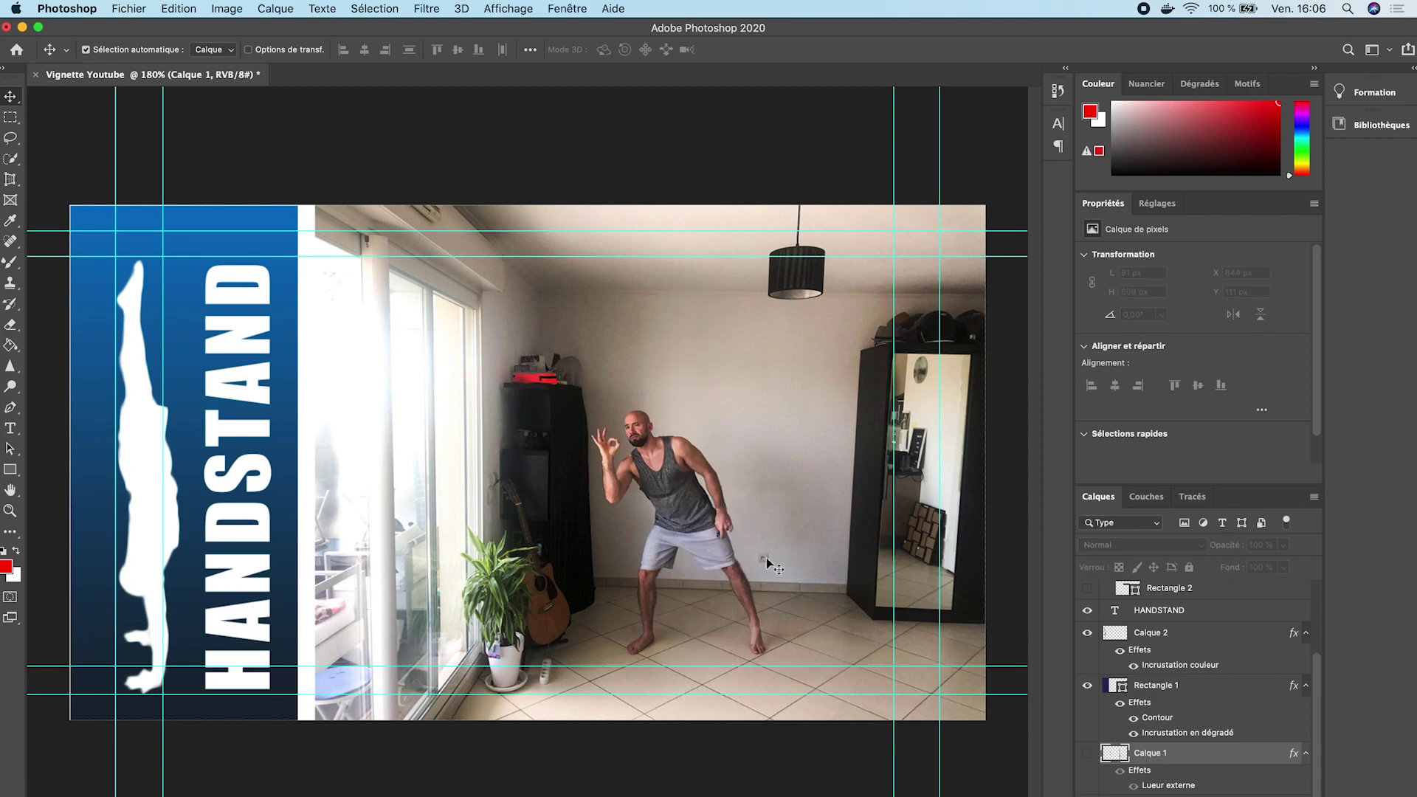
scroll(760, 543, "up", 2)
scroll(757, 543, "up", 1)
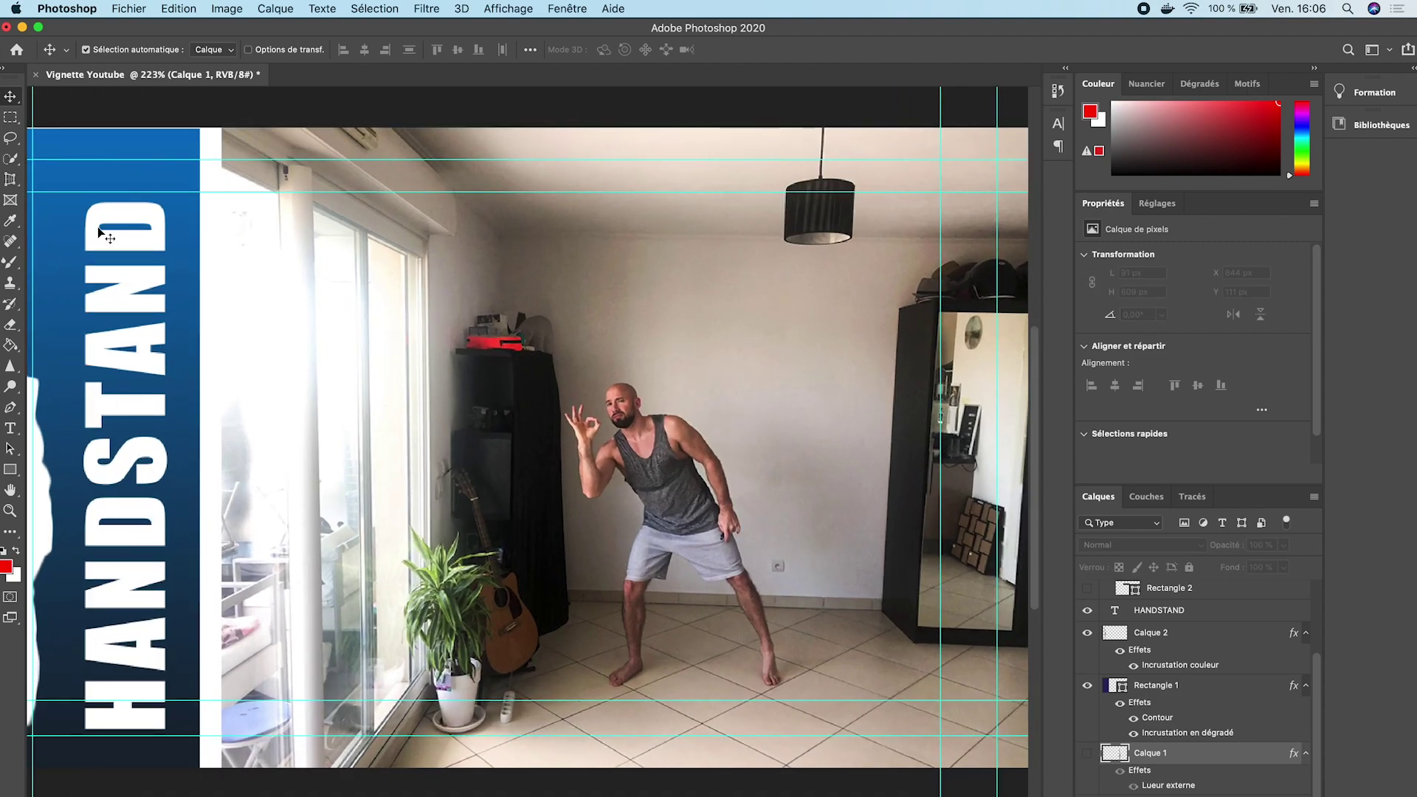
left_click(15, 164)
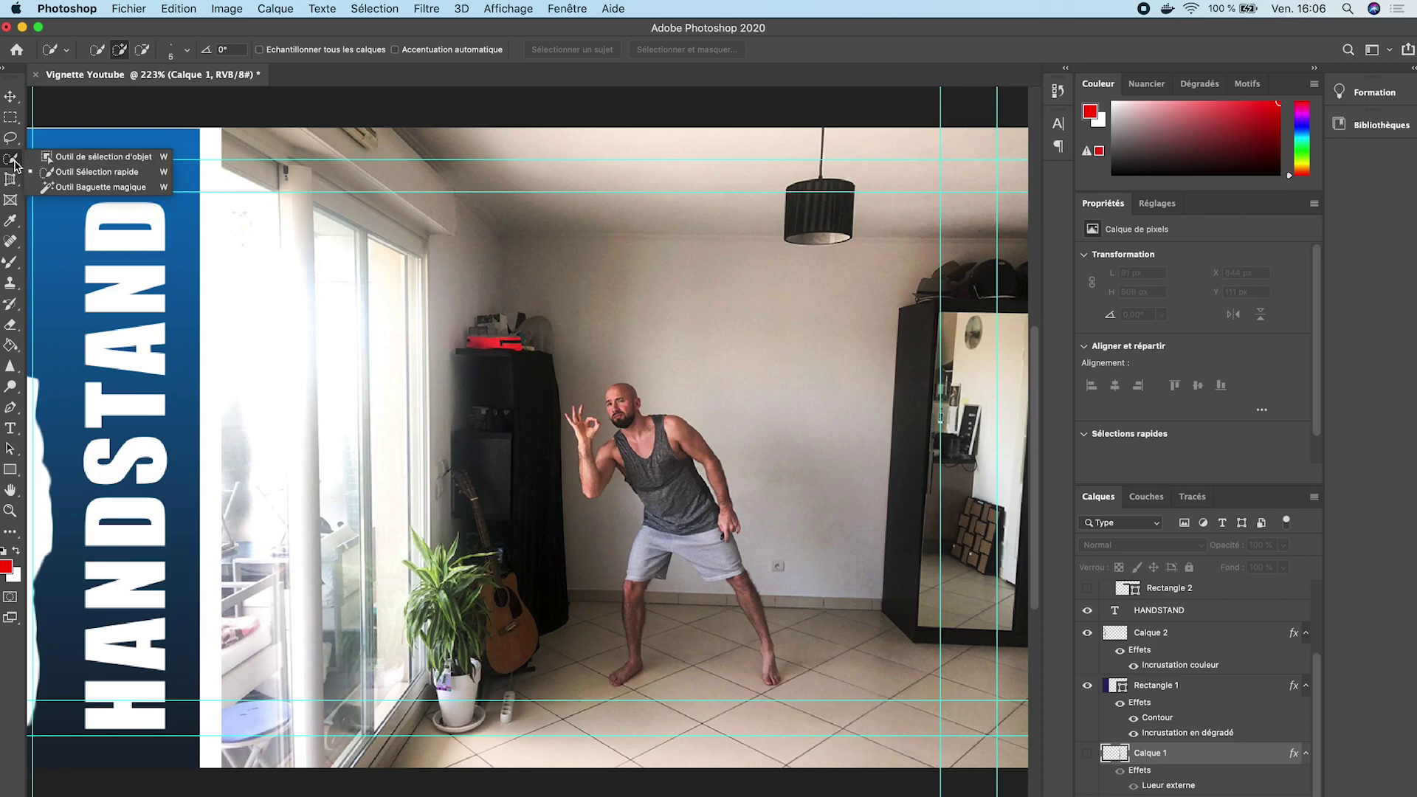
left_click(78, 156)
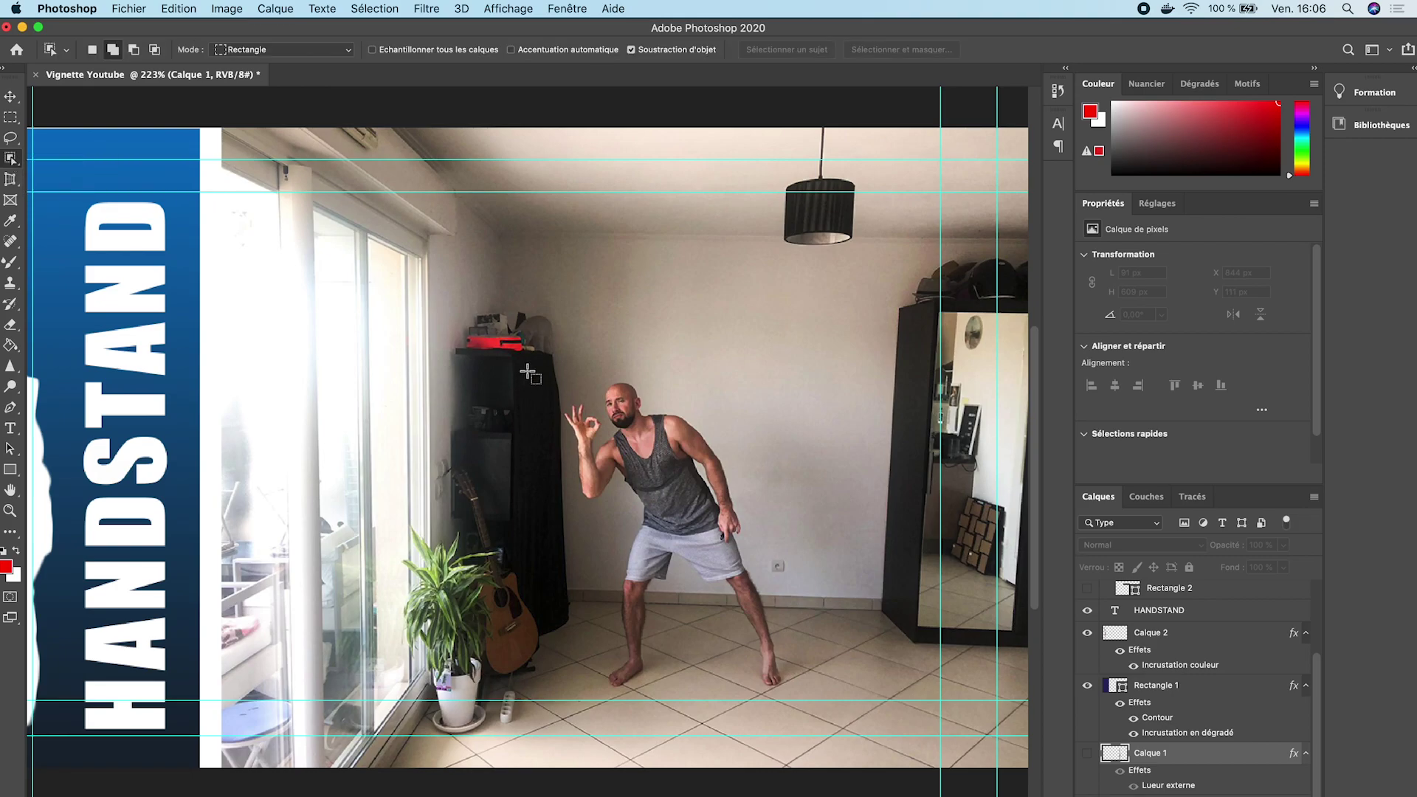
left_click_drag(540, 364, 822, 707)
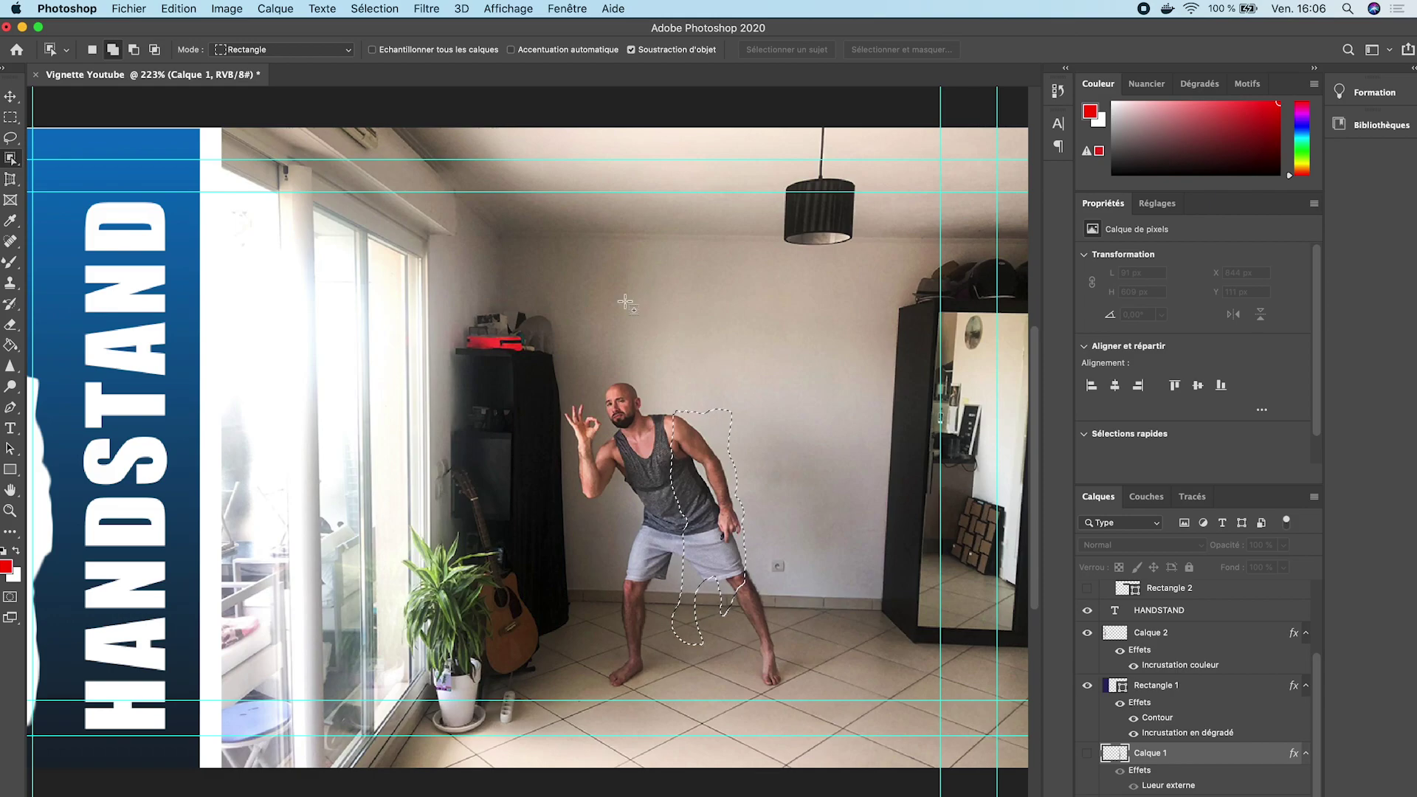
key("m")
left_click(344, 418)
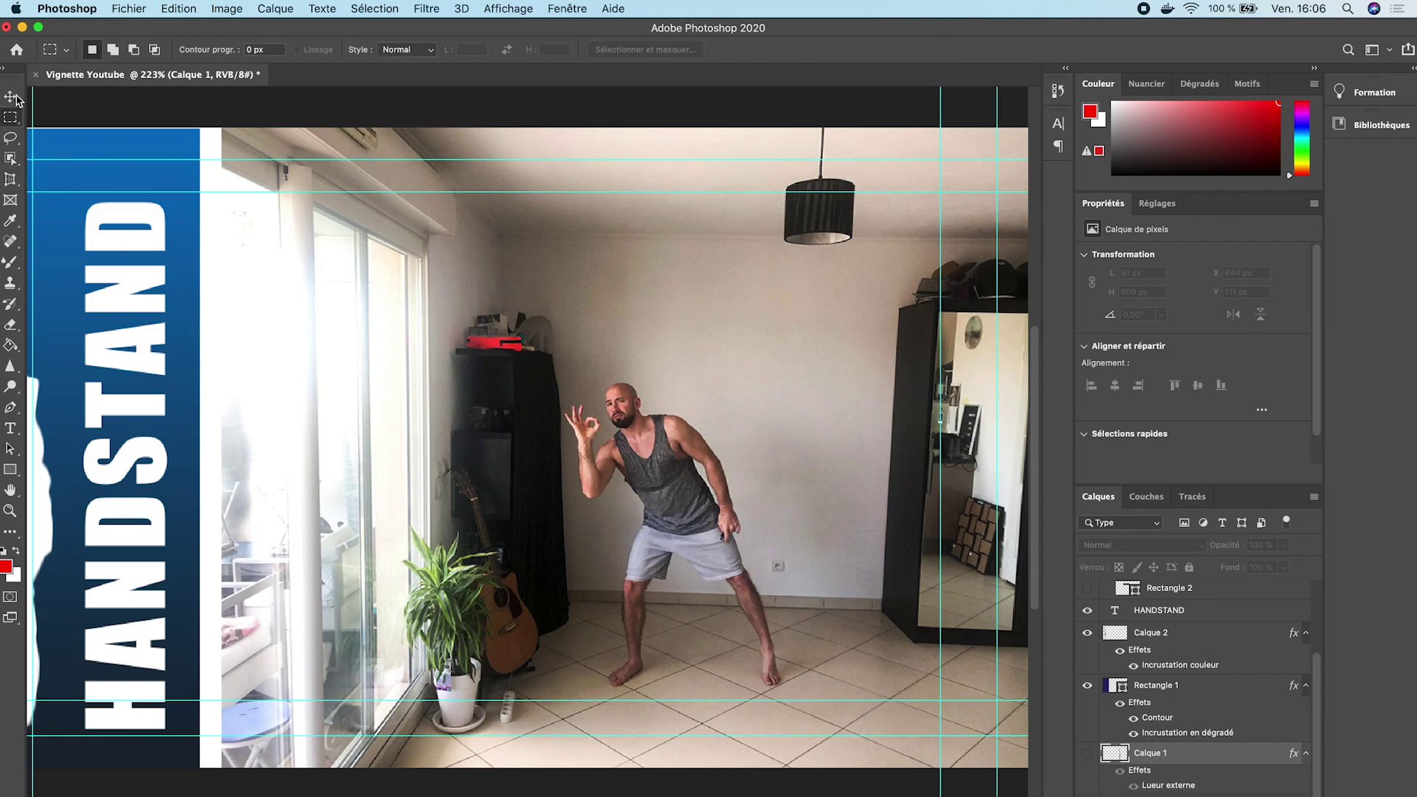
Select the standing man on the image2 layer with the Object Selection tool.
scroll(1146, 758, "down", 1)
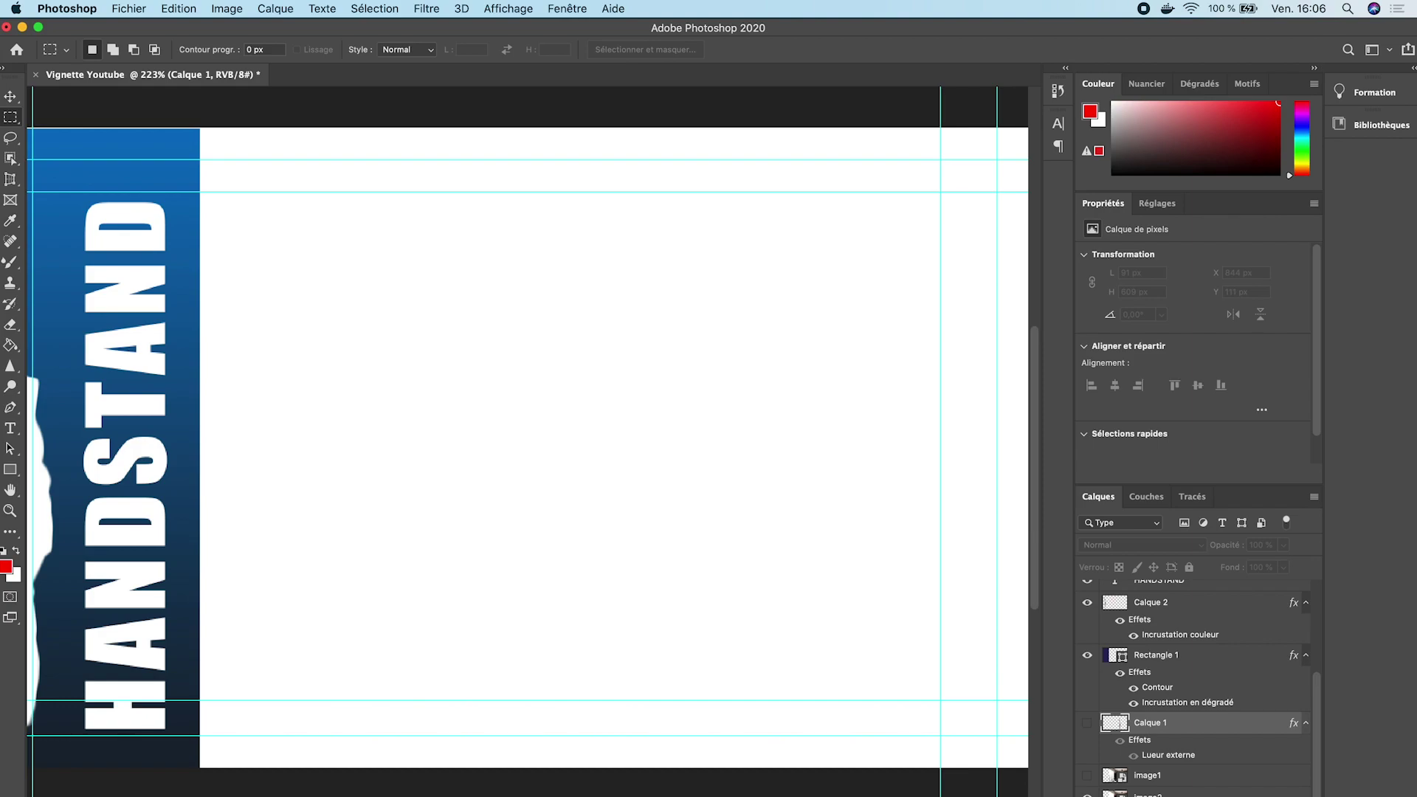
left_click(1148, 793)
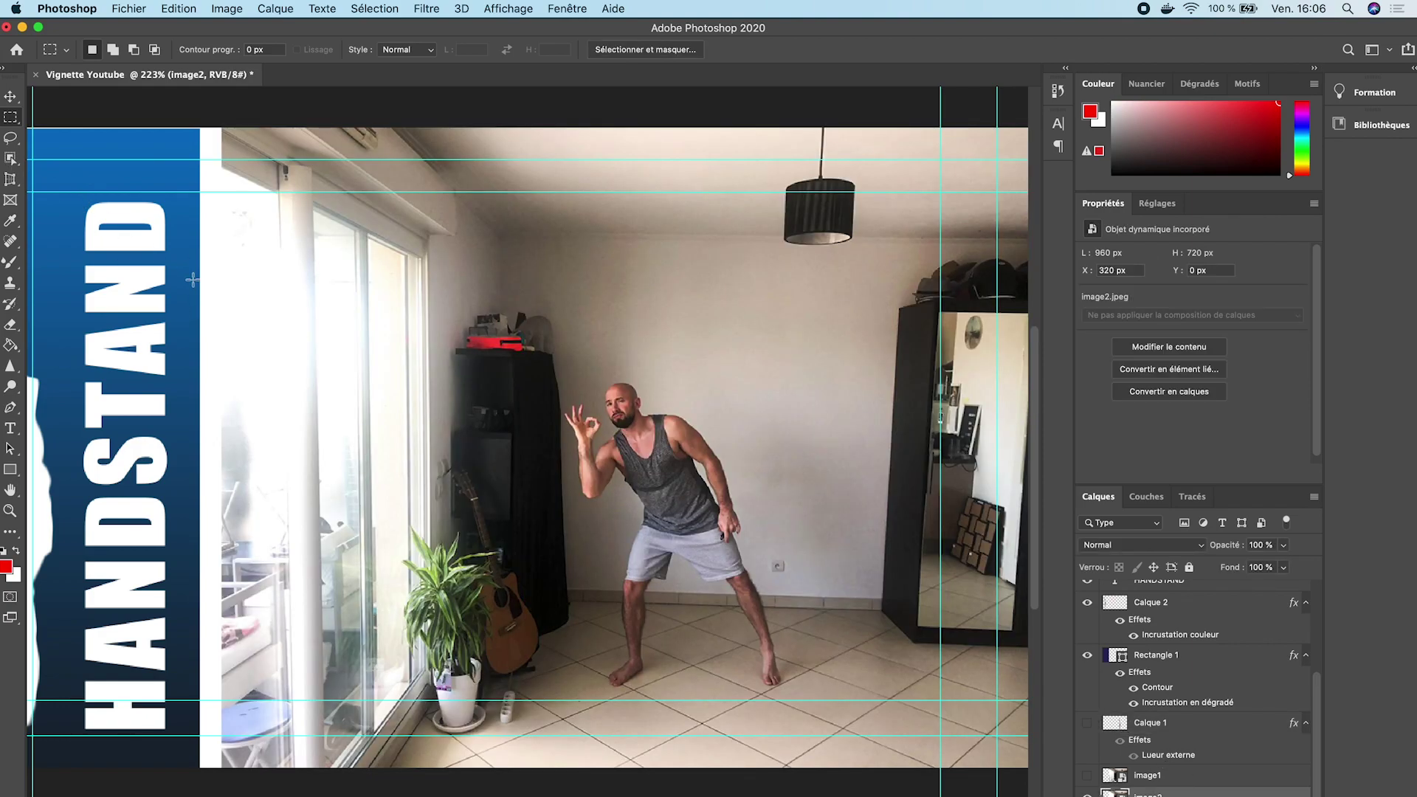
left_click(10, 159)
left_click_drag(546, 361, 828, 710)
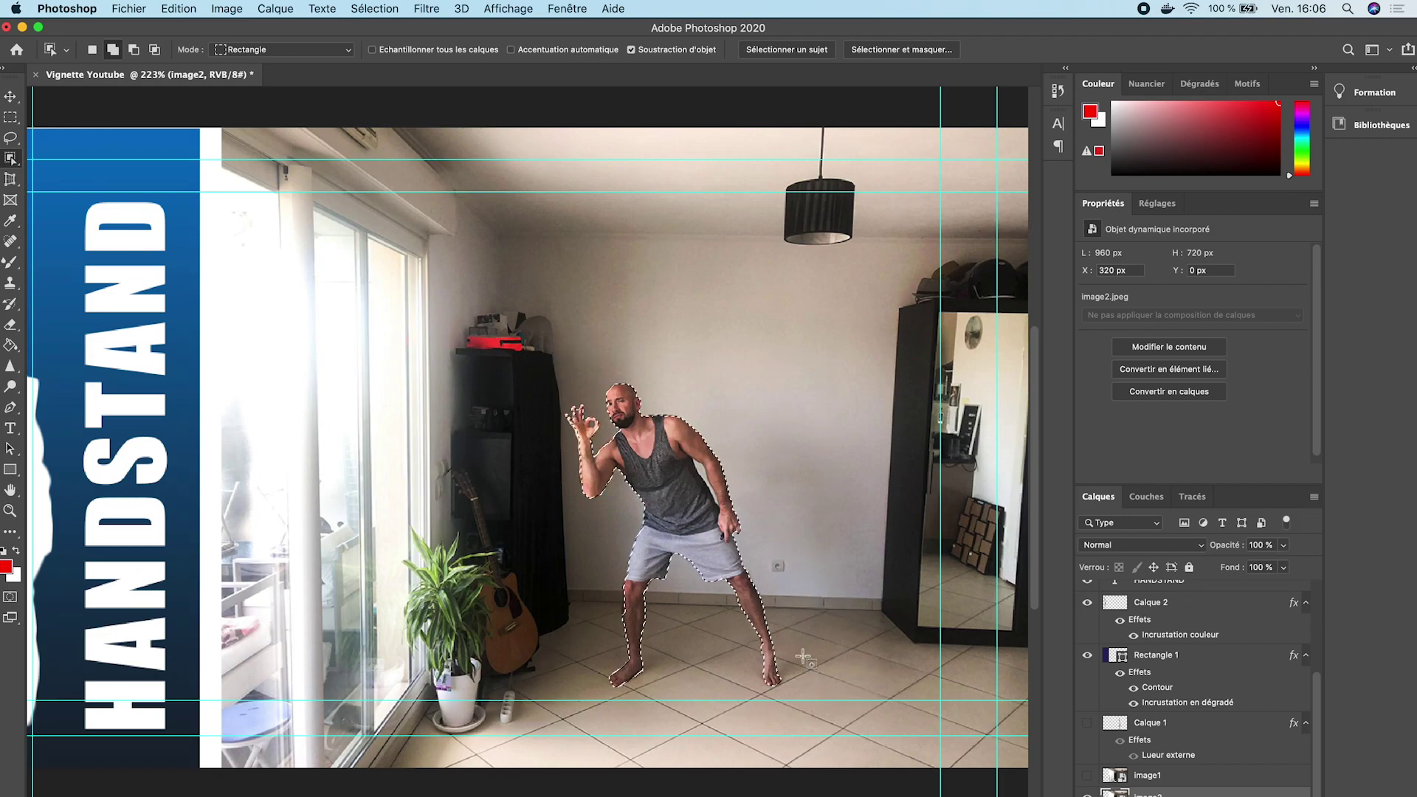
Switch to the Quick Selection tool and examine the selection outline around the standing man from head to feet.
scroll(687, 476, "up", 5)
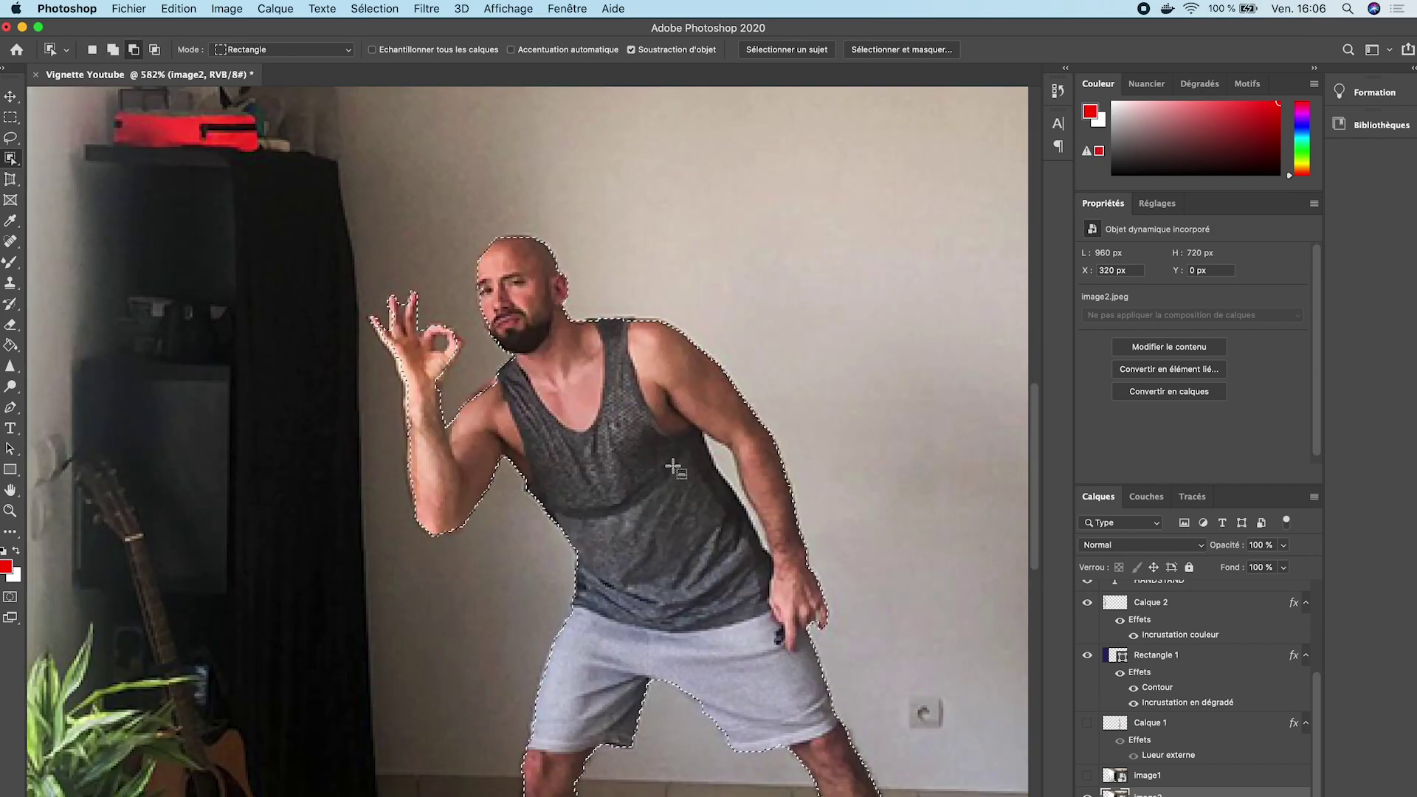
key("shift")
right_click(11, 159)
left_click(74, 175)
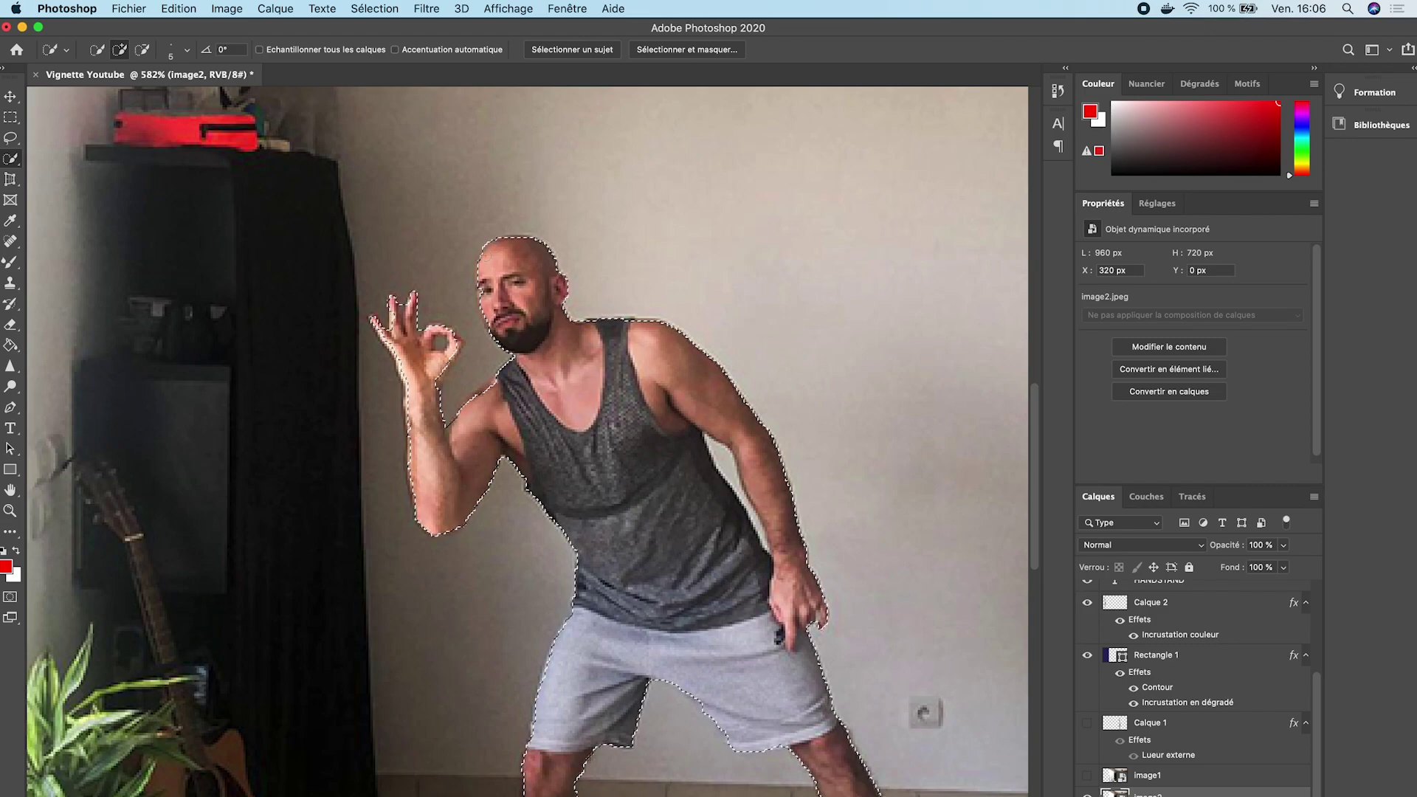
scroll(520, 575, "down", 5)
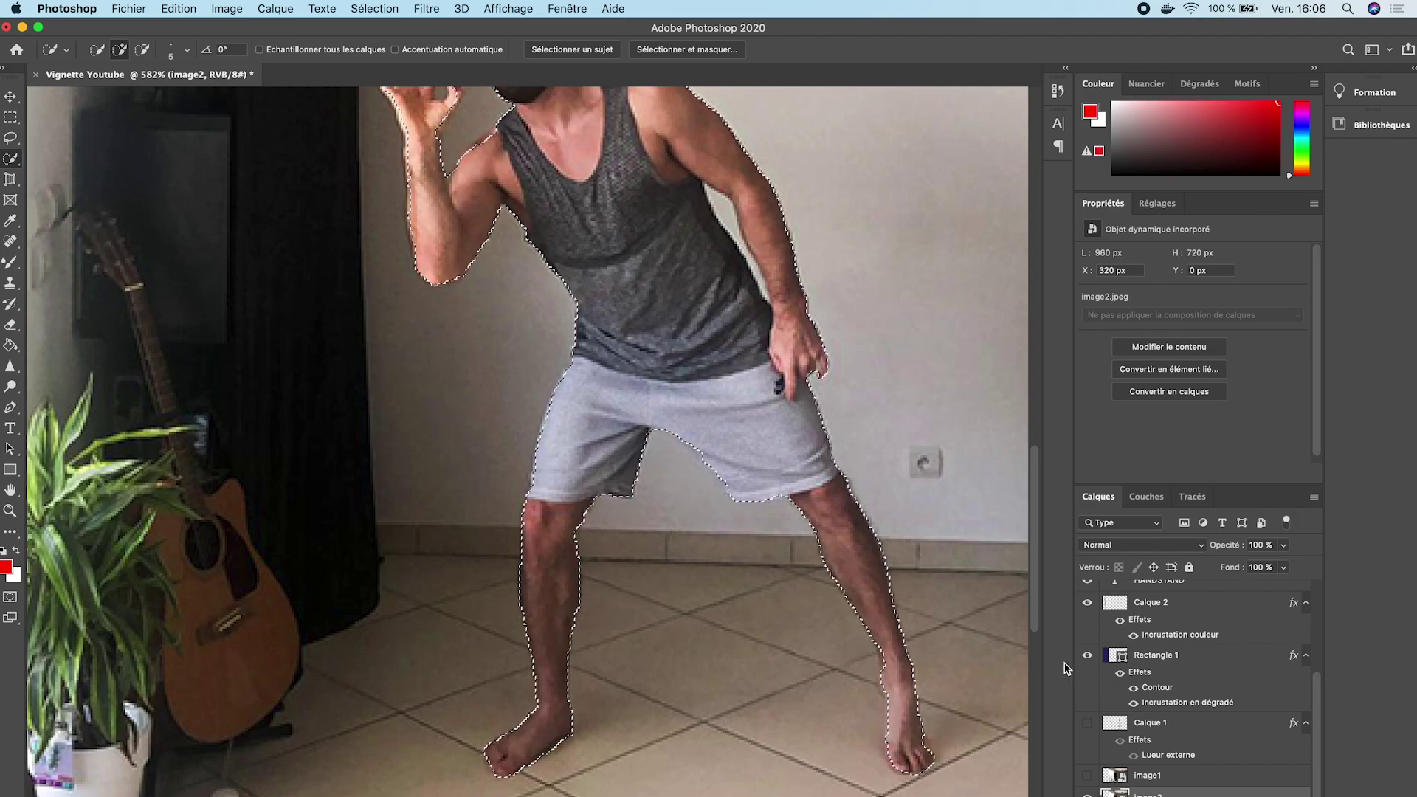
scroll(810, 379, "down", 1)
scroll(697, 500, "up", 5)
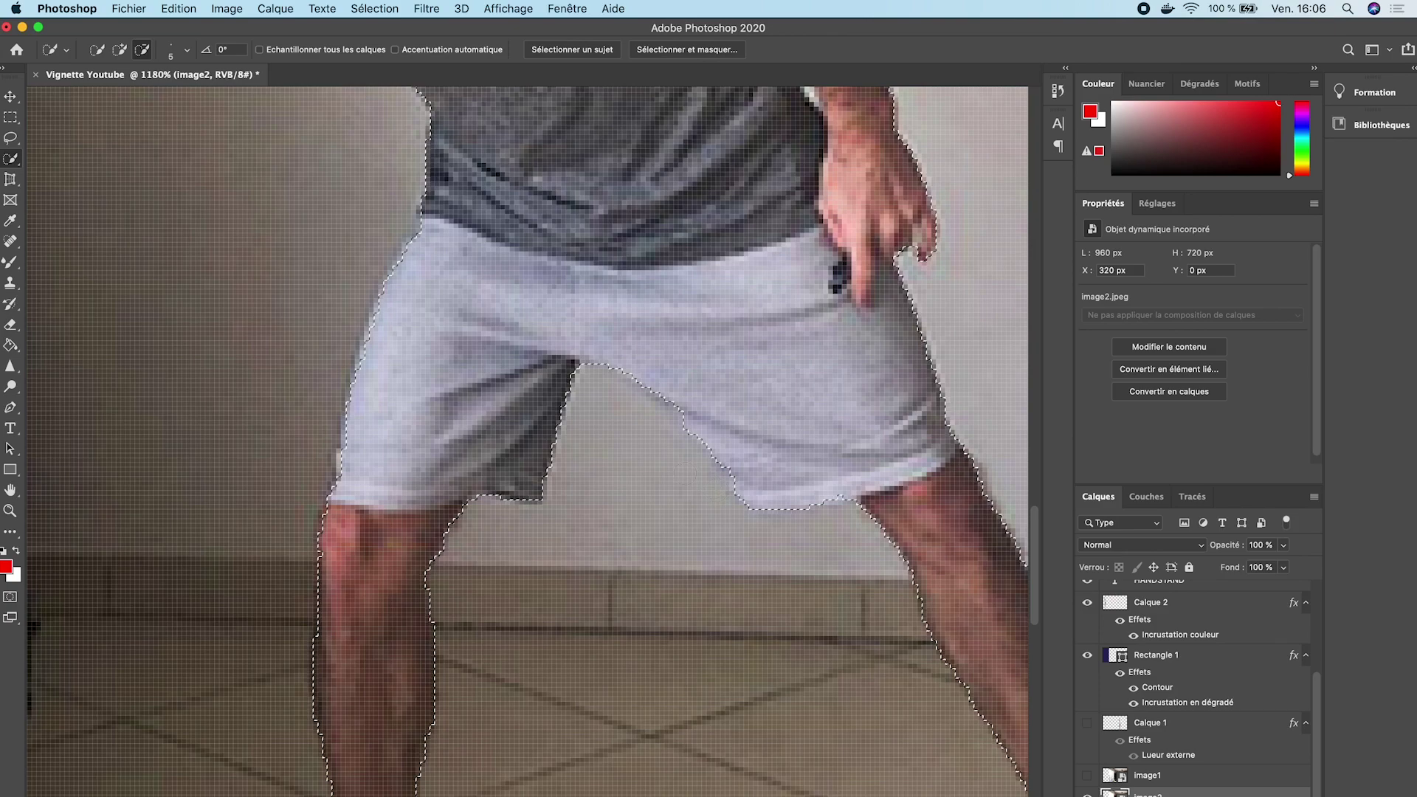
scroll(679, 494, "down", 6)
scroll(435, 220, "up", 2)
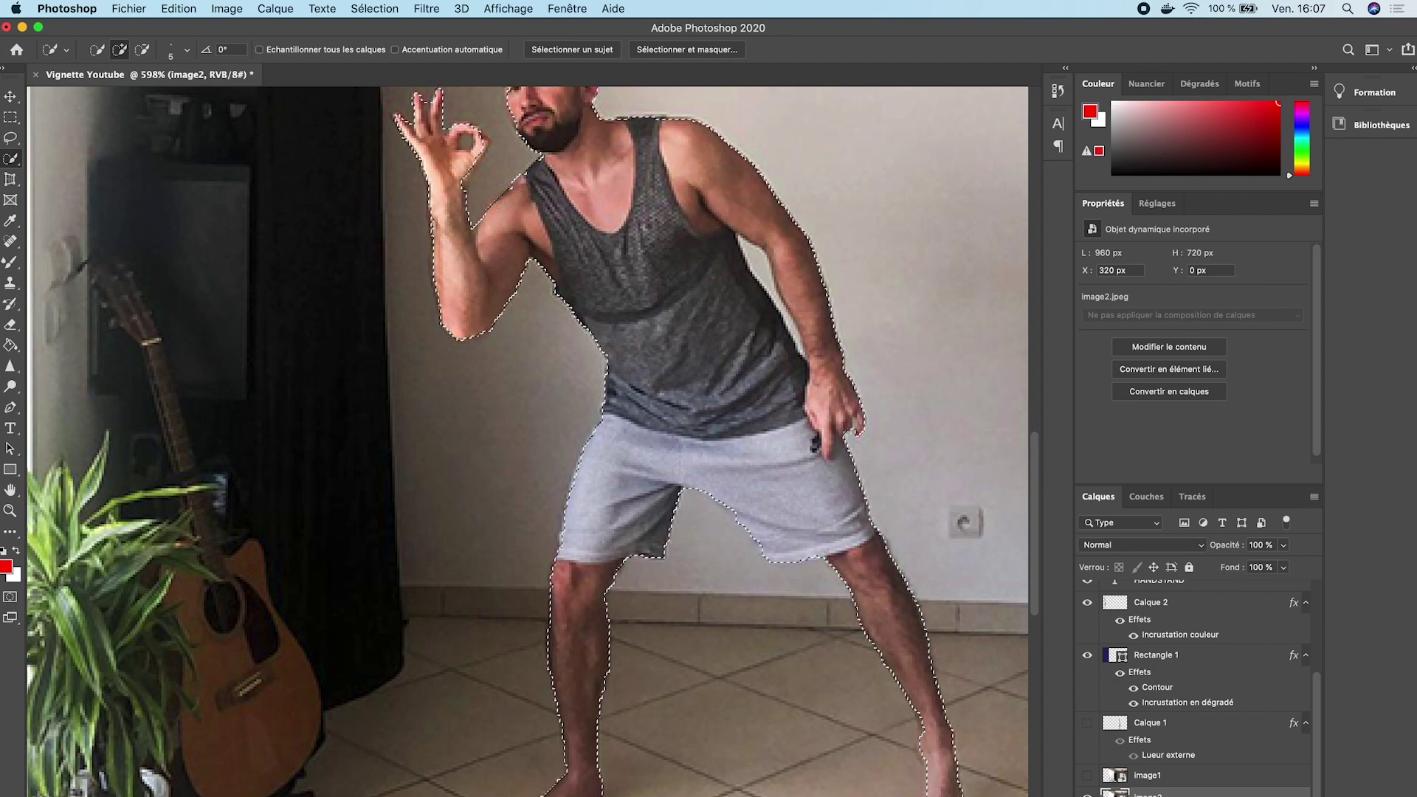
scroll(673, 344, "down", 3)
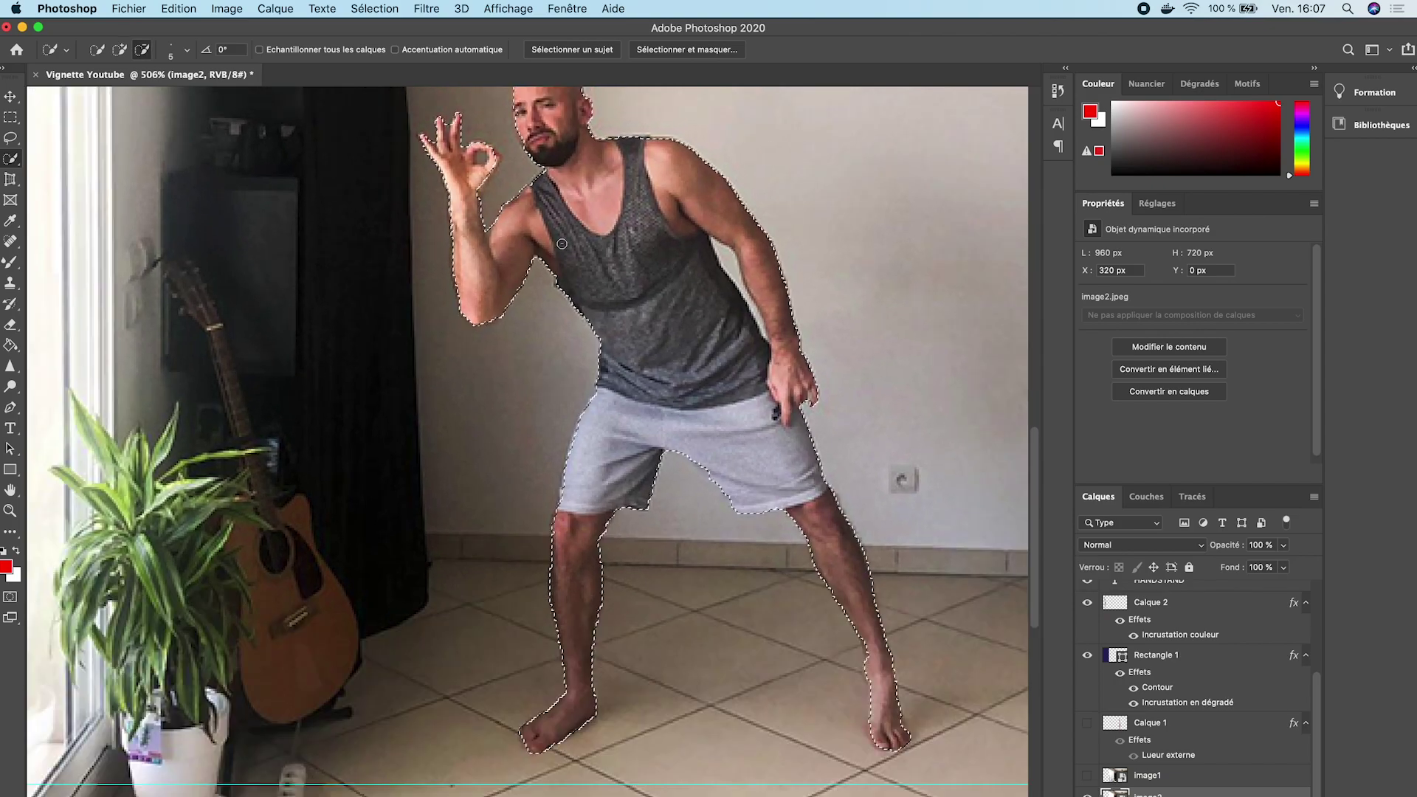
scroll(673, 344, "down", 3)
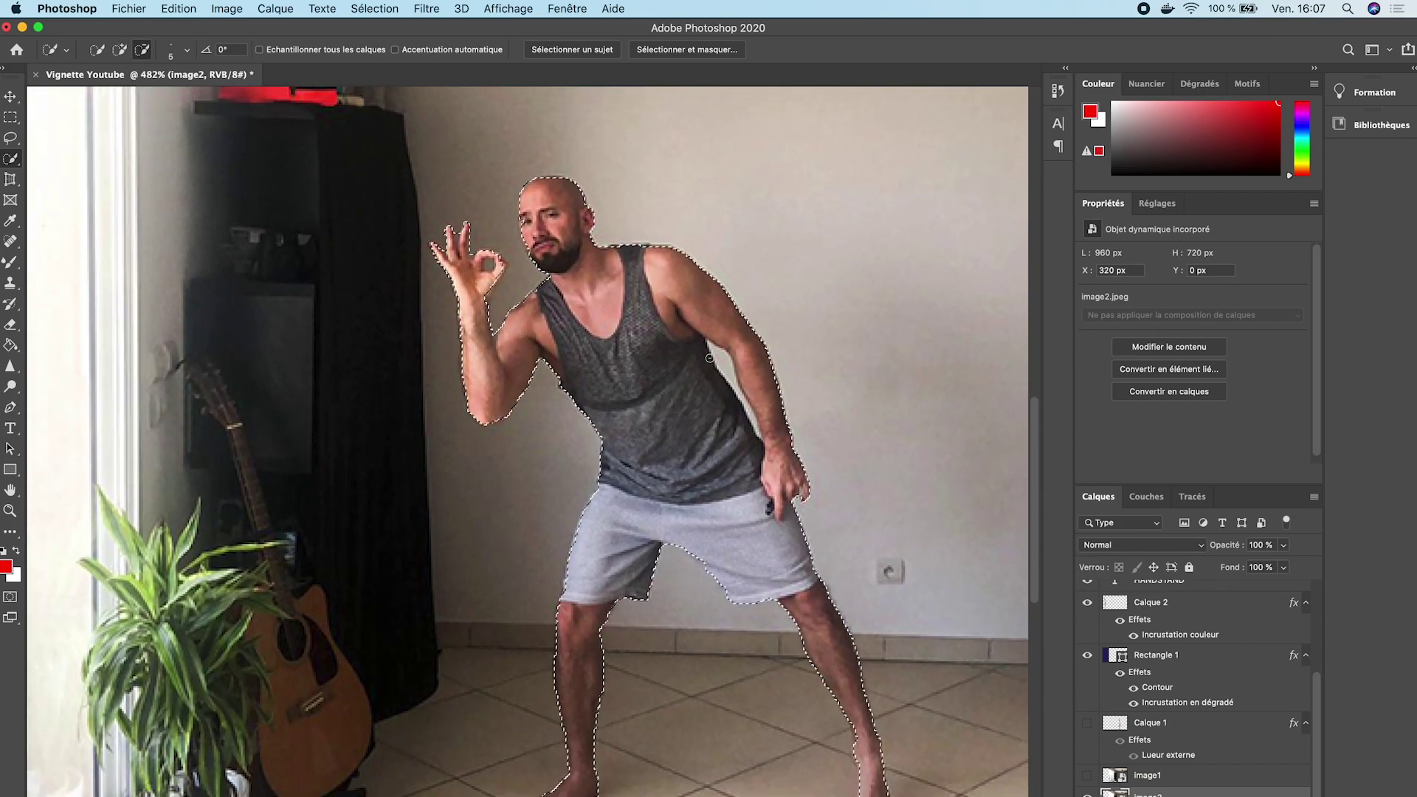
Try to refine the selection edge along the face and beard with the Quick Selection tool, and undo the strokes.
scroll(582, 231, "up", 10)
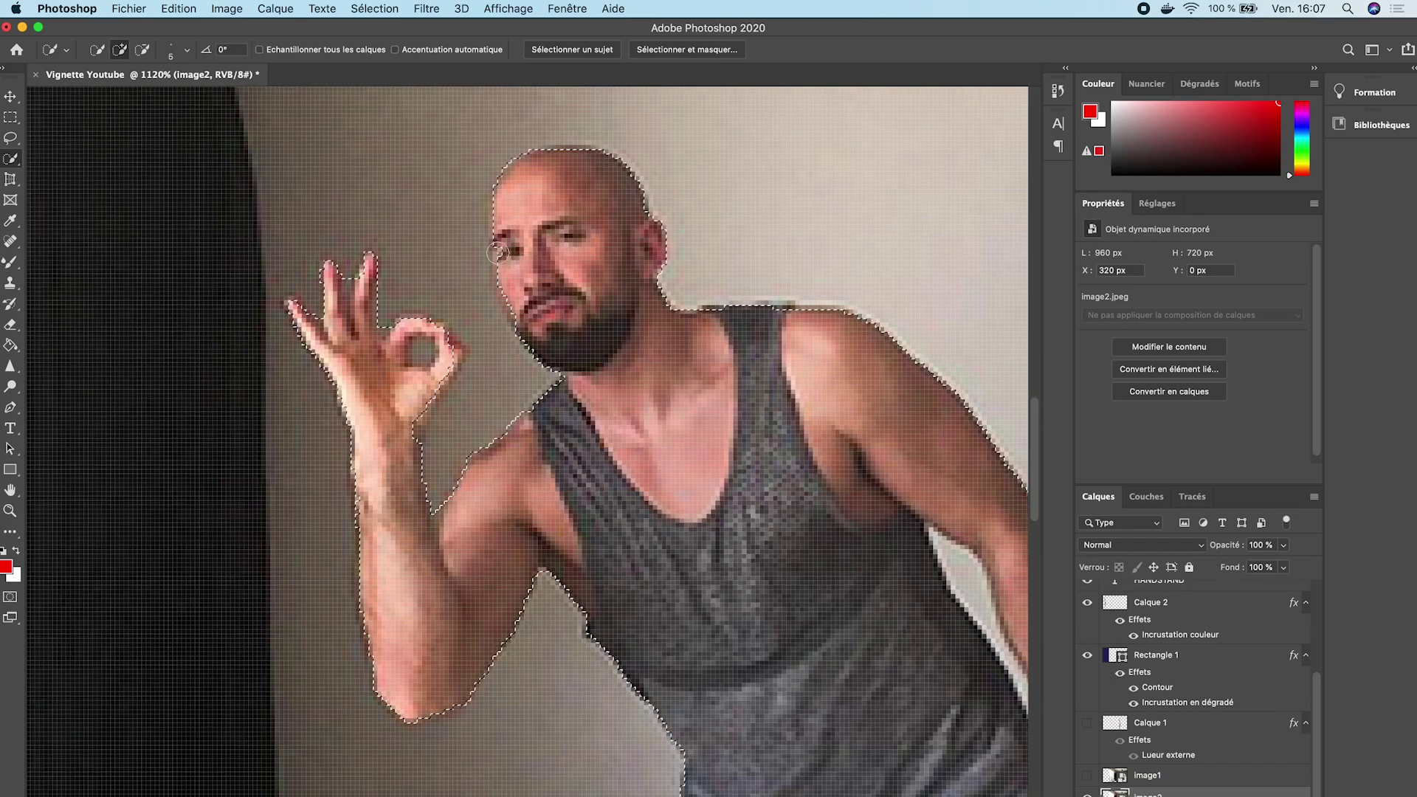
left_click_drag(504, 255, 508, 291)
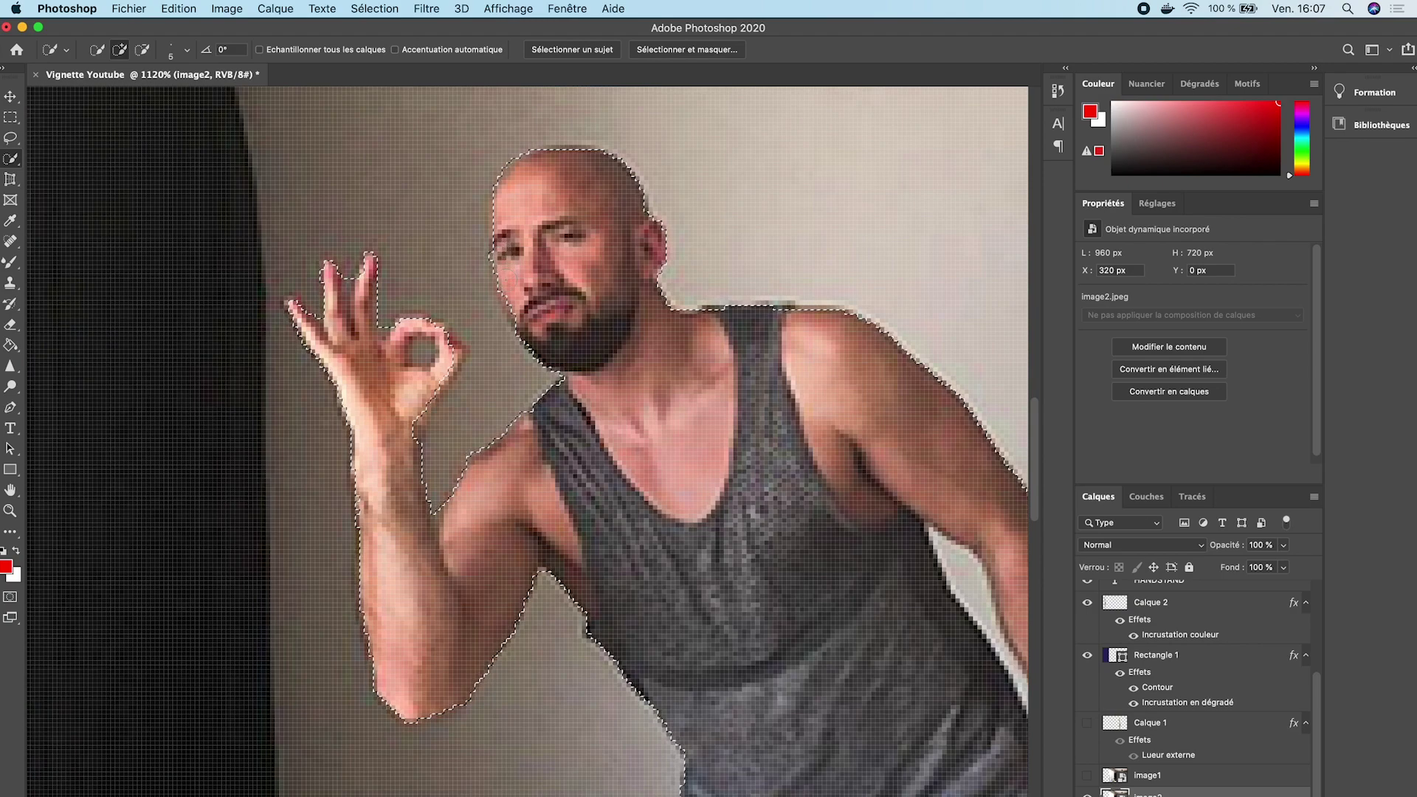
key("super+z")
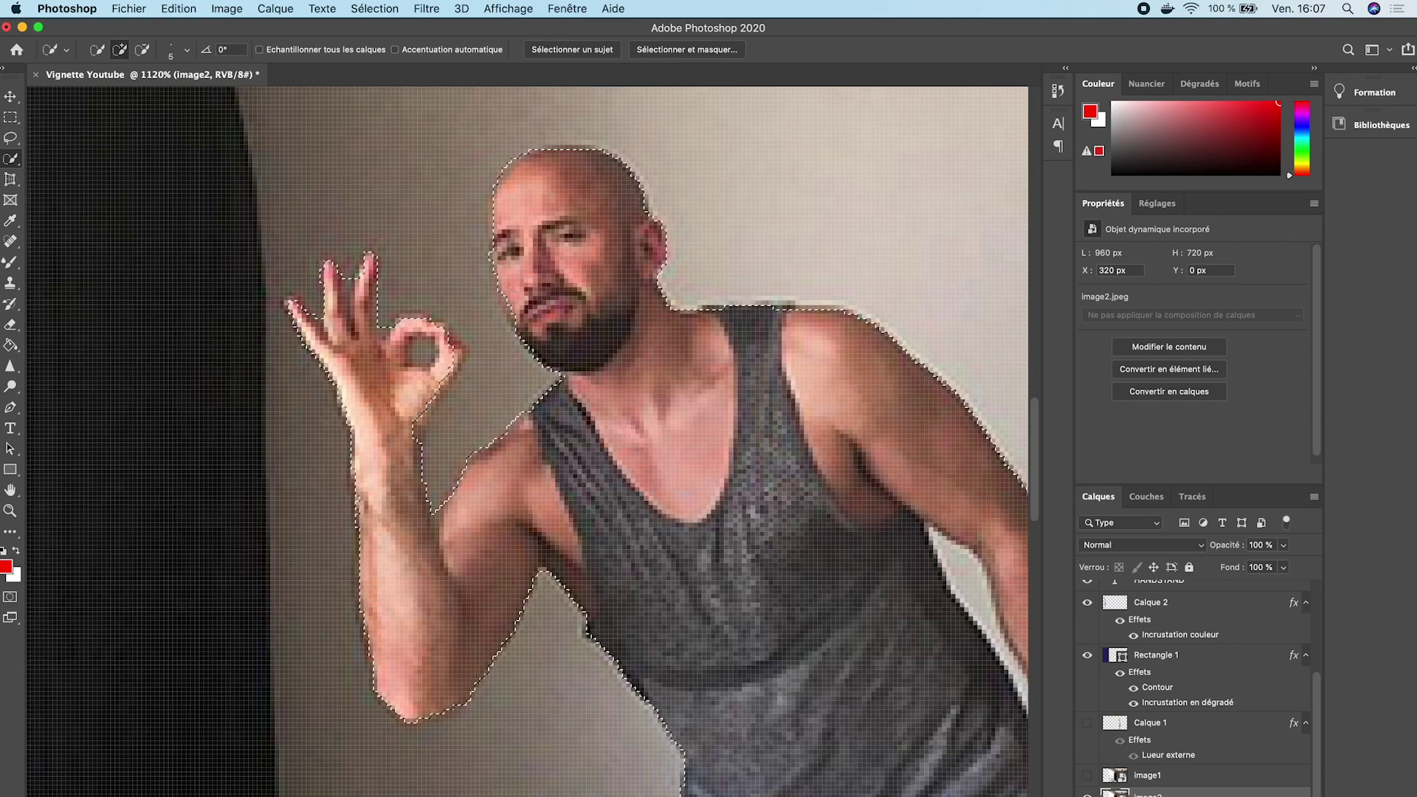
left_click_drag(517, 347, 558, 379)
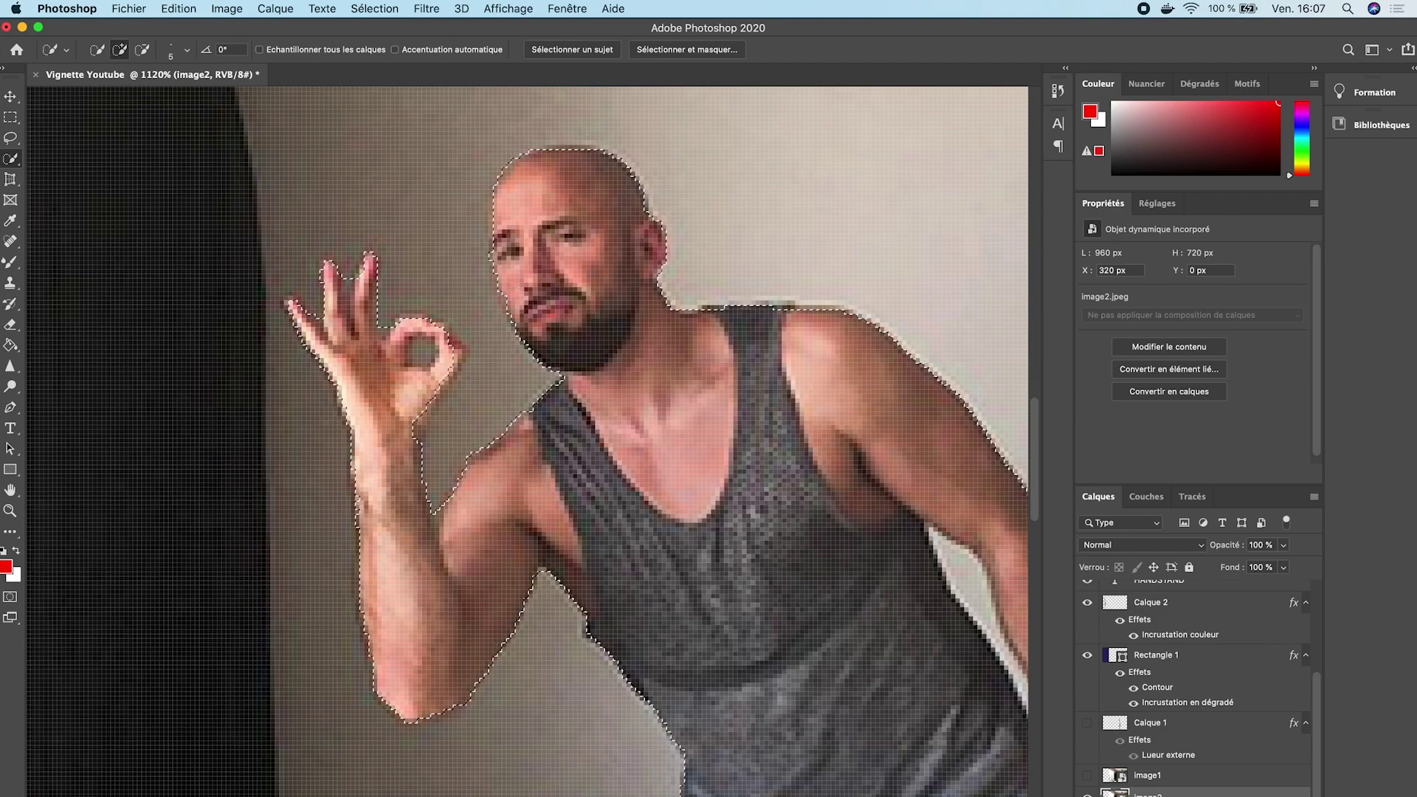
key("super+z")
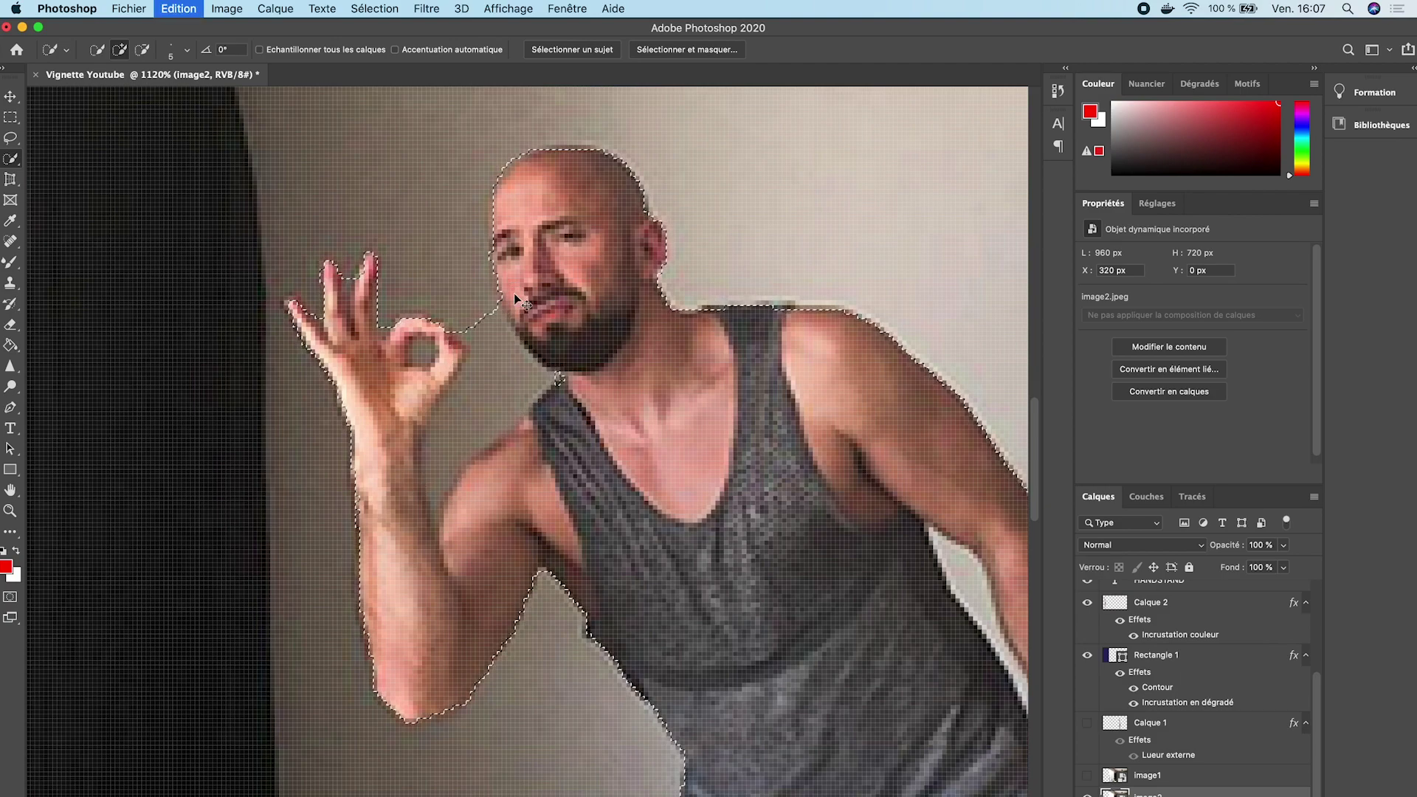
scroll(546, 347, "down", 10)
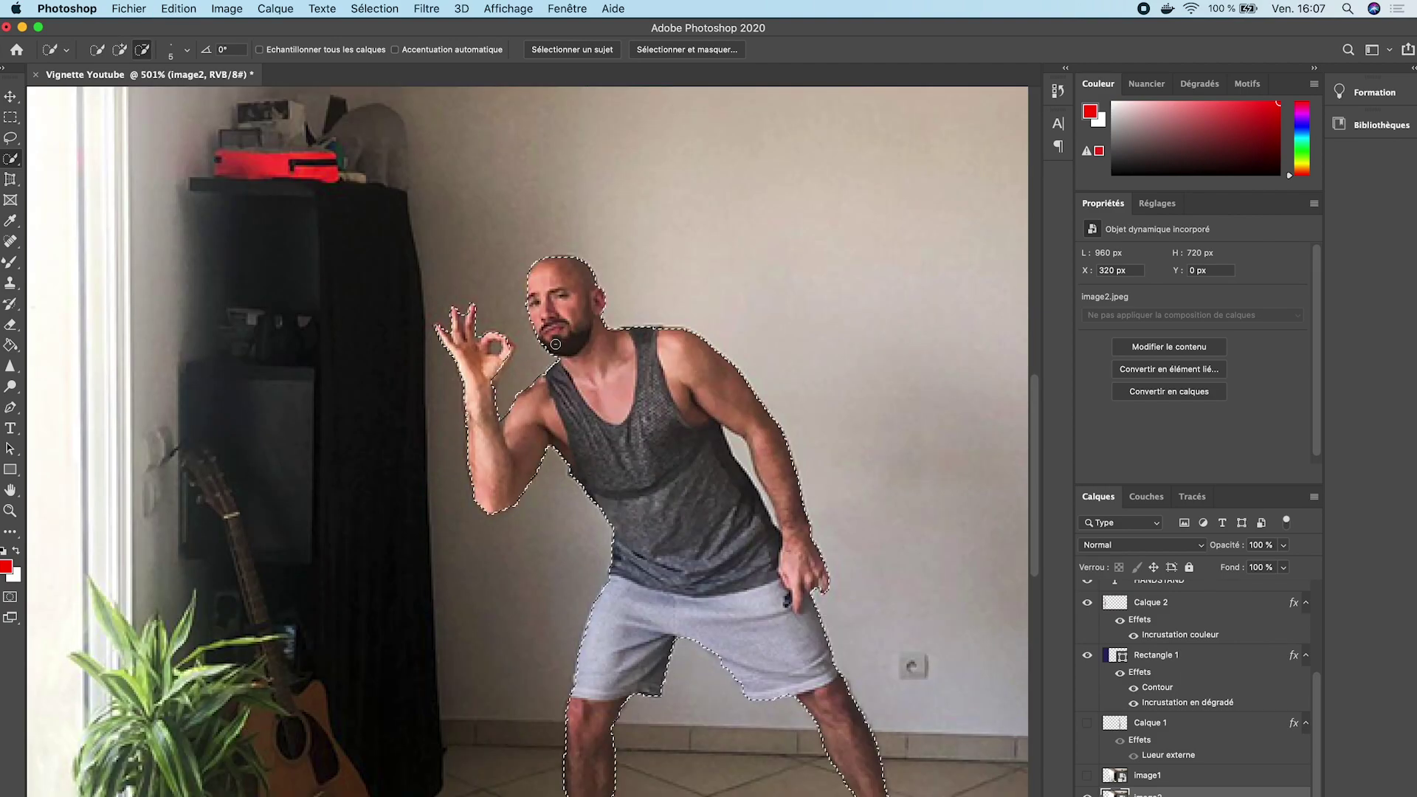
scroll(583, 362, "up", 5)
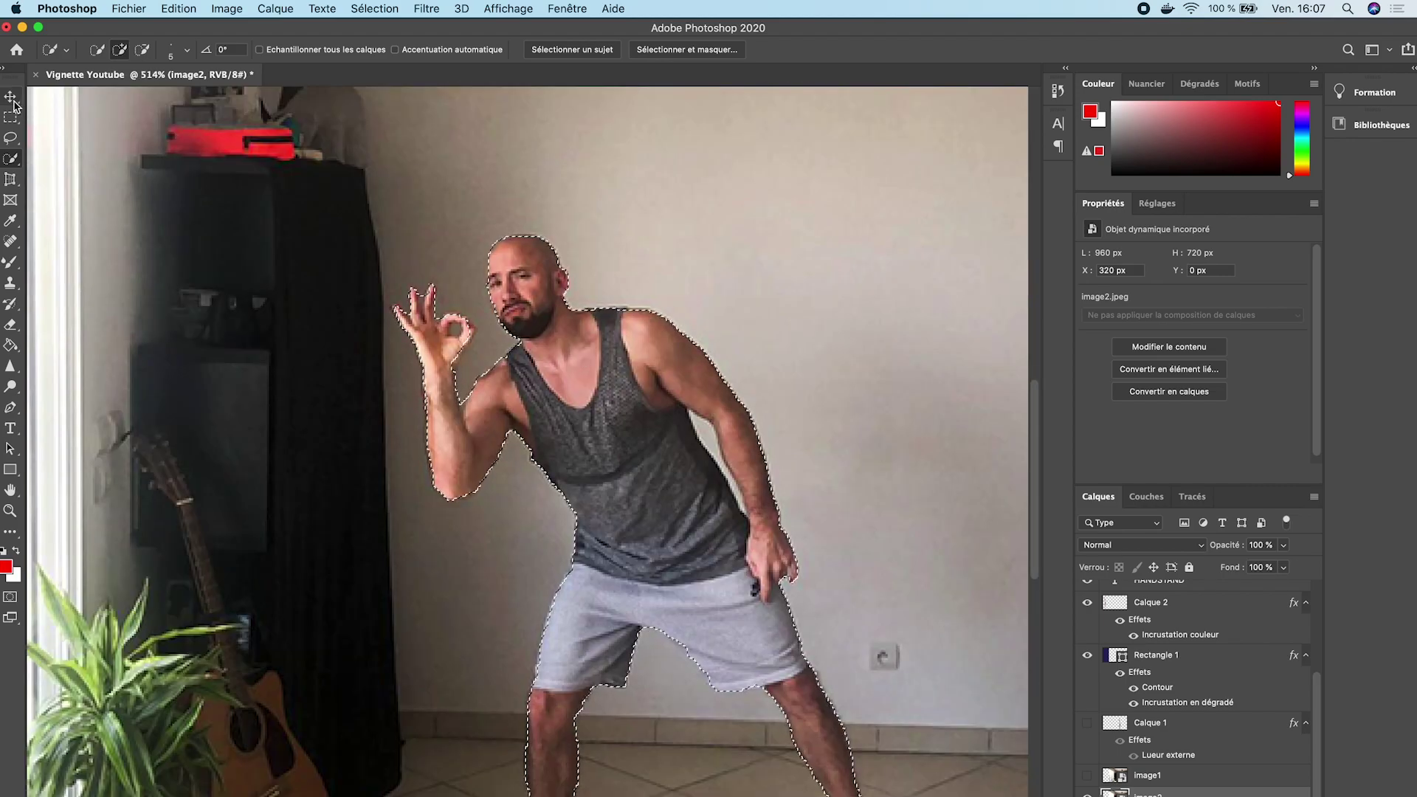
Open the man's selection in Select and Mask and set the edge detection radius to 1 px.
key("v")
scroll(620, 406, "down", 3)
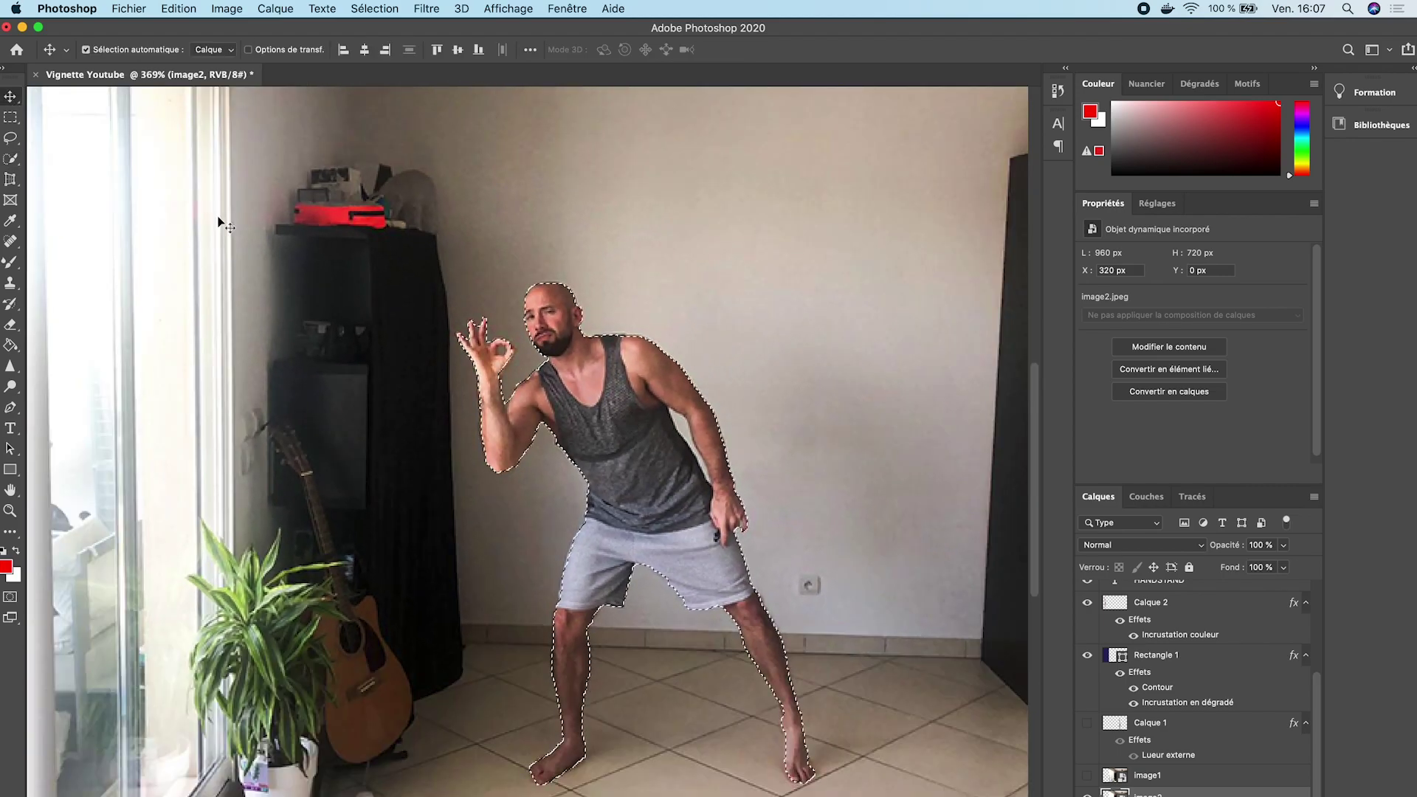
left_click(11, 118)
left_click(633, 49)
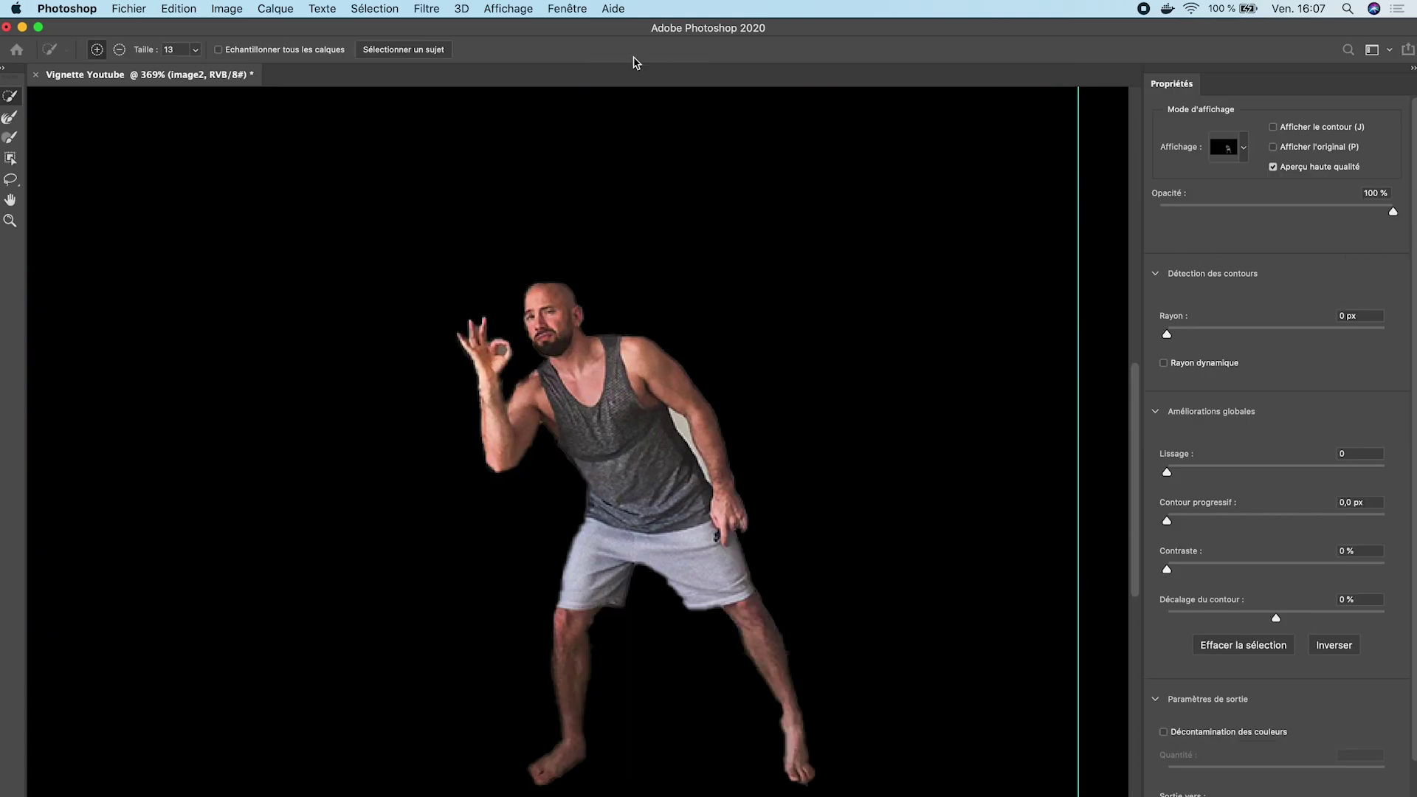
left_click(1362, 316)
type("1")
key("Return")
Set the selection smoothing to 4 and apply the refined edge.
left_click(1358, 454)
key("Up")
key("Up")
key("Up")
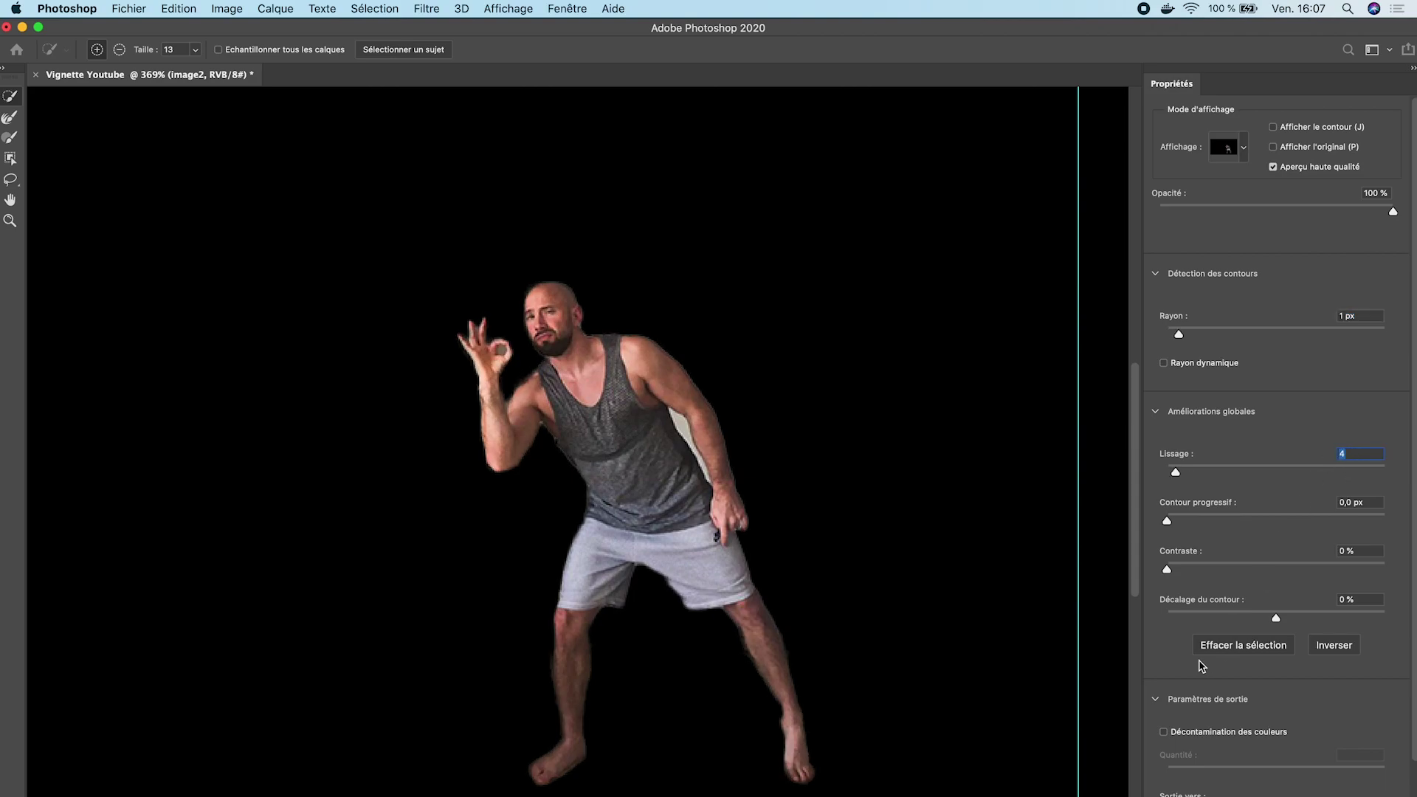
key("Return")
scroll(40, 111, "down", 3)
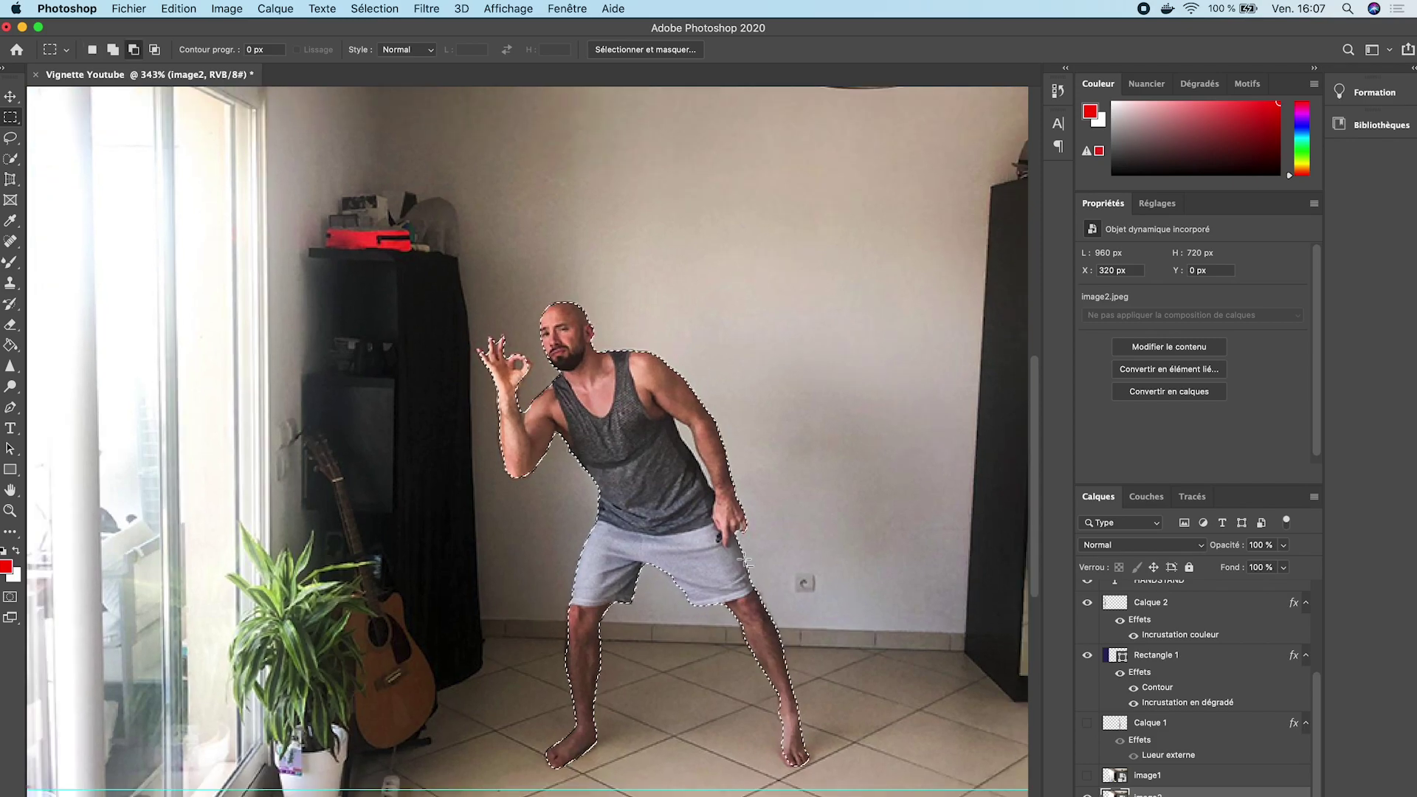
Copy the selected man to a new layer and add a white outer glow at 100% opacity, 4% spread and 21 px size.
key("v")
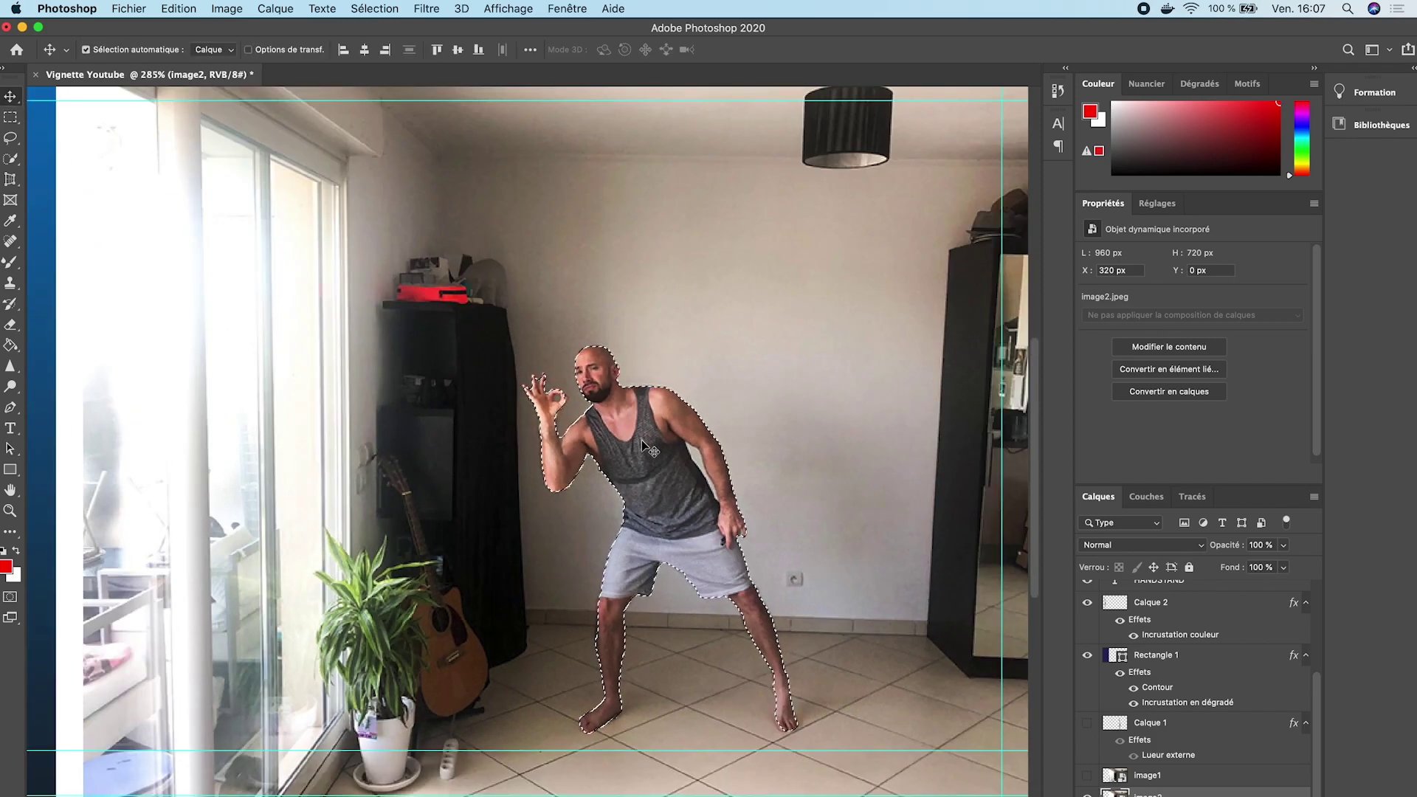
key("ctrl+j")
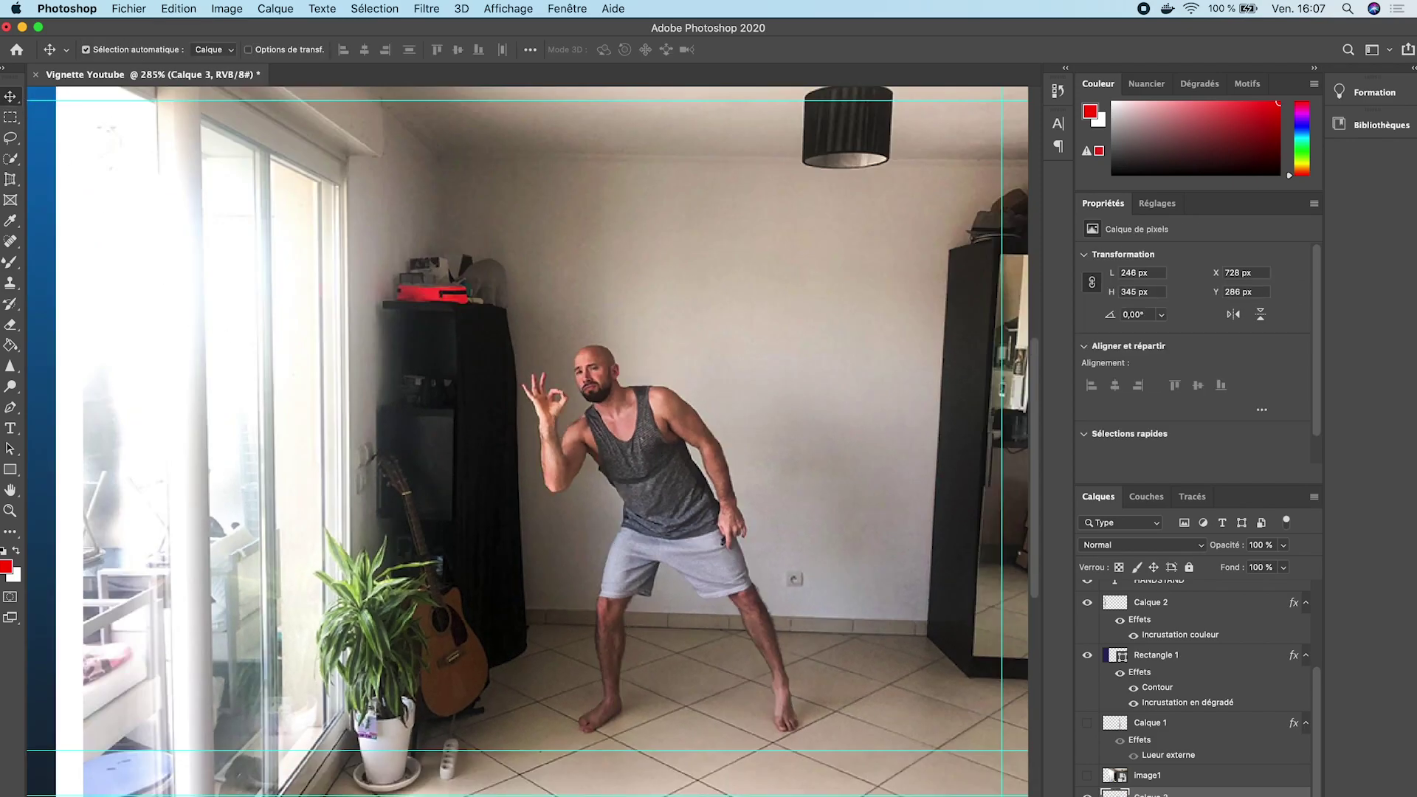
double_click(1218, 794)
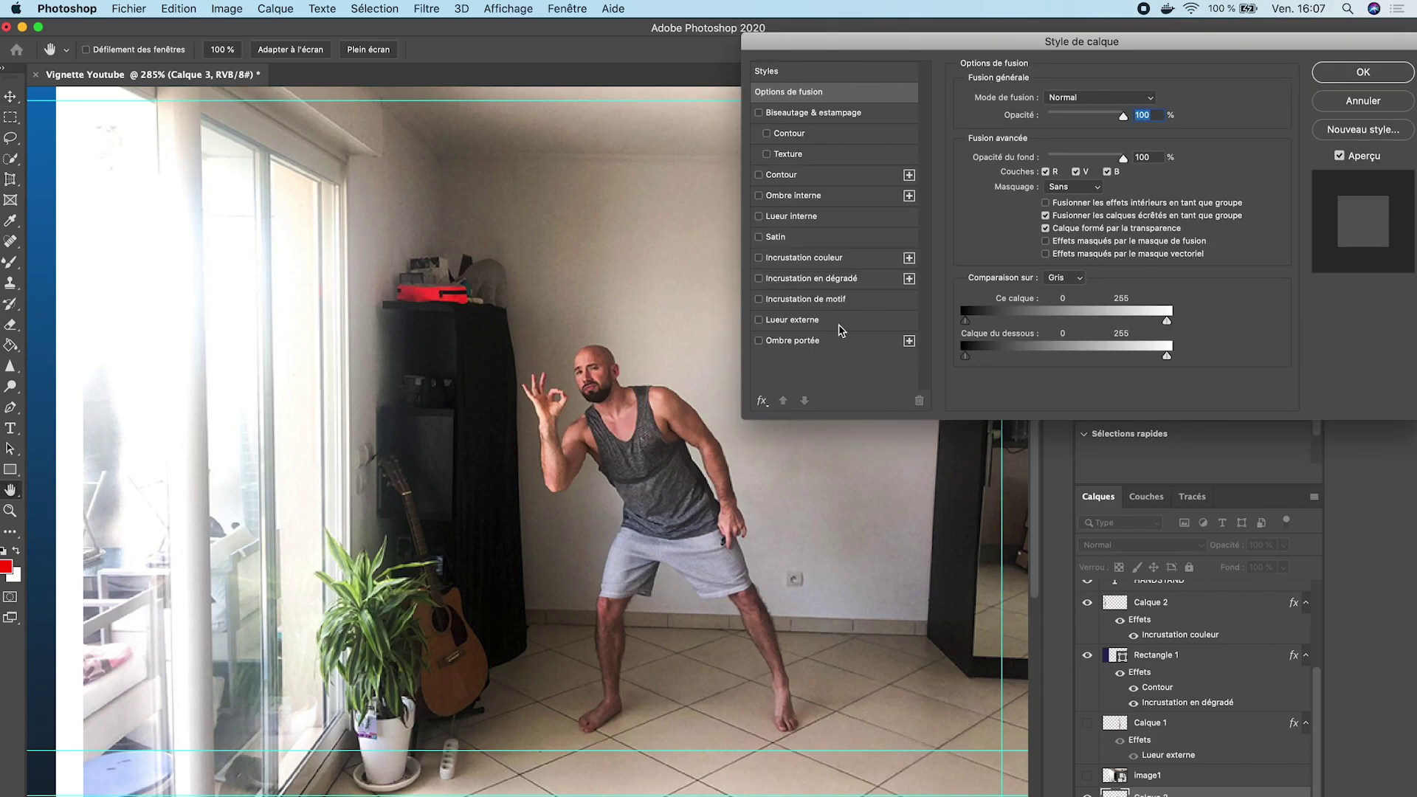
left_click(784, 325)
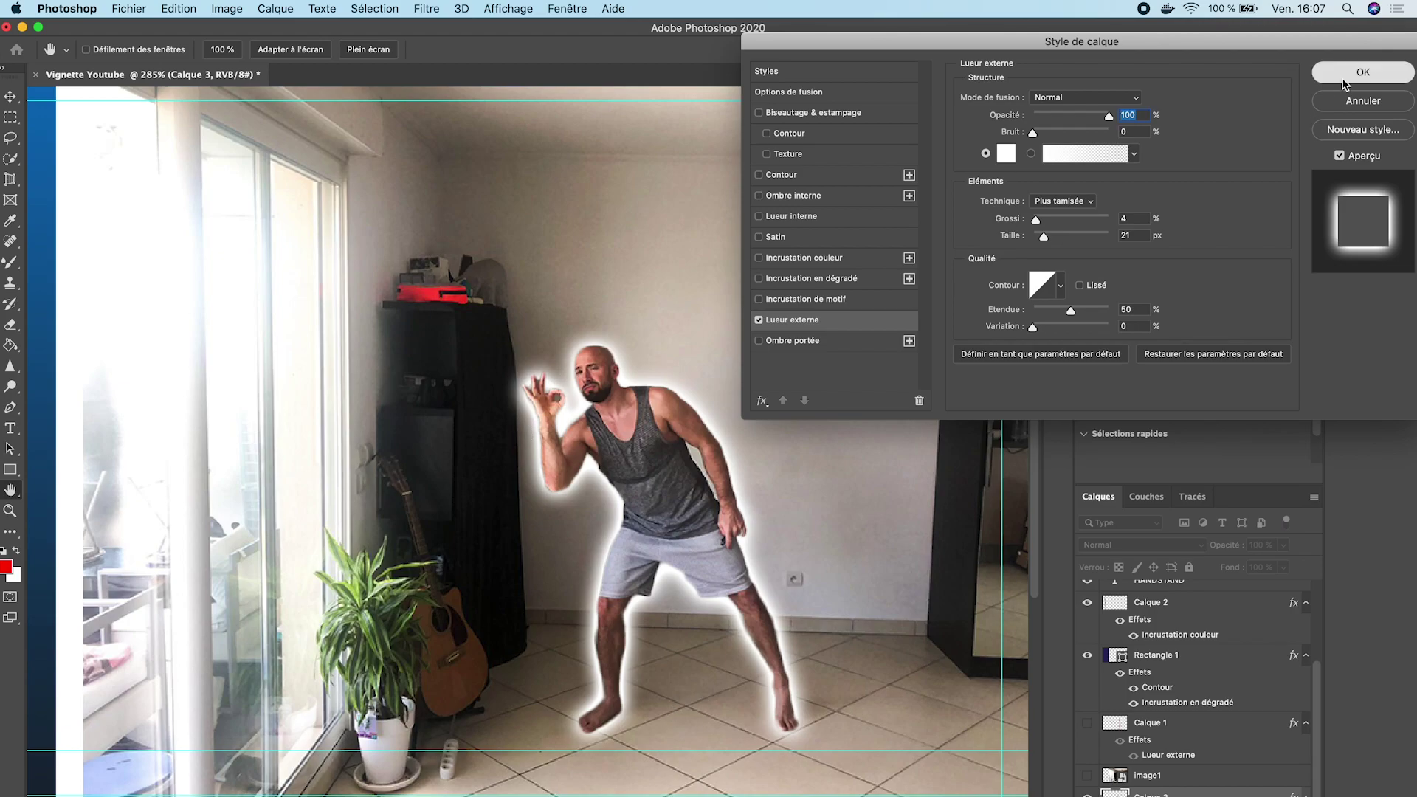
left_click(1363, 72)
scroll(722, 415, "down", 5)
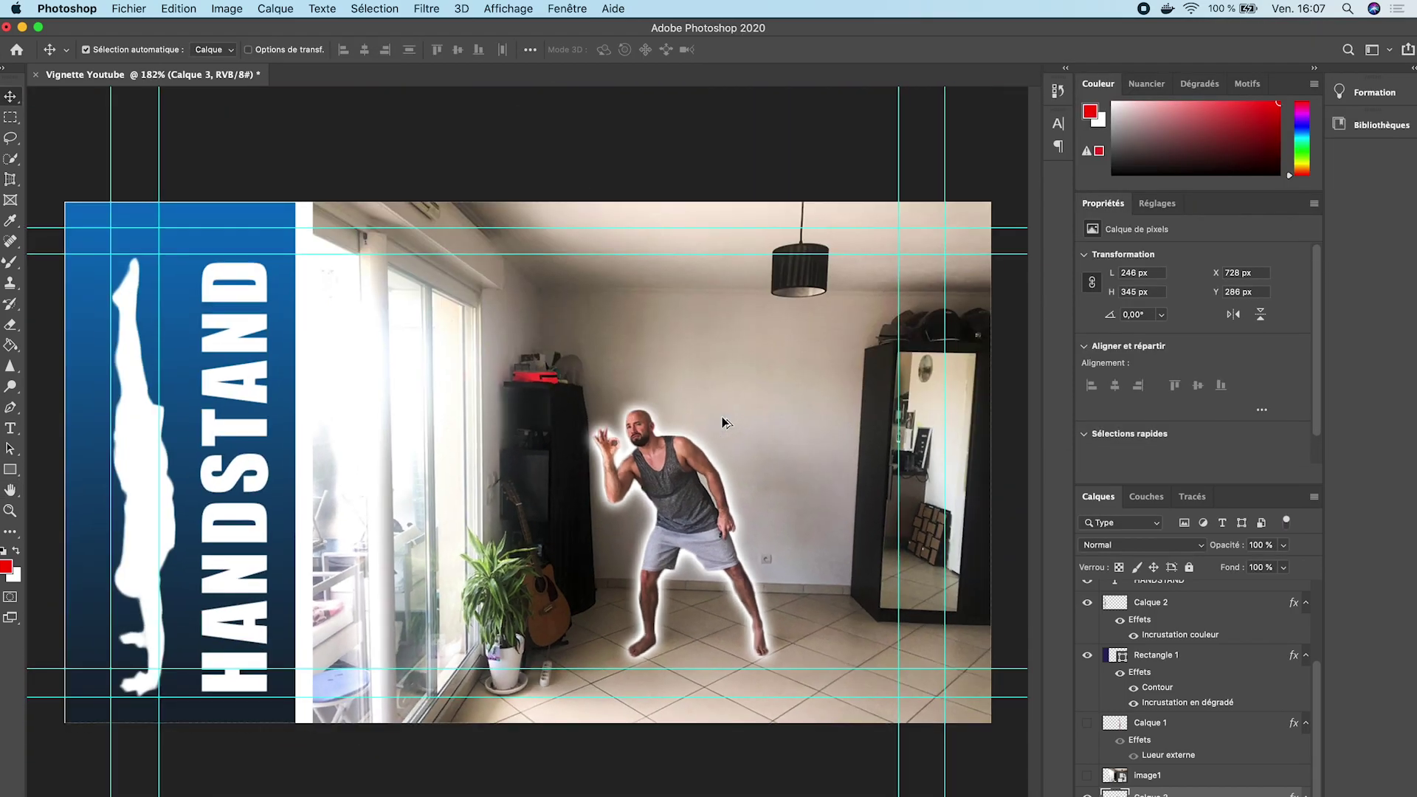
Show the Calque 1 handstand cutout together with the standing man, keeping the image1 layer hidden.
scroll(724, 418, "up", 2)
scroll(1089, 783, "down", 1)
left_click(1088, 742)
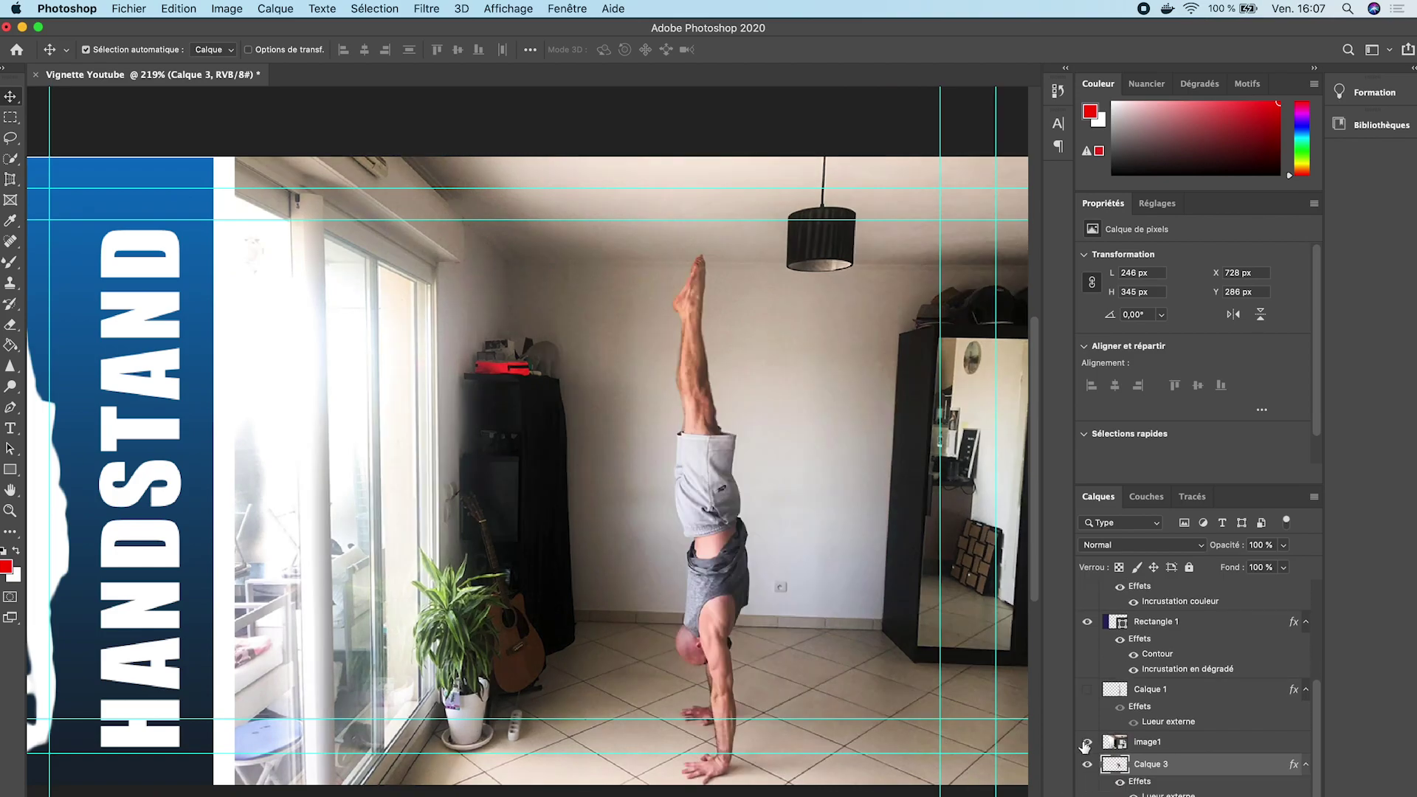
left_click(1087, 742)
scroll(1087, 768, "down", 1)
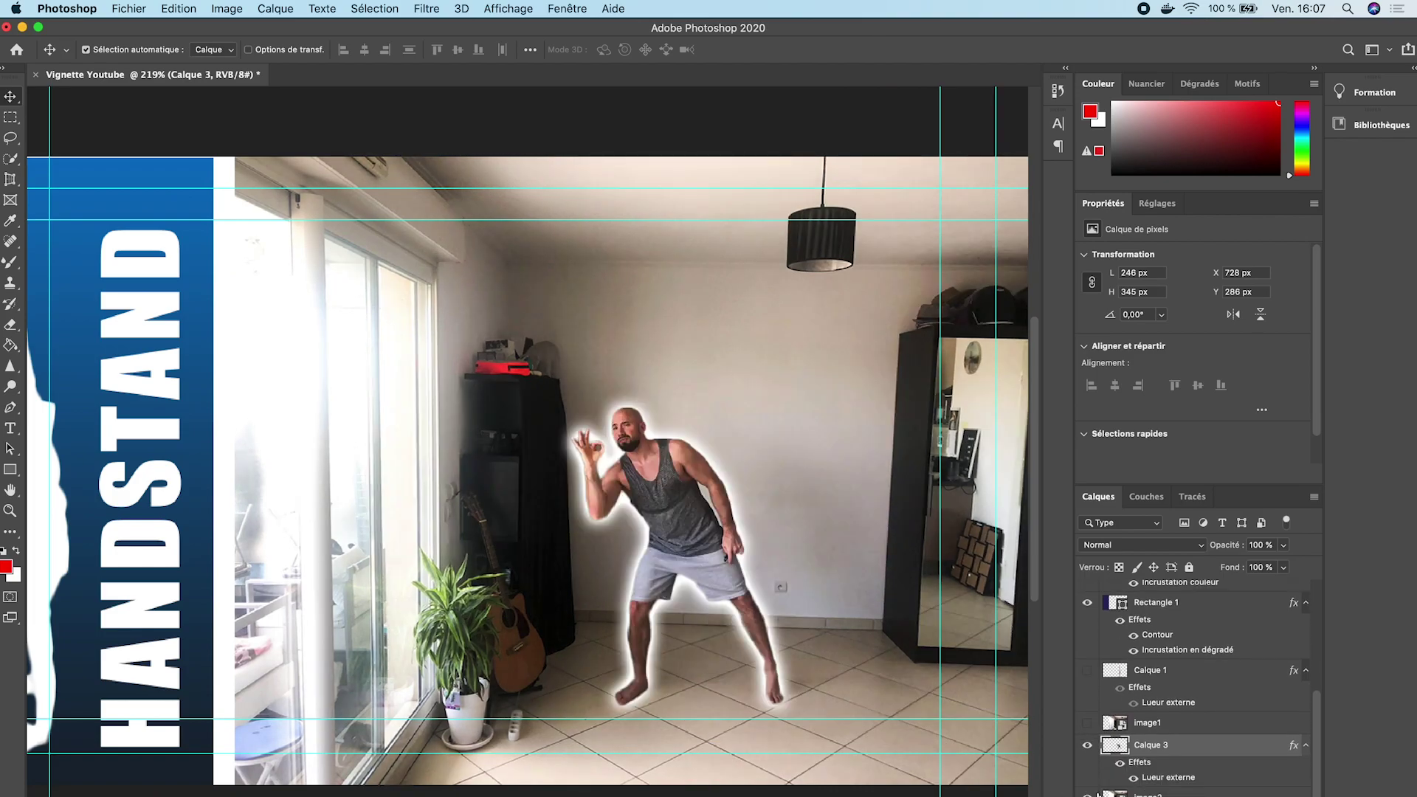
left_click(1086, 671)
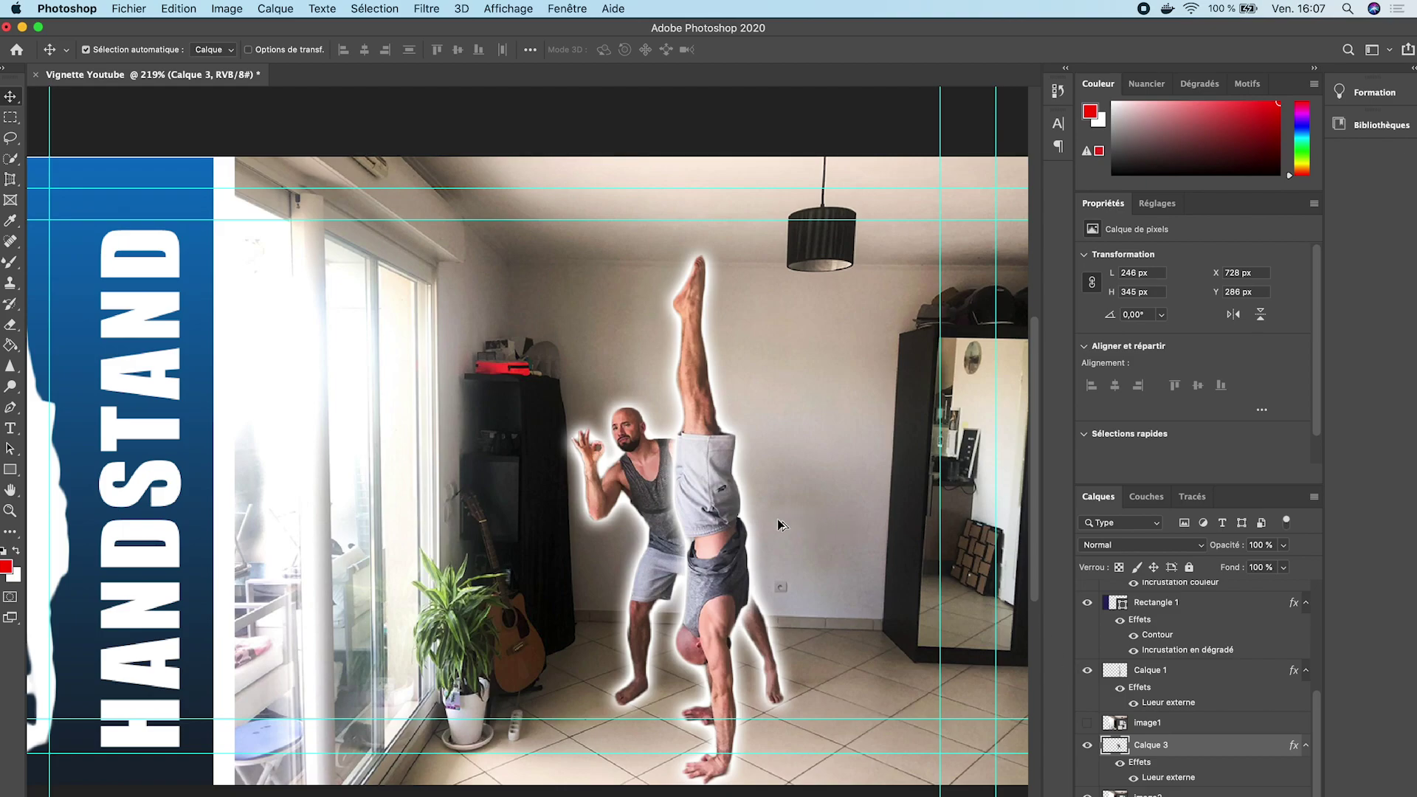
scroll(730, 547, "up", 2)
scroll(730, 550, "down", 3)
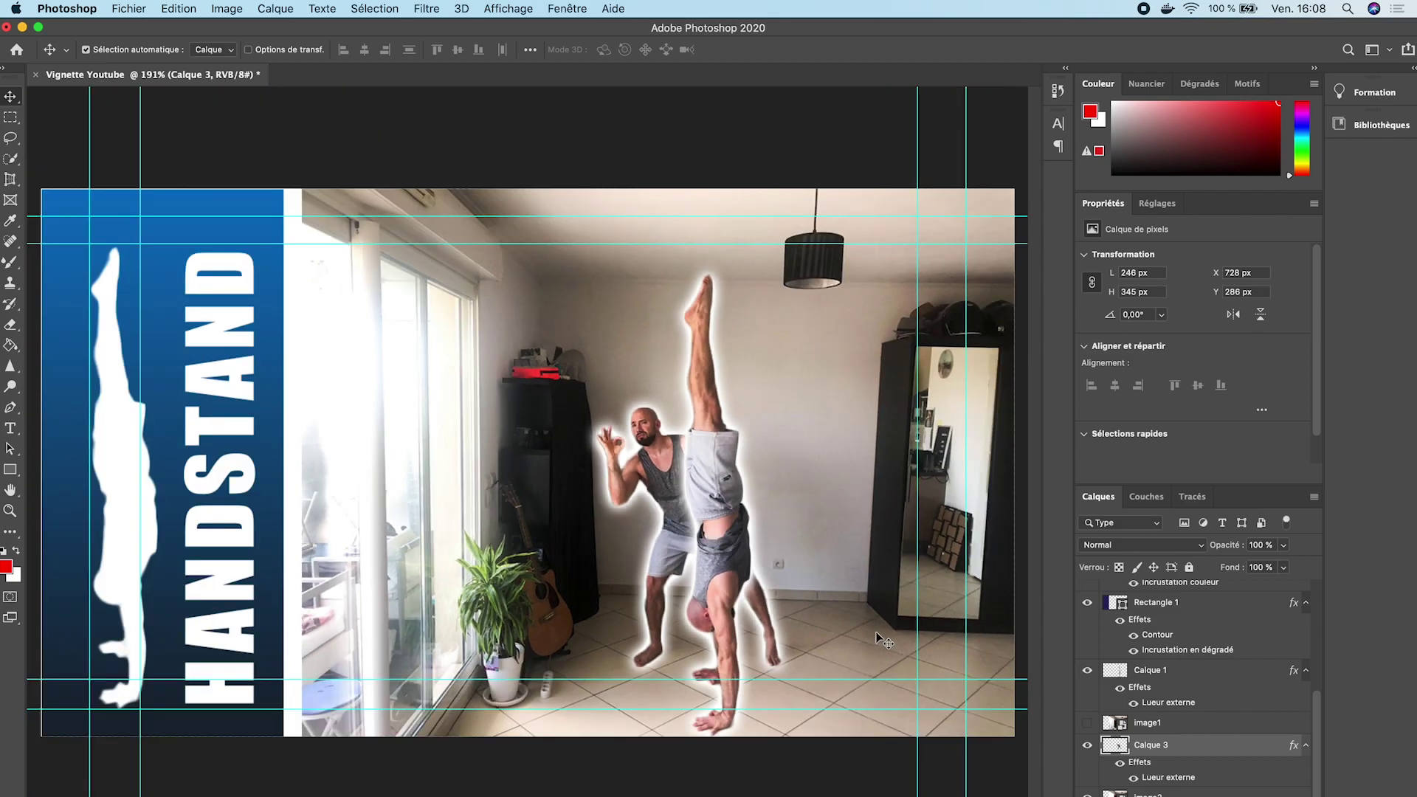
Compare the composition with and without the Calque 3 cutout, try repositioning the standing man, and undo the move.
left_click(884, 554)
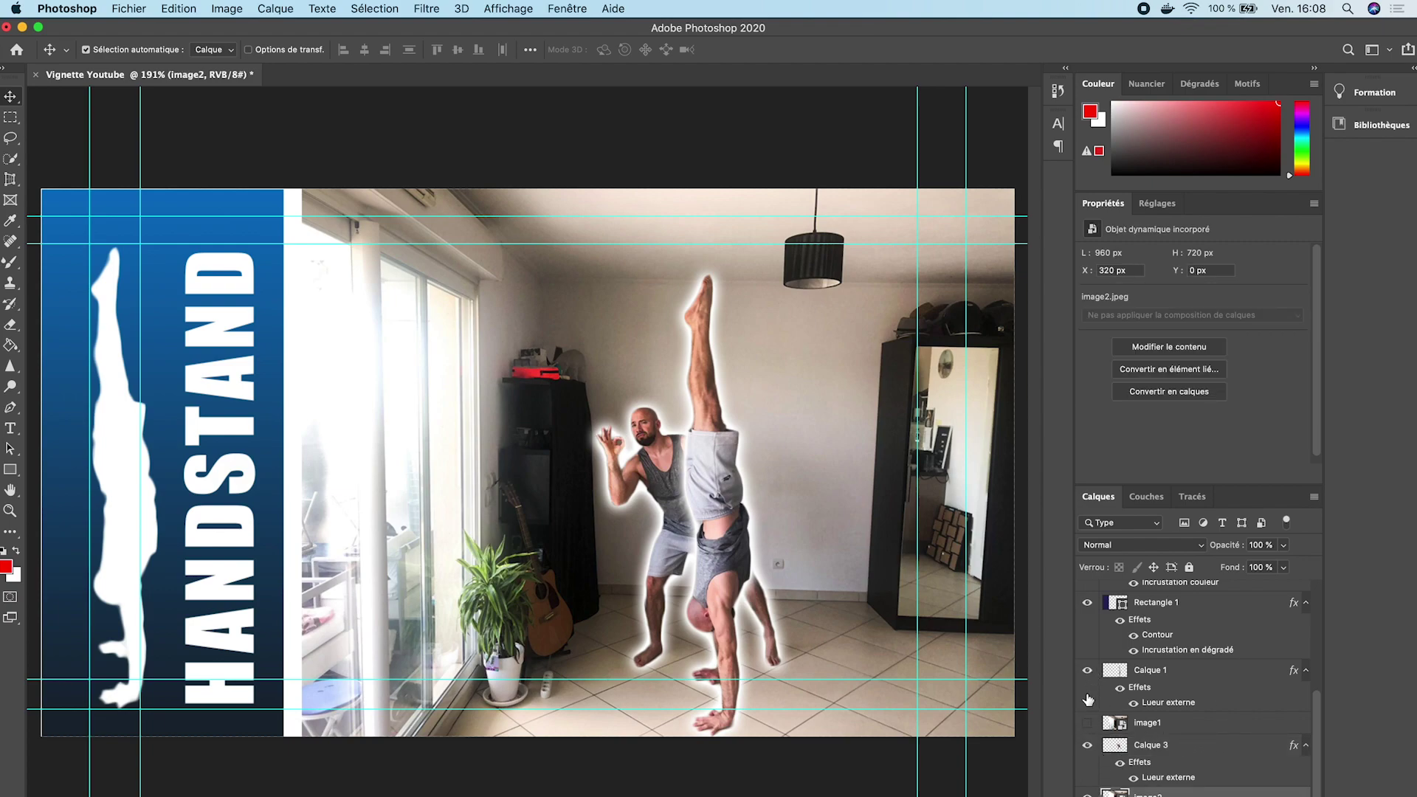
left_click(1088, 746)
left_click(1090, 748)
left_click(1088, 747)
left_click(1088, 747)
left_click(1089, 747)
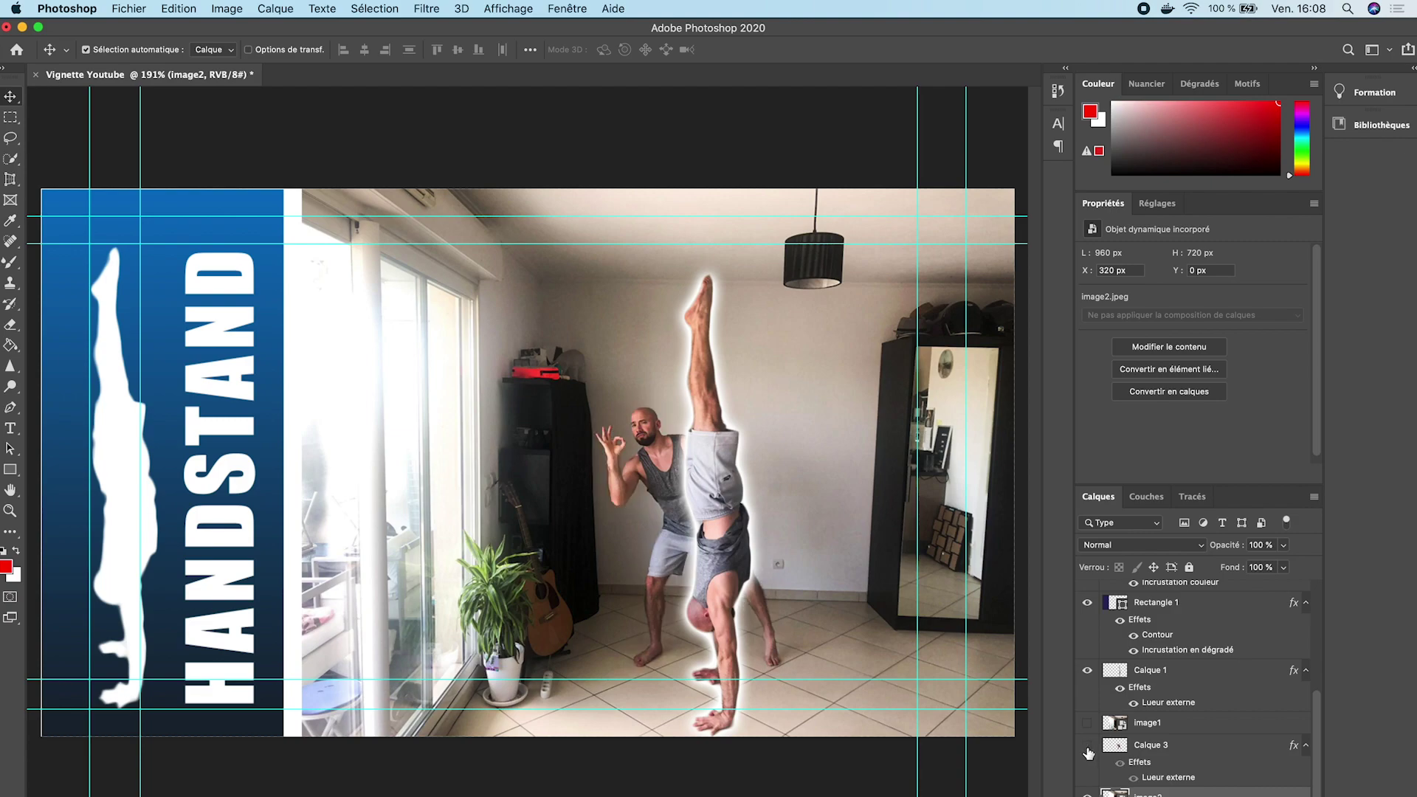
left_click(1088, 746)
left_click_drag(672, 484, 548, 387, "alt")
key("ctrl+z")
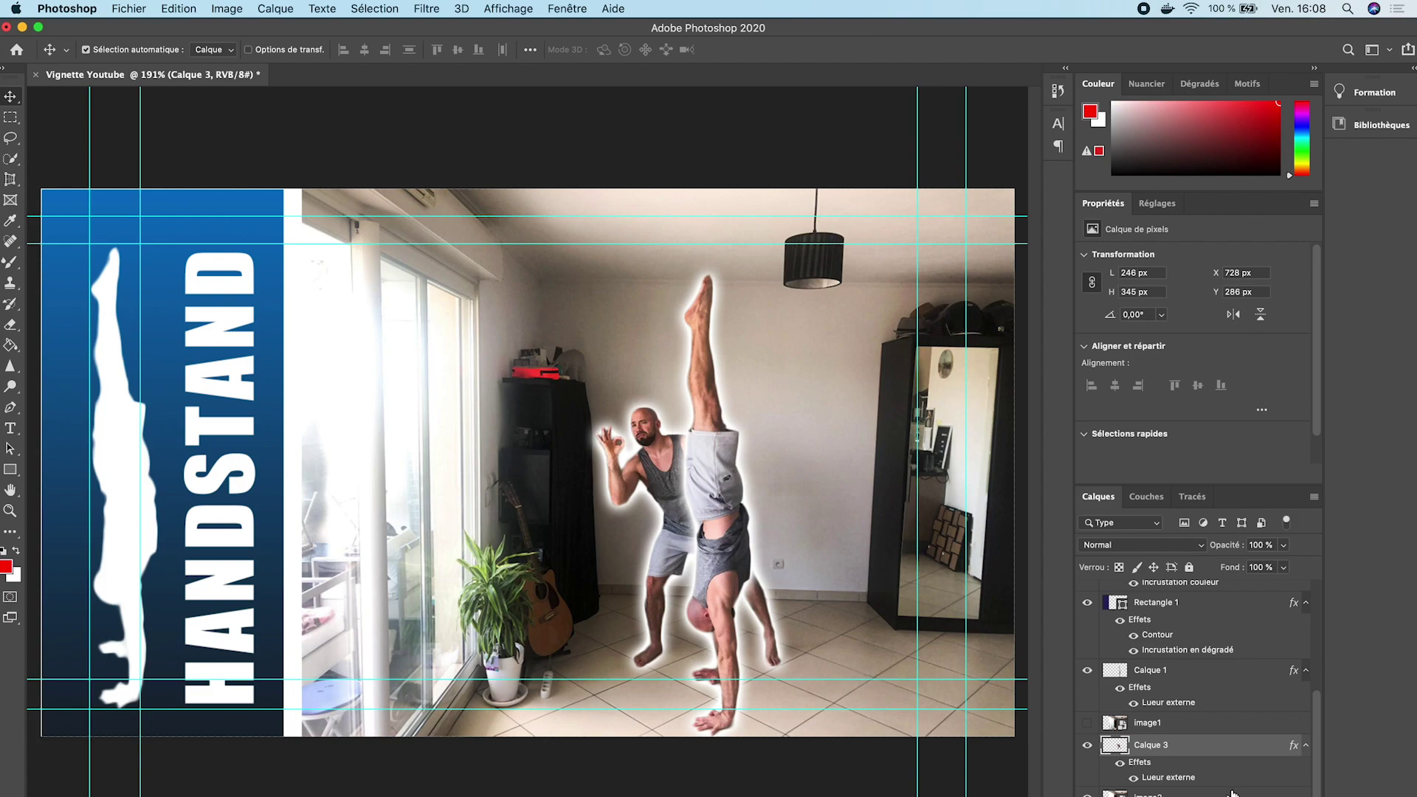
Move the hidden image1 layer below image2 in the layer order and select the image2 layer.
left_click(1181, 794)
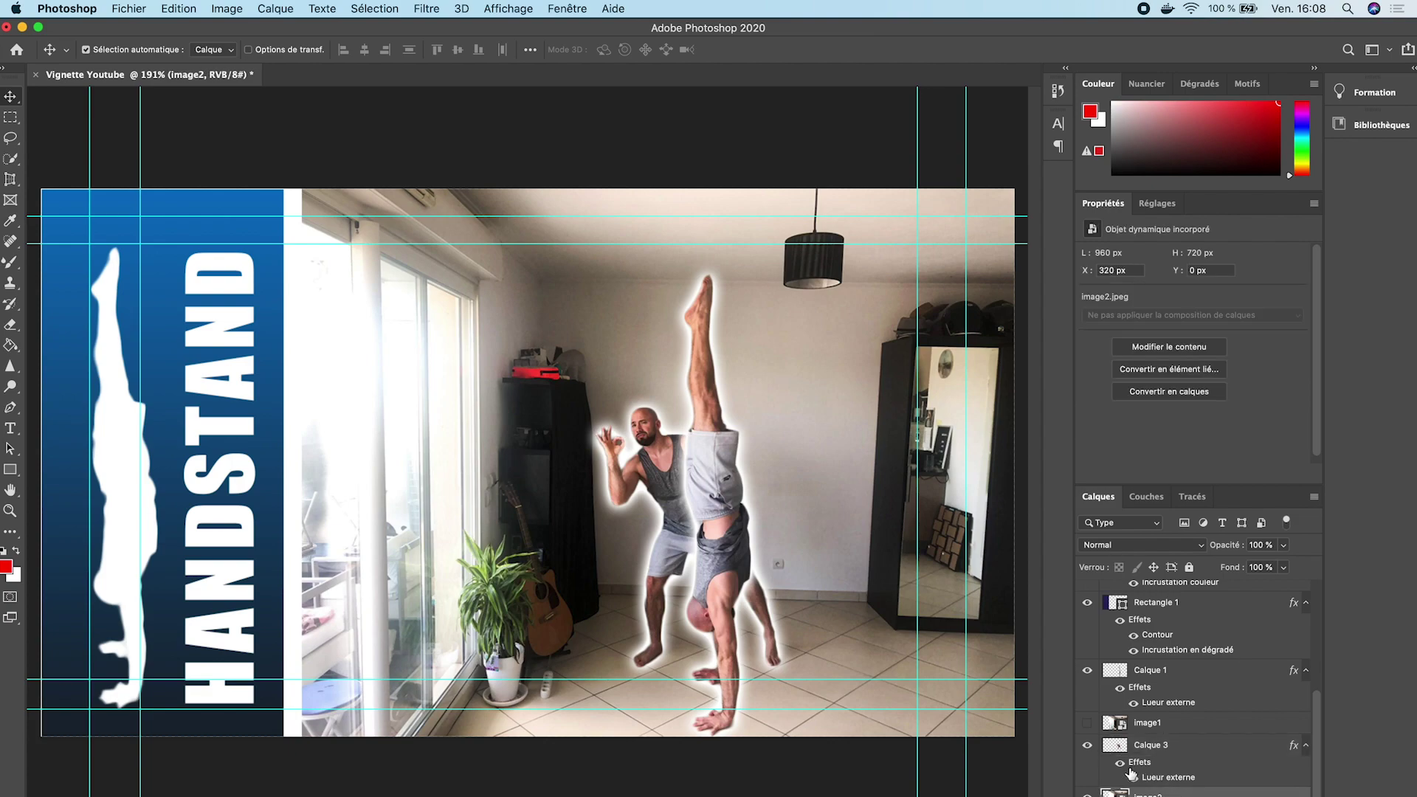
left_click(1088, 723)
left_click(1087, 723)
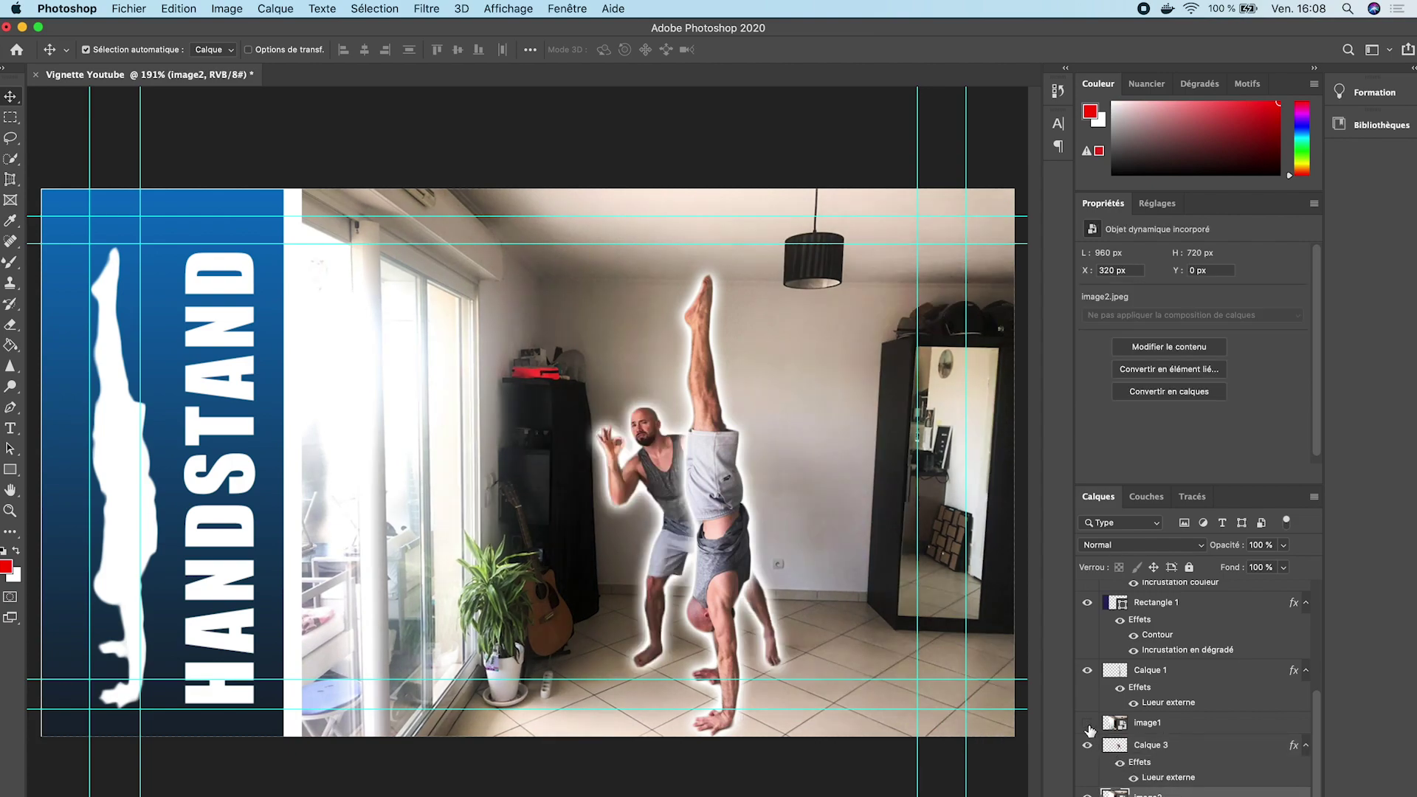
left_click(1241, 726)
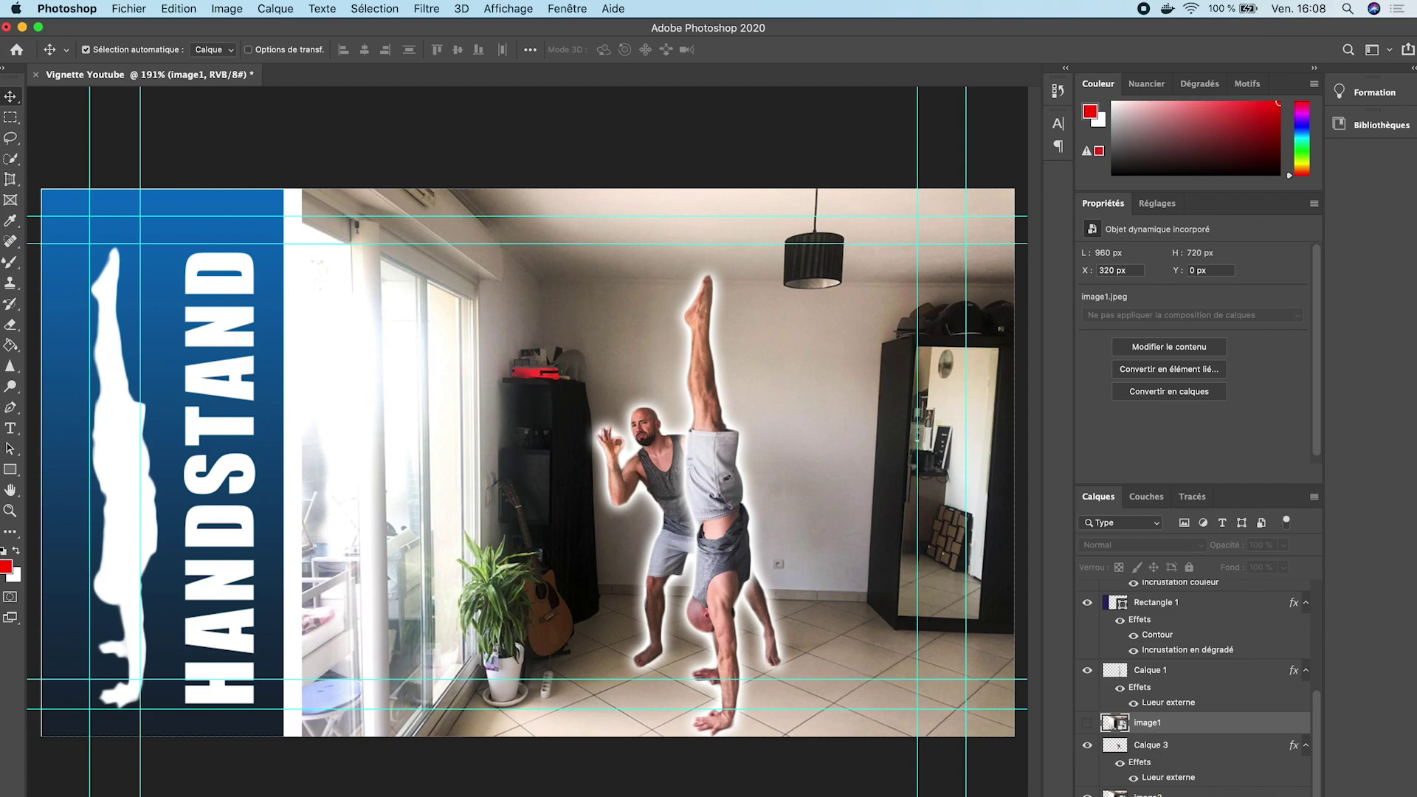
left_click_drag(1188, 727, 1184, 793)
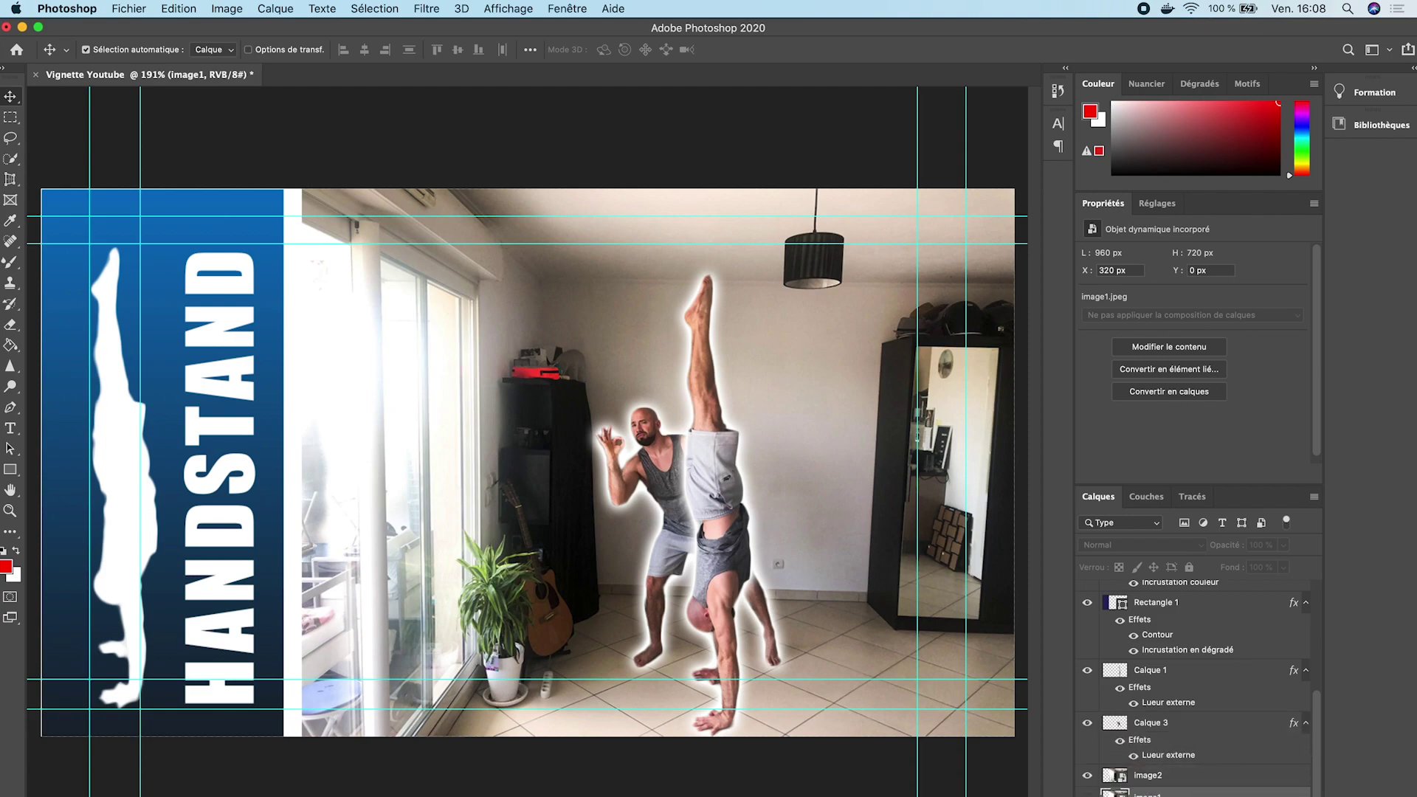
left_click(1172, 782)
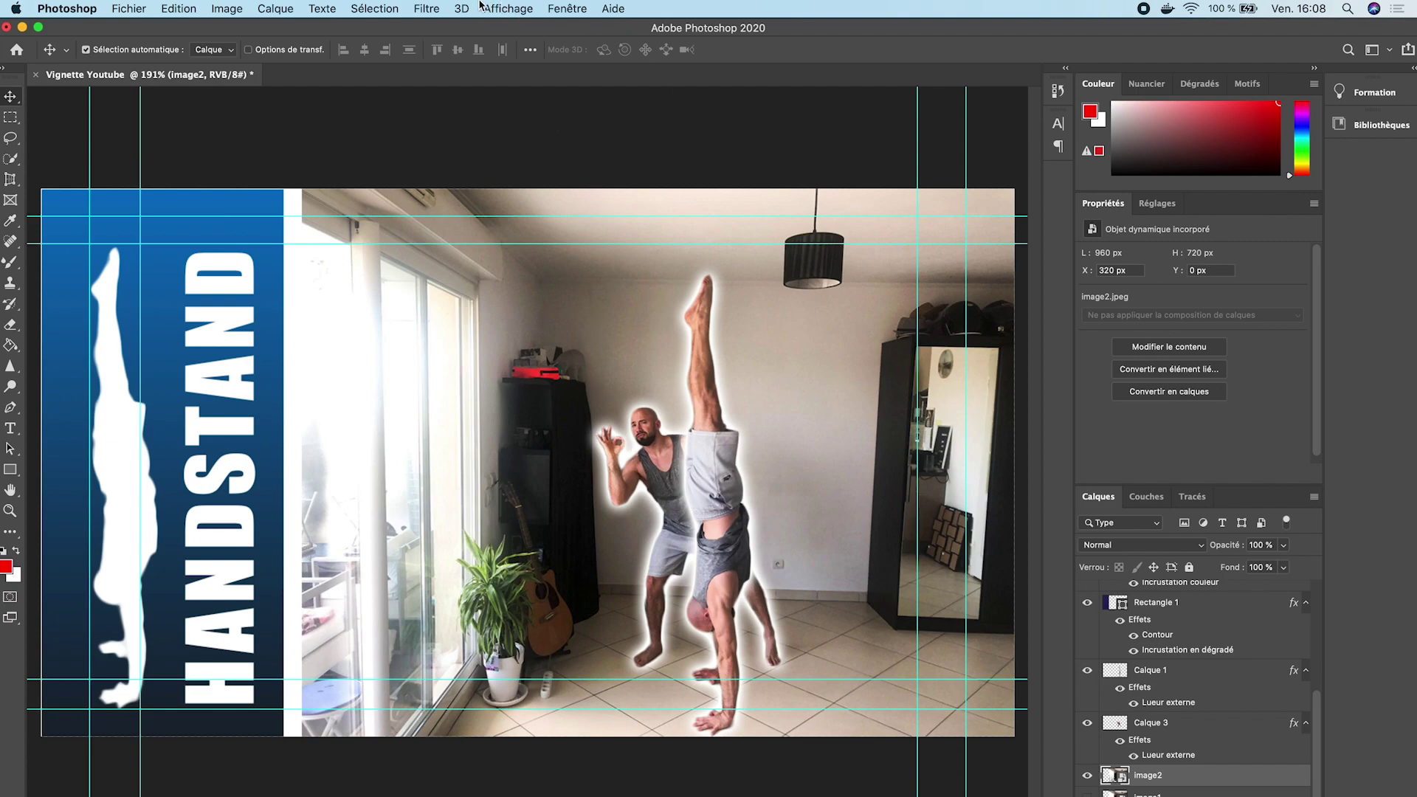
Try a Gaussian blur with a 6.3 px radius on the image2 room photo and undo it.
left_click(502, 8)
mouse_move(435, 9)
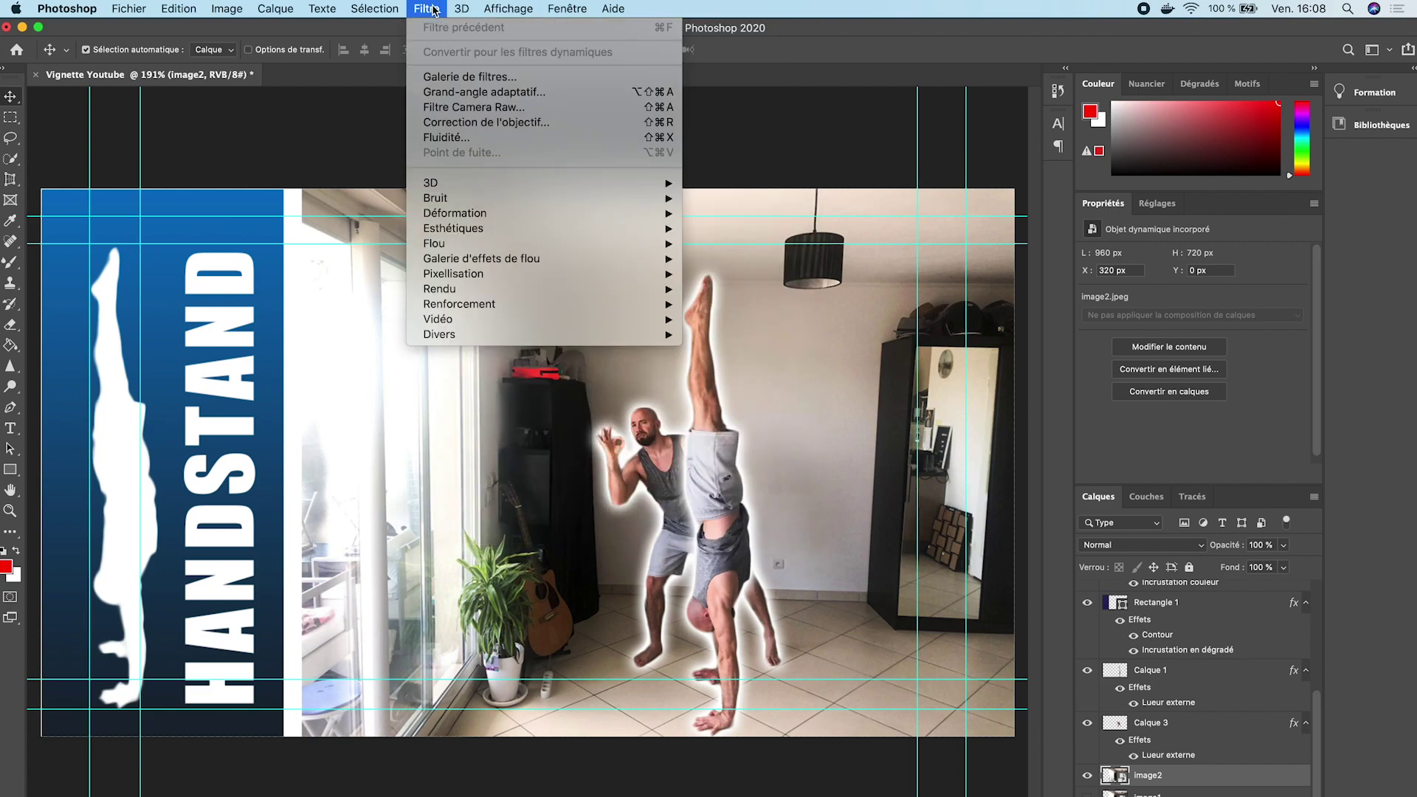
mouse_move(483, 245)
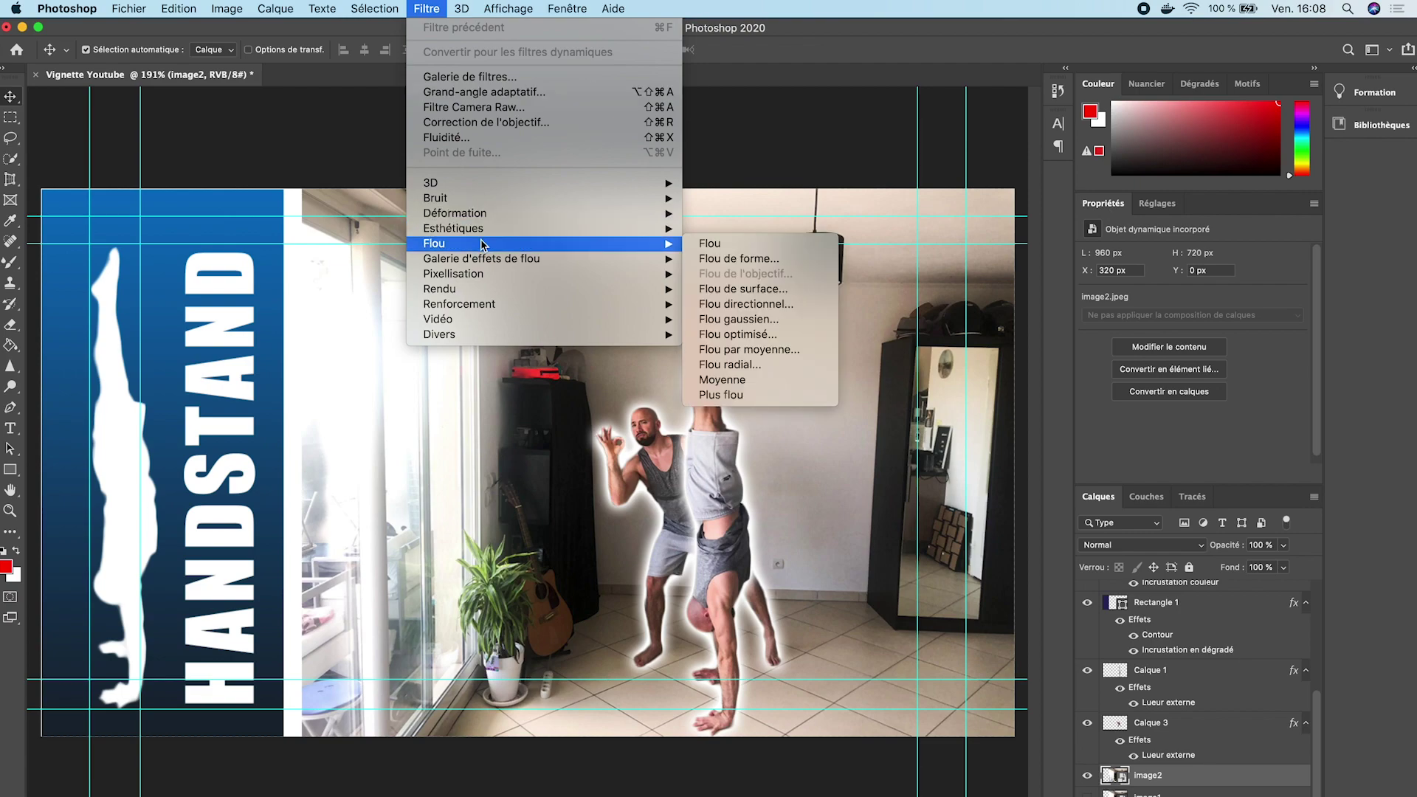
left_click(766, 324)
left_click_drag(708, 222, 431, 151)
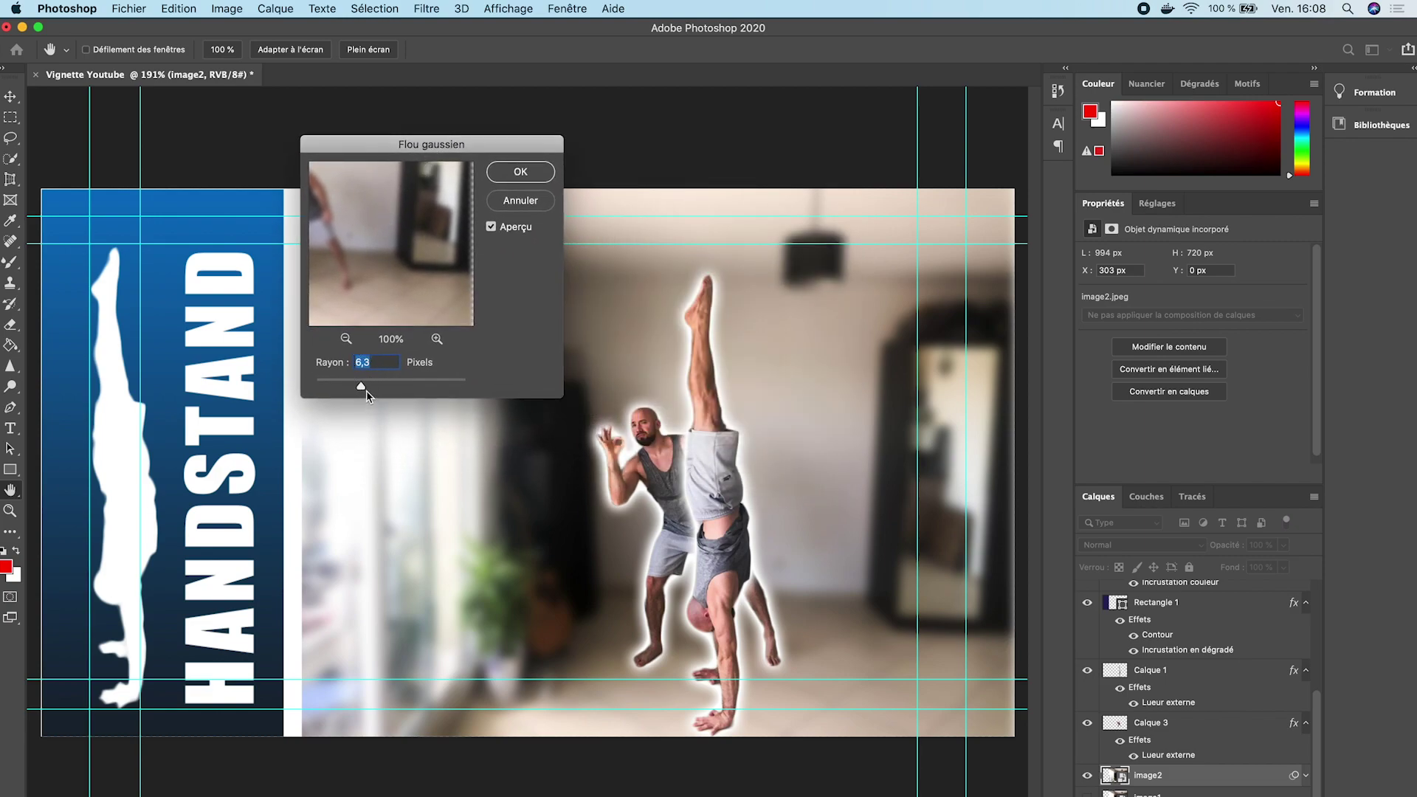
left_click(509, 176)
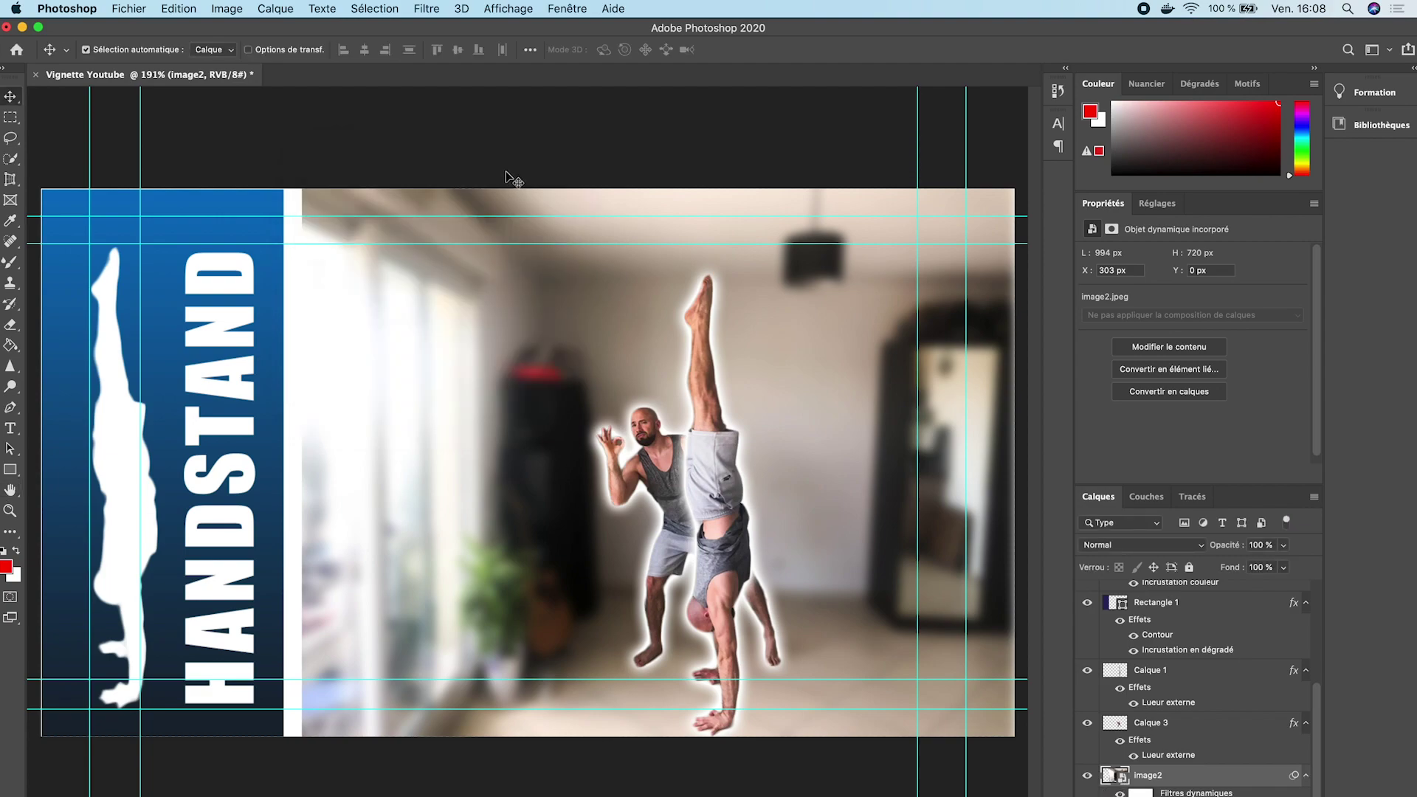
key("super+z")
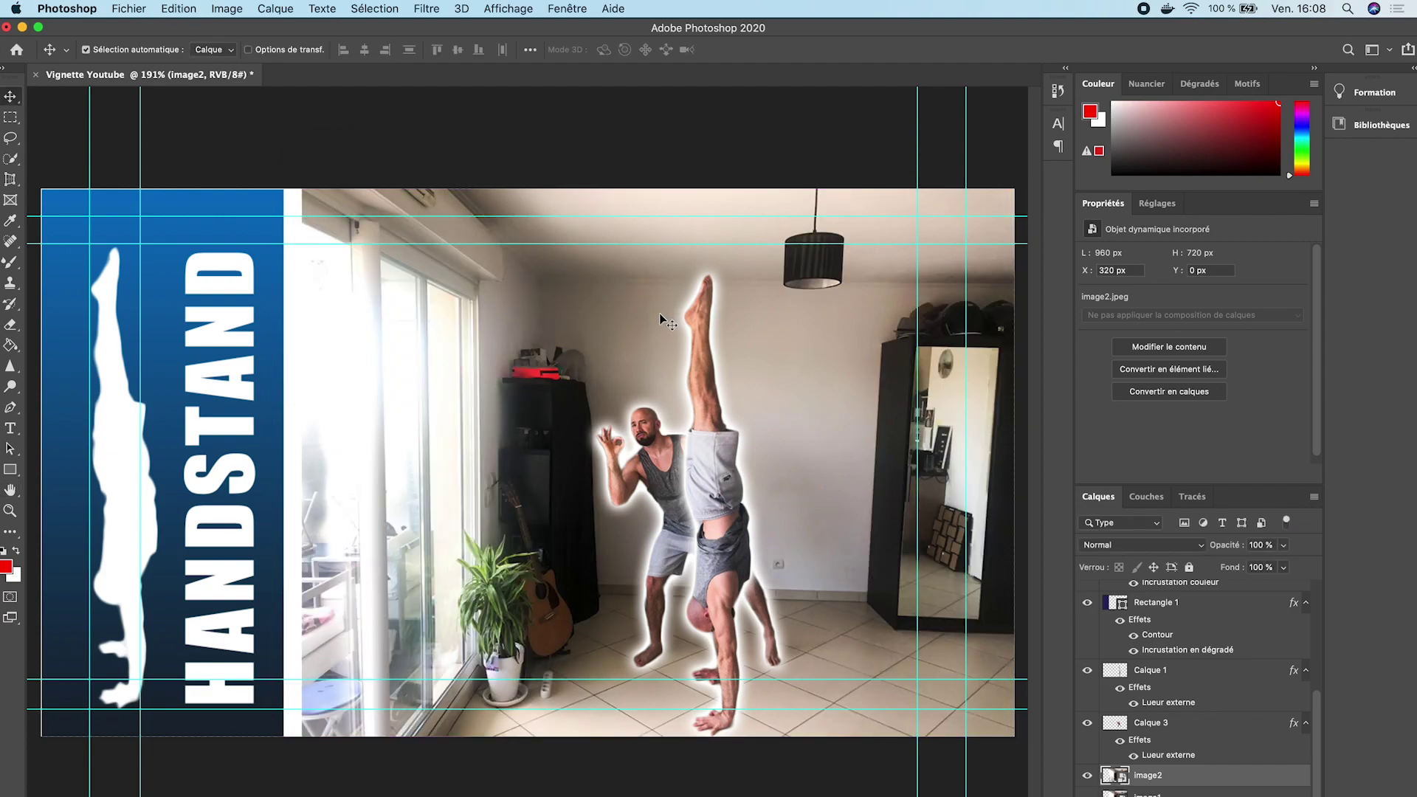
Apply a Gaussian blur with a 4.0 px radius to the image2 room photo.
left_click(427, 9)
left_click(728, 319)
left_click_drag(360, 385, 350, 387)
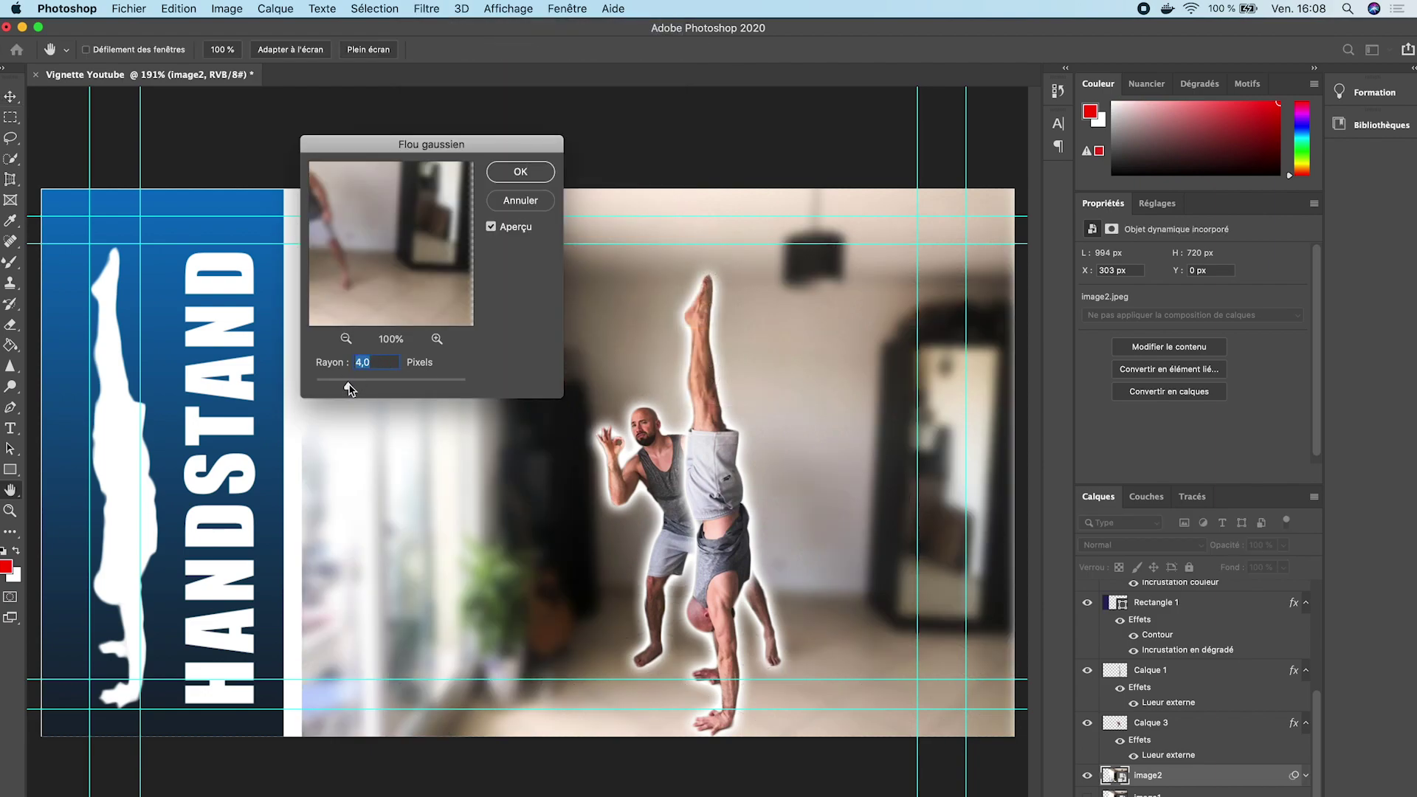
left_click(520, 173)
Show the hidden ÉTAPE FINALE text, its Rectangle 2 frame, and the Réussir à 100% text layer.
scroll(794, 388, "down", 1)
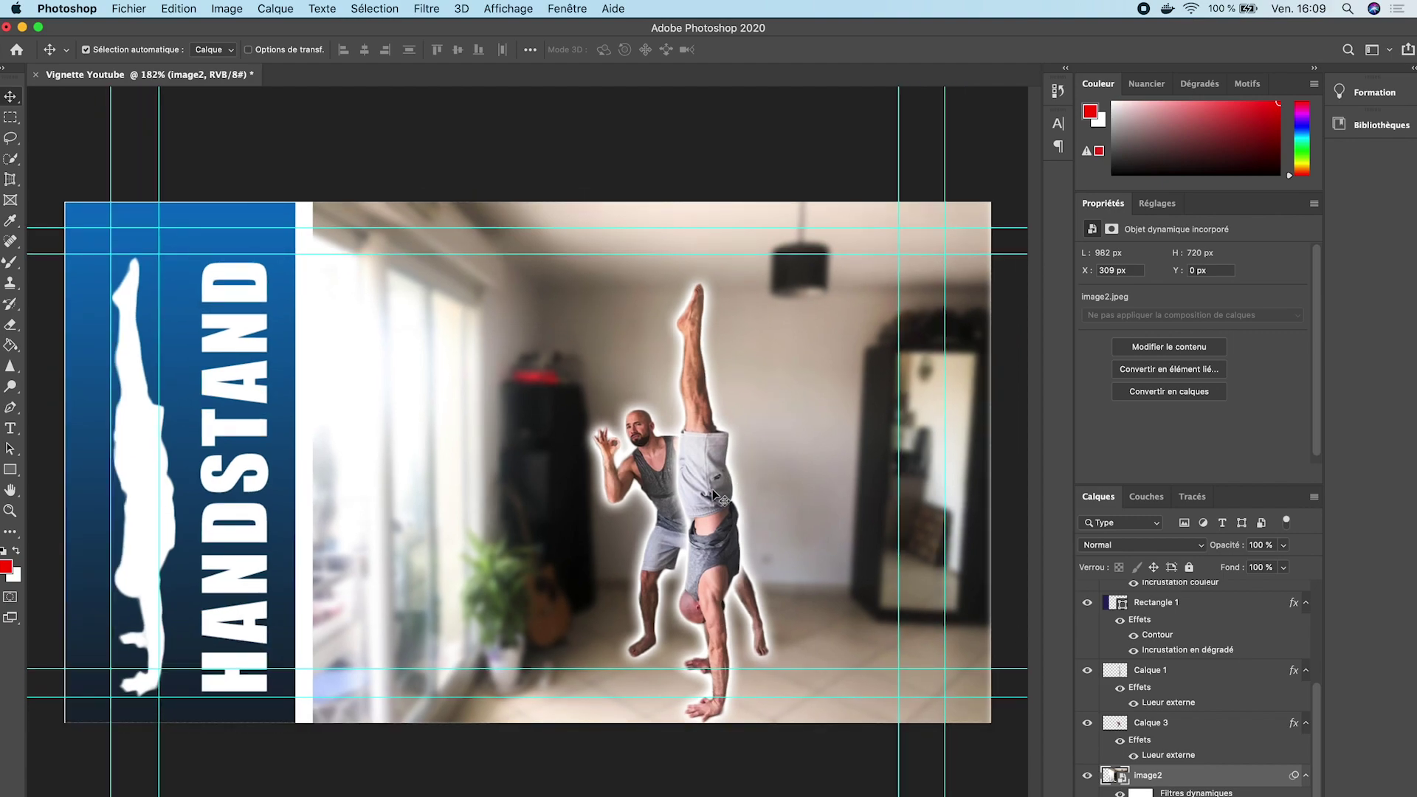
scroll(707, 482, "down", 2)
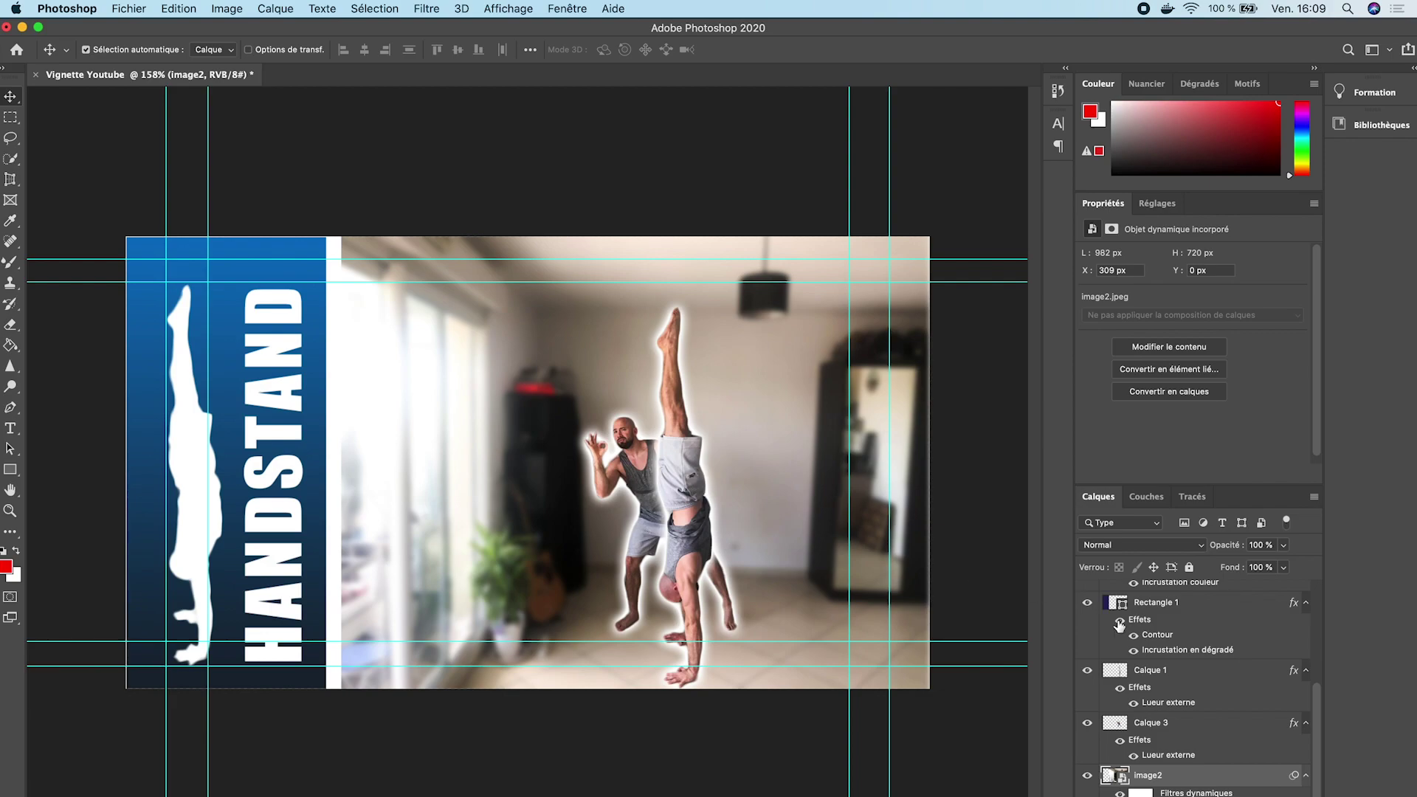
left_click(1116, 622)
left_click(1087, 701)
left_click(1086, 679)
left_click(1085, 591)
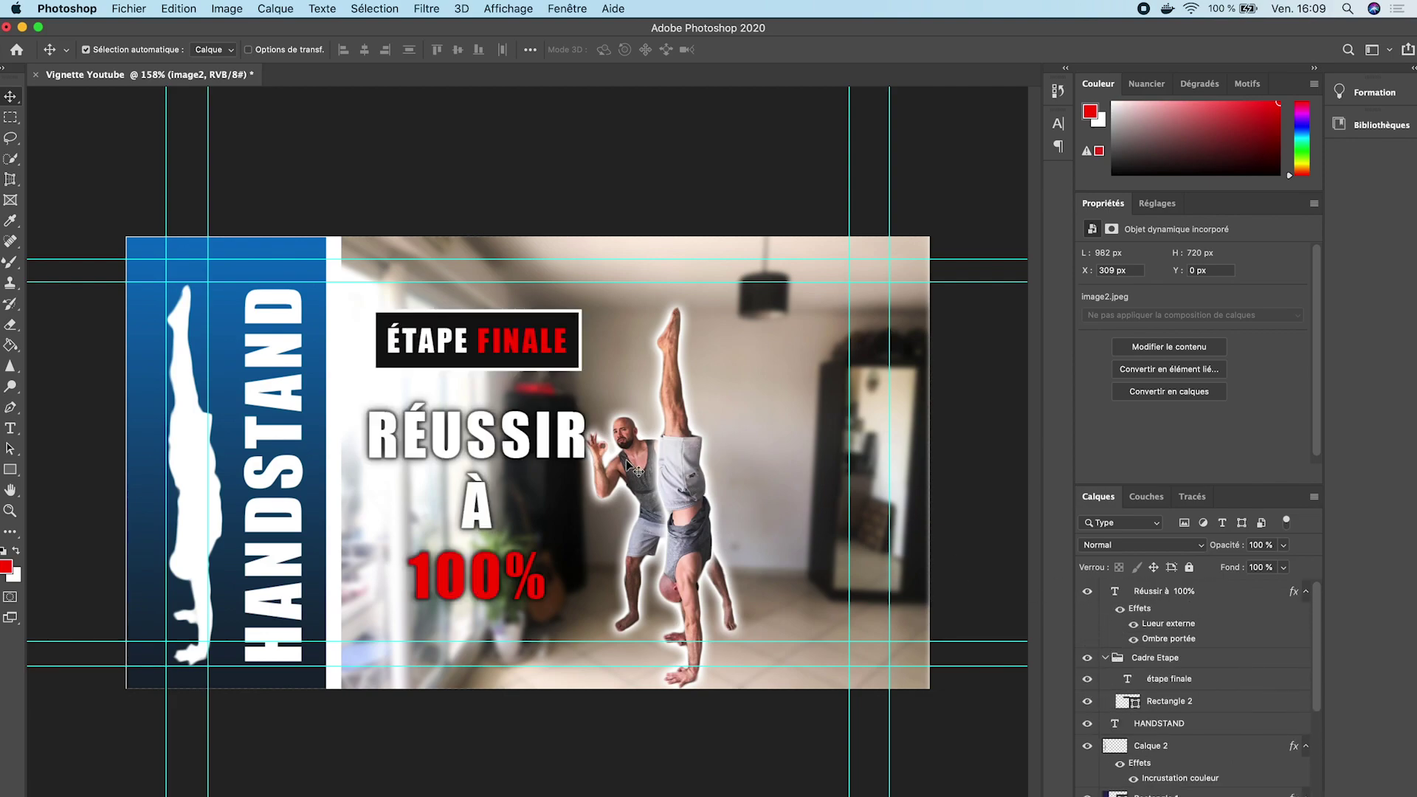
scroll(748, 519, "up", 3)
scroll(1213, 770, "down", 5)
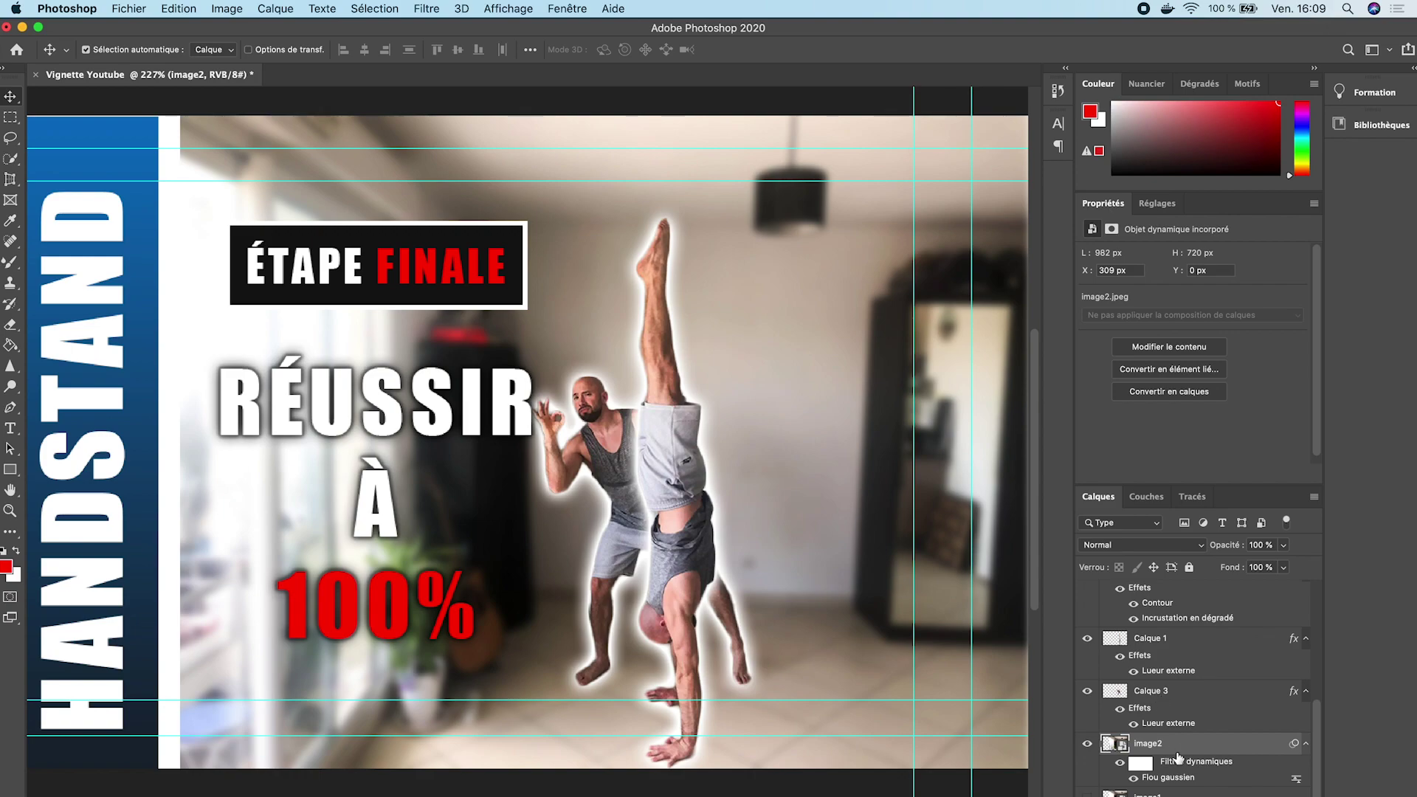
left_click(1167, 698, "shift")
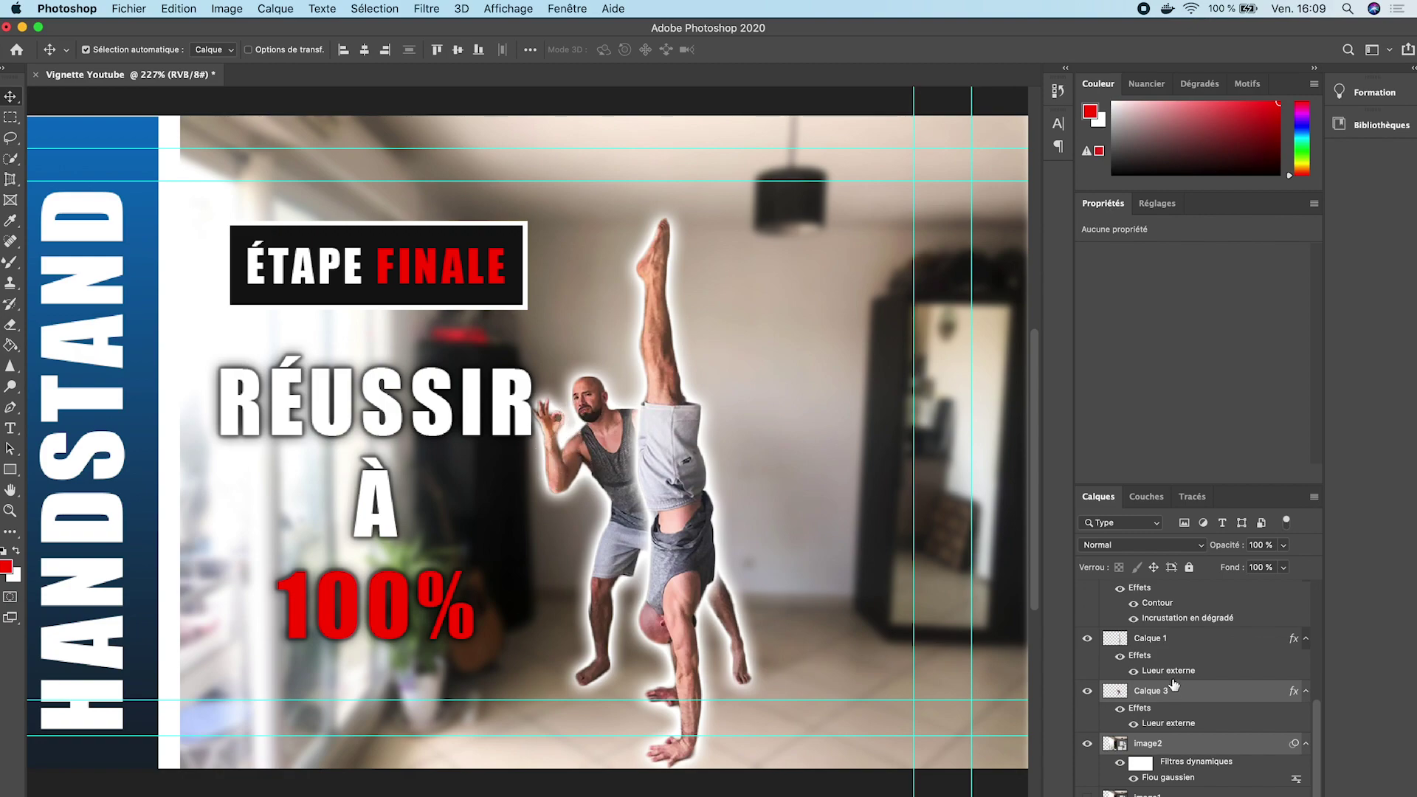
left_click(1158, 641, "shift")
scroll(679, 540, "down", 2)
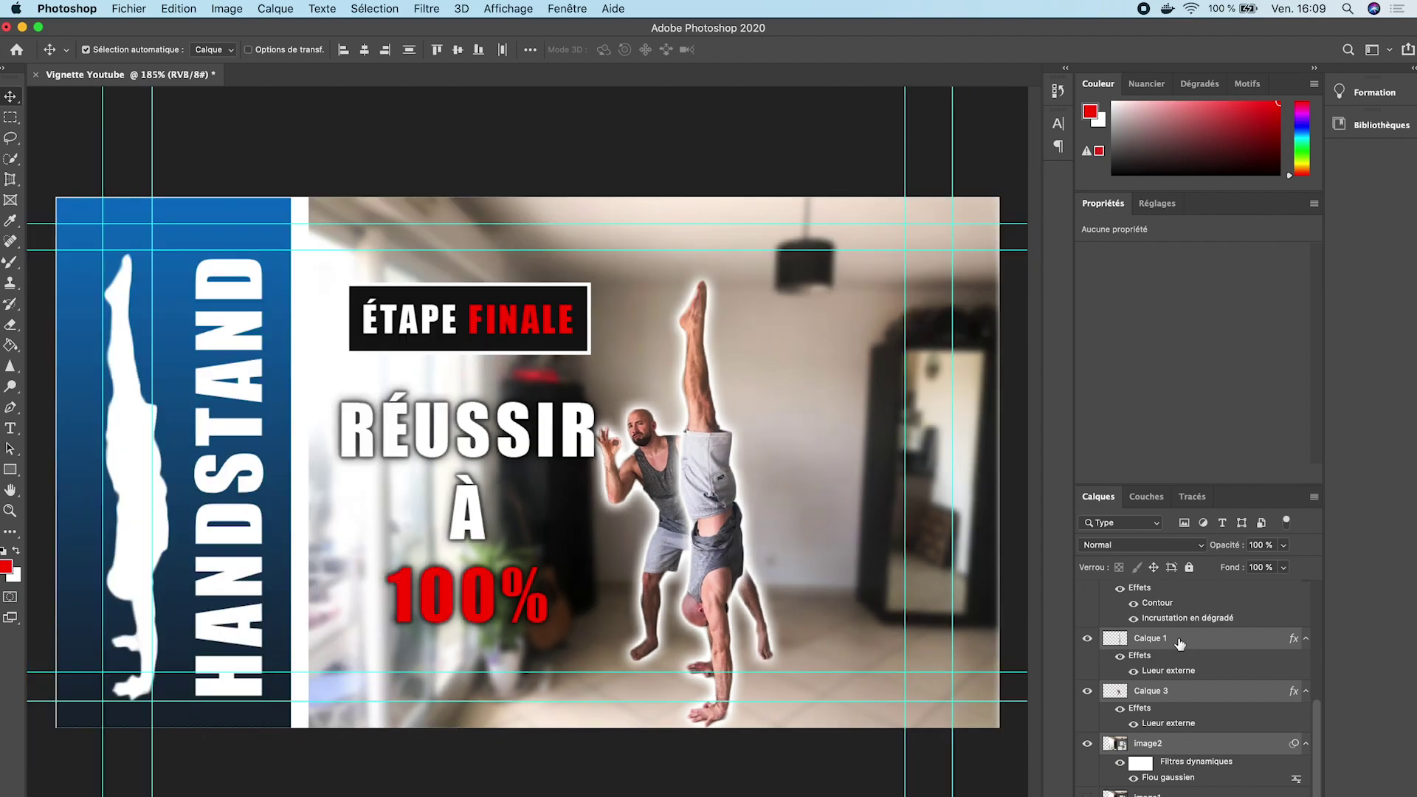
key("super+t")
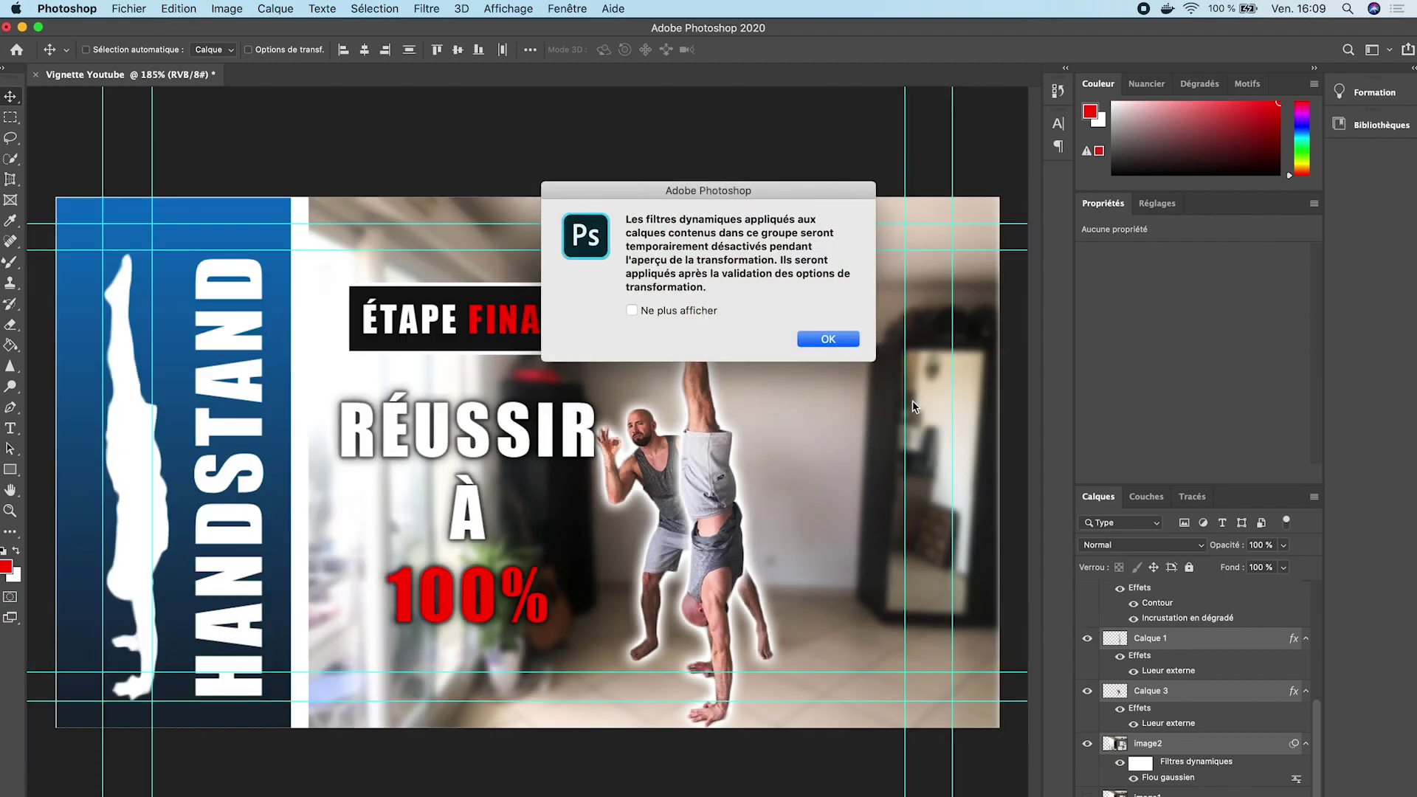
left_click(828, 339)
key("Escape")
Scale Calque 1, Calque 3 and image2 together to 112.71% and shift them right, clear of the RÉUSSIR text.
left_click(1196, 746)
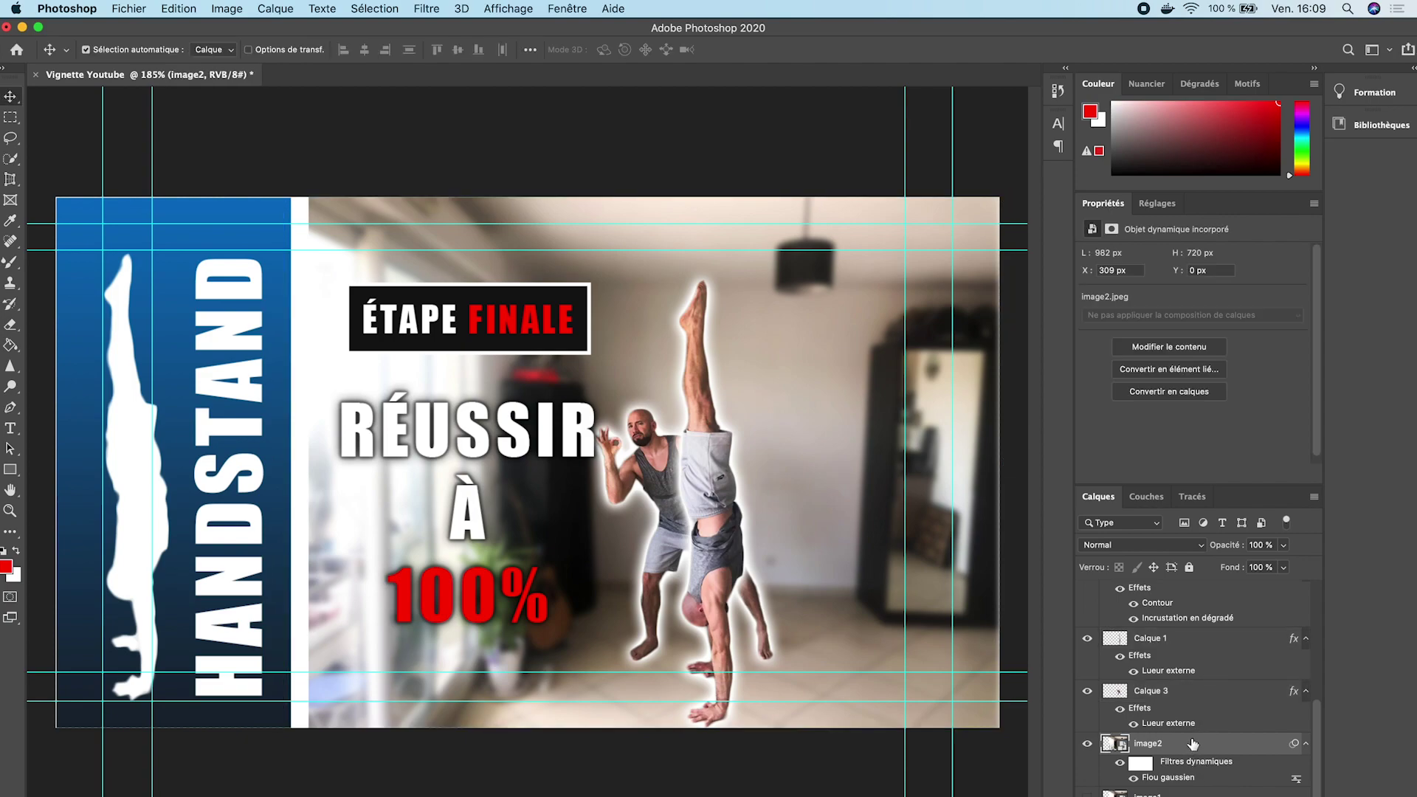
left_click(1180, 694)
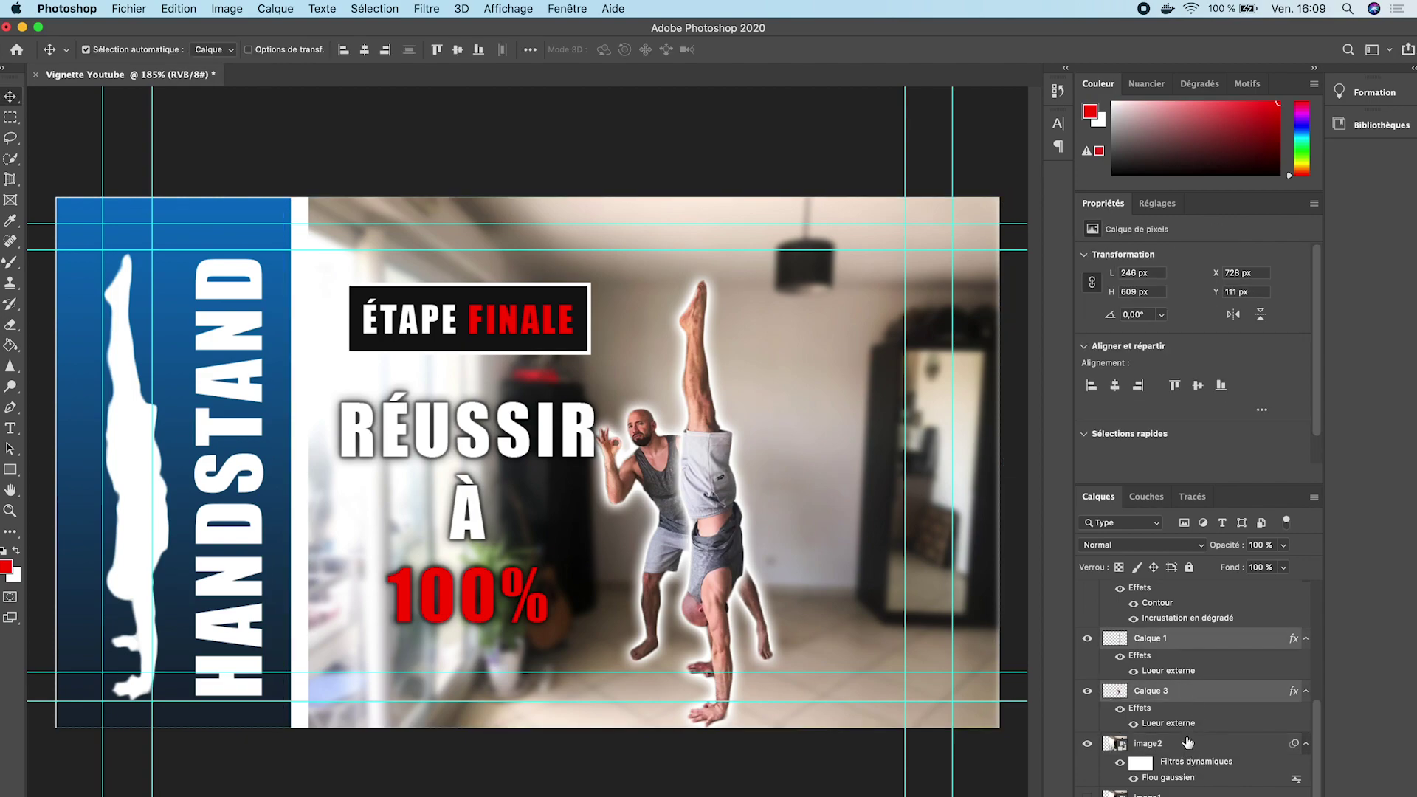
left_click(1174, 745, "super")
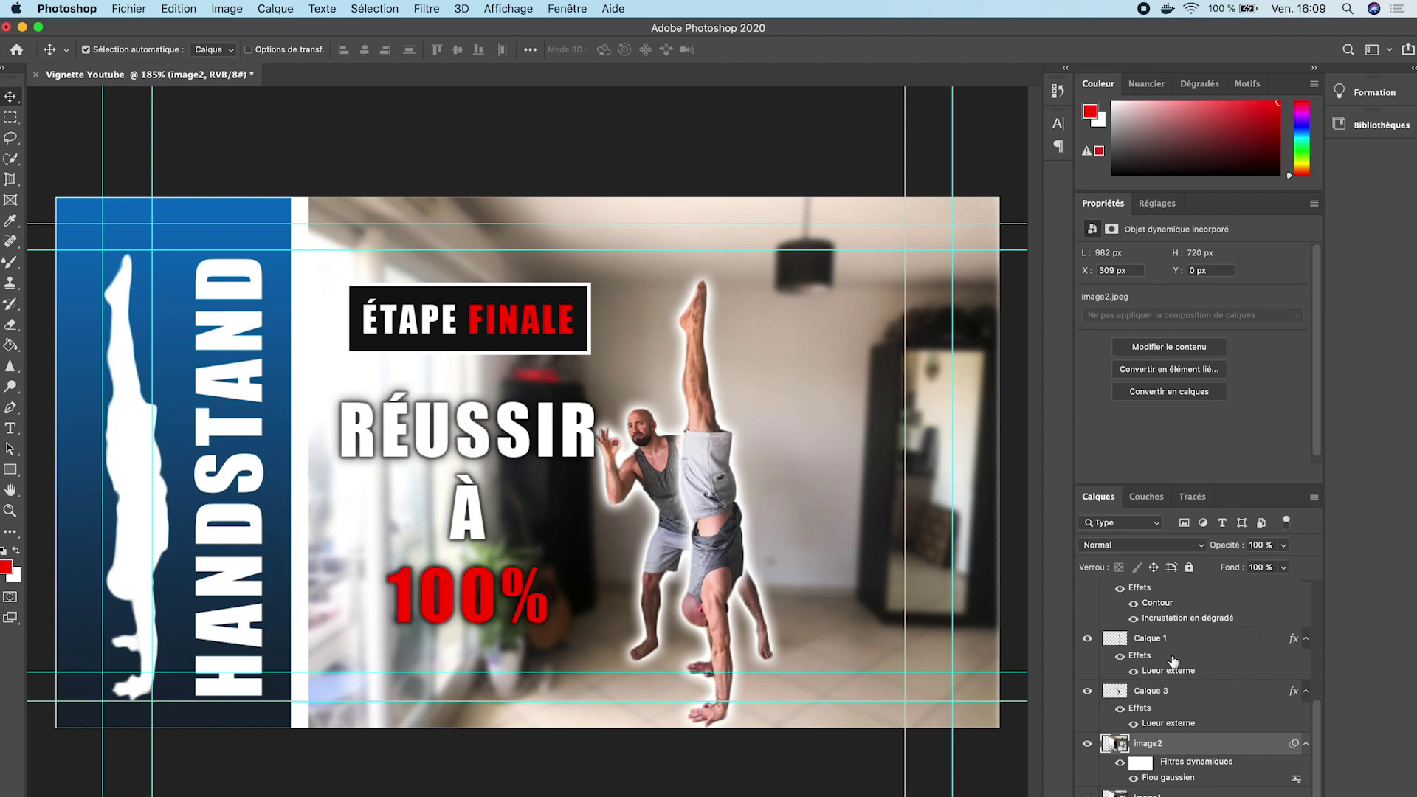
left_click(1170, 639, "super")
key("super+t")
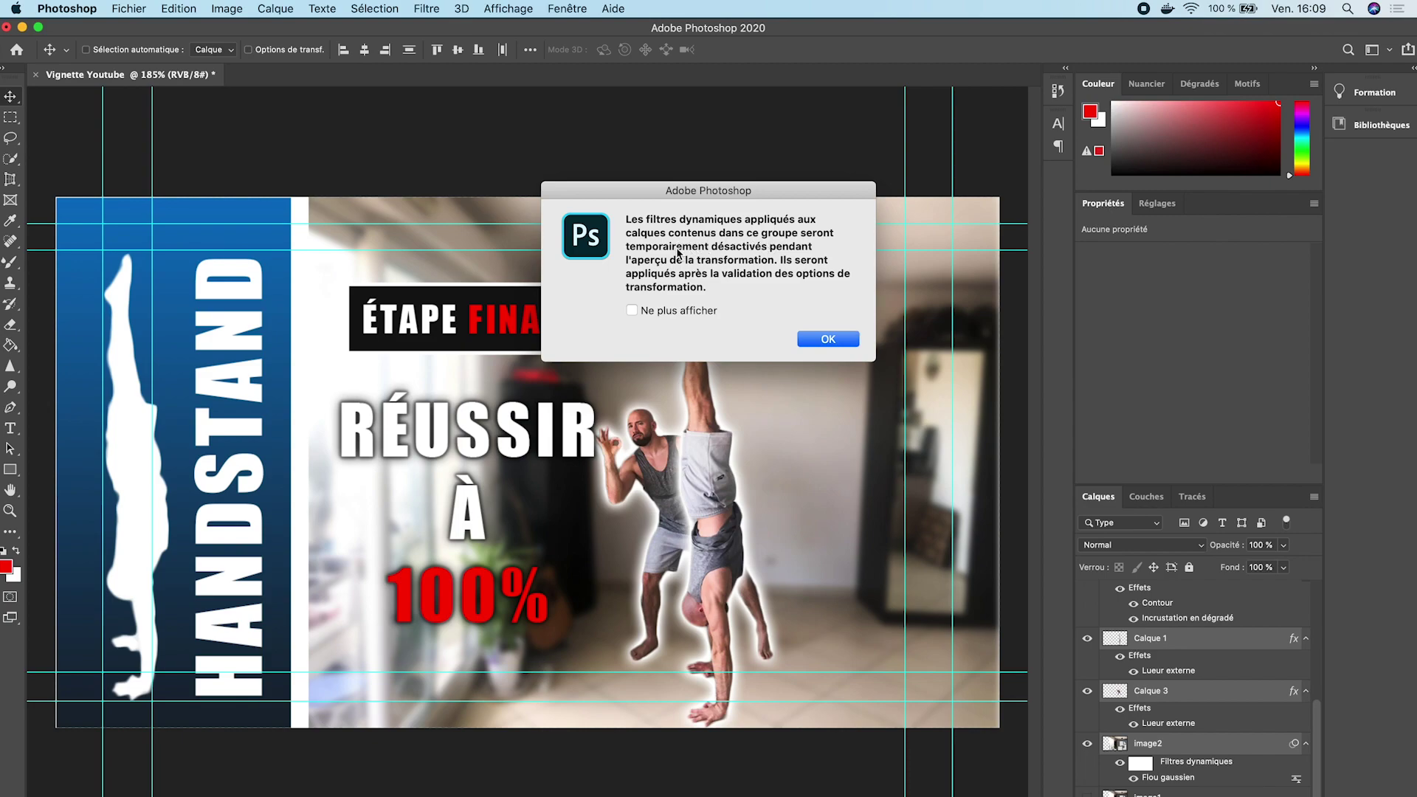
left_click(815, 341)
scroll(728, 419, "down", 2)
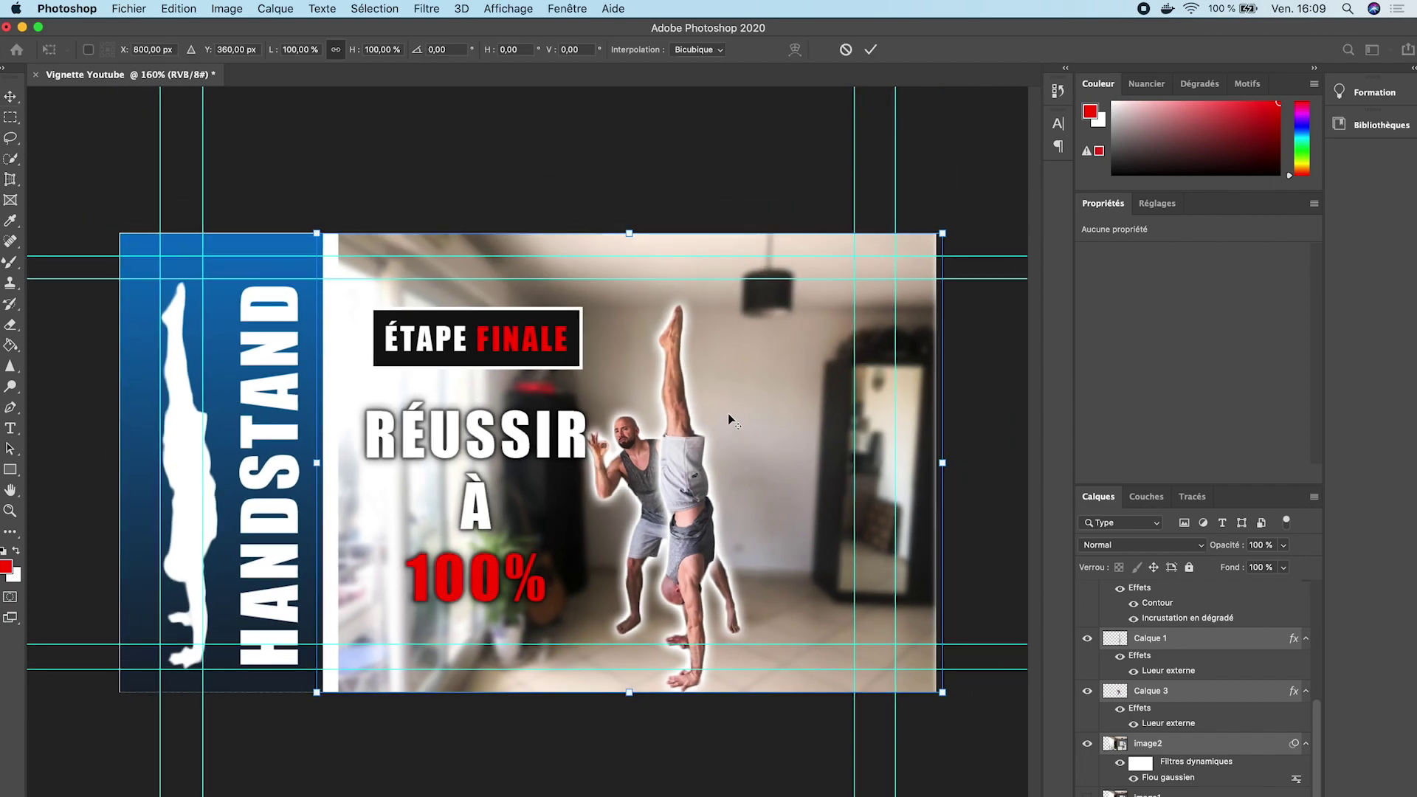
left_click_drag(943, 233, 1023, 174)
left_click_drag(822, 432, 819, 435)
left_click_drag(1020, 433, 1015, 433)
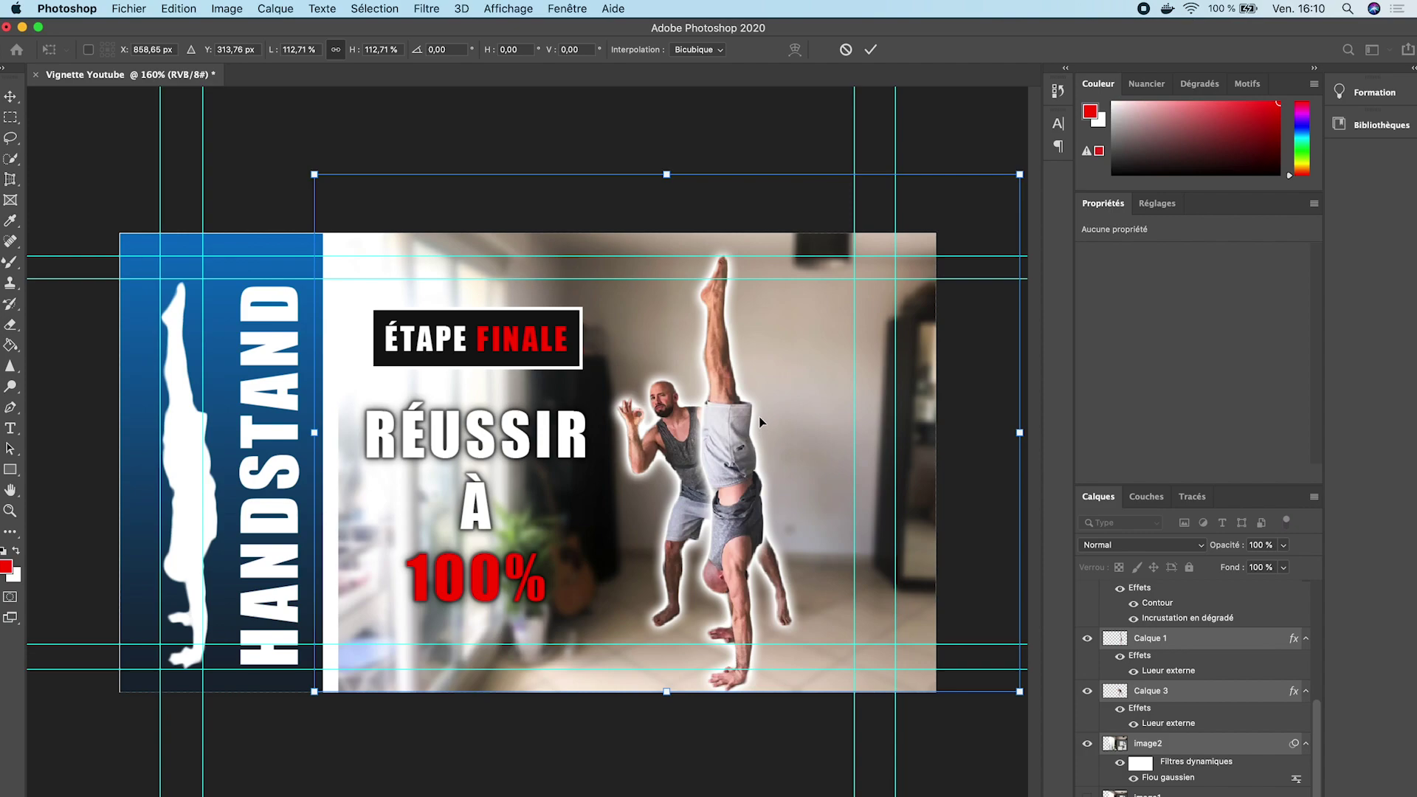
key("Return")
left_click_drag(823, 532, 847, 532)
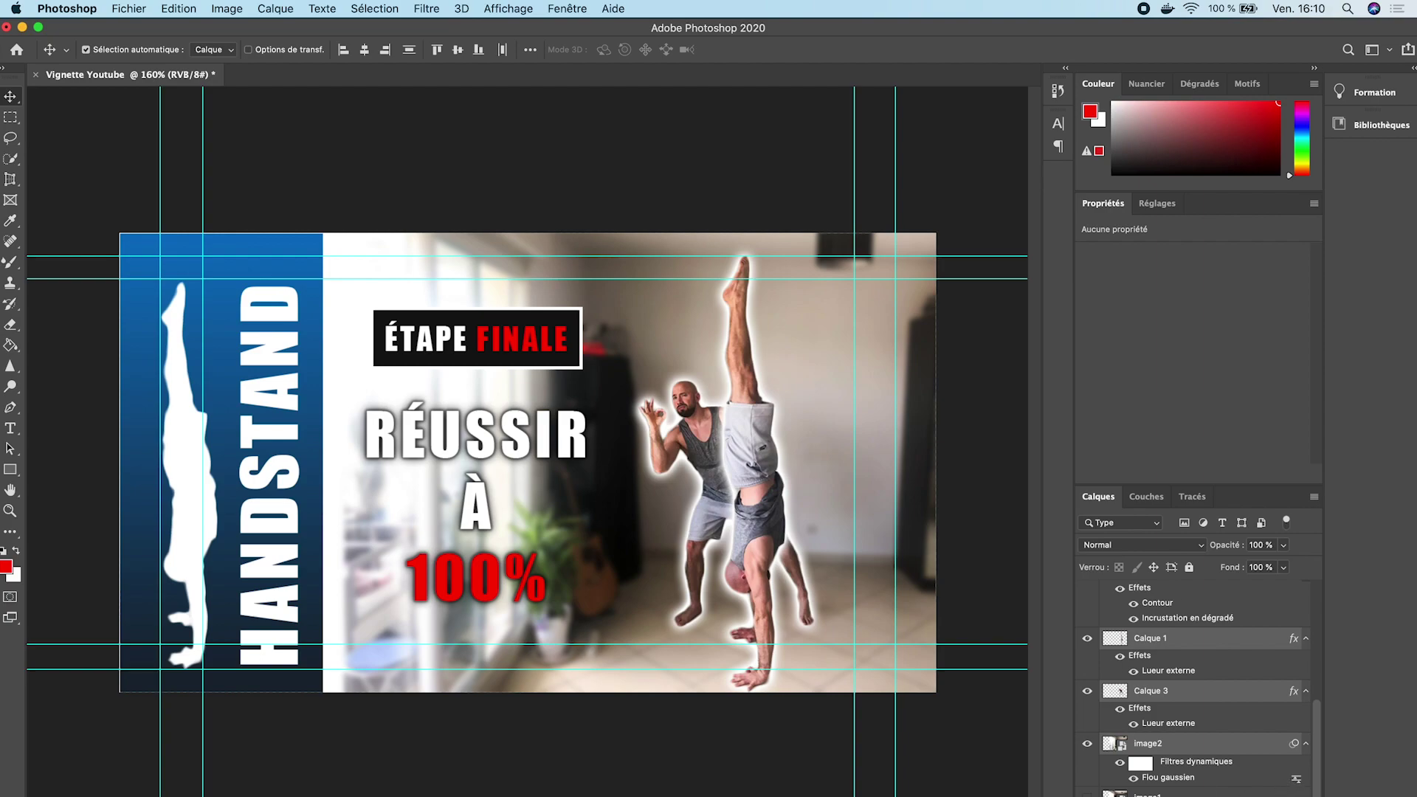
left_click_drag(750, 456, 749, 454)
Nudge the white silhouette and the vertical HANDSTAND title up slightly on the blue band, then deselect them.
scroll(566, 348, "down", 3)
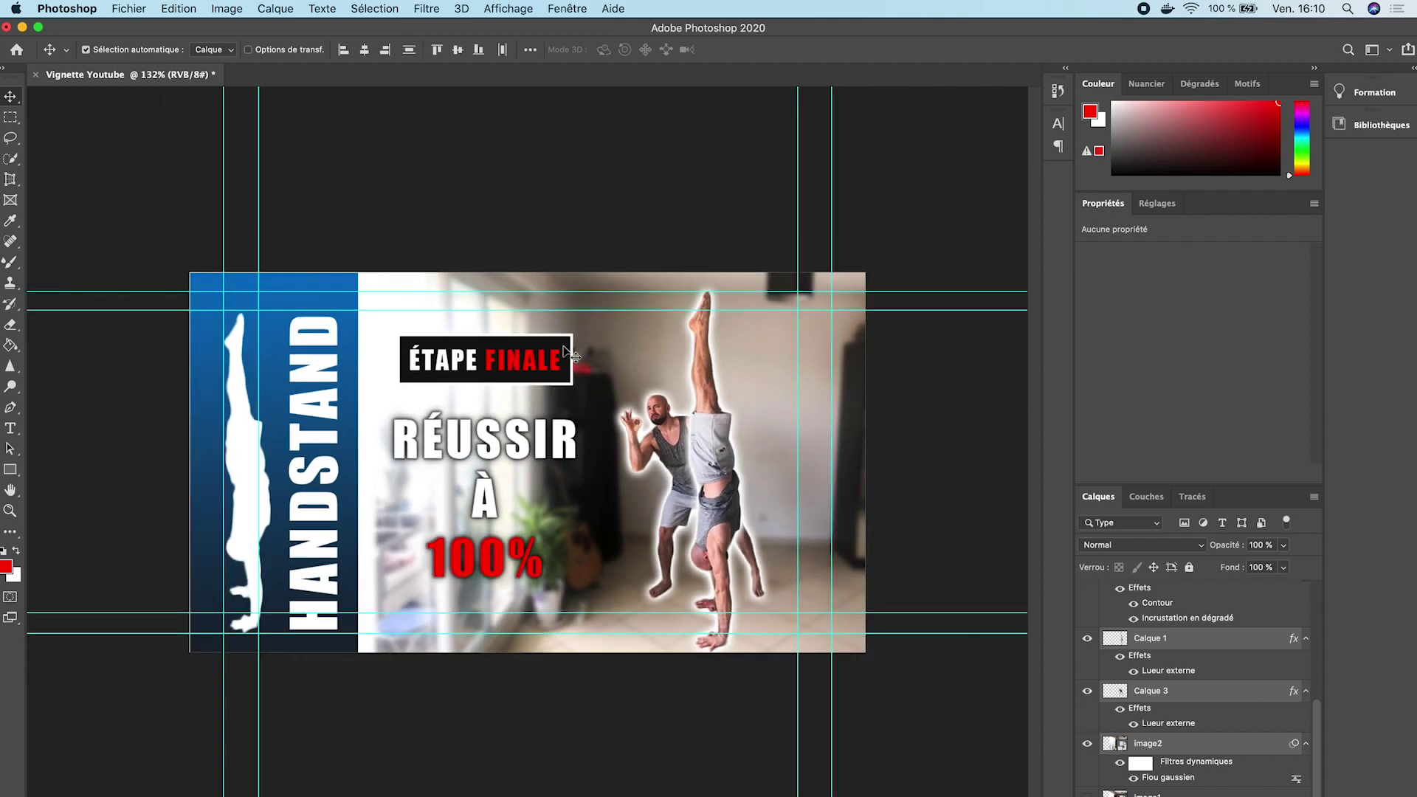
left_click_drag(237, 497, 339, 481)
left_click(392, 696)
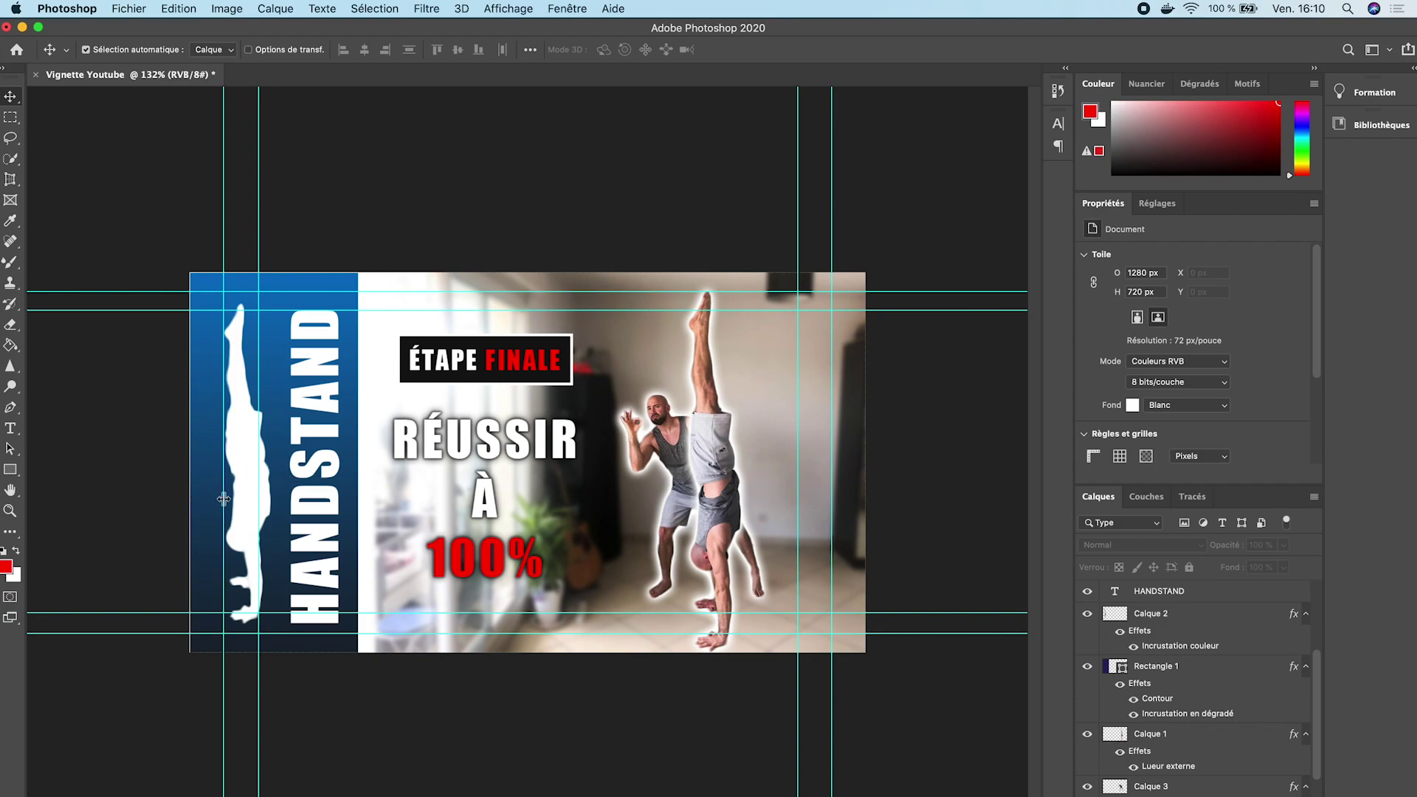
Reposition the Réussir à 100% text slightly and stretch its height to 108.49%, keeping its width at 100%.
left_click_drag(515, 458, 504, 501)
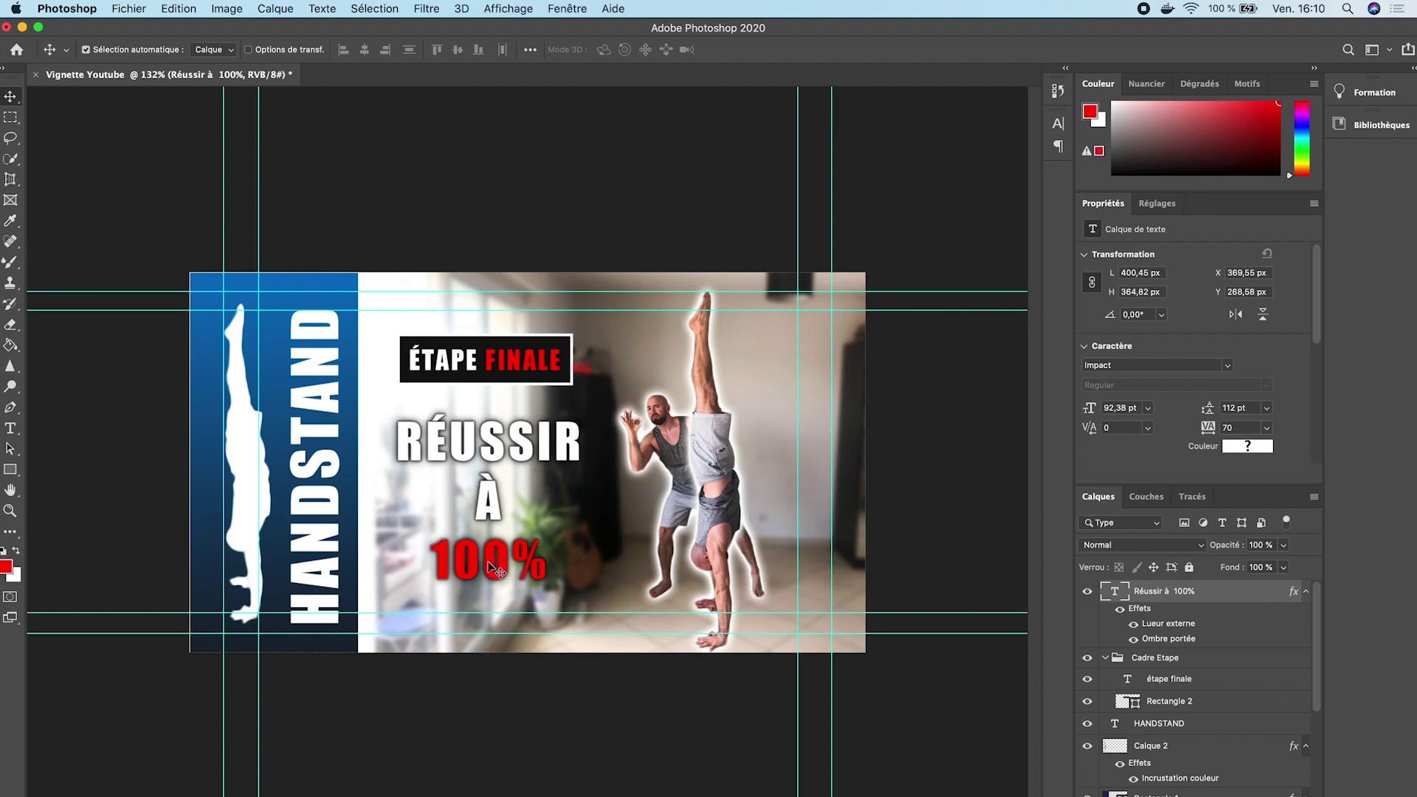
key("super+t")
left_click_drag(490, 607, 493, 619)
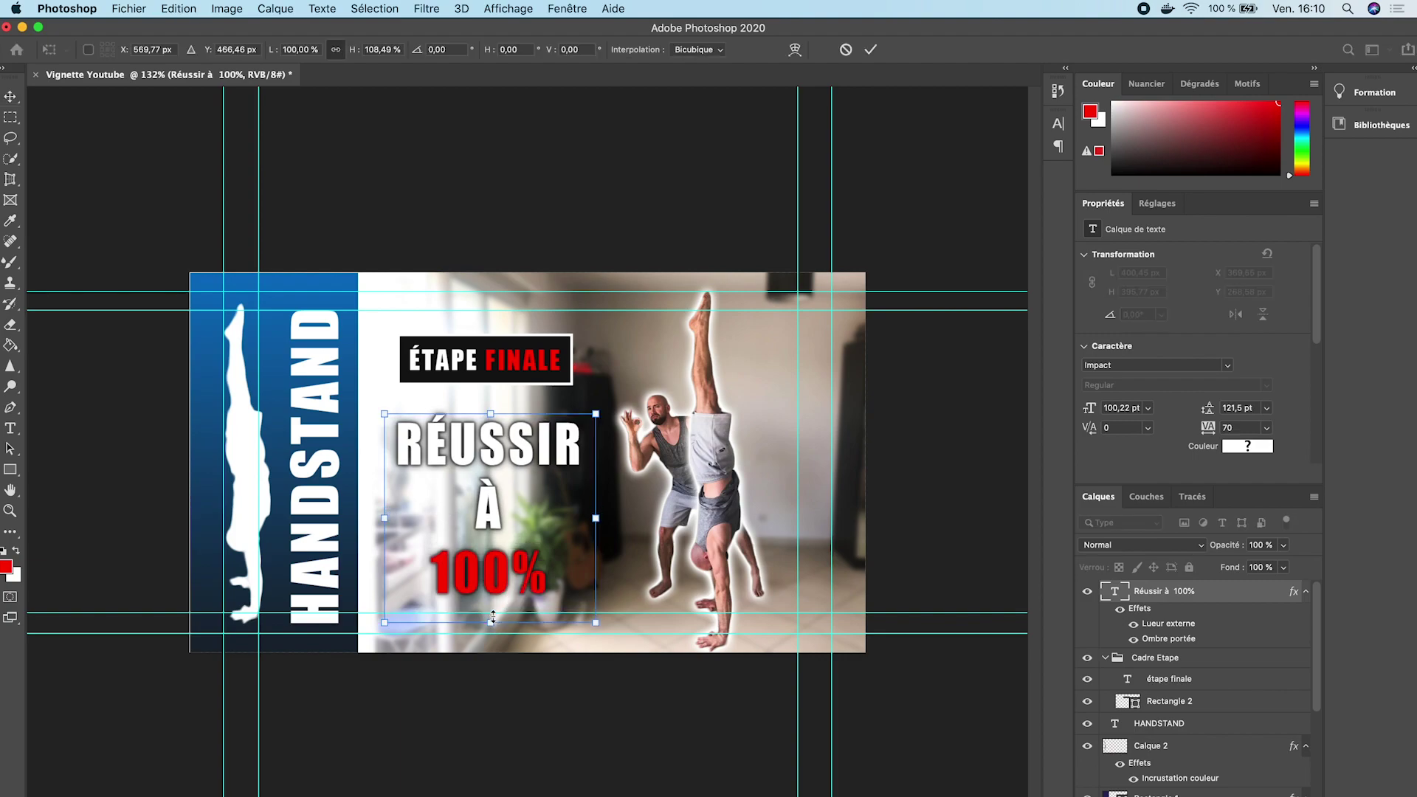
key("Return")
left_click_drag(508, 461, 509, 459)
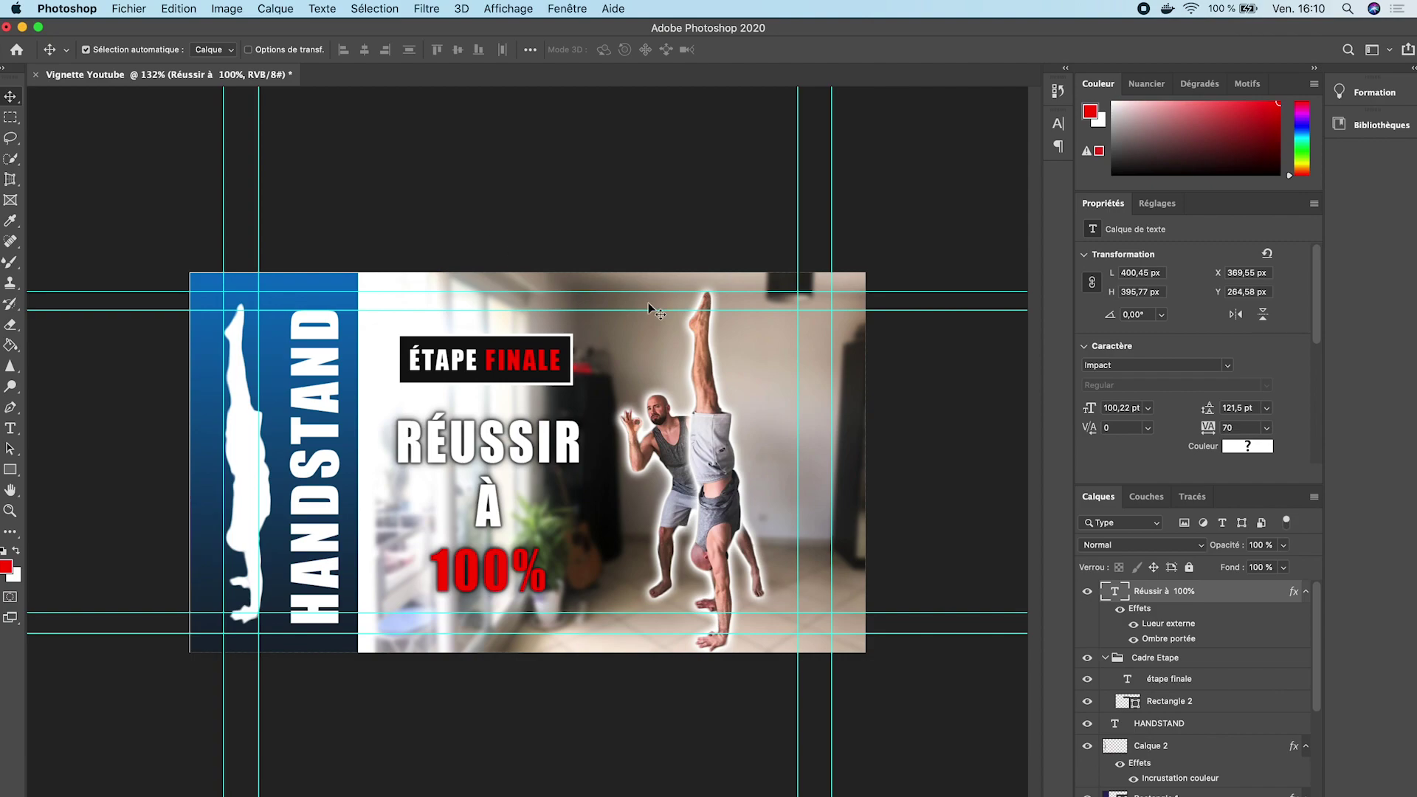
Open the Save for Web export of the thumbnail and keep JPEG at Maximum compression quality.
left_click(128, 9)
mouse_move(187, 229)
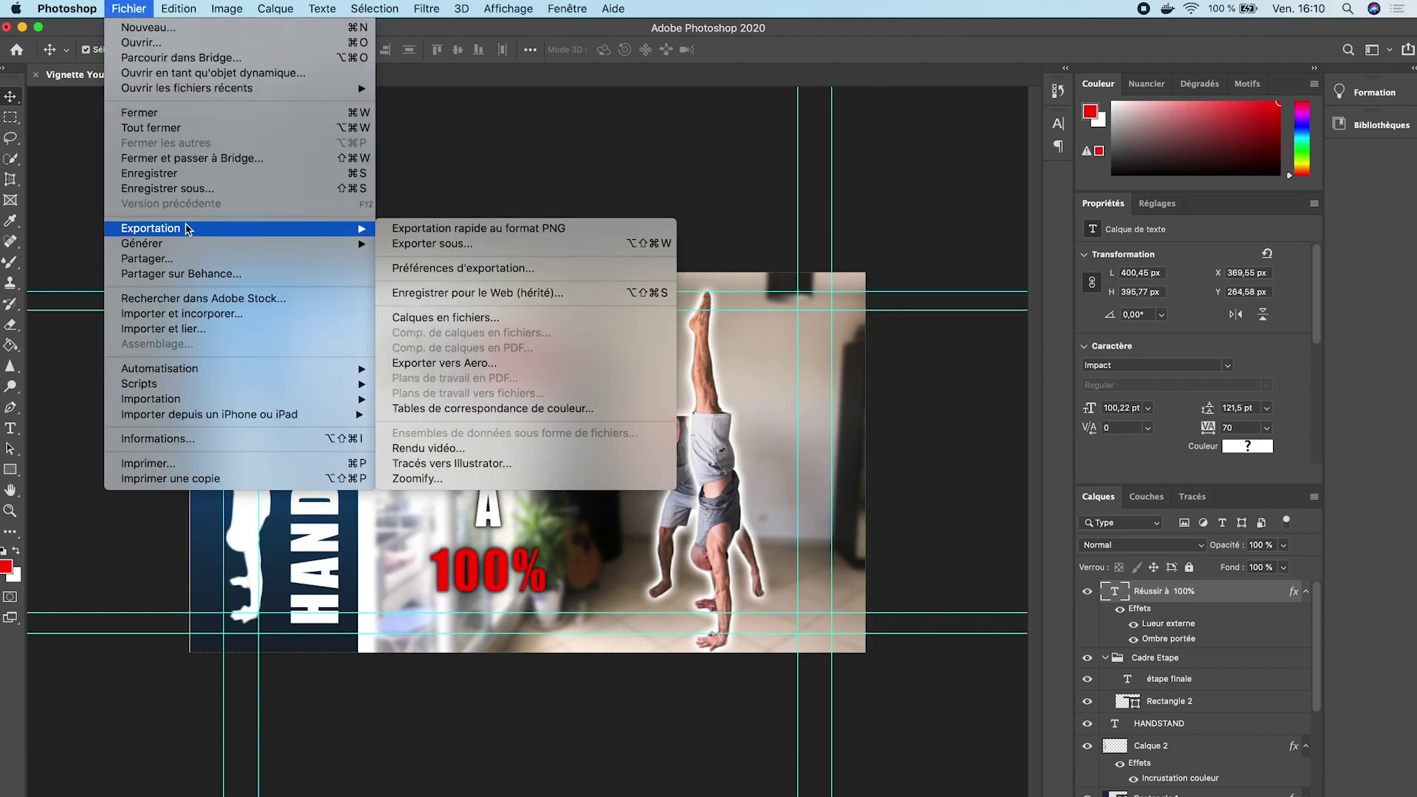
left_click(455, 293)
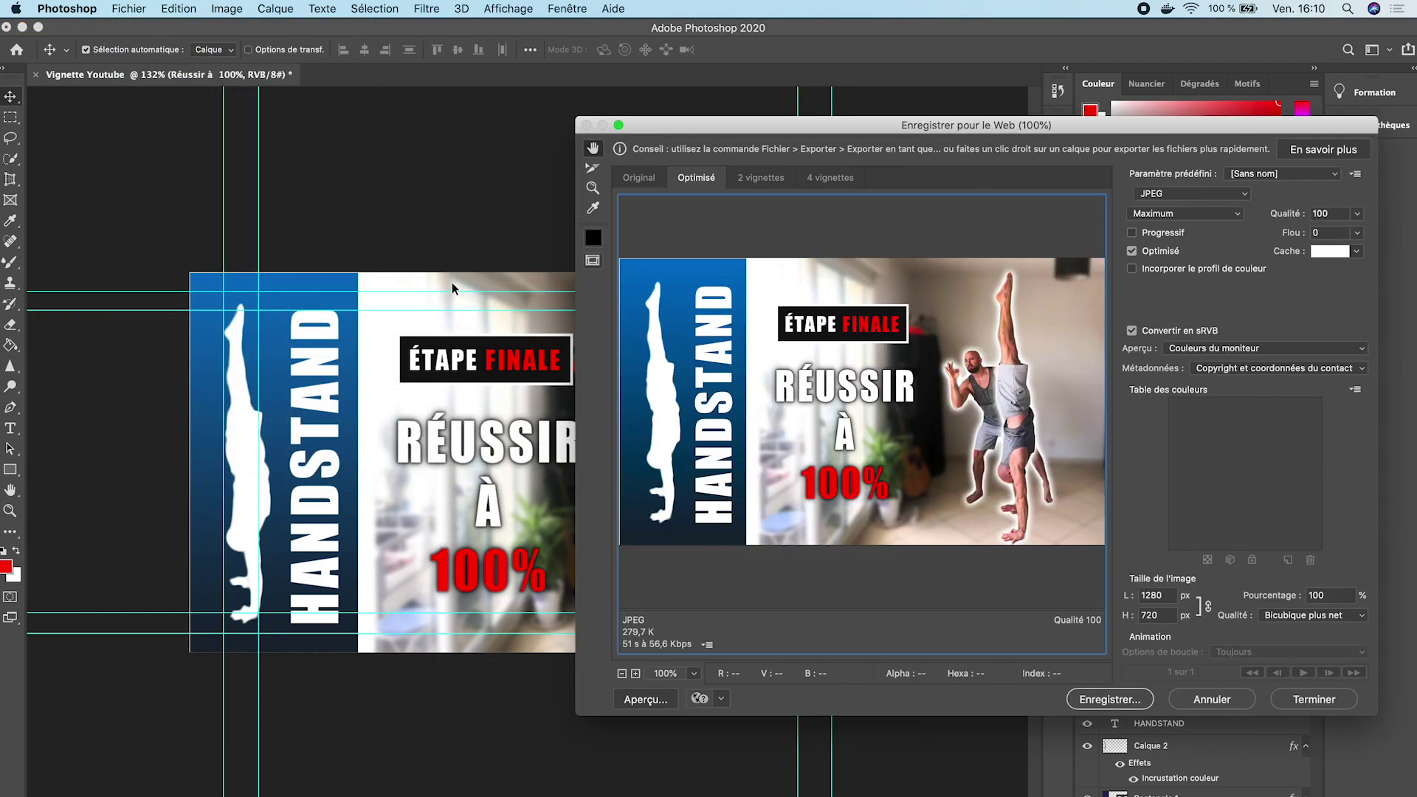
left_click(1192, 214)
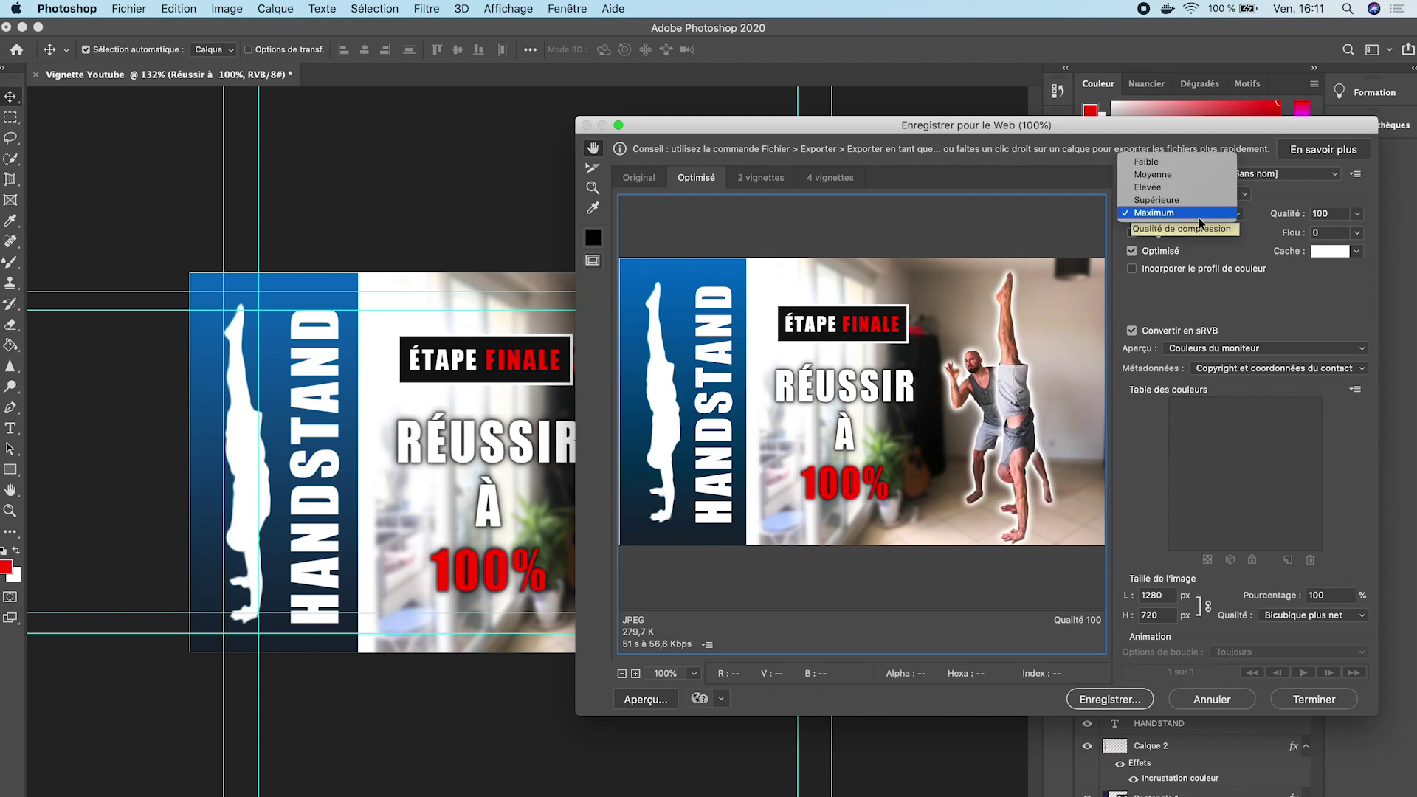
left_click(1220, 258)
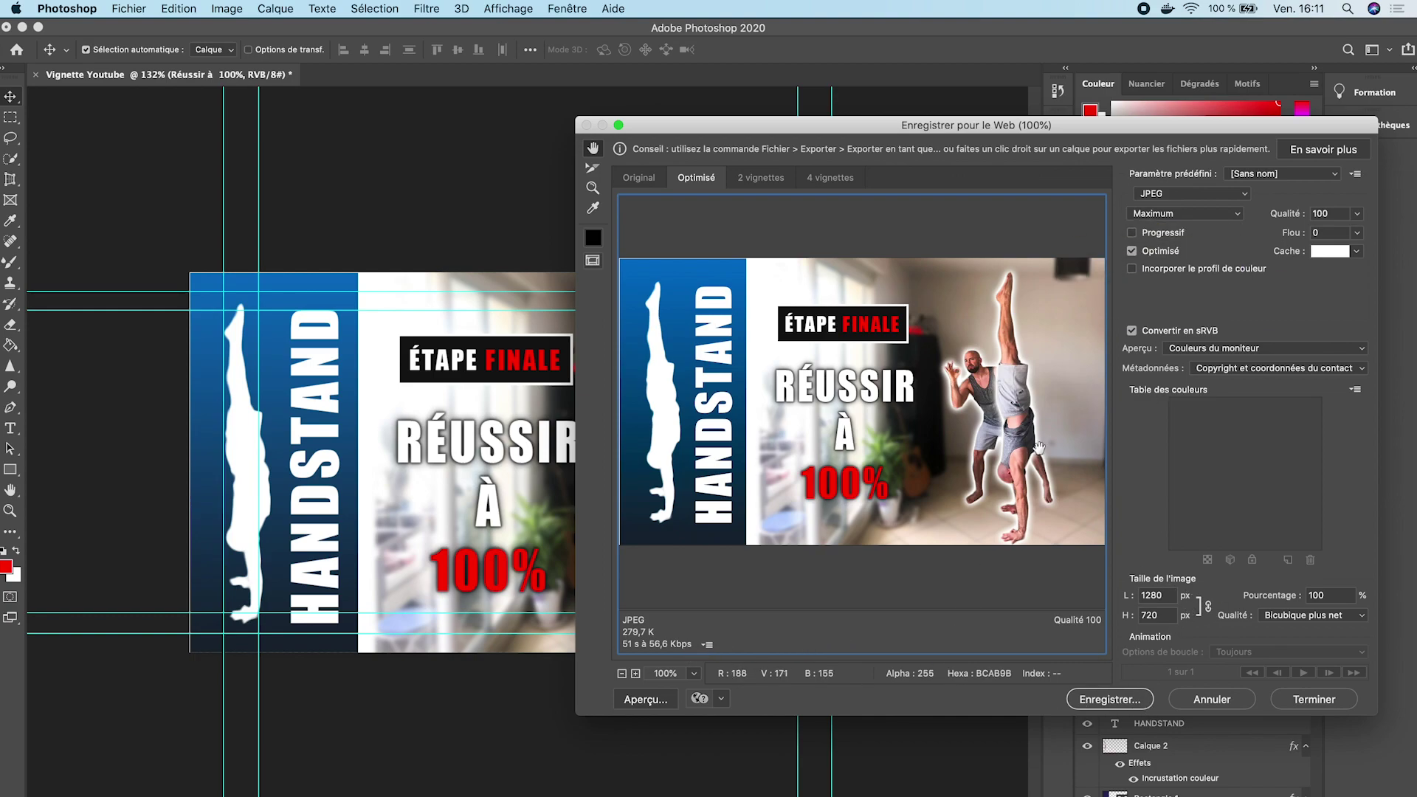
Save the optimized JPEG copy in the Photoshop folder as Vignette-Youtube.jpg.
left_click(1121, 707)
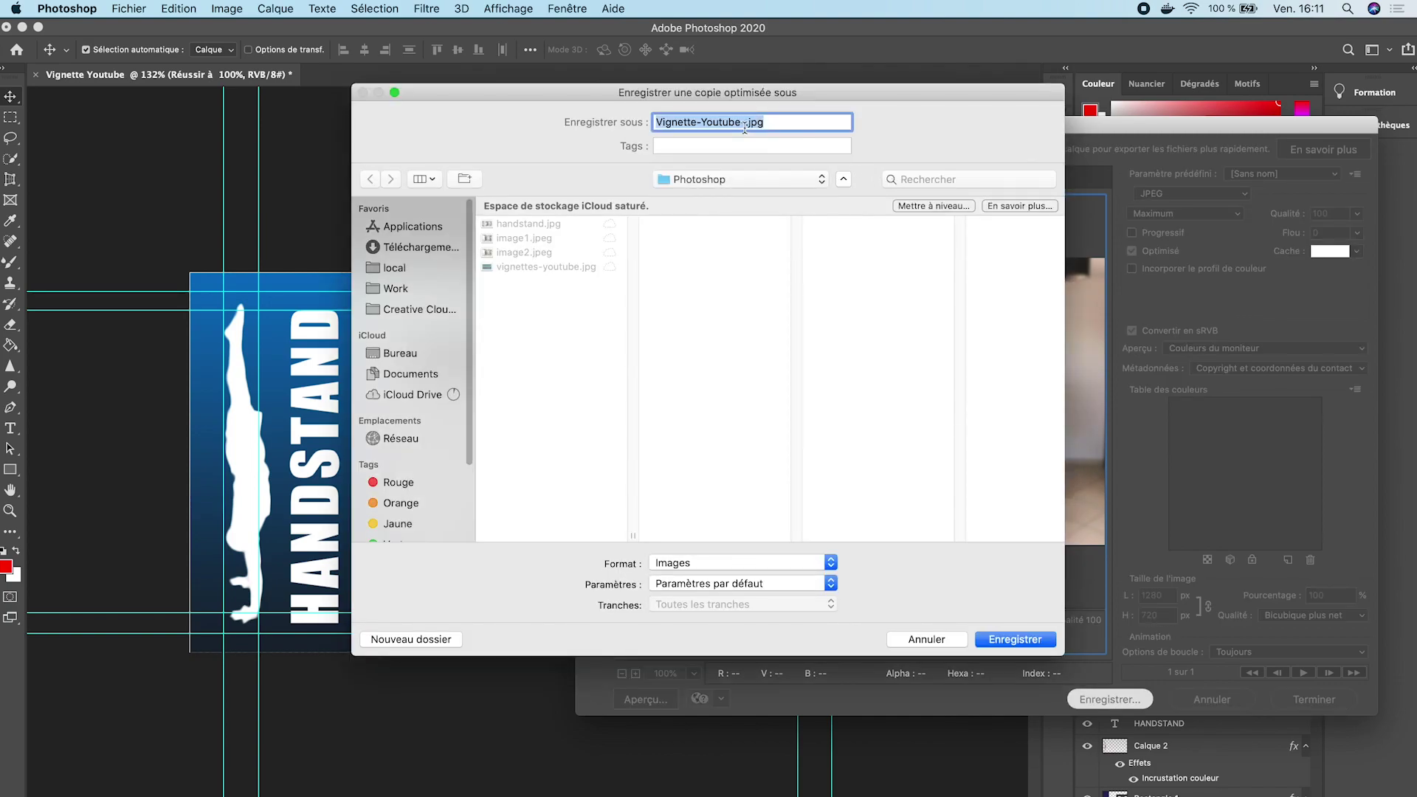
left_click(745, 124)
left_click_drag(744, 122, 636, 124)
type("Vignette Youtube")
key("Return")
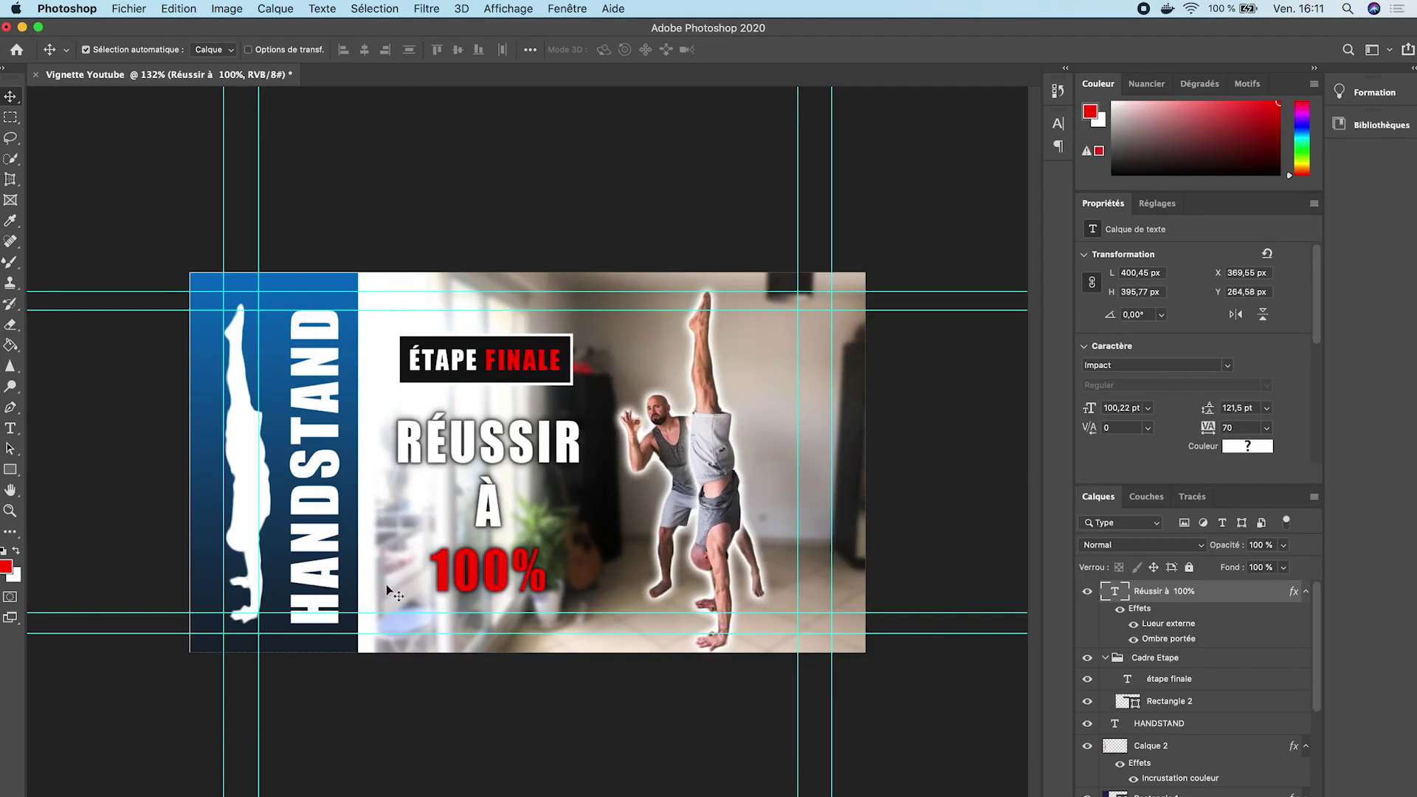
Switch to Finder and open the Photoshop folder inside Documents > Youtube to check the exported thumbnail.
left_click(310, 796)
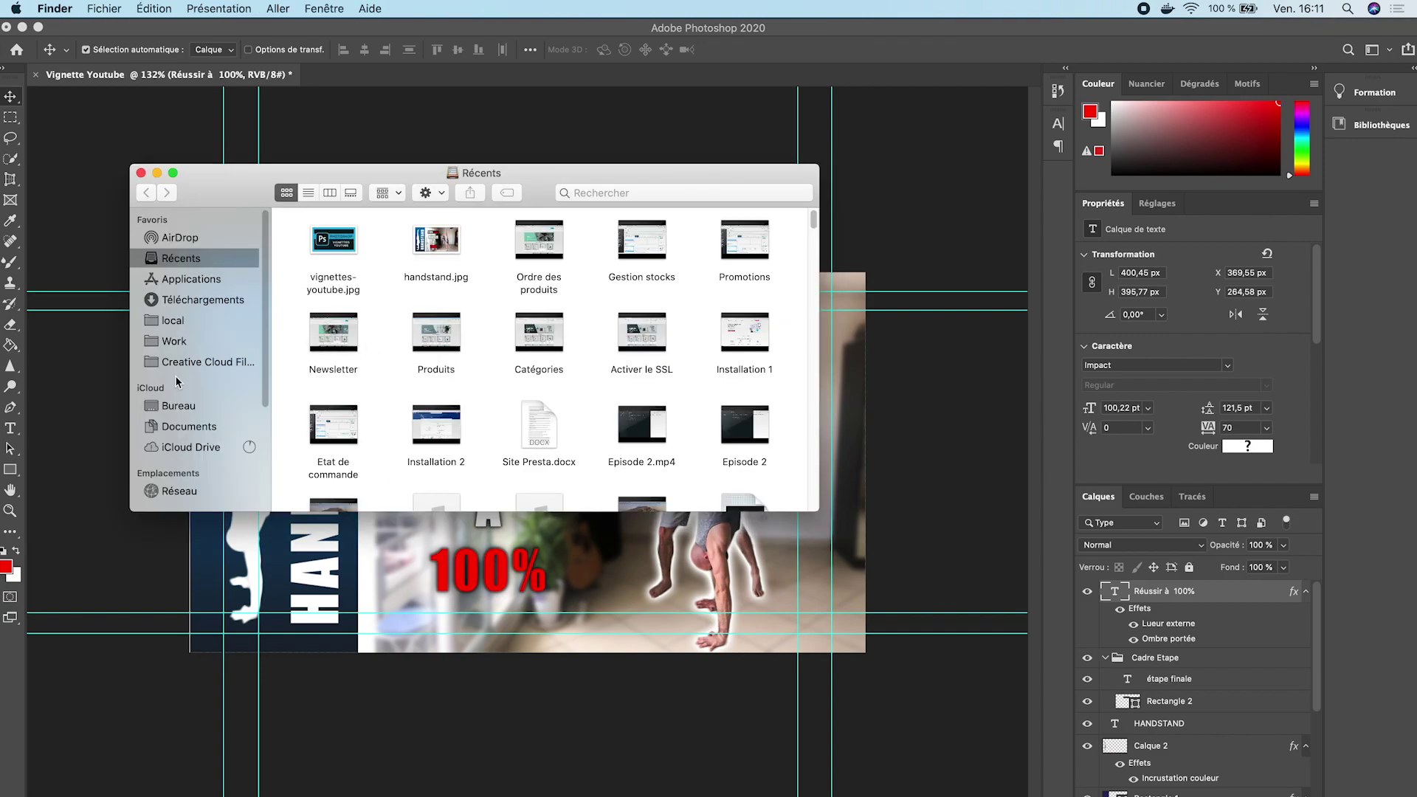
scroll(196, 414, "down", 3)
left_click(188, 327)
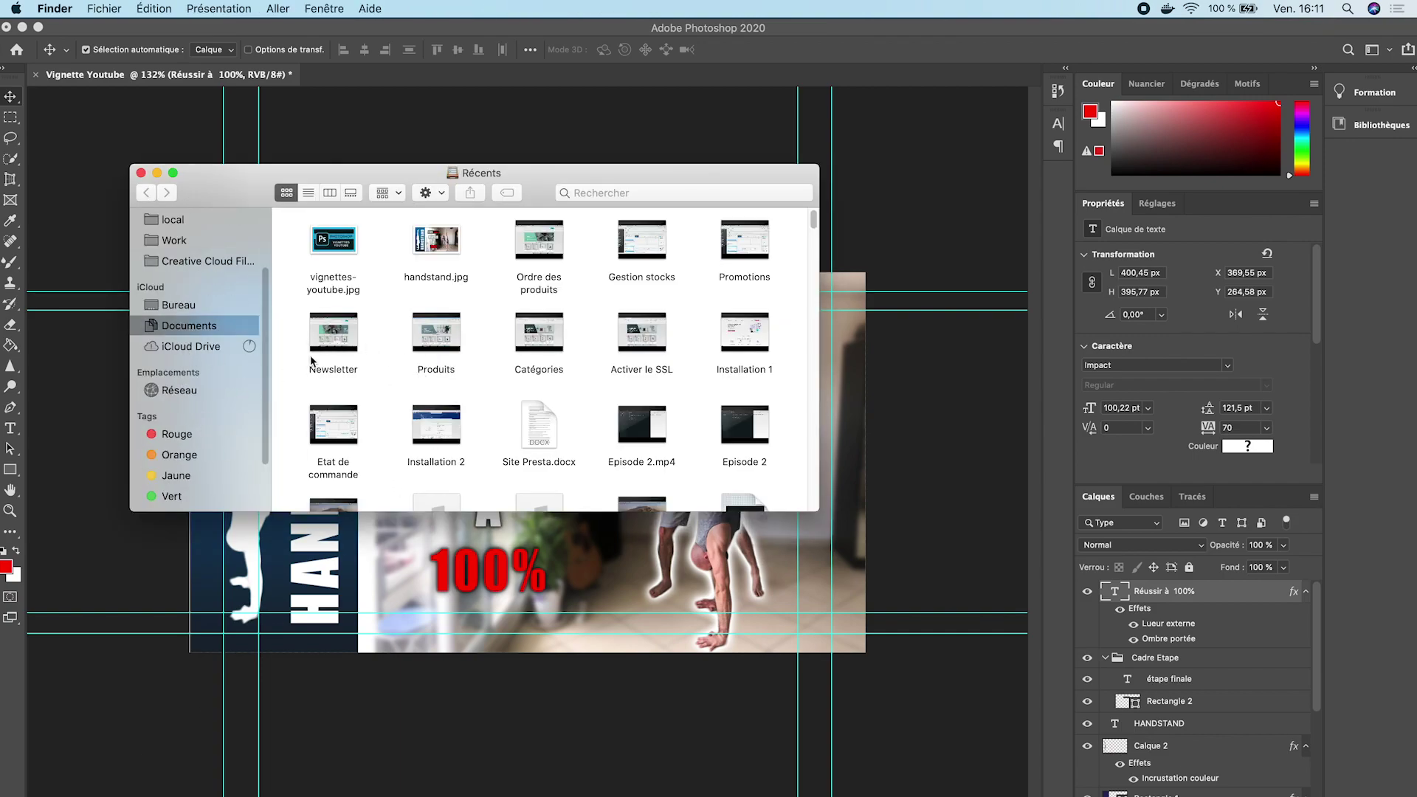
scroll(433, 466, "down", 5)
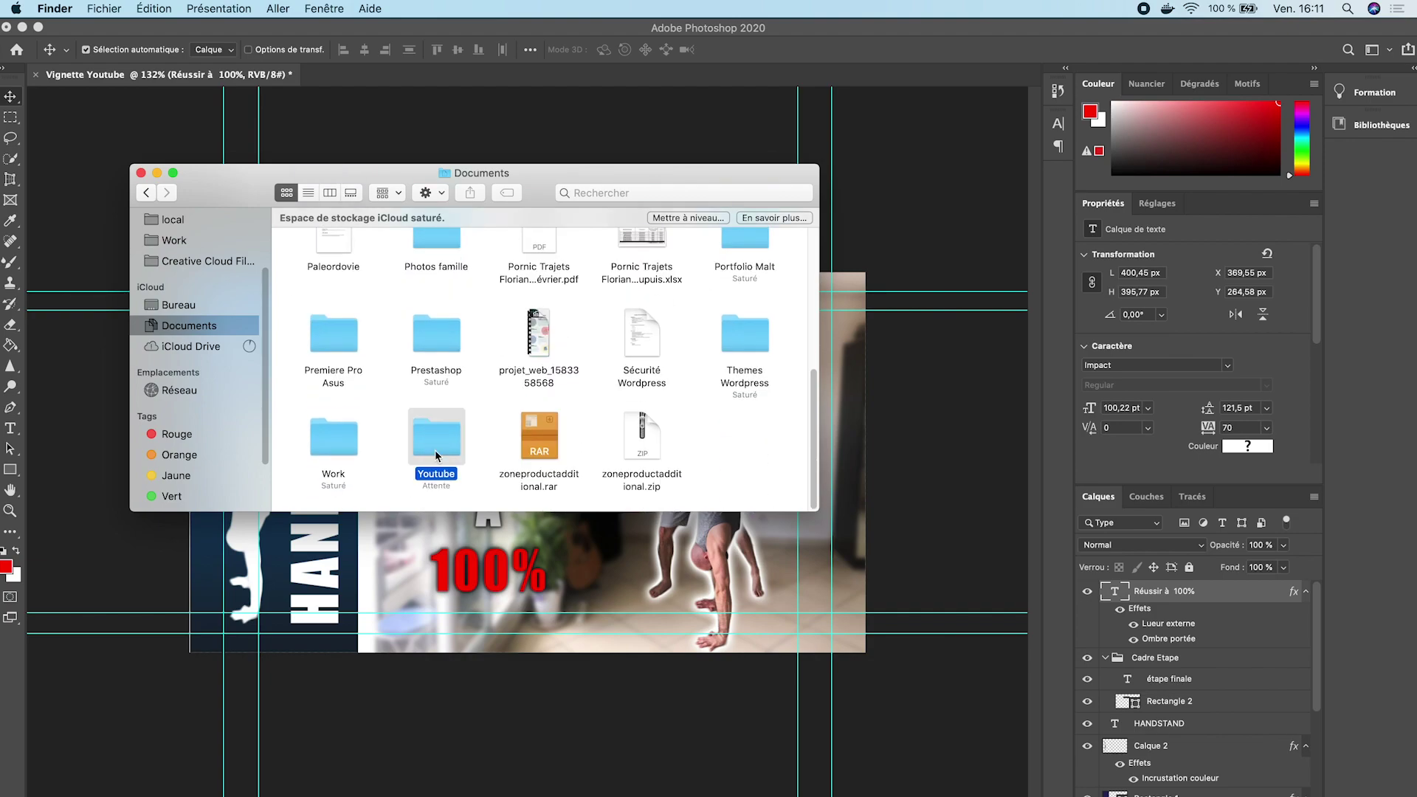
double_click(435, 450)
double_click(686, 264)
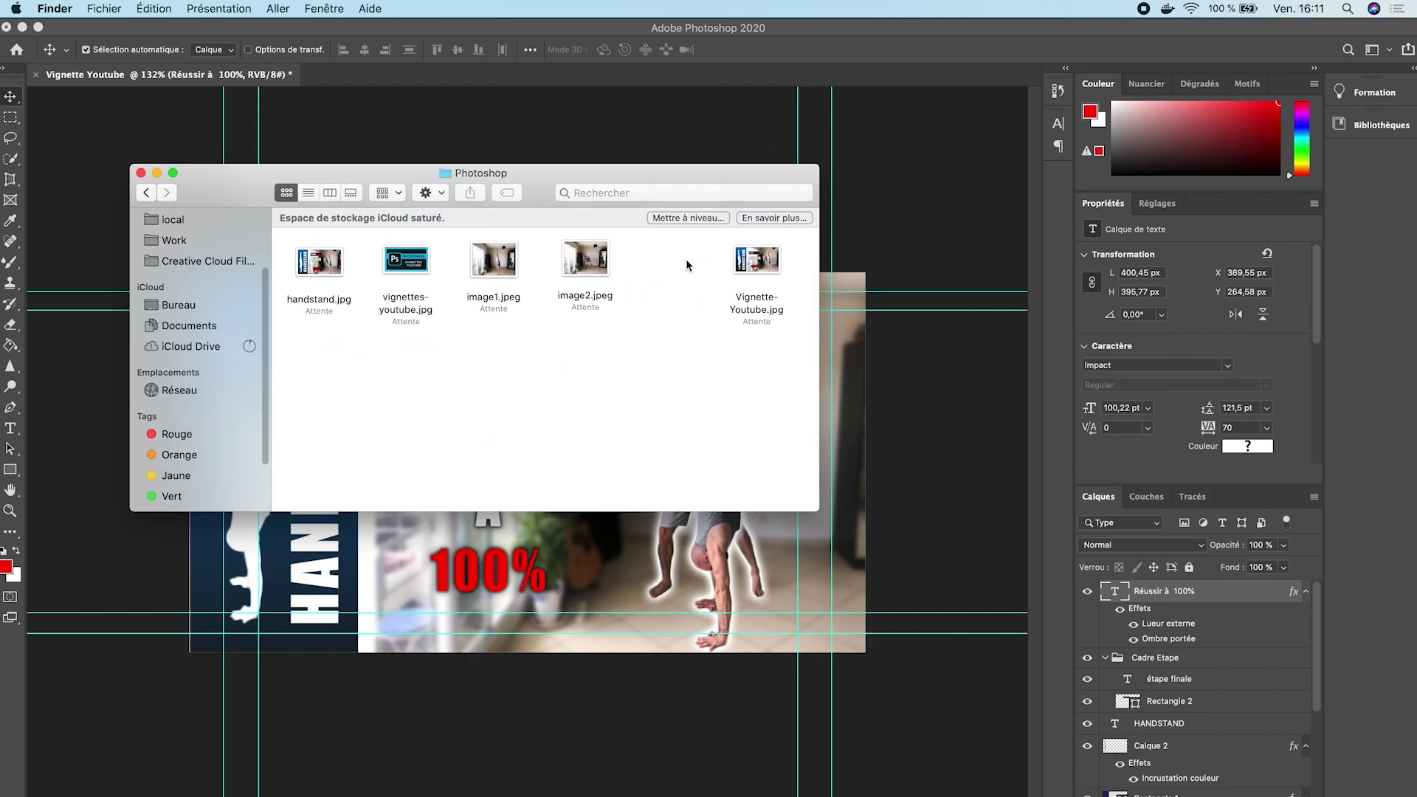
Preview the exported Vignette-Youtube.jpg, check vignettes-youtube.jpg in the same folder, and put the Finder window away.
double_click(732, 256)
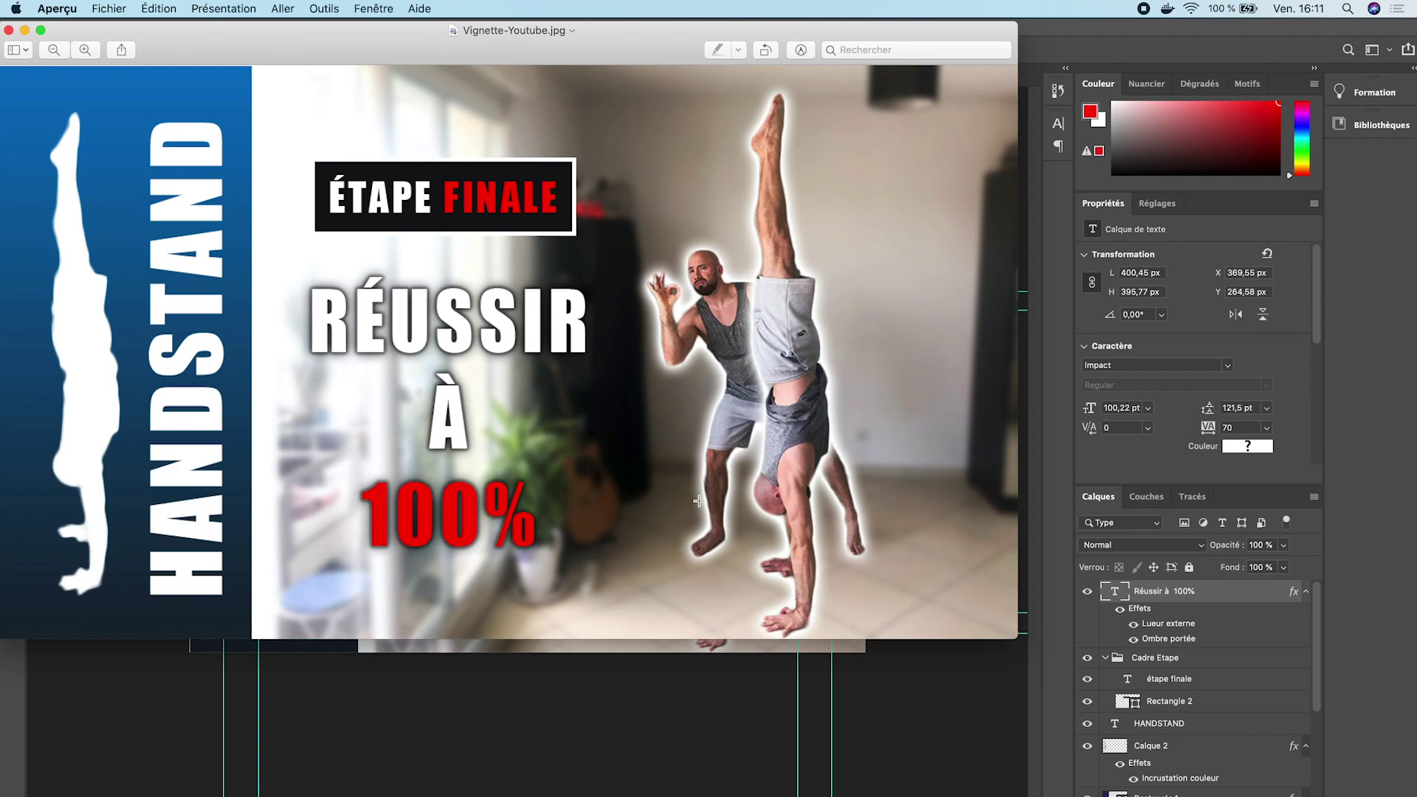
left_click(9, 31)
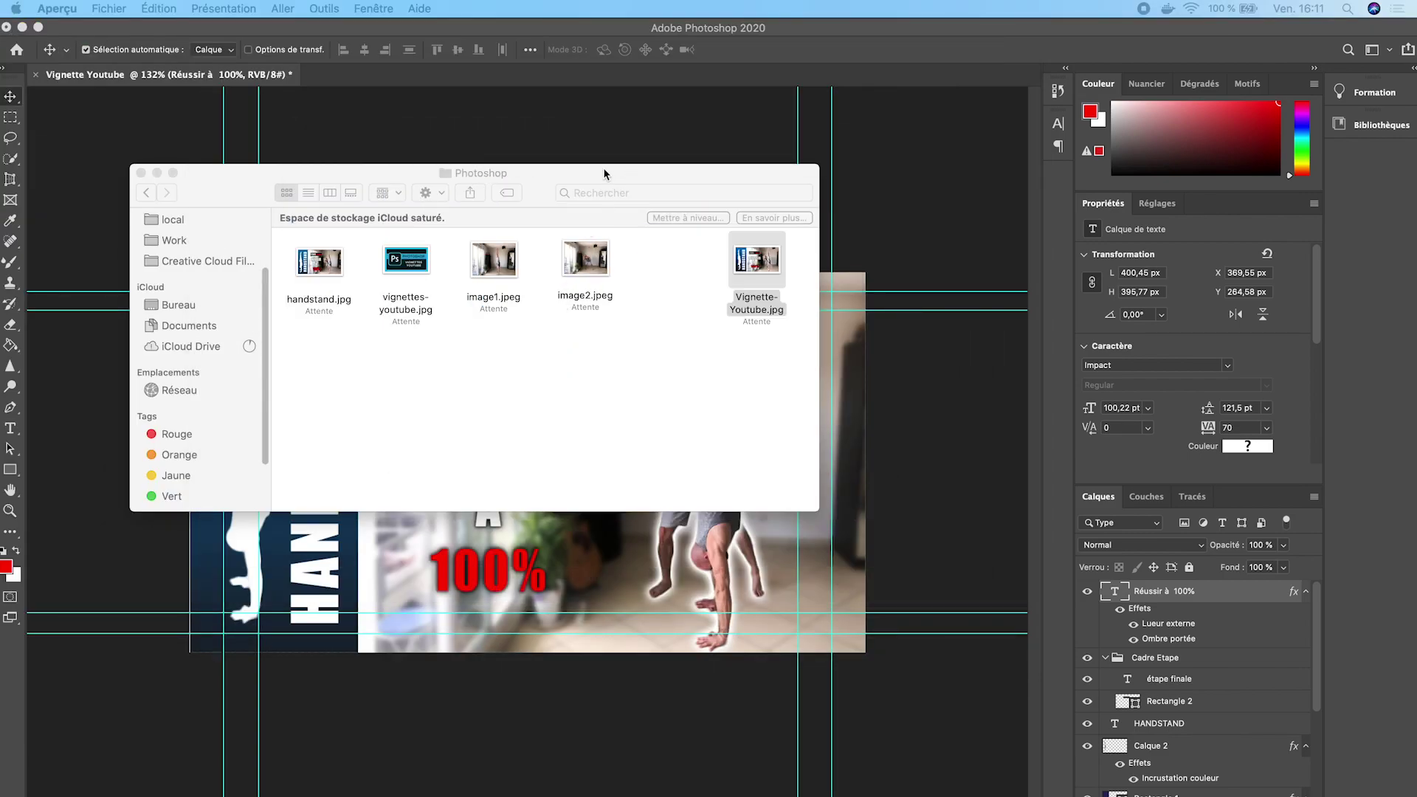
left_click_drag(605, 174, 752, 179)
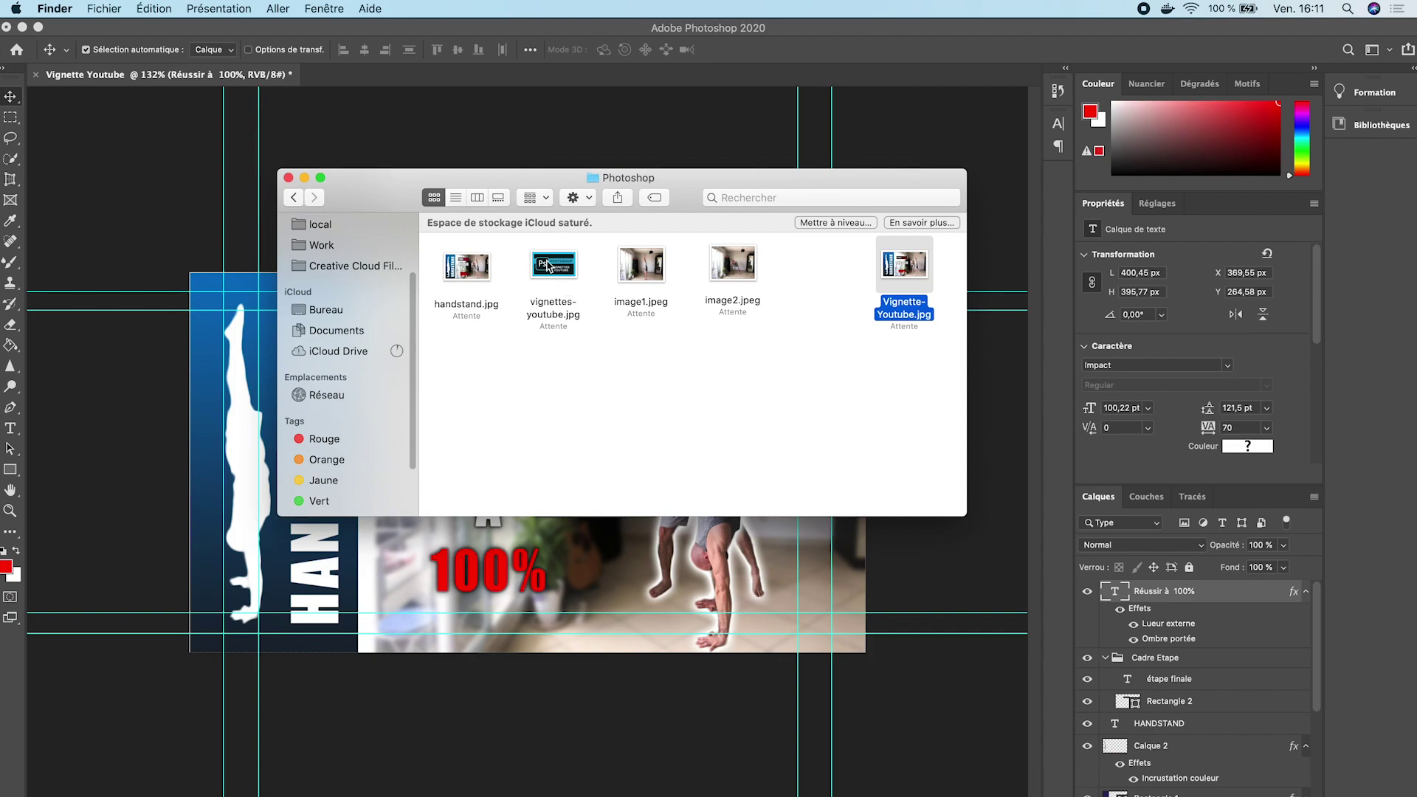
left_click(547, 270)
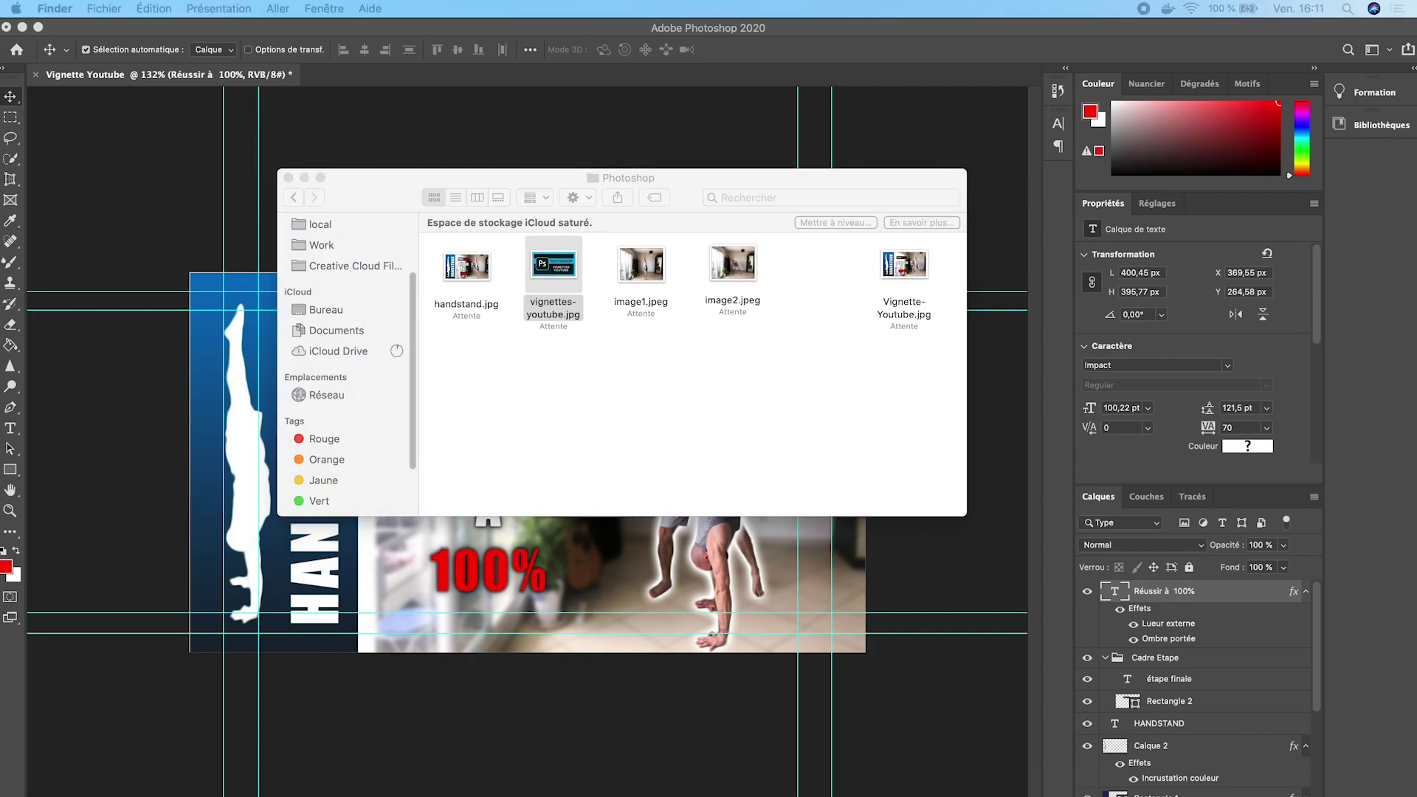
key("space")
left_click(304, 178)
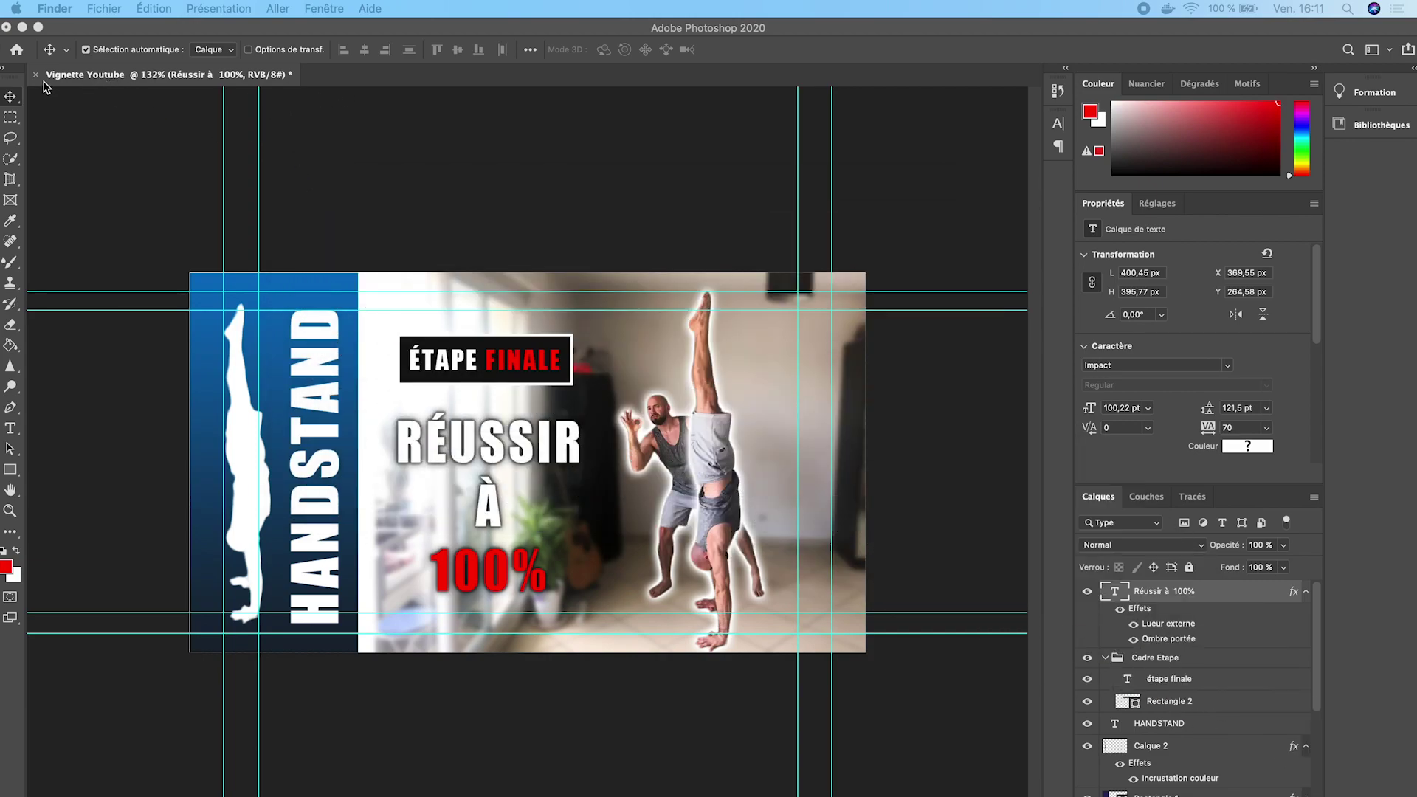
Create a new Photoshop document from the HDV/HDTV 720 p film and video preset, 1280 x 720 px at 72 ppi.
left_click(65, 124)
left_click(130, 9)
left_click(145, 30)
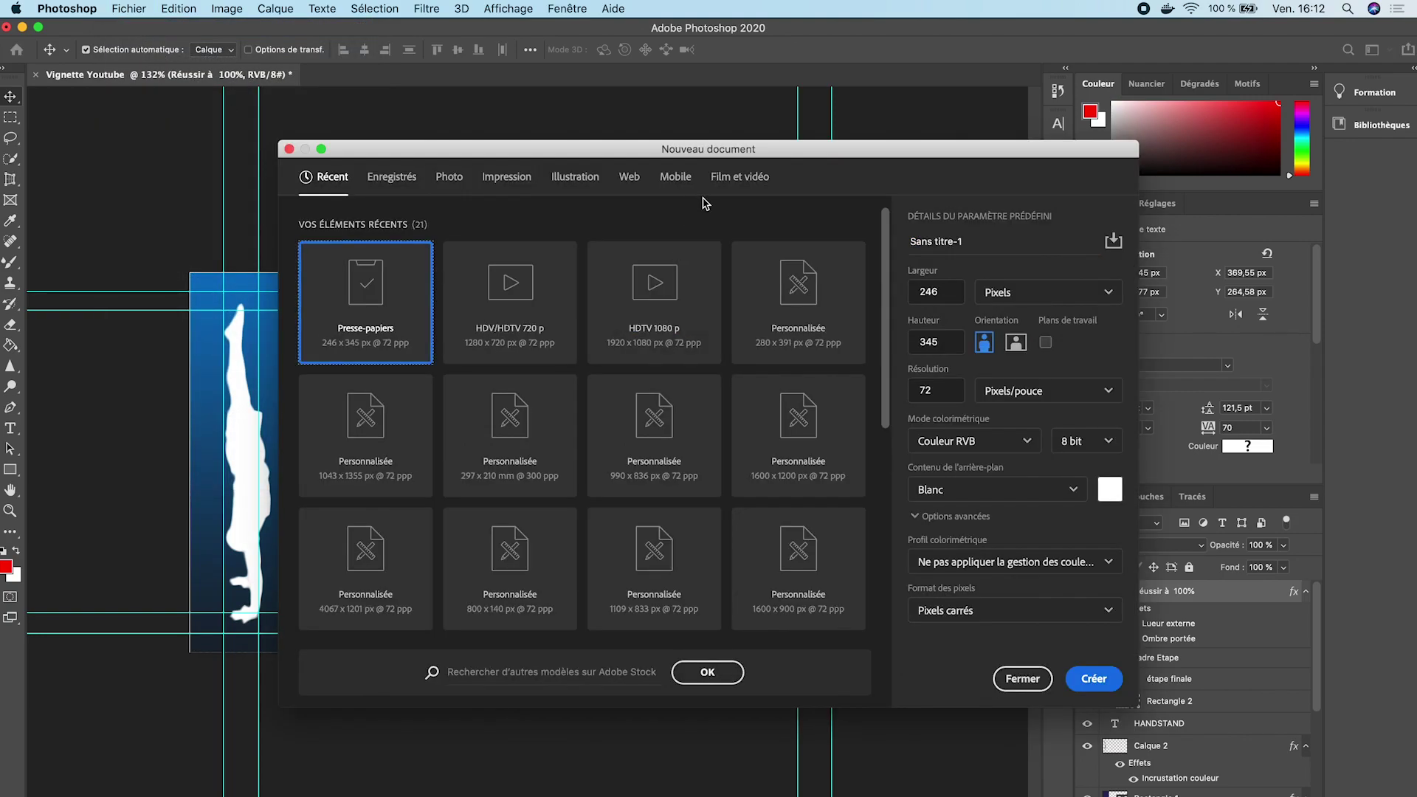
left_click(734, 180)
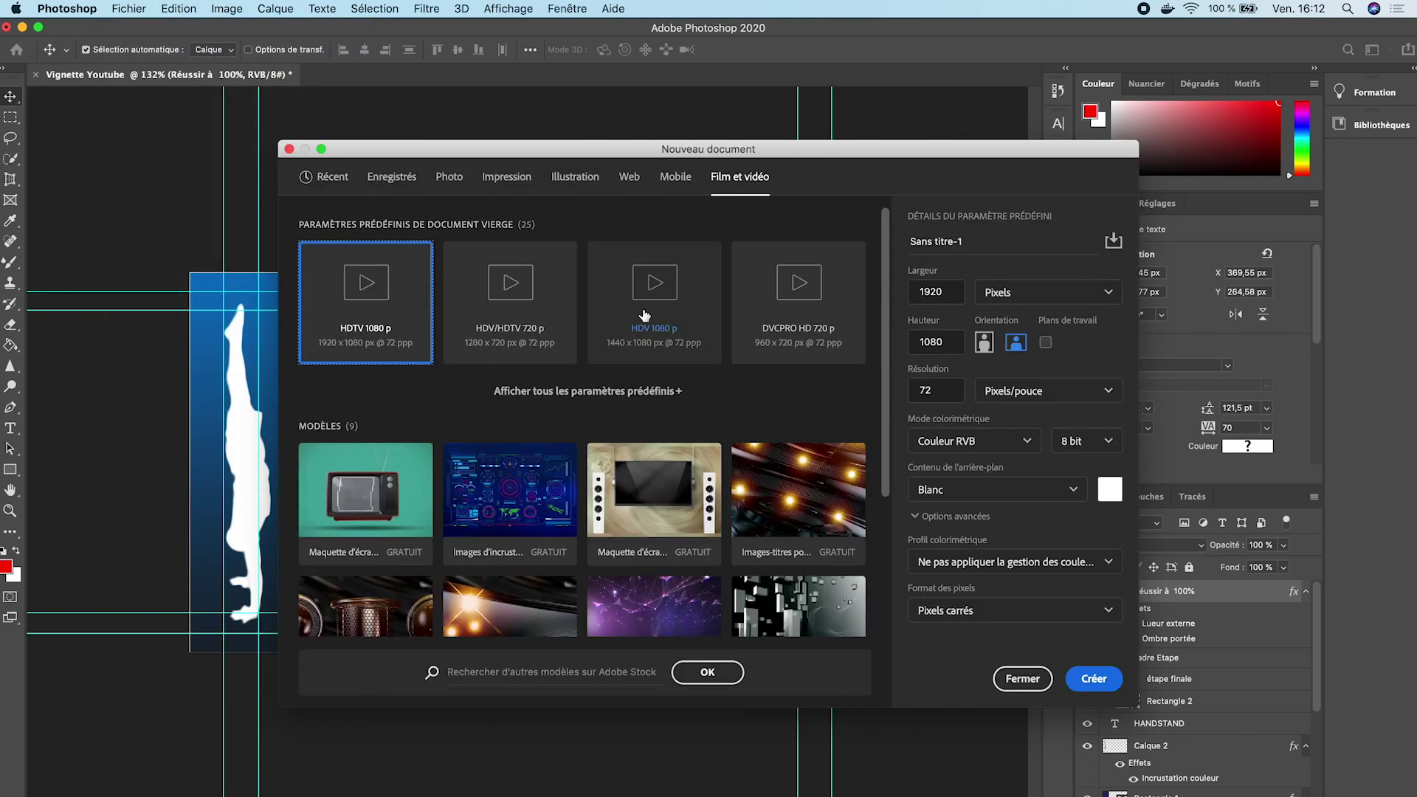
left_click(535, 302)
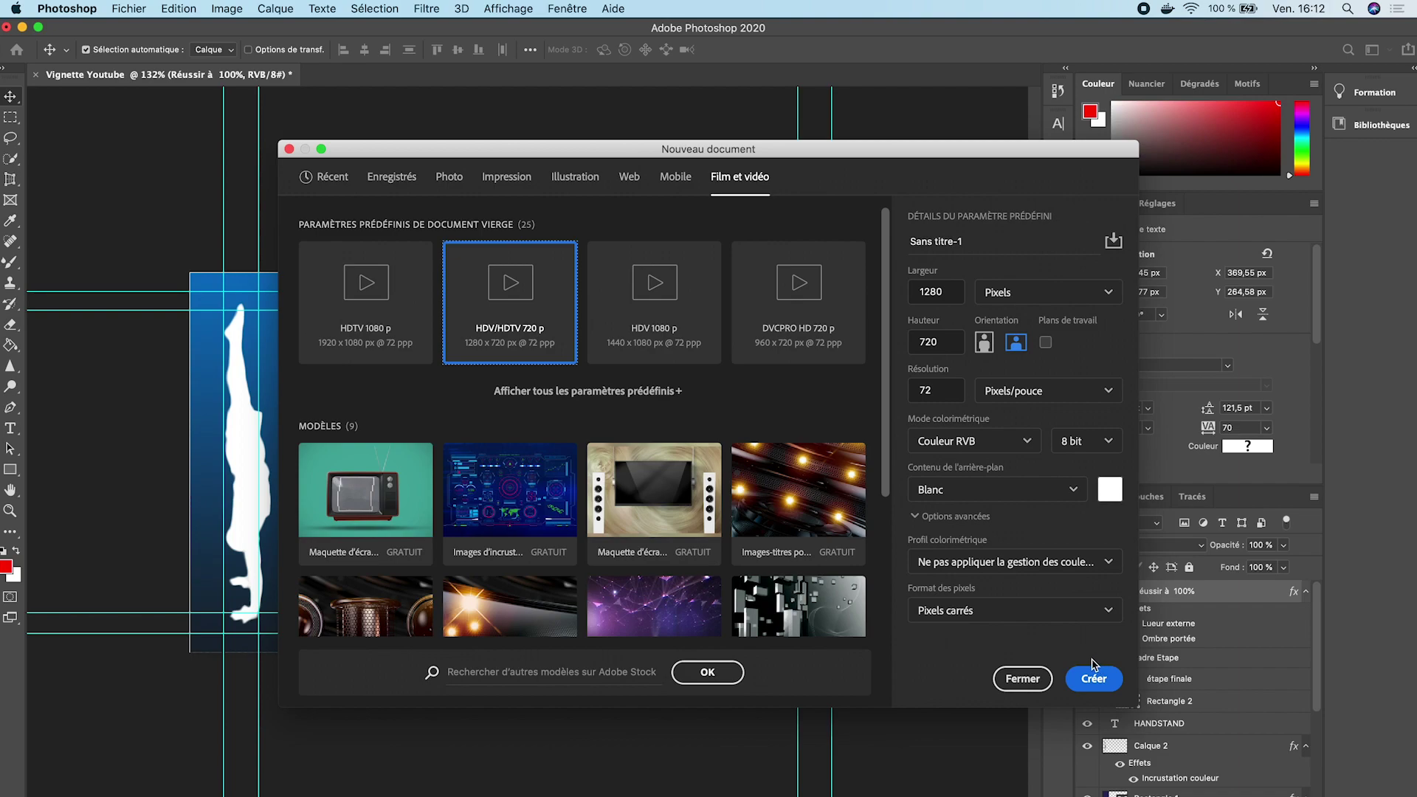
left_click(1089, 685)
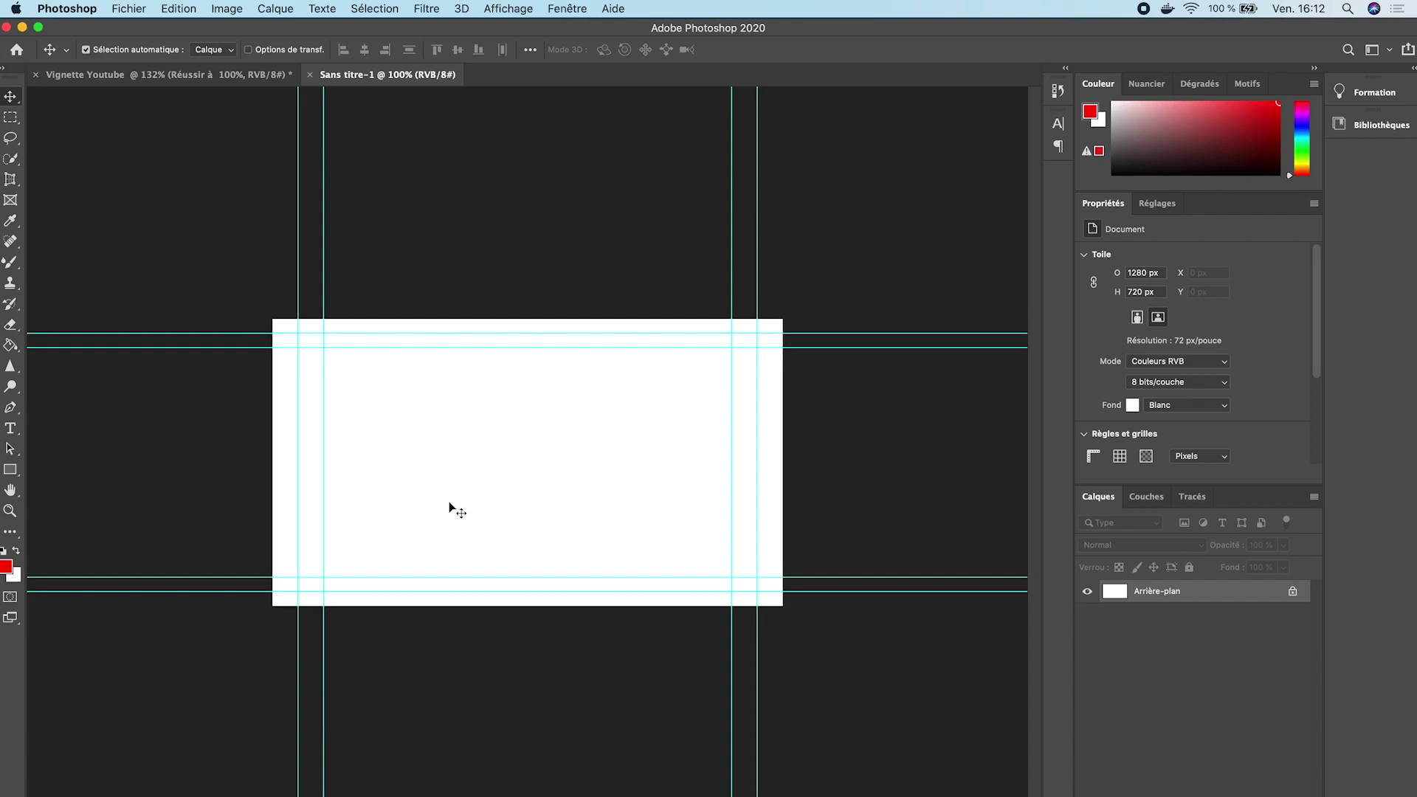
Draw a red rectangle of about 1152 x 648 px spanning the outermost guides of the blank canvas.
left_click(11, 470)
scroll(374, 361, "up", 3)
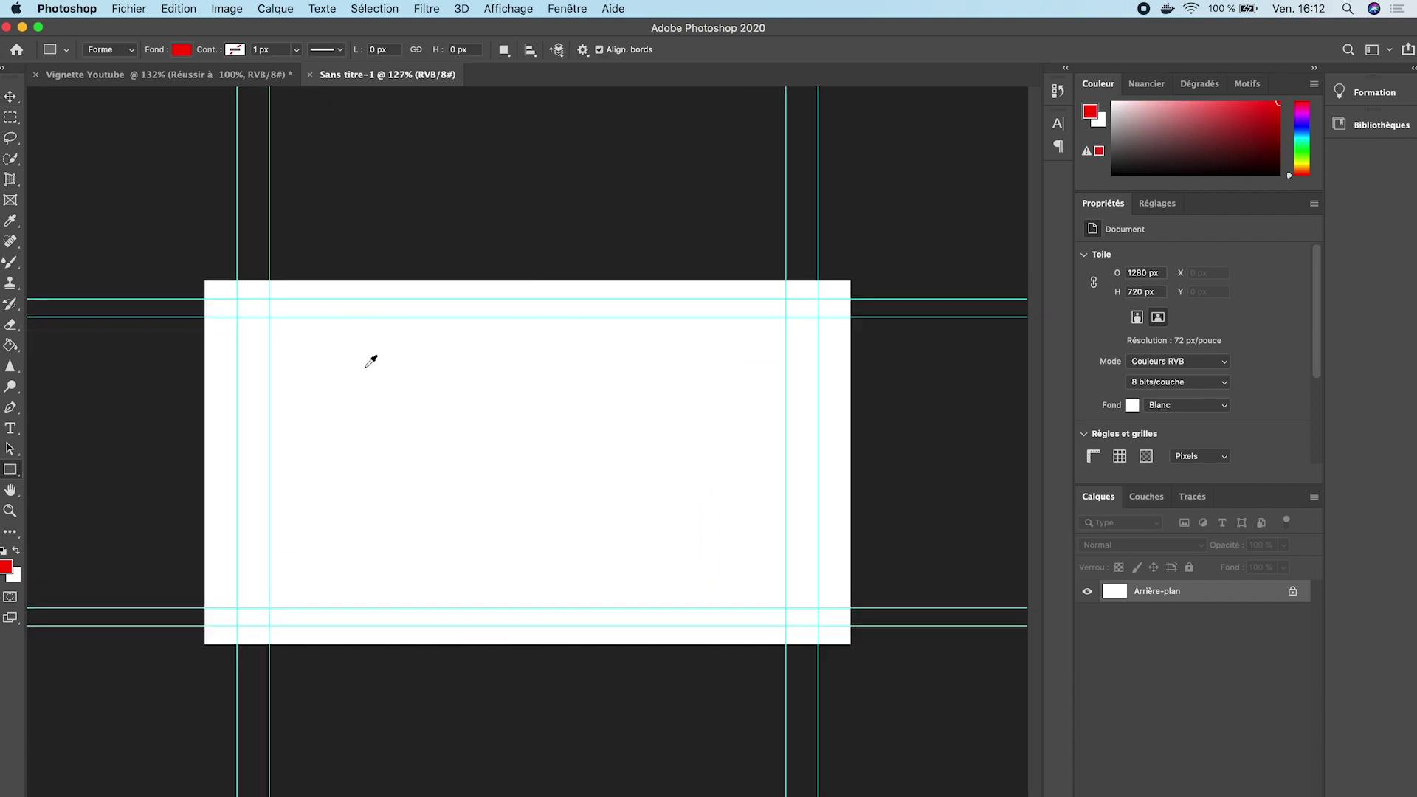
left_click_drag(240, 304, 816, 627)
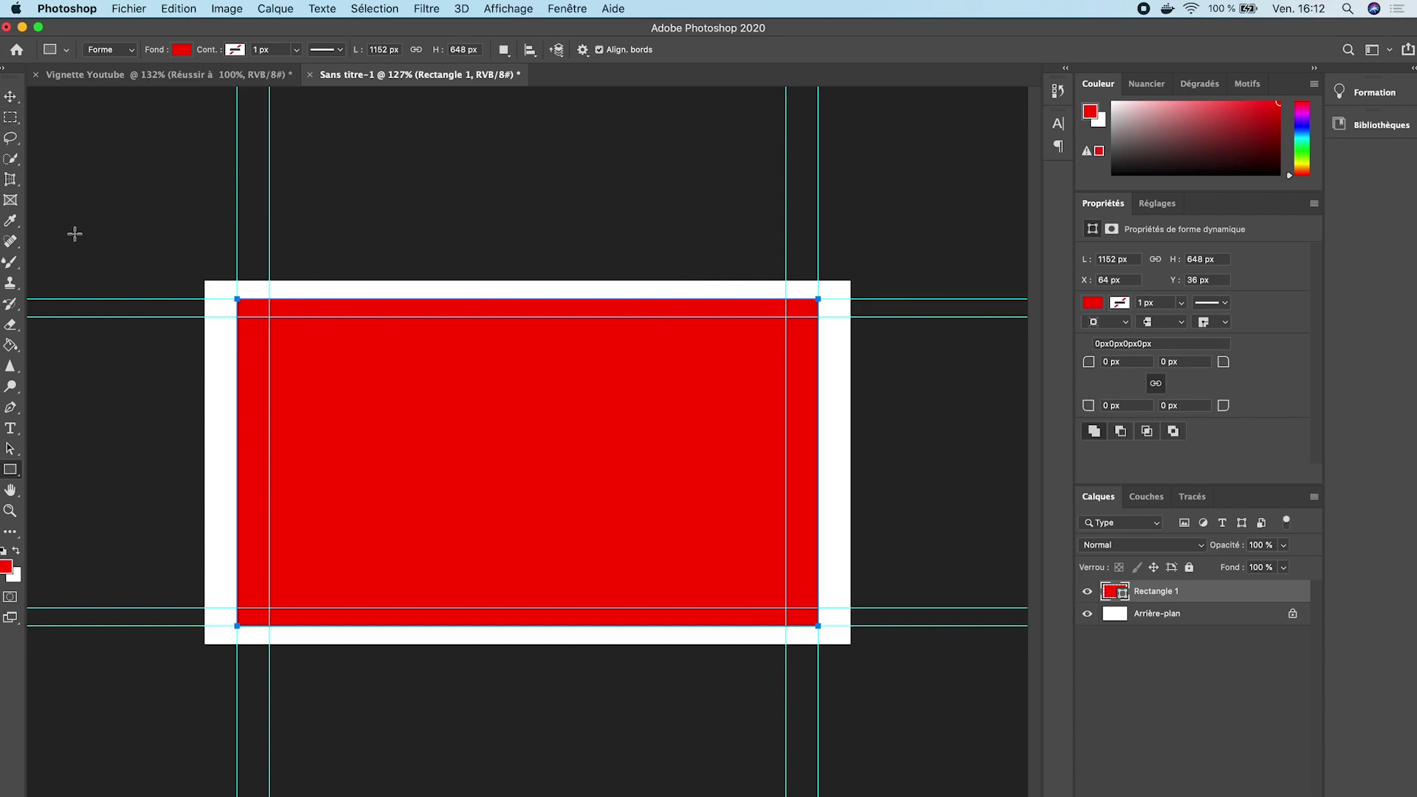
Draw a second rectangle of about 1283 x 721 px covering the whole canvas and fill it with orange.
left_click_drag(205, 280, 851, 643)
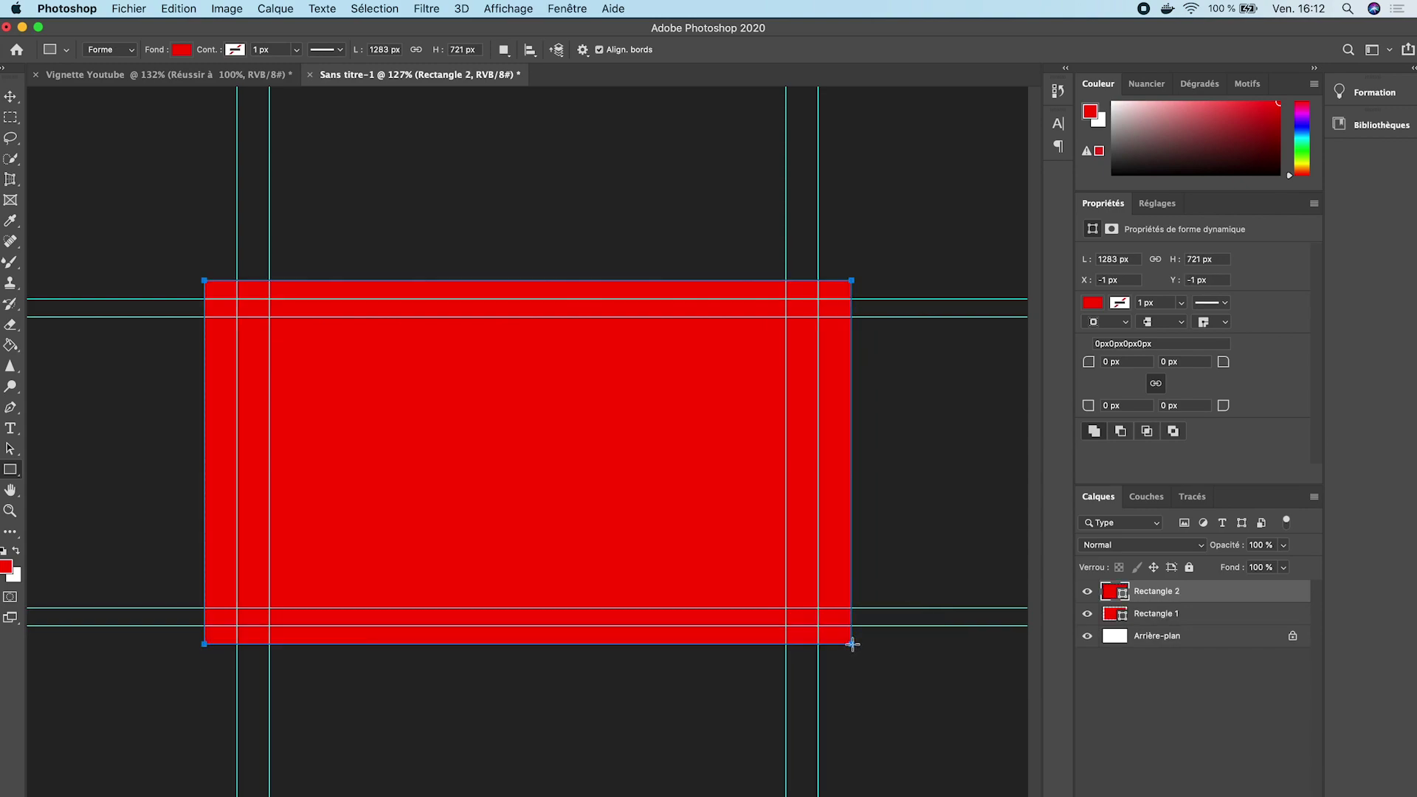
left_click(1092, 307)
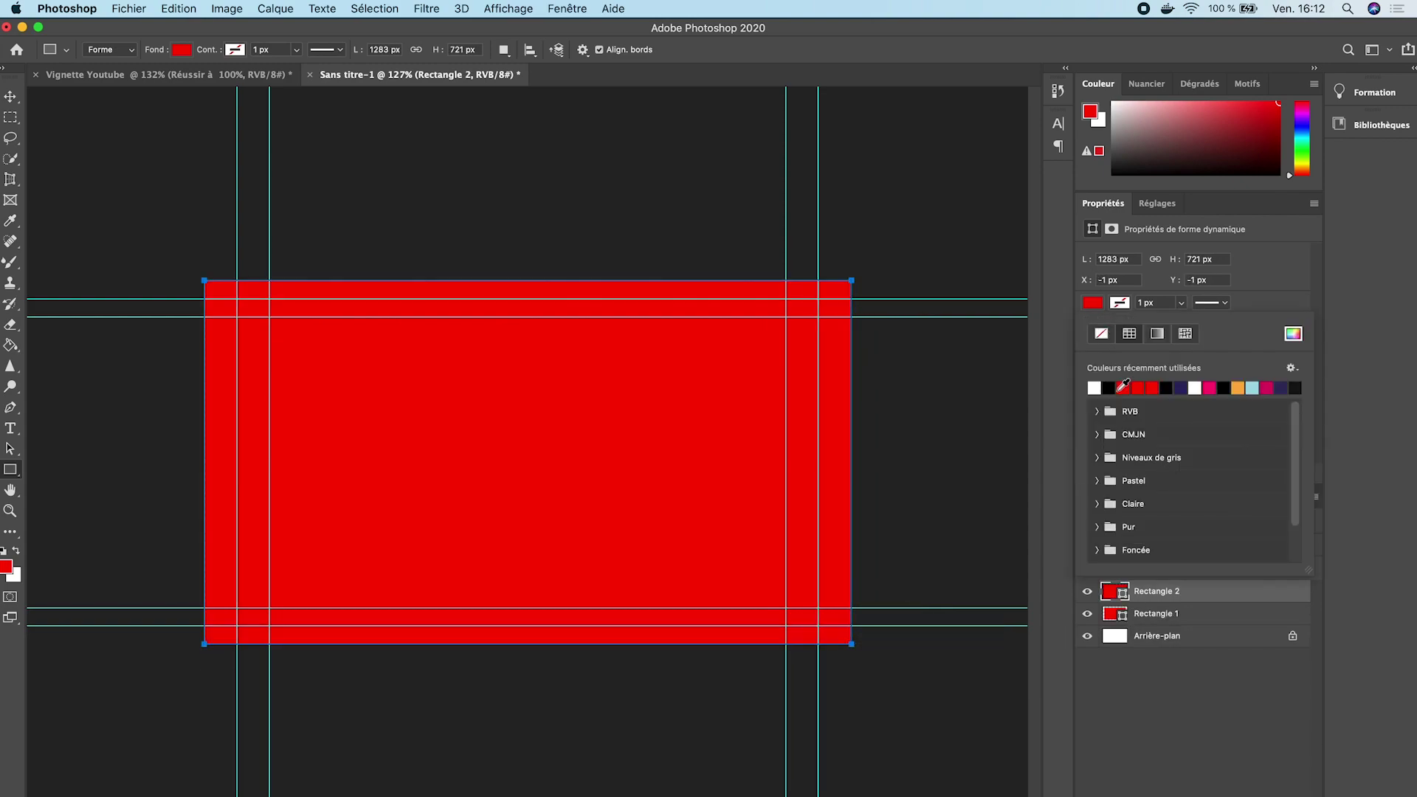
left_click(1238, 388)
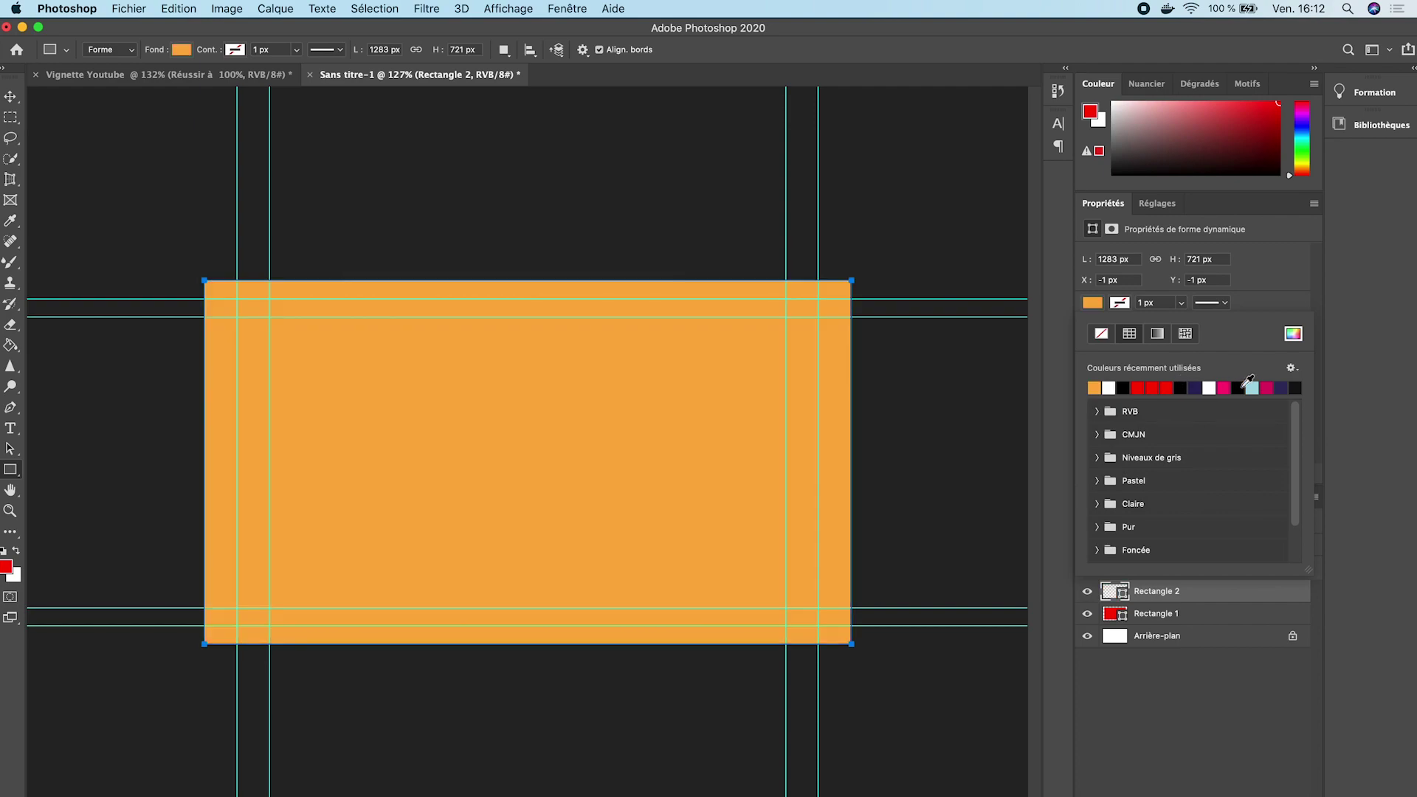
Move the orange Rectangle 2 layer below Rectangle 1 and deselect the layers.
left_click(10, 96)
left_click_drag(1139, 594, 1158, 613)
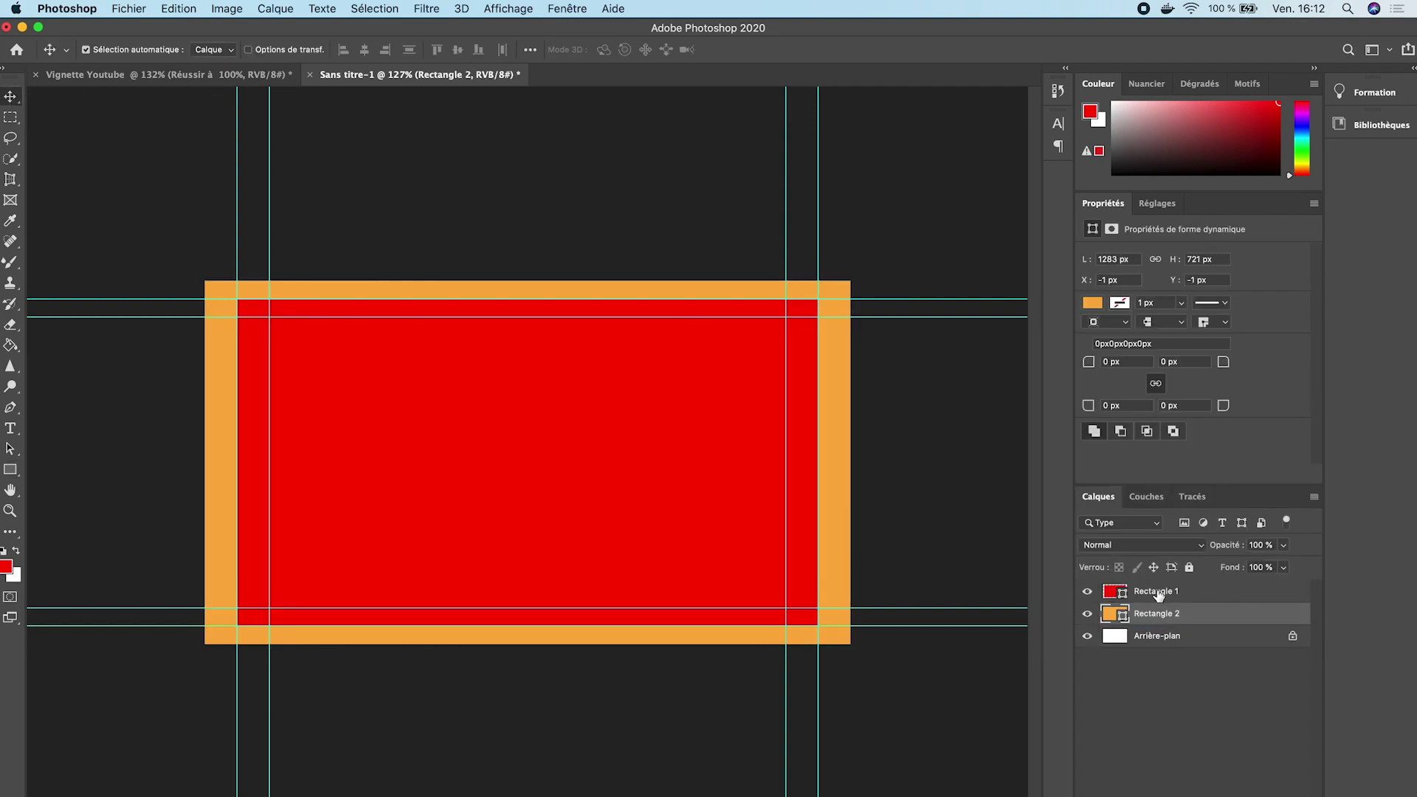
left_click(850, 703)
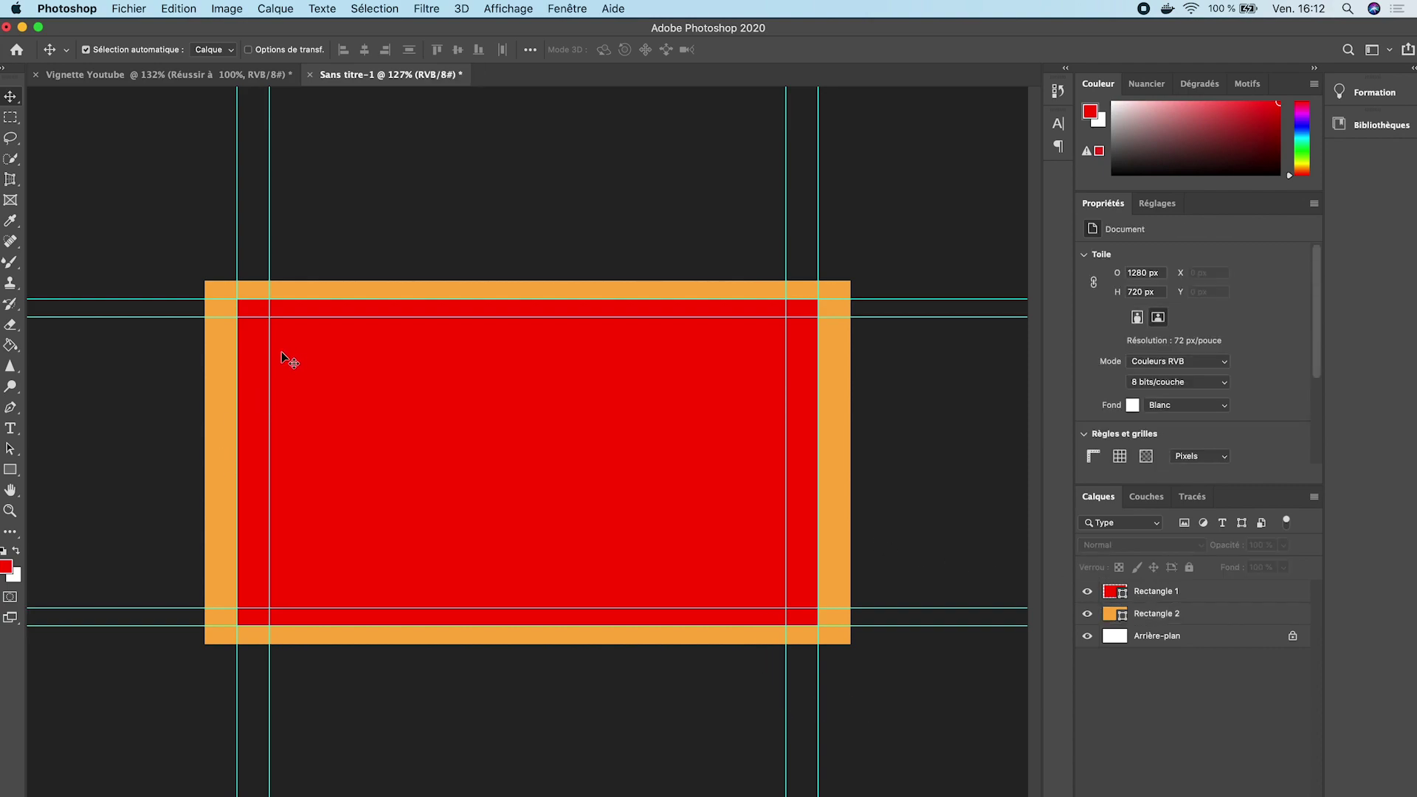
Reduce the red rectangle's height to 576 px so its upper and lower edges meet the inner horizontal guides.
left_click(406, 344)
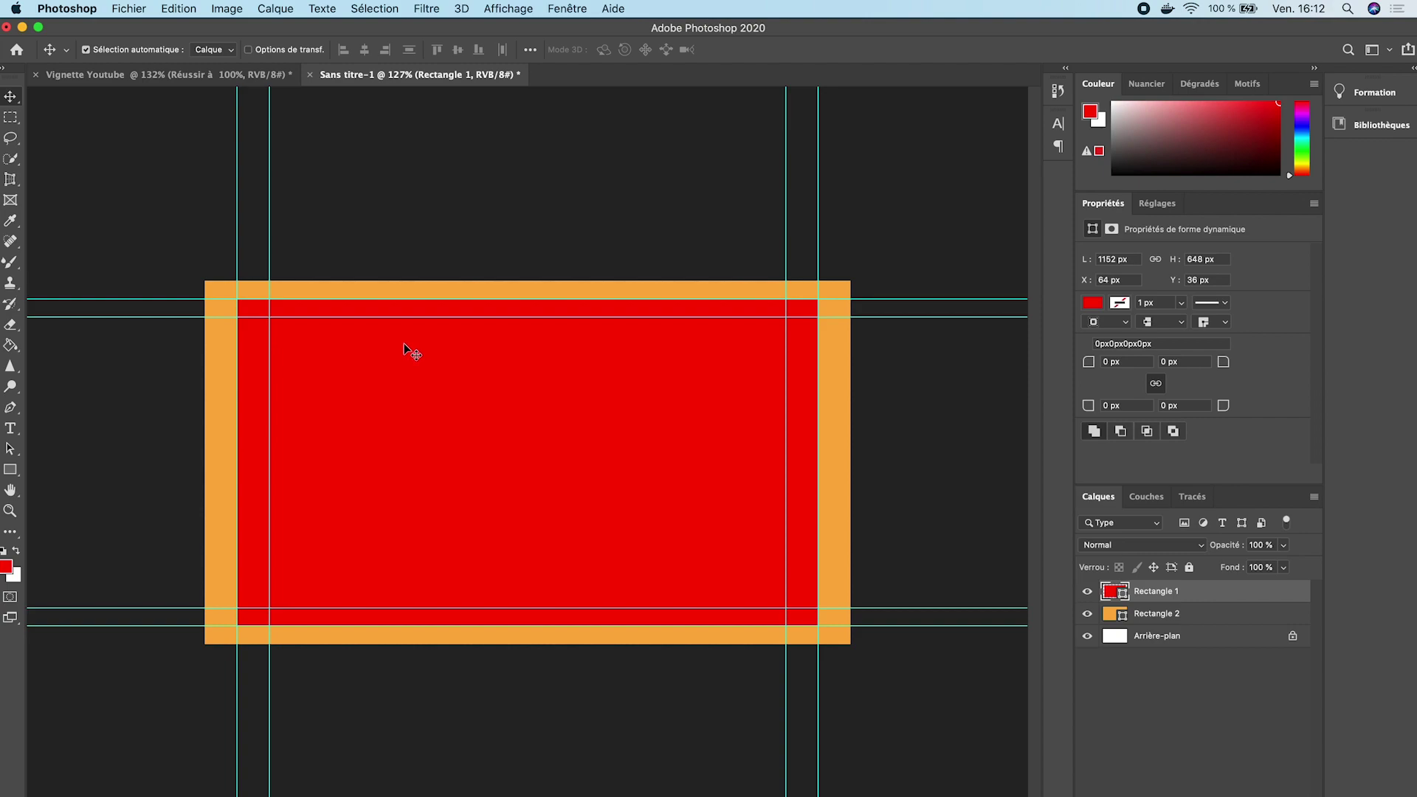
key("super+t")
left_click_drag(532, 298, 526, 319)
left_click_drag(527, 628, 525, 609)
key("Return")
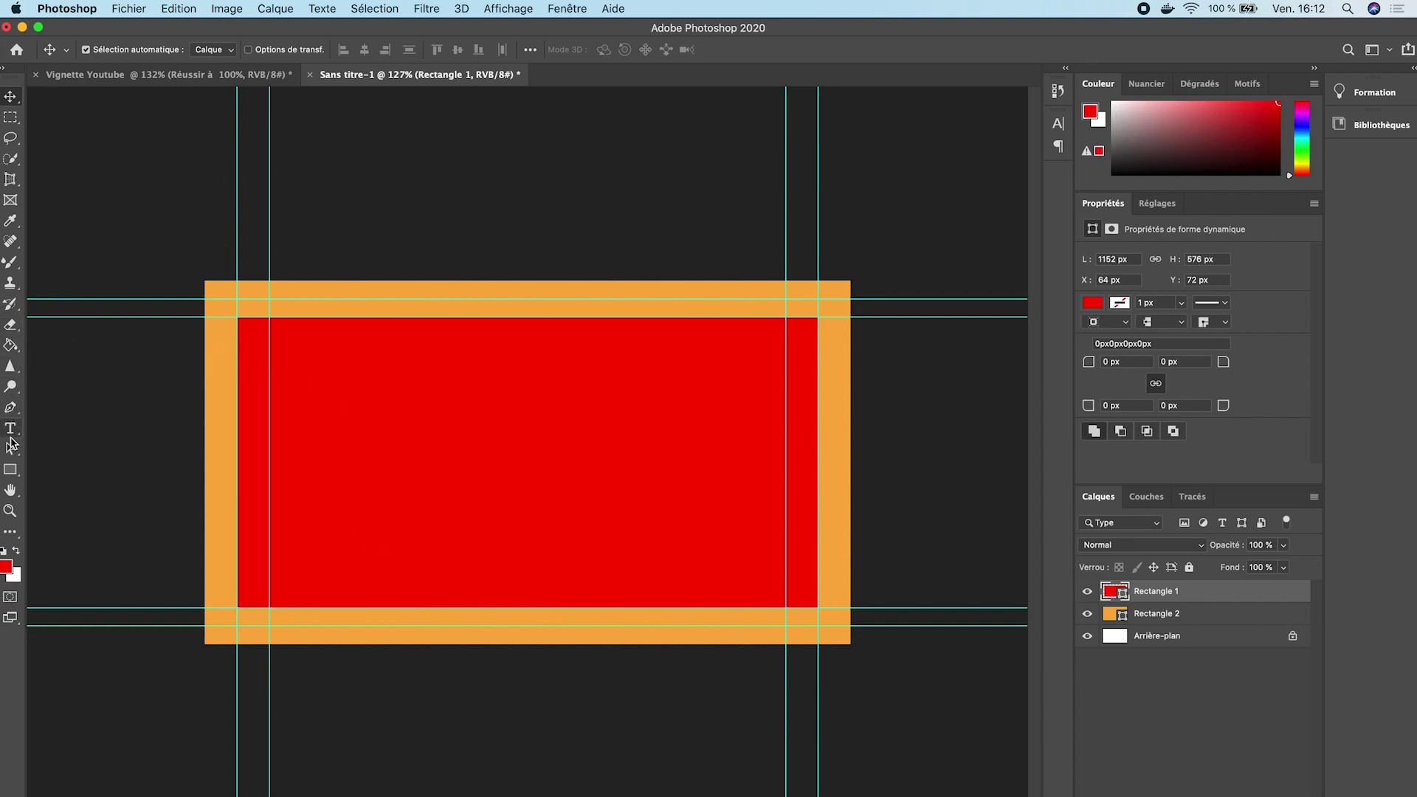
Draw a horizontal band of about 1287 x 140 px across the upper part of the canvas and fill it with near-black 010000.
left_click(10, 470)
left_click_drag(203, 347, 851, 417)
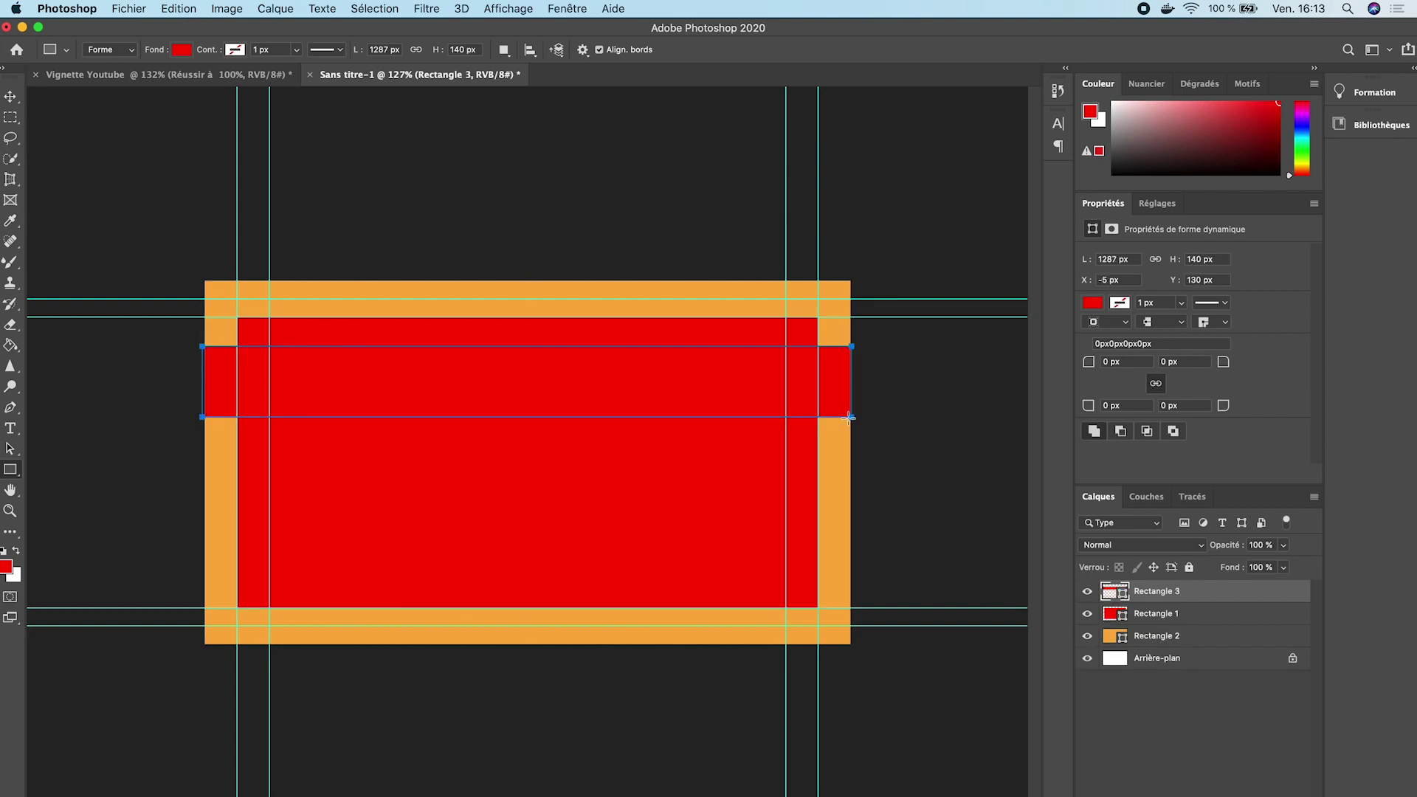
double_click(1107, 593)
left_click_drag(959, 408, 981, 511)
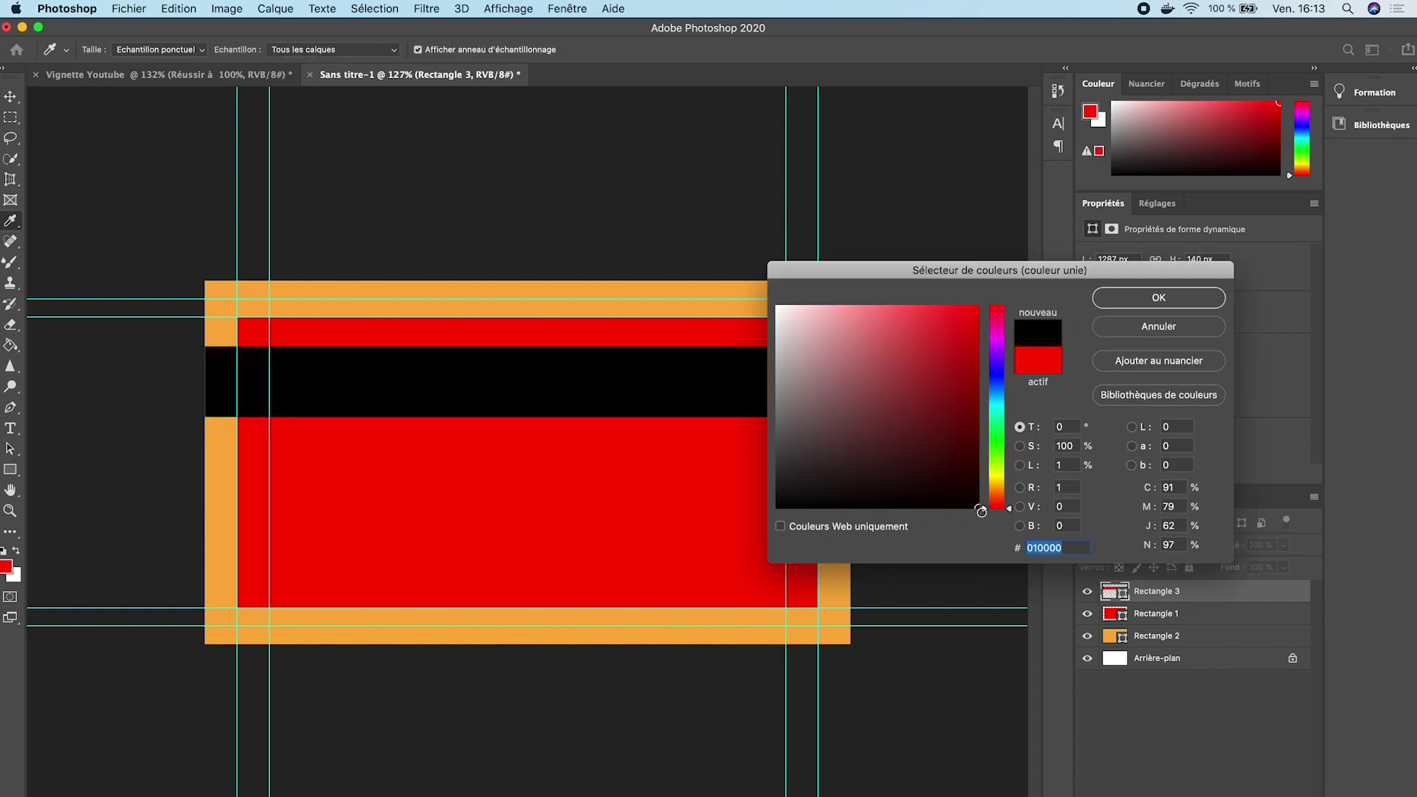
left_click(1158, 298)
key("v")
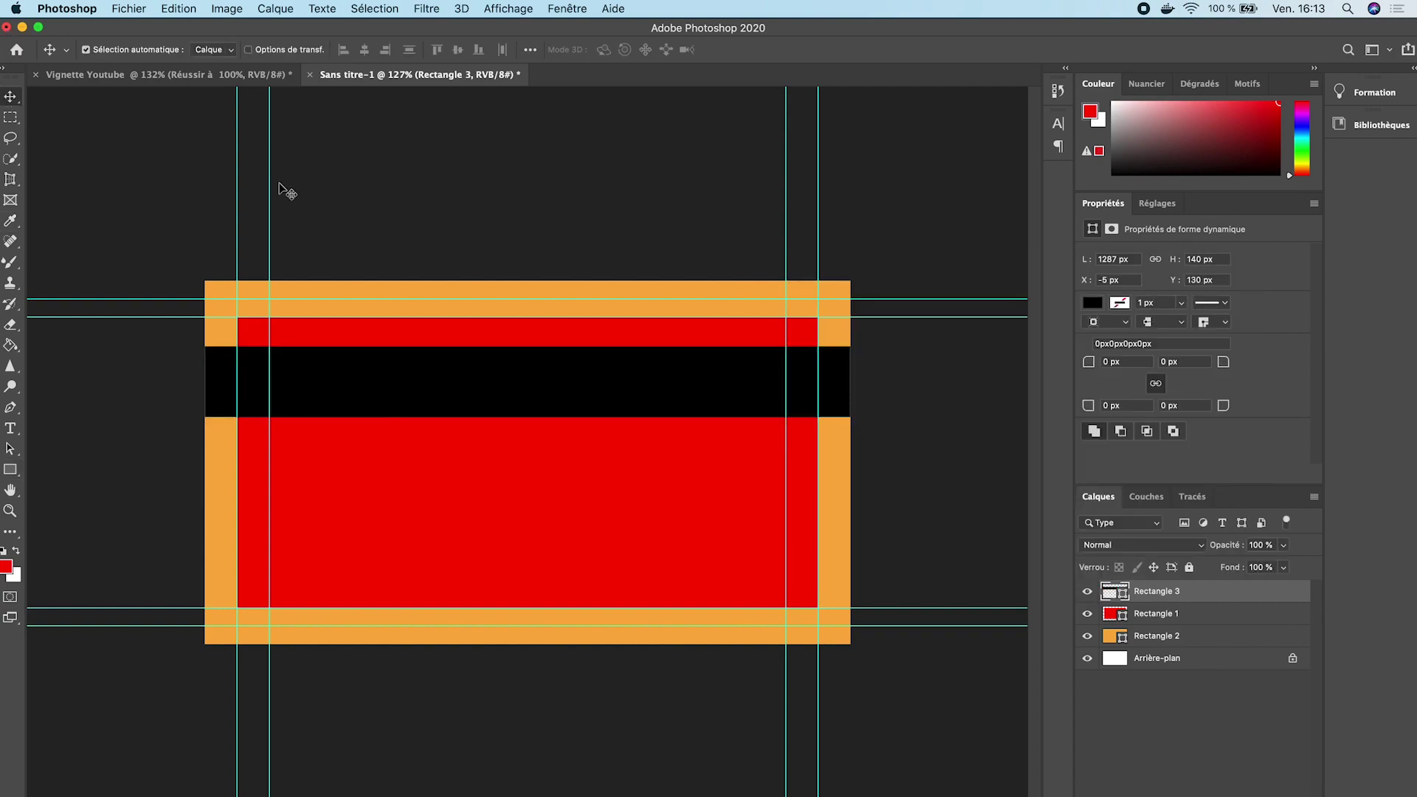
left_click(284, 190)
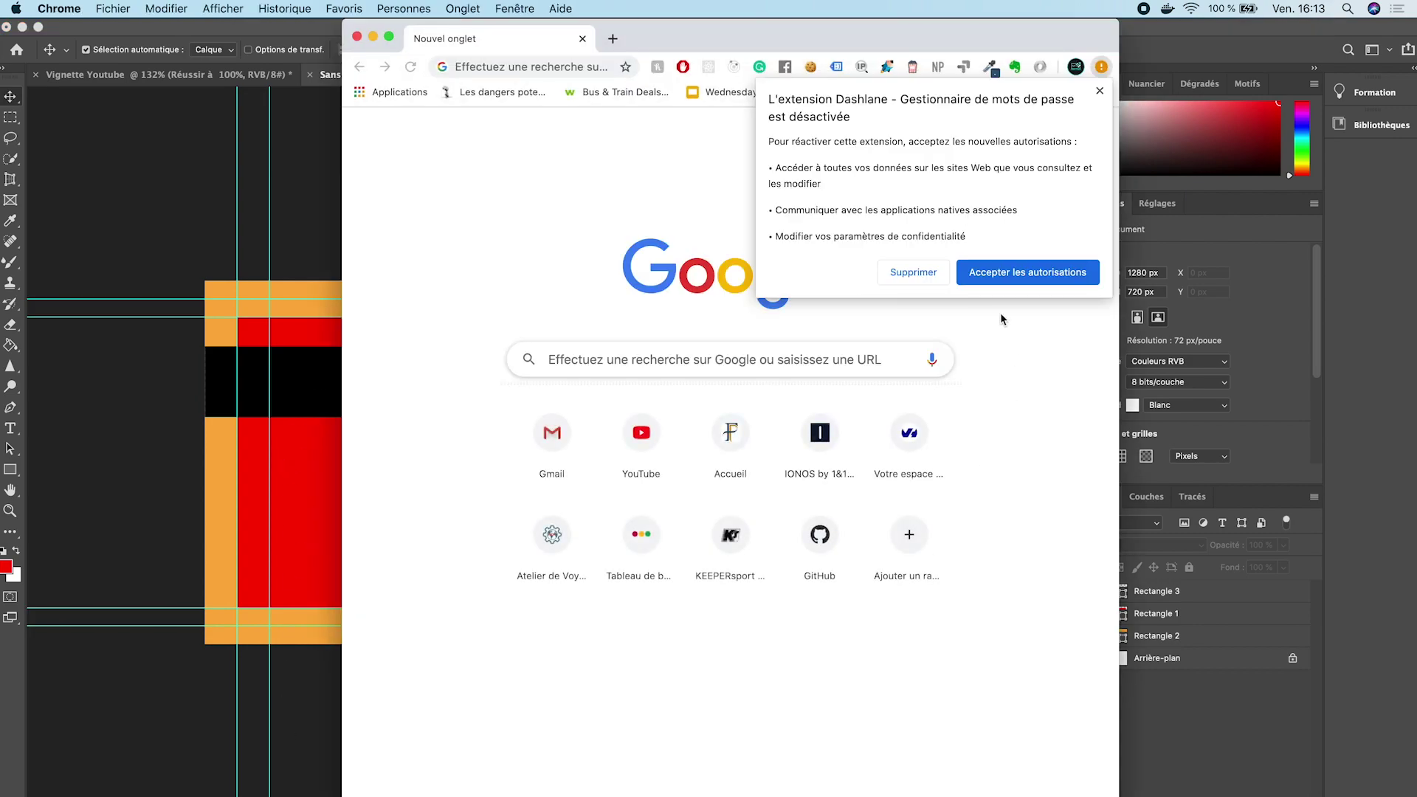
Dismiss the extension notice in Chrome and search Google Images for "photoshop logo".
left_click(1100, 91)
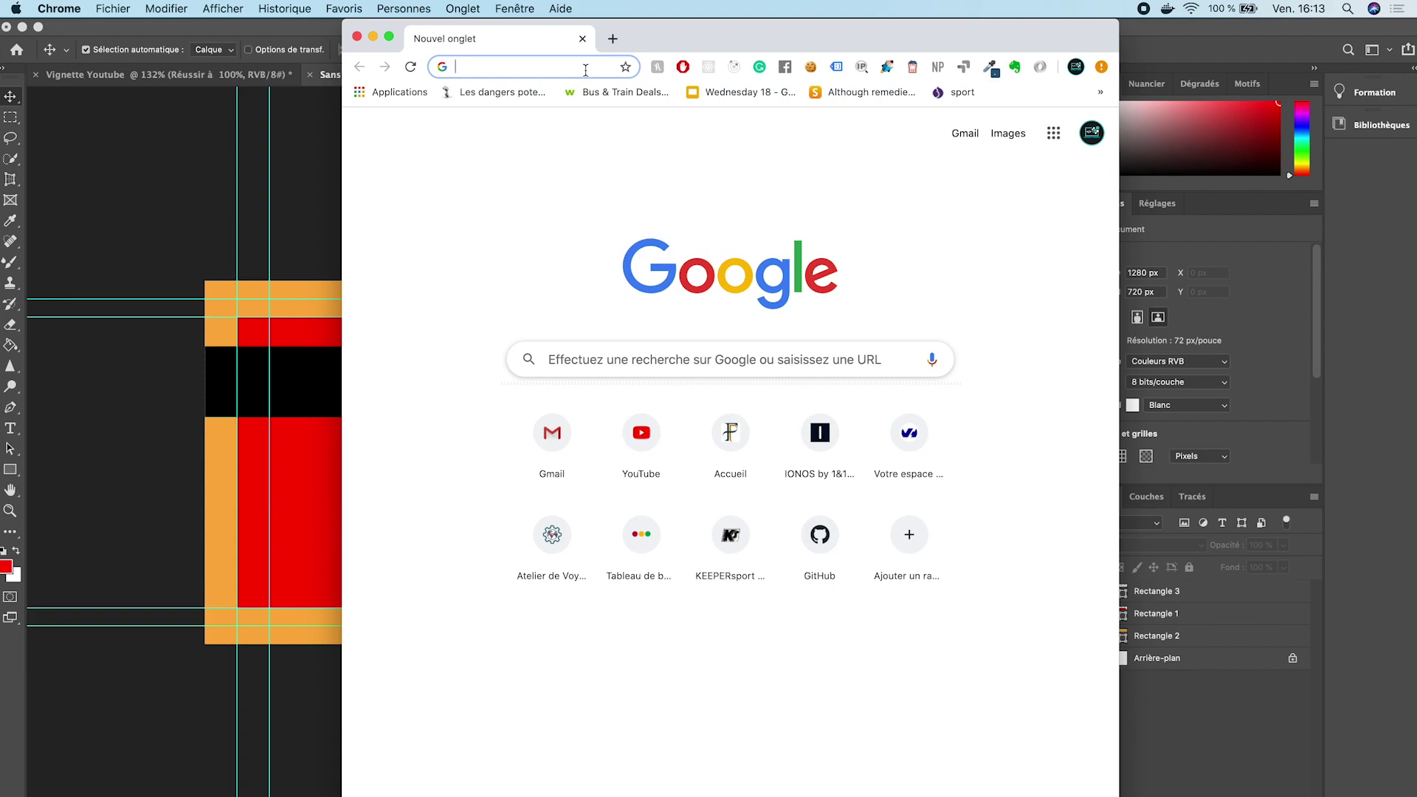
type("photoshop lo")
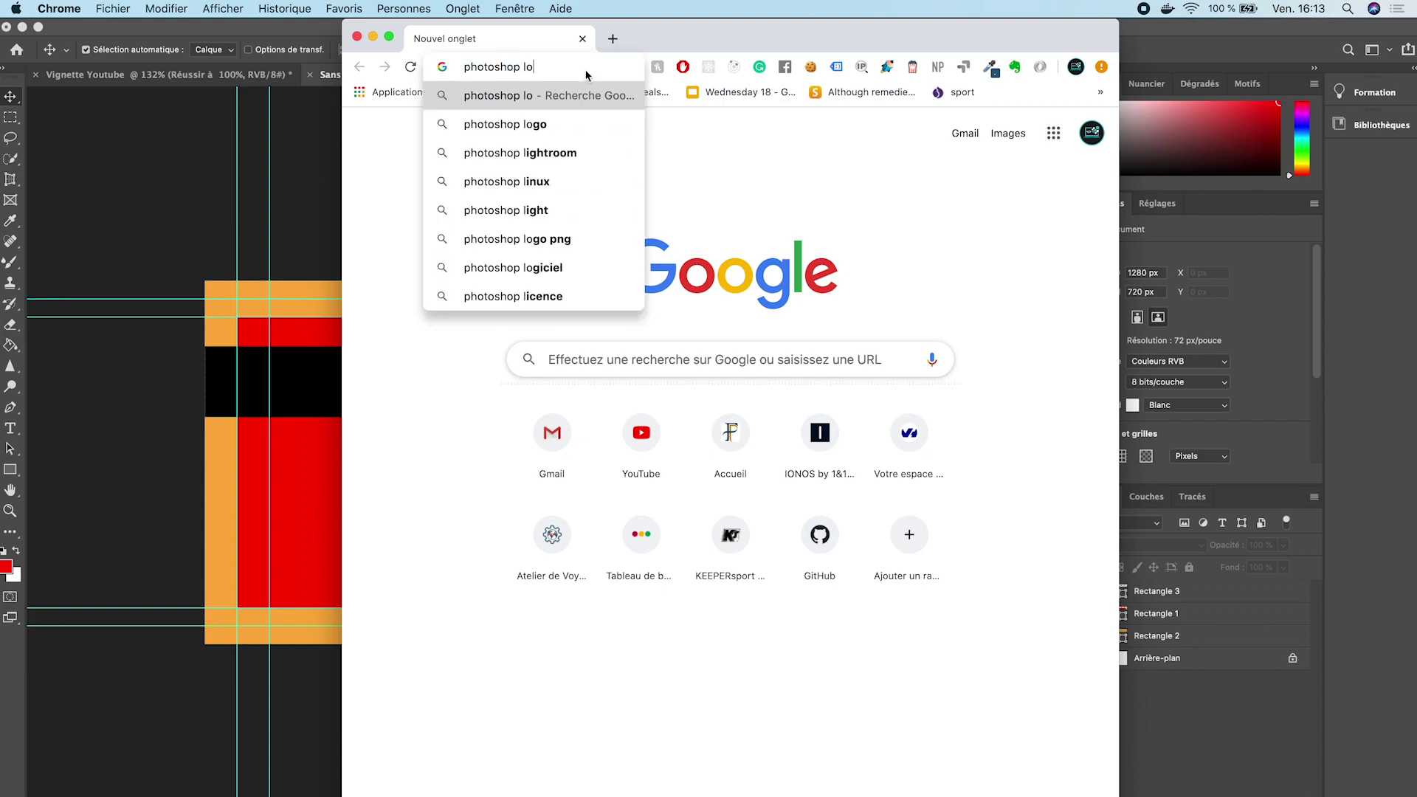
type("ho")
key("Return")
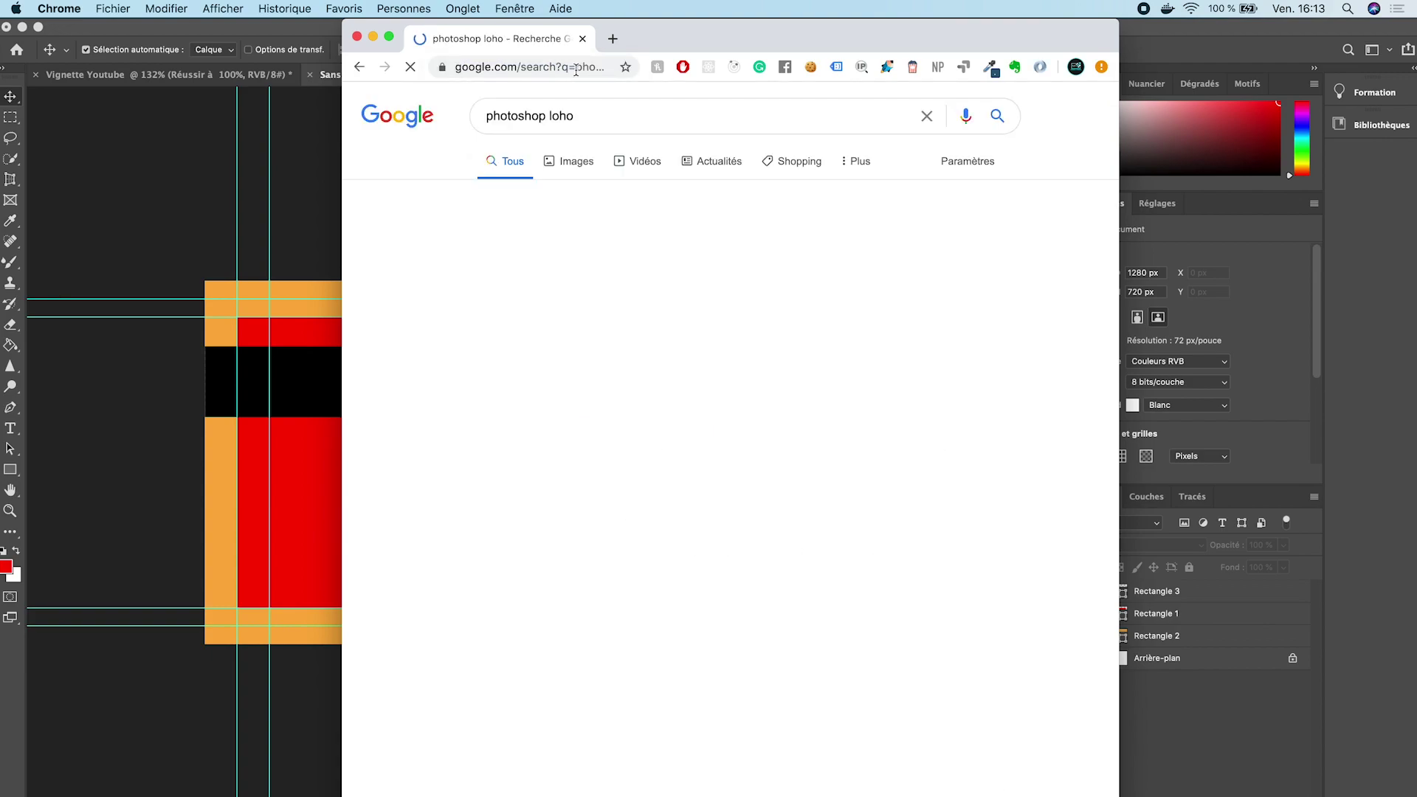
left_click(609, 116)
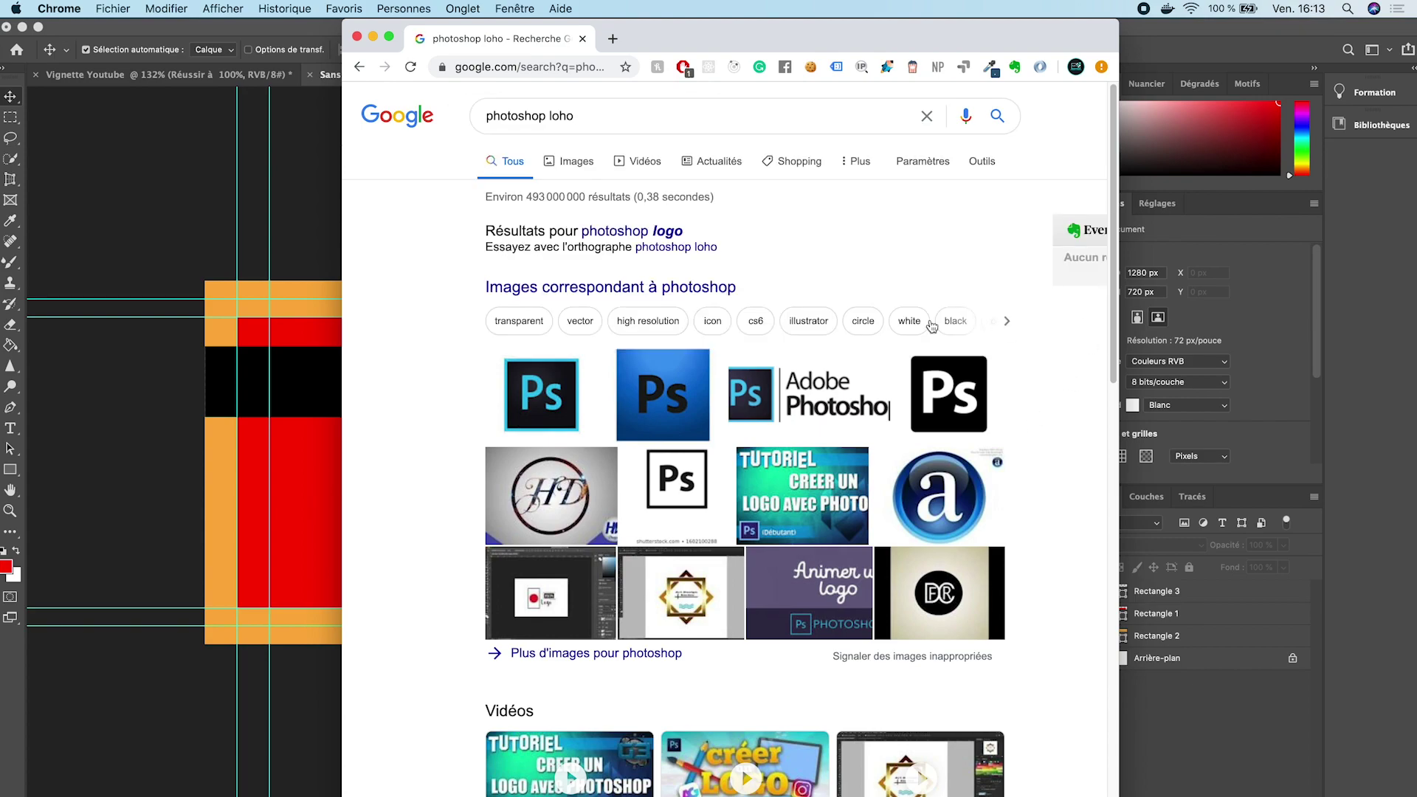
left_click(590, 231)
left_click(576, 163)
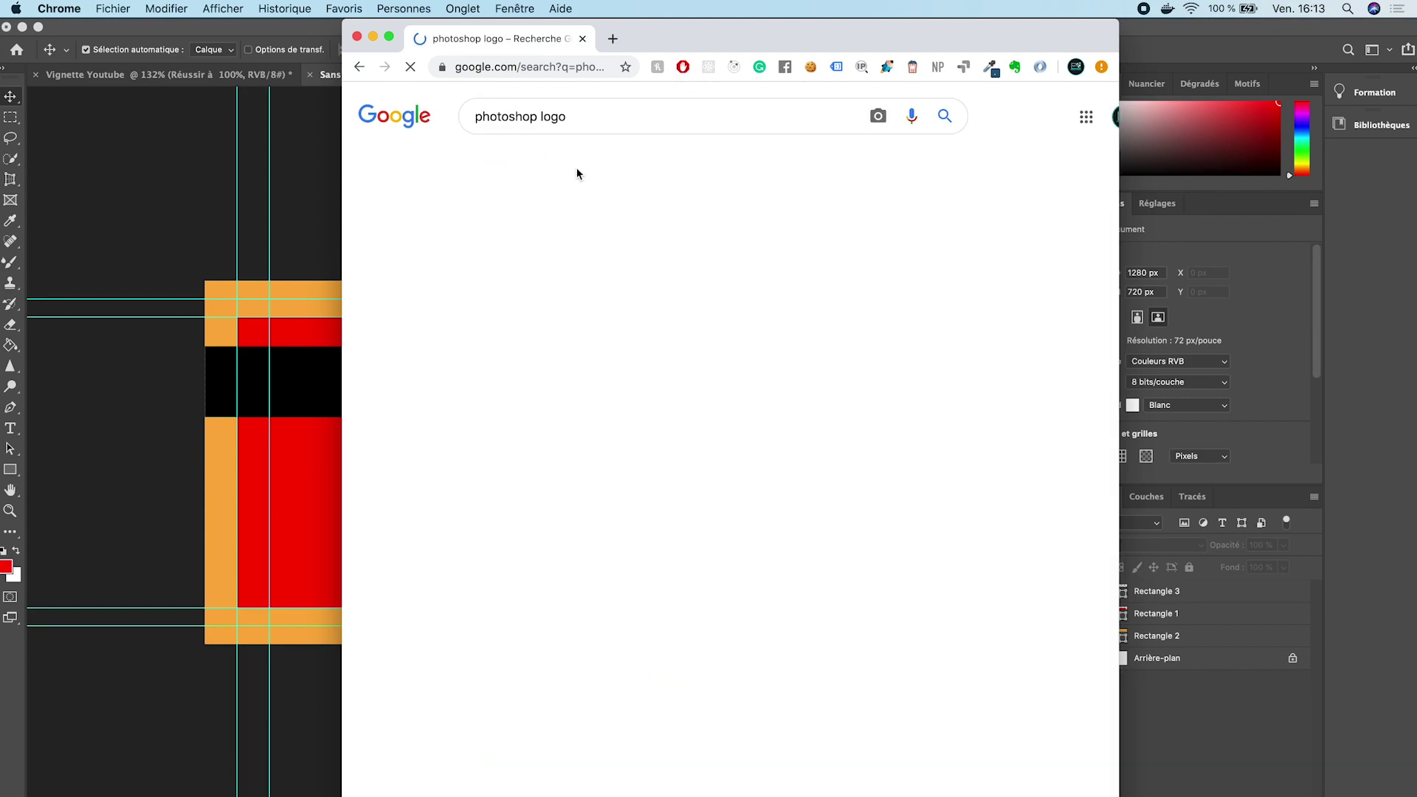
Change the image search to "photoshop", copy the Wikipedia Photoshop logo image, and put the Chrome window away.
left_click(606, 115)
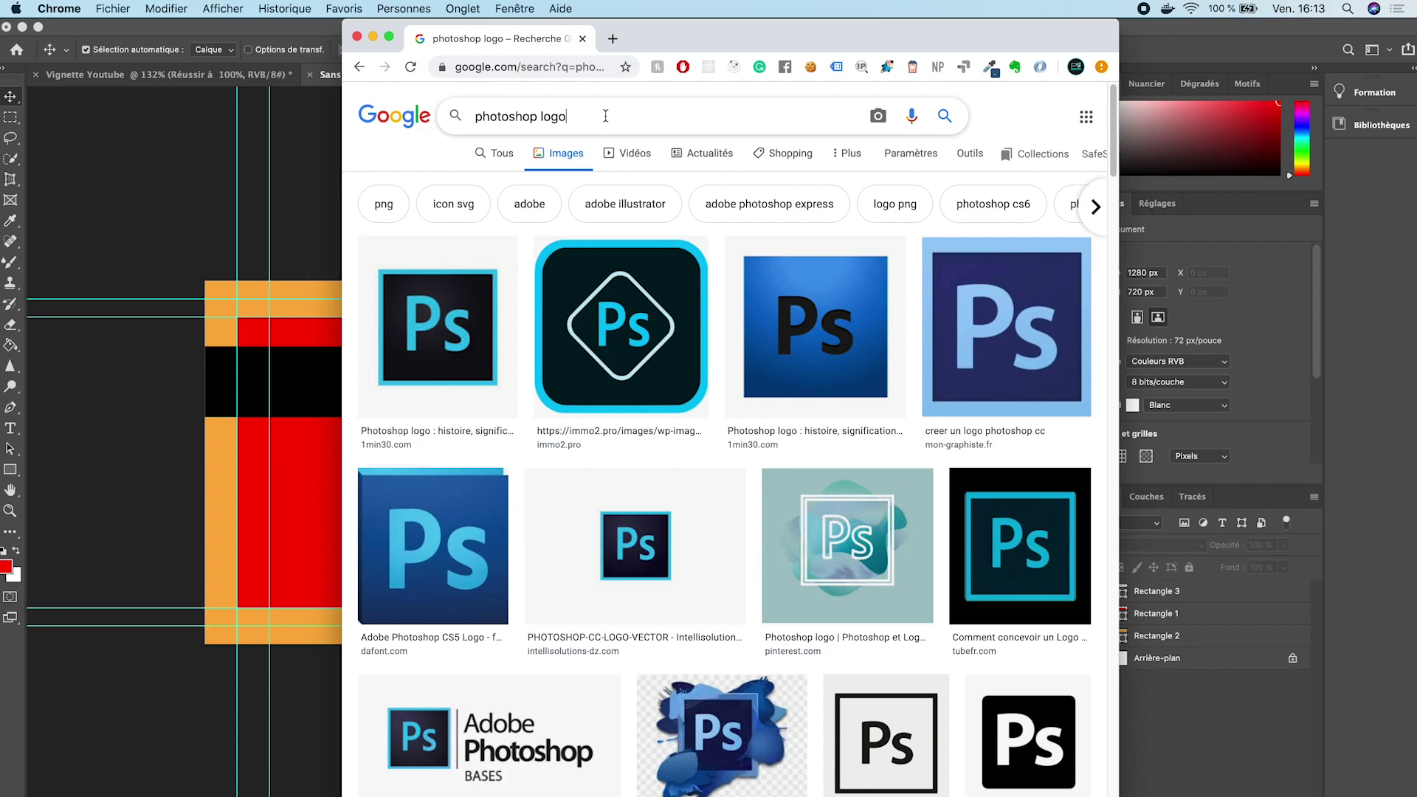
key("BackSpace")
key("BackSpace")
key("BackSpace")
key("BackSpace")
key("BackSpace")
key("Return")
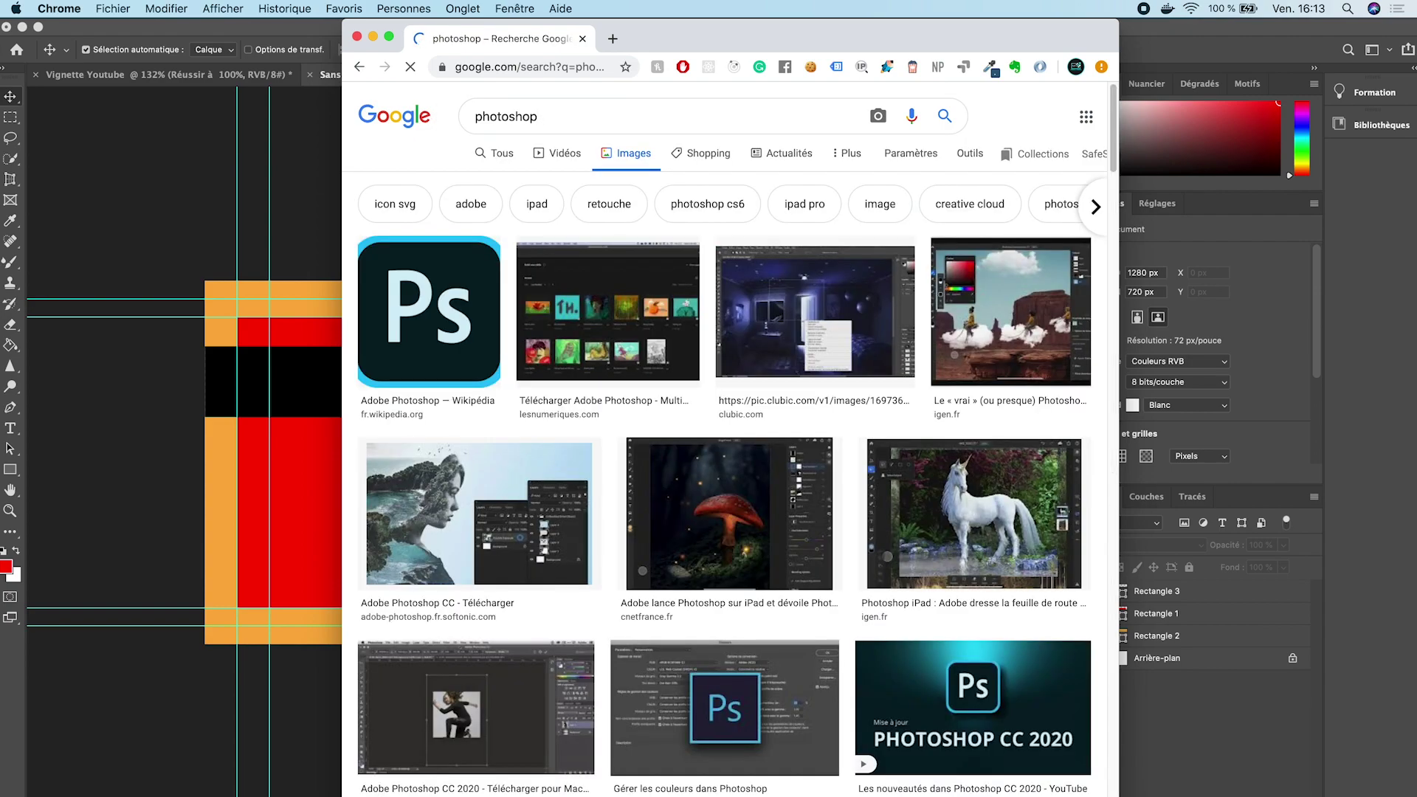
left_click(467, 309)
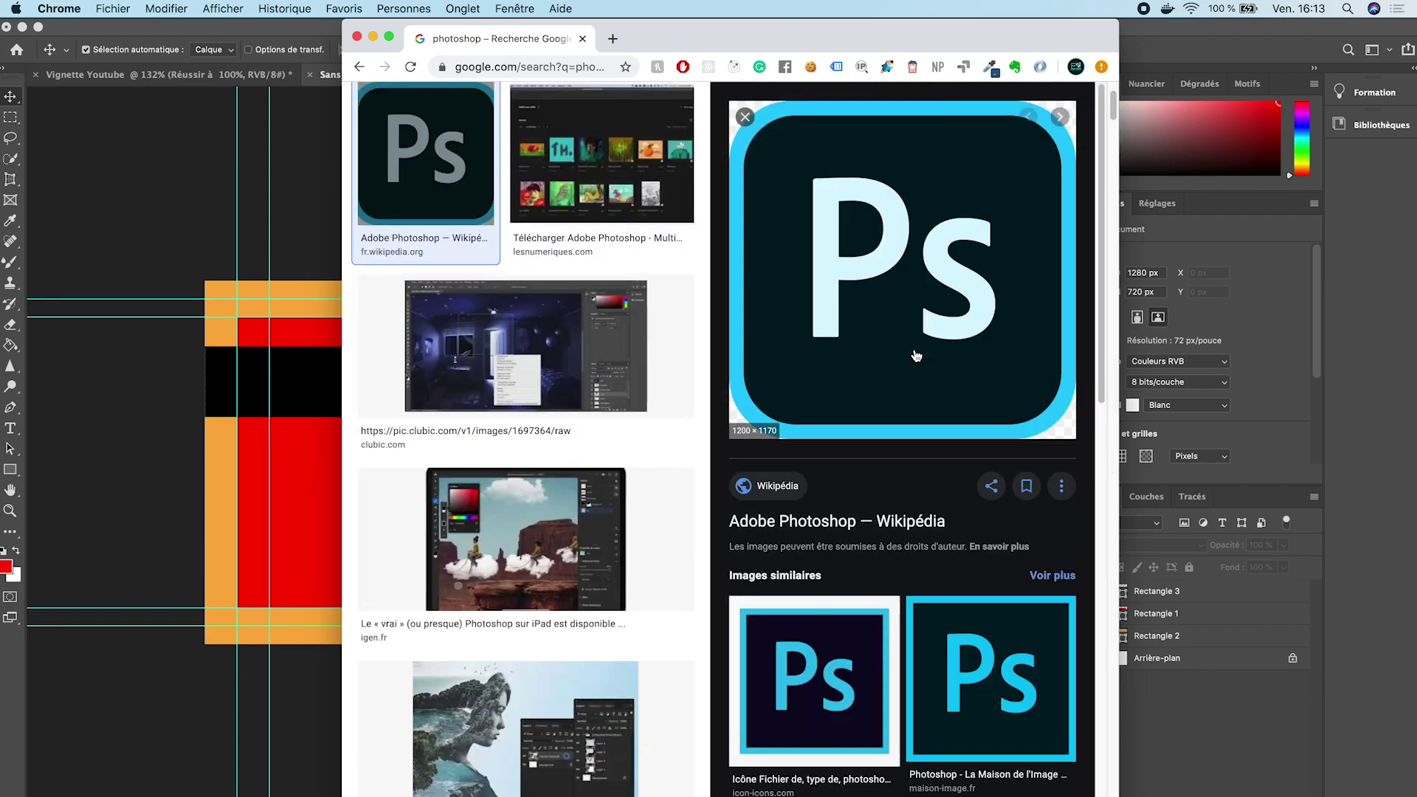
right_click(915, 355)
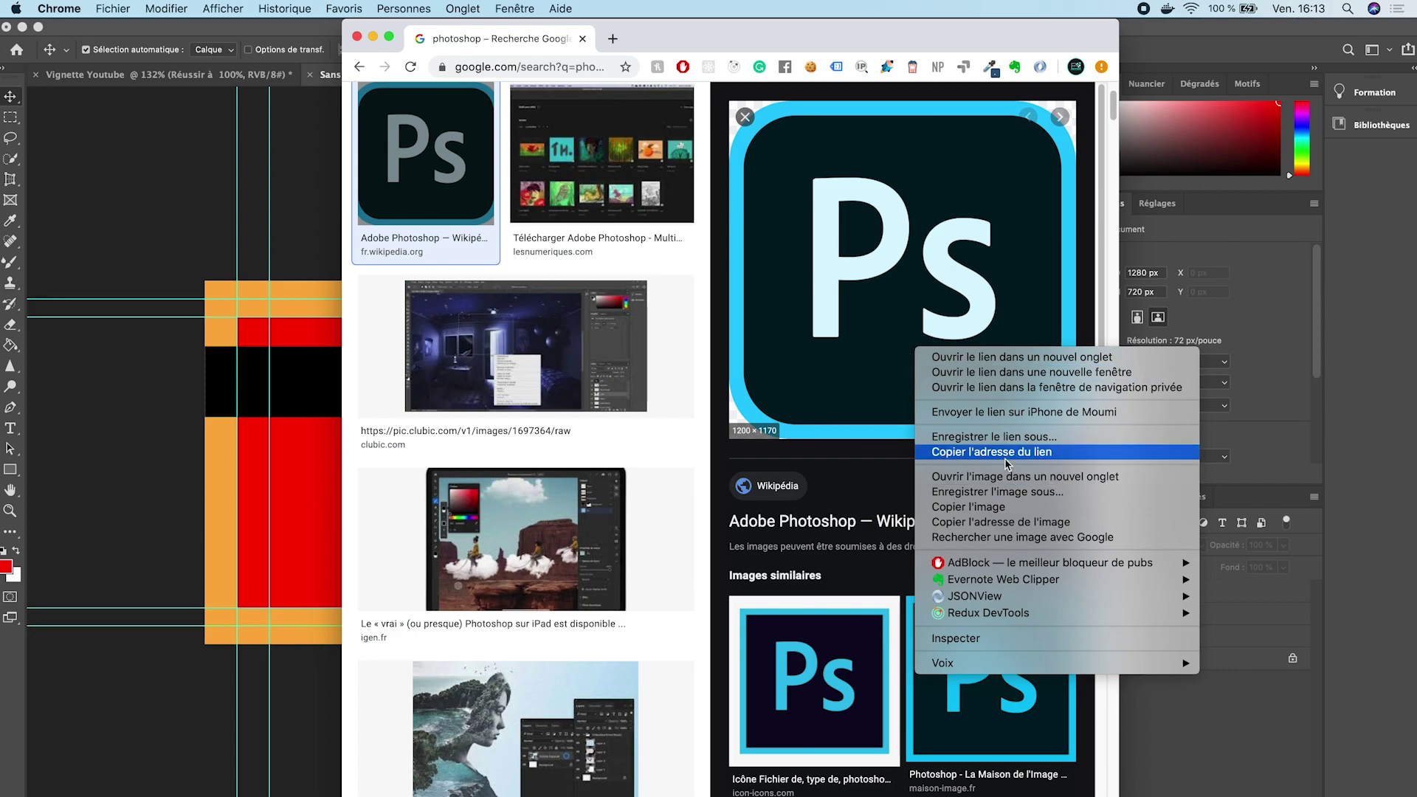
left_click(986, 509)
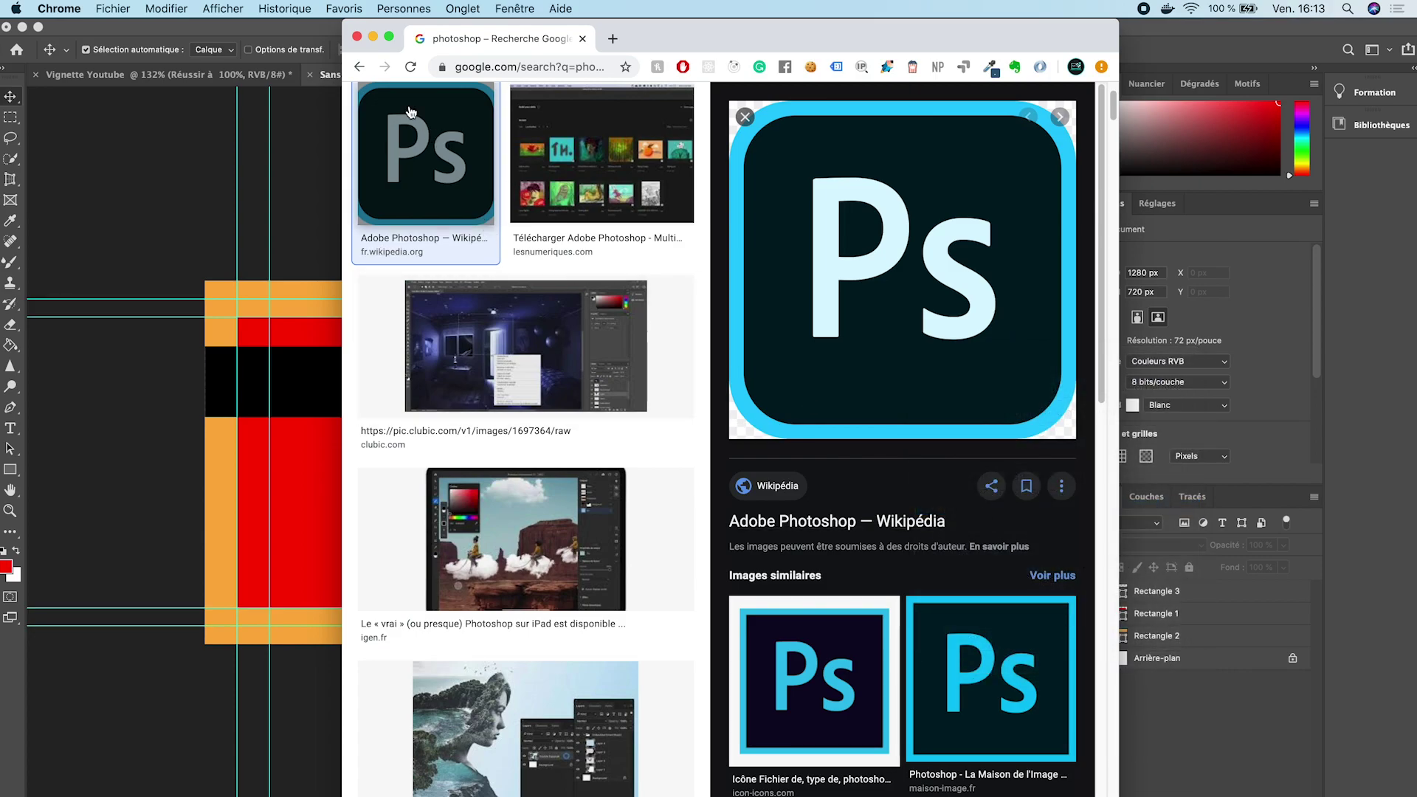
left_click(372, 39)
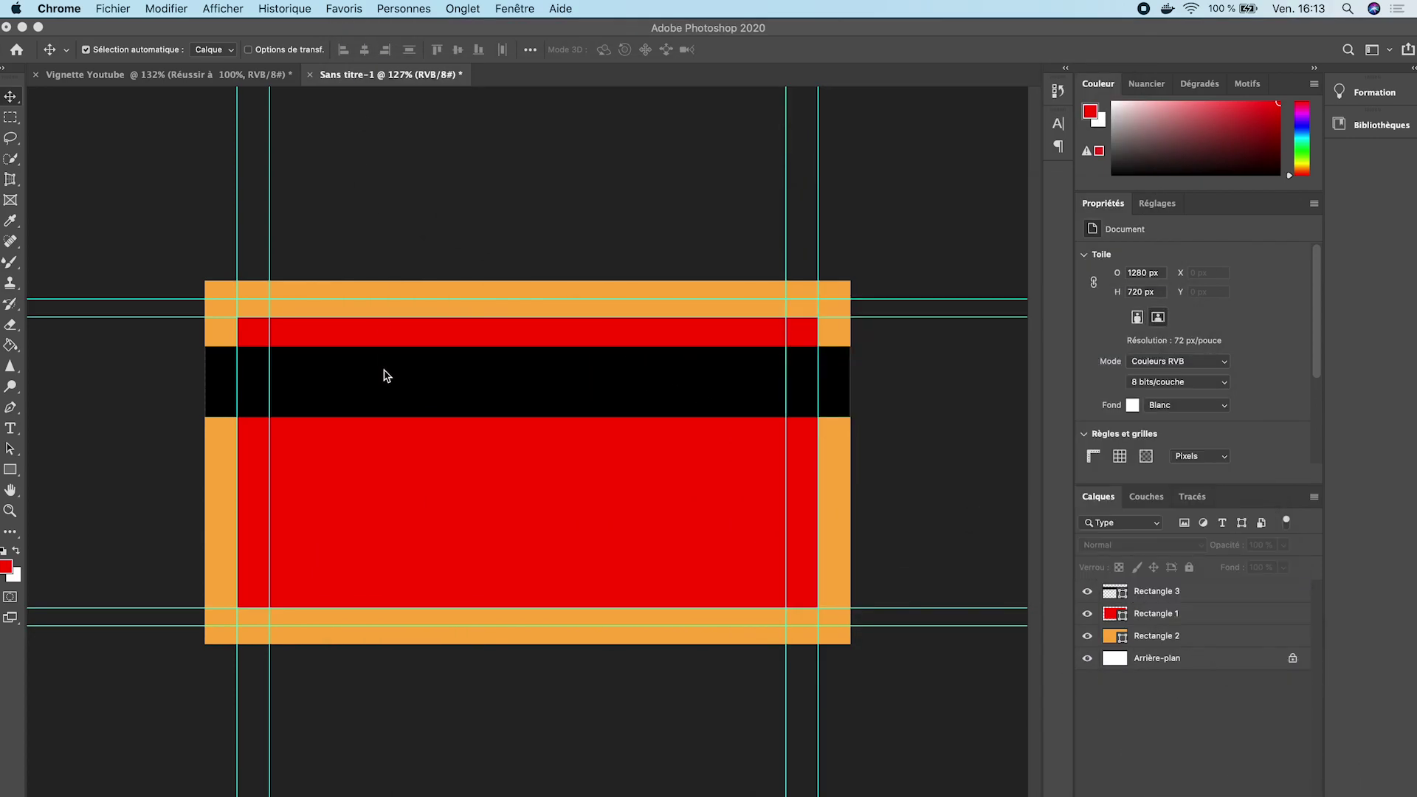
Paste the copied Photoshop logo and scale it to about 441 x 430 px over the left part of the red rectangle.
left_click(407, 390)
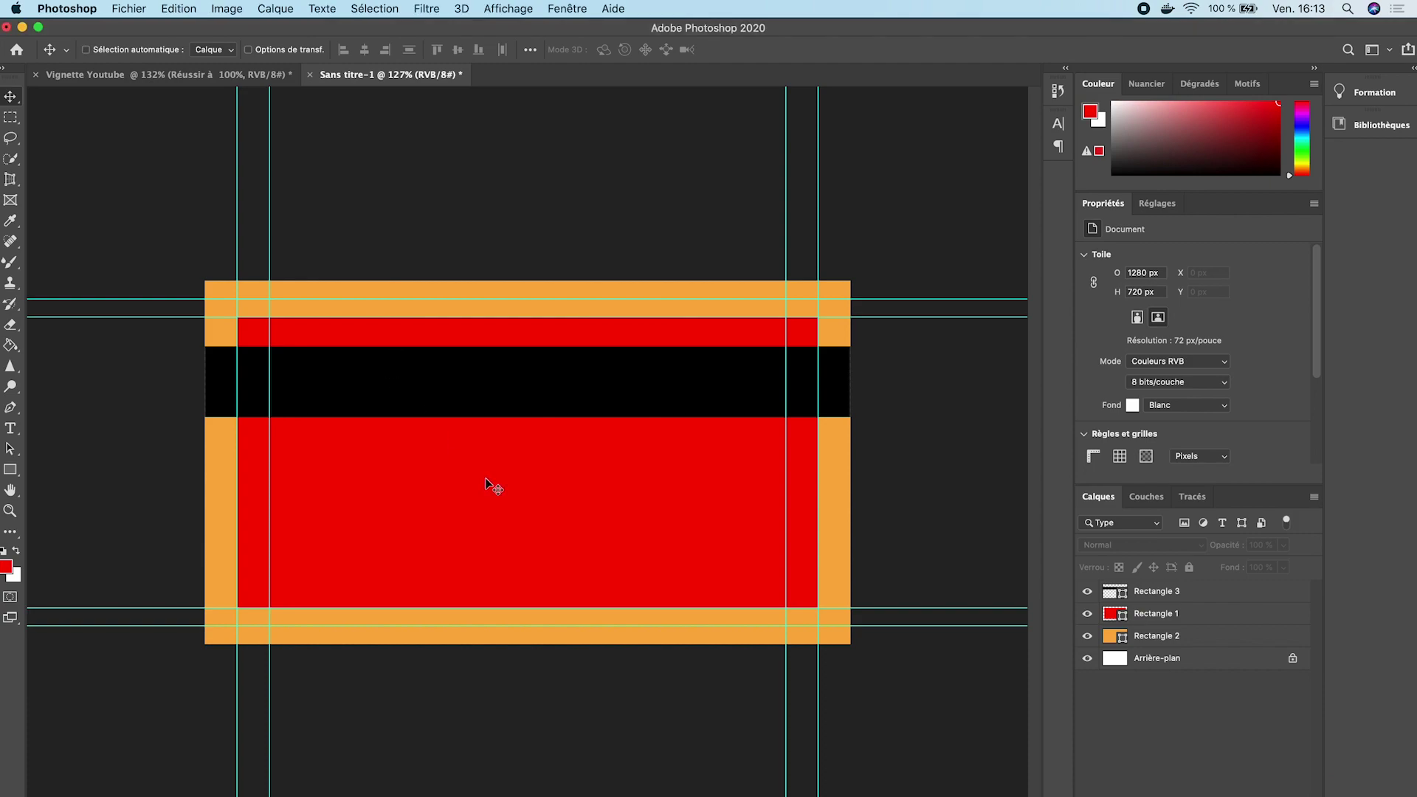
key("super+v")
key("super+t")
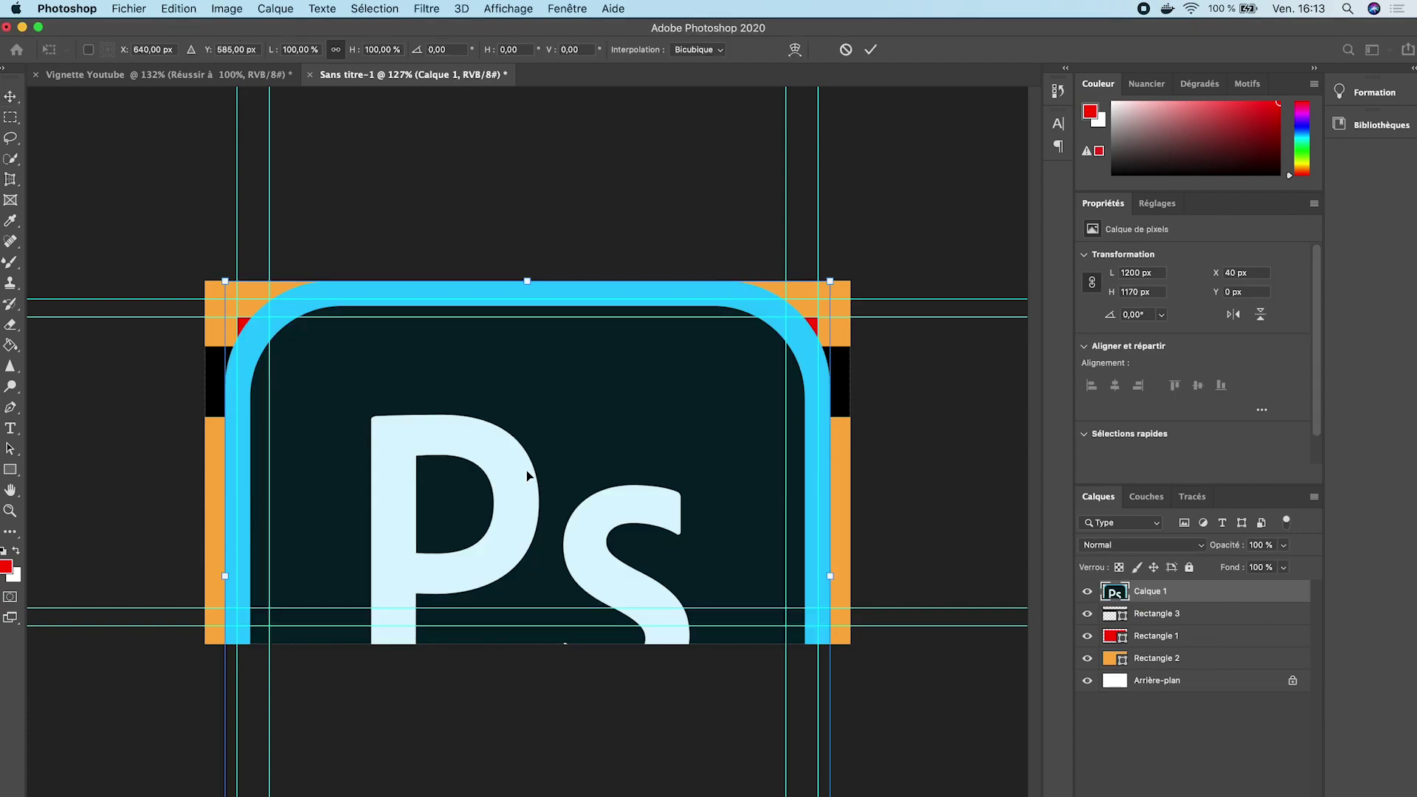
left_click_drag(830, 578, 458, 576)
left_click_drag(408, 534, 437, 428)
left_click_drag(474, 543, 492, 558)
left_click_drag(447, 496, 440, 499)
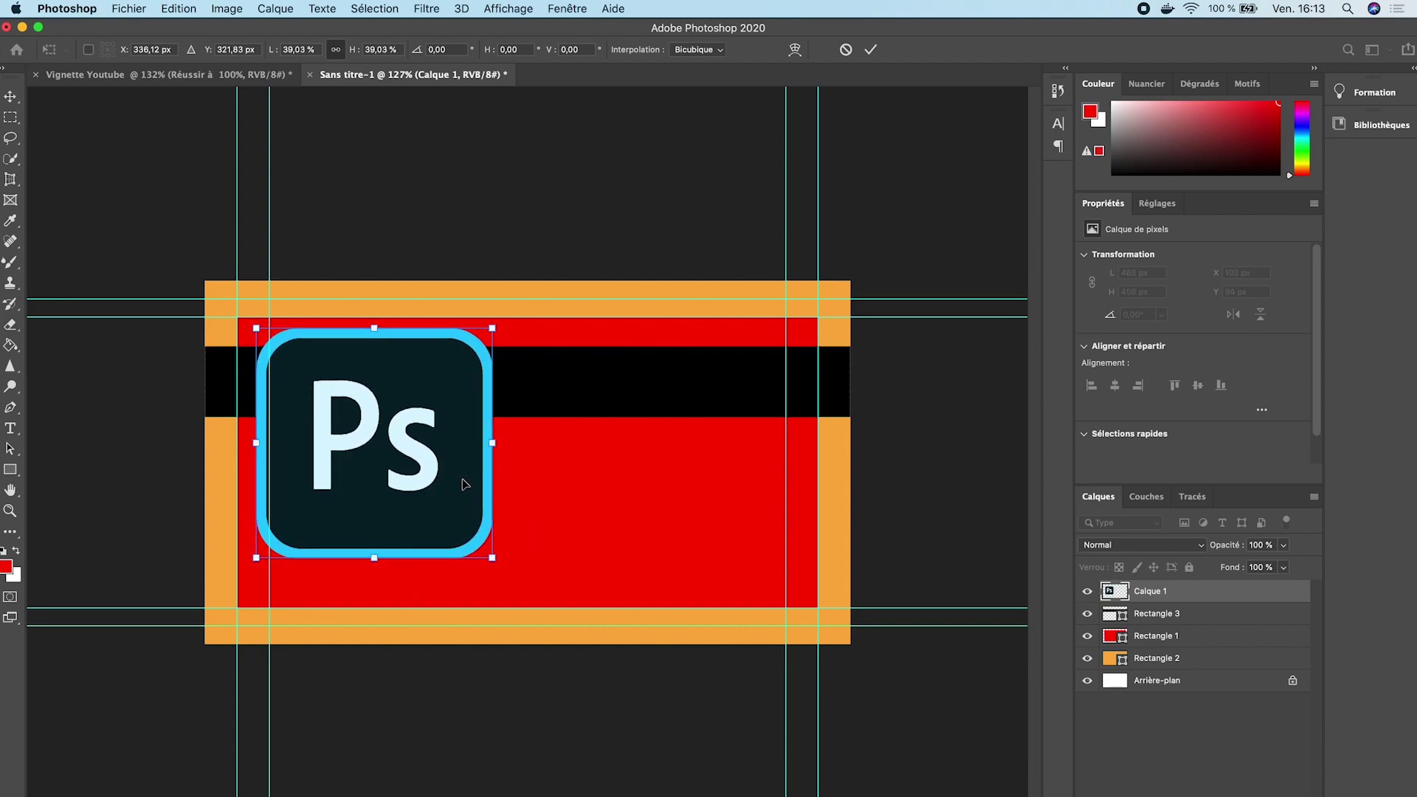
left_click_drag(493, 443, 478, 444)
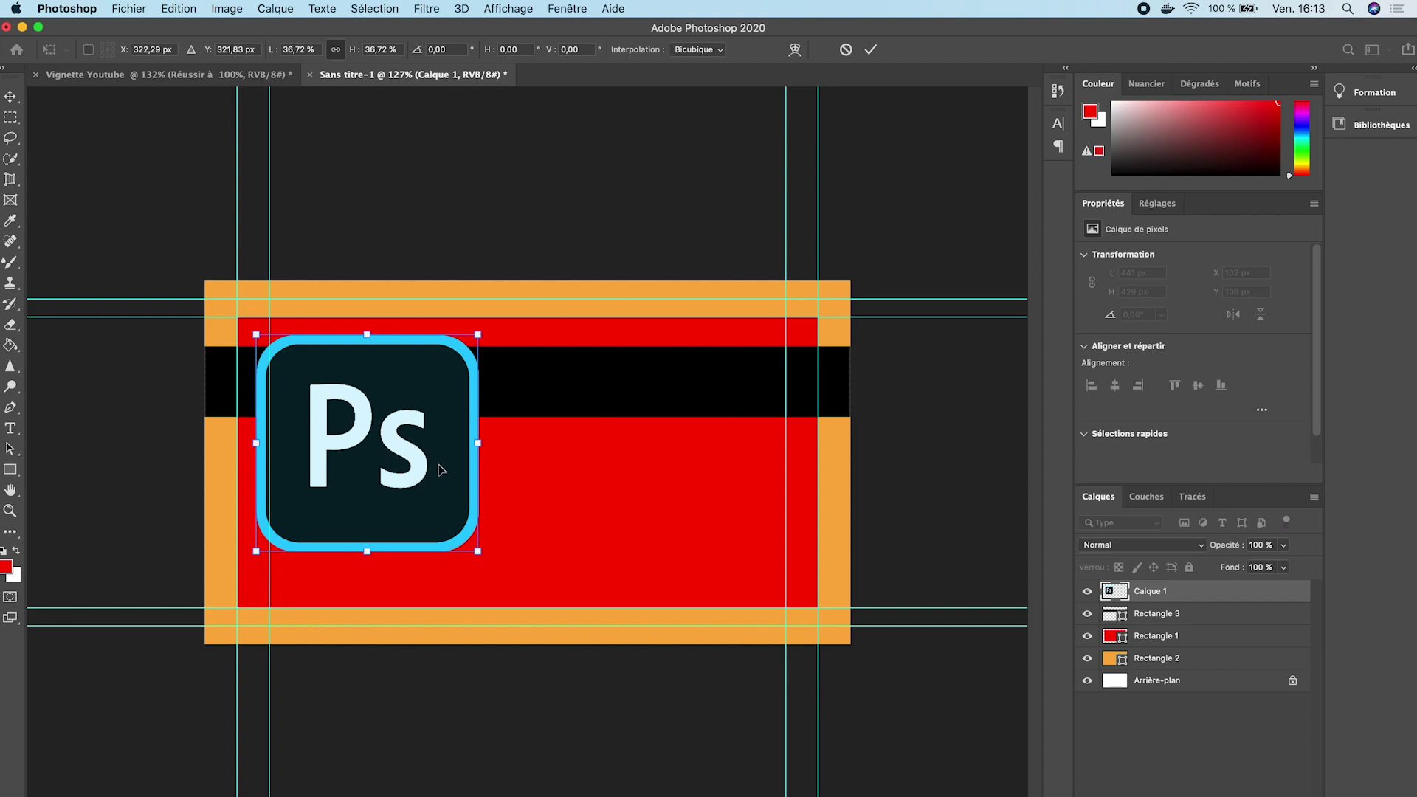
key("Return")
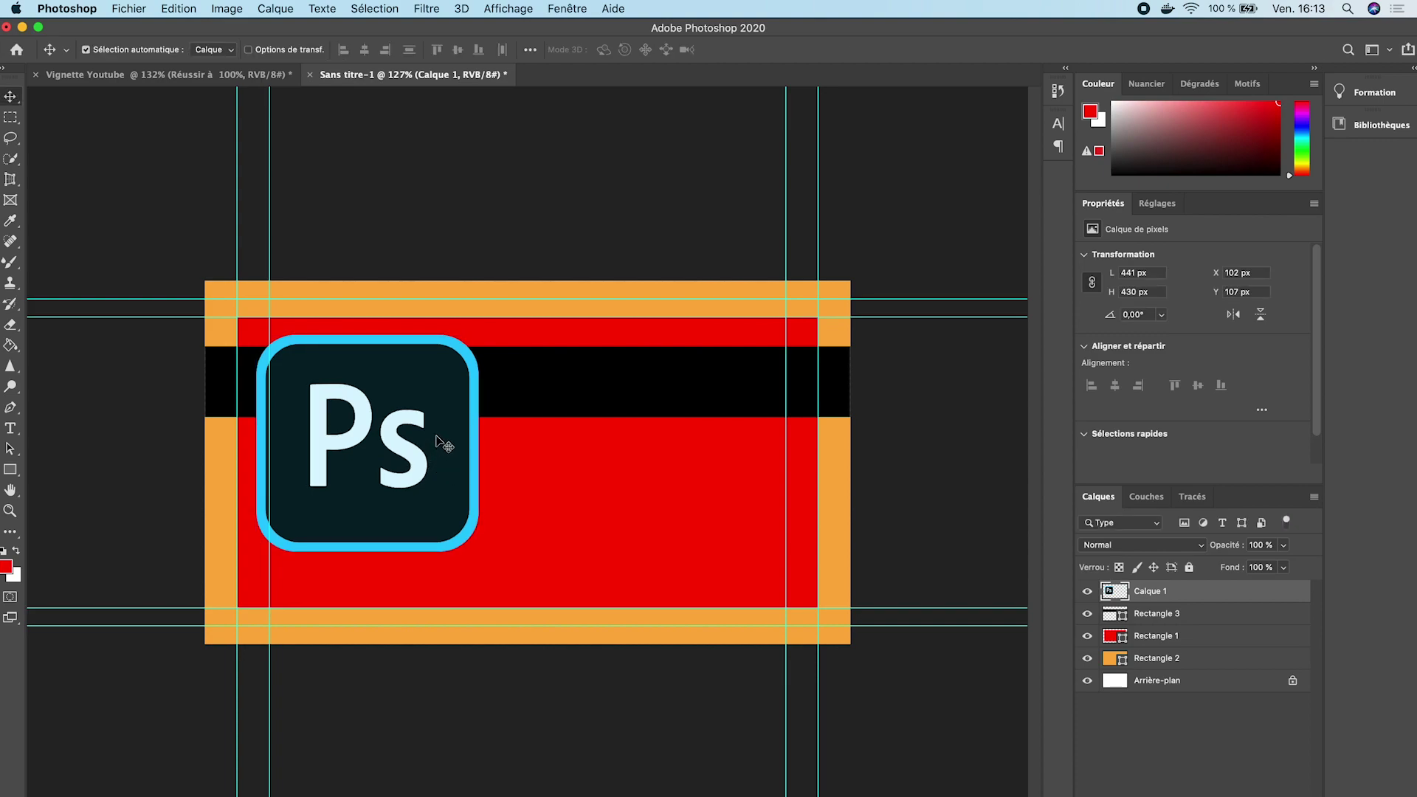
Sample the logo's bright blue outline, pale blue lettering and dark teal background with the Eyedropper.
left_click(517, 287)
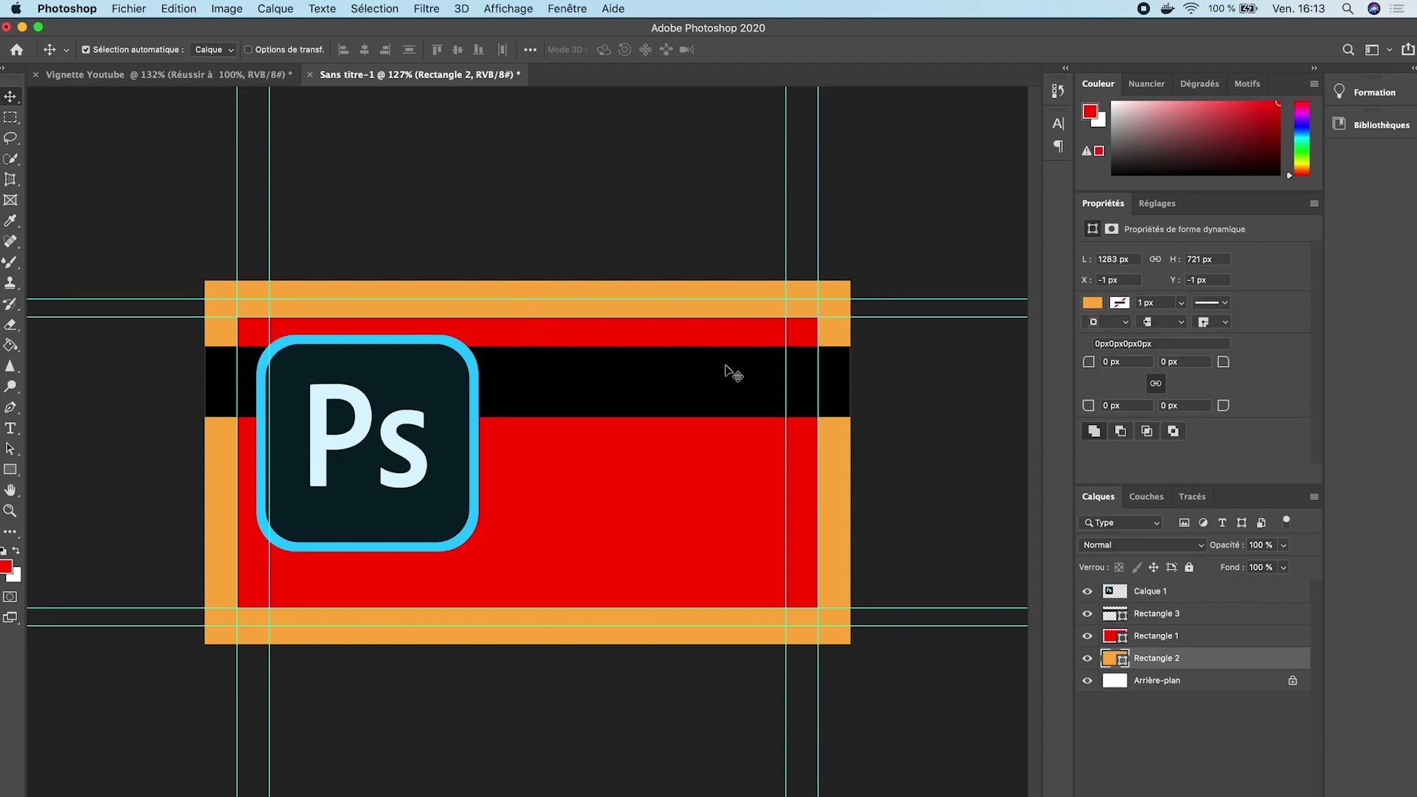
left_click(398, 219)
left_click(11, 220)
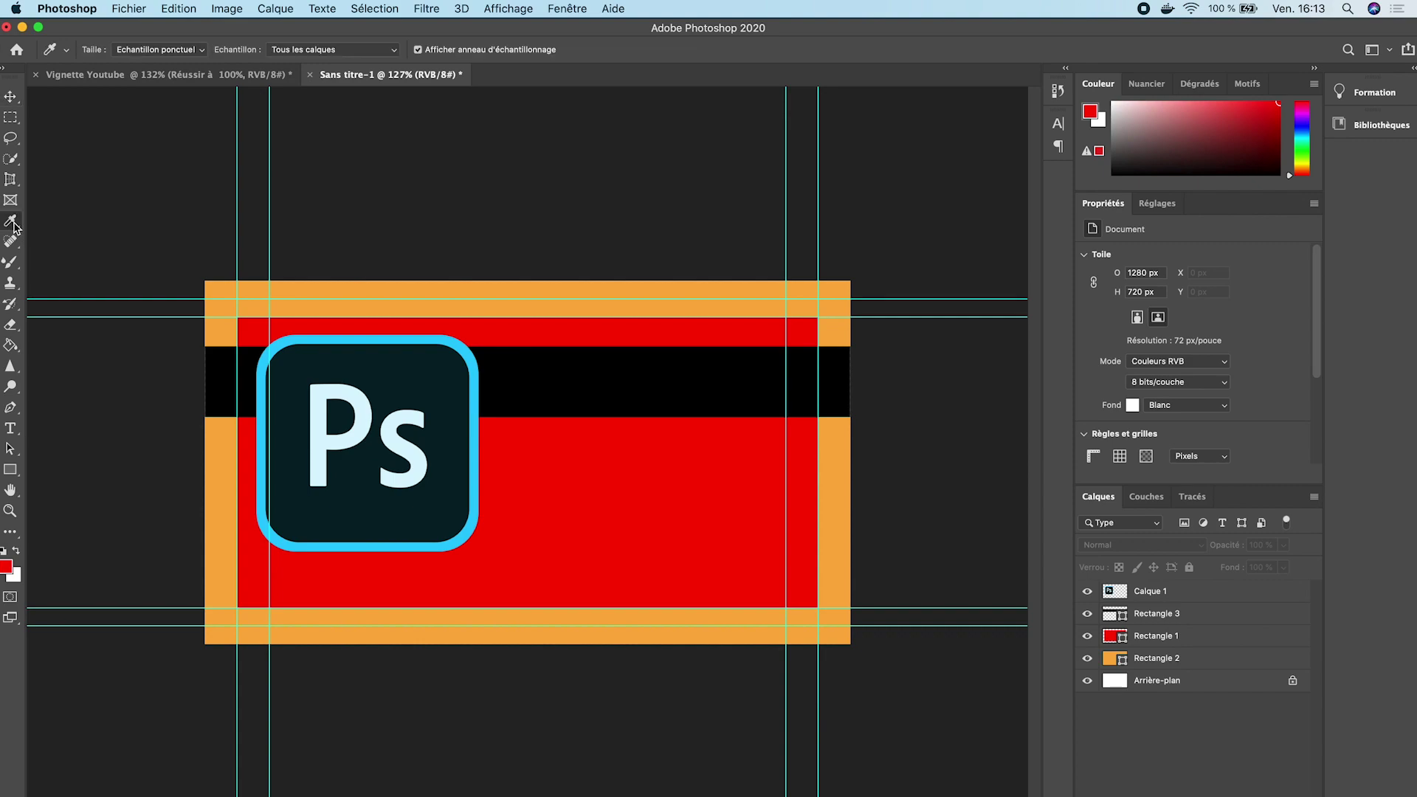
left_click(301, 338)
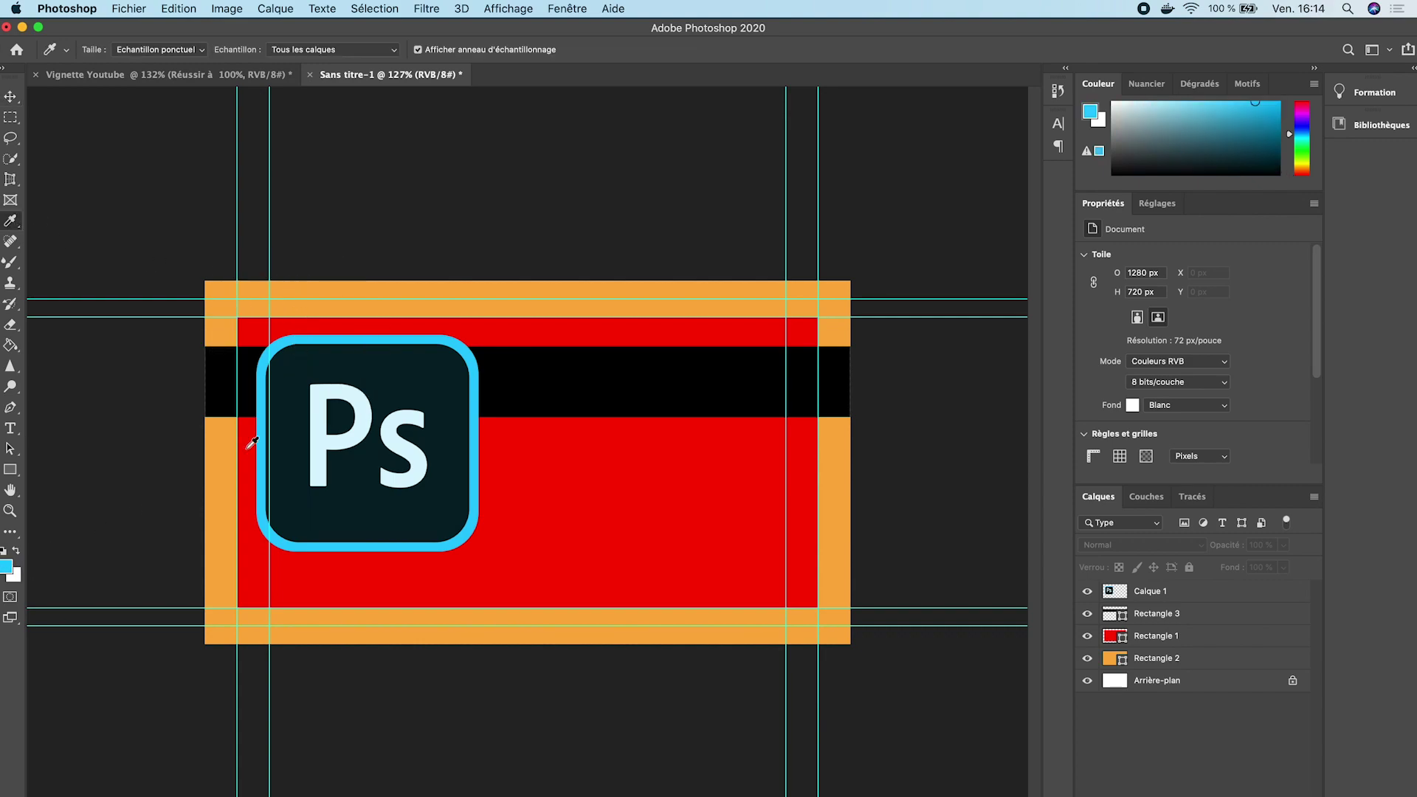
left_click(322, 420)
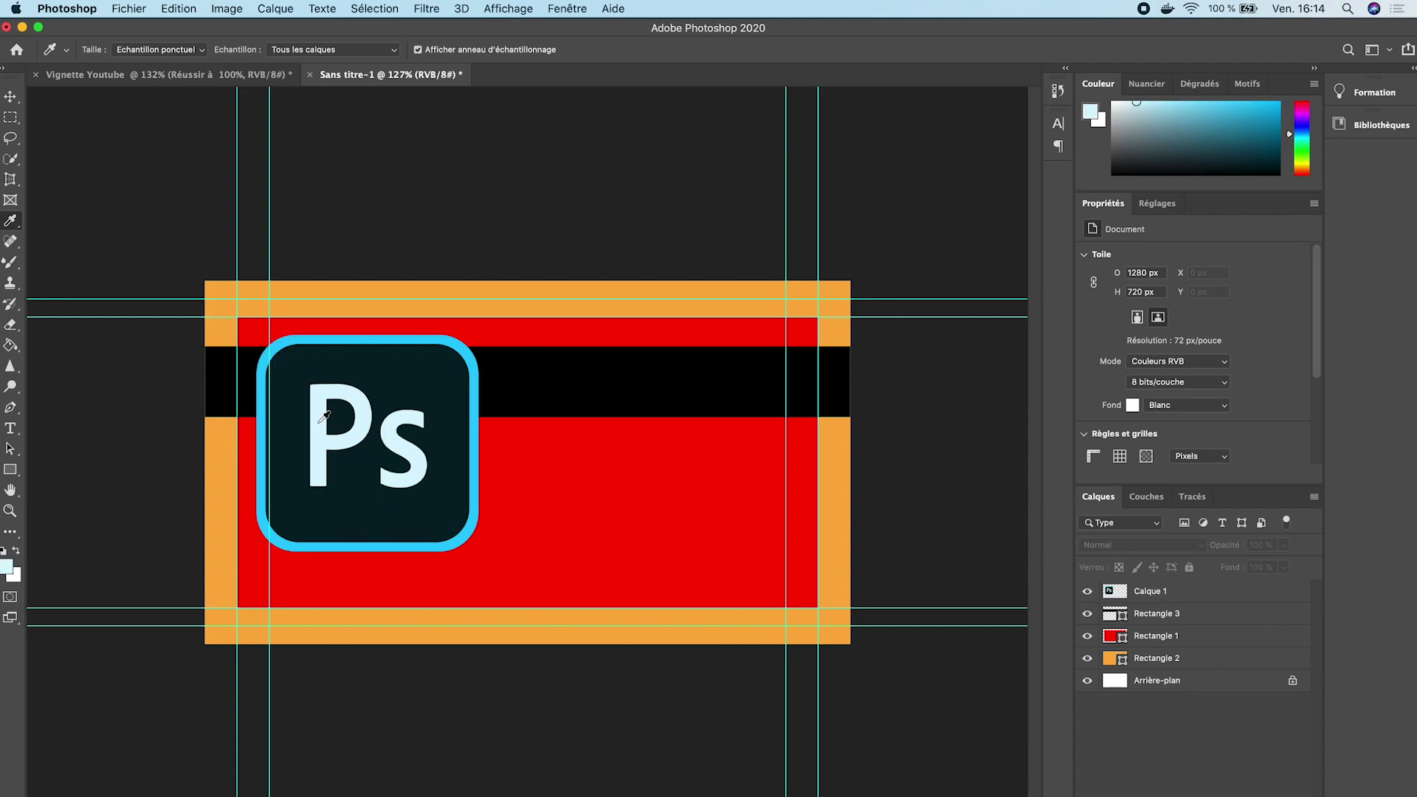
left_click(433, 367)
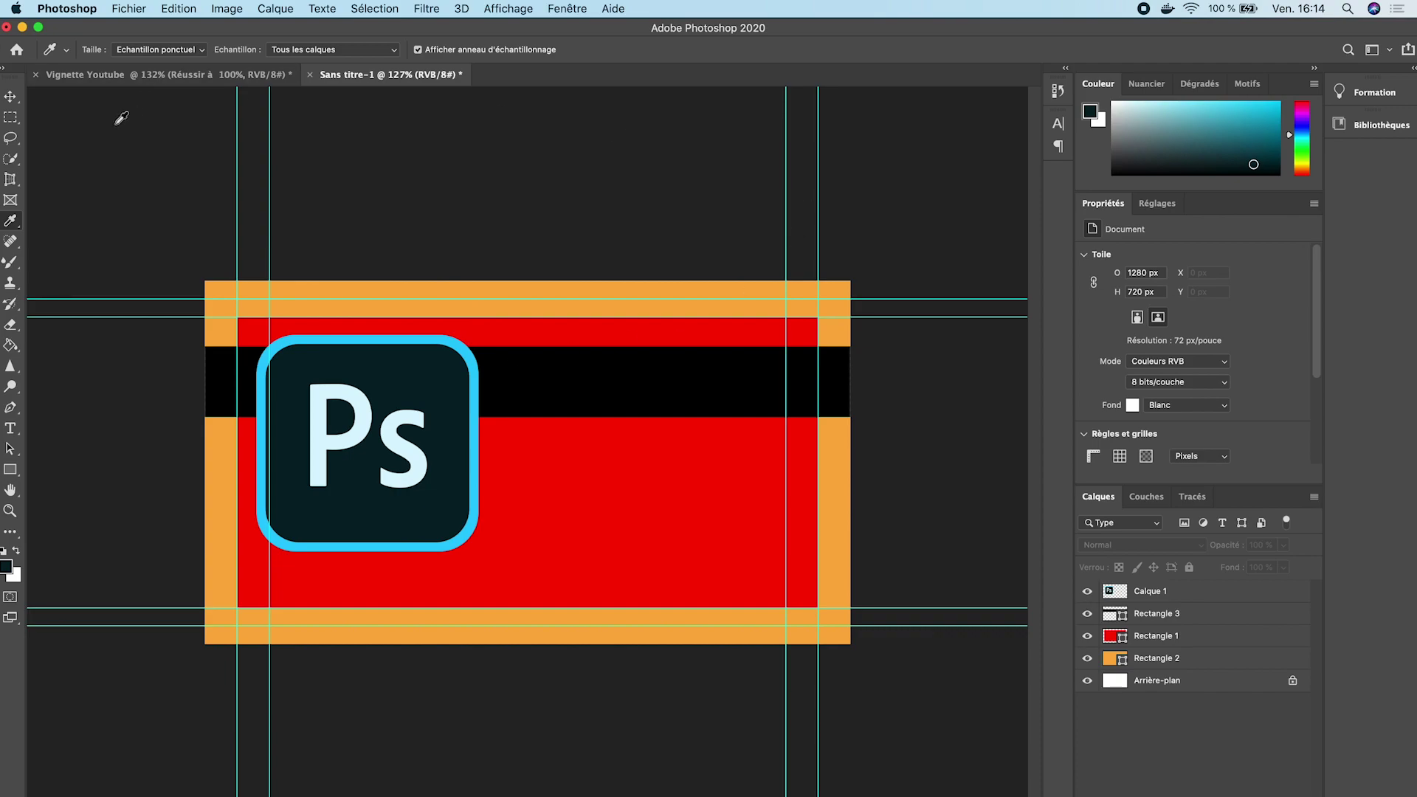
Fill the orange outer rectangle with the logo's bright blue and the red inner rectangle with its dark teal.
left_click(10, 97)
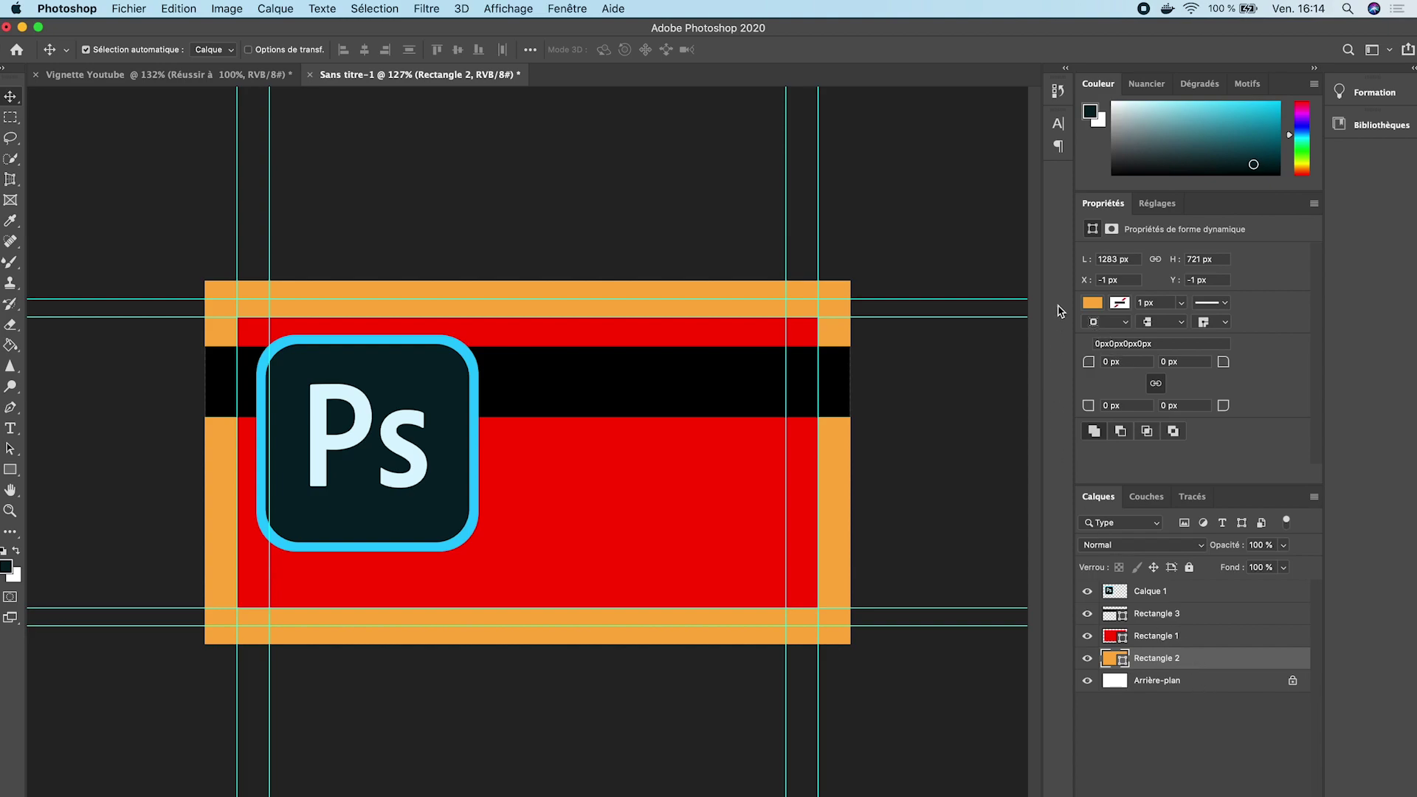
left_click(1092, 303)
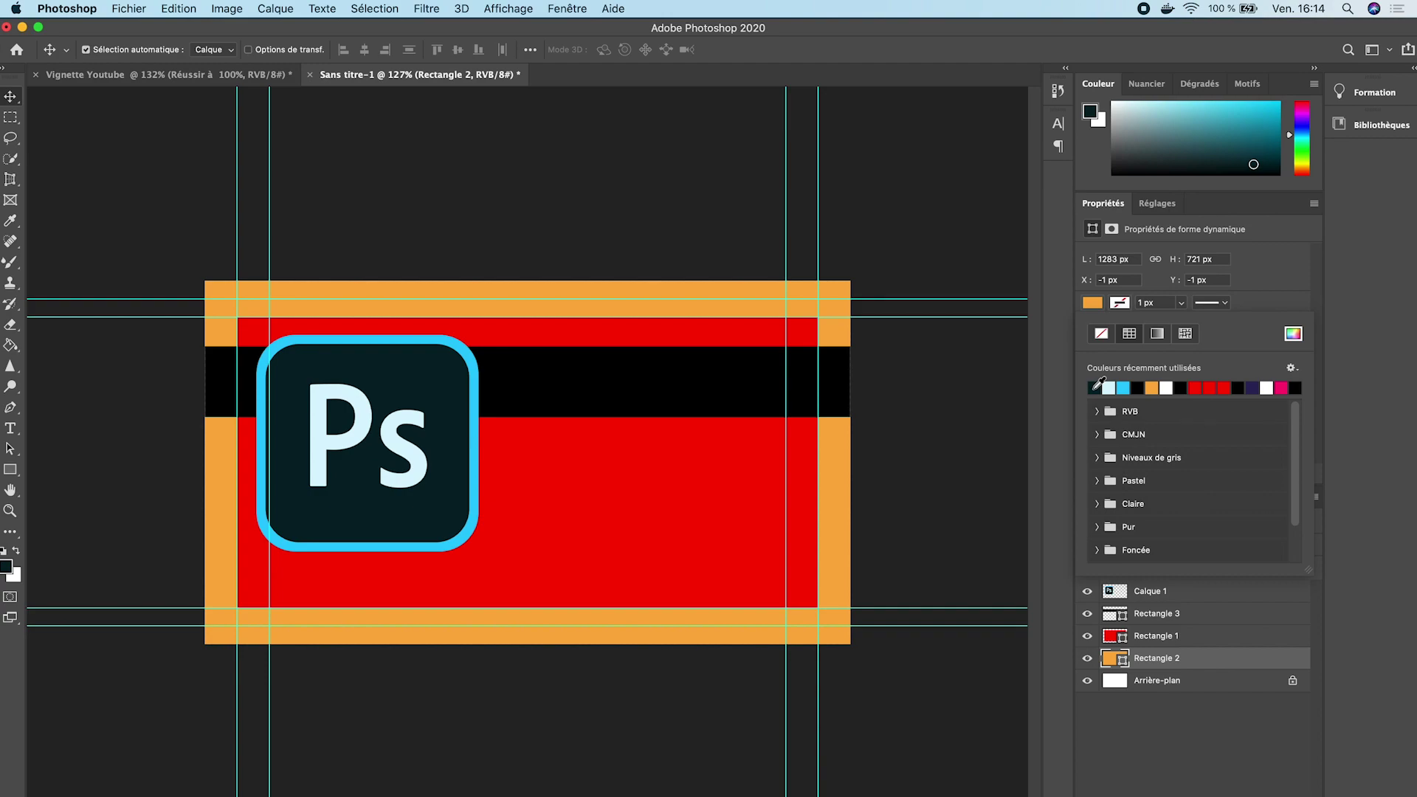
left_click(1125, 388)
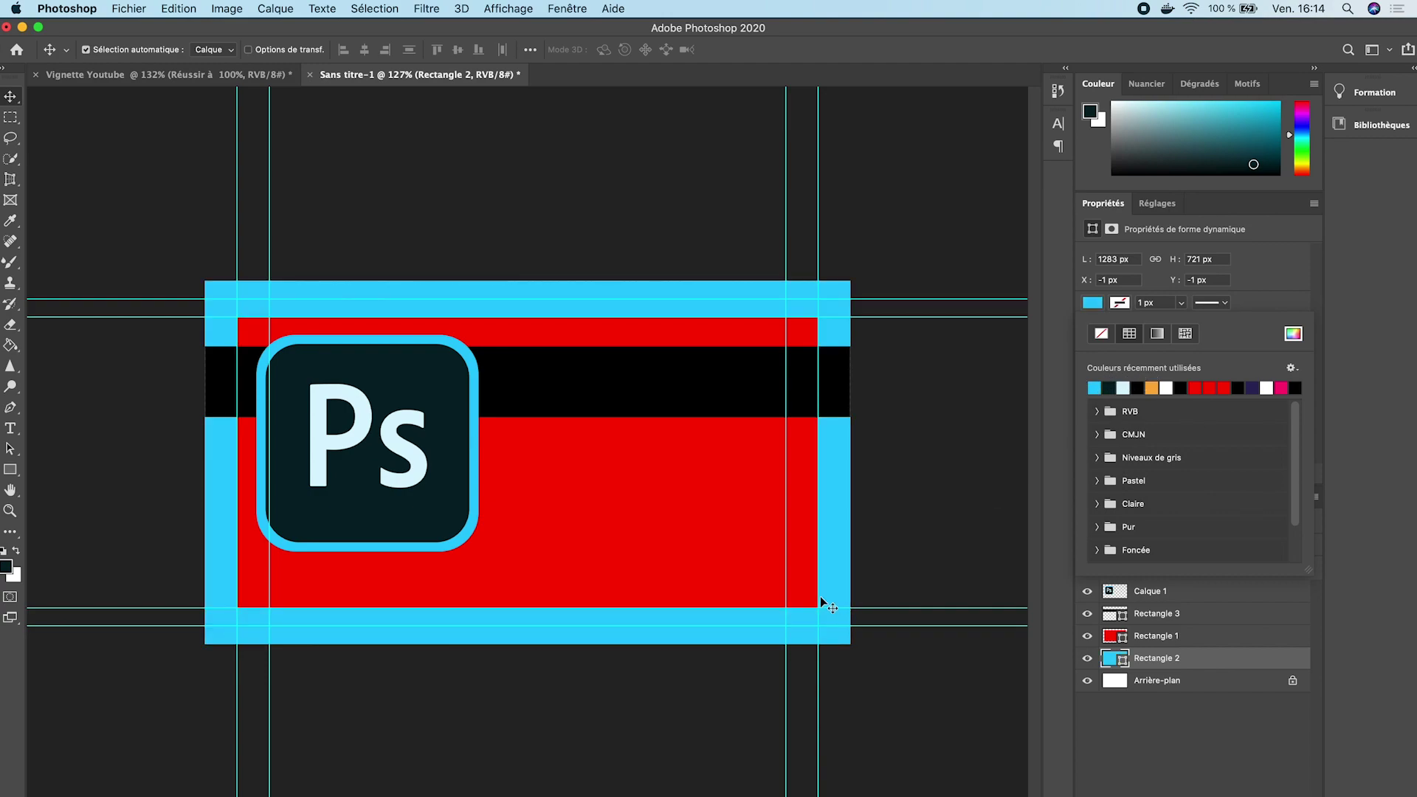
left_click(1153, 638)
left_click(1092, 304)
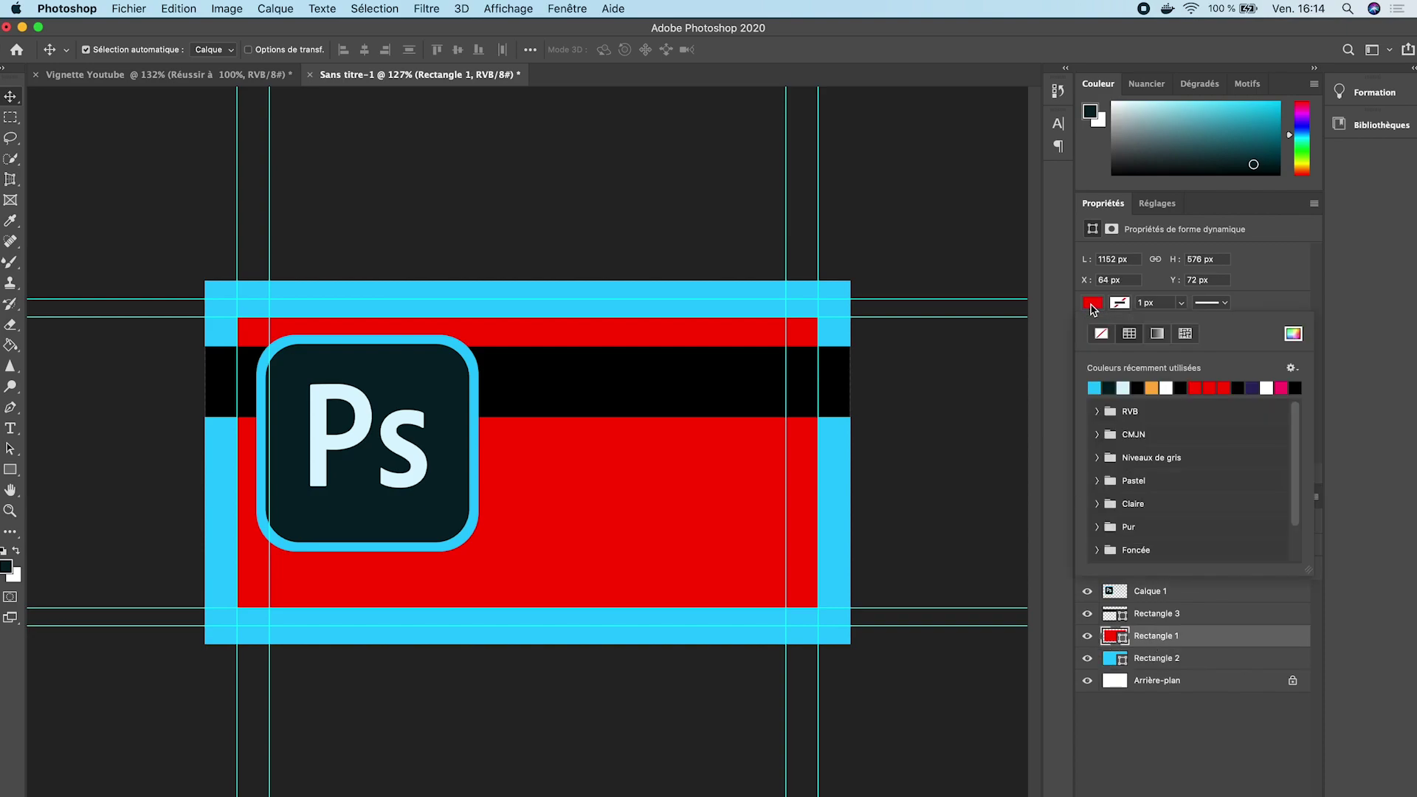
left_click(1109, 387)
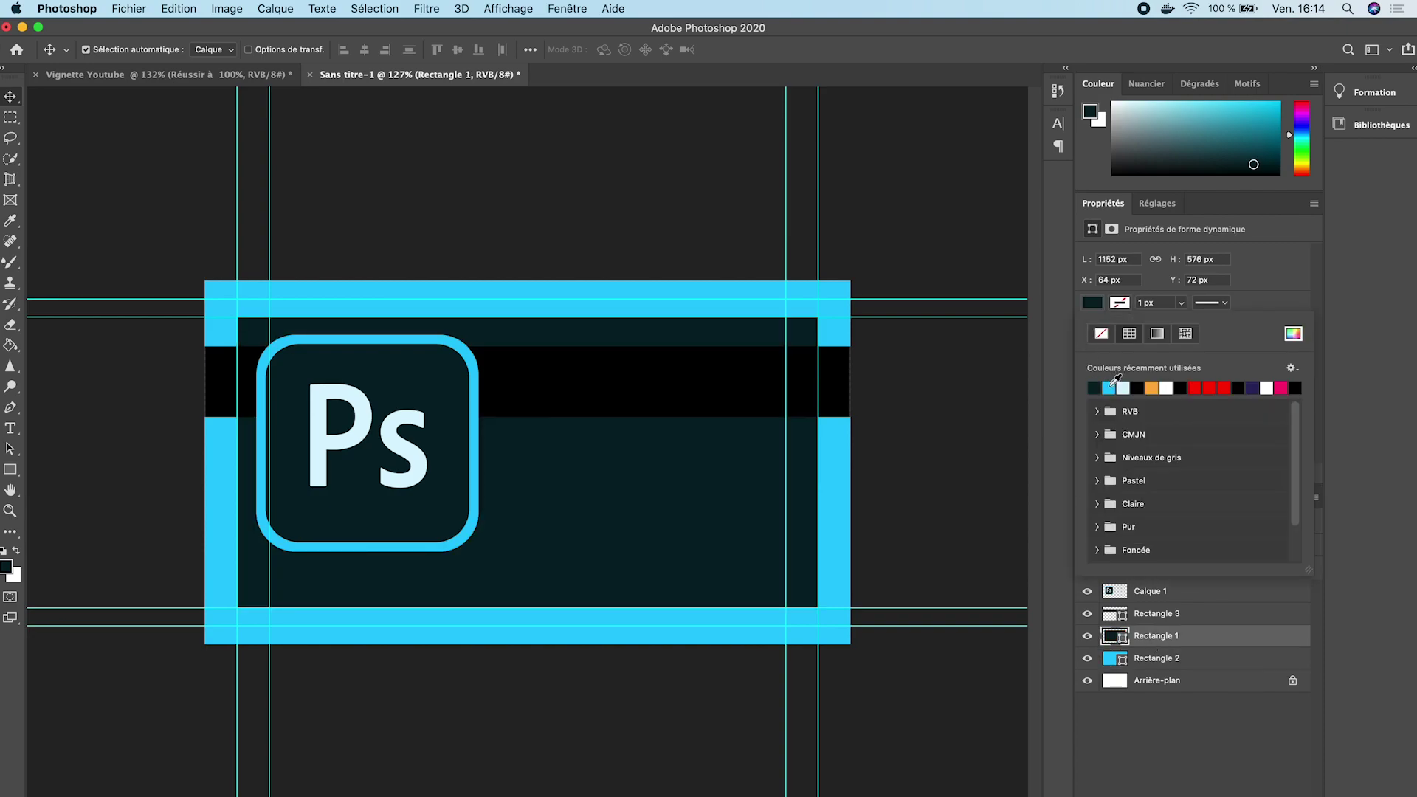
Fill the black horizontal band with the logo's bright blue and lower its opacity to 70%.
left_click(833, 399)
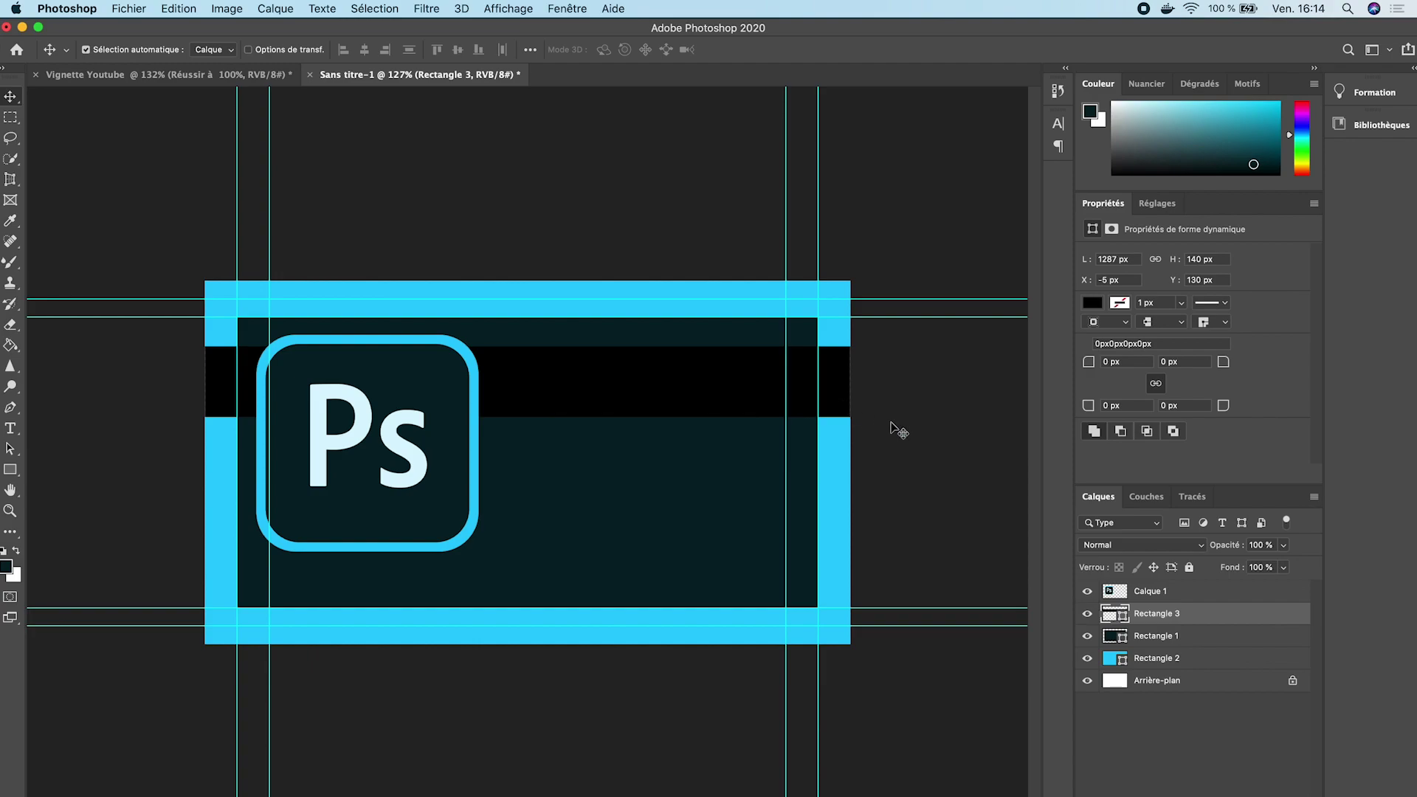
left_click(1092, 305)
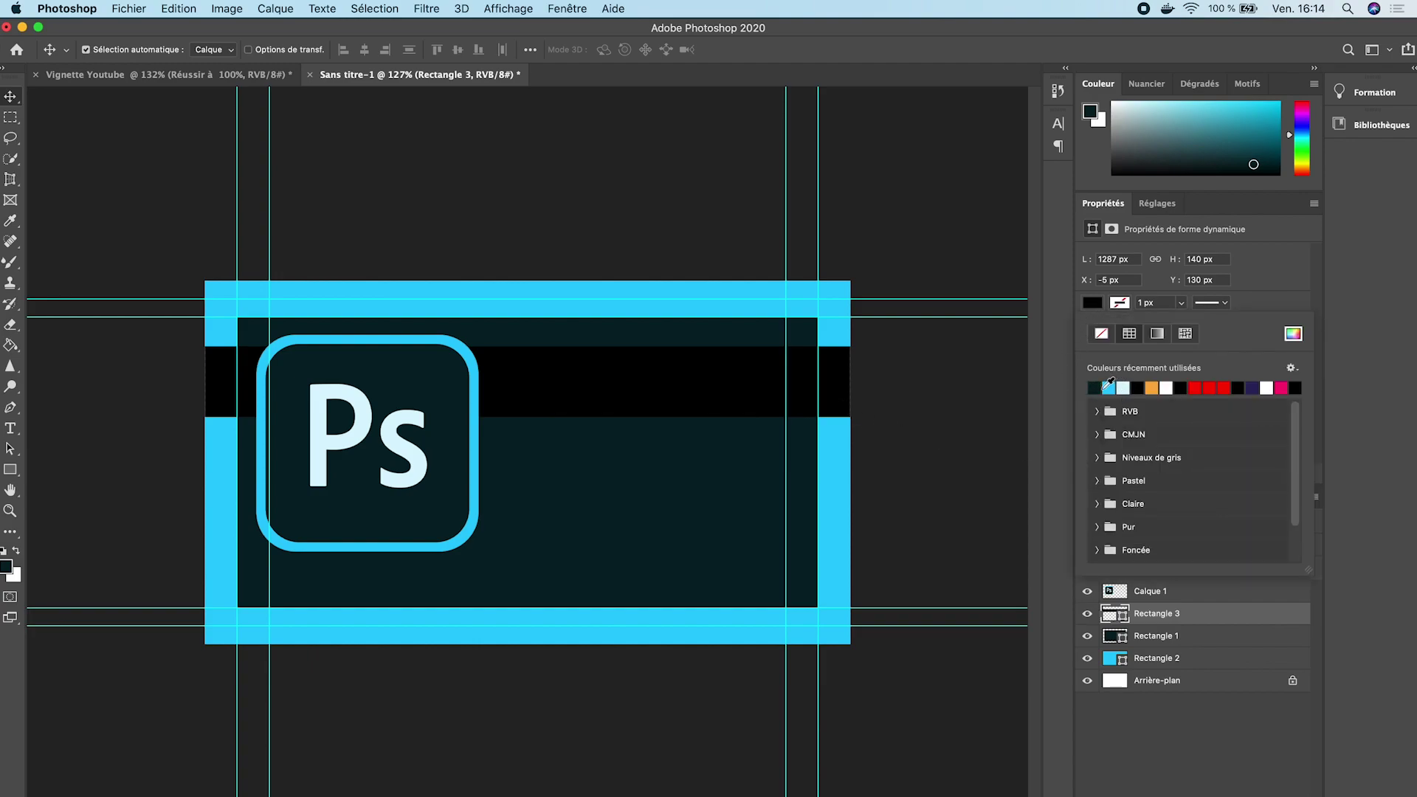
left_click(1110, 387)
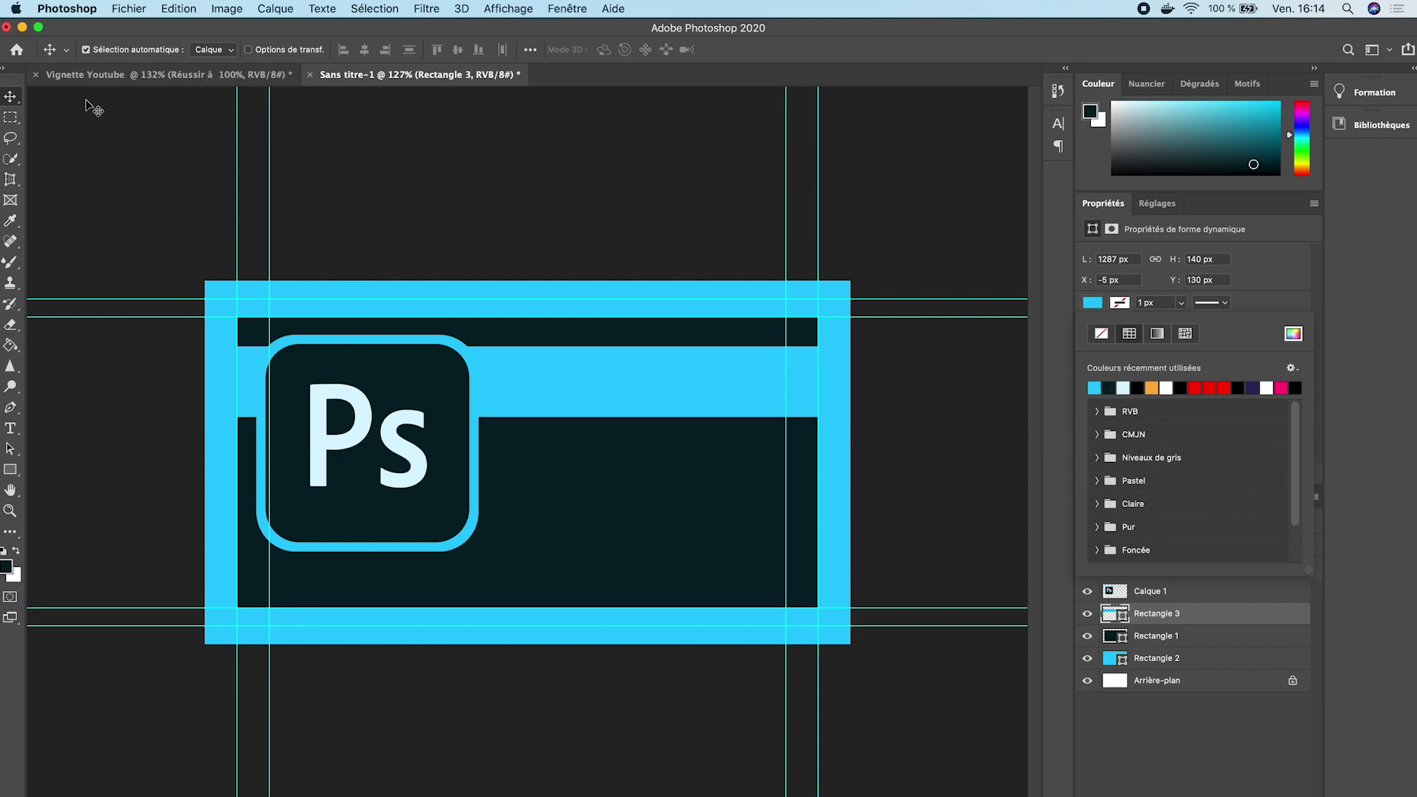
left_click(18, 92)
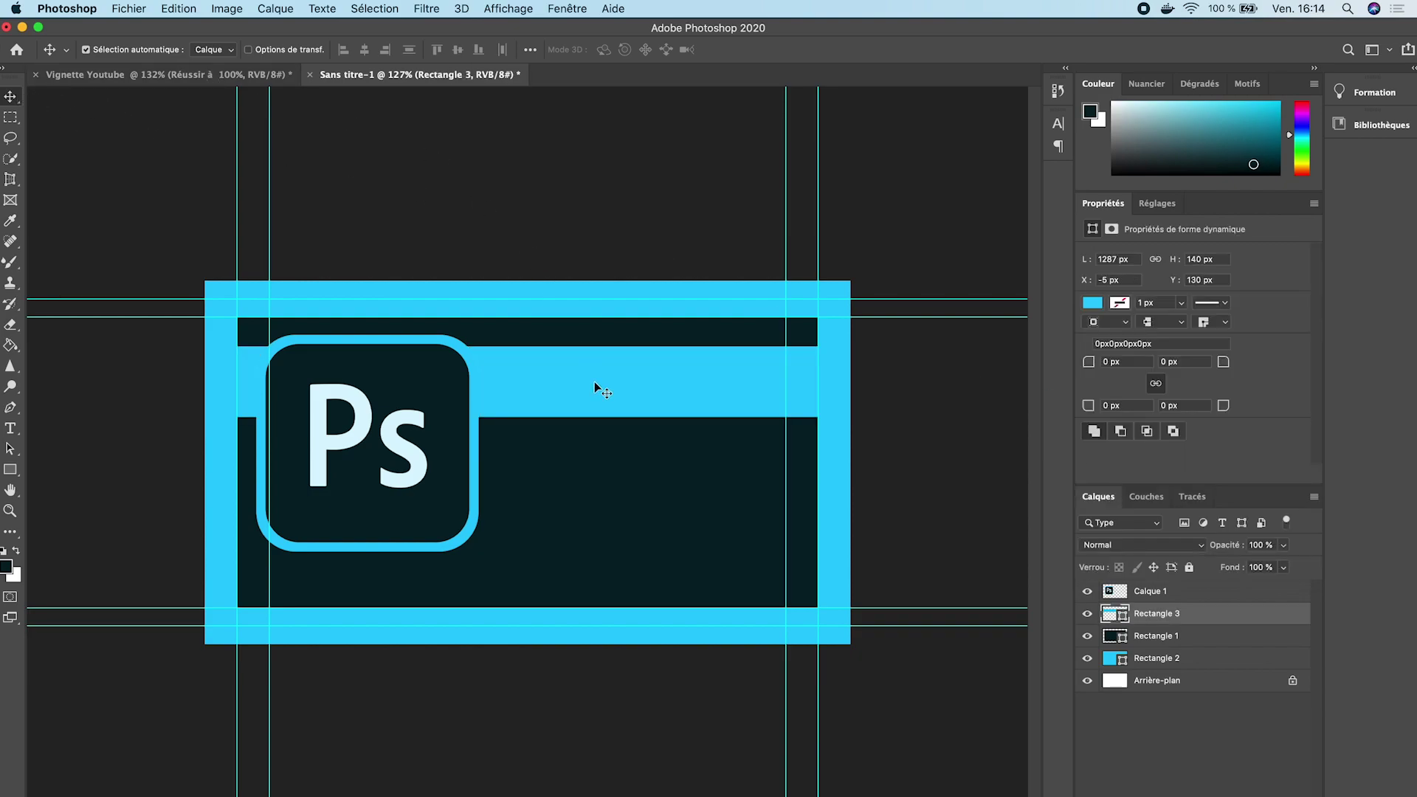
left_click(1285, 547)
left_click_drag(1283, 569, 1265, 569)
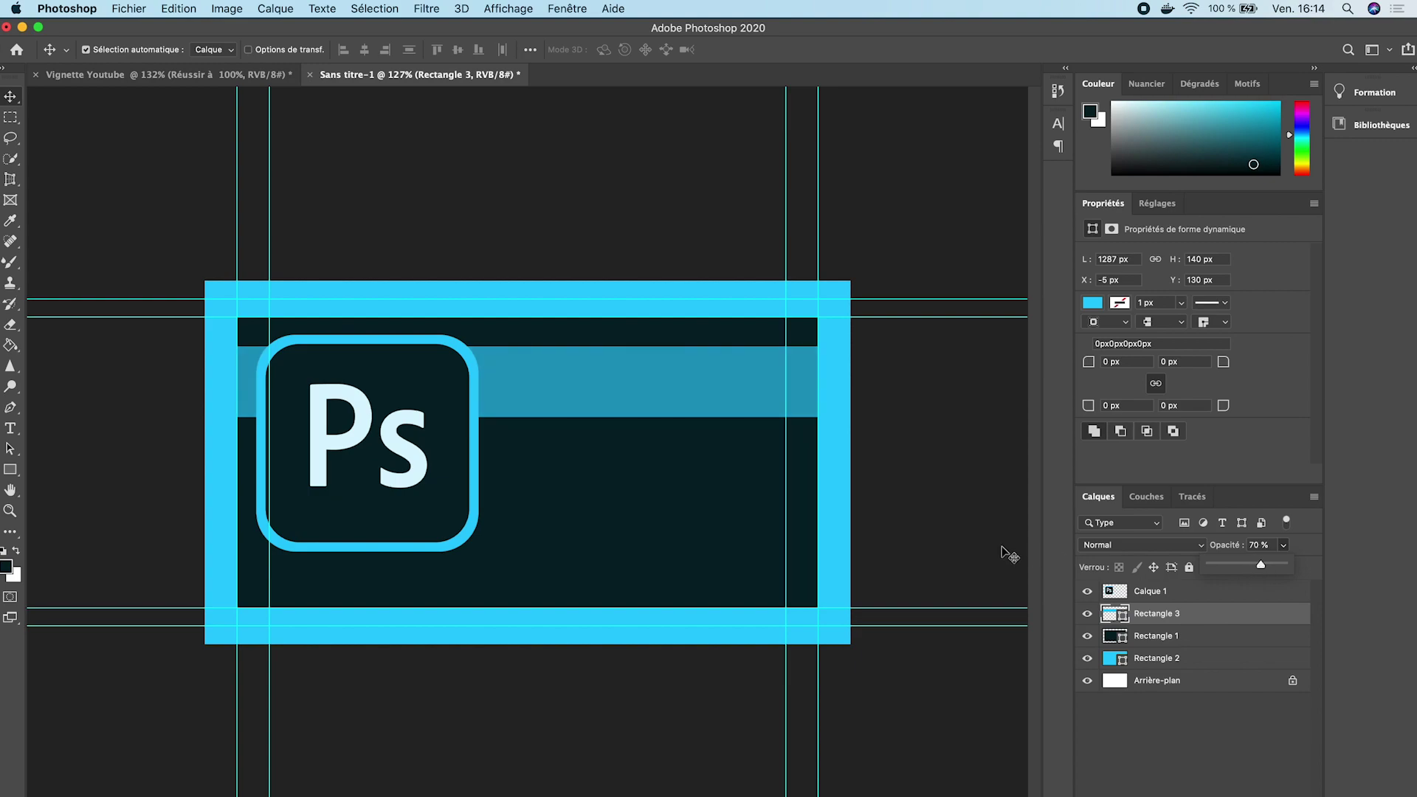
left_click(874, 525)
Move the band and logo slightly lower, and scale the logo to about 398 x 387 px against the inner vertical guide.
left_click(346, 453)
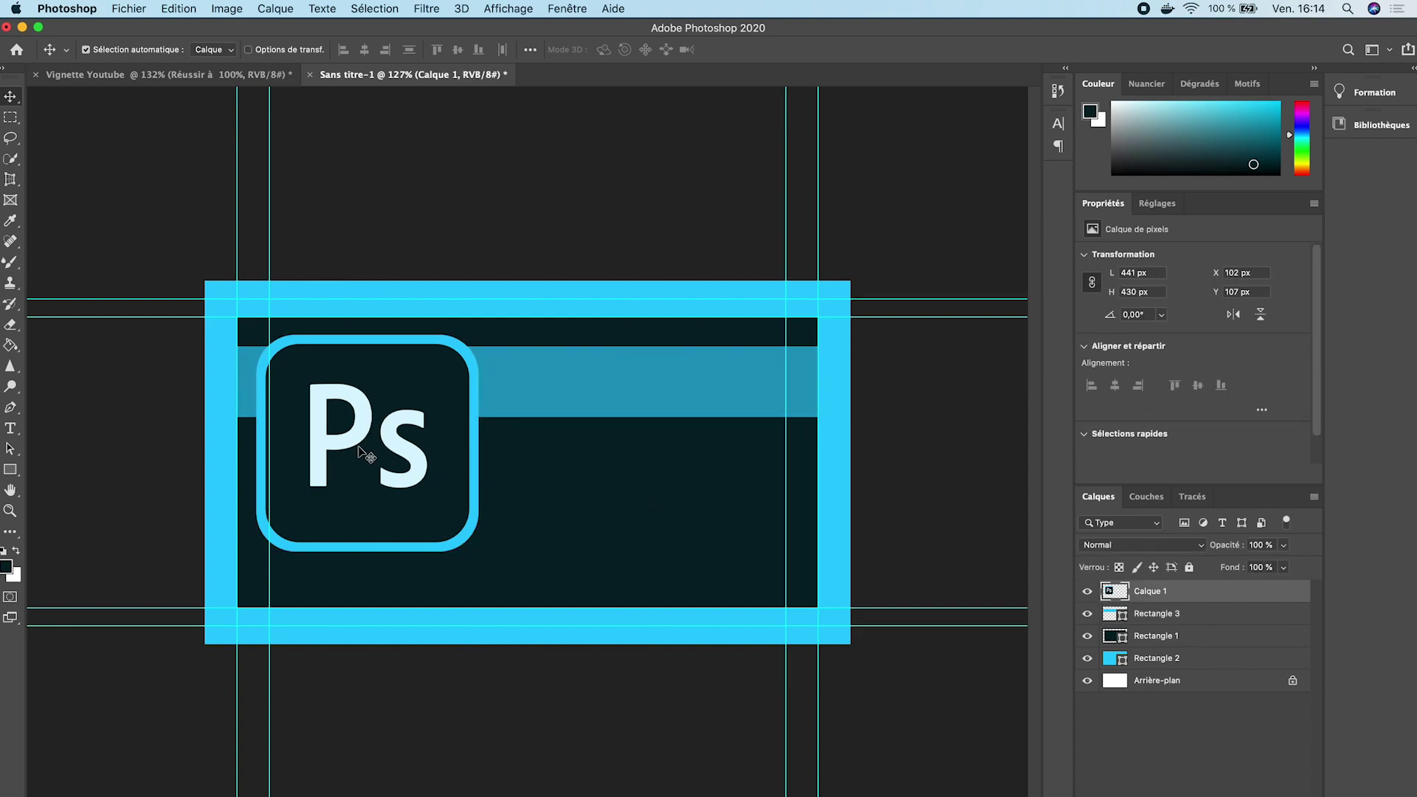
left_click_drag(545, 389, 546, 421)
mouse_move(398, 435)
left_mouse_down()
mouse_move(401, 456)
mouse_move(467, 463)
mouse_move(329, 439)
mouse_move(402, 447)
mouse_move(400, 459)
left_mouse_up()
key("super+t")
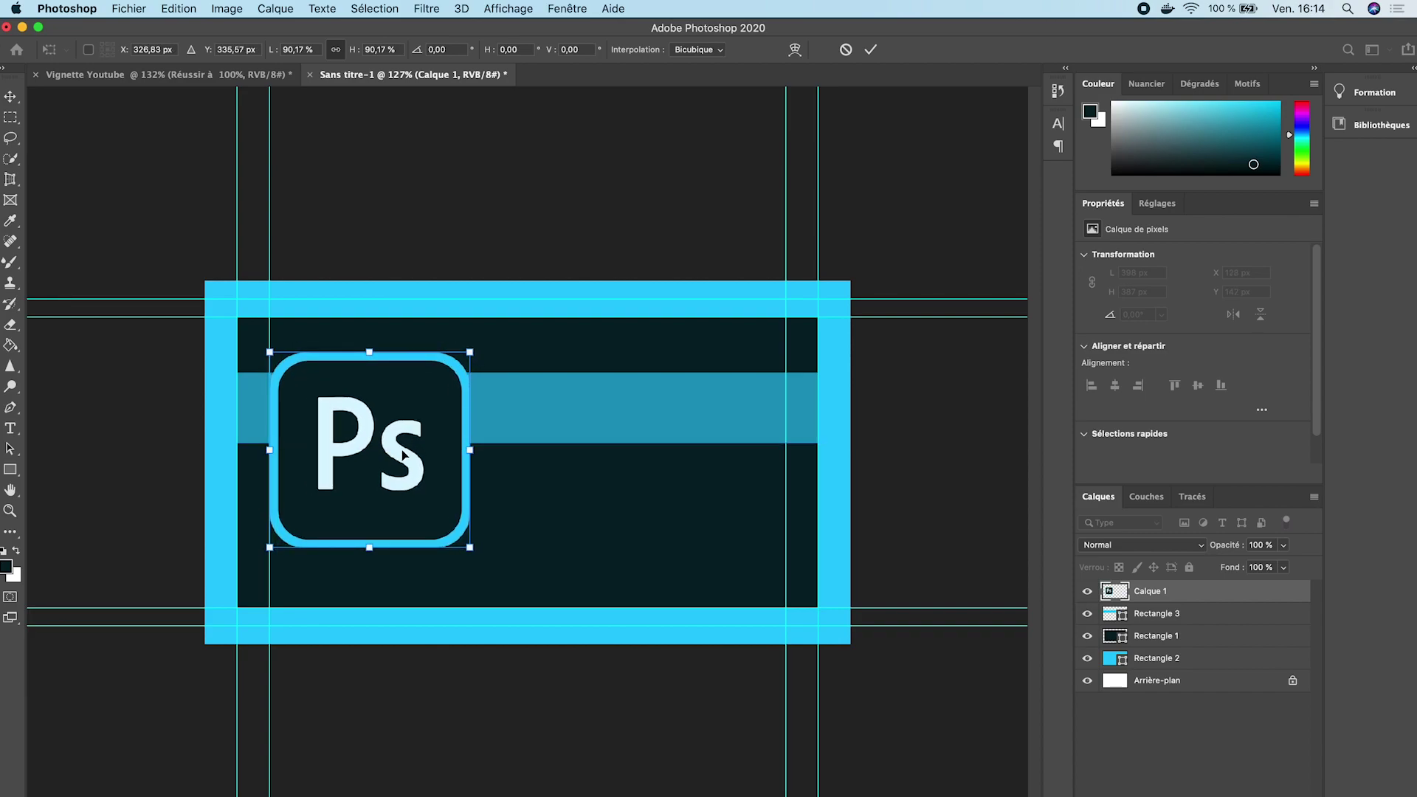
key("Return")
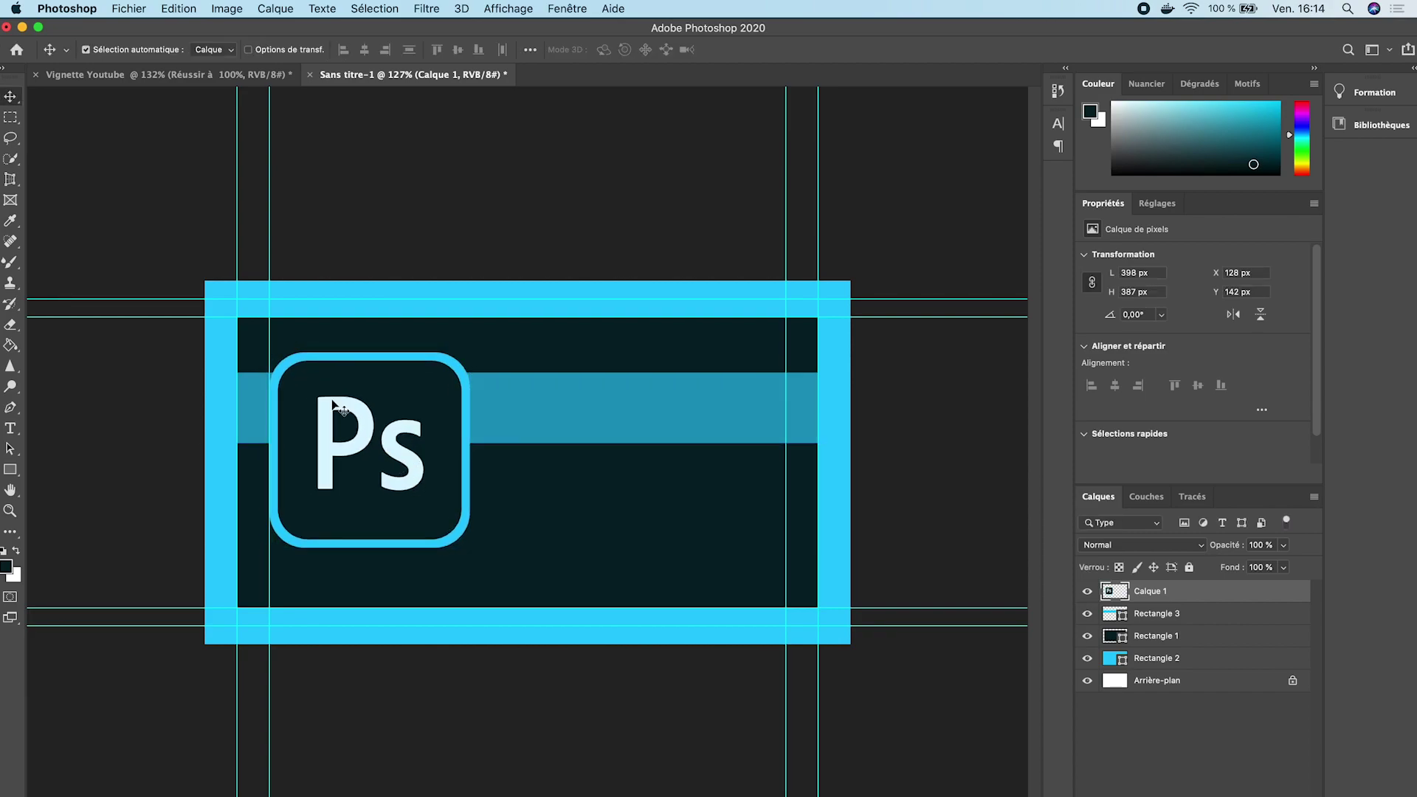
Add a text box on the band beside the logo reading PHOTOSHOP.
left_click(10, 429)
left_click_drag(483, 384, 808, 431)
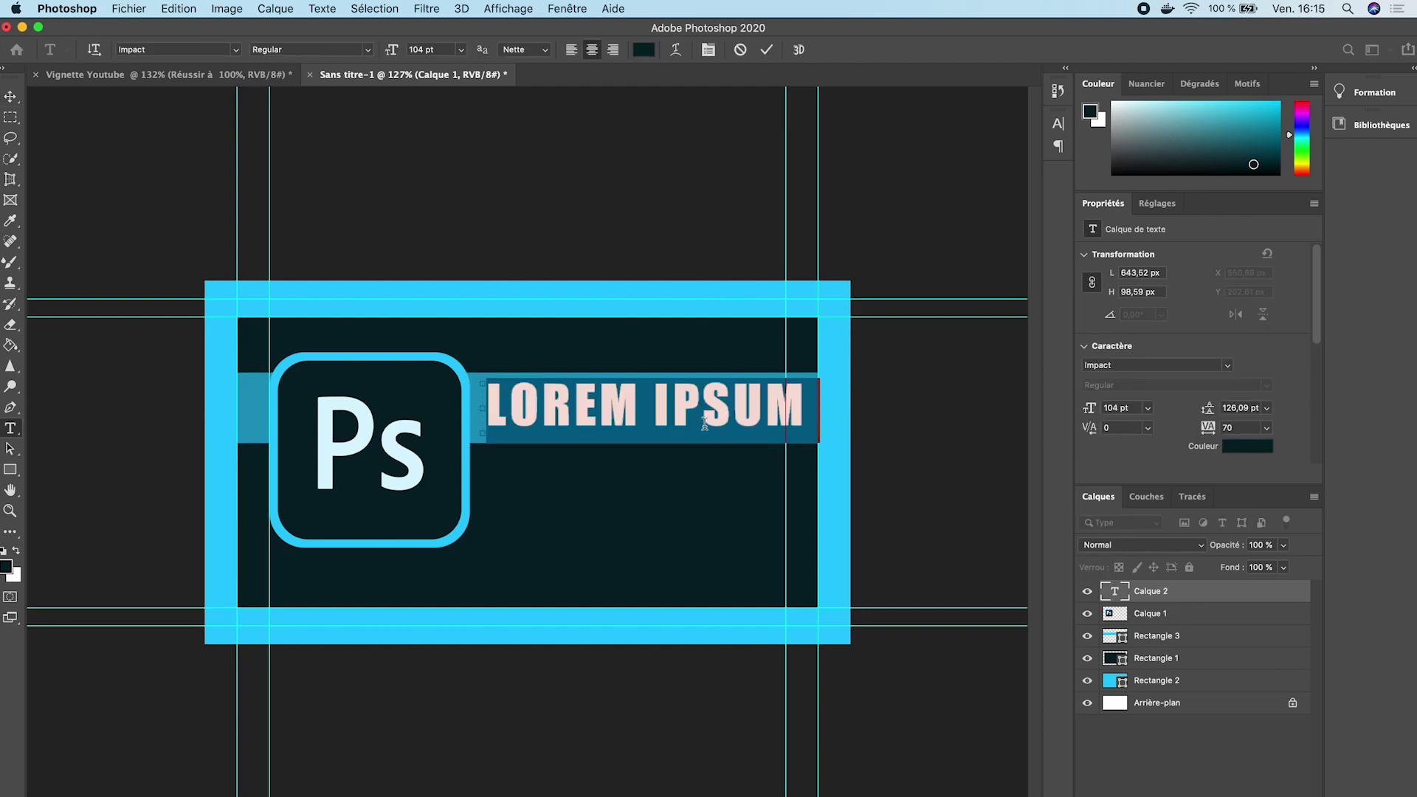
type("PHOTOSHOP")
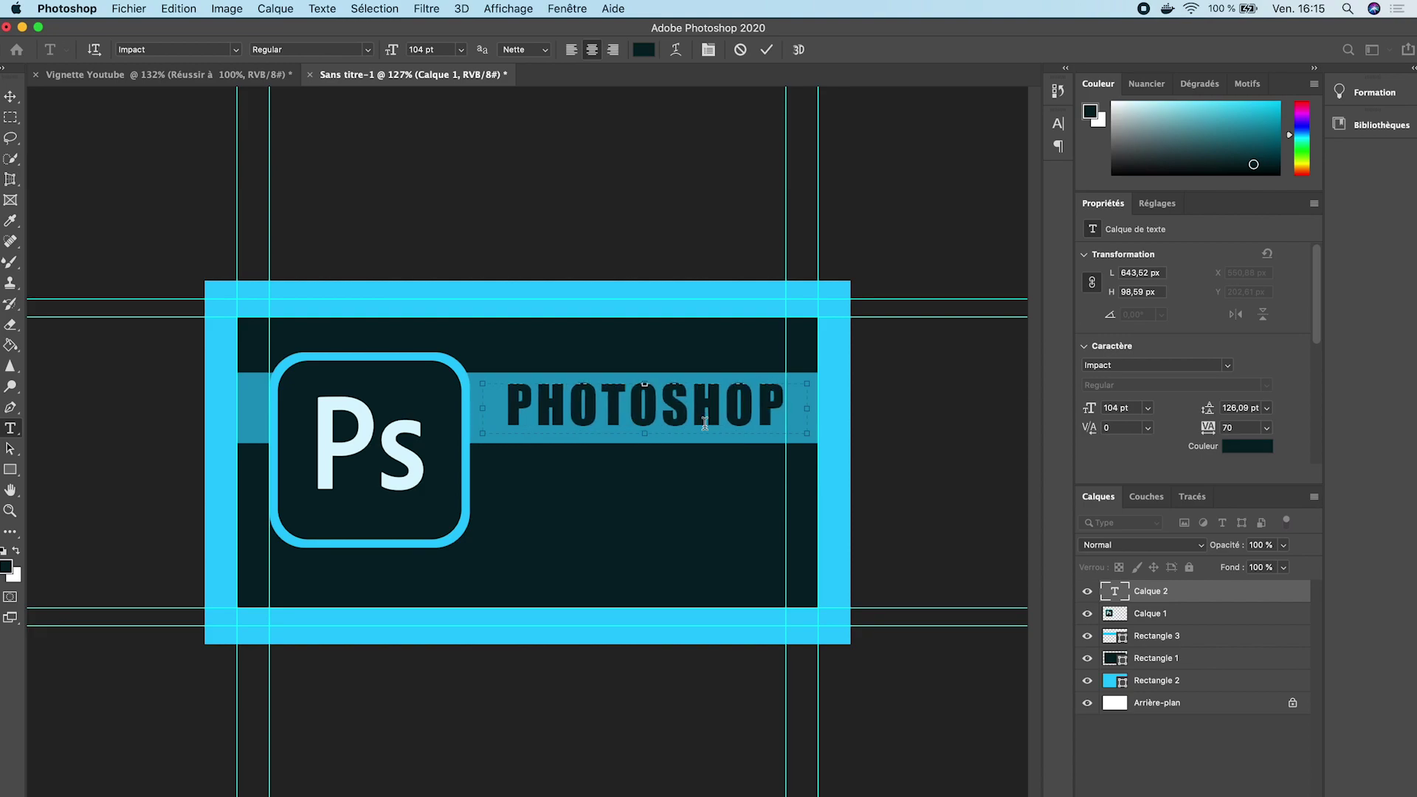
Set the PHOTOSHOP text to Nexa Bold at 84 pt and lower it to the middle of the band.
key("super+a")
left_click(187, 49)
type("Nexa Bold")
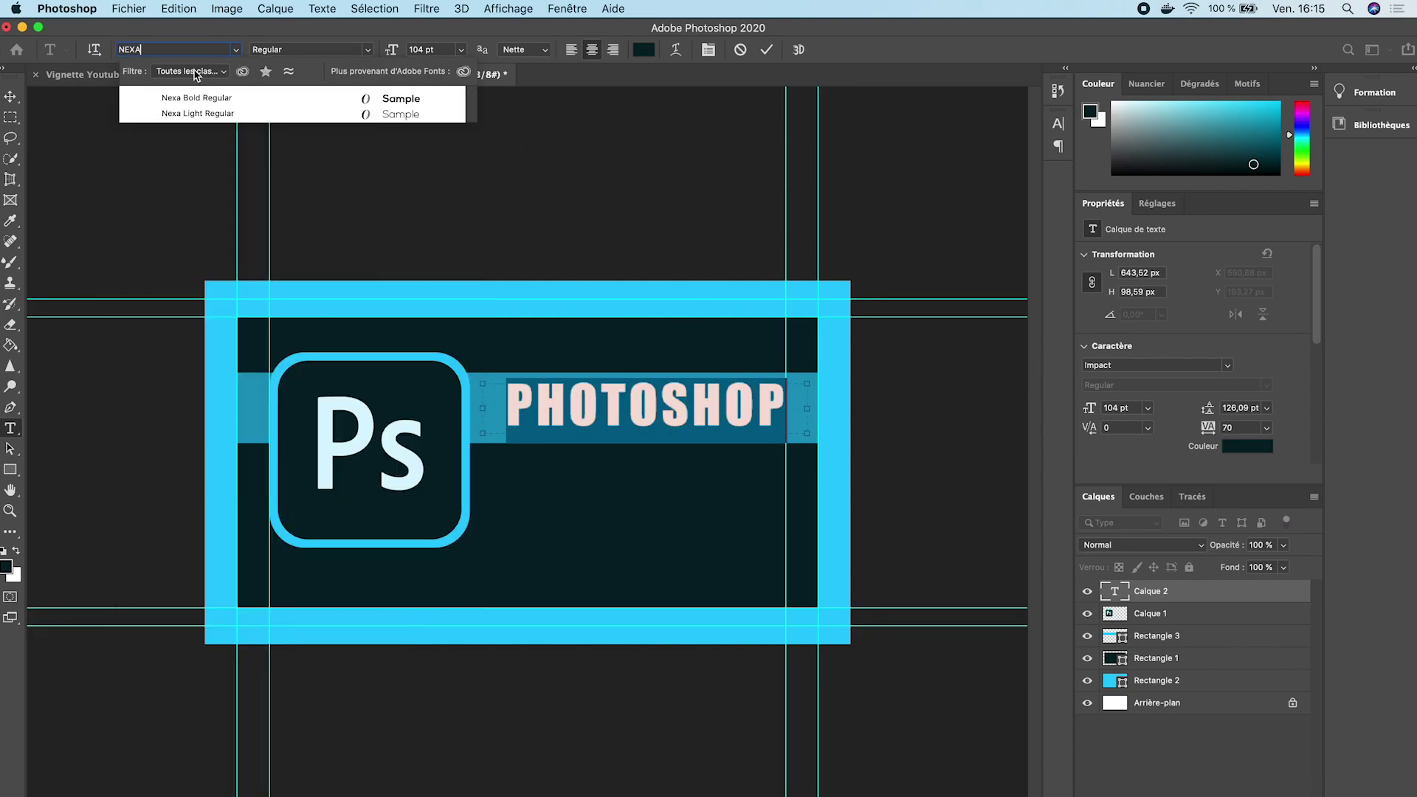
key("Return")
left_click(433, 49)
key("shift+Down")
key("shift+Down")
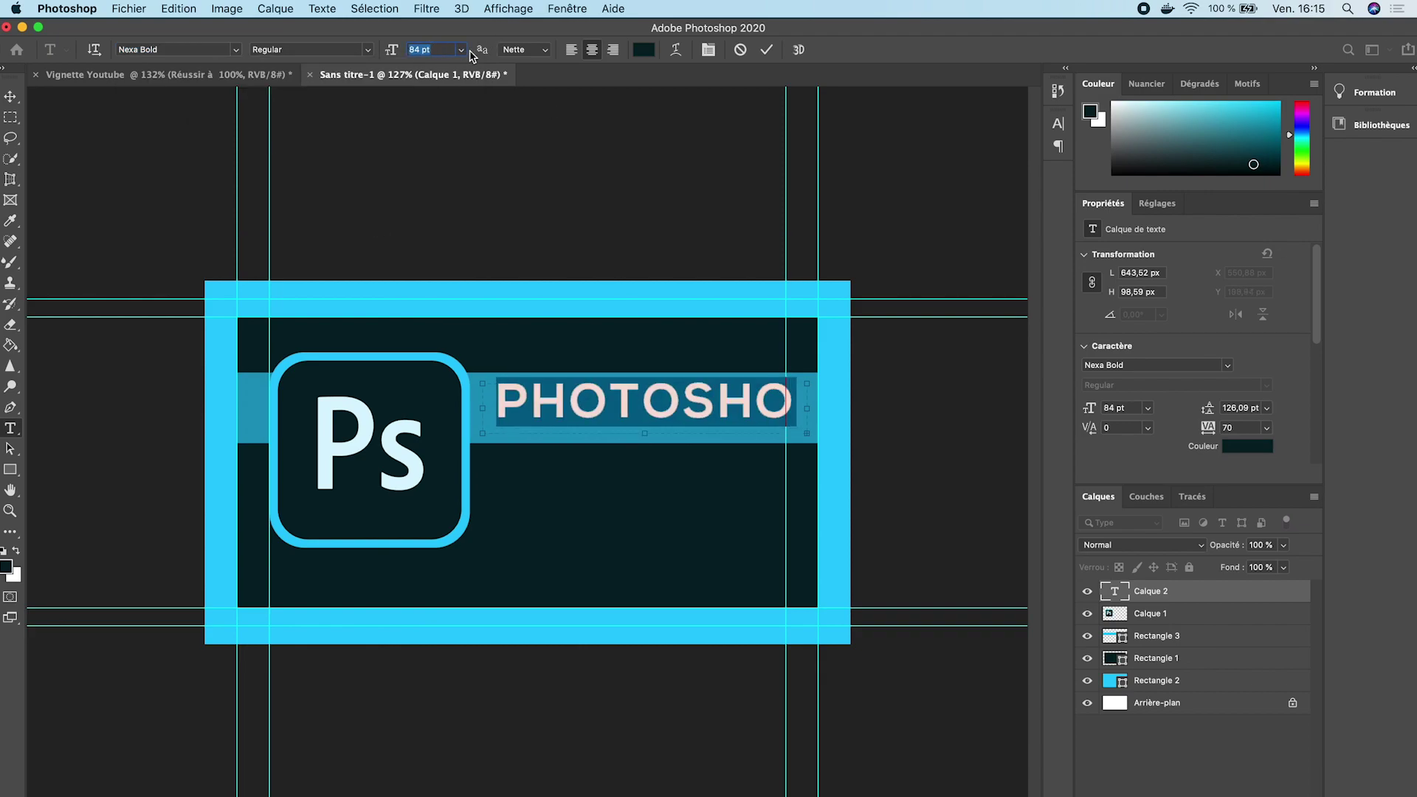
left_click(10, 97)
left_click_drag(637, 410, 639, 423)
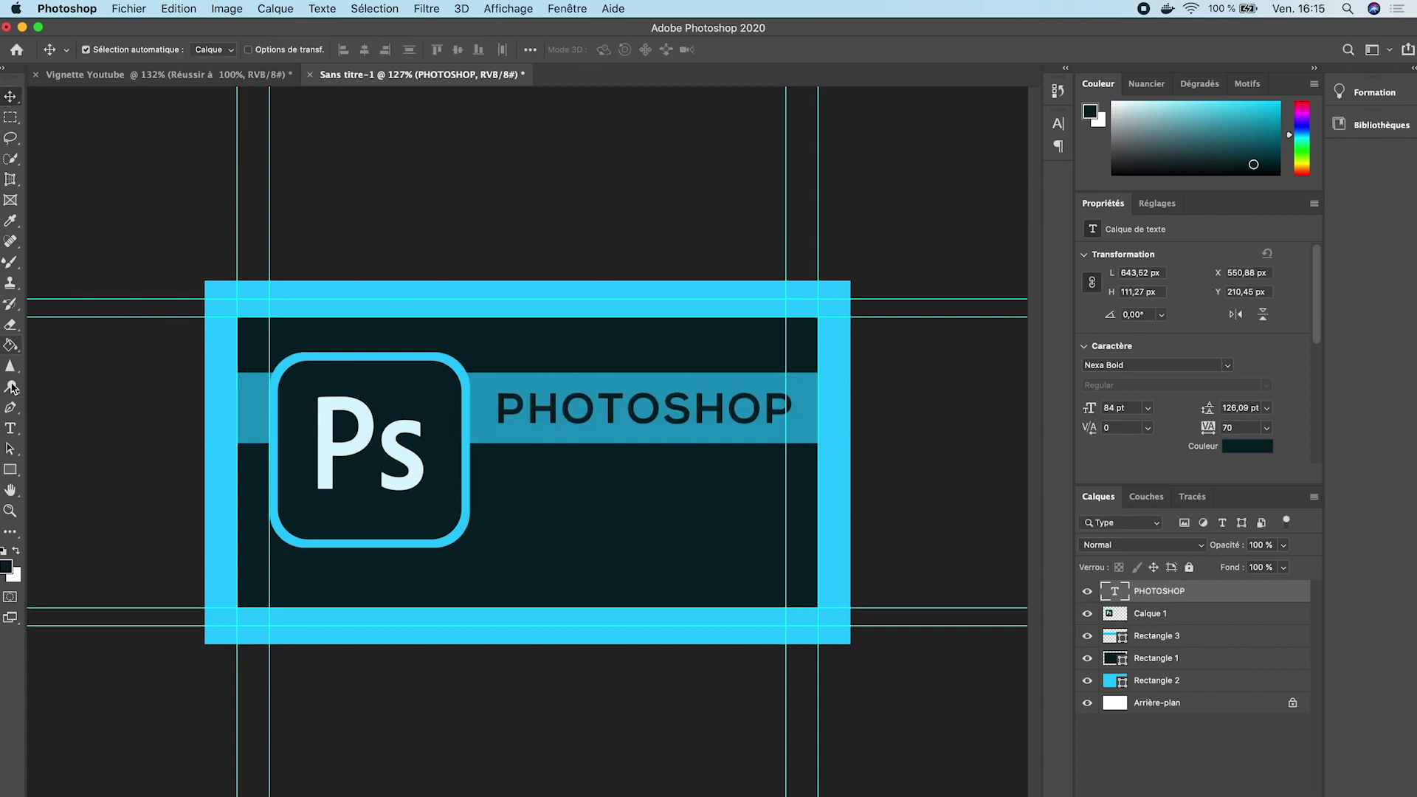
Add a text box of about 616 x 253 px below the band reading VIGNETTES YOUTUBE.
left_click(10, 428)
left_click_drag(496, 462, 808, 589)
key("BackSpace")
type("LES BASESPOUR")
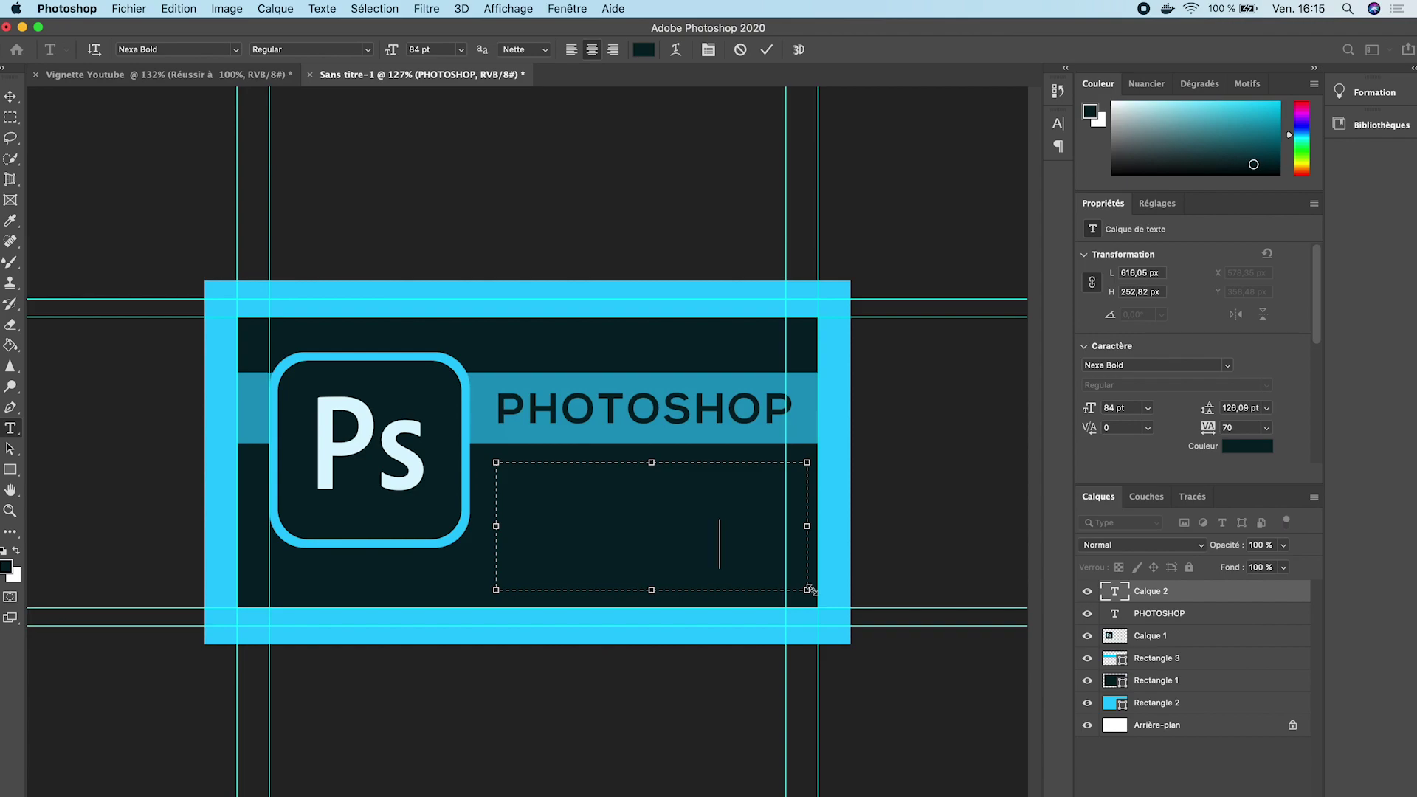
Colour the VIGNETTES YOUTUBE text white (ffffff) and shorten its text box to about 237 px high from its upper edge.
key("super+a")
left_click(644, 49)
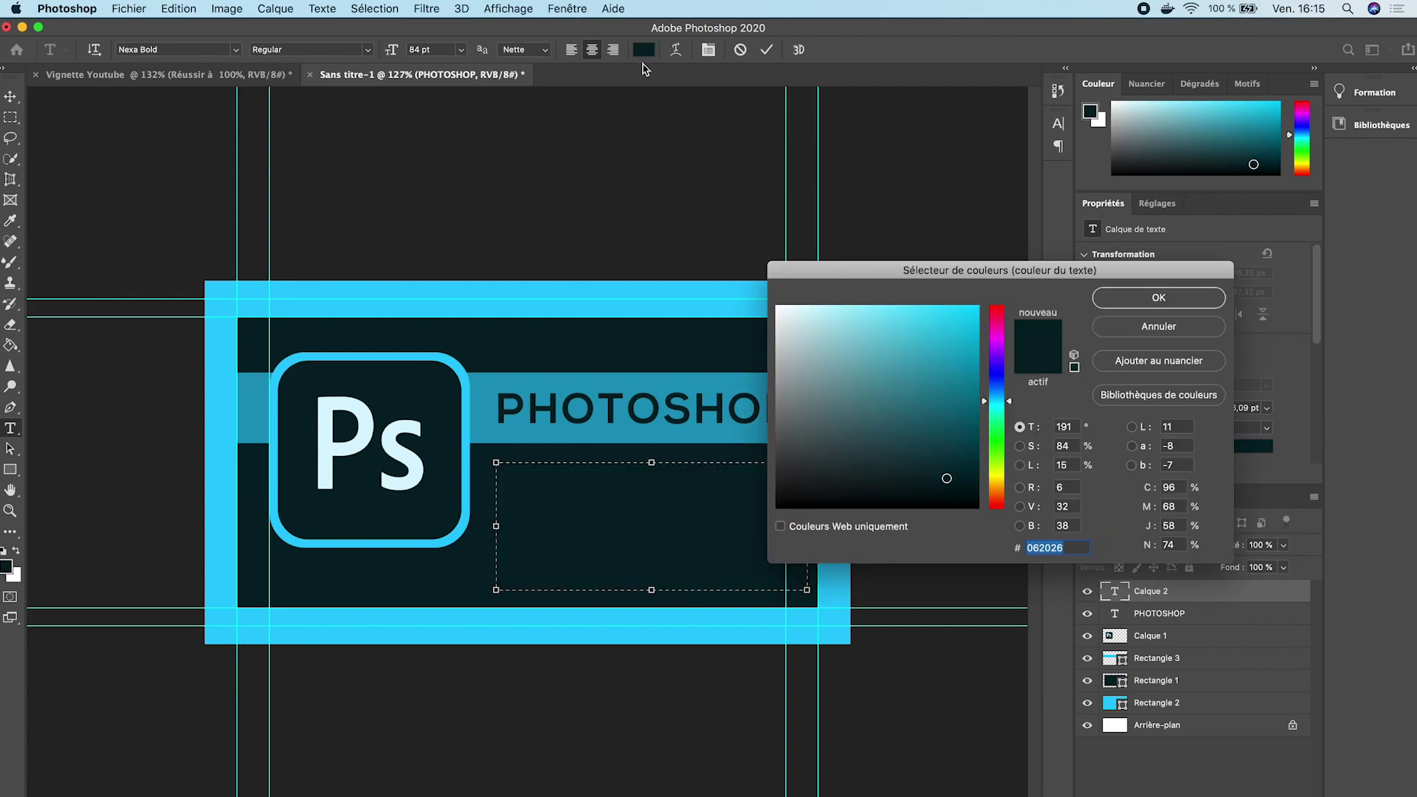
type("ffffff")
left_click(1159, 298)
left_click(675, 508)
left_click_drag(651, 462, 651, 471)
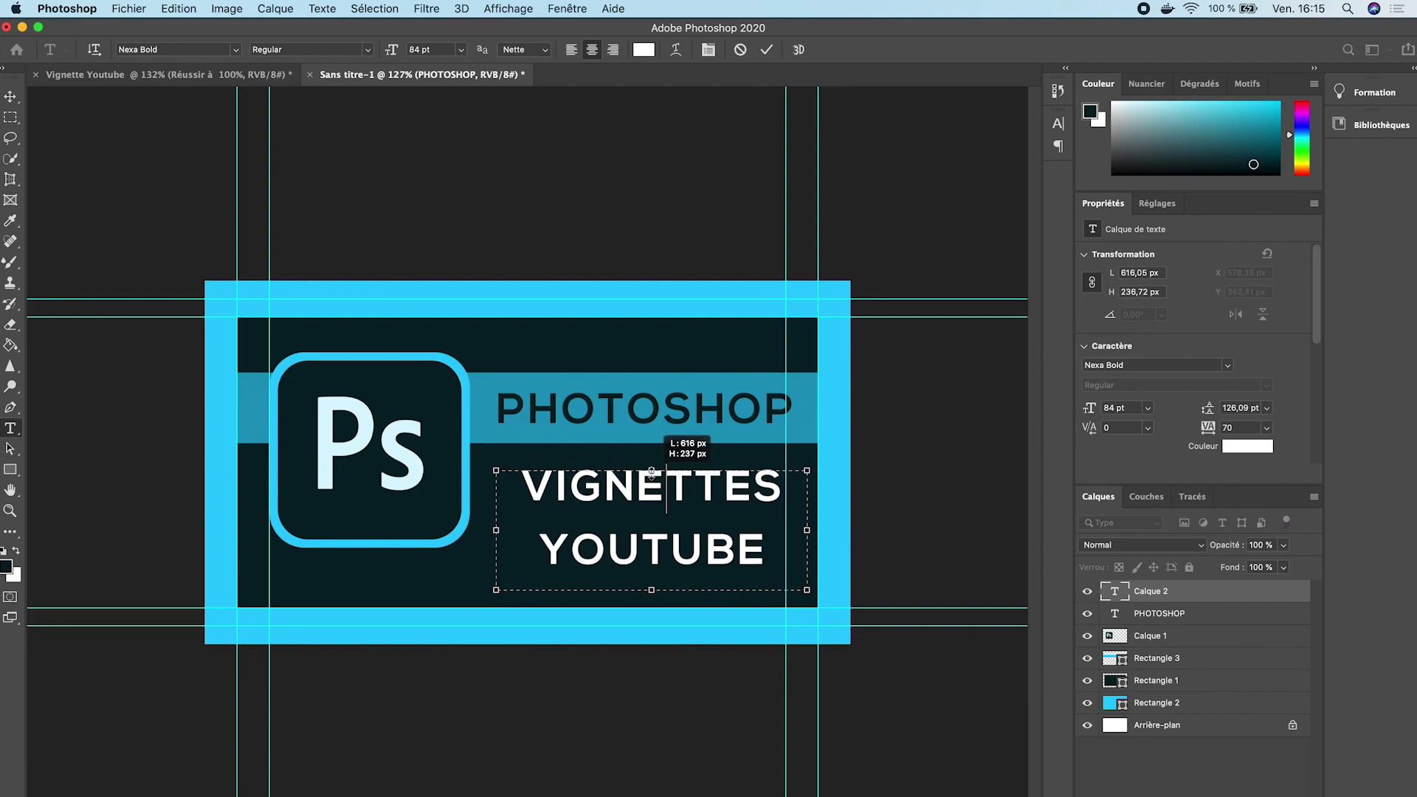
Set the line spacing of the VIGNETTES YOUTUBE text to 98 pt.
key("super+a")
left_click(708, 50)
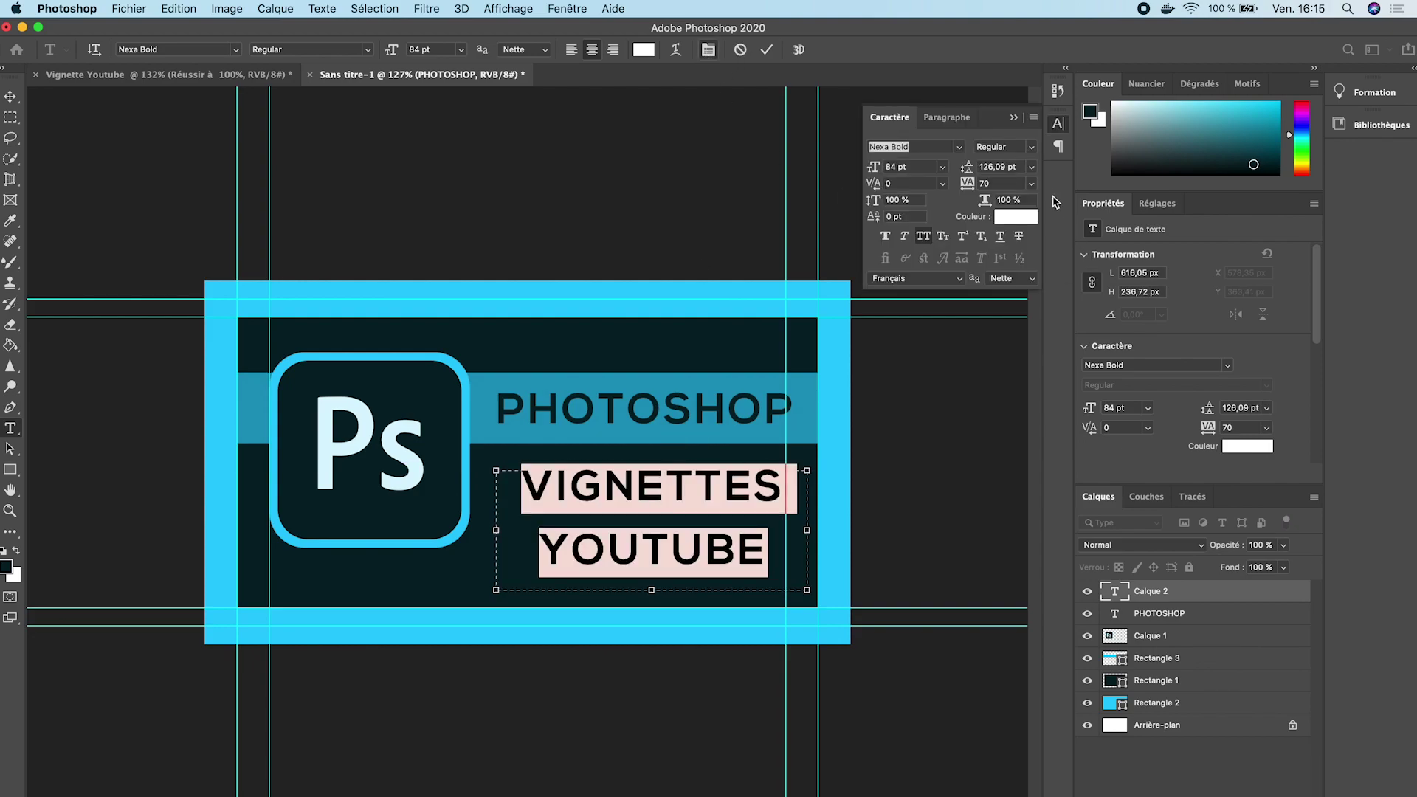
left_click(998, 168)
key("shift+Down")
key("shift+Down")
key("shift+Down")
type("98")
key("Return")
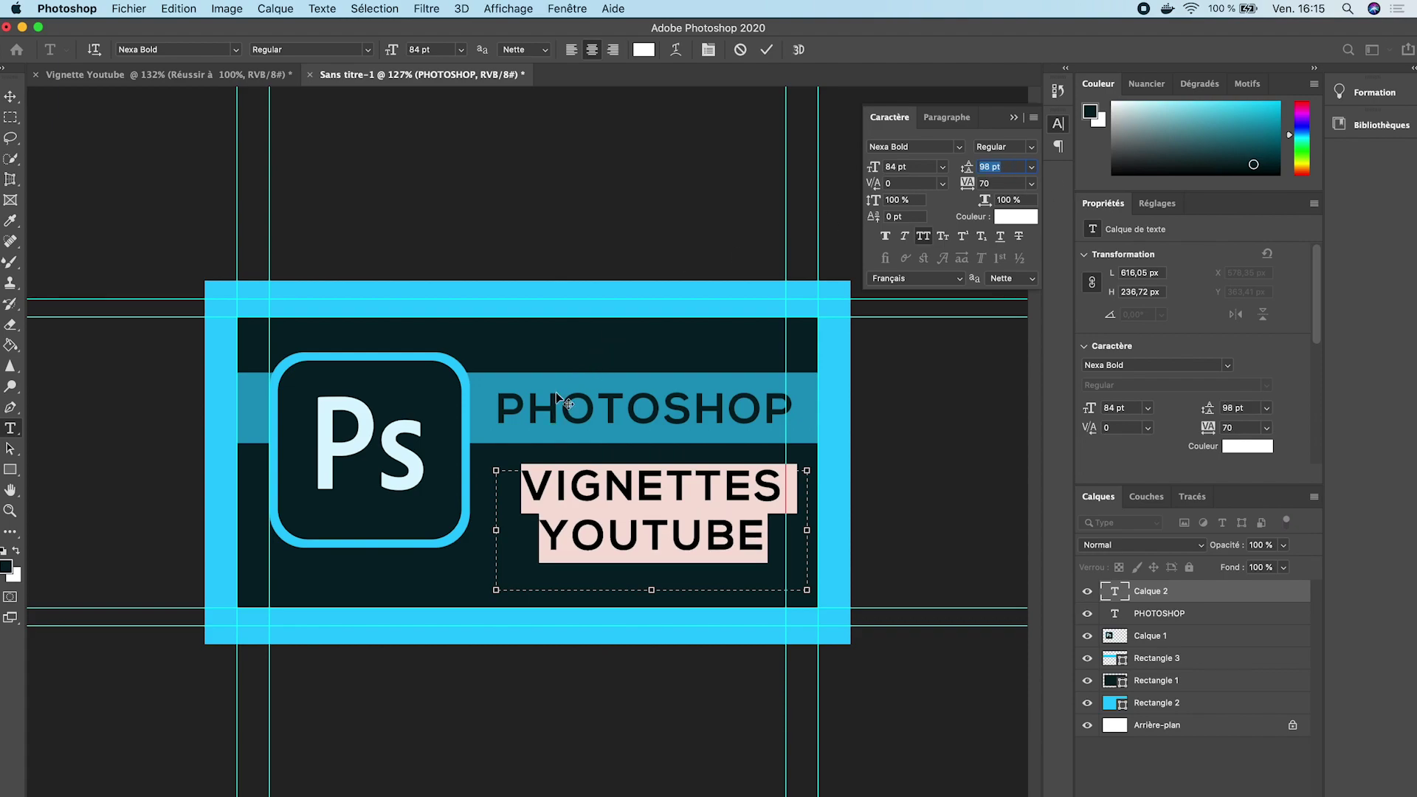
Set the font size of the VIGNETTES YOUTUBE text to 89 pt.
left_click(432, 49)
key("shift+Up")
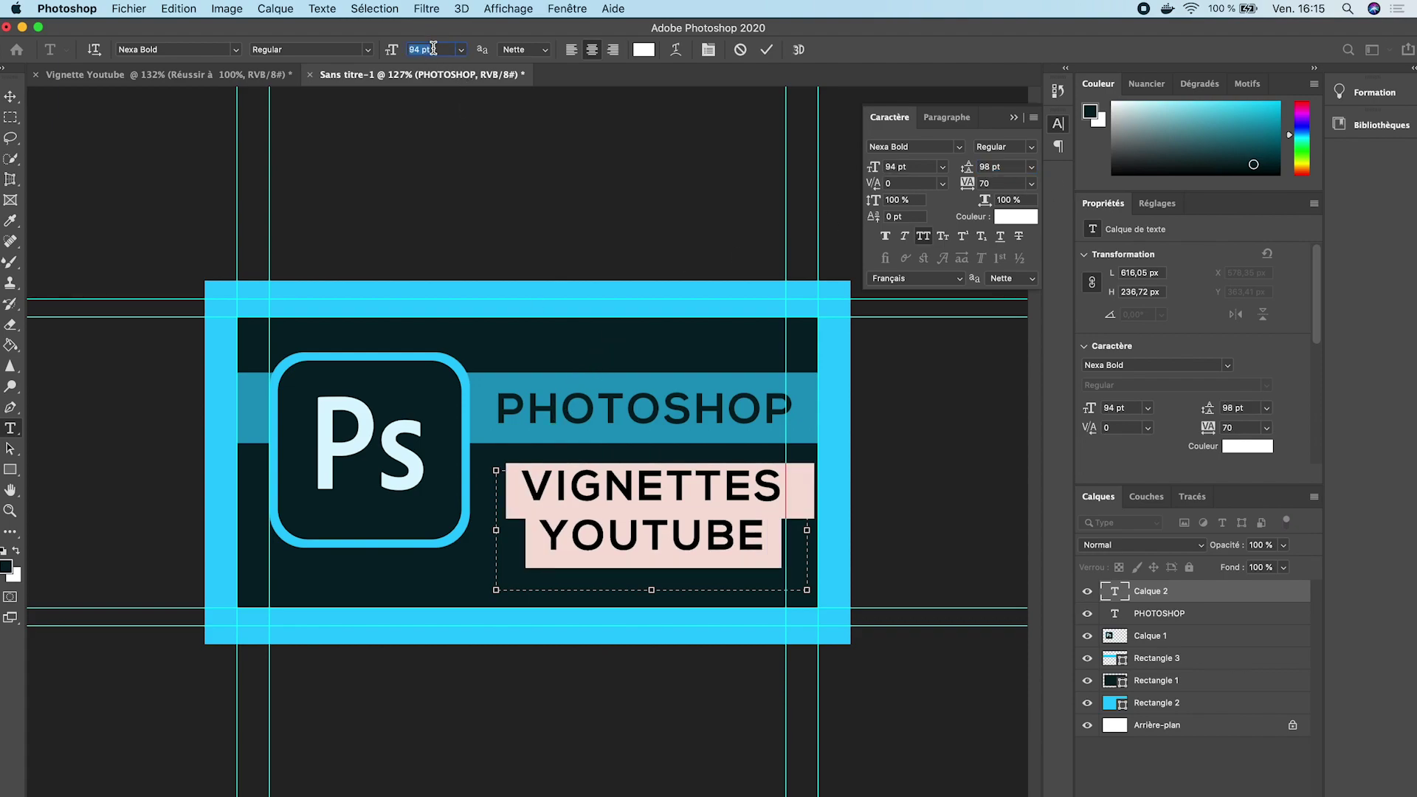
key("Down")
key("Down")
key("Down")
key("Down")
key("Down")
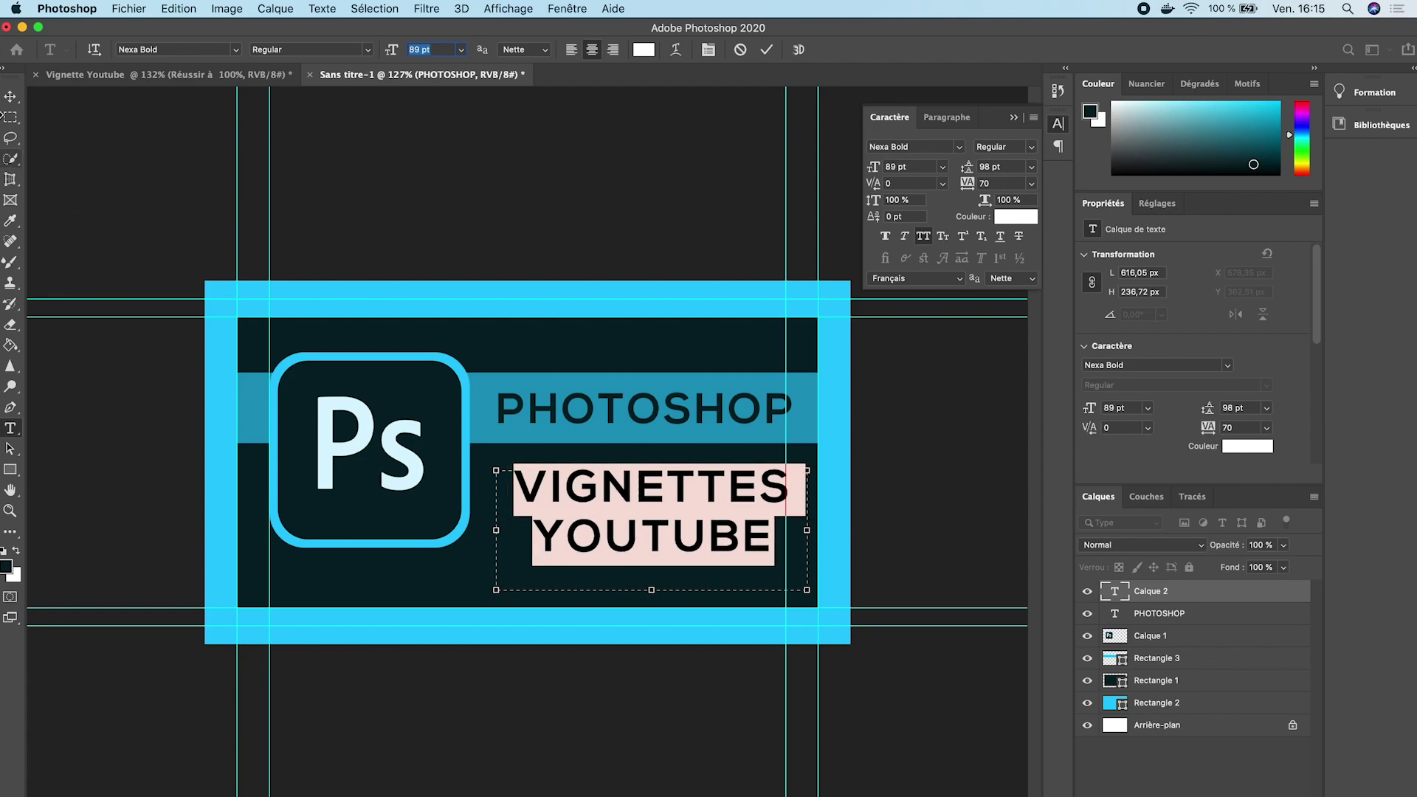
Move the VIGNETTES YOUTUBE text slightly left to about X 564 px, Y 363 px, centring it beneath the PHOTOSHOP title.
left_click(10, 96)
mouse_move(648, 498)
left_mouse_down()
mouse_move(640, 516)
mouse_move(638, 499)
left_mouse_up()
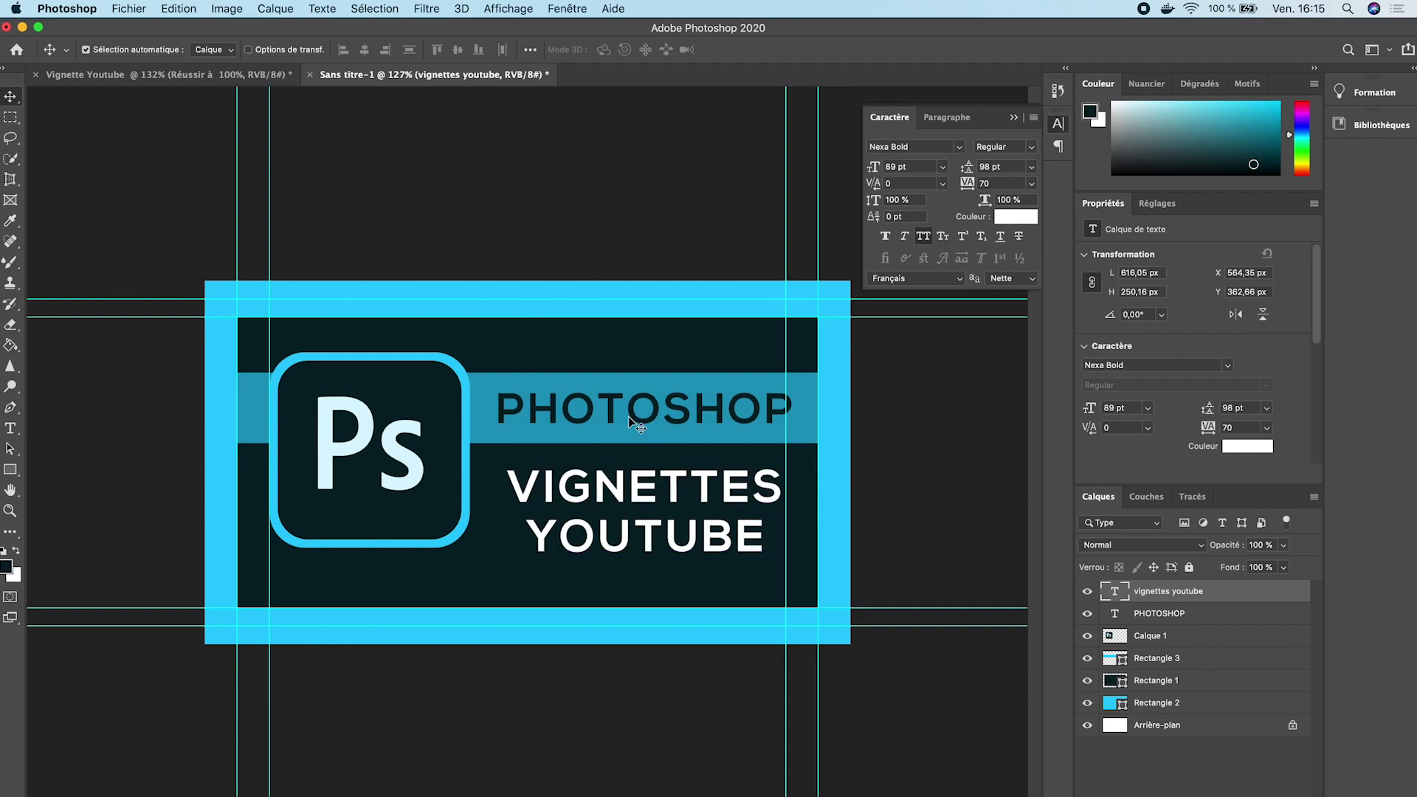
Set the font size of the PHOTOSHOP text to 89 pt and deselect its layer.
left_click(611, 405)
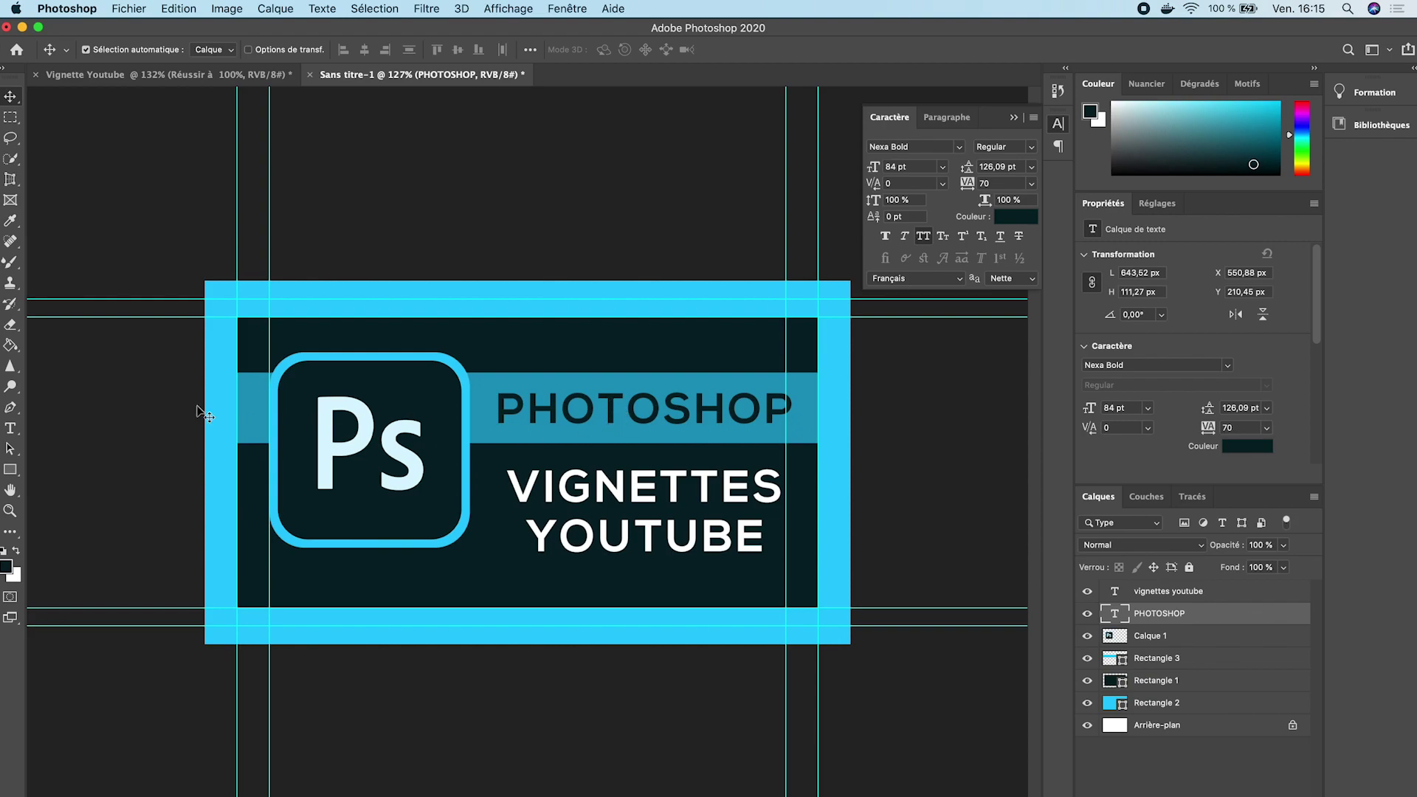
left_click(10, 428)
double_click(586, 423)
left_click(420, 48)
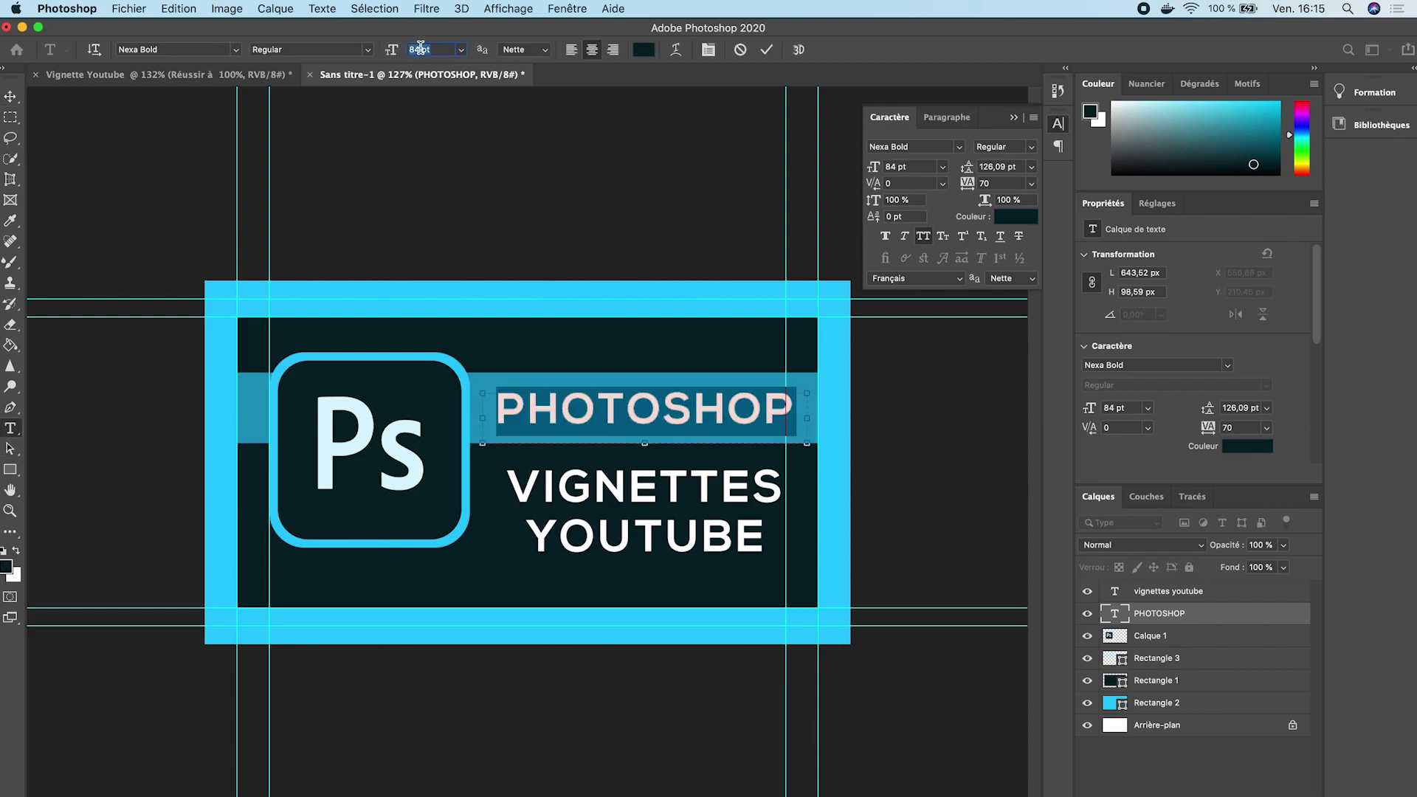
key("Up")
key("Up")
key("Up")
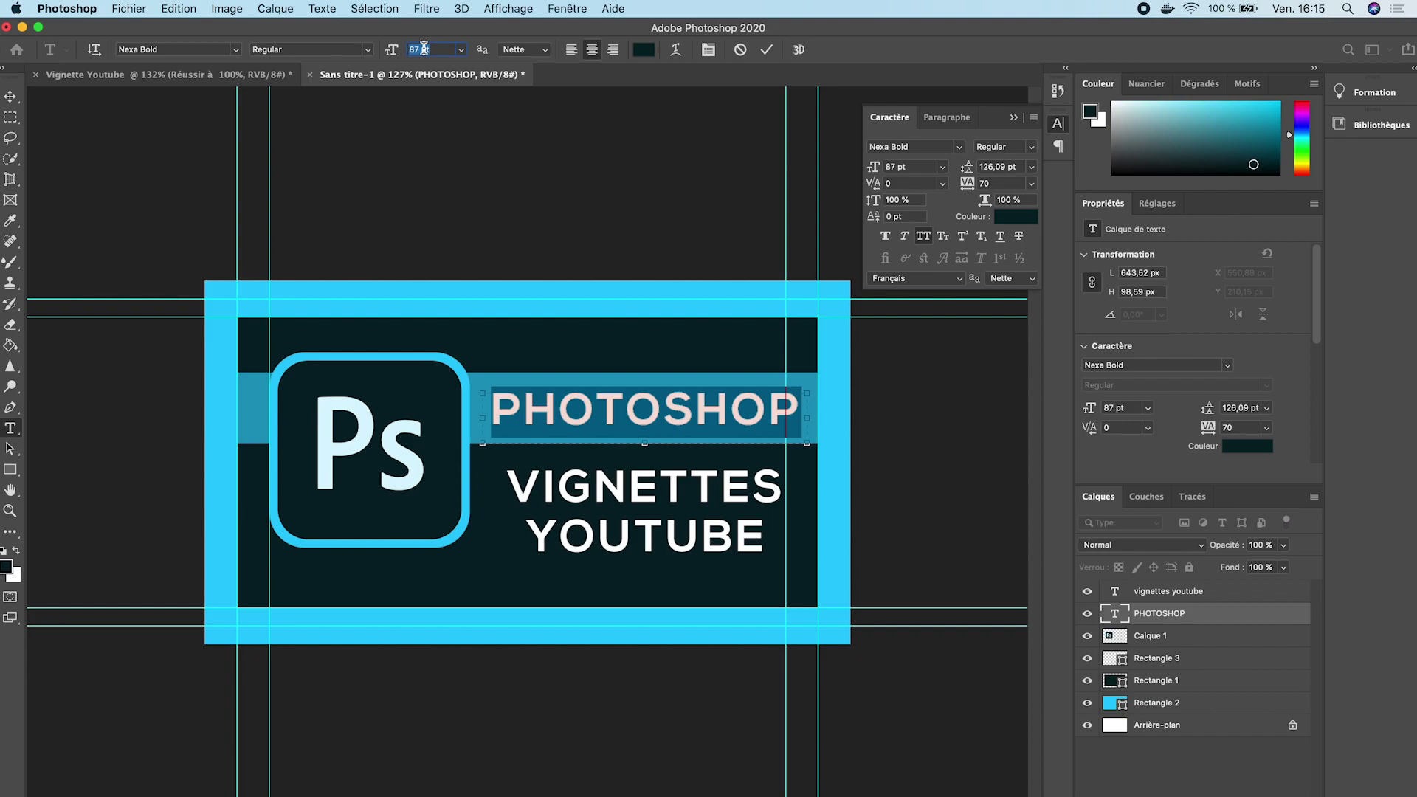
key("Up")
key("Up")
left_click(10, 96)
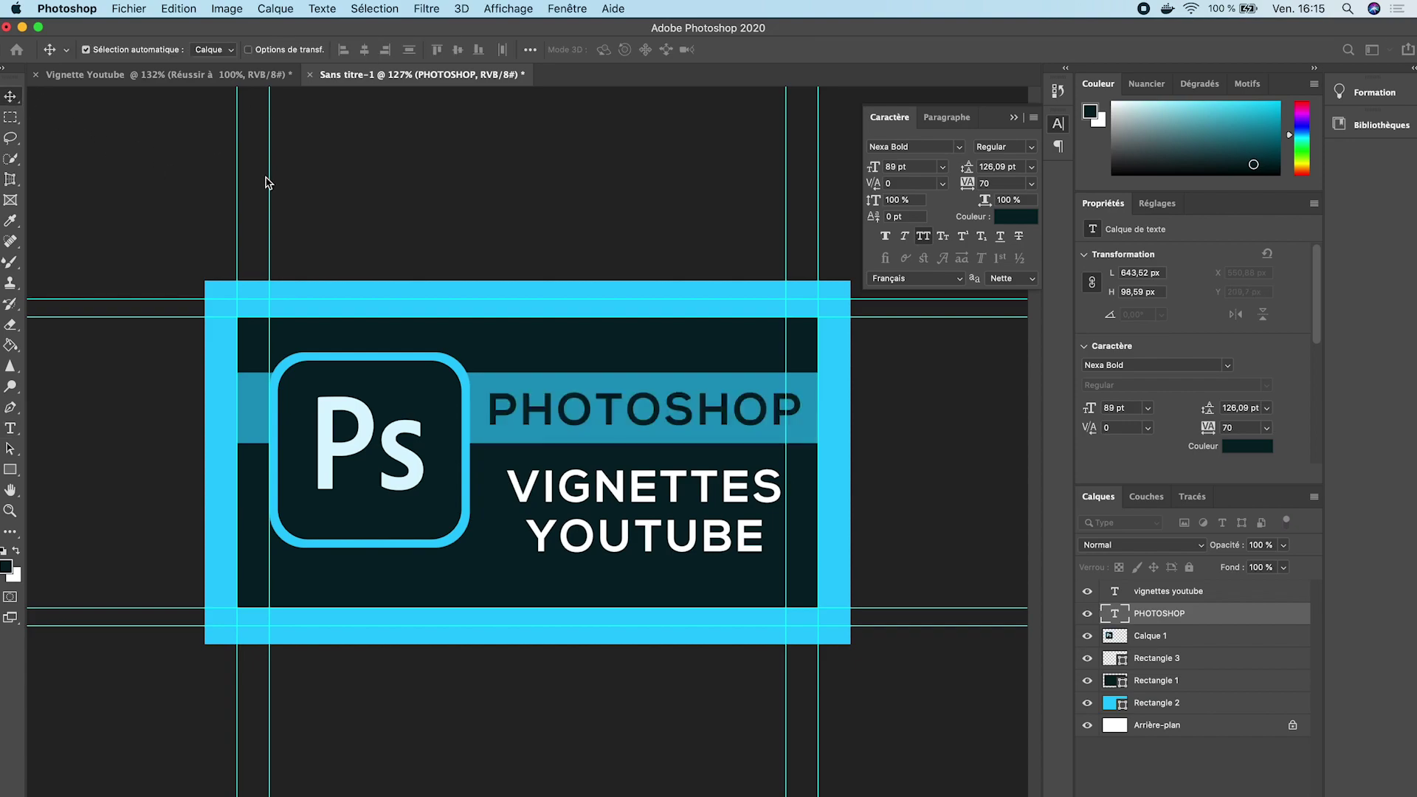
left_click(285, 188)
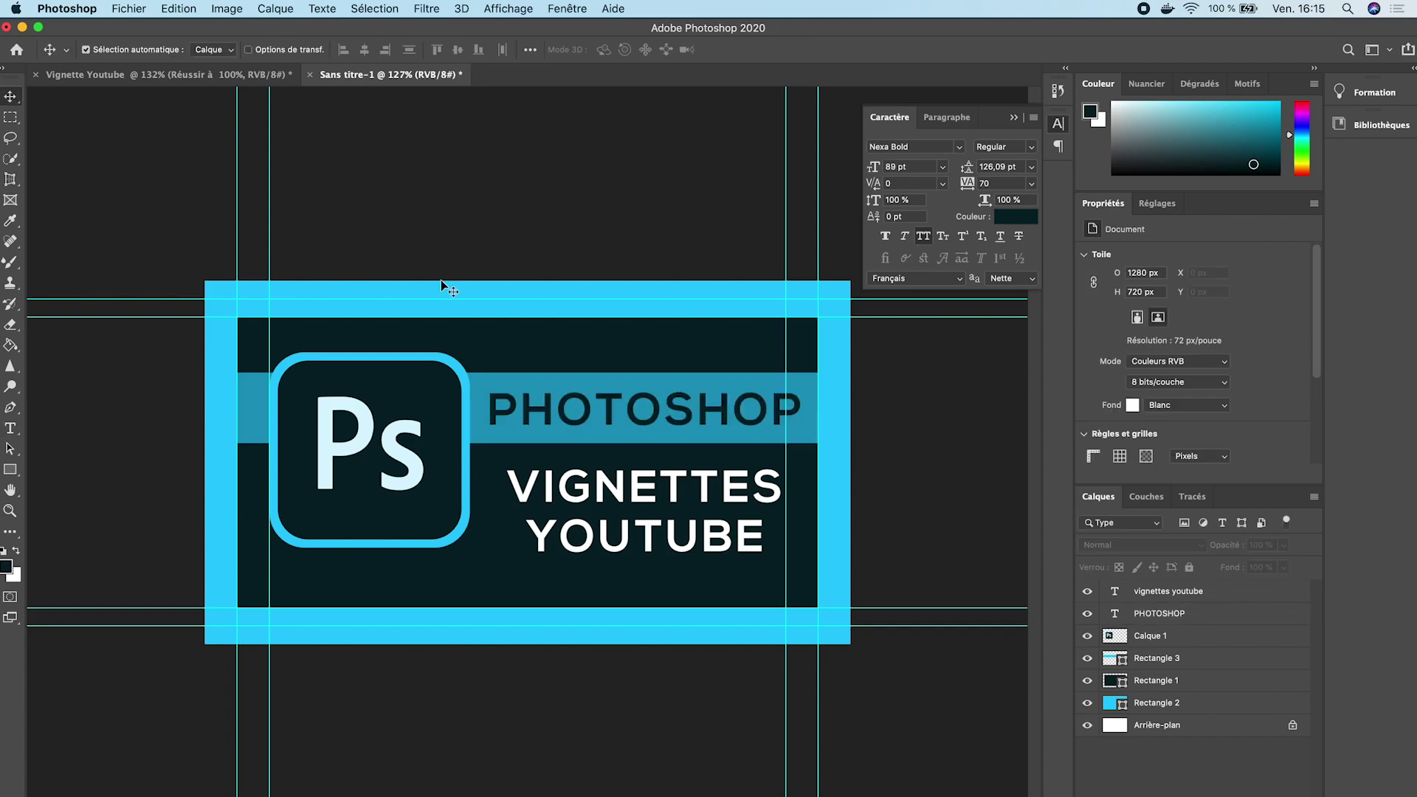
Begin a free transform of the PHOTOSHOP text in the blue band.
left_click(499, 413)
key("super+t")
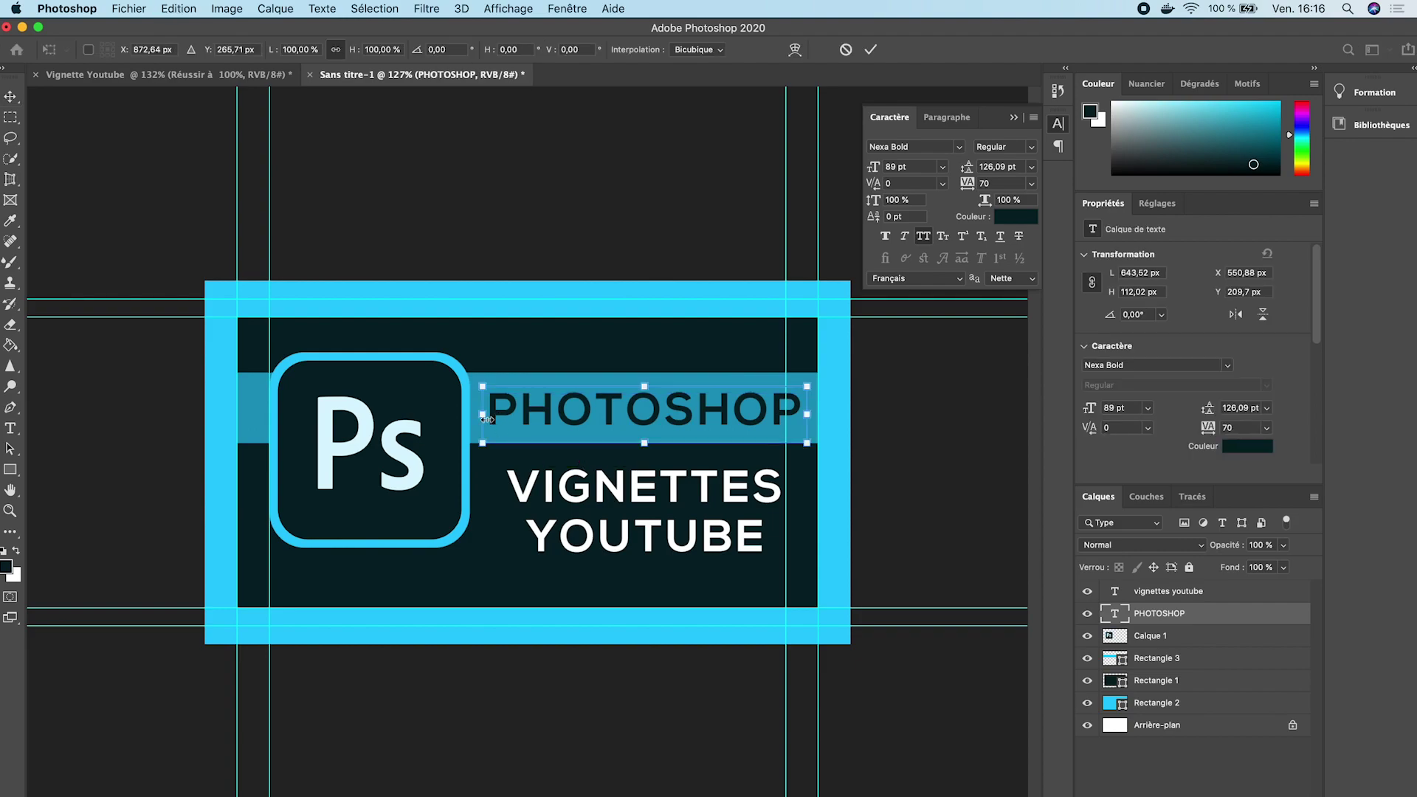